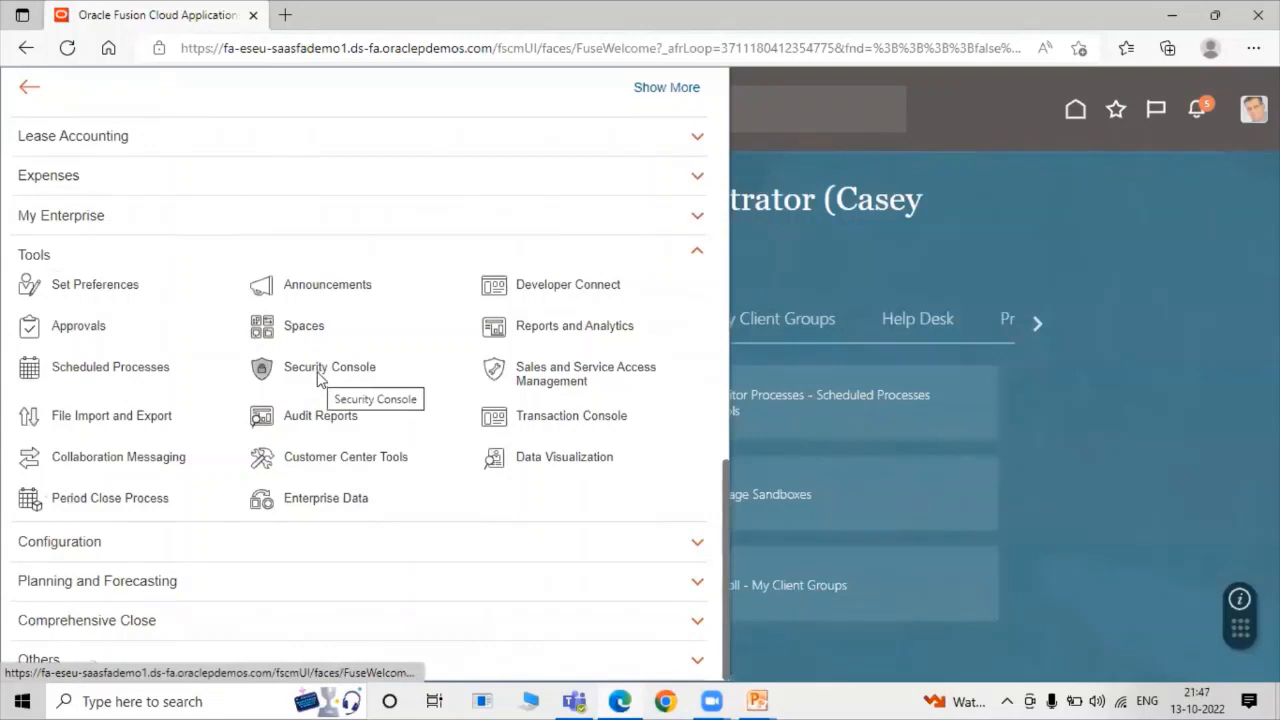
Open the Security Console's user accounts, search by the user's user name, and open the matching account's details.
click(322, 372)
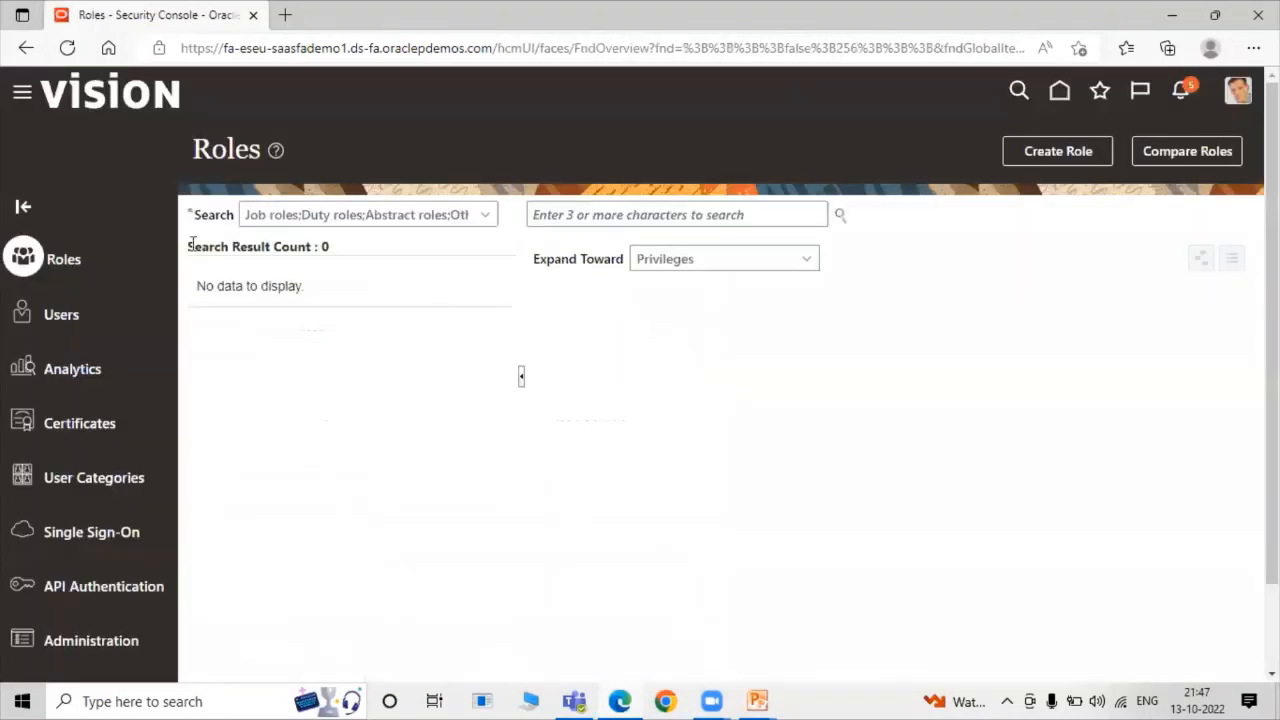
click(79, 312)
click(661, 216)
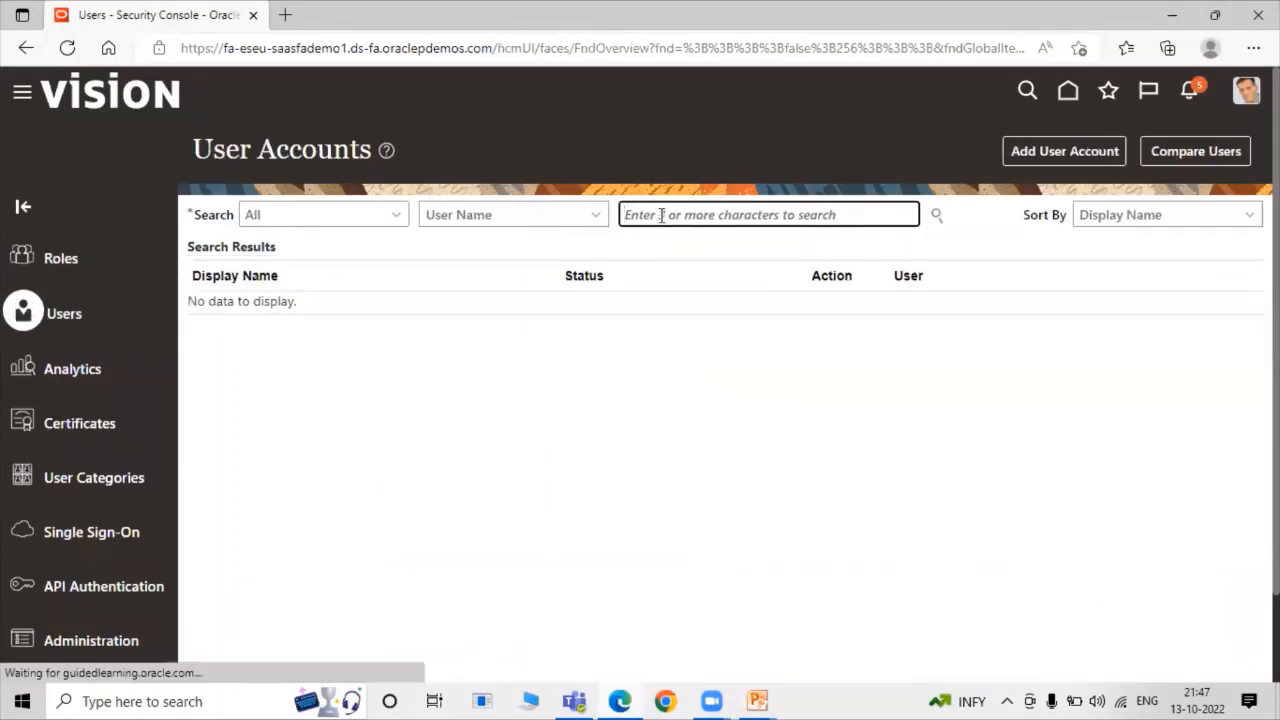
text(C)
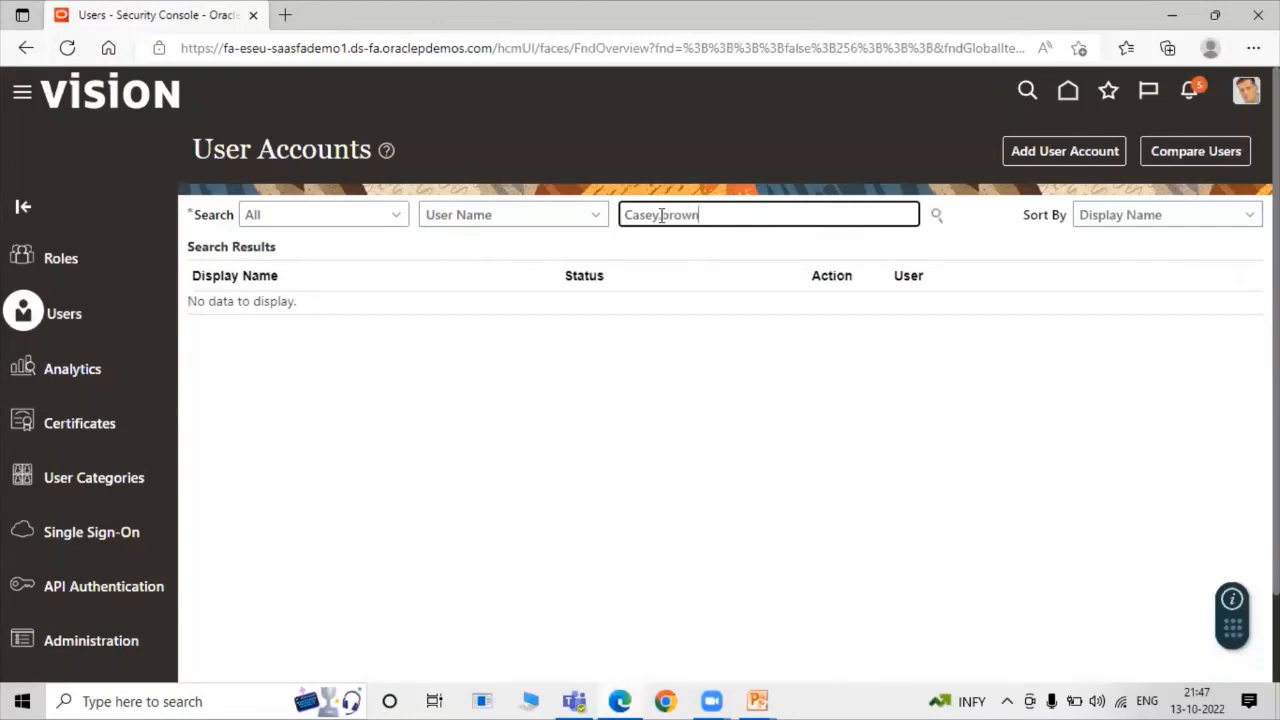
text(asey.brown)
click(934, 218)
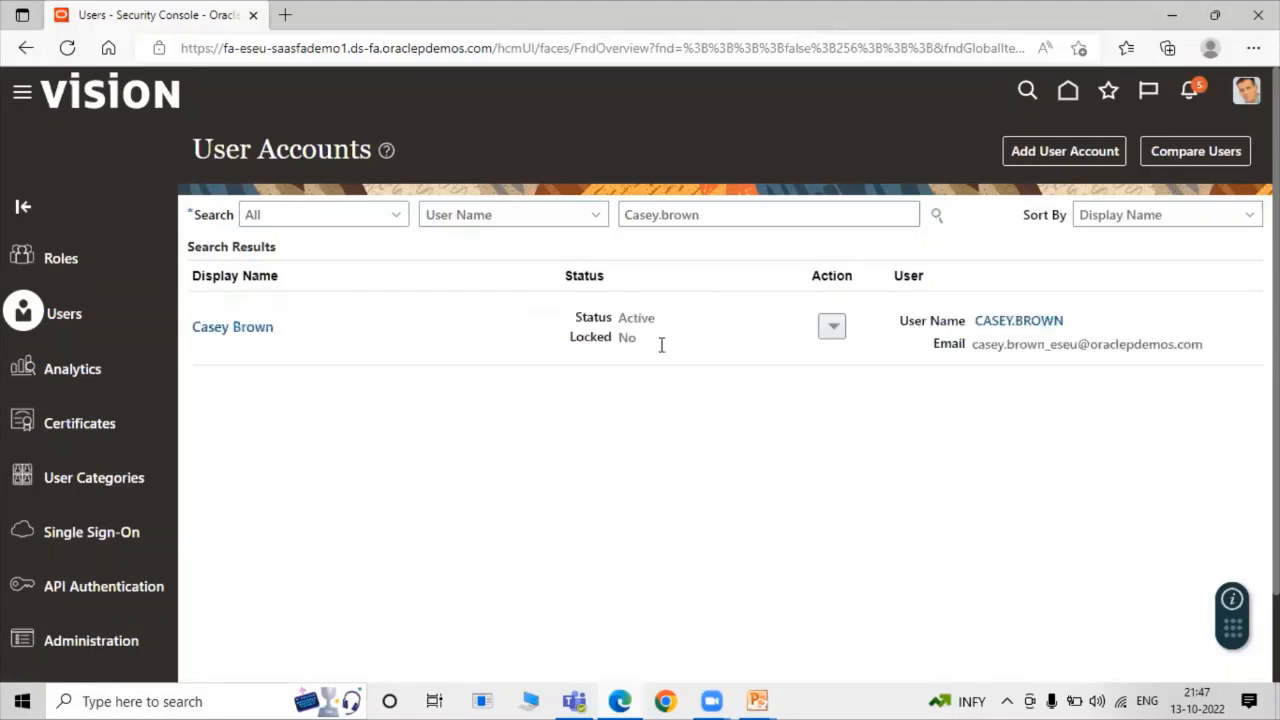
click(222, 330)
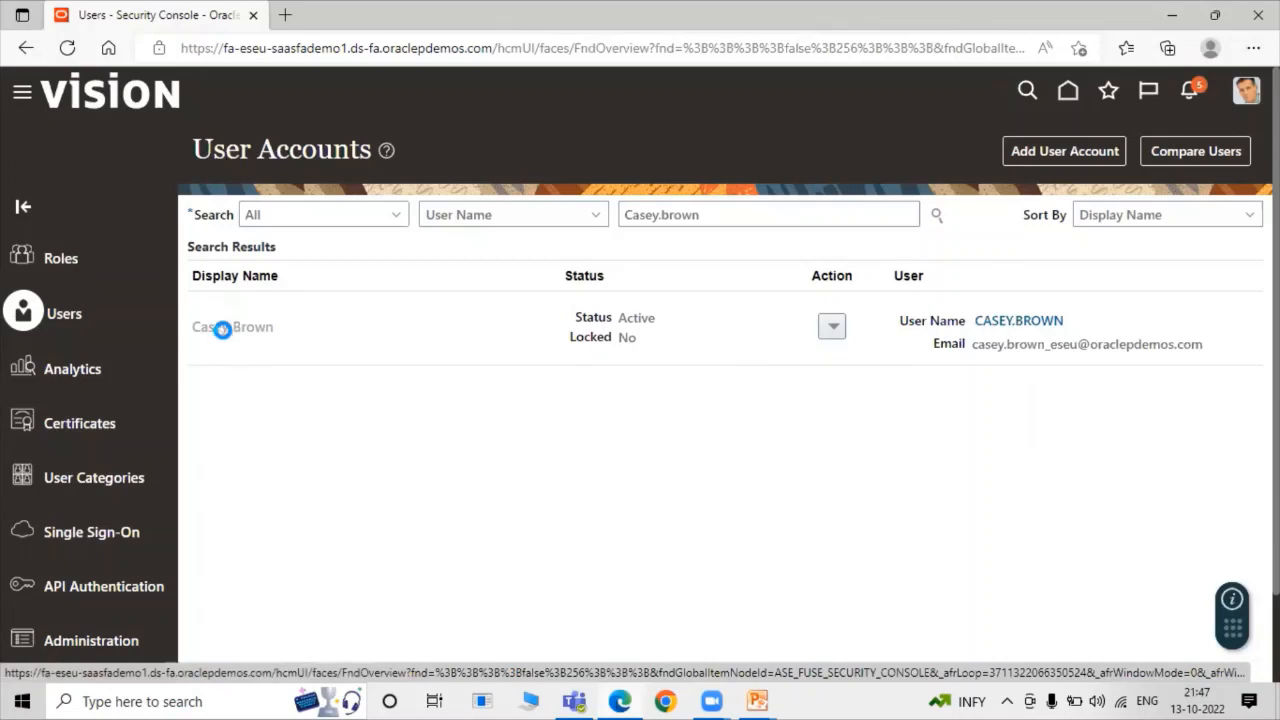
Examine the user's account information and assigned roles, checking for the order management and pricing roles.
scroll(1083, 420, down, 1)
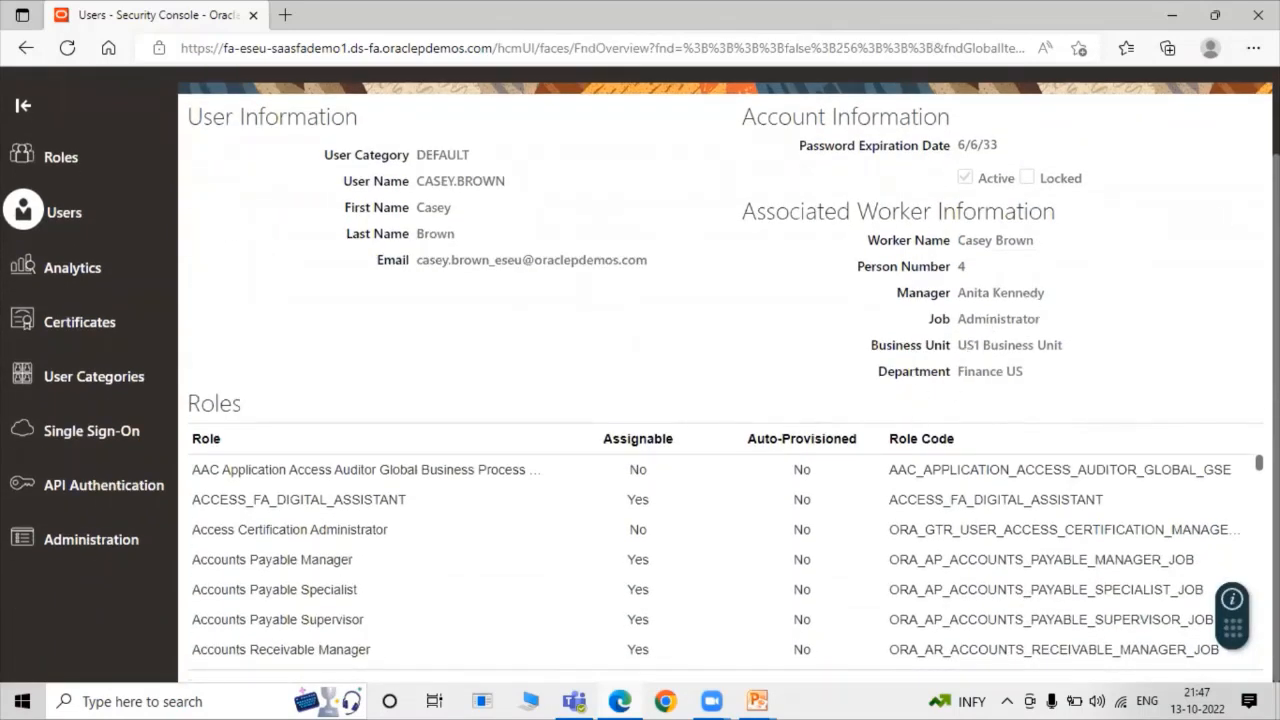
scroll(1160, 288, up, 1)
scroll(1105, 310, down, 1)
scroll(1040, 260, up, 1)
scroll(1040, 320, down, 1)
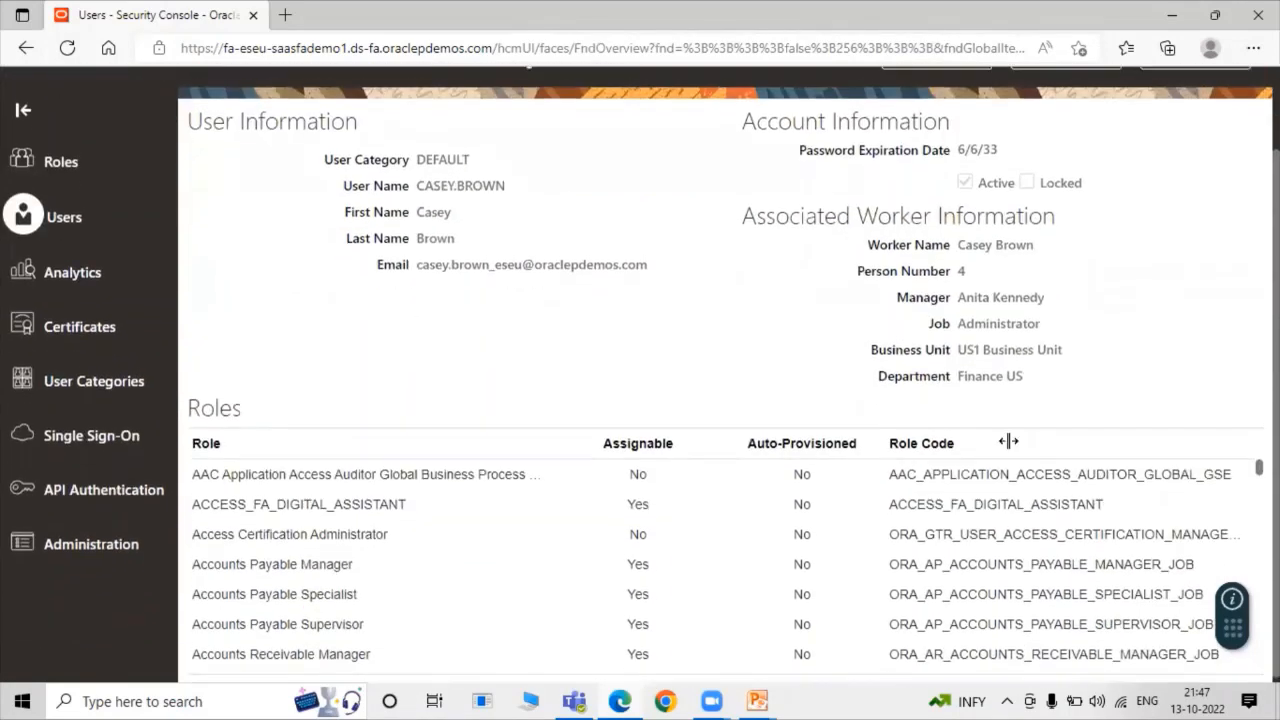
scroll(680, 520, down, 3)
scroll(697, 535, down, 1)
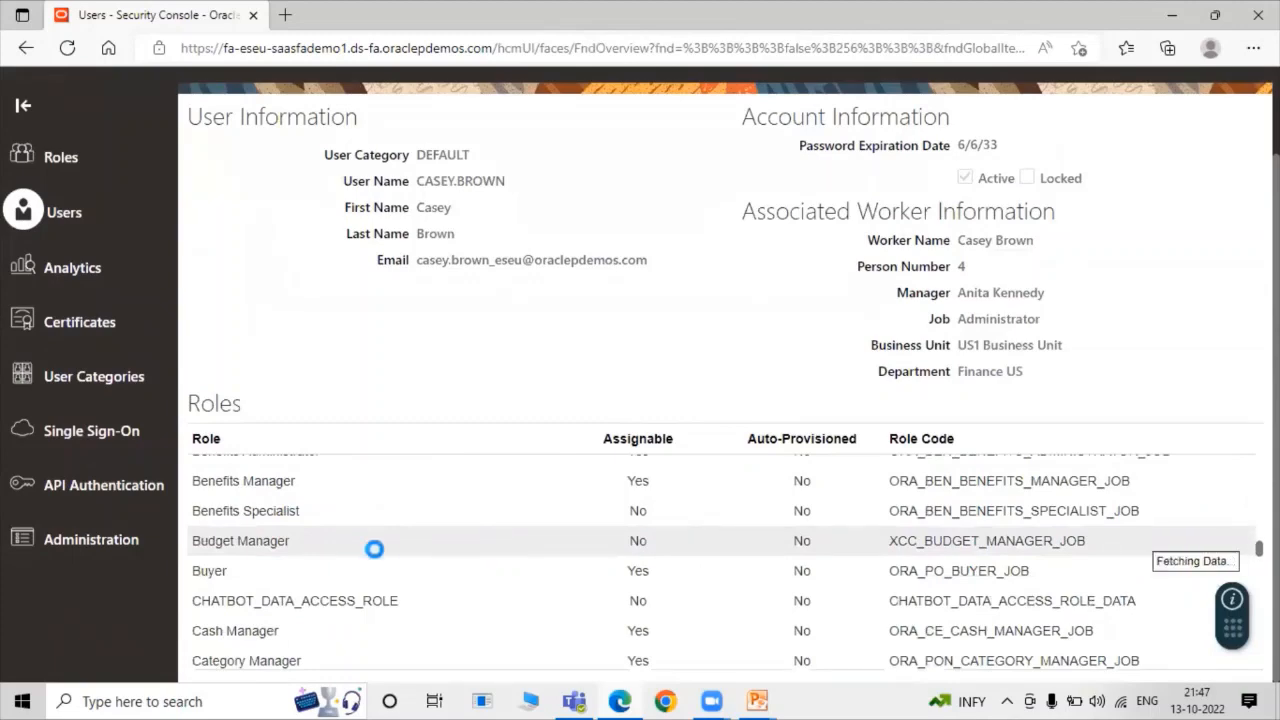
scroll(406, 570, down, 15)
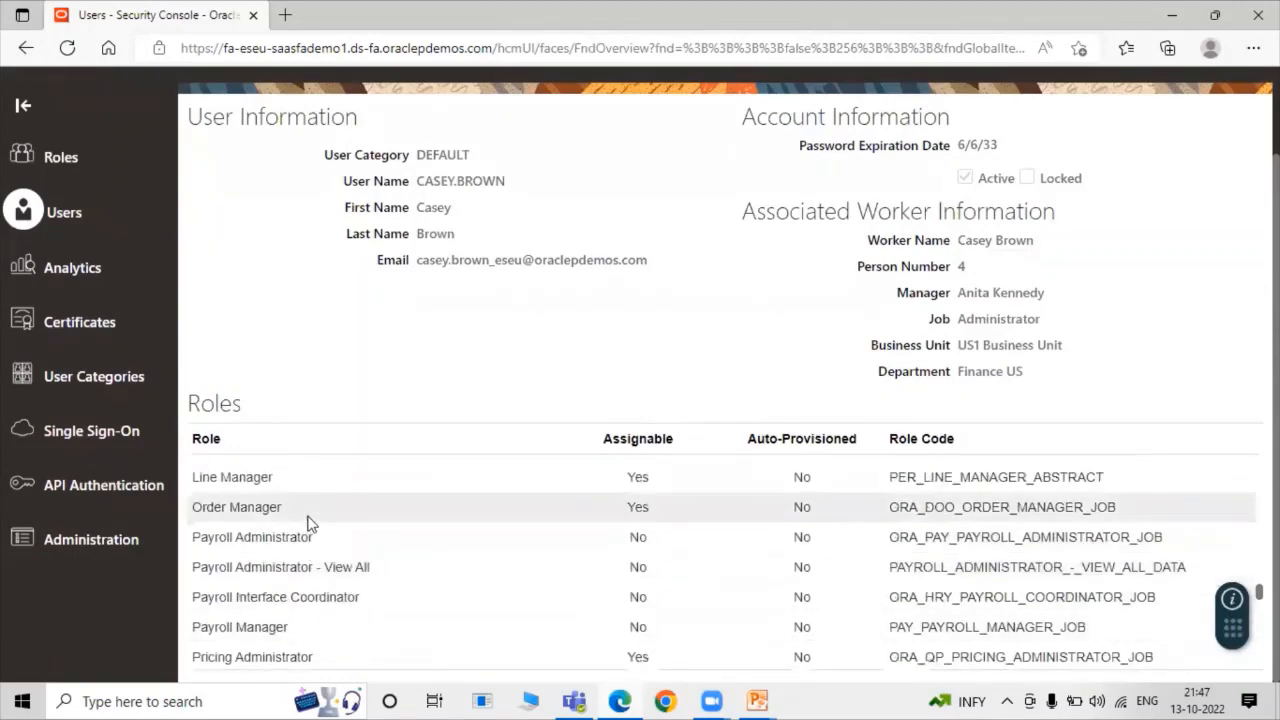
click(309, 516)
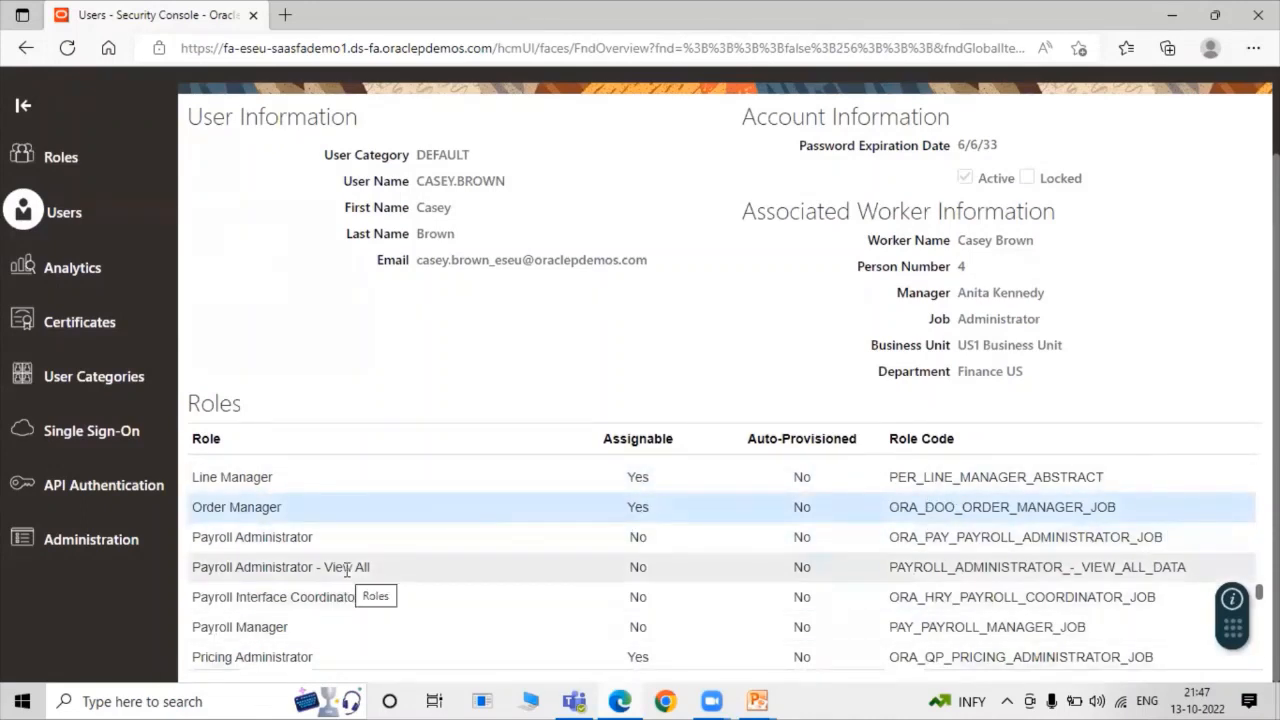
scroll(350, 580, down, 2)
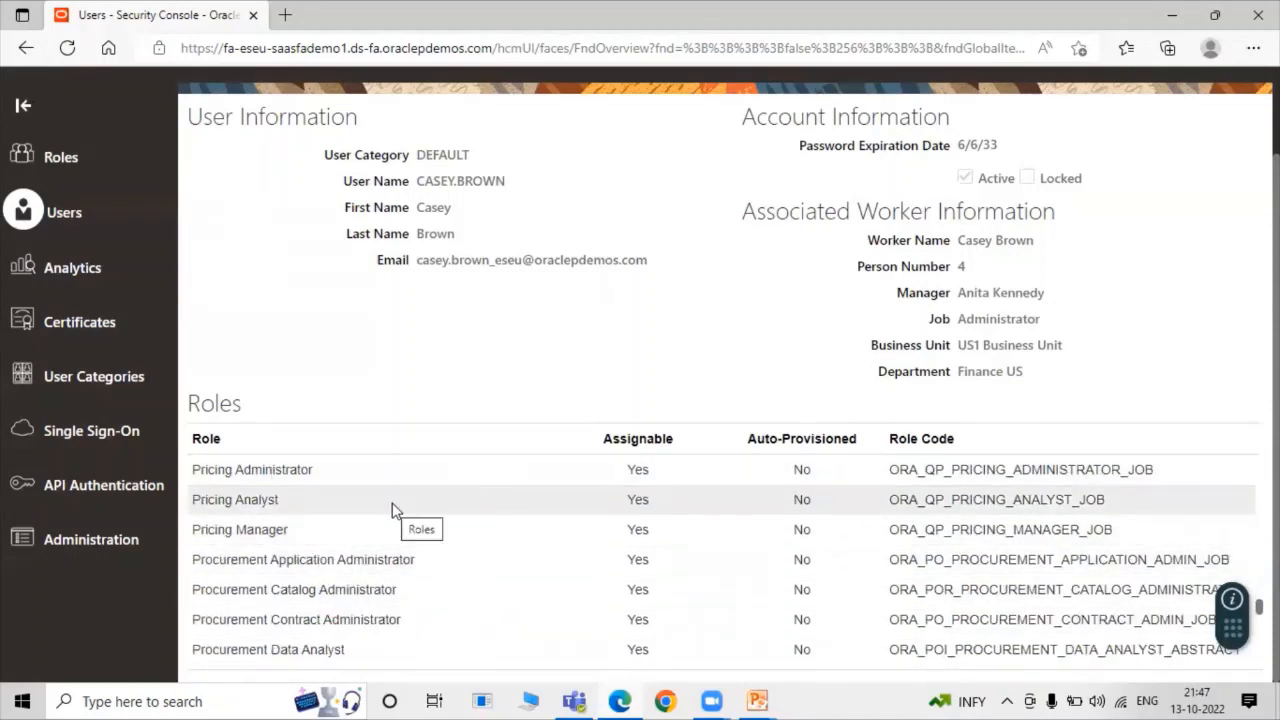
scroll(340, 515, up, 1)
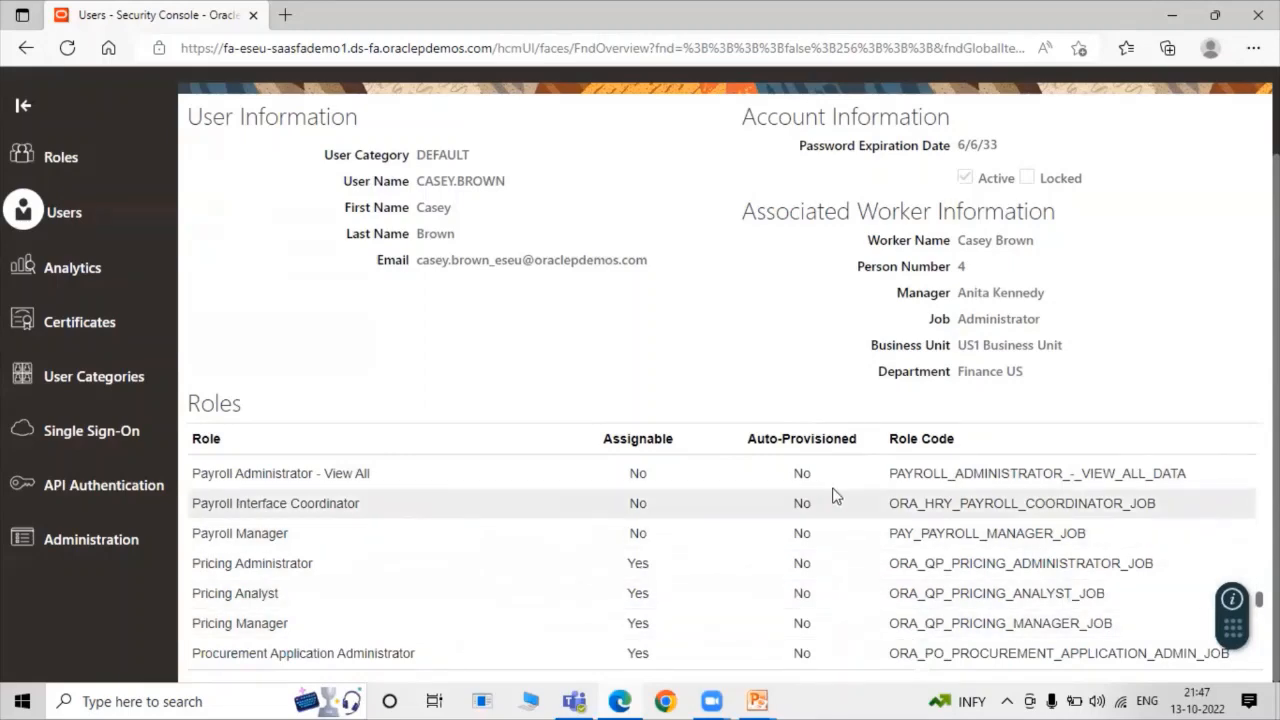
scroll(1055, 414, up, 2)
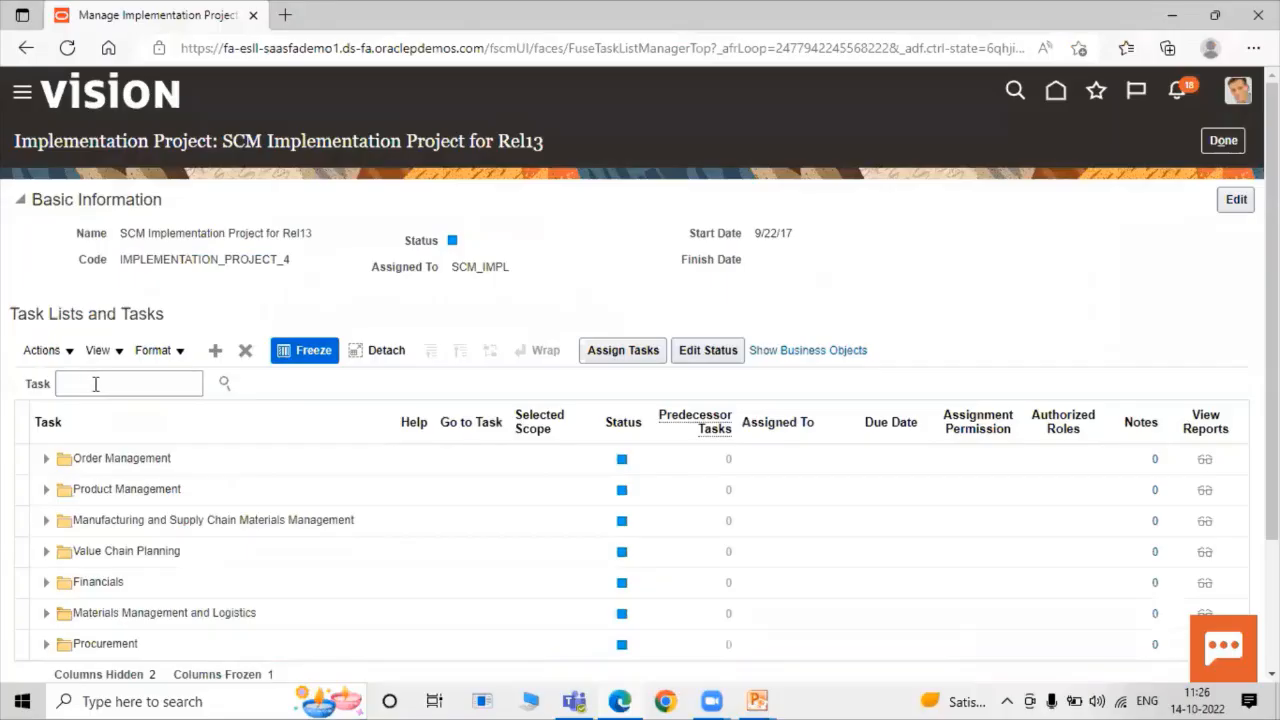
Search the implementation project for "Manage Data access" and go to the Manage Data Access for Users task under Order Management.
click(97, 384)
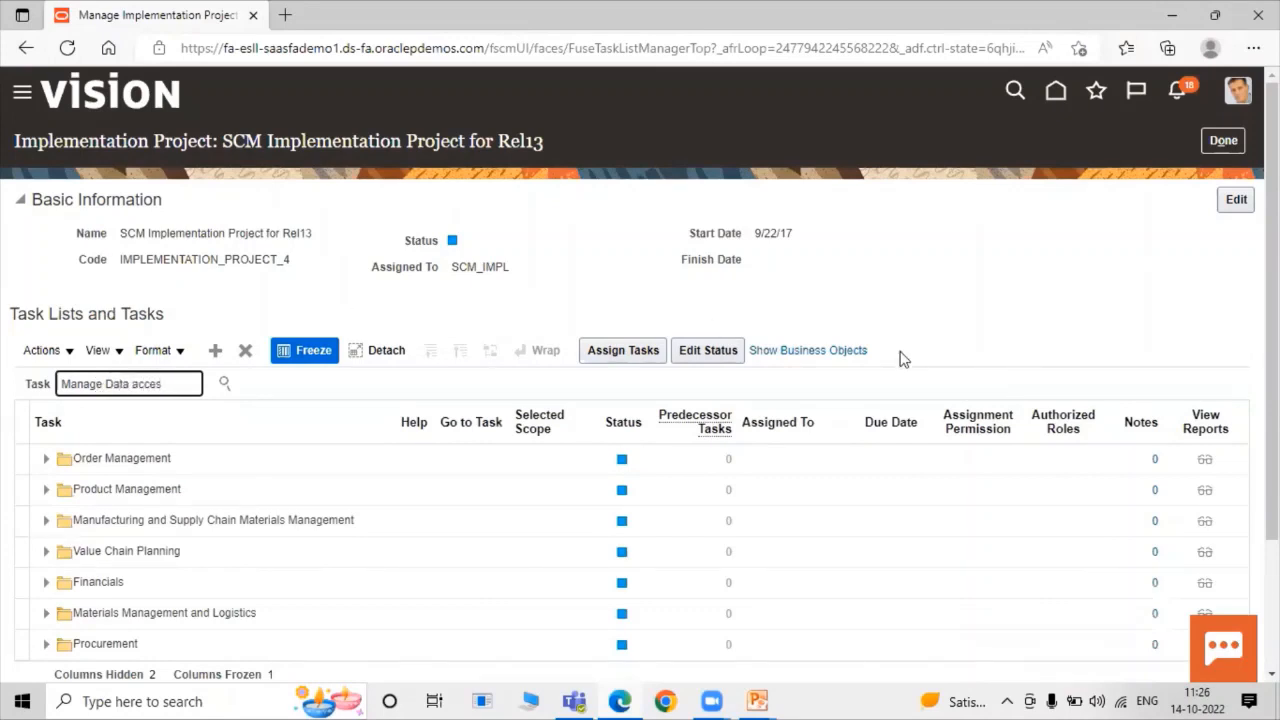
click(224, 384)
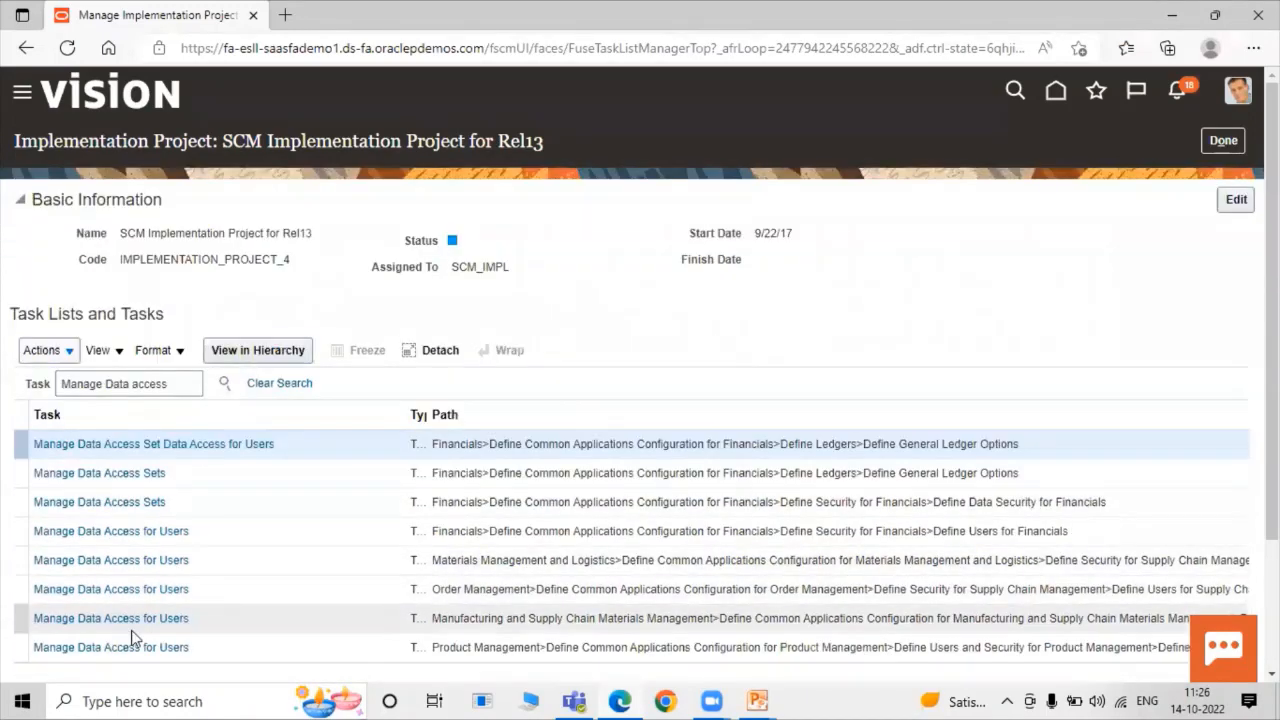
click(135, 592)
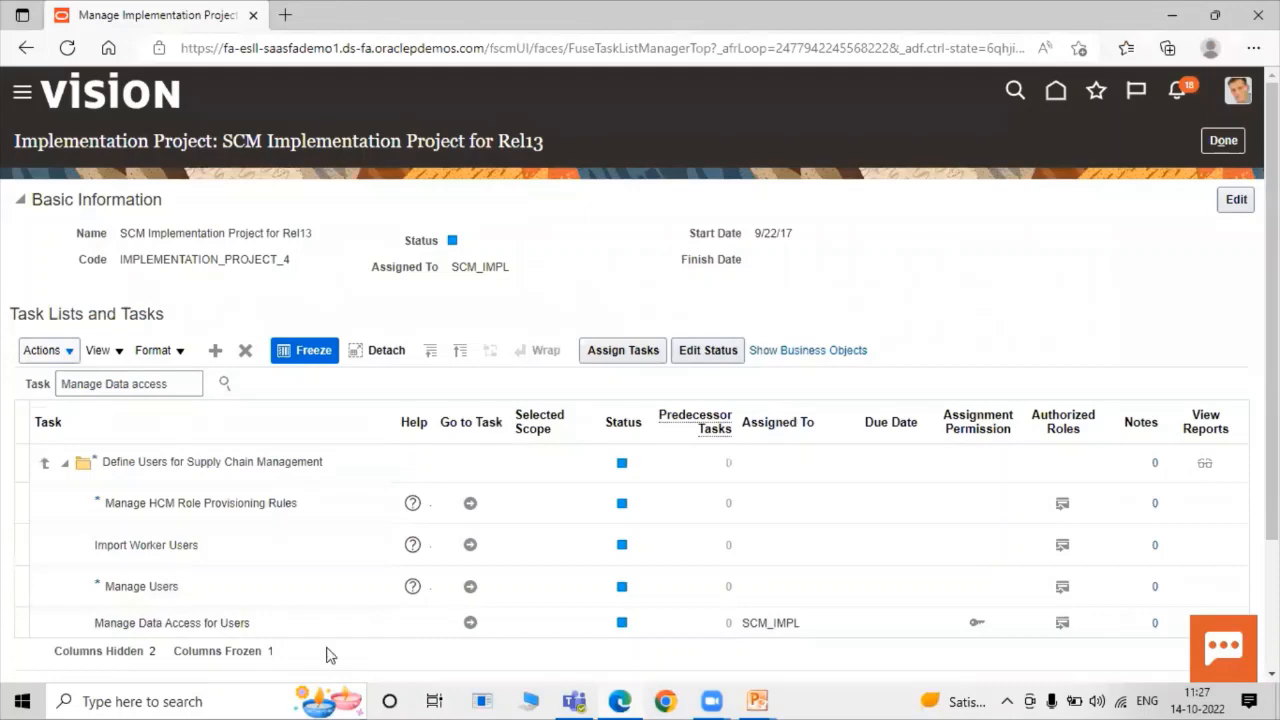
scroll(273, 517, down, 1)
click(472, 533)
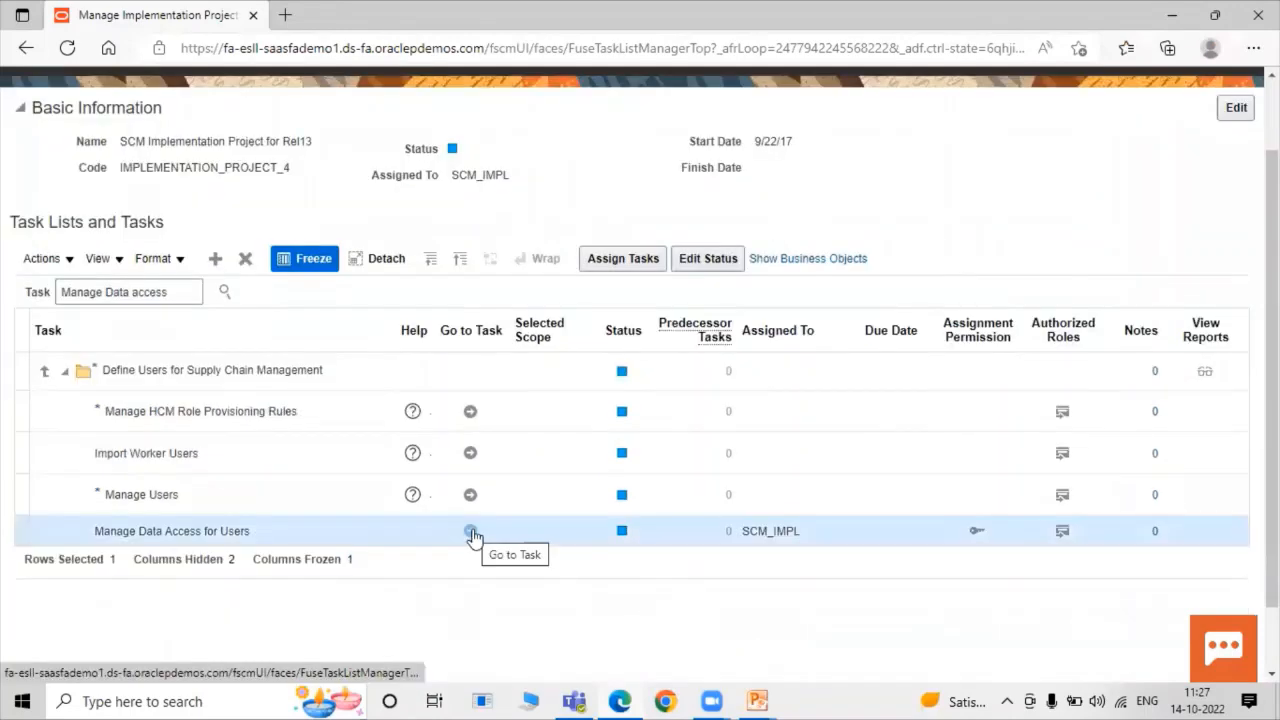
click(472, 532)
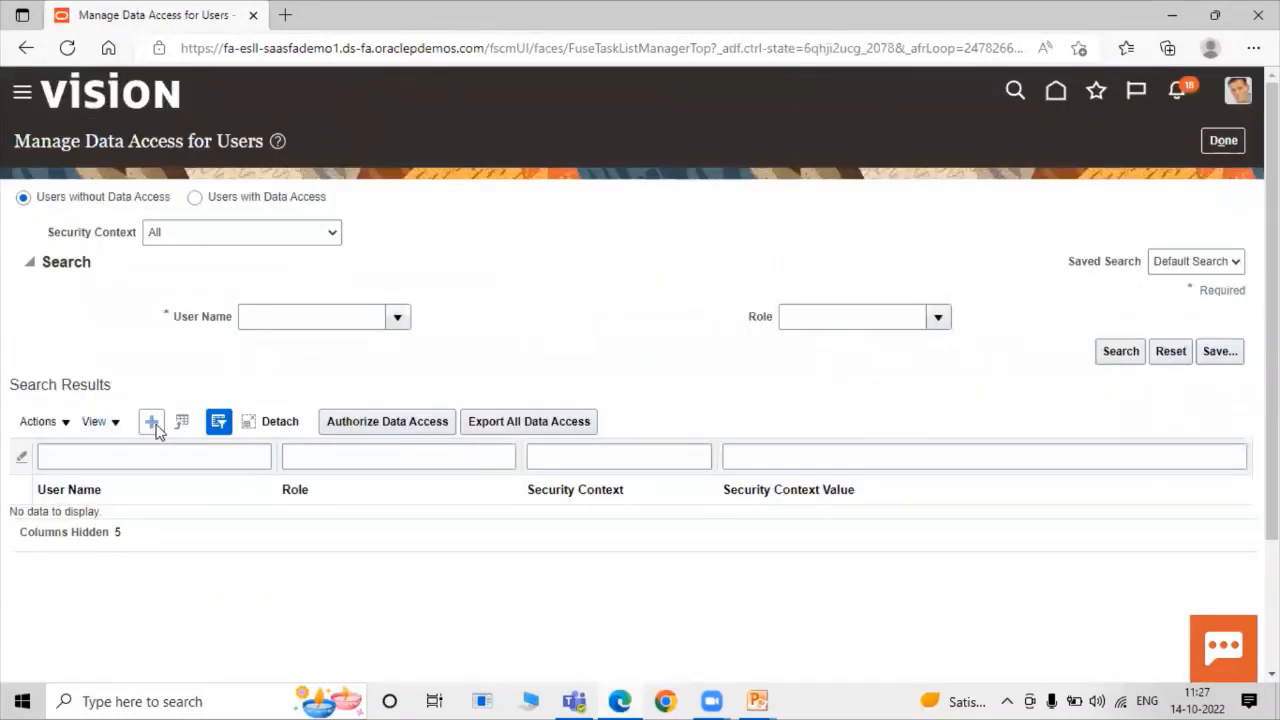
Create a data access record, entering the user's user name and the Order Manager role.
click(150, 430)
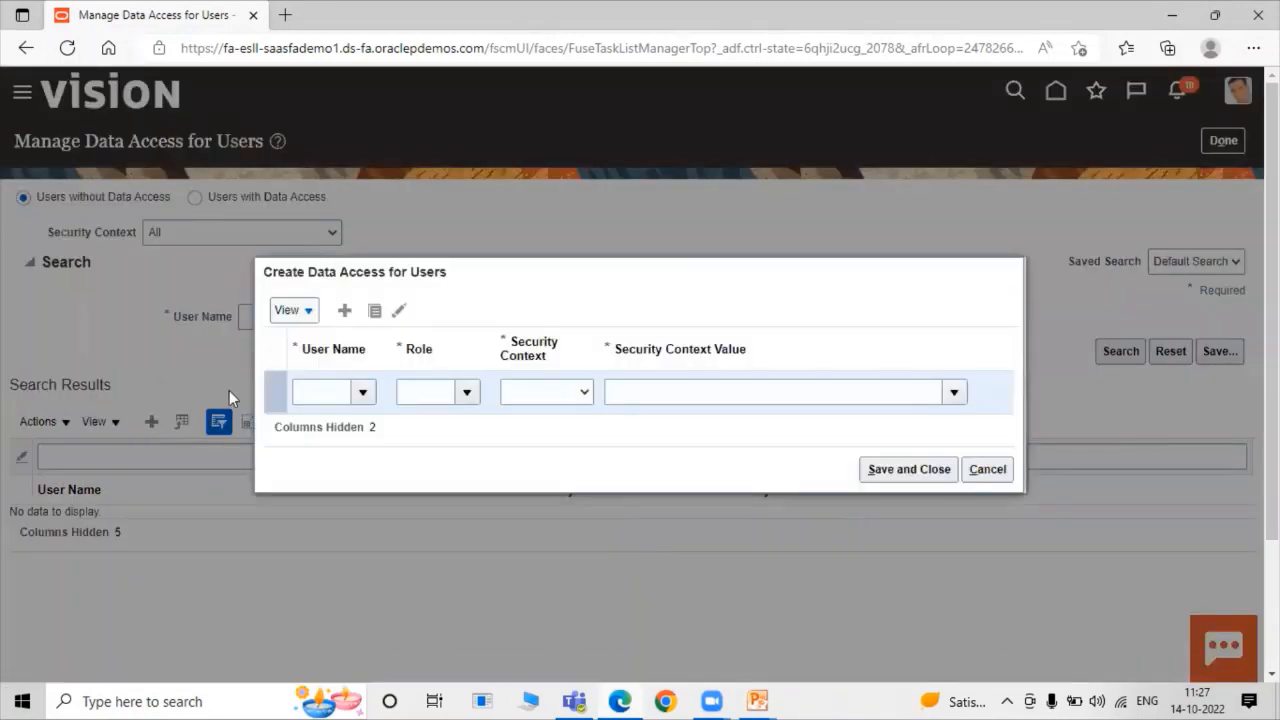
click(329, 392)
text(Case)
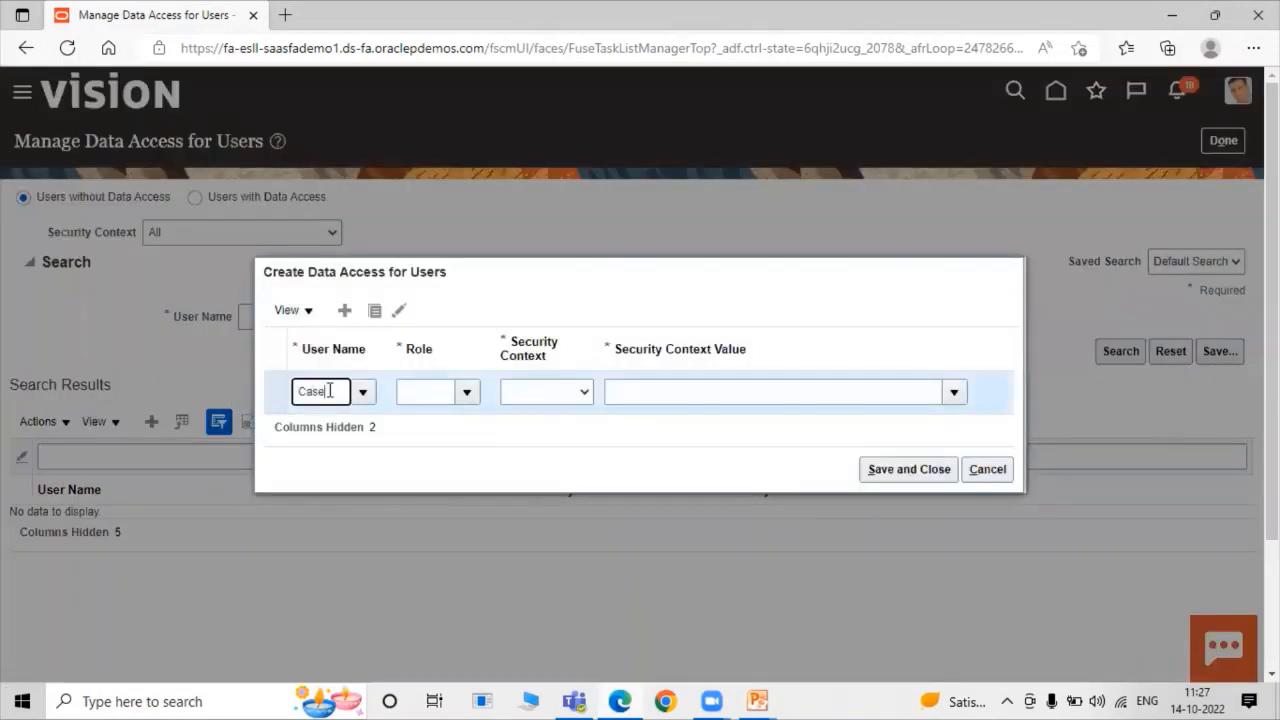
text(y)
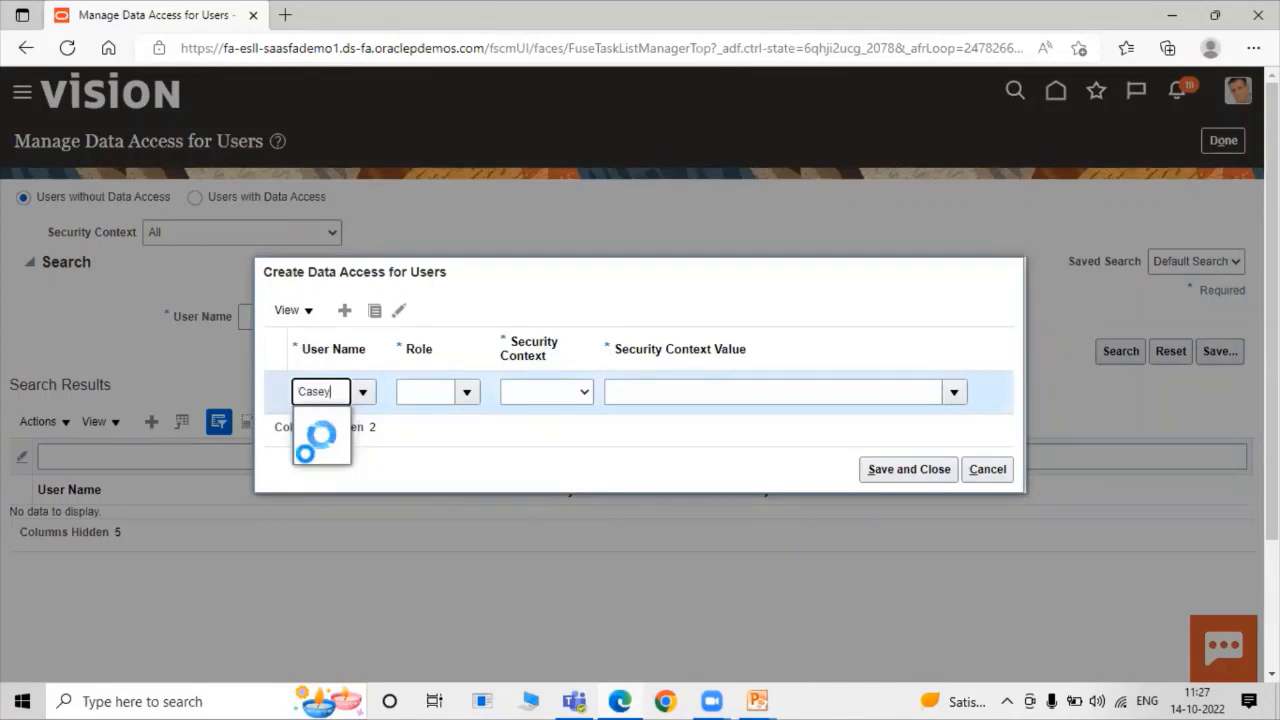
click(335, 451)
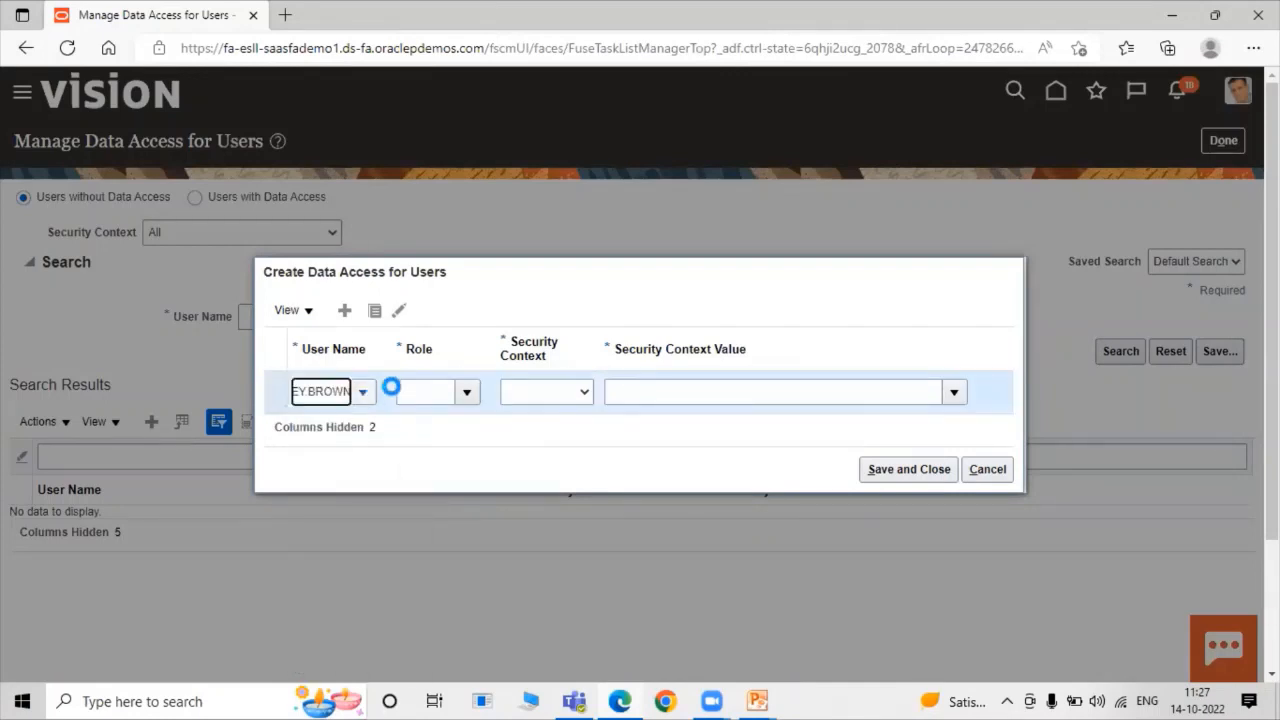
click(442, 395)
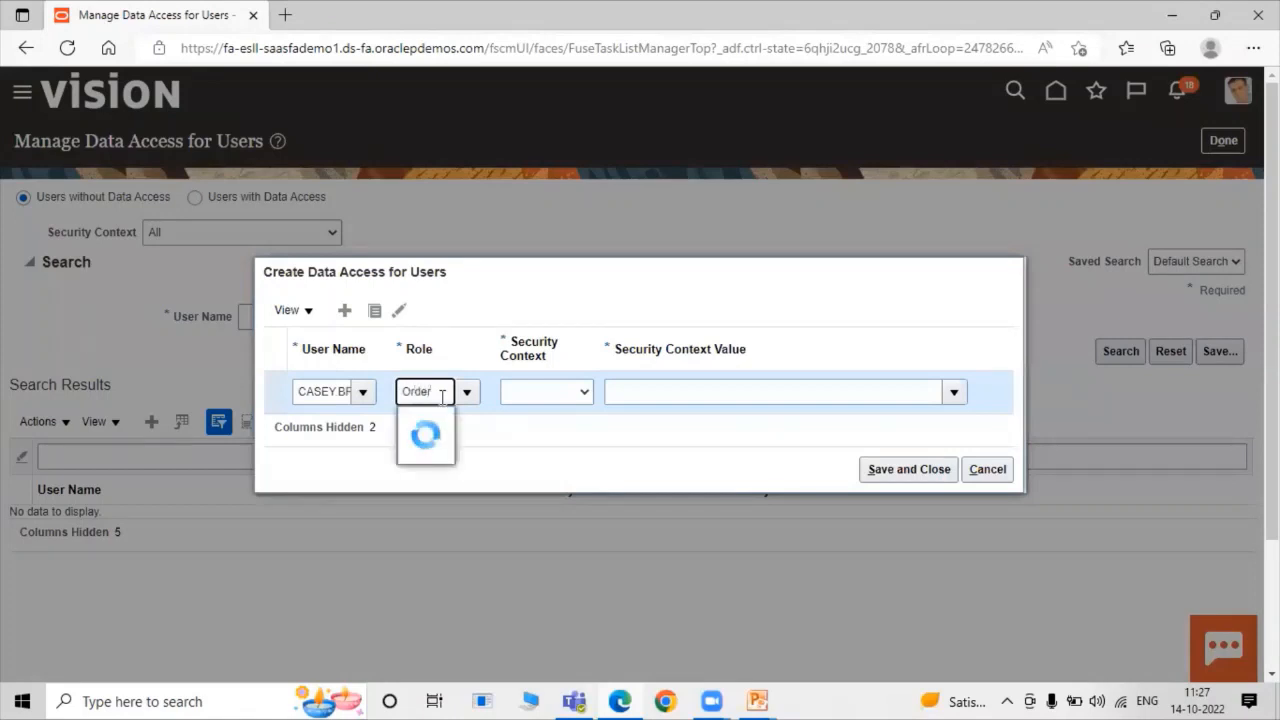
click(440, 422)
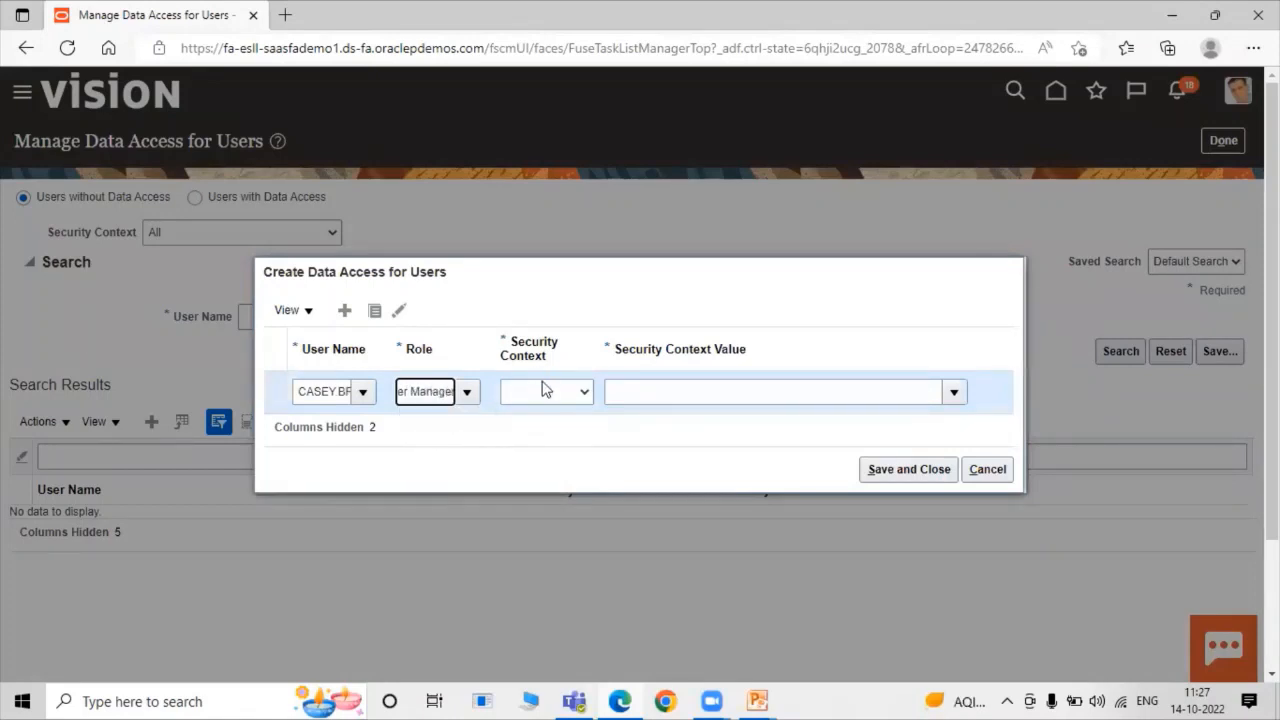
Set the Order Manager record's security context to Business unit and its value to US1 Business Unit.
click(540, 392)
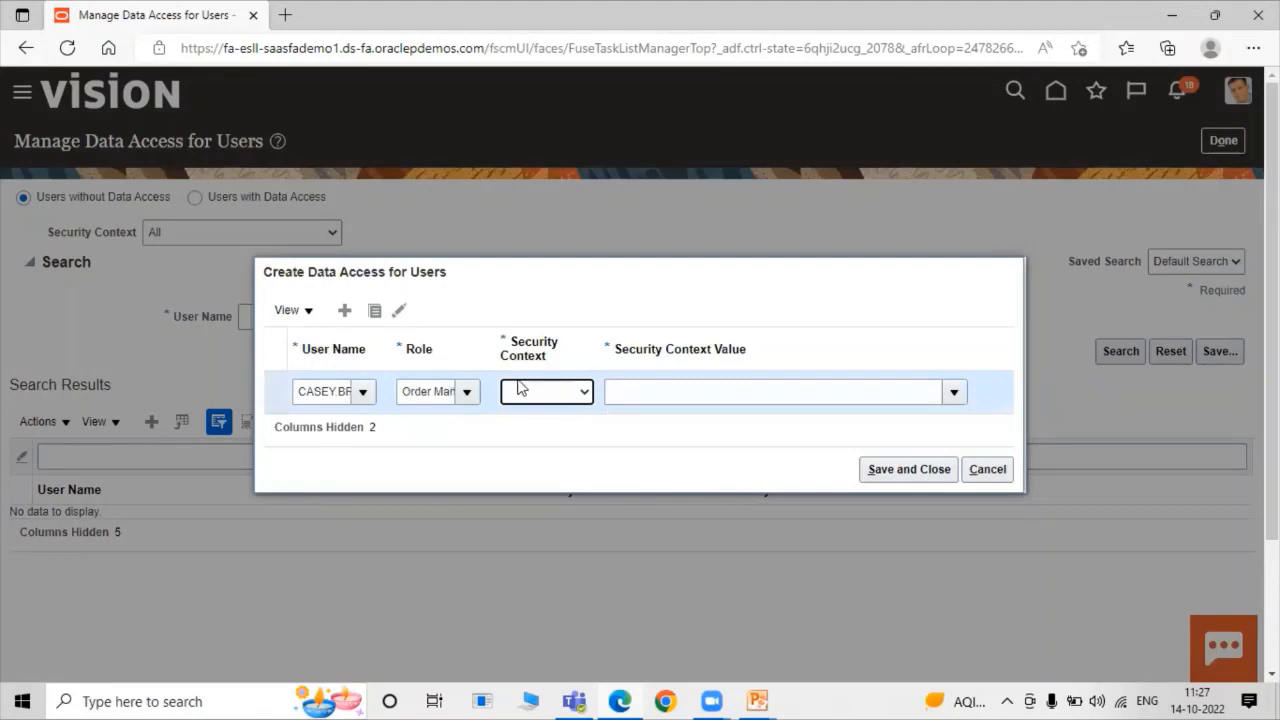
click(522, 391)
click(533, 432)
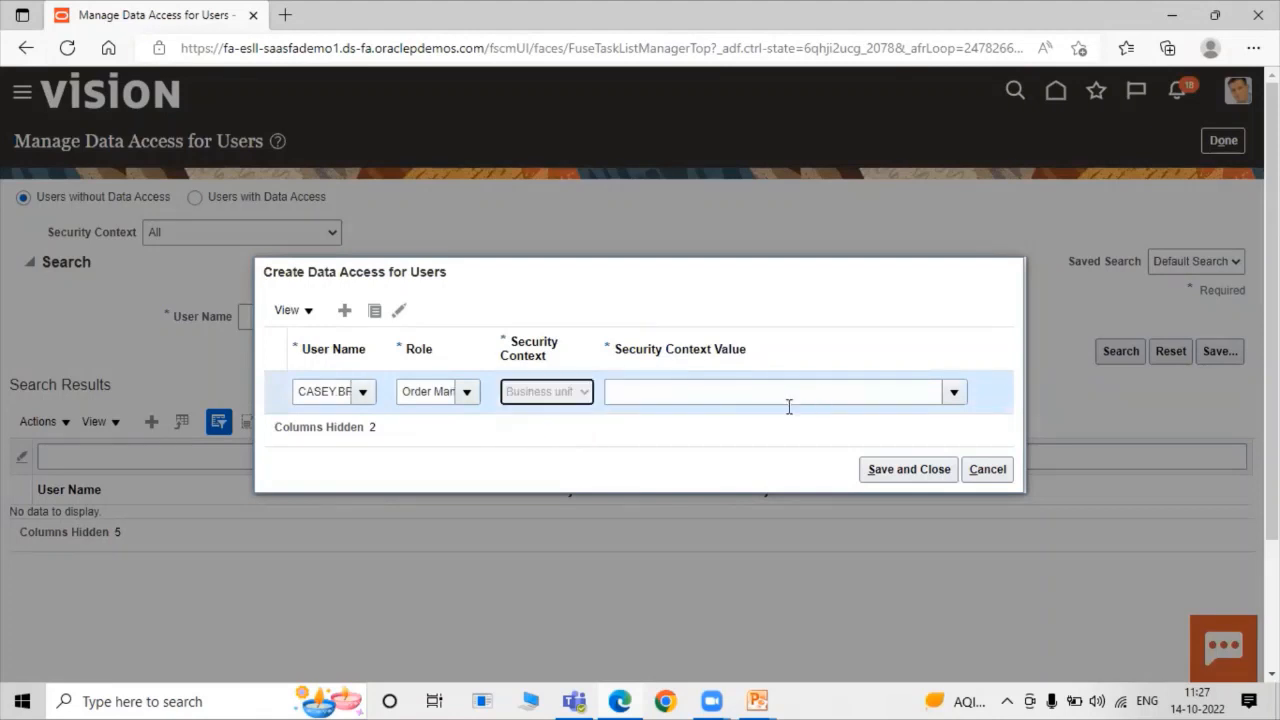
click(851, 392)
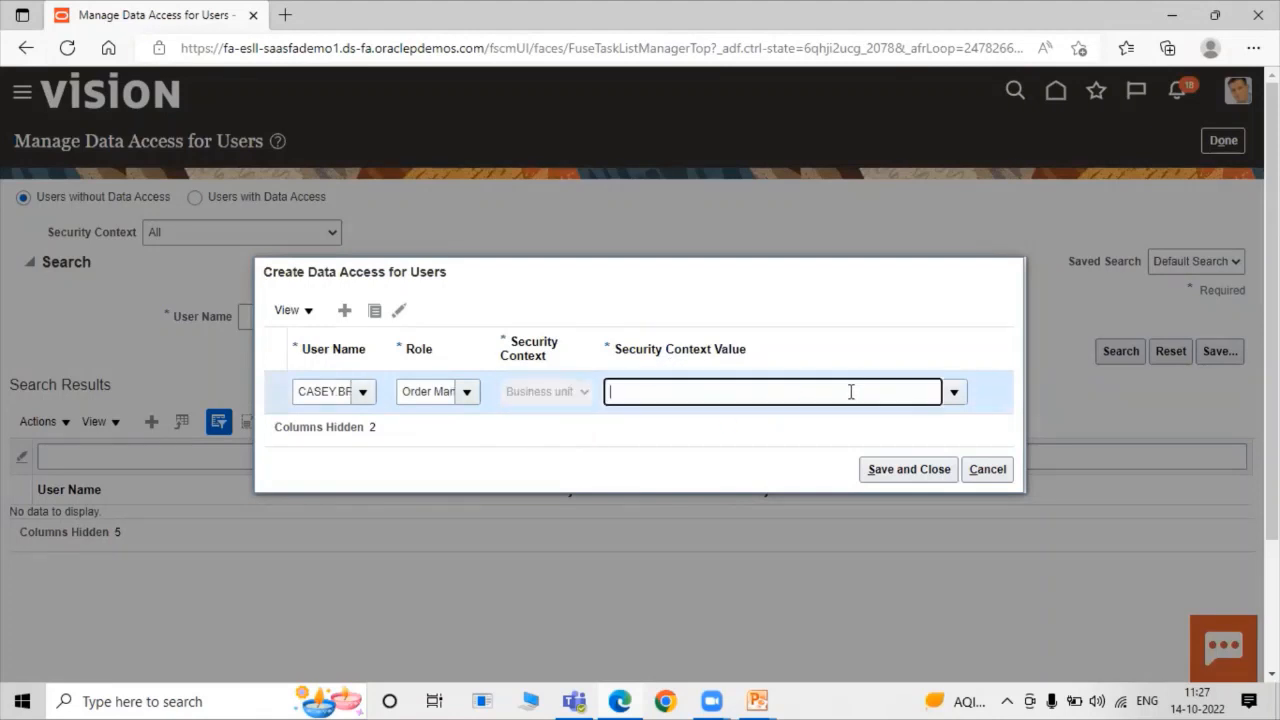
text(US1)
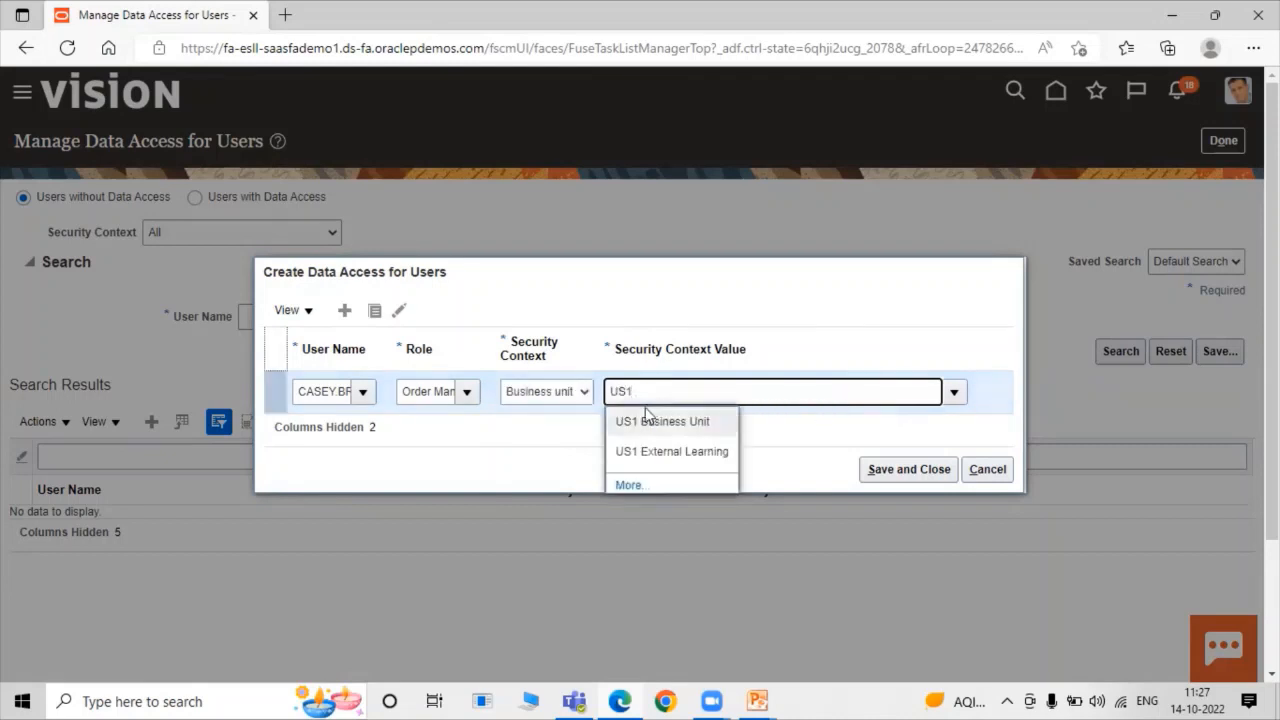
click(706, 418)
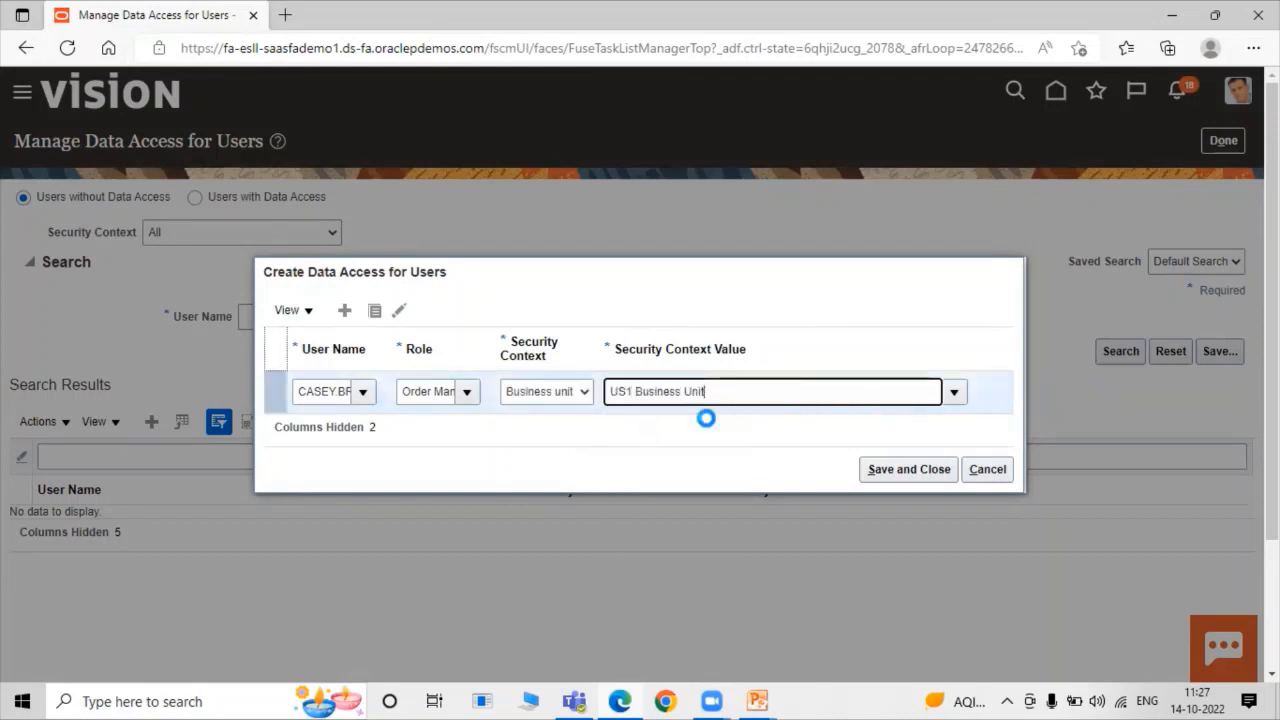
Add a second data access row for the same user name with the Pricing Manager role.
click(341, 311)
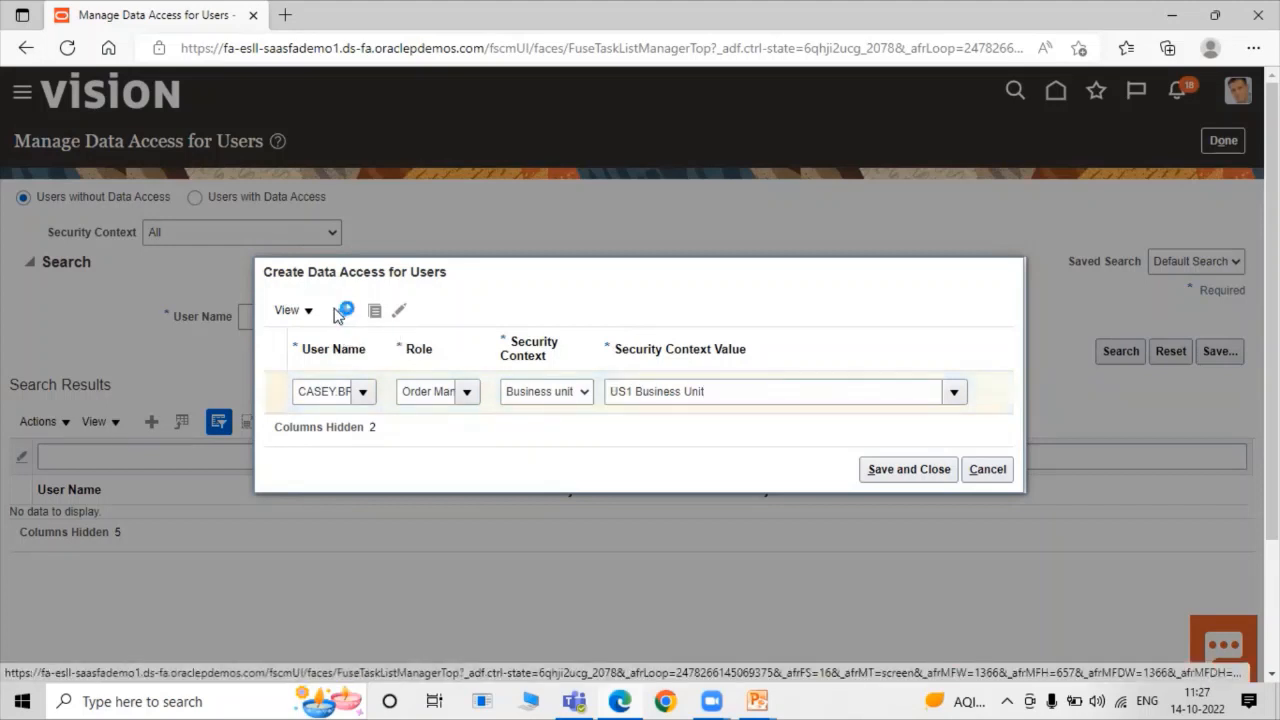
click(320, 370)
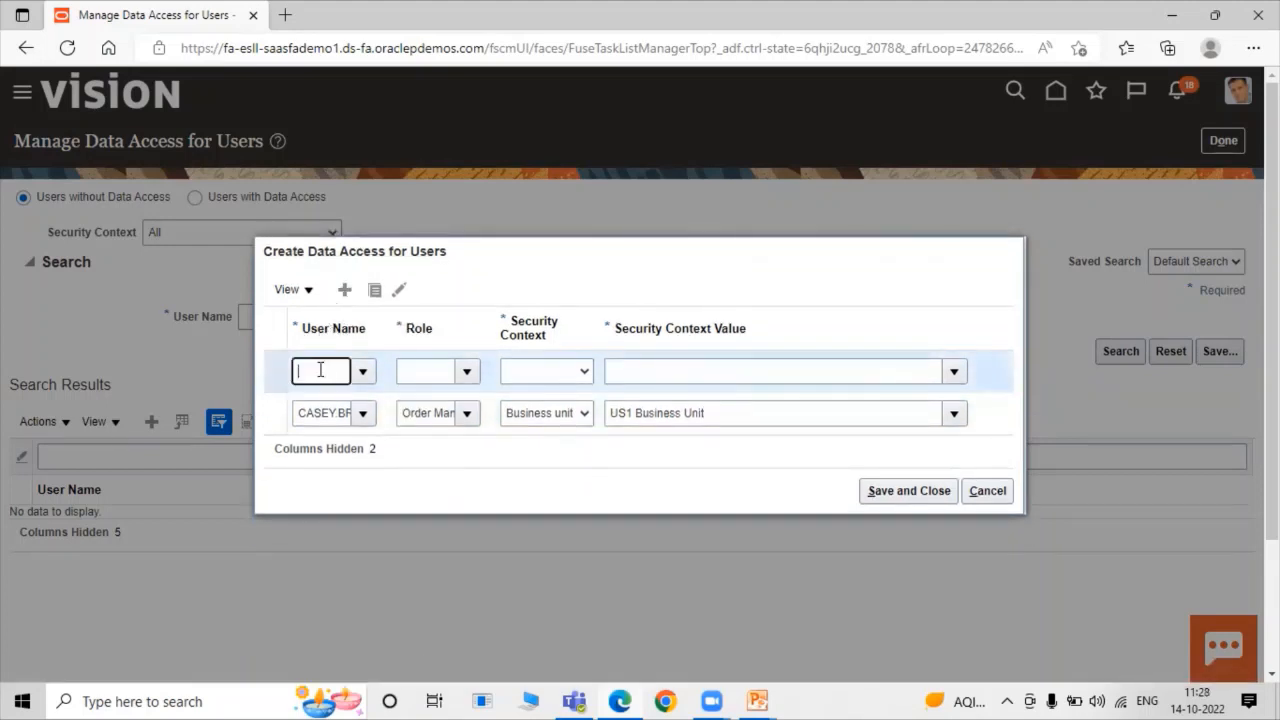
text(CAsey)
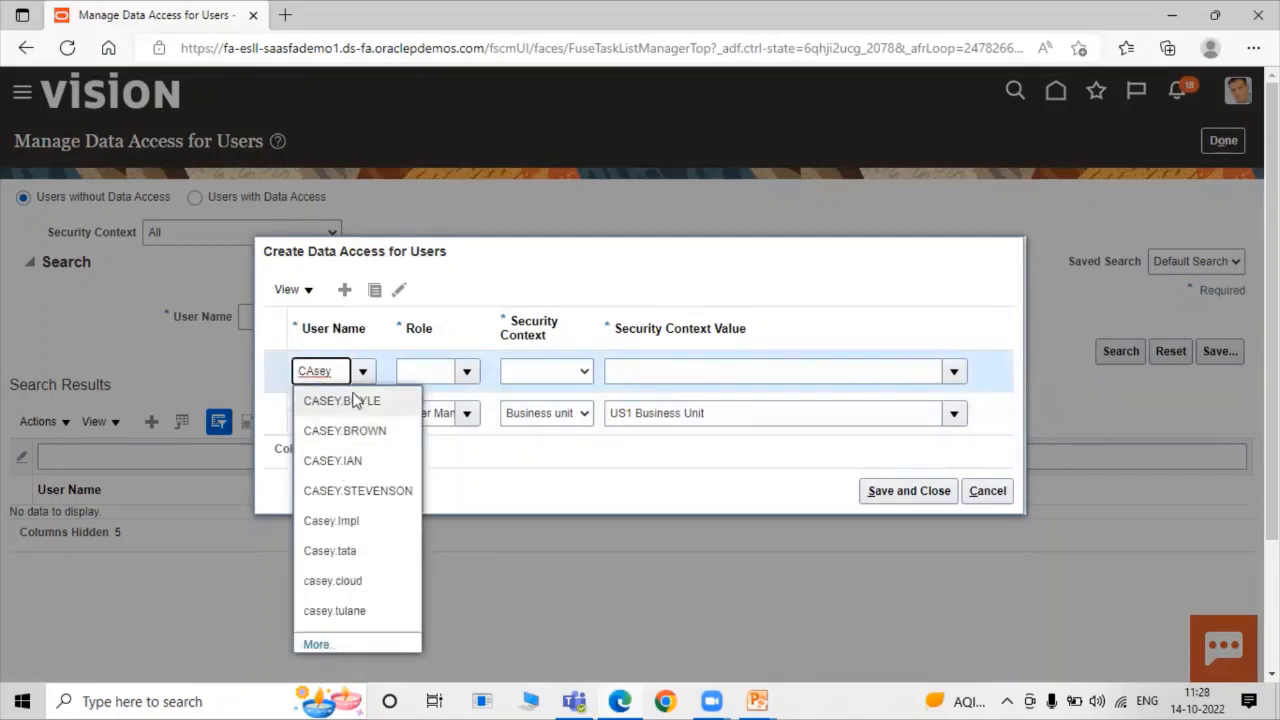
click(350, 436)
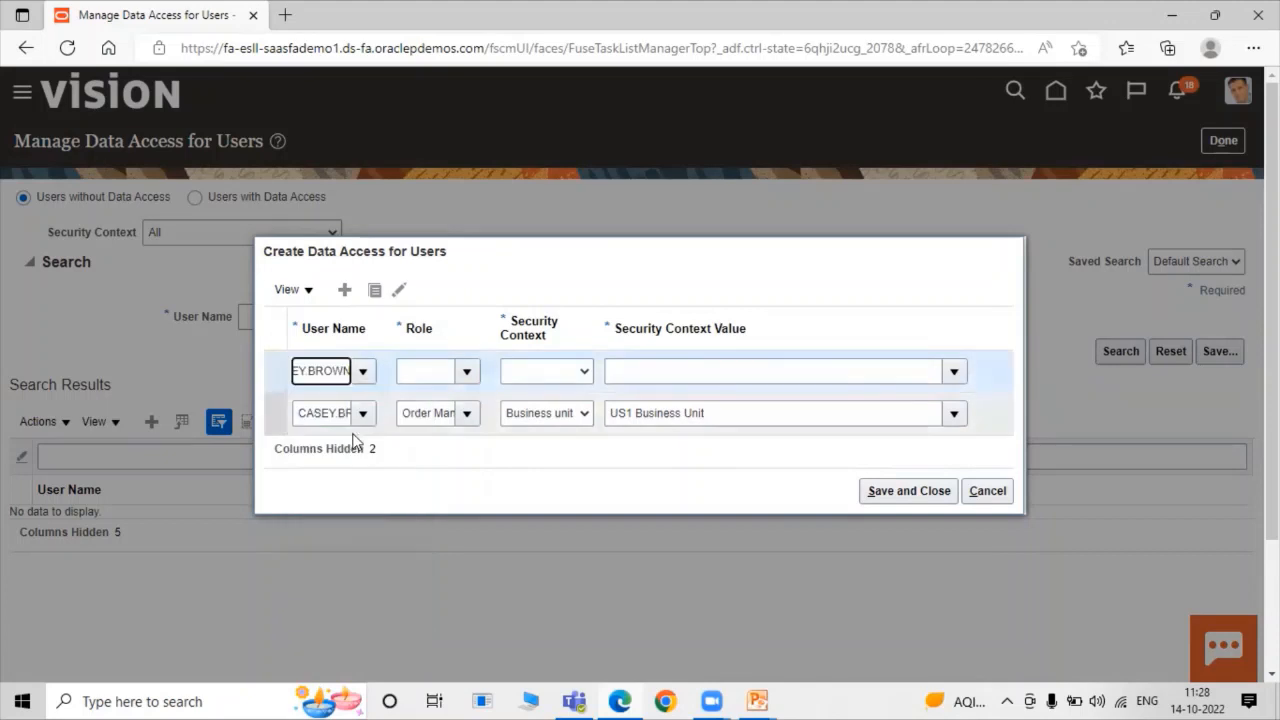
click(437, 368)
text(Pricing)
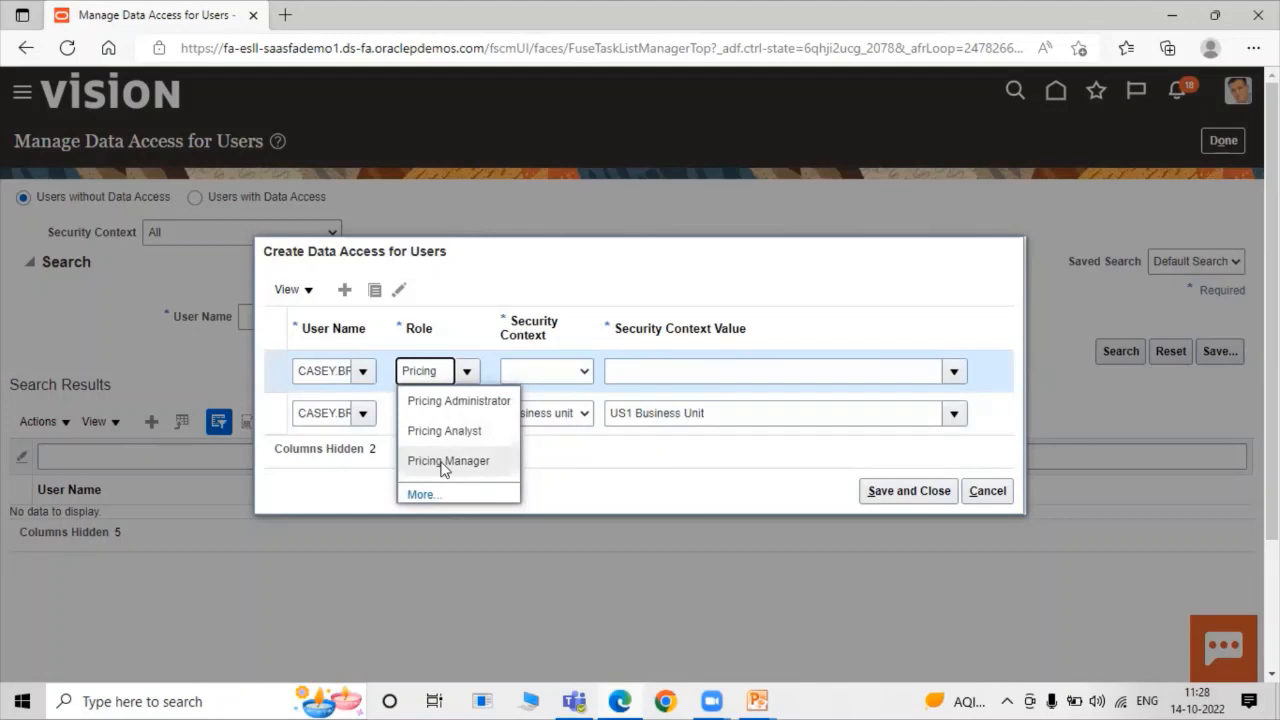
click(444, 461)
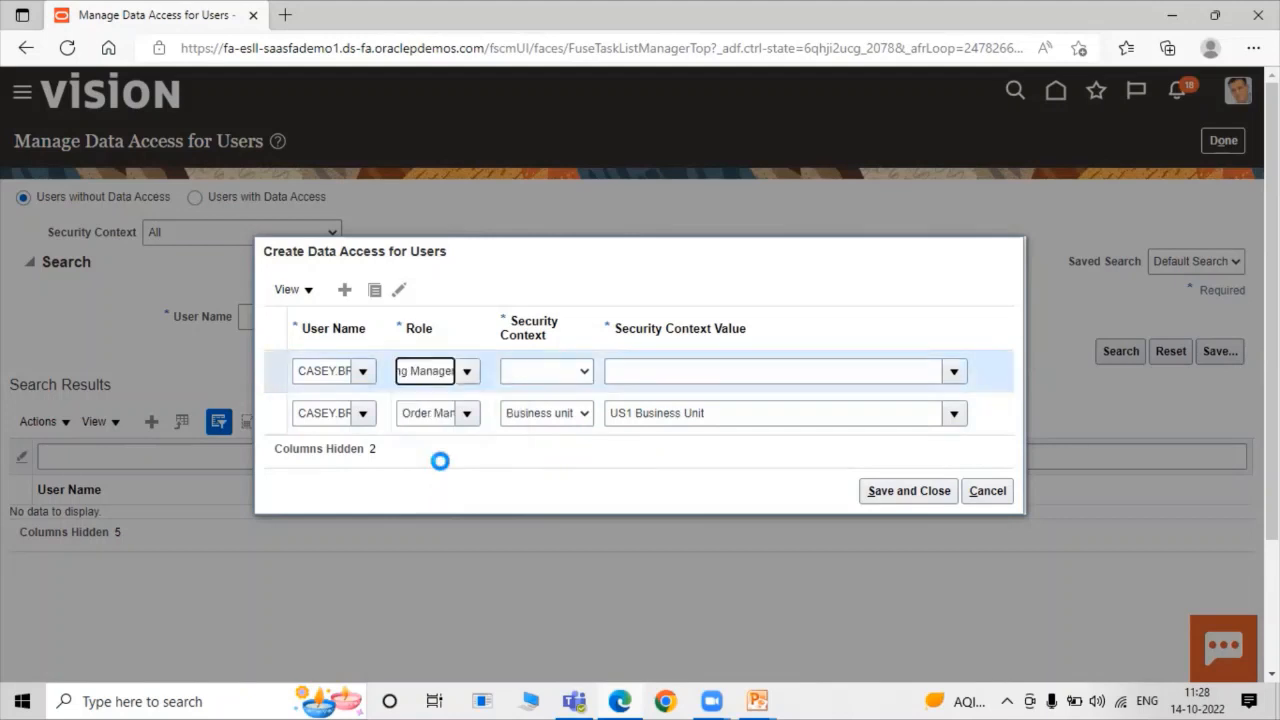
Set the Pricing Manager row's security context to Business unit and its value to US1 Business Unit.
click(536, 376)
click(536, 375)
click(536, 375)
click(536, 375)
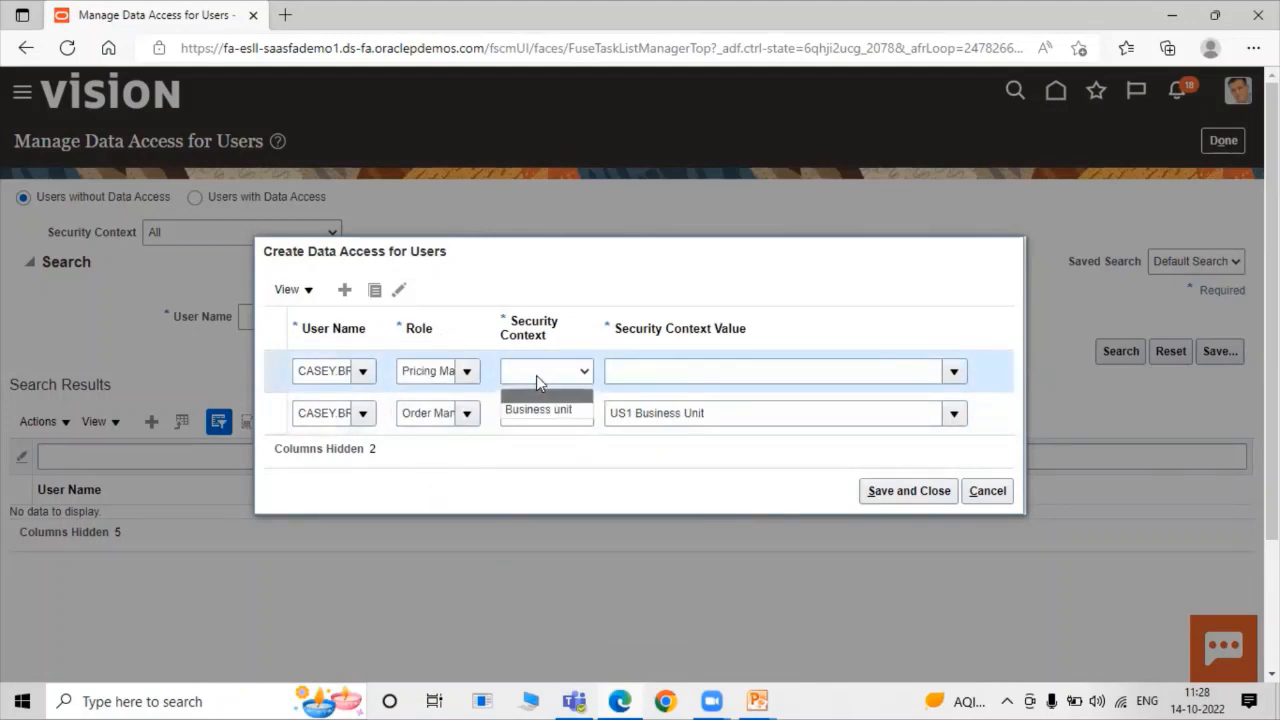
click(543, 368)
click(543, 370)
click(538, 409)
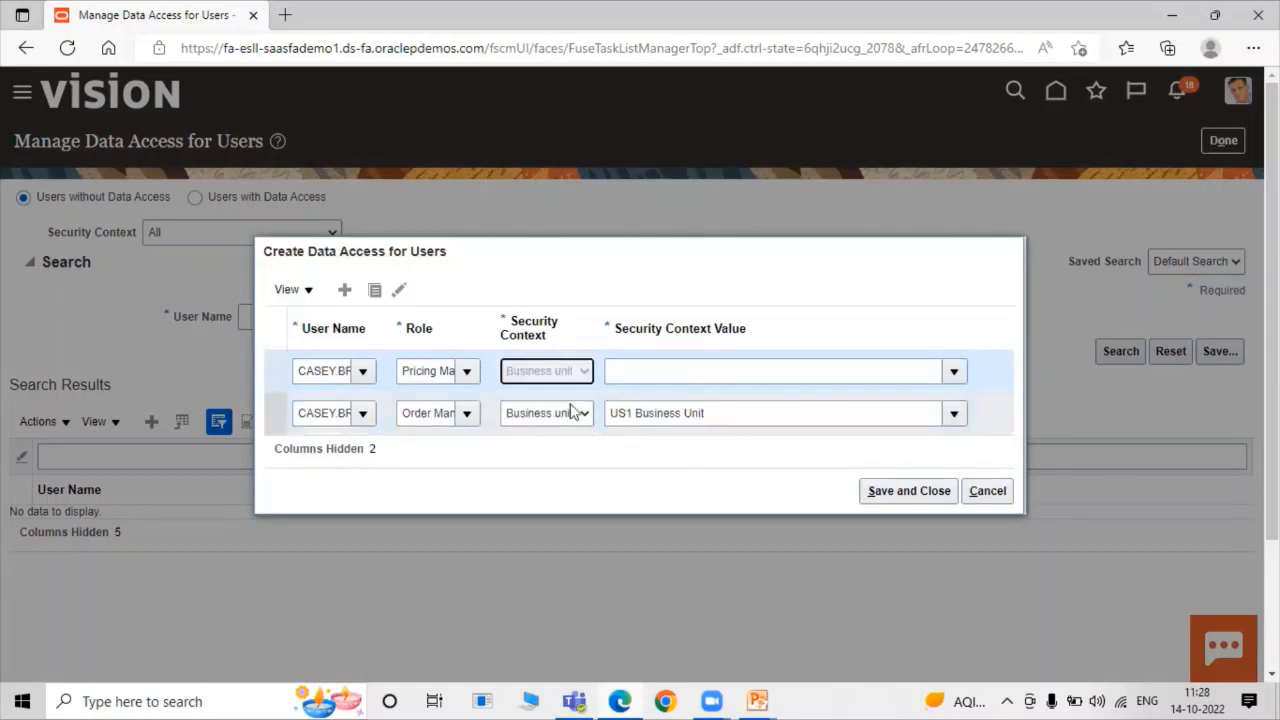
click(855, 371)
text(US1)
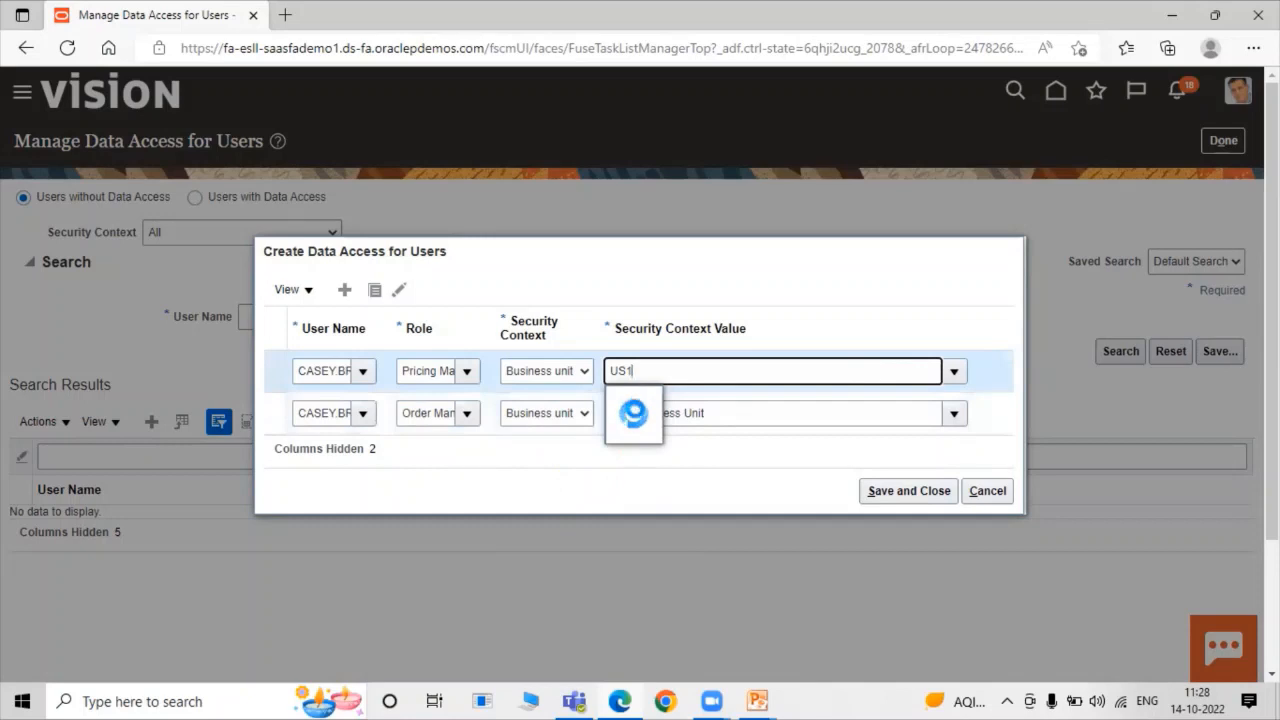
click(645, 401)
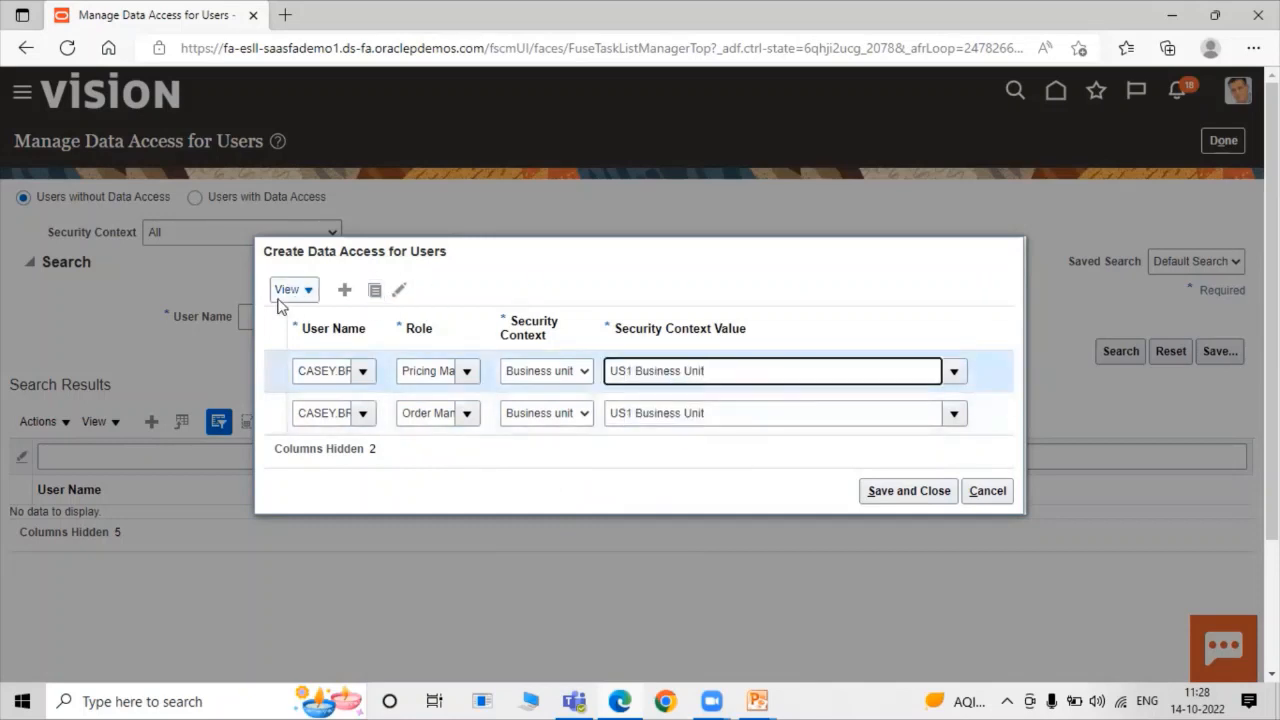
Add a third data access row for the same user name with the Pricing Analyst role.
click(344, 290)
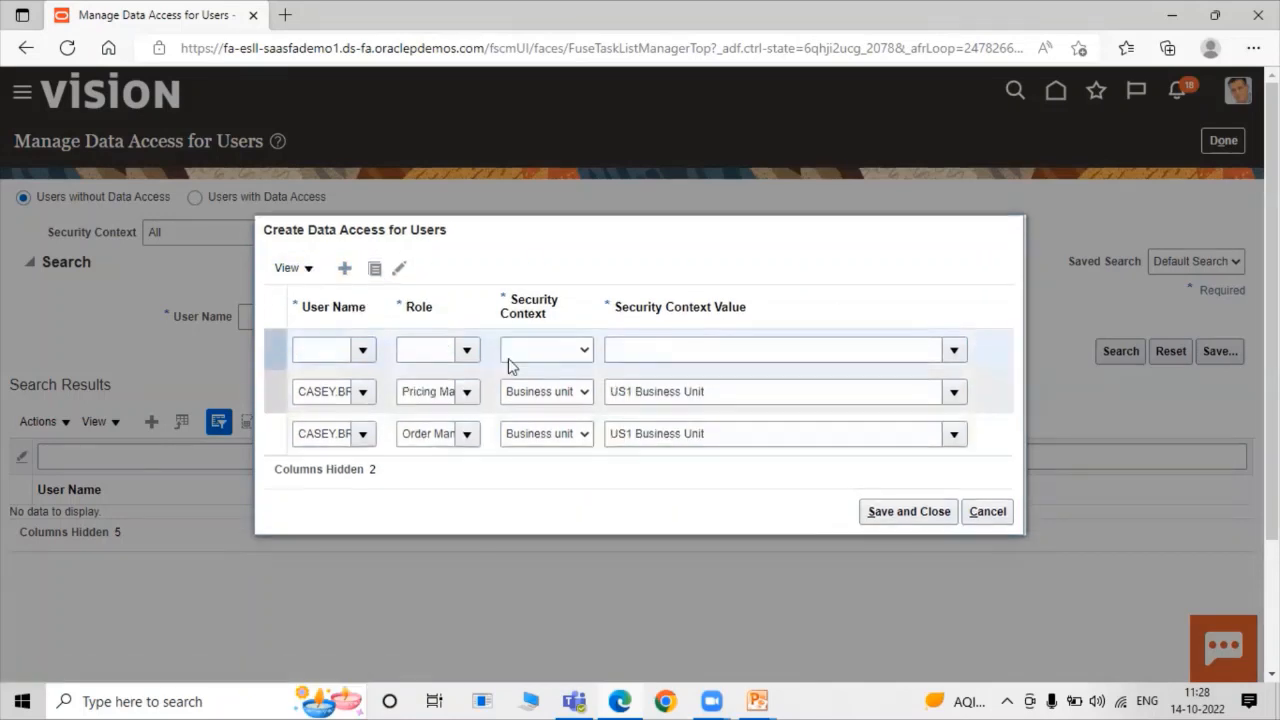
click(336, 352)
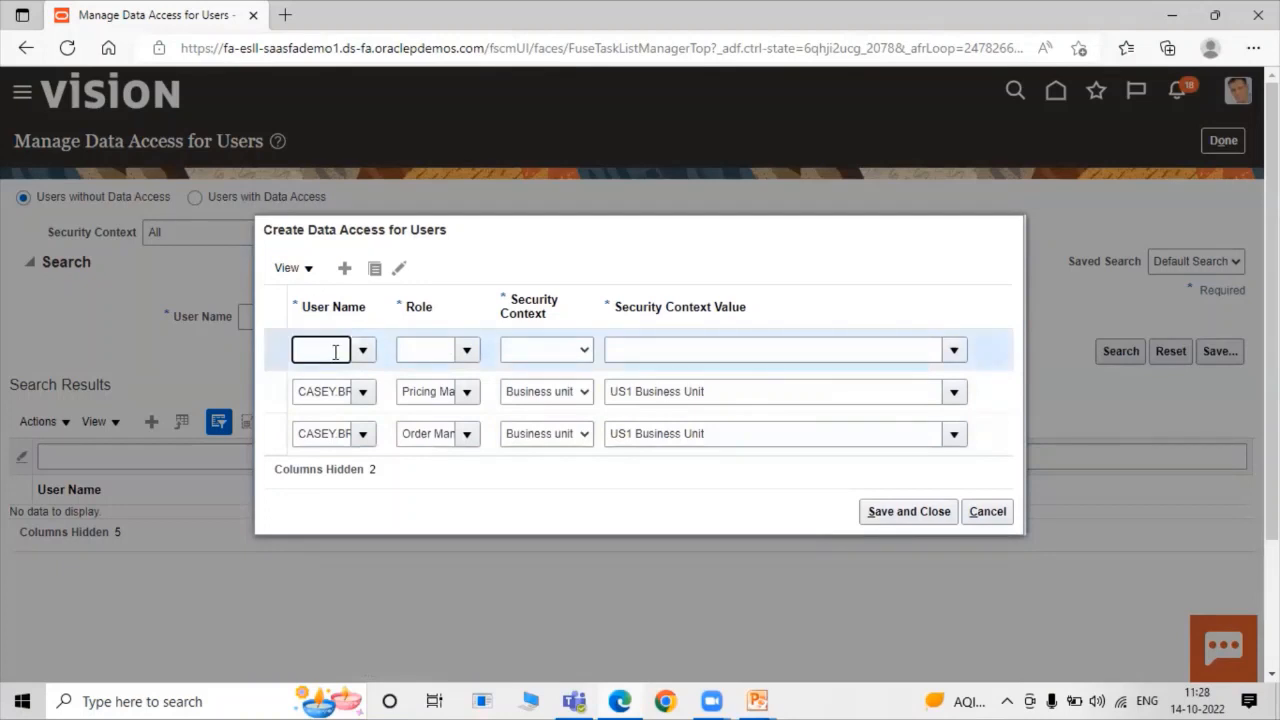
text(csa)
key(BackSpace)
key(BackSpace)
key(BackSpace)
click(333, 406)
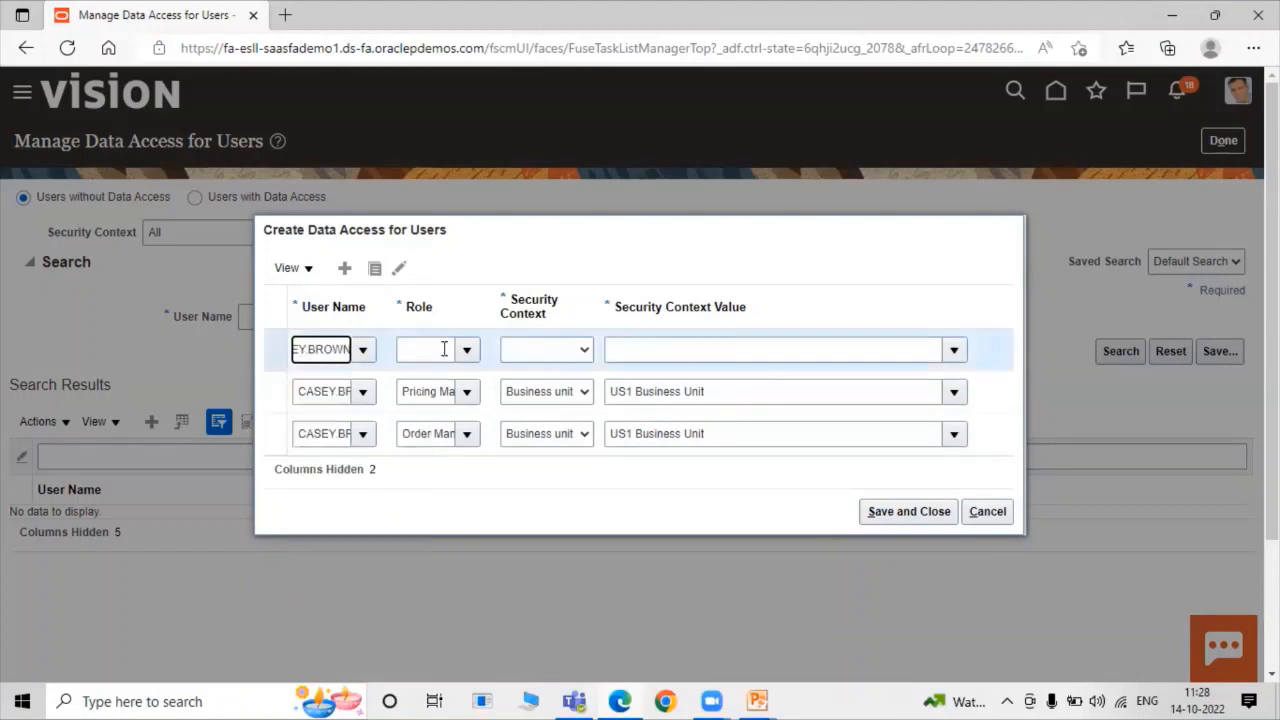
click(439, 347)
text(Pr)
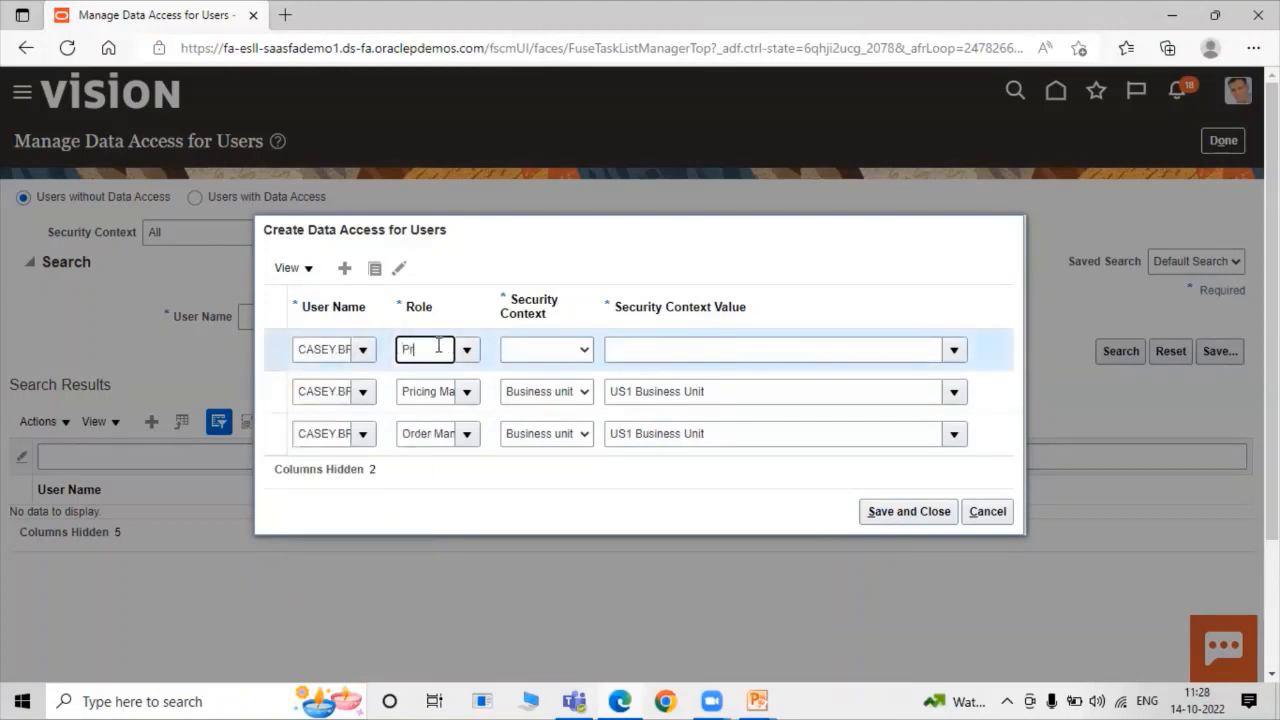
text(icing)
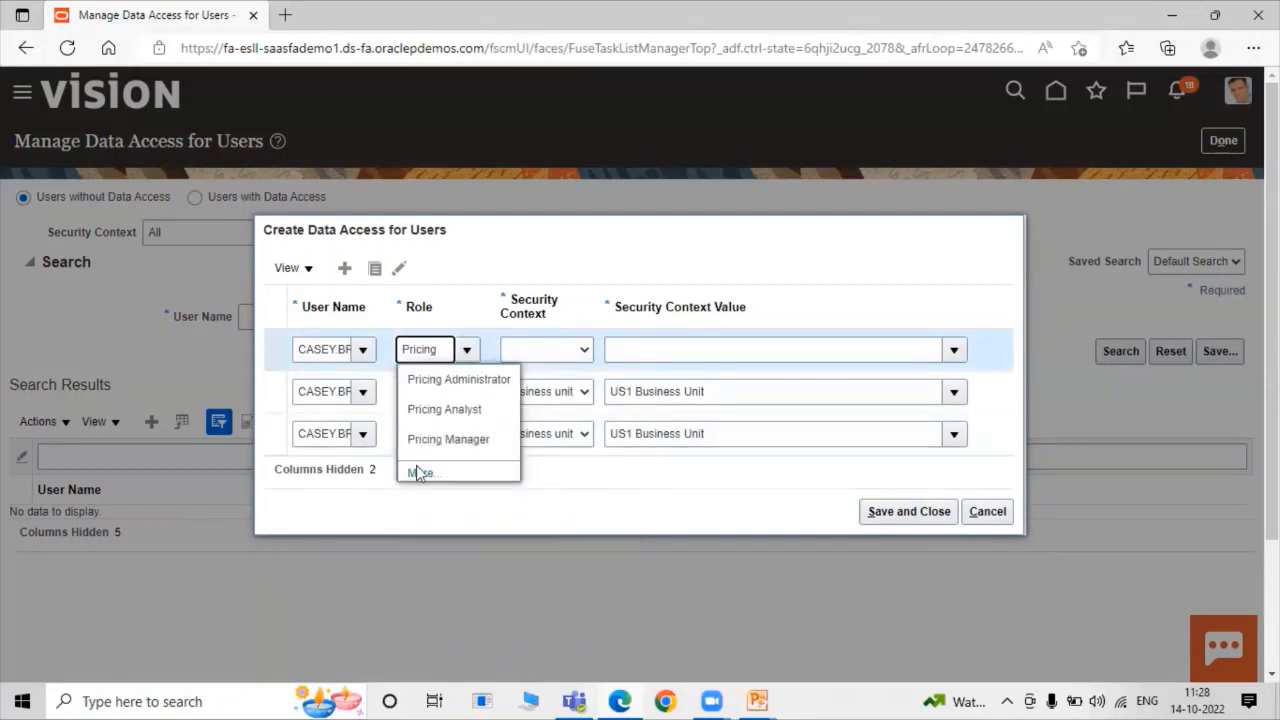
click(455, 411)
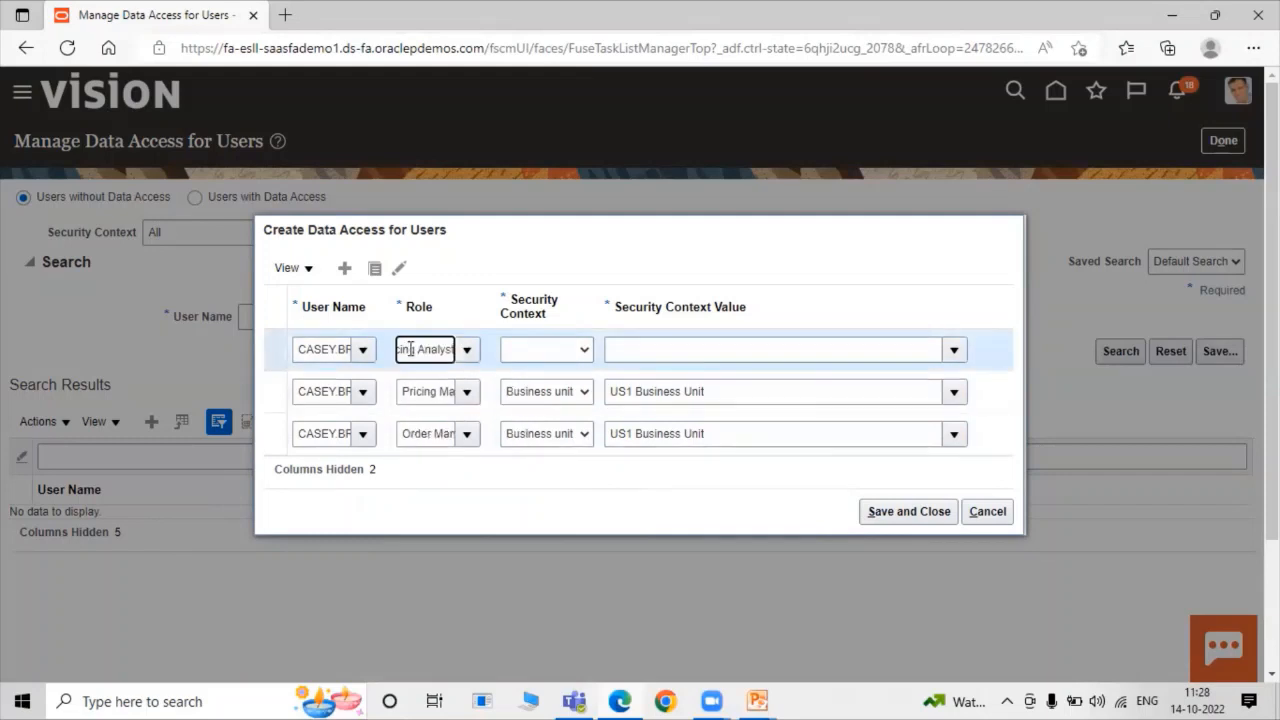
Set the Pricing Analyst row's security context to Business unit and its value to US1 Business Unit.
click(570, 350)
click(560, 389)
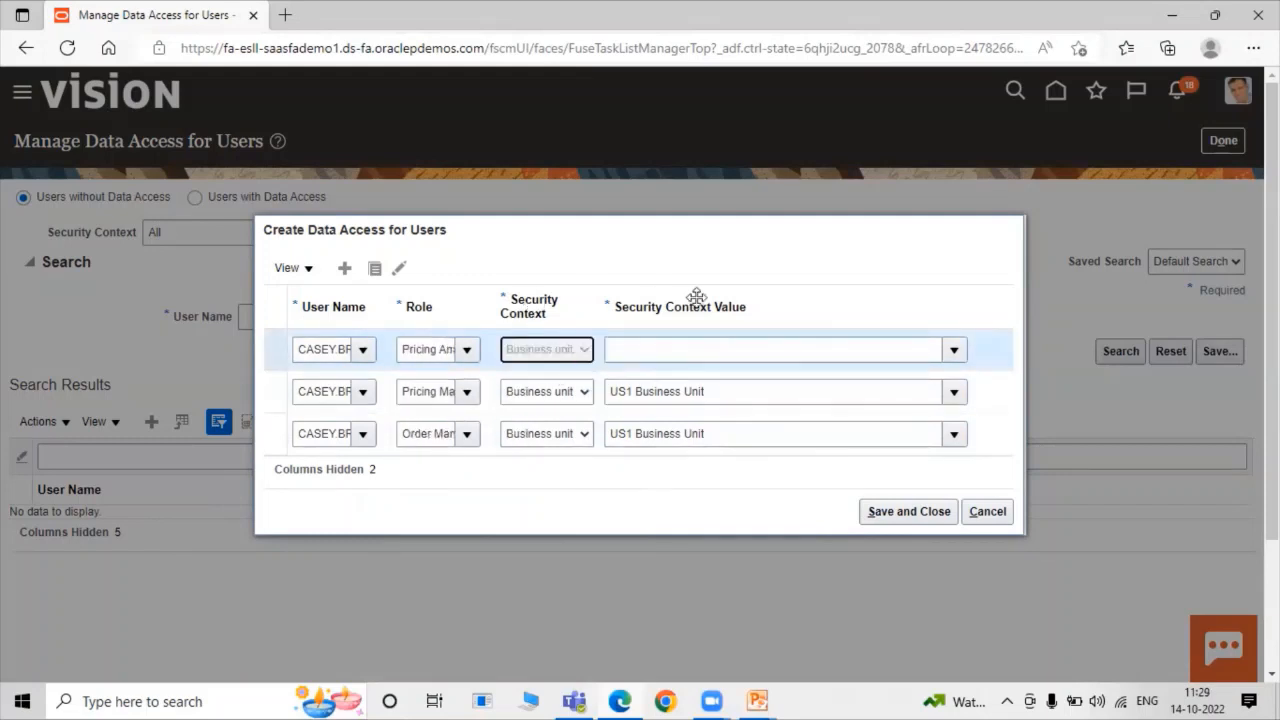
click(903, 345)
text(US)
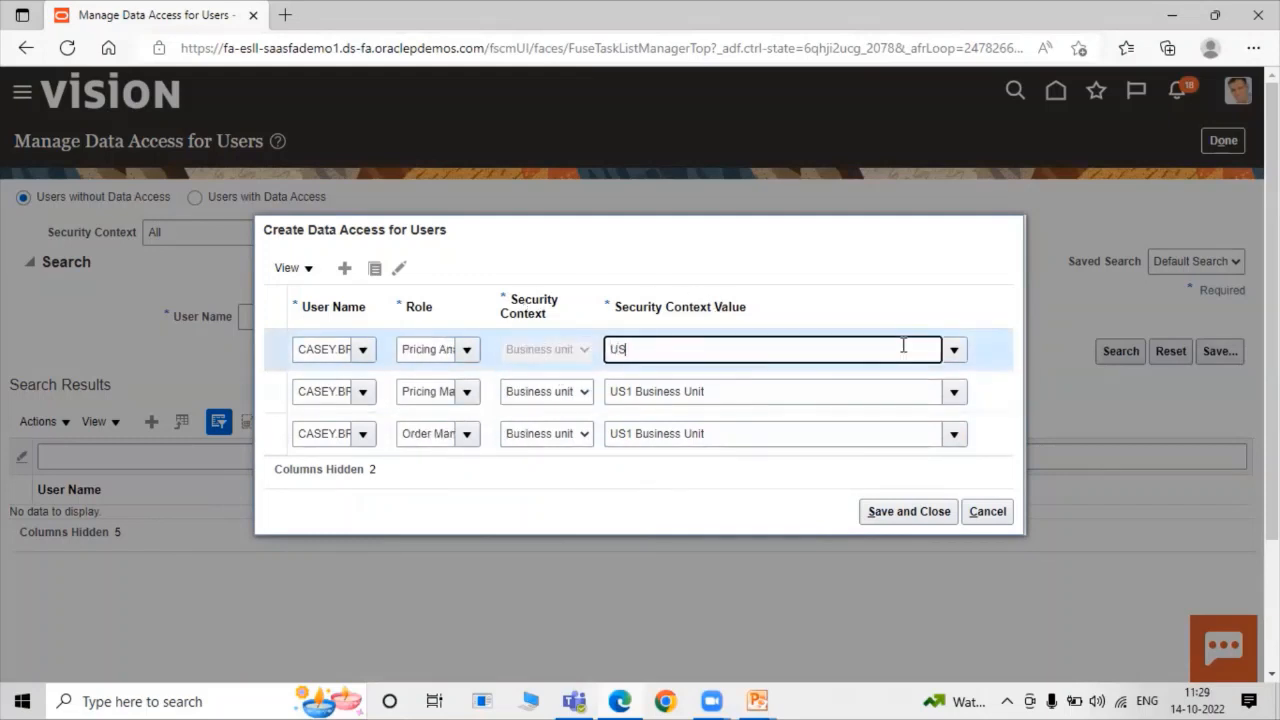
text(1)
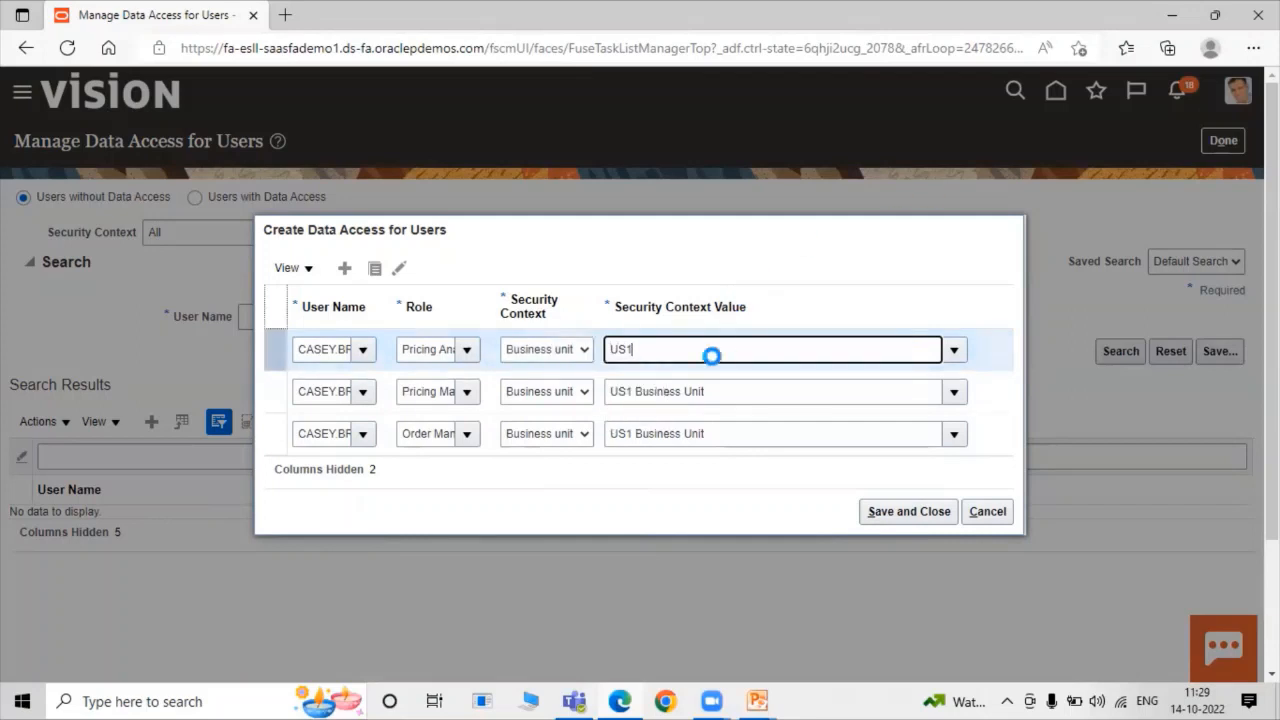
click(956, 350)
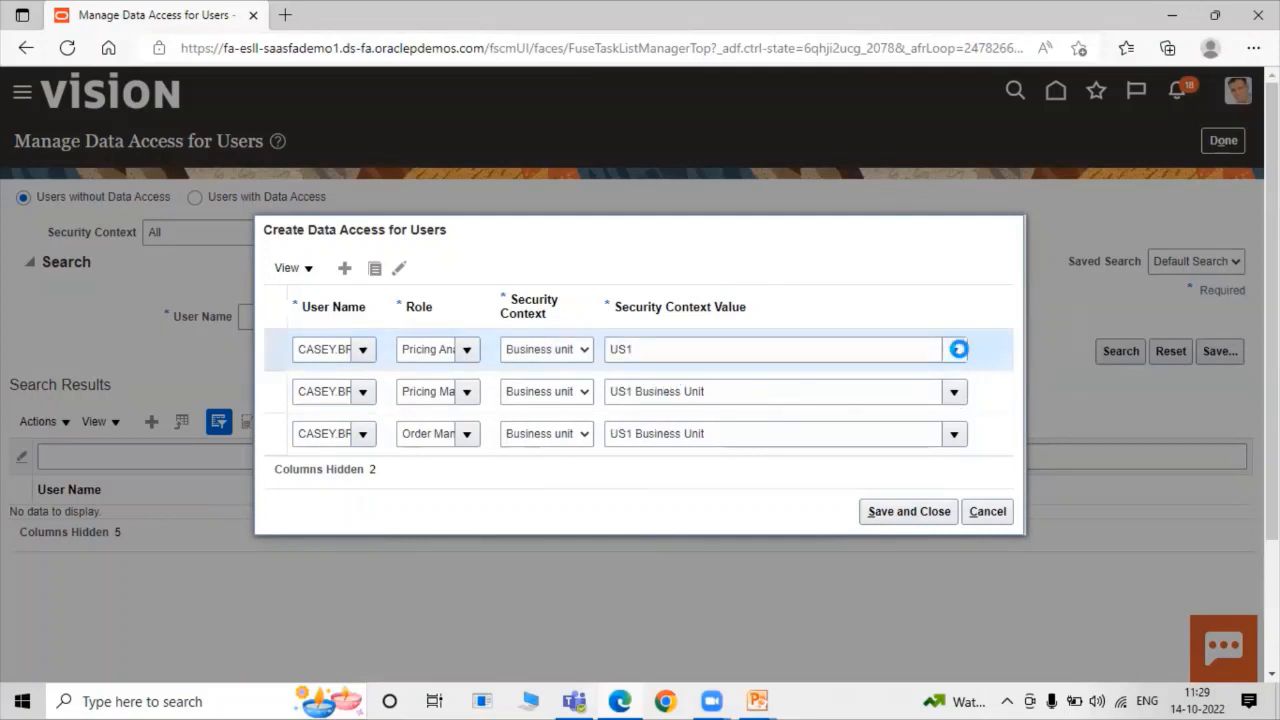
click(612, 414)
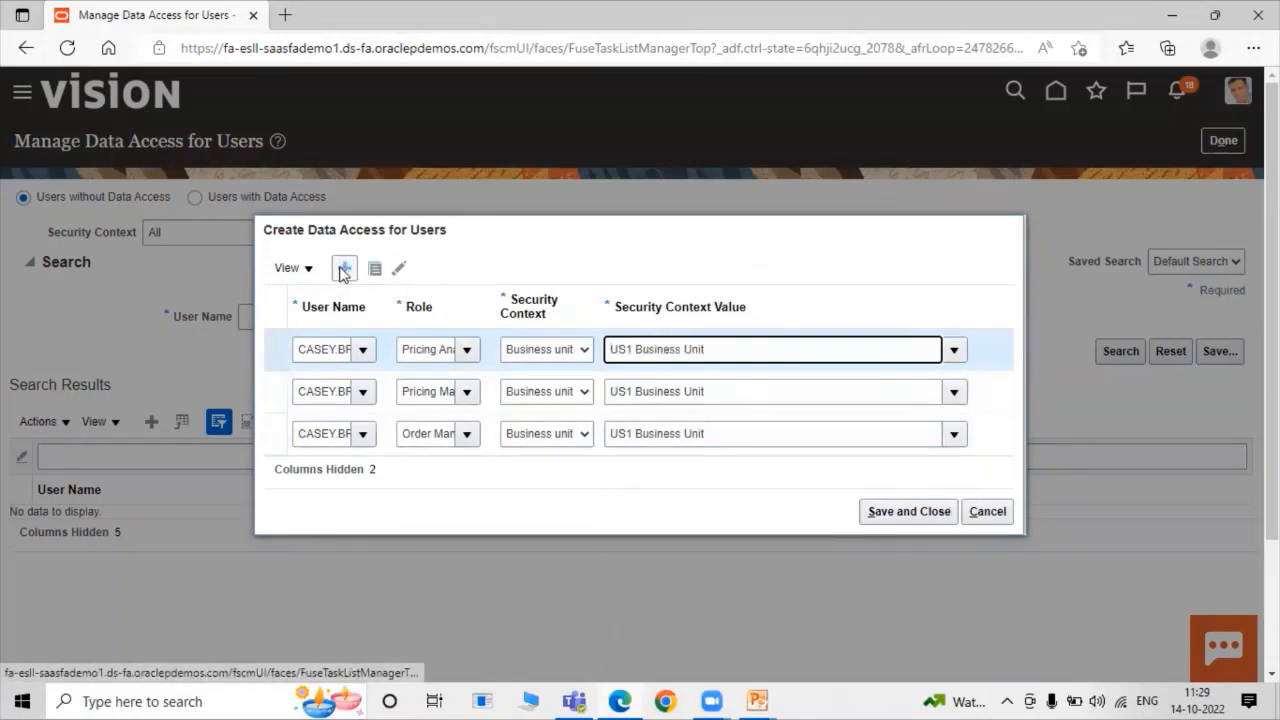
Add a fourth data access row for the same user name with the Pricing Administrator role.
click(344, 268)
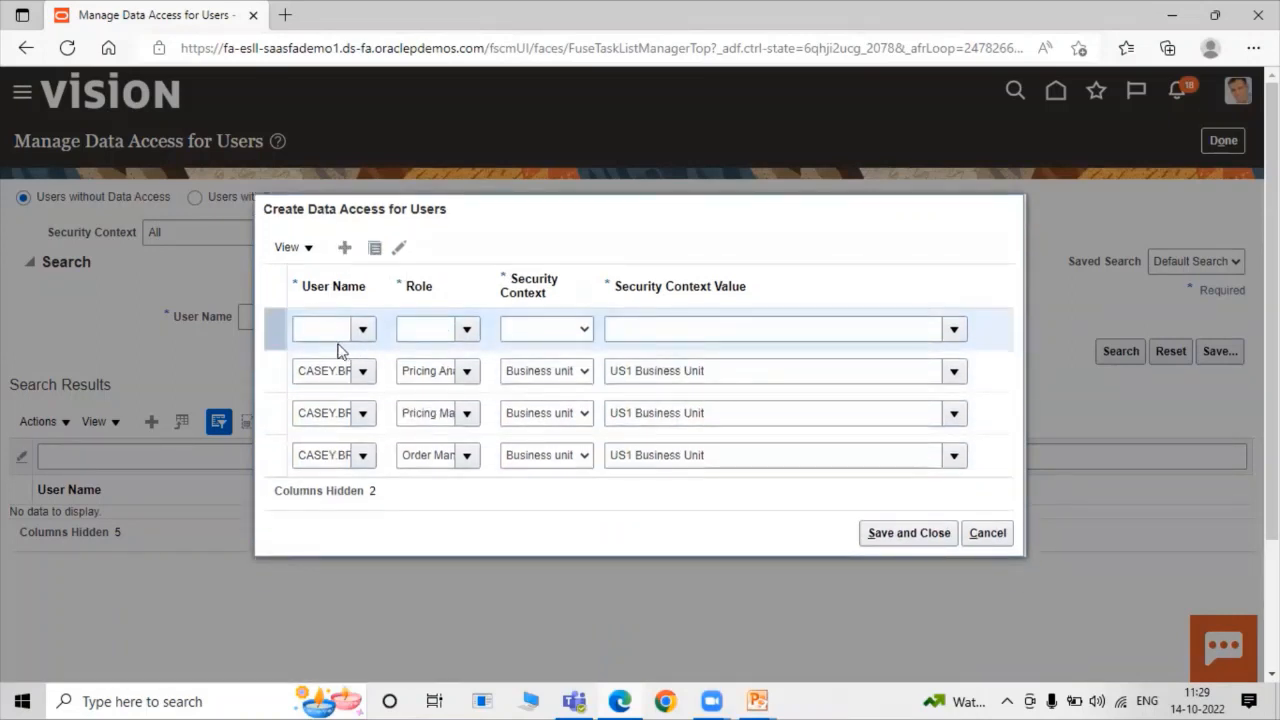
click(331, 331)
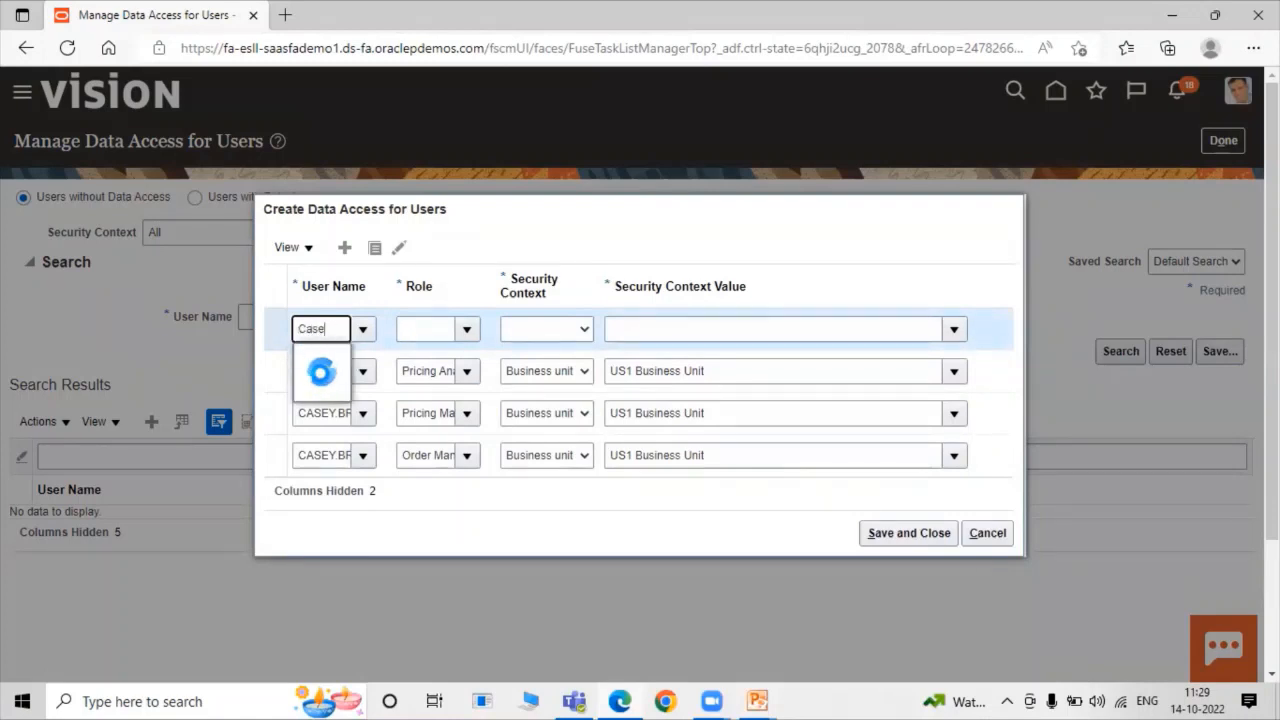
click(325, 396)
click(414, 330)
key(ctrl+v)
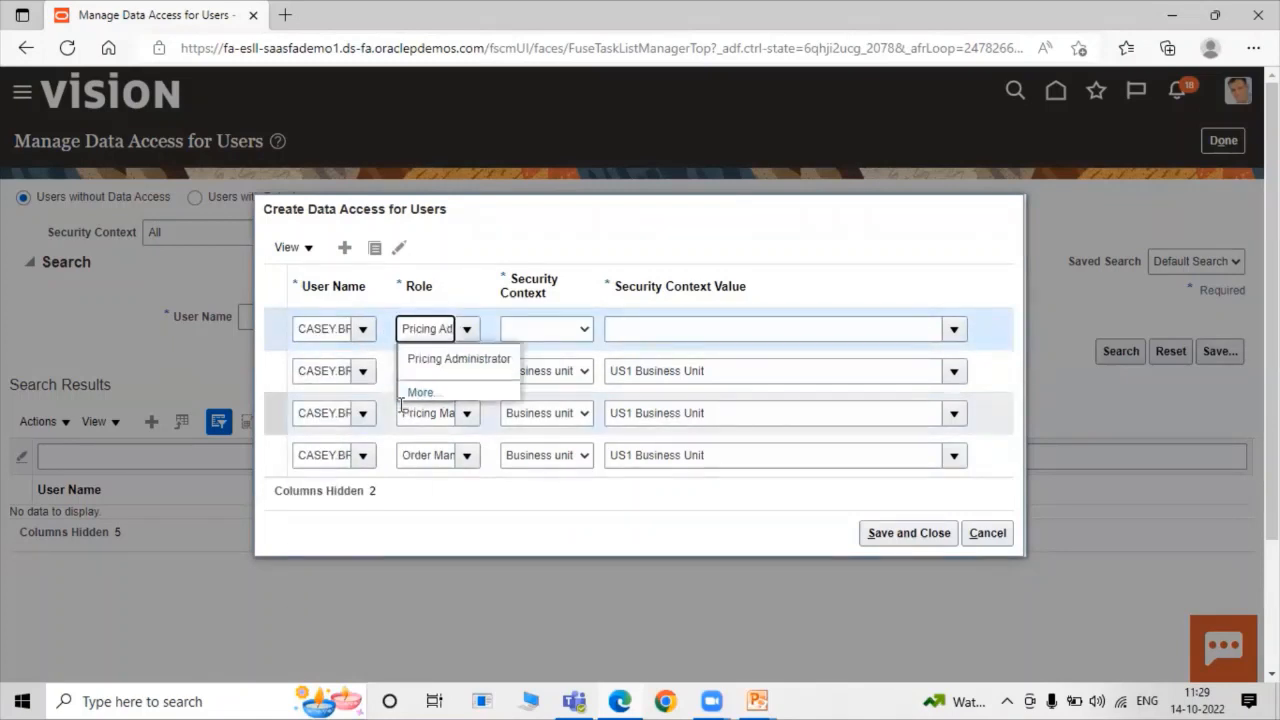
click(452, 360)
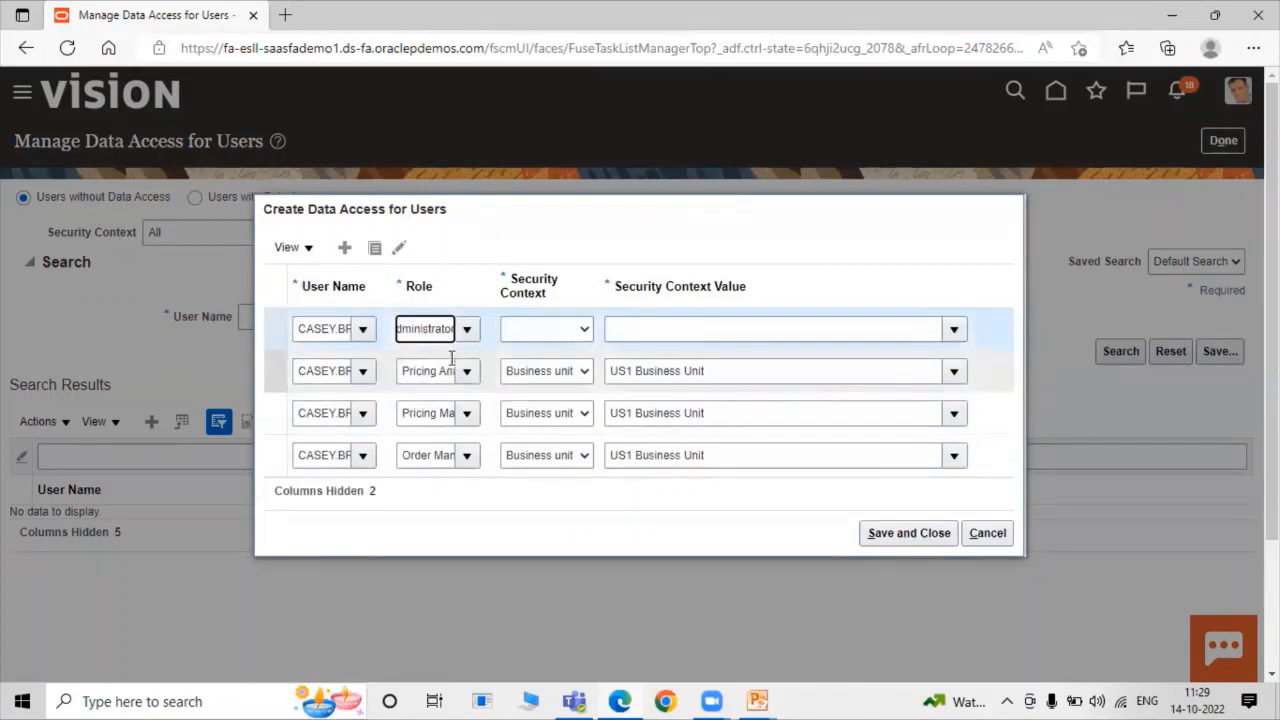
Set the Pricing Administrator row's security context to Business unit with value US1 Business Unit, and save all the data access rows.
click(533, 332)
click(543, 368)
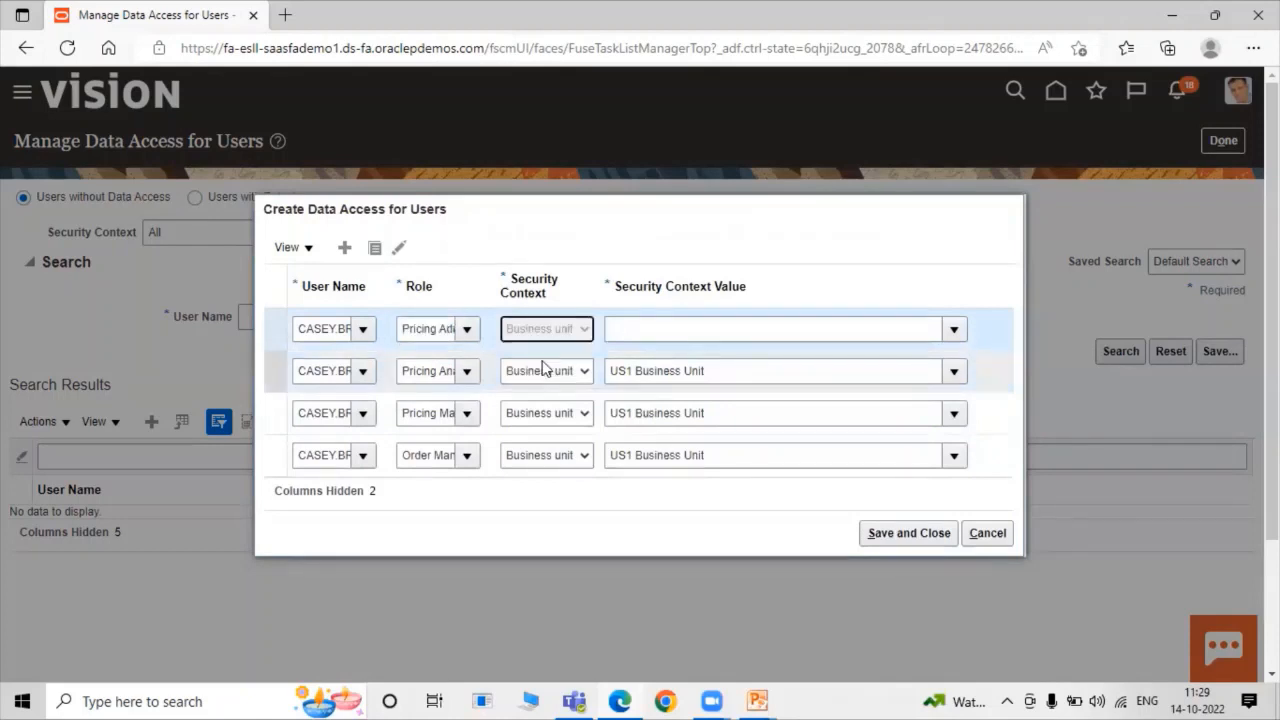
click(955, 330)
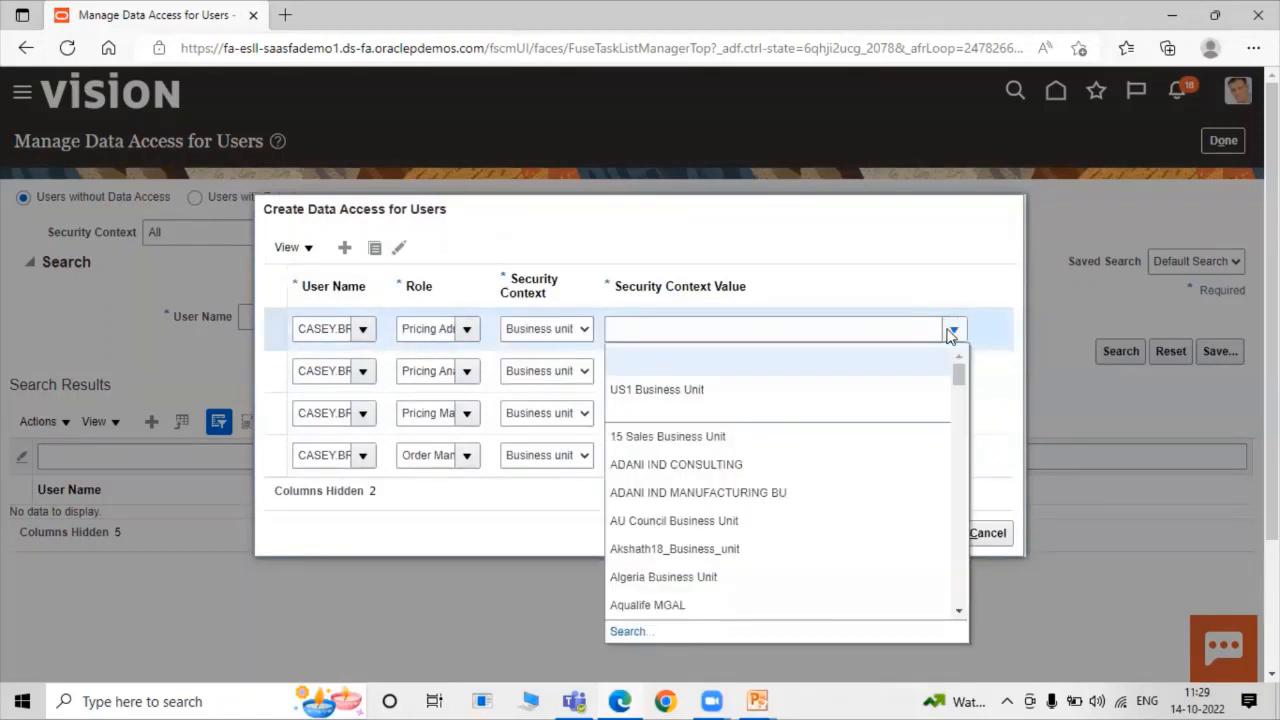
click(788, 386)
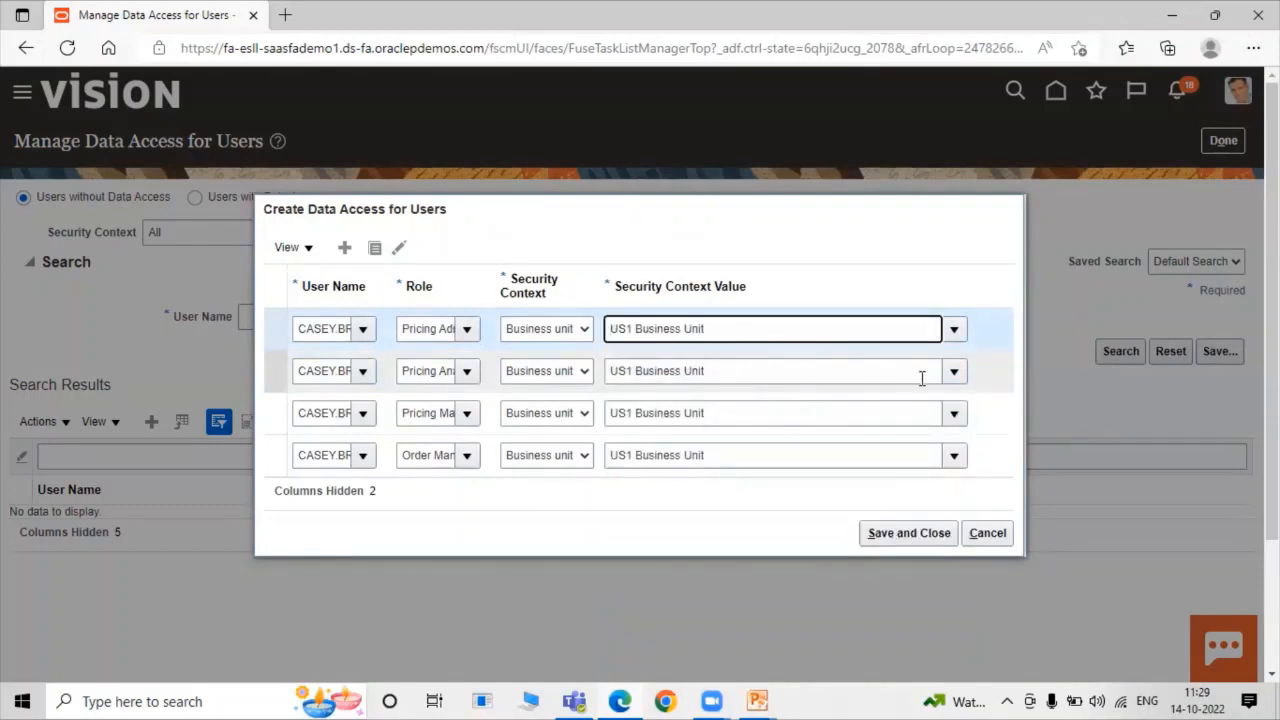
click(886, 537)
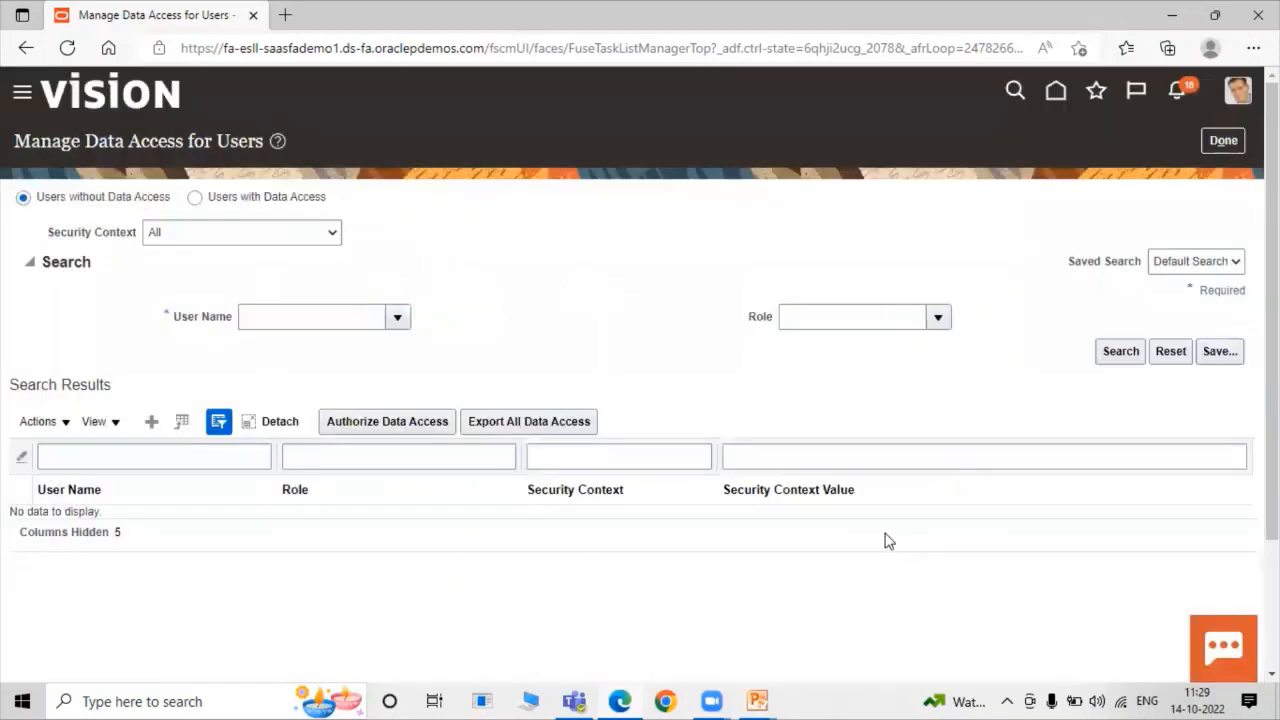
Leave the data access task and the implementation project, and go to Scheduled Processes under Tools.
click(1223, 140)
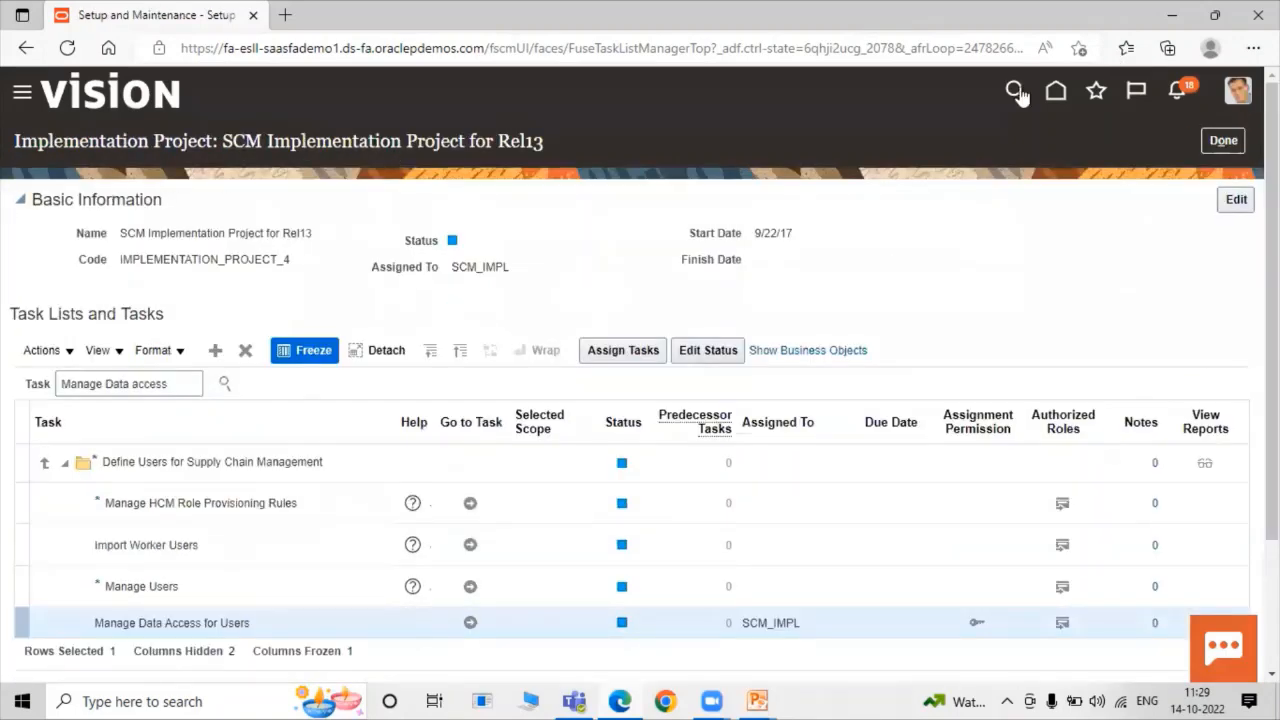
click(1223, 140)
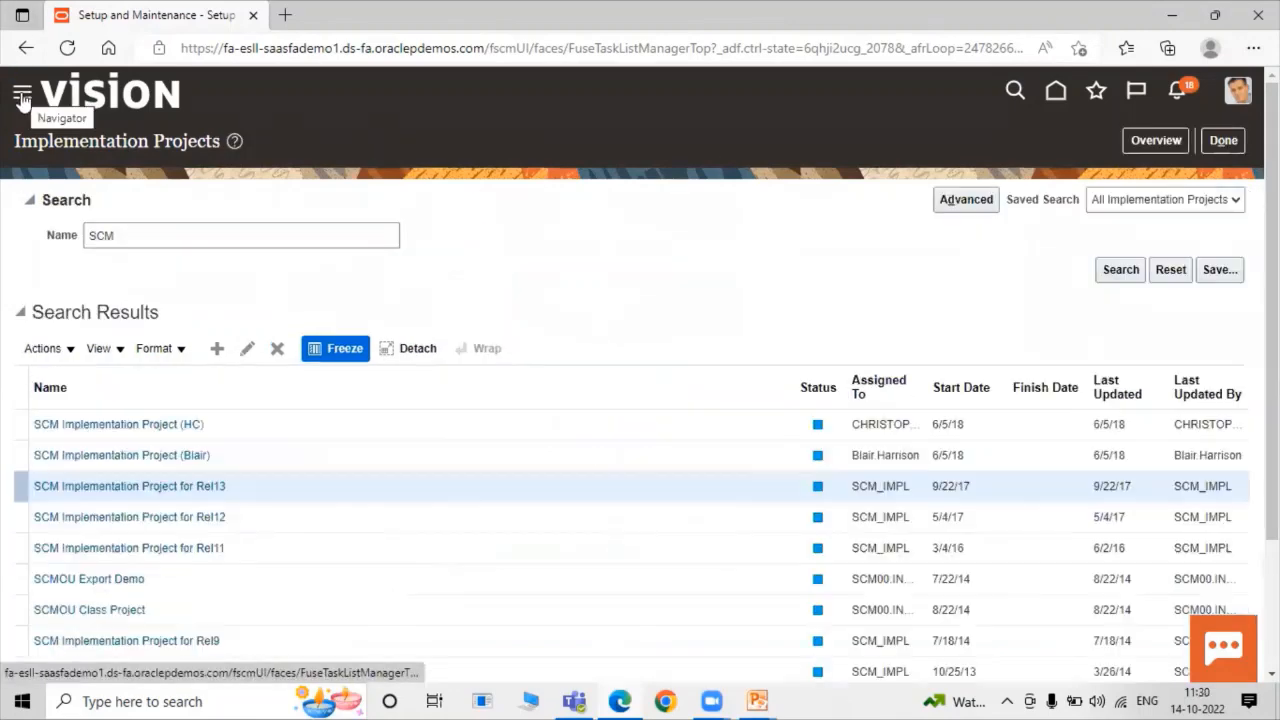
click(22, 97)
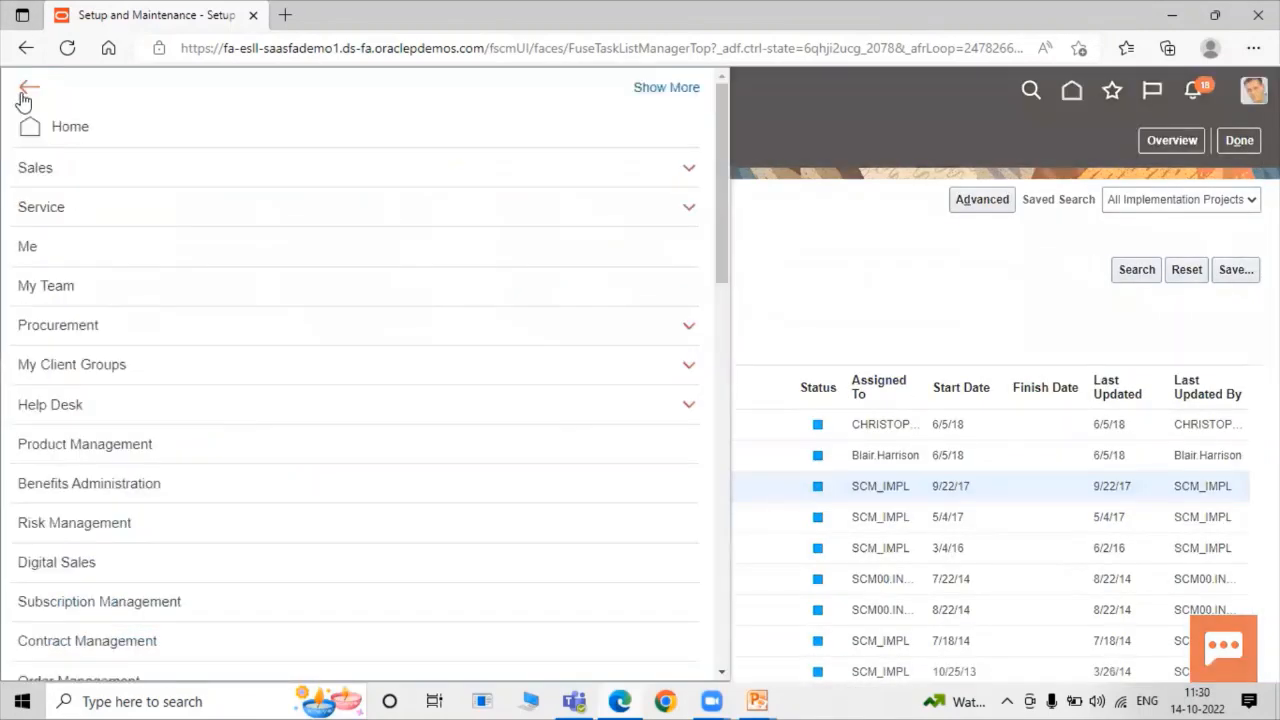
scroll(323, 486, down, 7)
scroll(323, 486, down, 5)
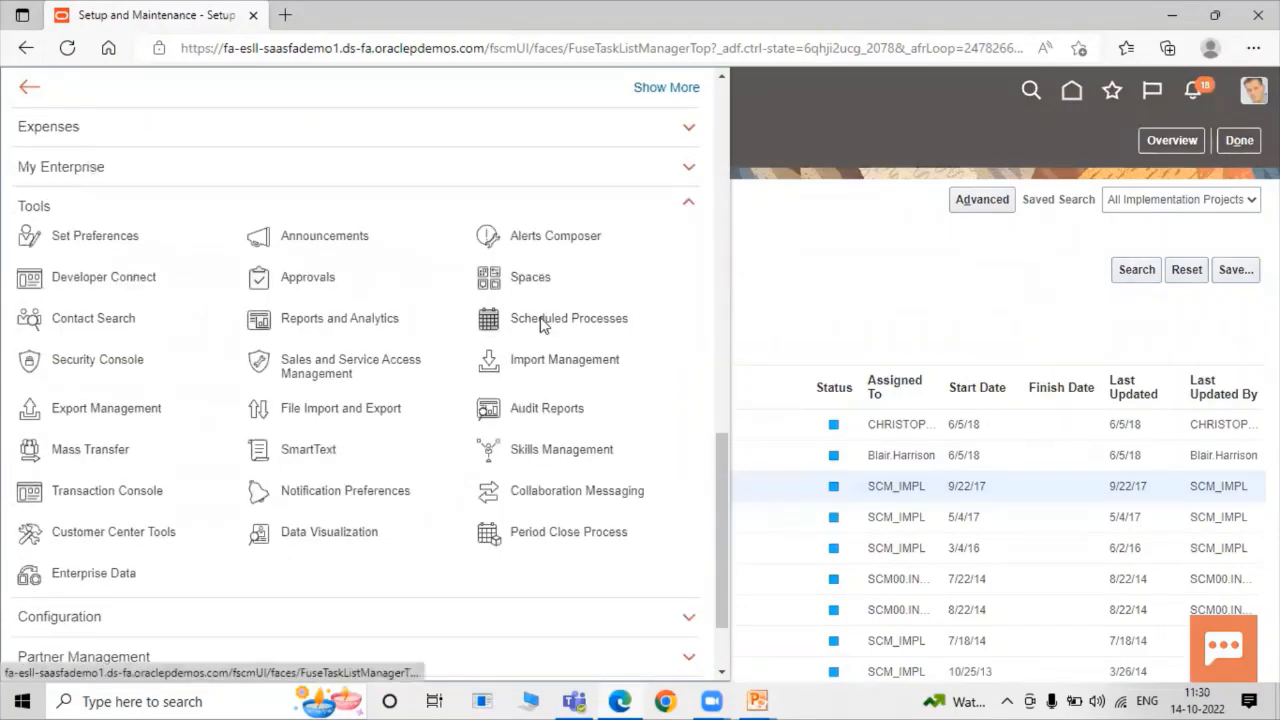
click(537, 320)
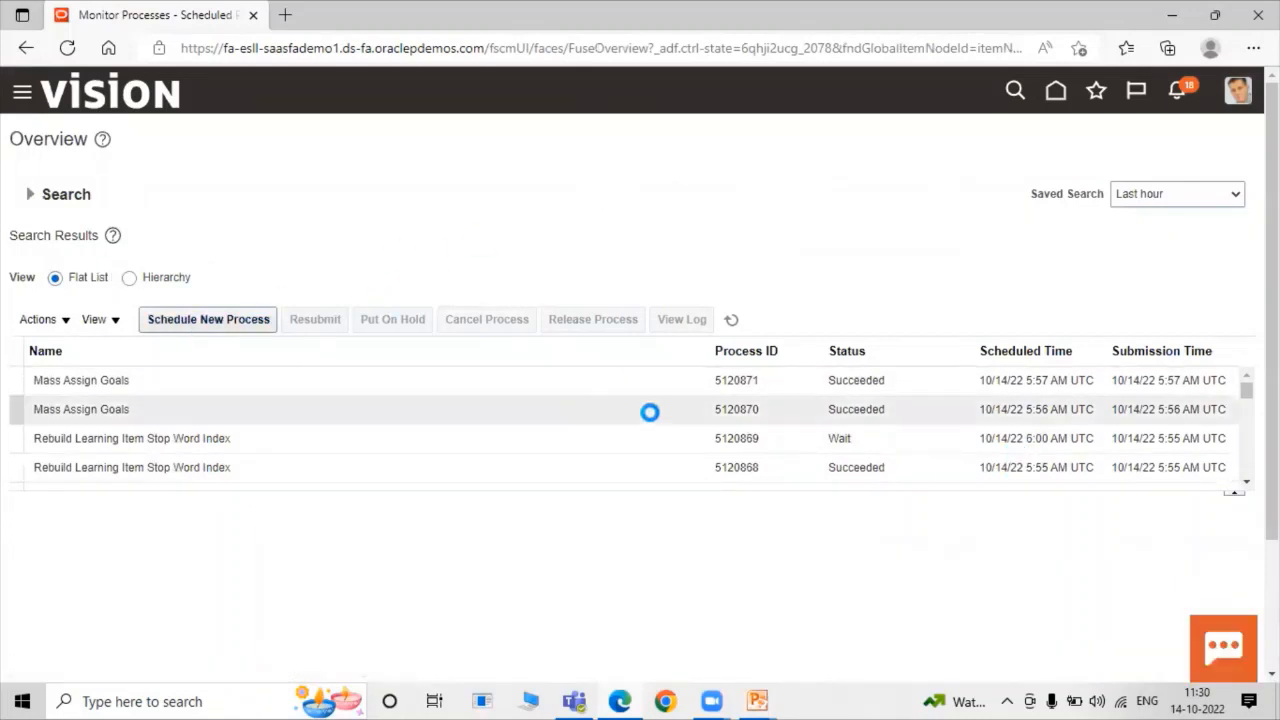
Schedule a new job by searching for LDAP, choosing Retrieve Latest LDAP Changes, and submit it with the default options.
click(172, 319)
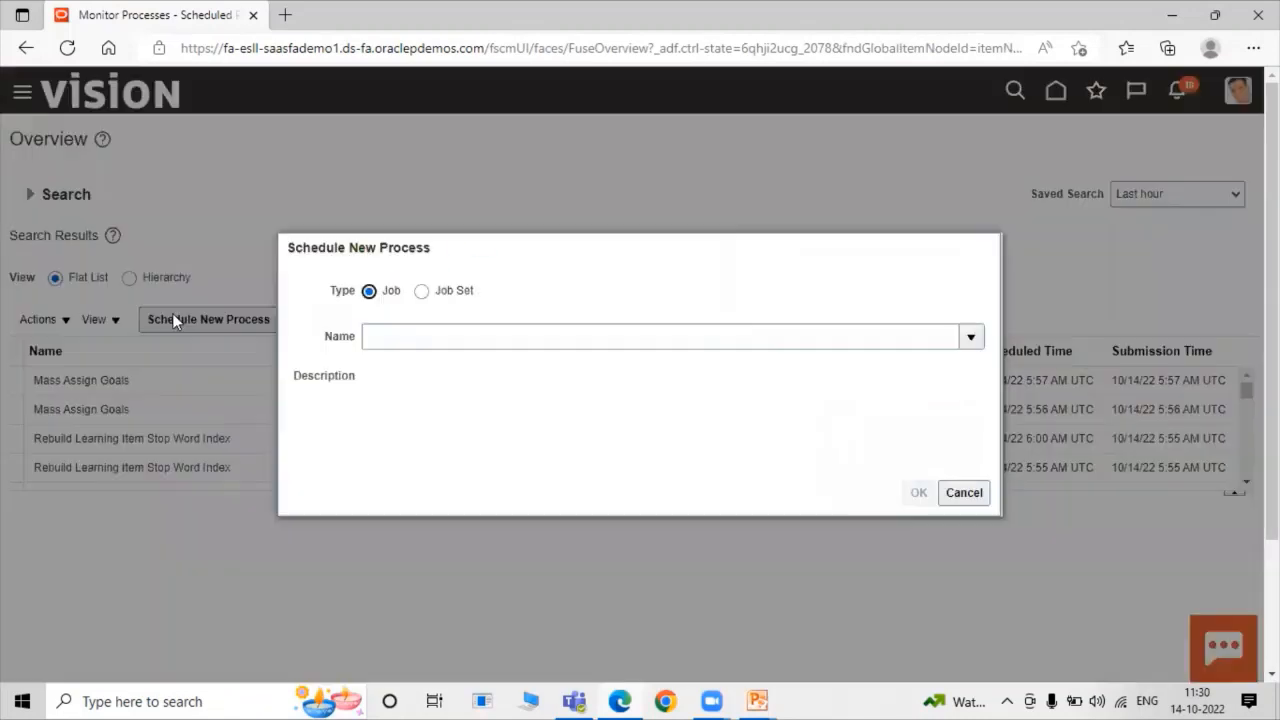
click(504, 335)
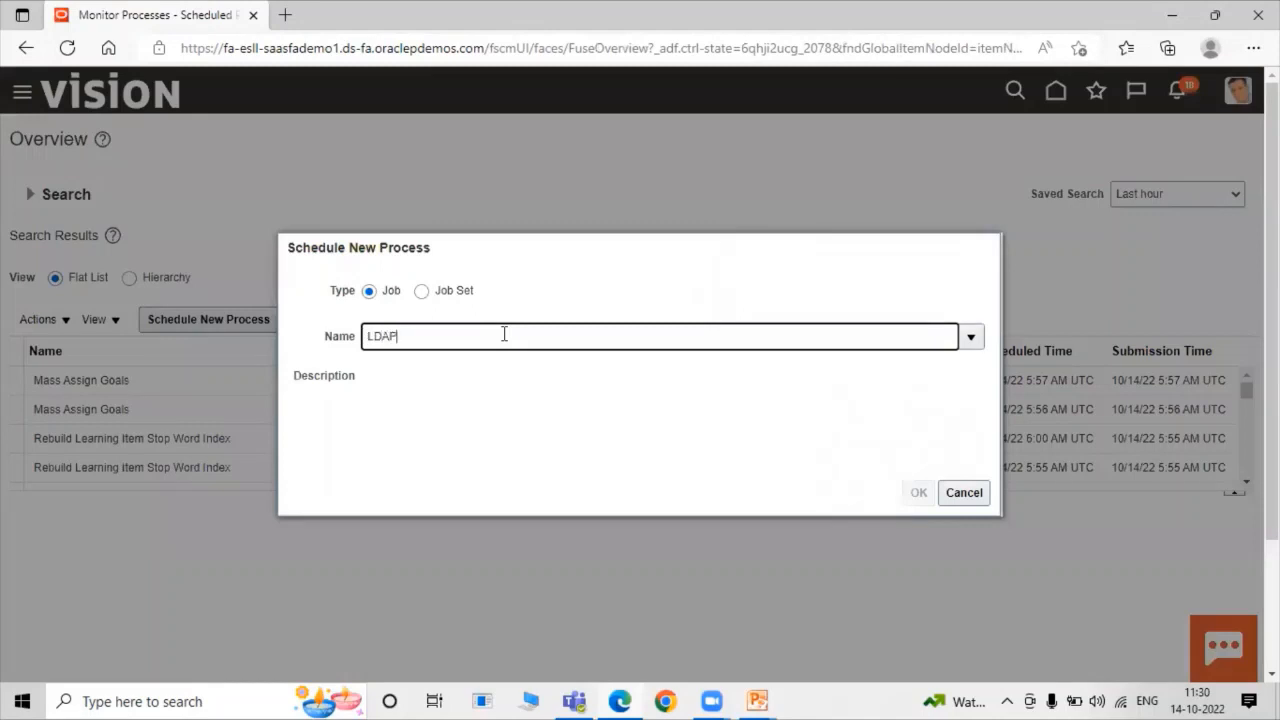
key(Tab)
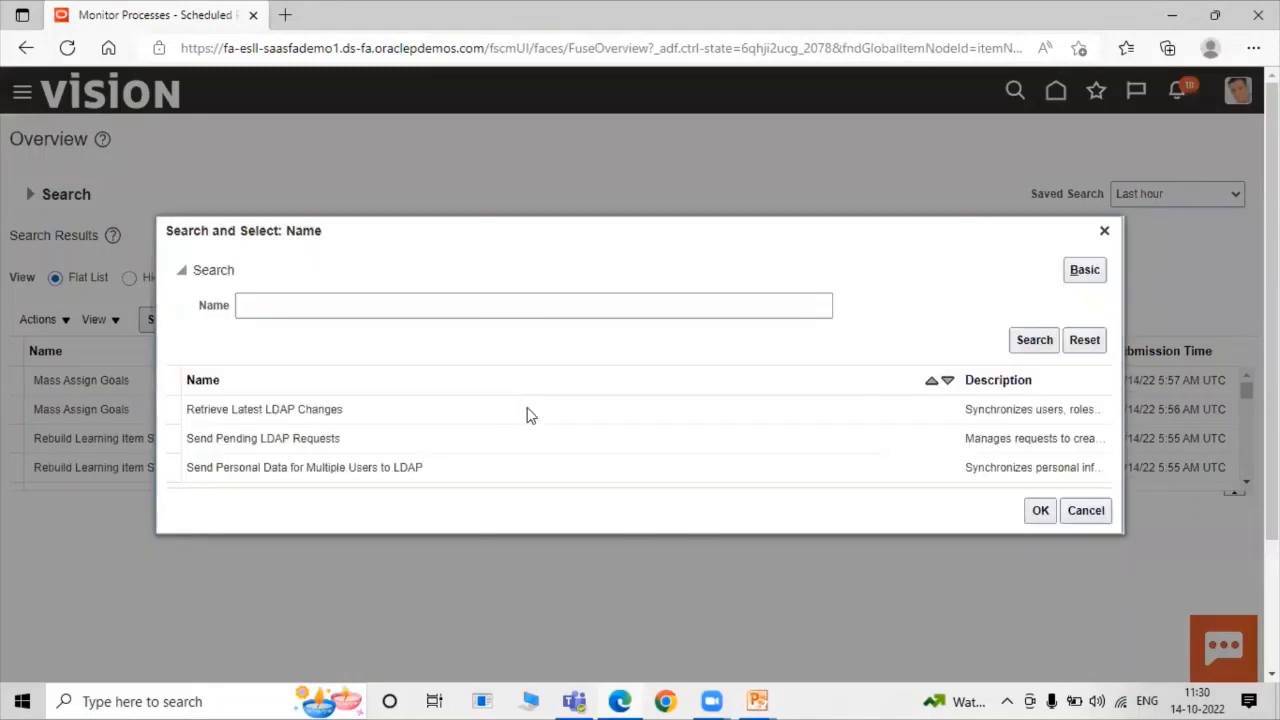
click(488, 418)
click(1041, 511)
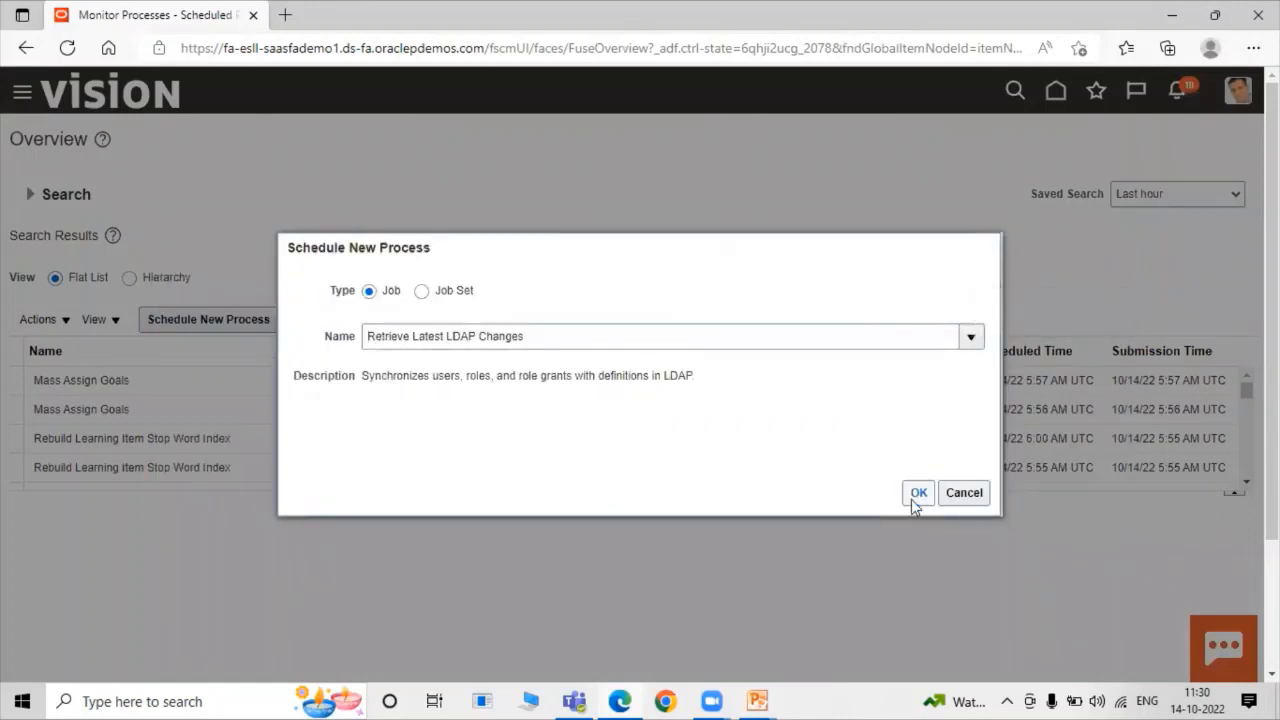
click(912, 494)
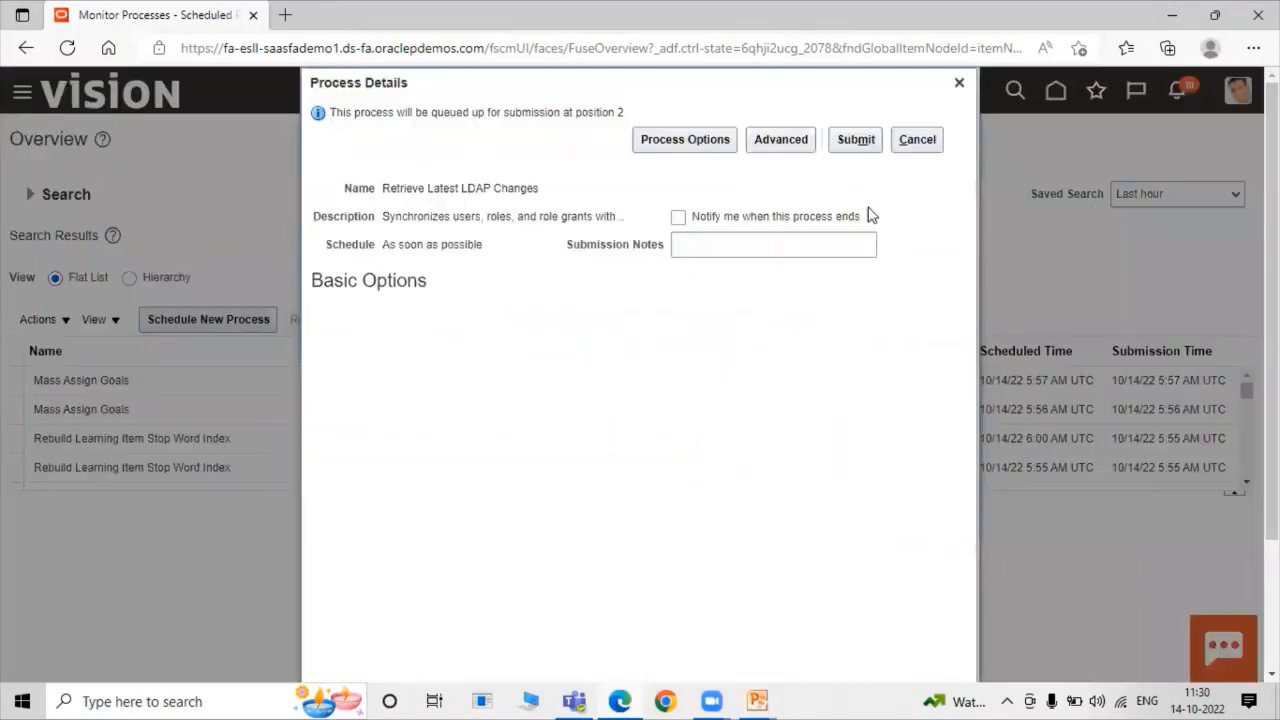
click(844, 139)
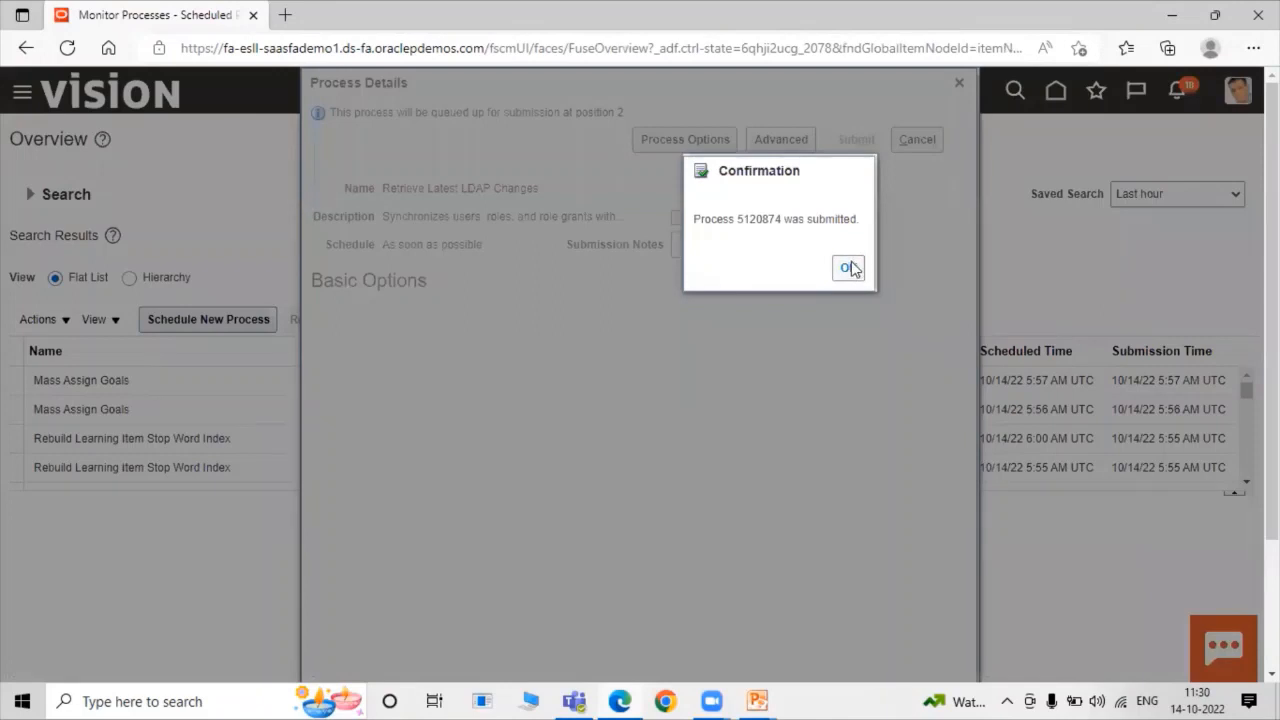
click(849, 268)
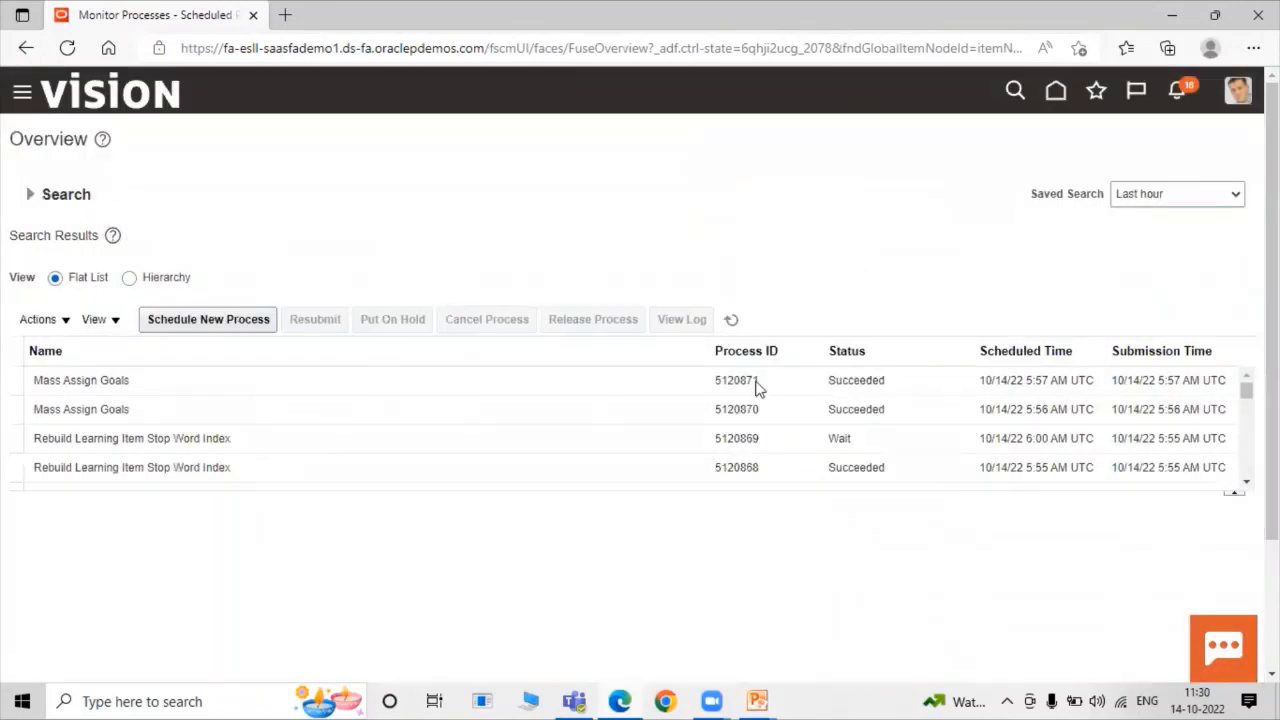
Refresh the scheduled processes list to check the Retrieve Latest LDAP Changes job, and review the Order Management setup slide in PowerPoint.
click(733, 321)
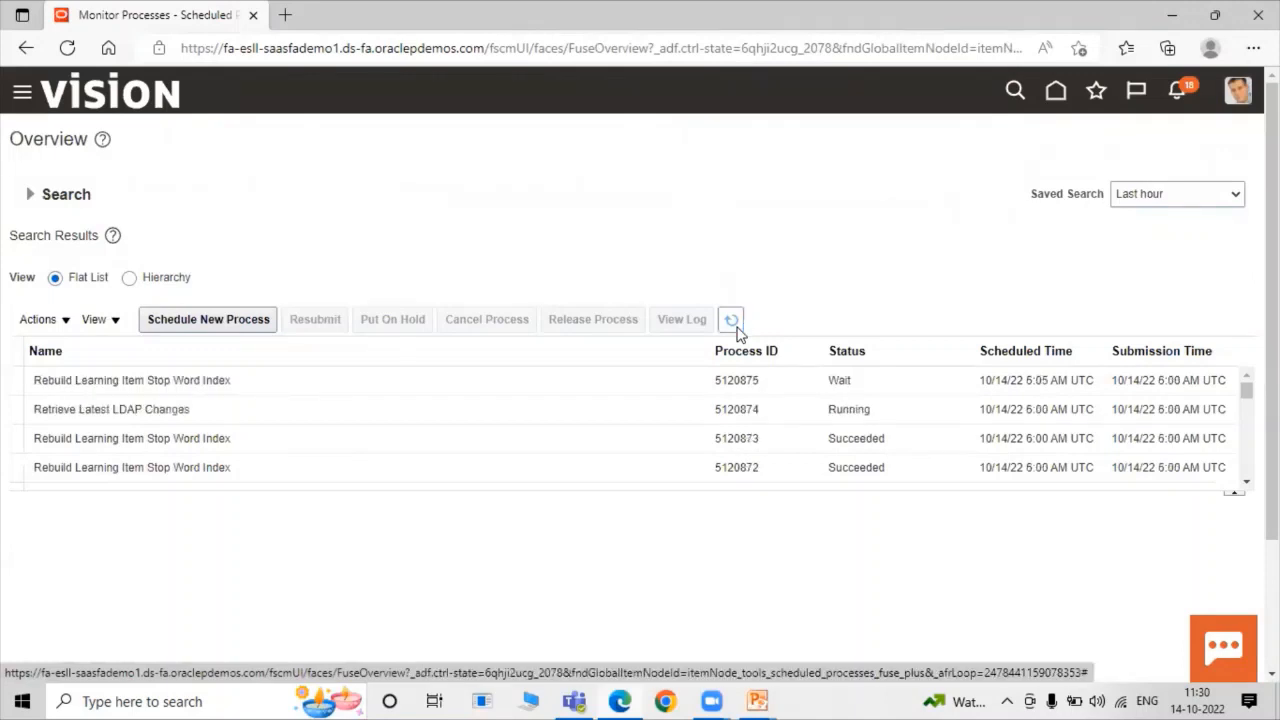
click(757, 700)
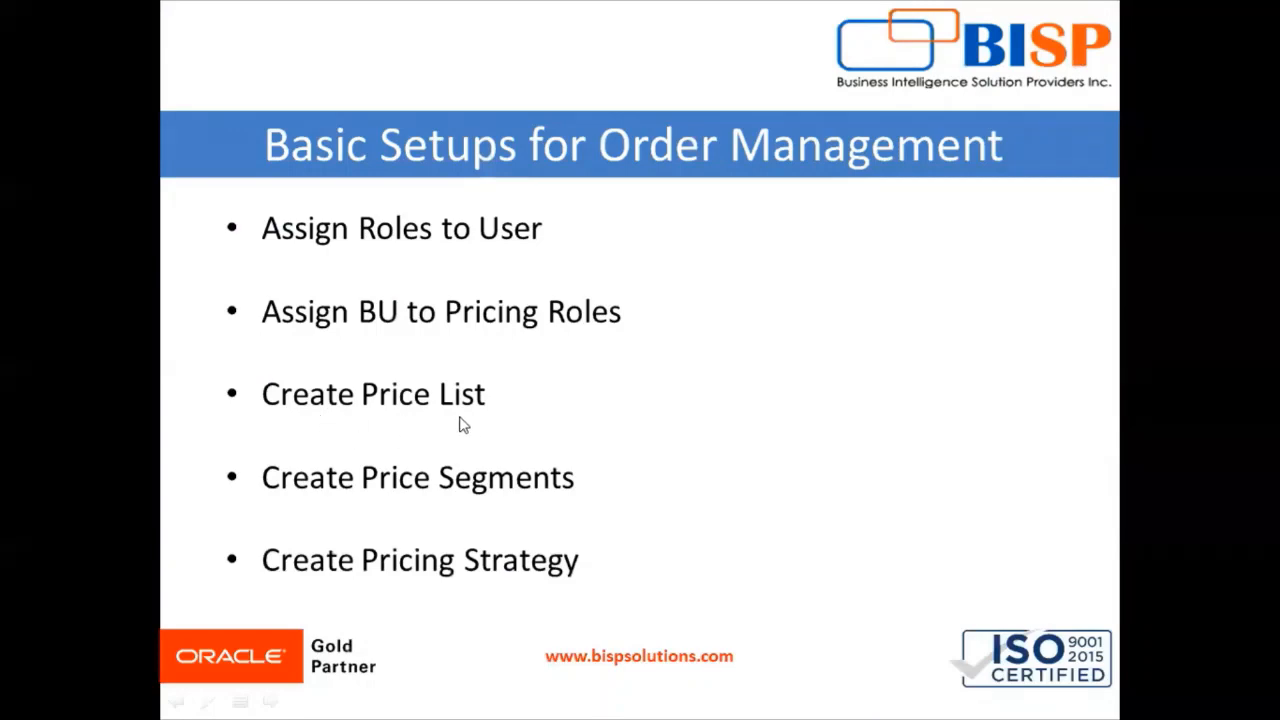
key(alt+Tab)
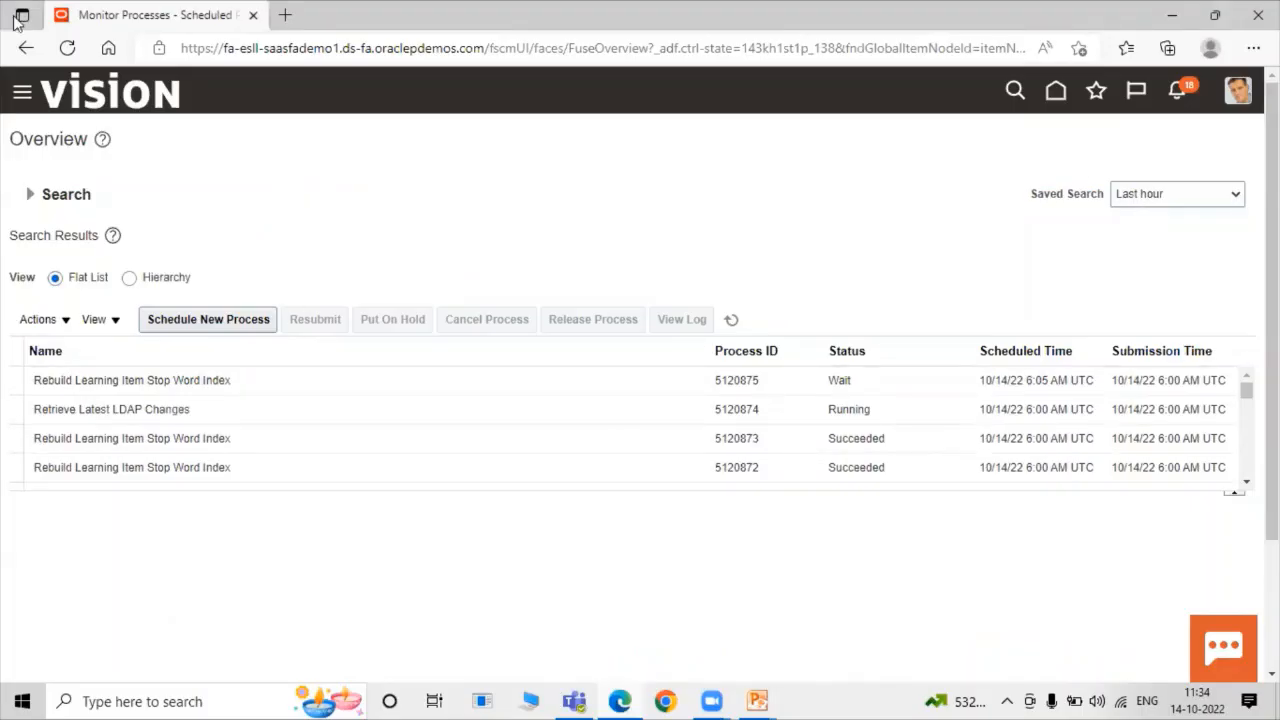
Go to Pricing Administration under Order Management and open the Manage Price Lists task.
click(22, 96)
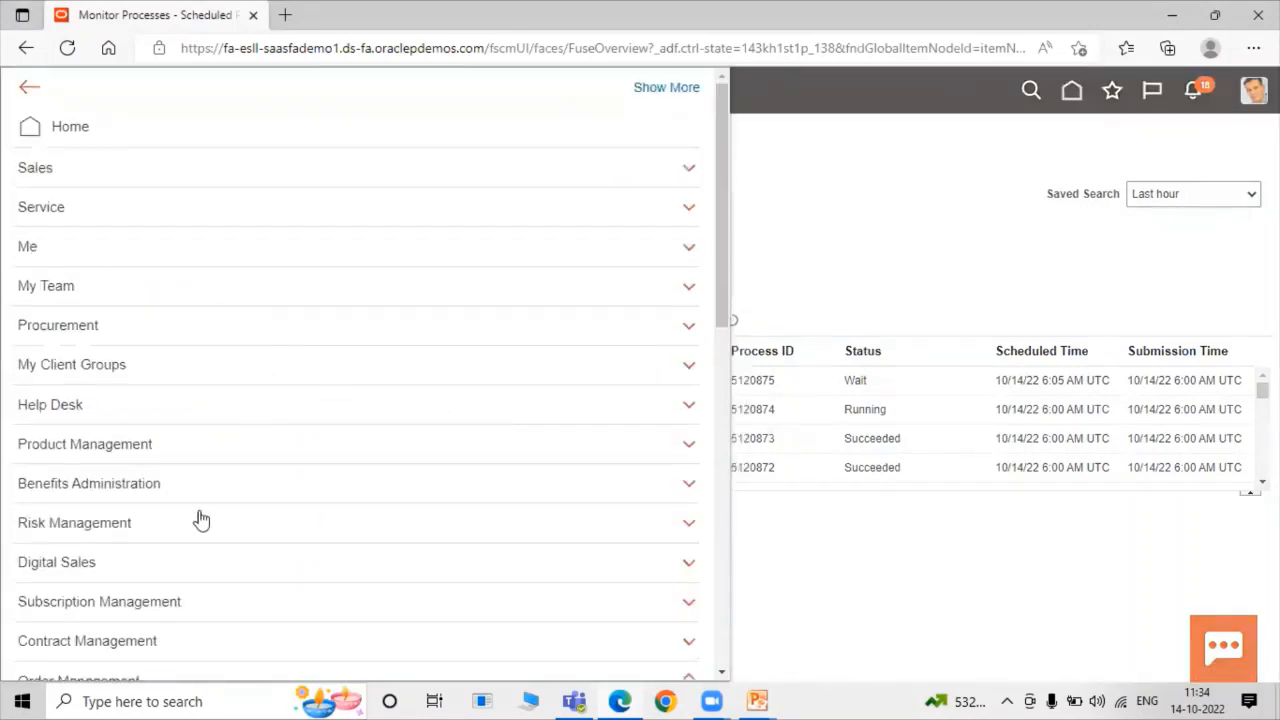
scroll(284, 455, down, 2)
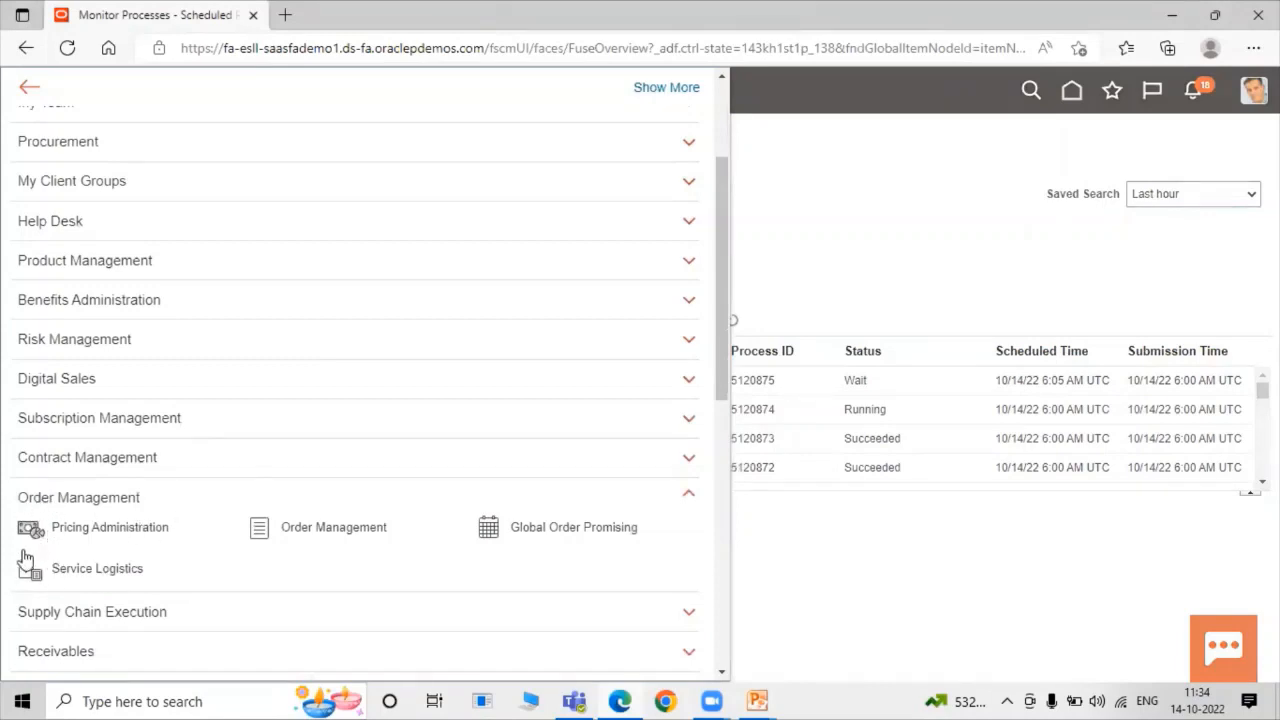
click(150, 527)
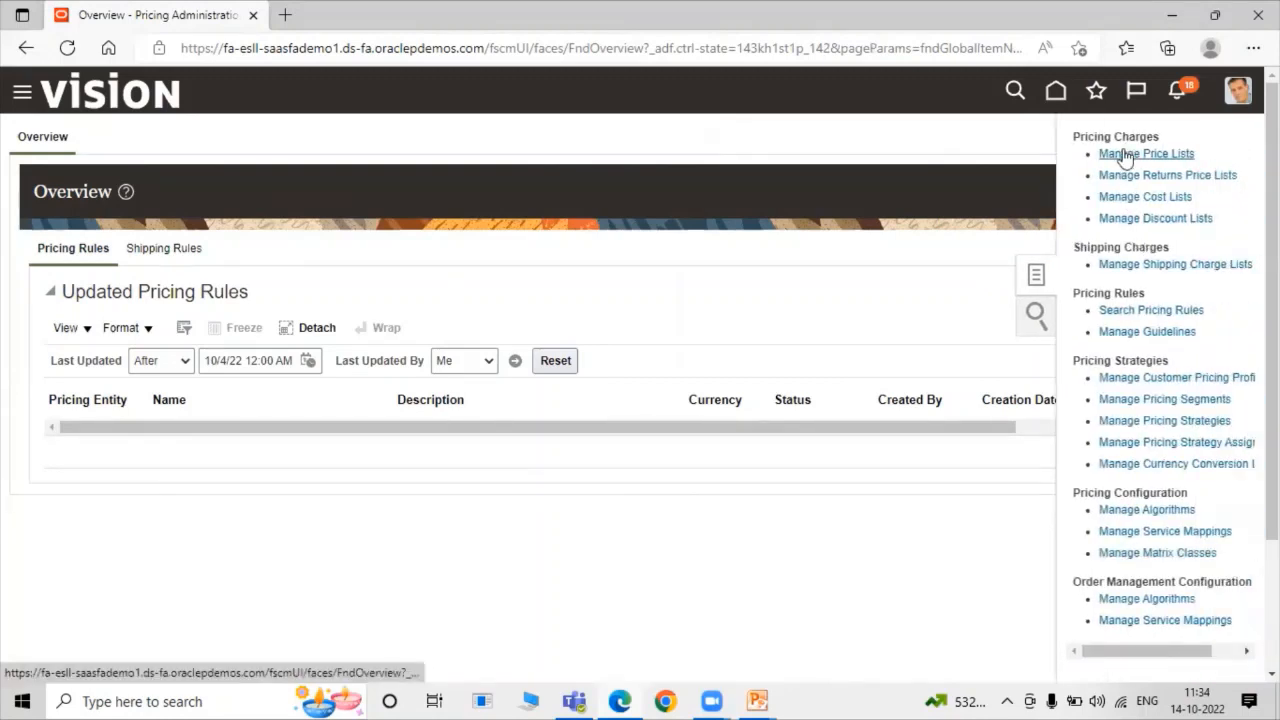
click(1124, 155)
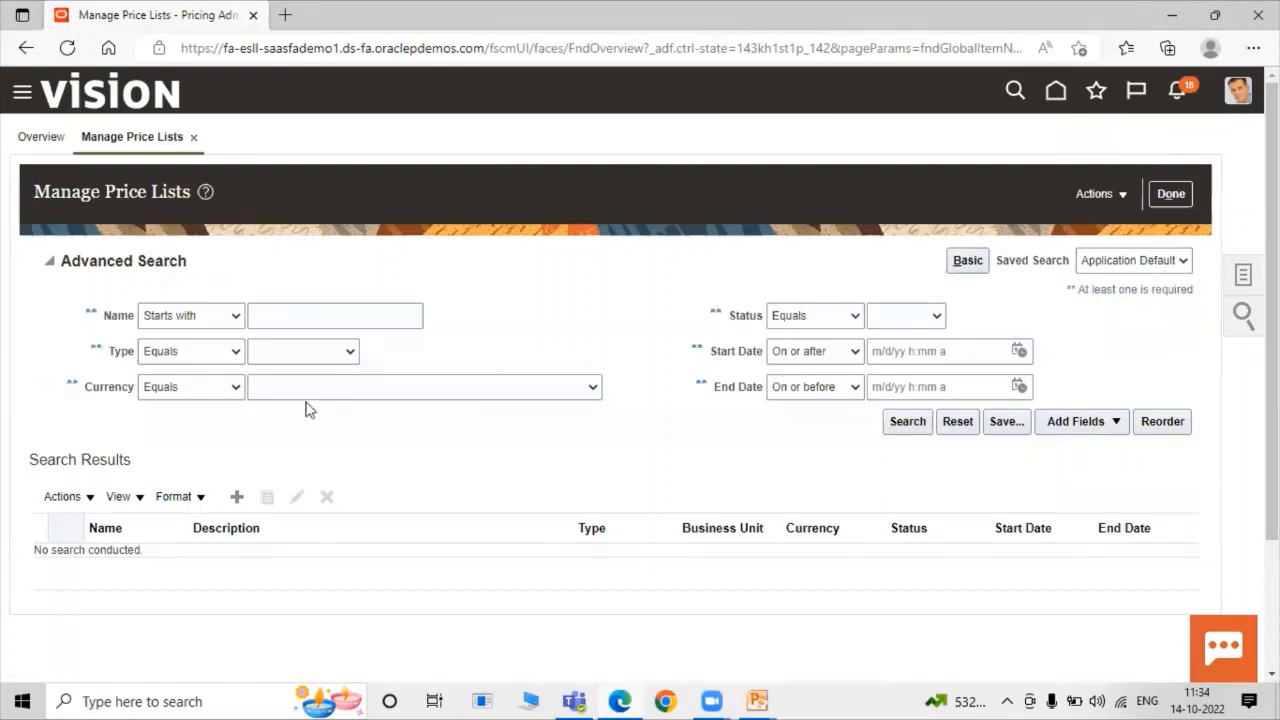
Start a new price list named TATA Price List for US1 Business Unit, with currency USD - US Dollar and start date 10/14/22 6:05 AM.
click(237, 497)
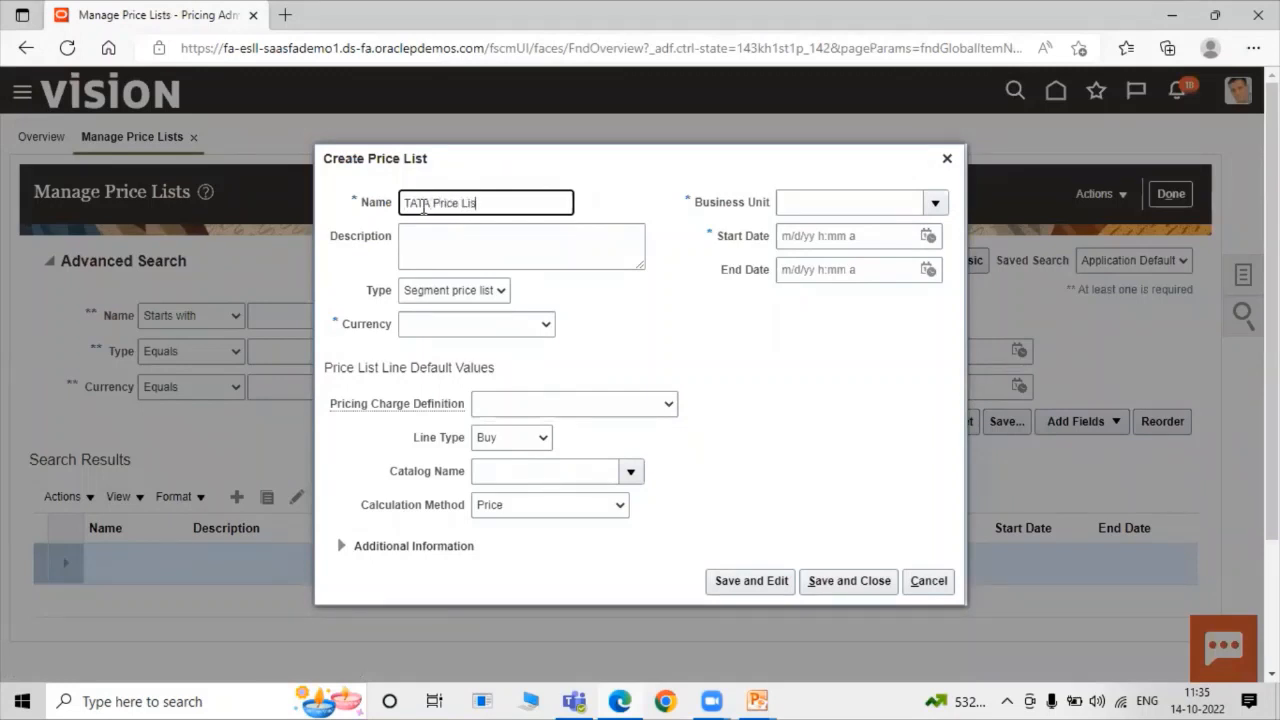
click(934, 203)
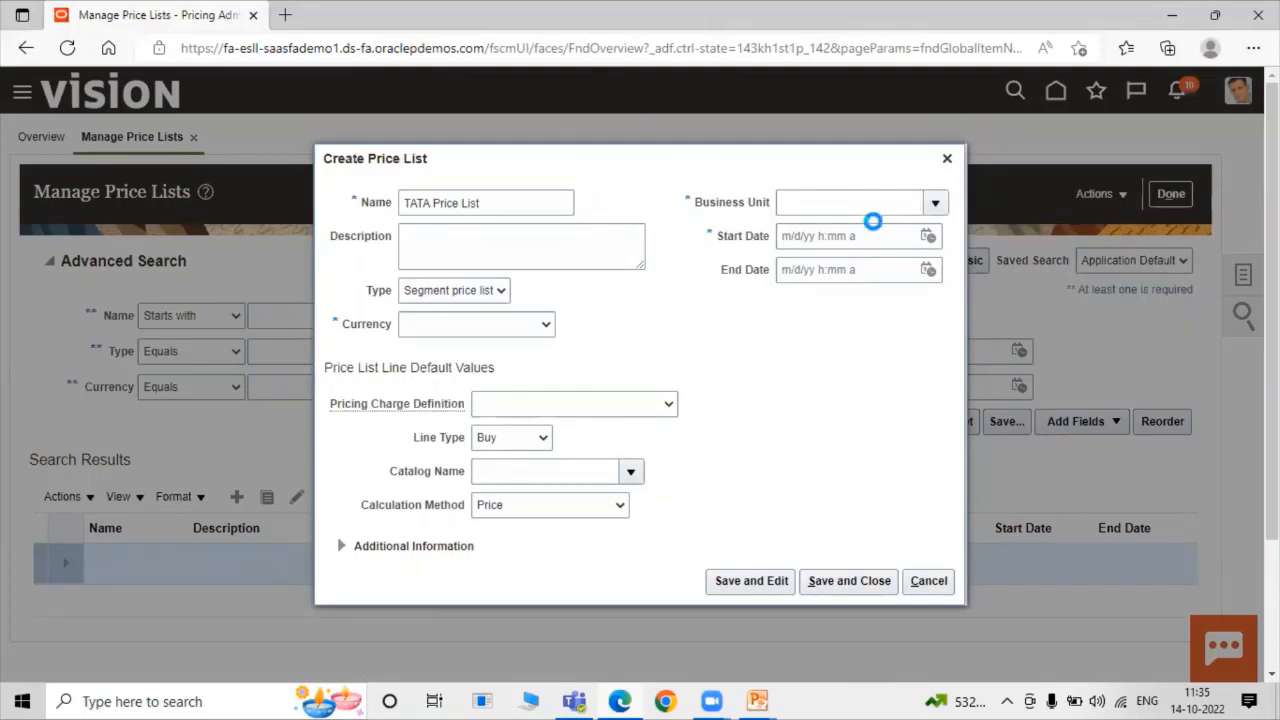
click(939, 208)
click(899, 233)
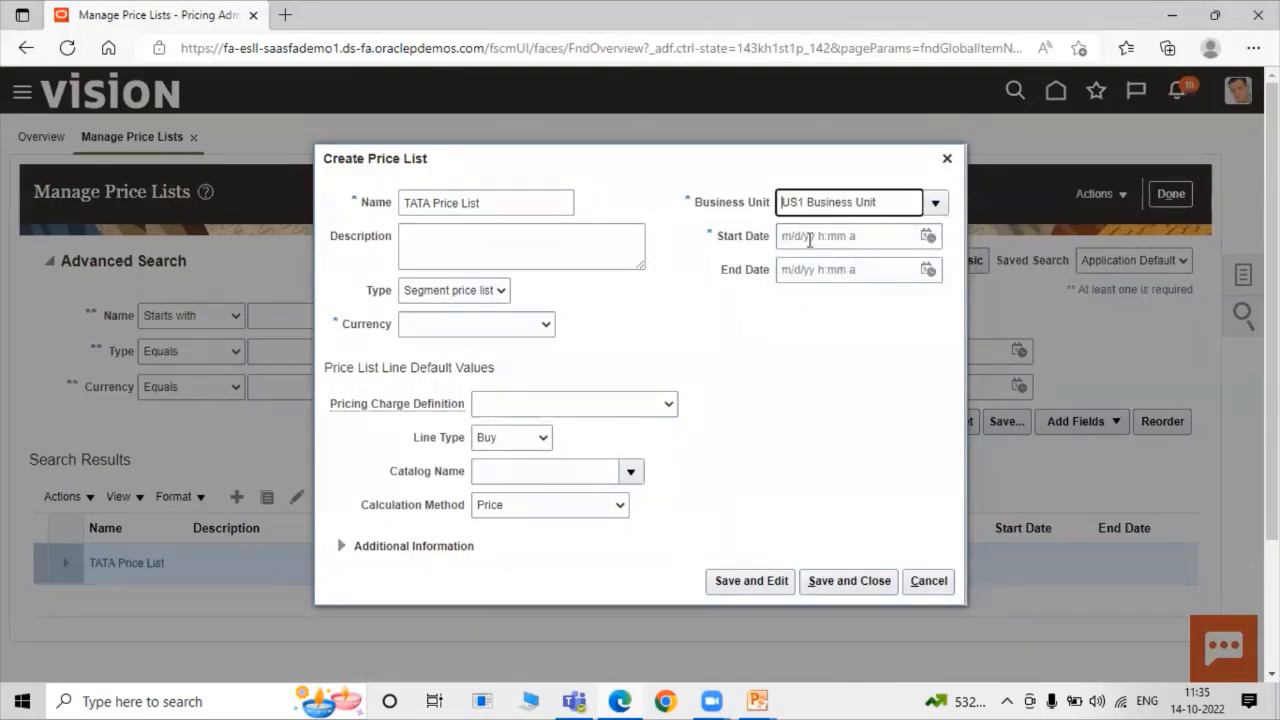
click(493, 326)
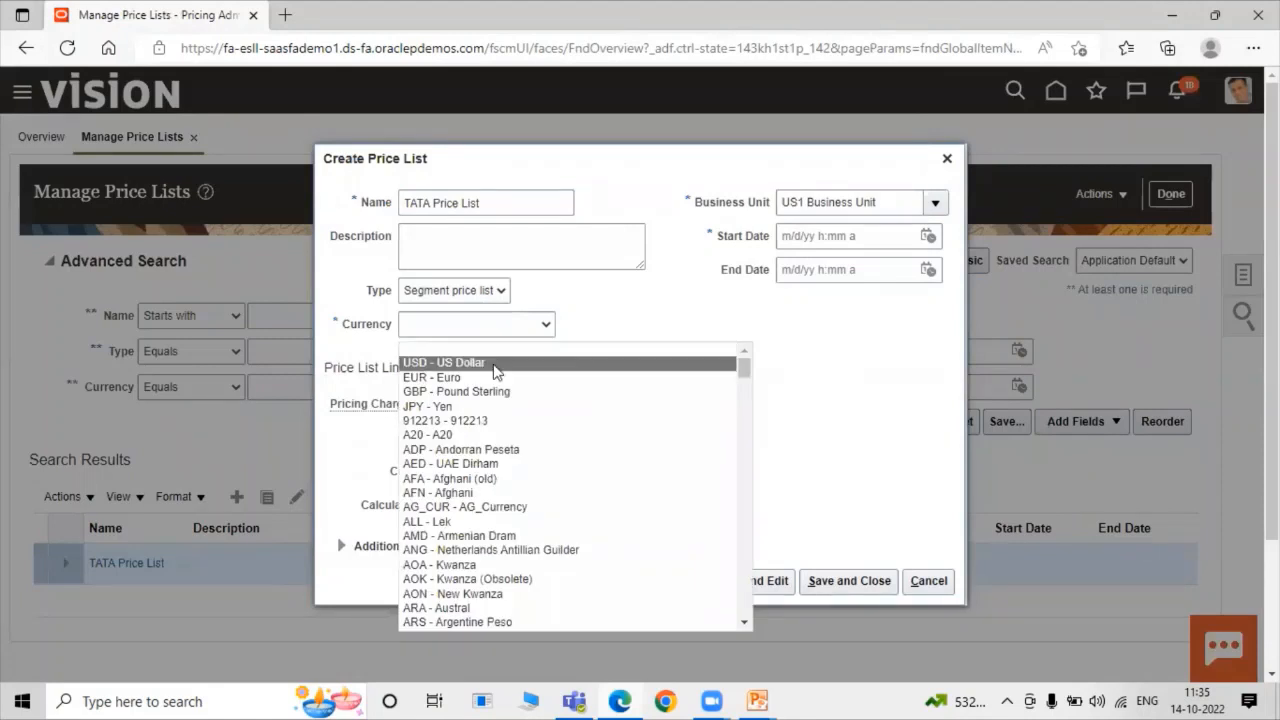
click(493, 365)
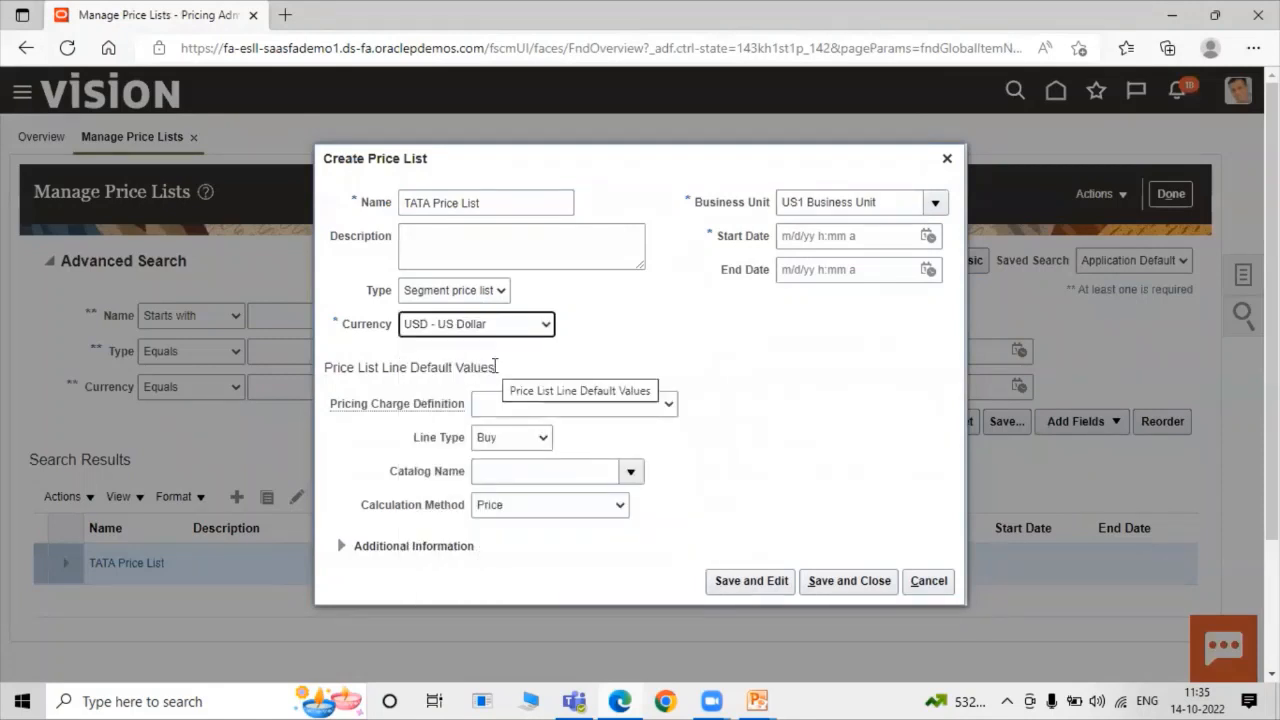
click(927, 238)
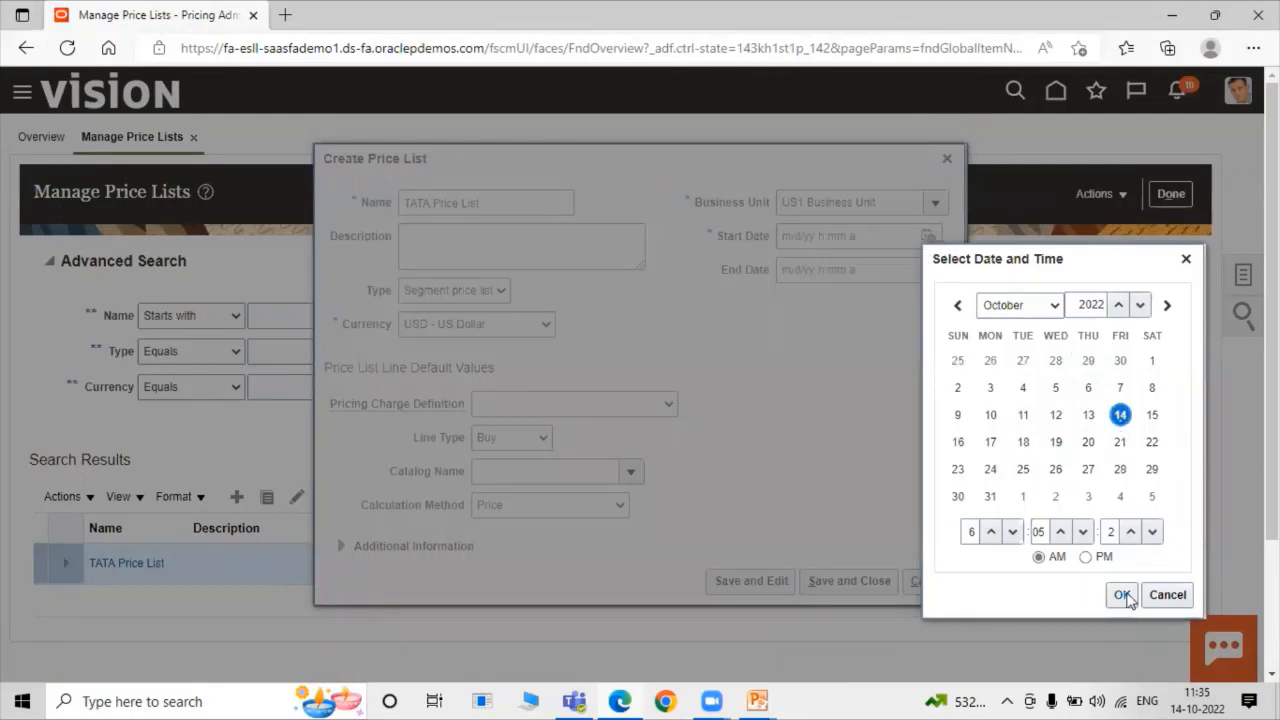
click(1122, 595)
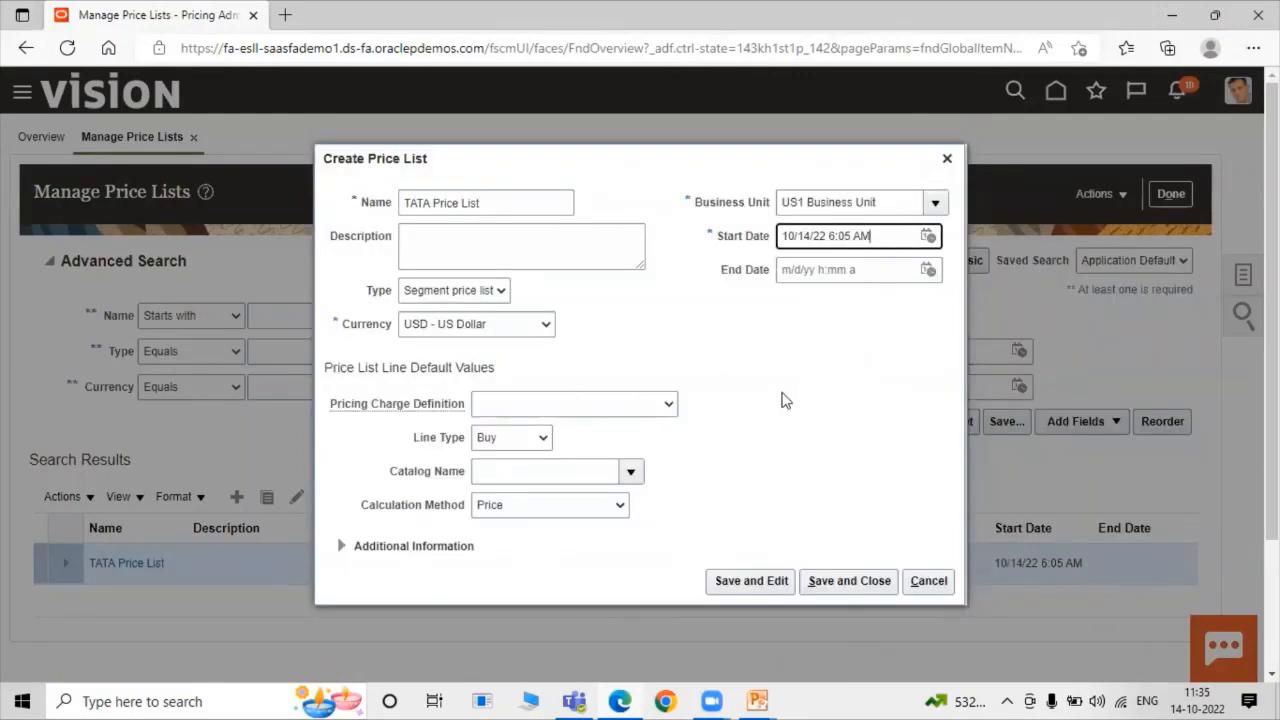
Set the default pricing charge definition to Sale Price with line type Buy, and save the price list for further editing.
click(626, 407)
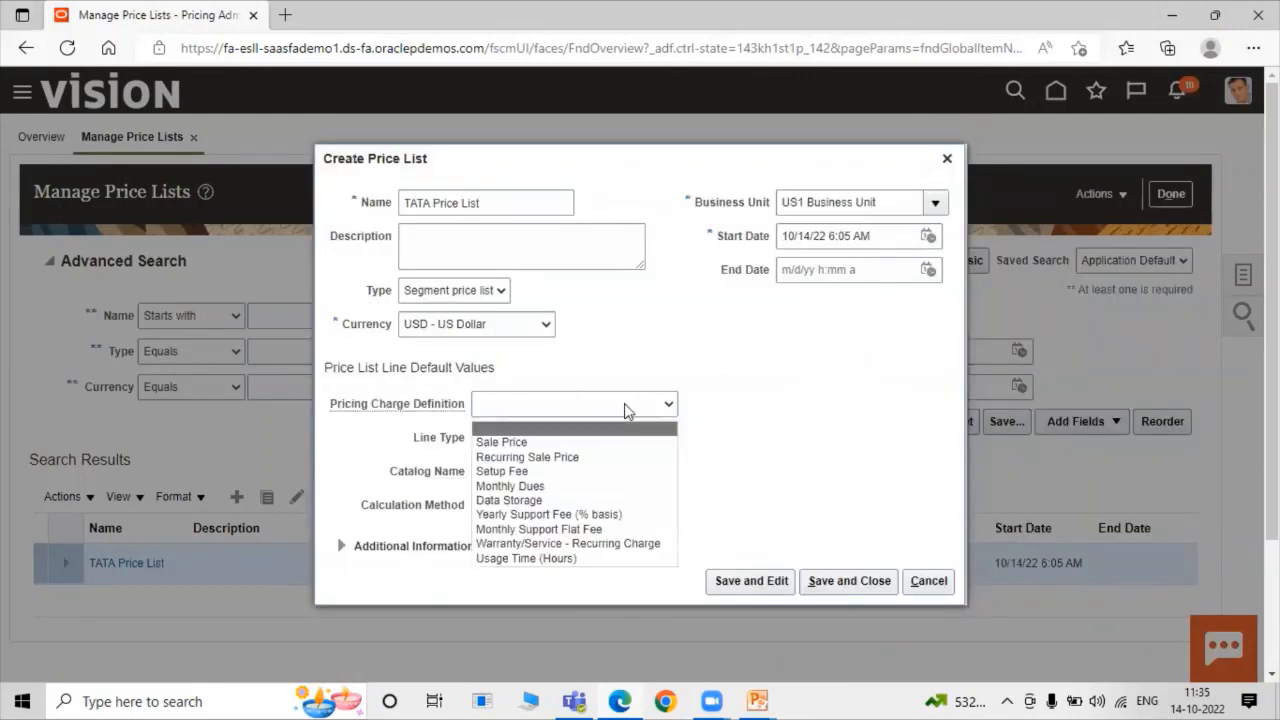
click(588, 441)
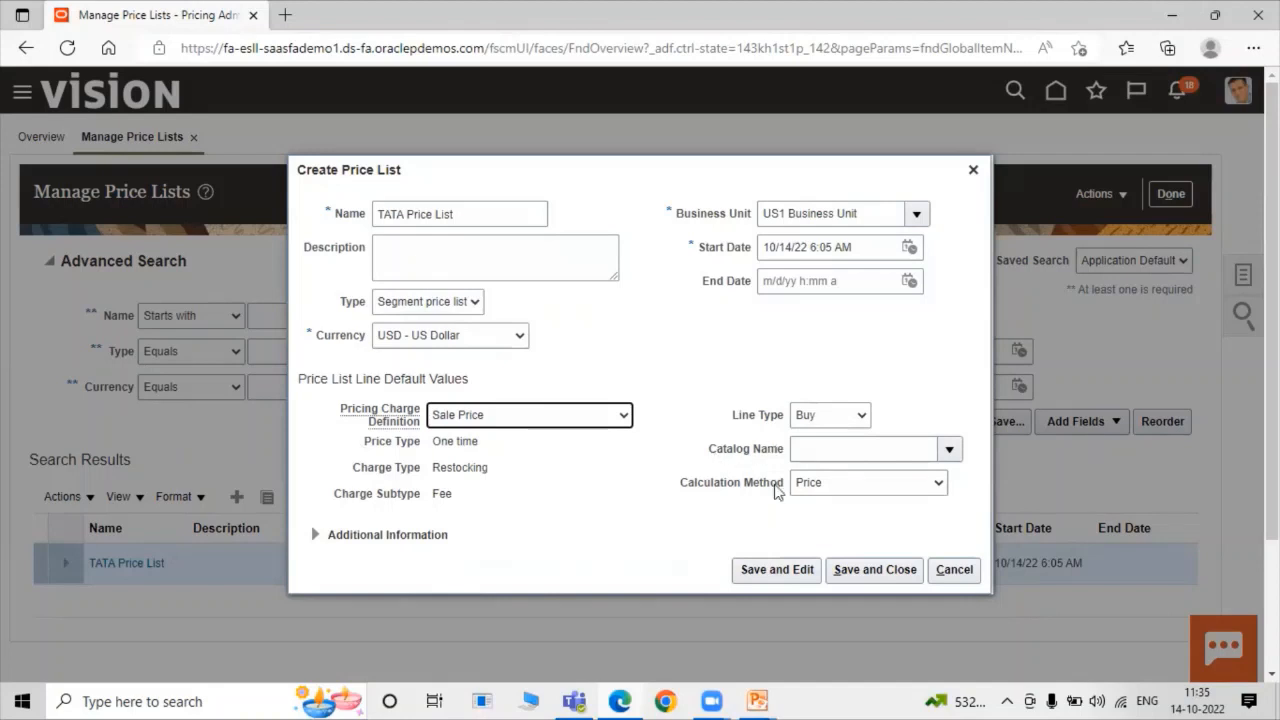
click(834, 416)
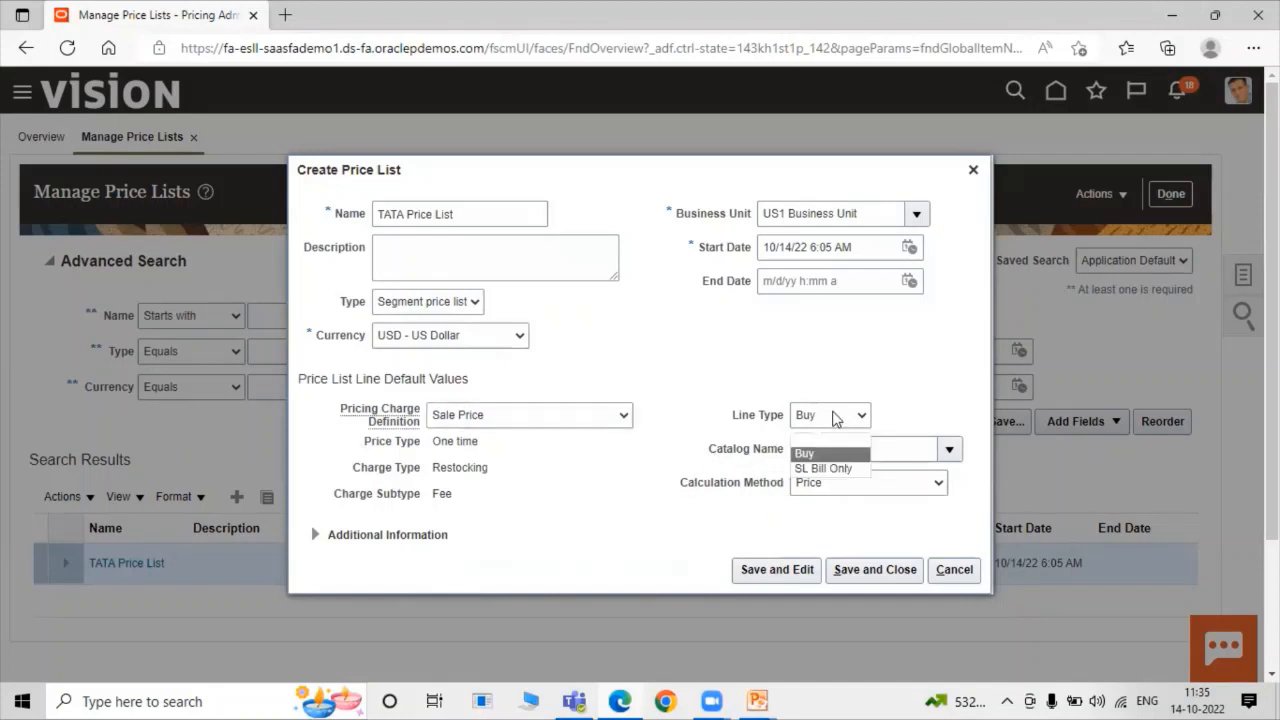
click(812, 449)
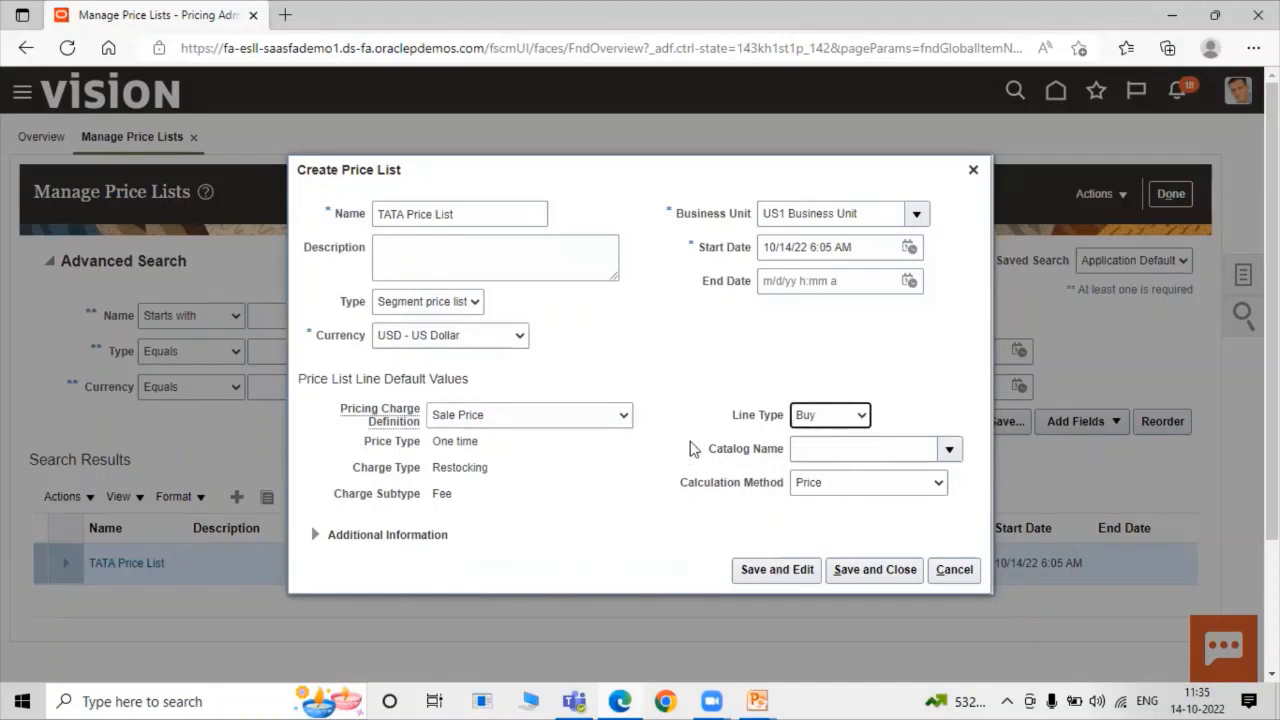
click(752, 572)
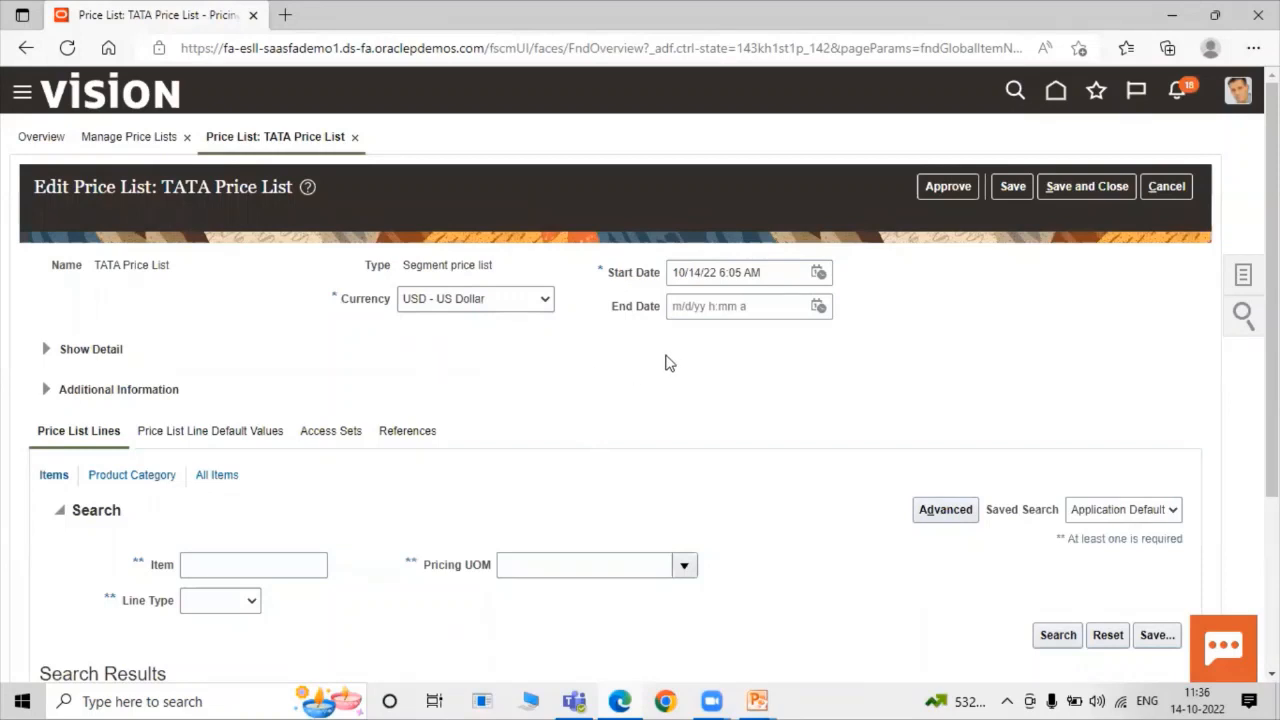
Add a price list line for item TATA1001, looking the item up to fill in its details.
scroll(426, 423, down, 2)
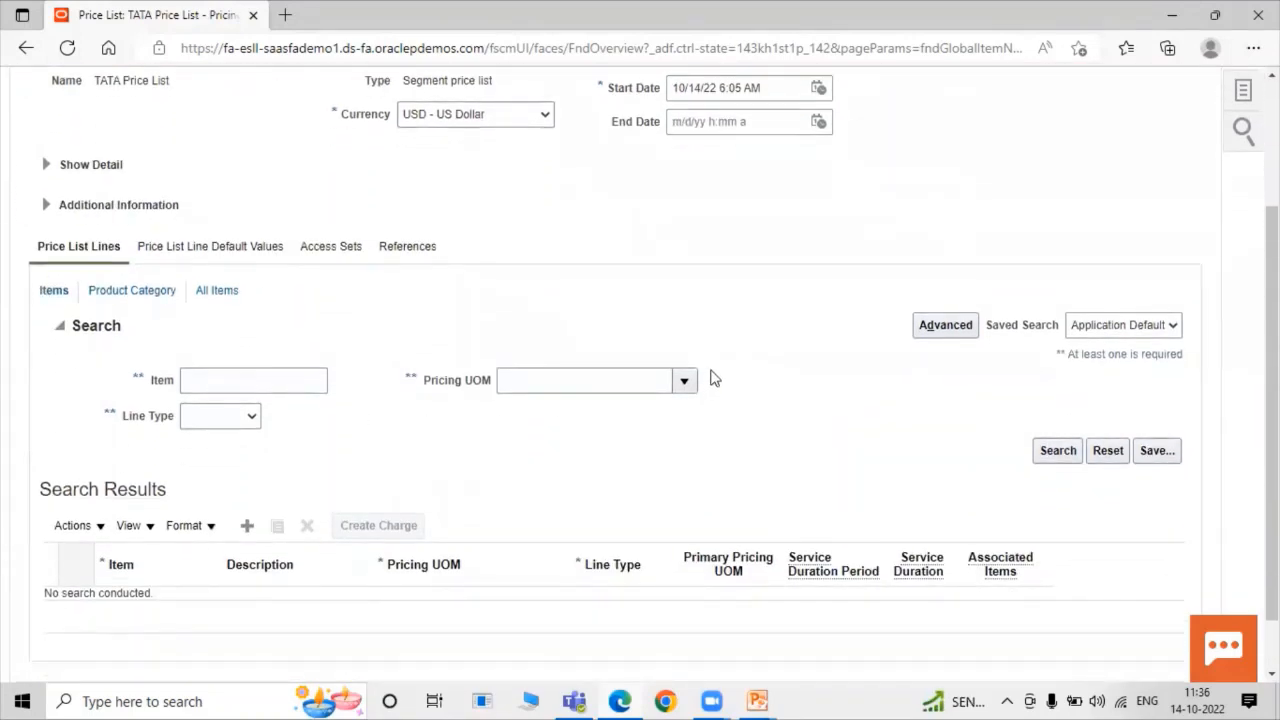
scroll(145, 397, up, 1)
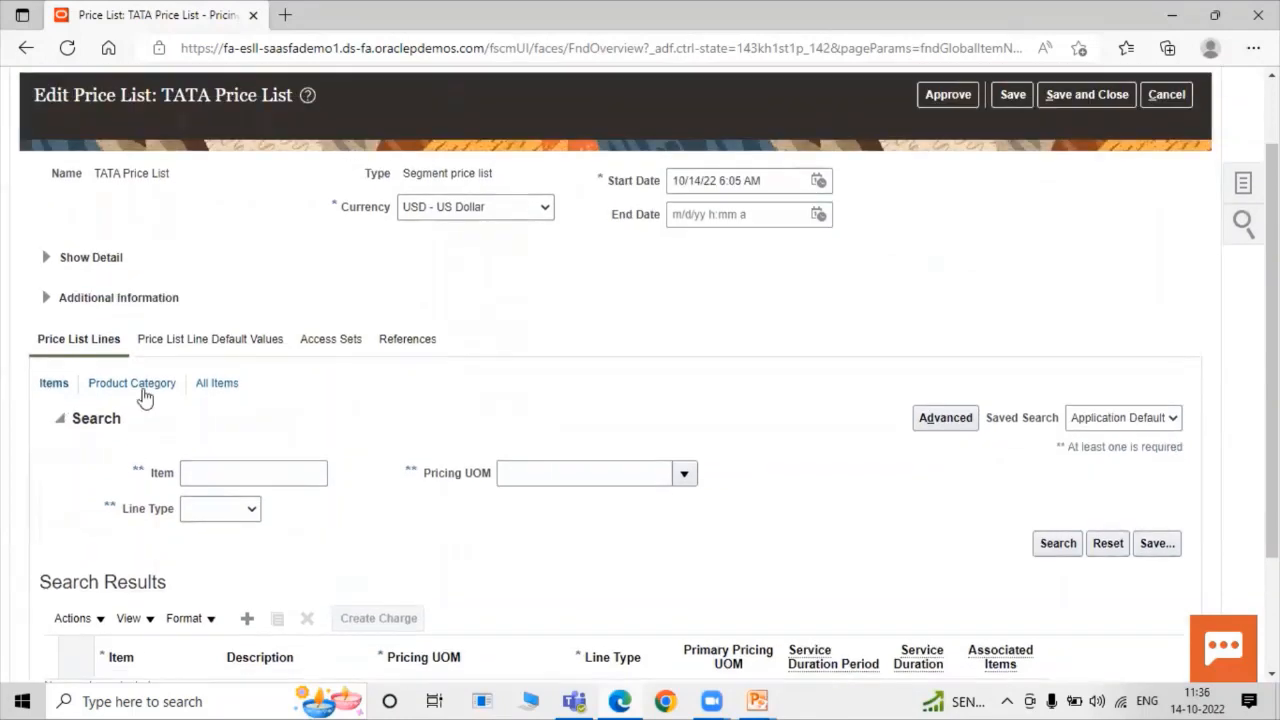
scroll(384, 388, down, 2)
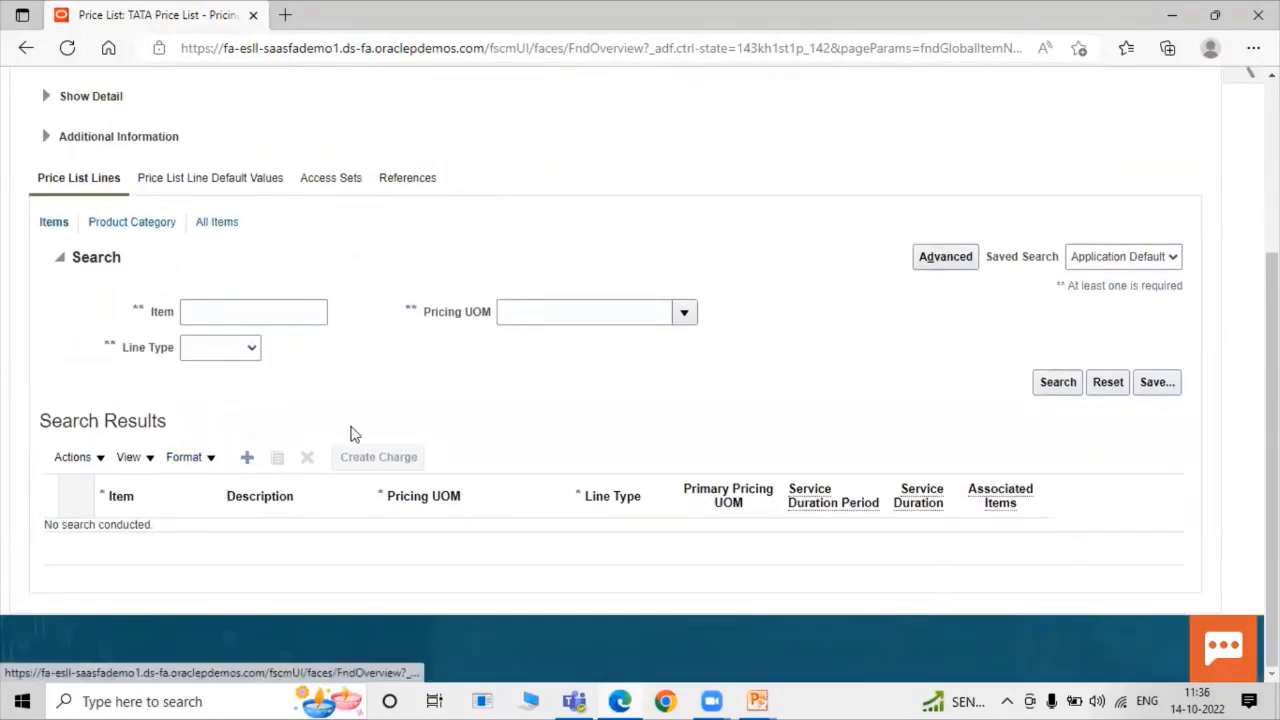
click(248, 456)
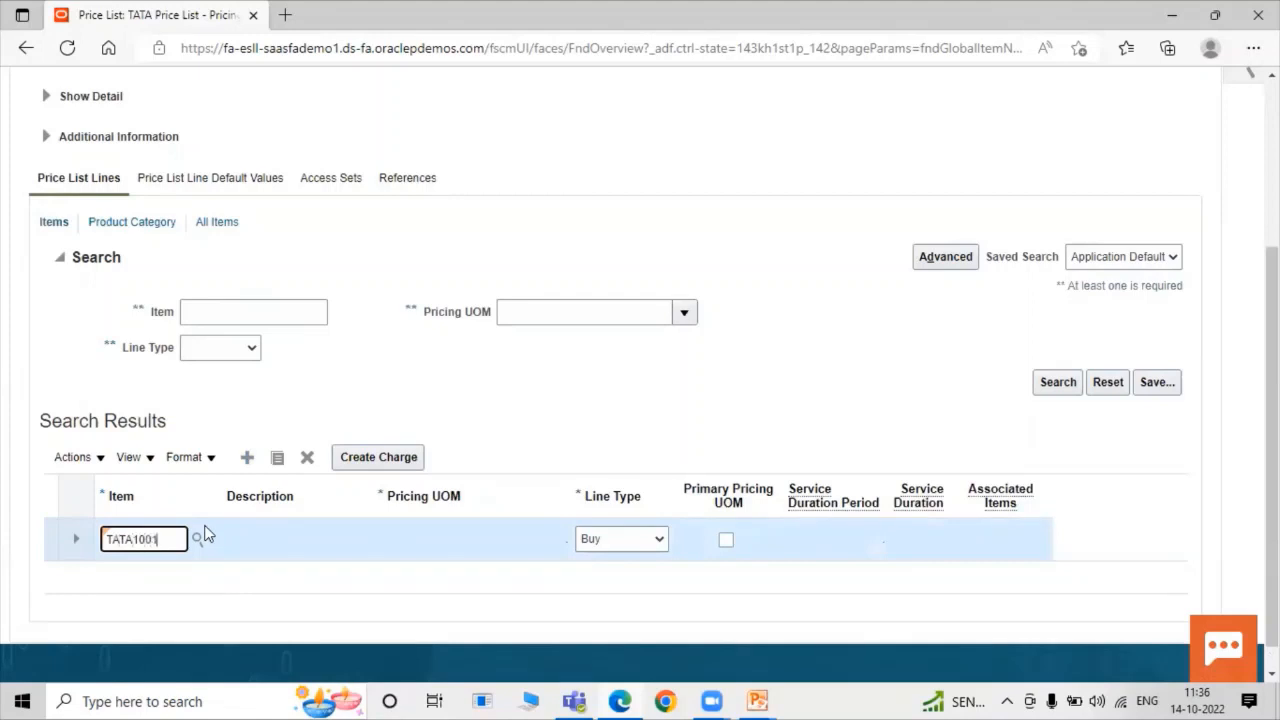
click(198, 540)
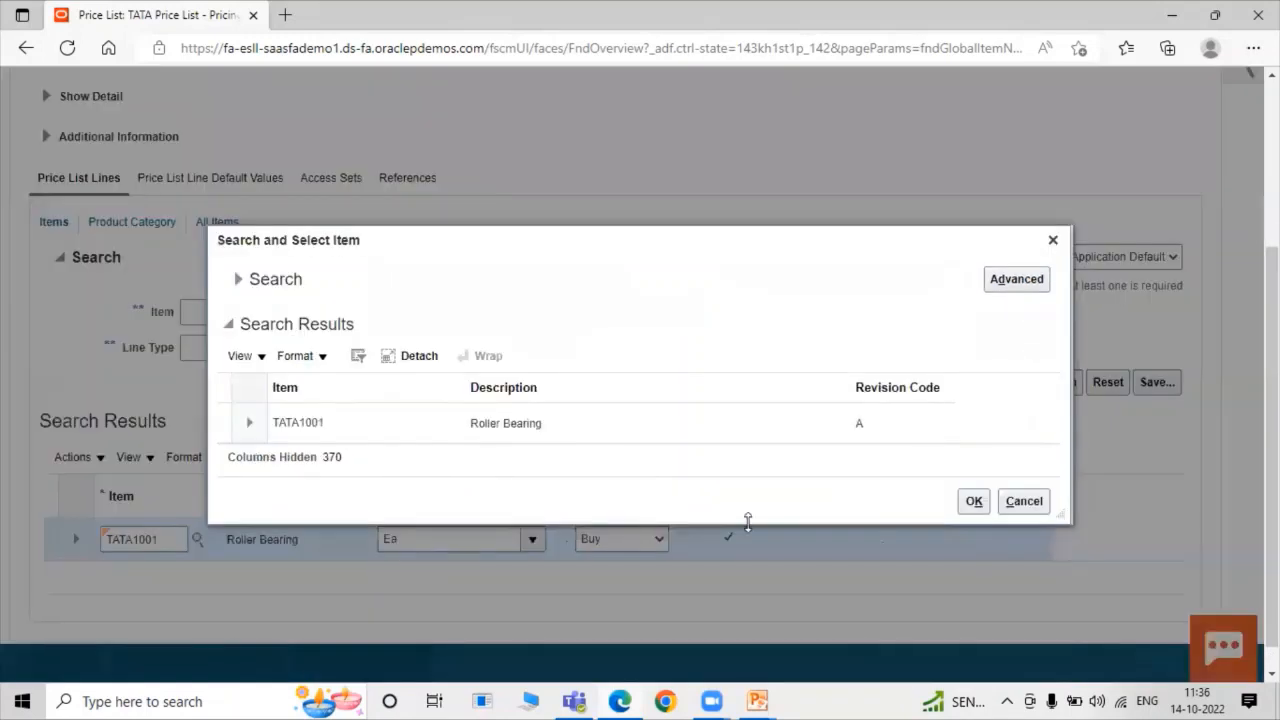
click(1016, 499)
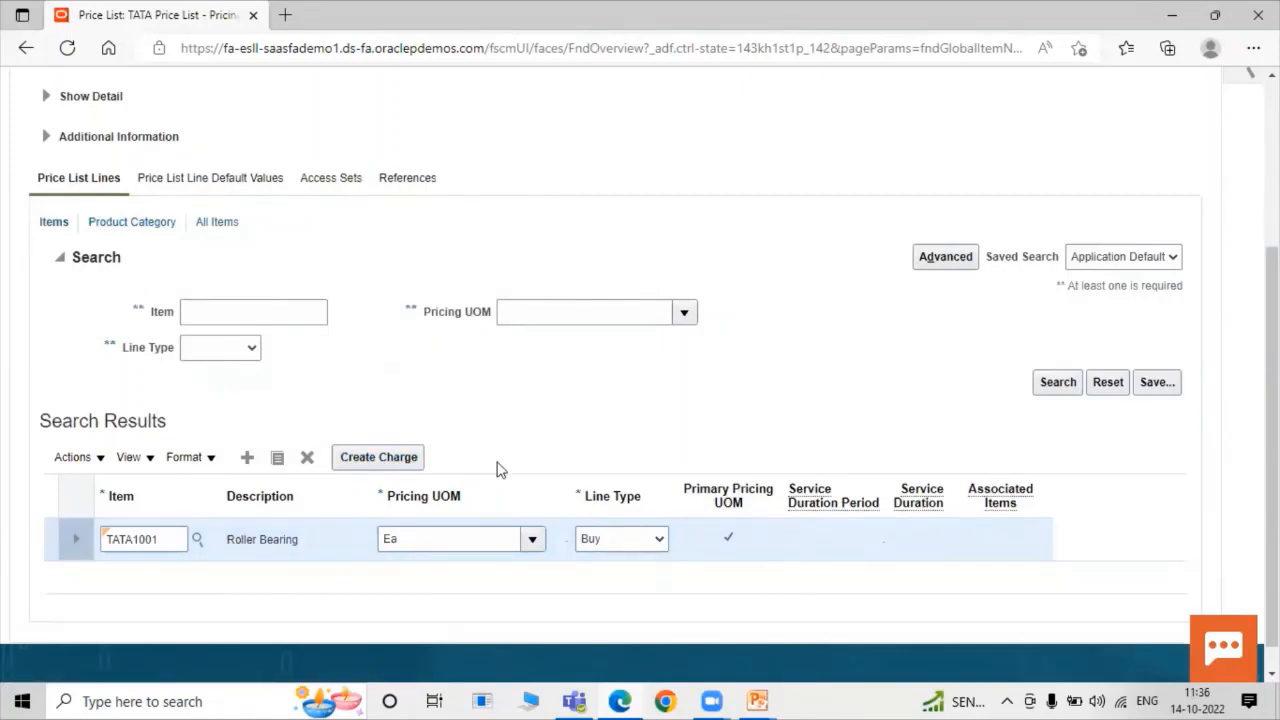
Keep Buy as the line type of the TATA1001 line and create a charge for it.
scroll(500, 470, up, 1)
scroll(500, 470, up, 3)
scroll(500, 470, down, 2)
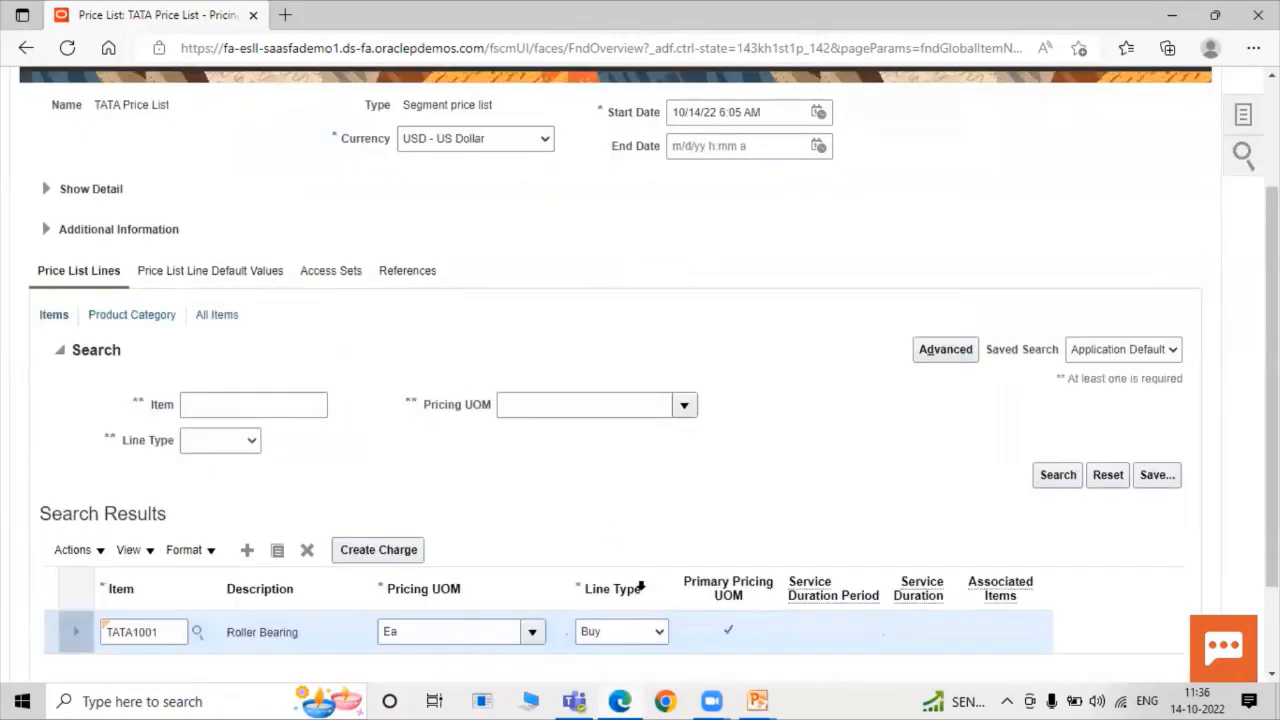
scroll(645, 535, down, 2)
click(632, 545)
click(632, 546)
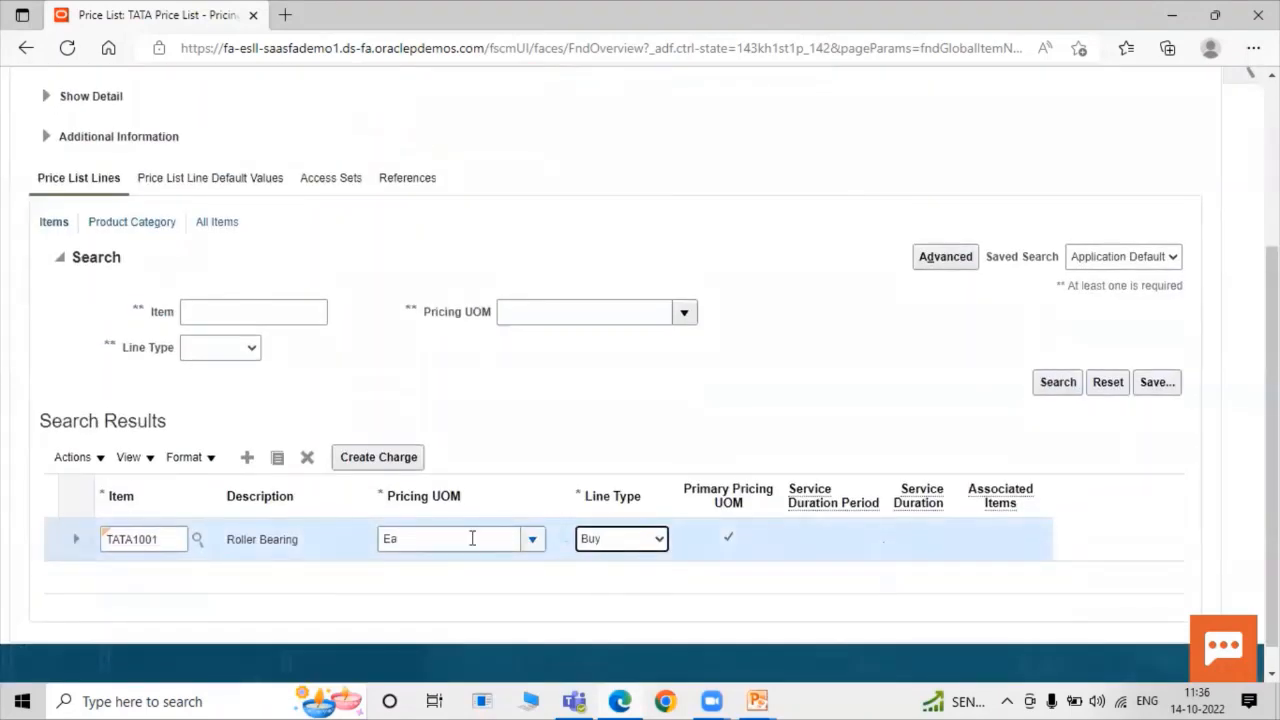
click(52, 541)
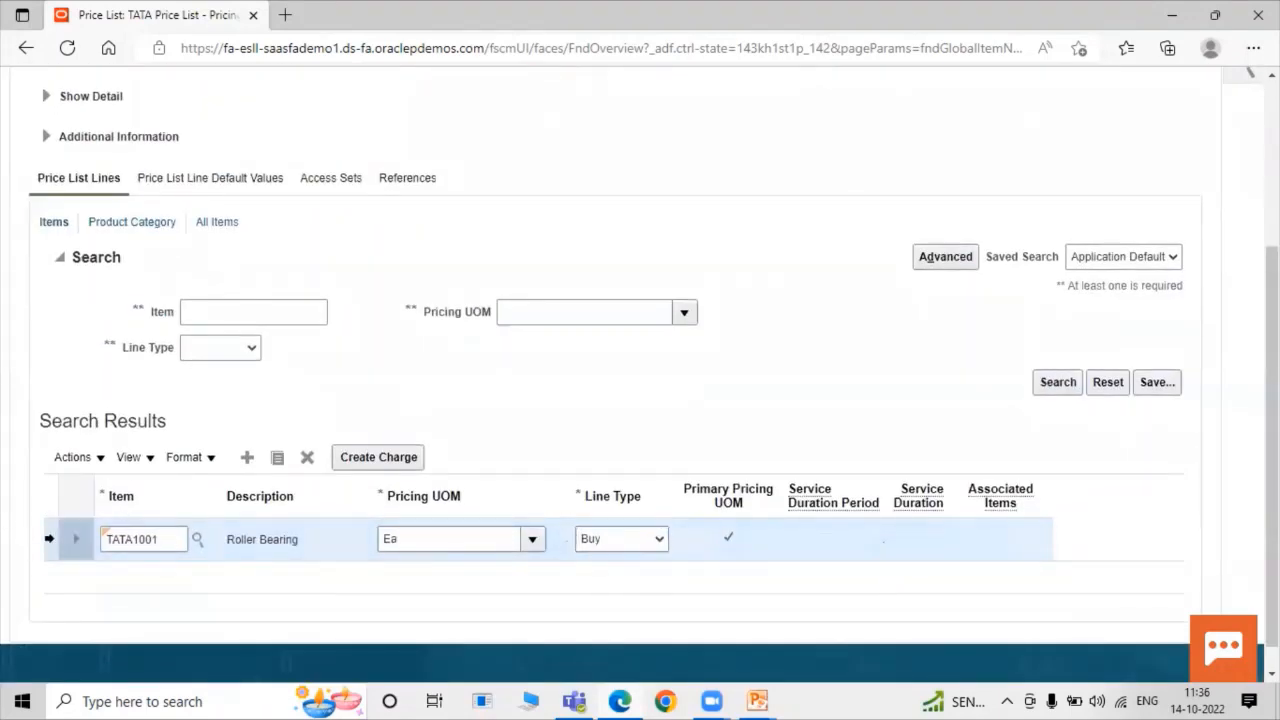
click(354, 462)
Give the TATA1001 charge a base price of 500 USD, allow manual adjustment, and set its start date to 10/14/22 6:06 AM.
scroll(554, 551, up, 3)
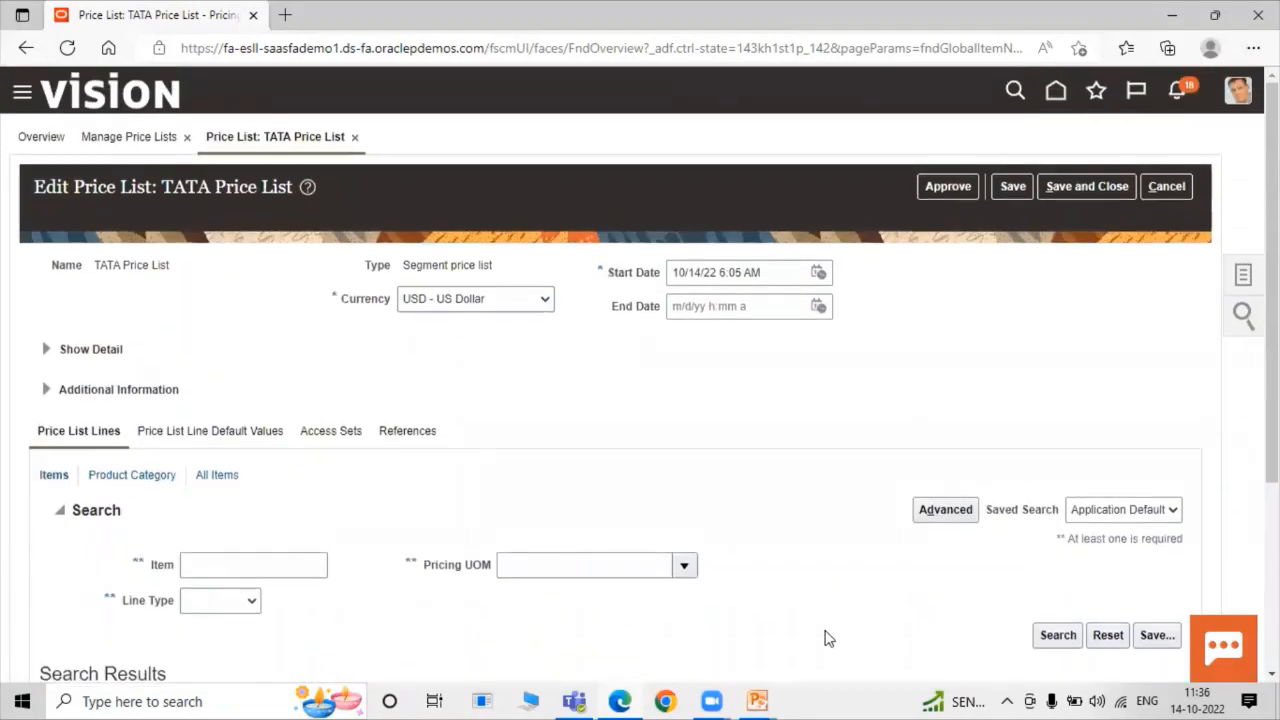
scroll(620, 612, down, 6)
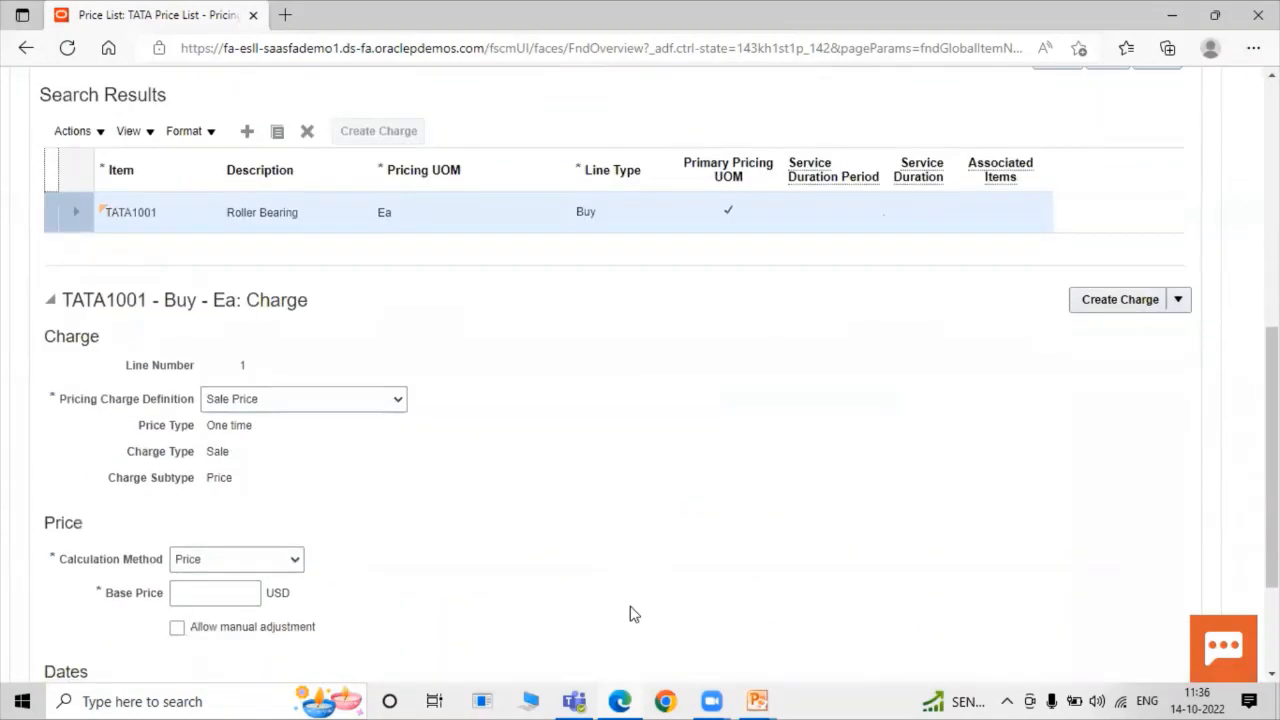
scroll(648, 596, down, 2)
scroll(645, 595, up, 1)
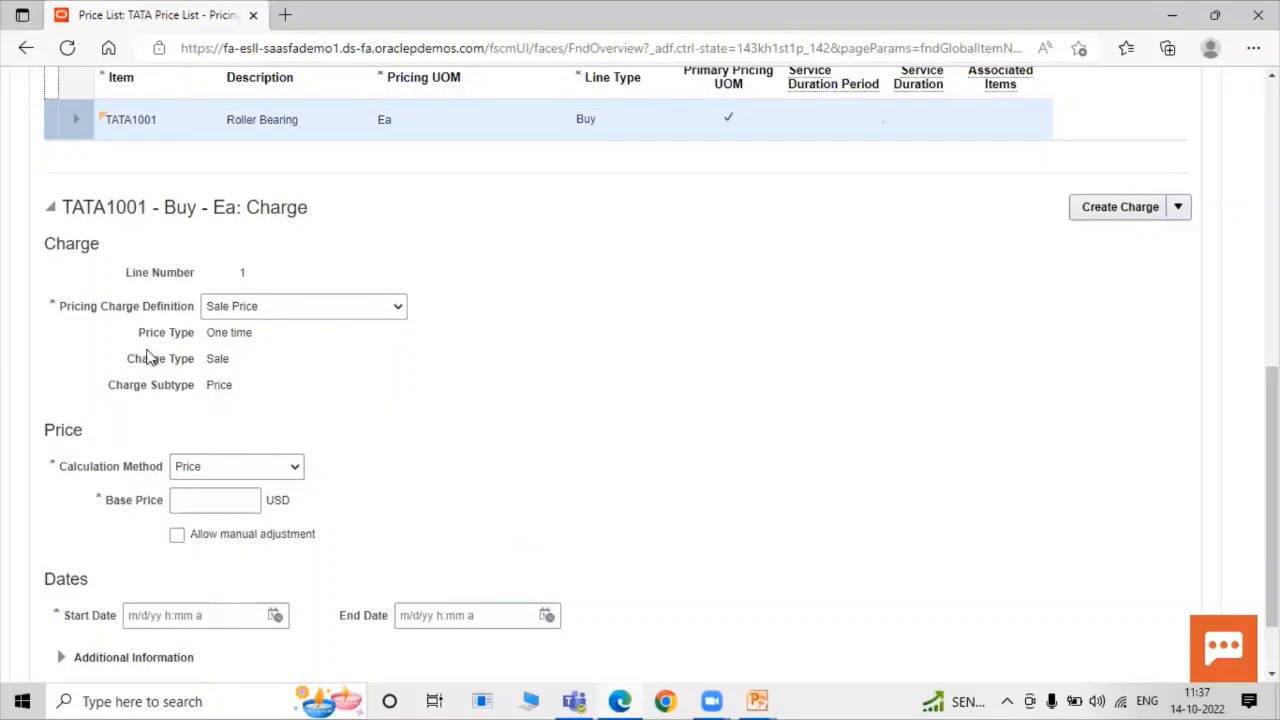
click(208, 504)
text(500)
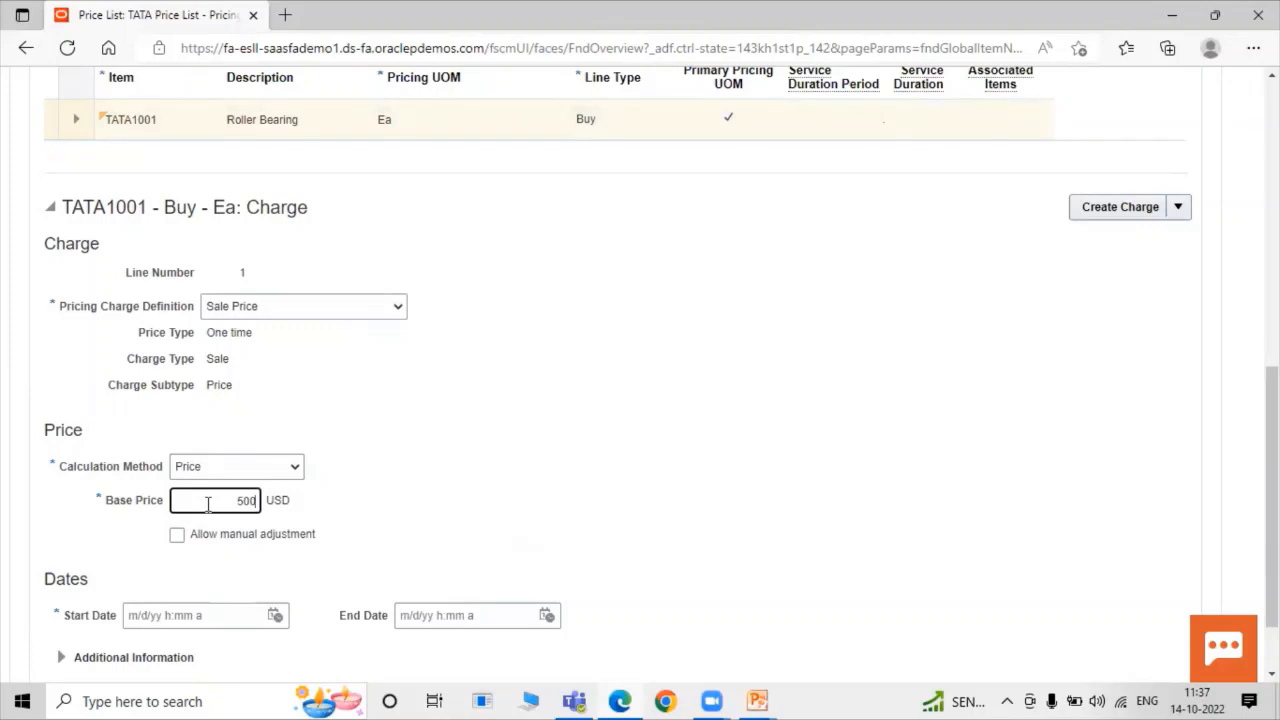
scroll(210, 490, down, 2)
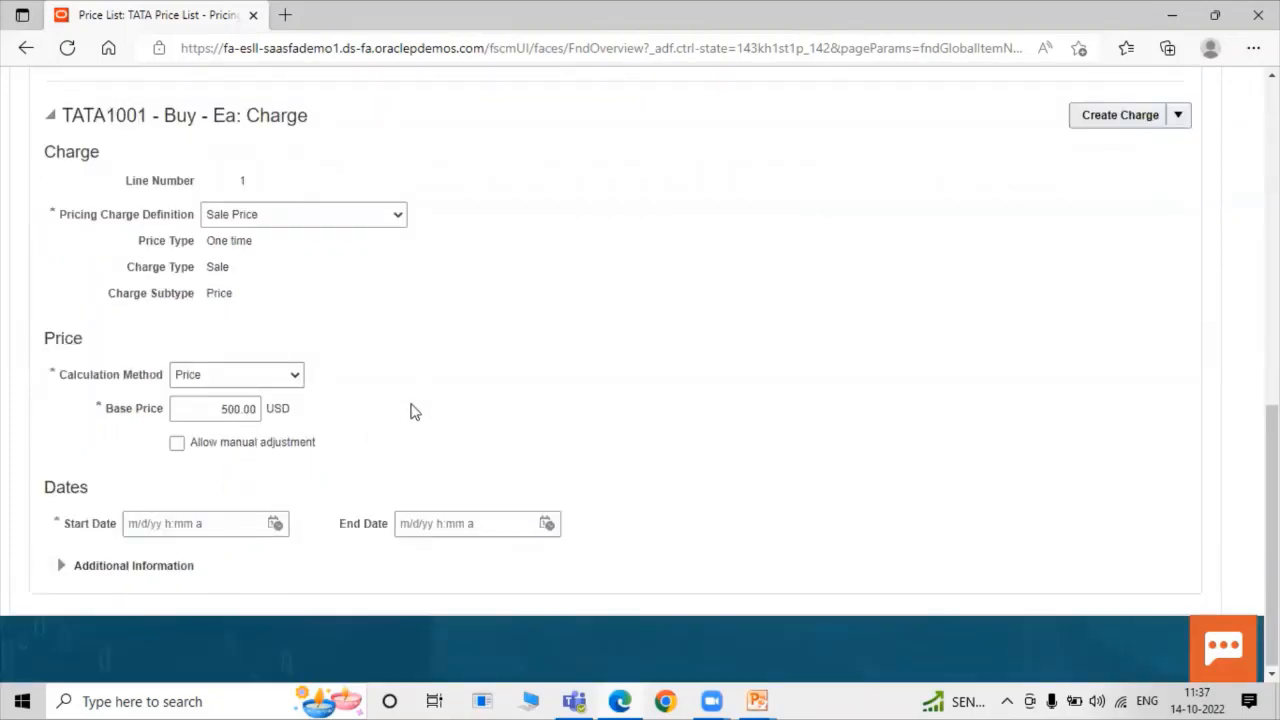
click(177, 445)
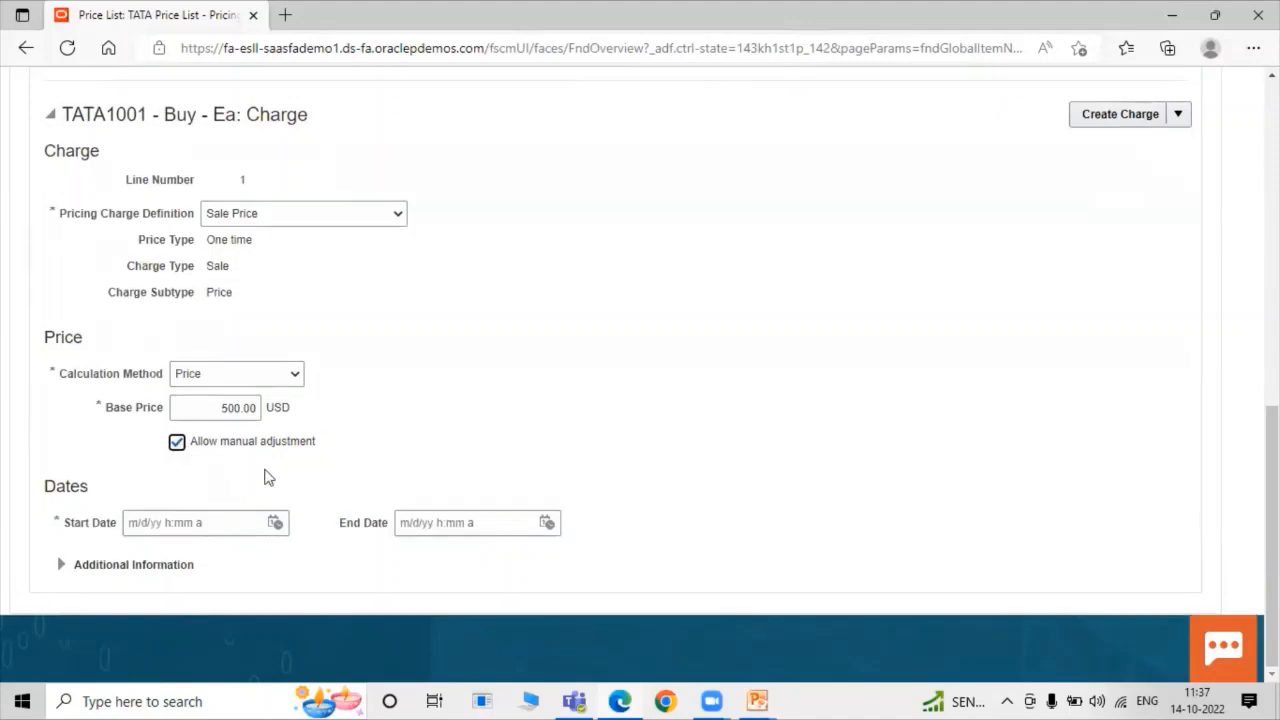
click(275, 522)
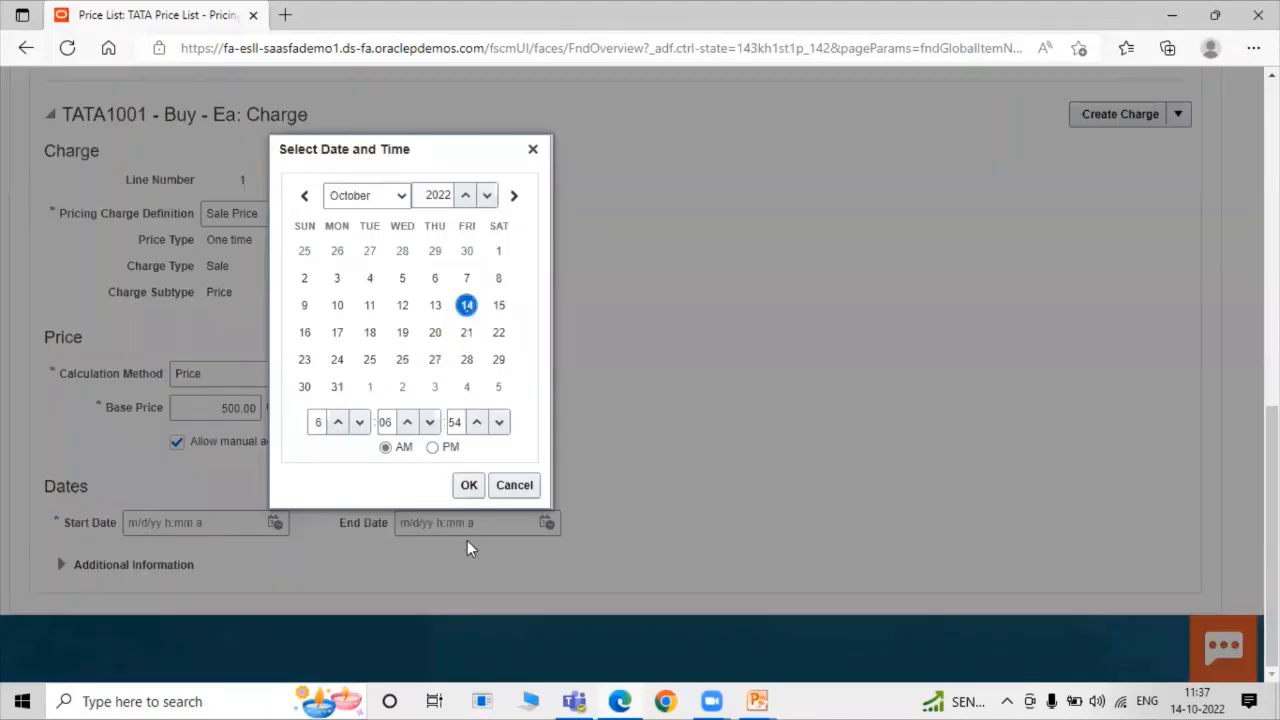
click(468, 485)
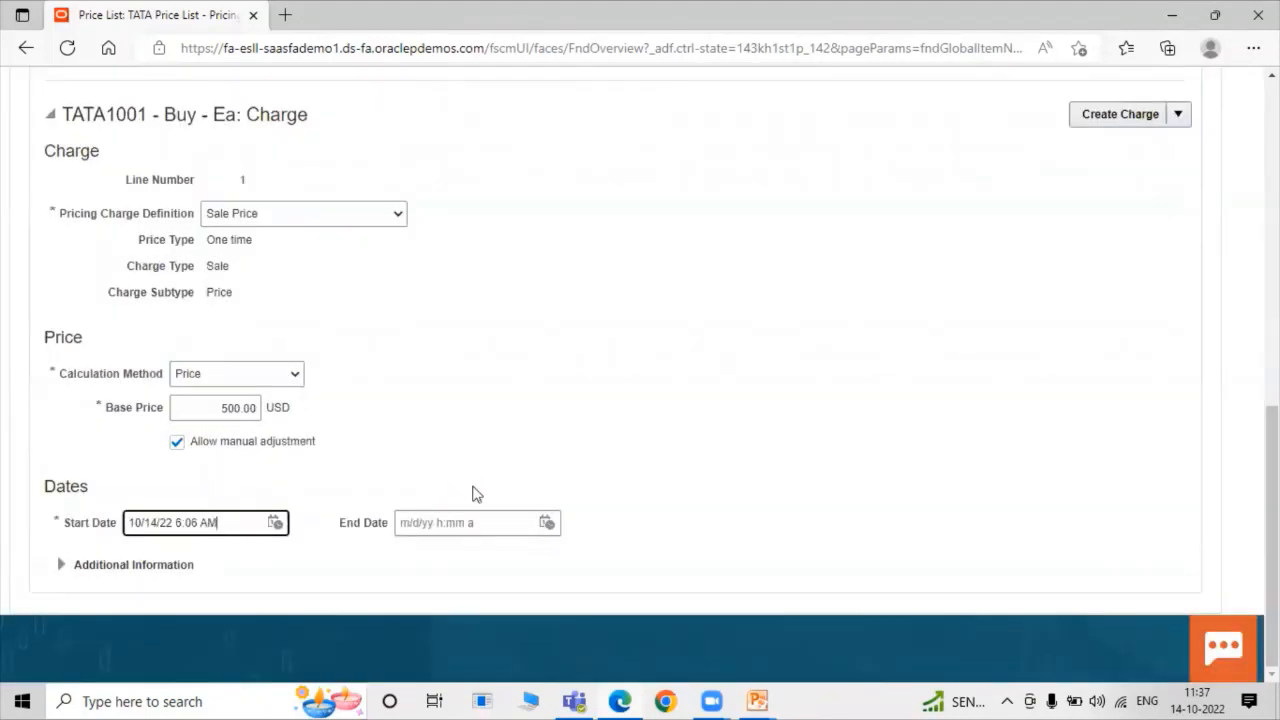
Add a new access set row to TATA Price List and browse the available set codes.
scroll(474, 494, up, 4)
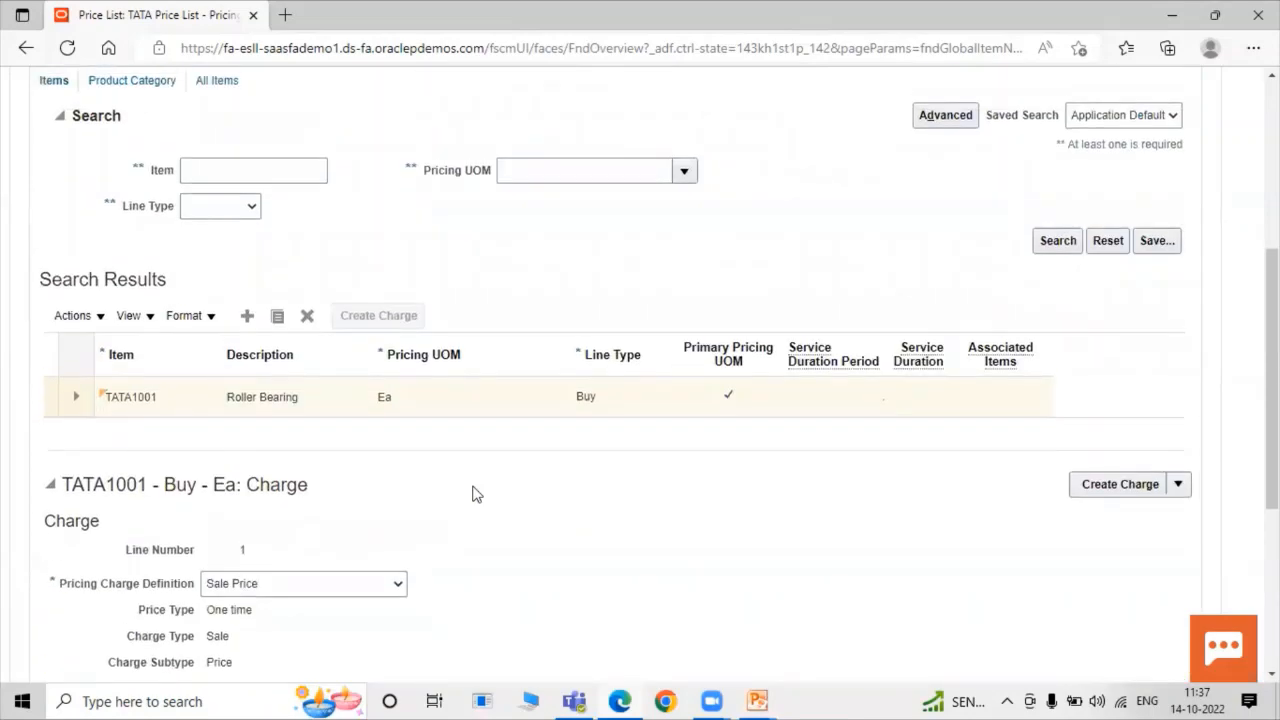
scroll(255, 455, up, 1)
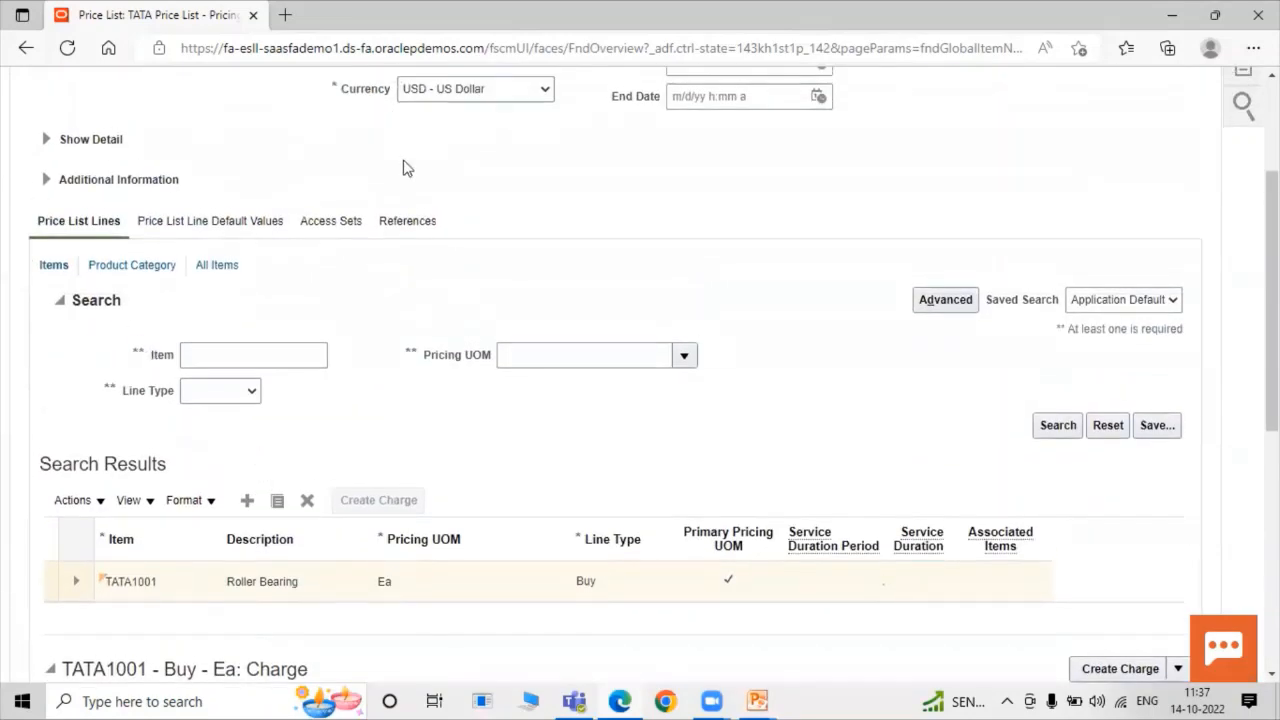
scroll(168, 289, up, 2)
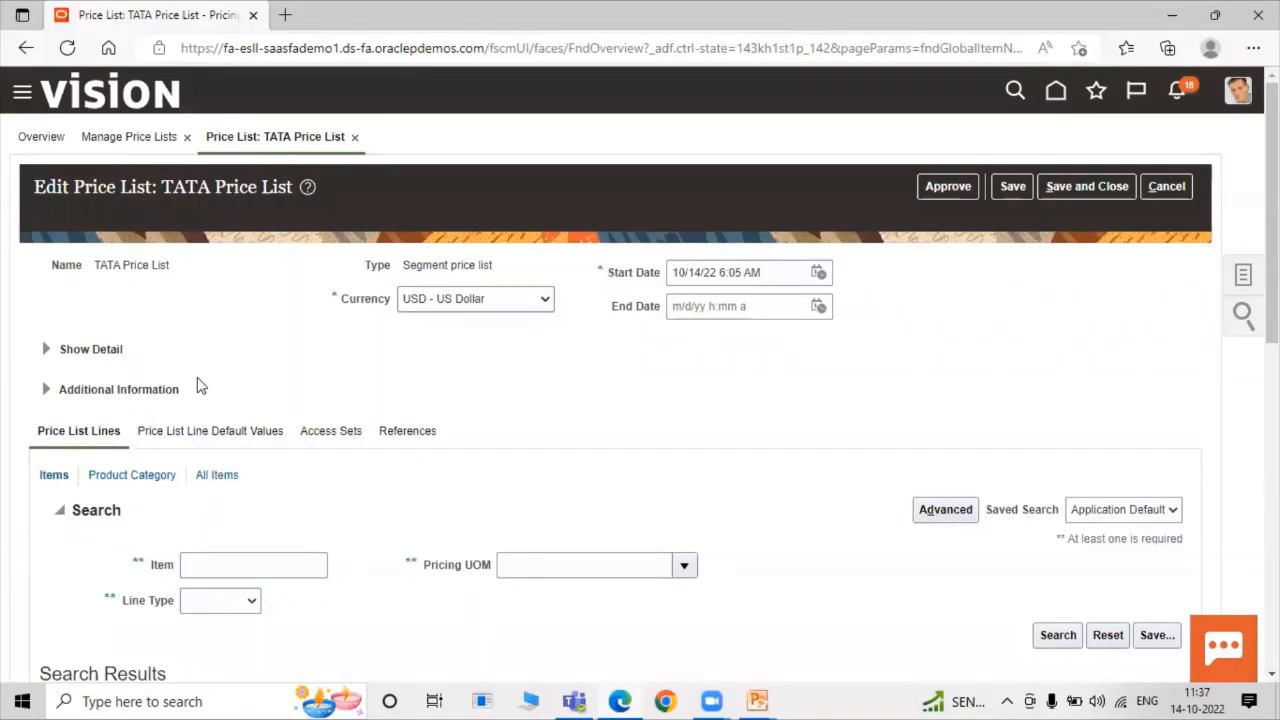
click(335, 440)
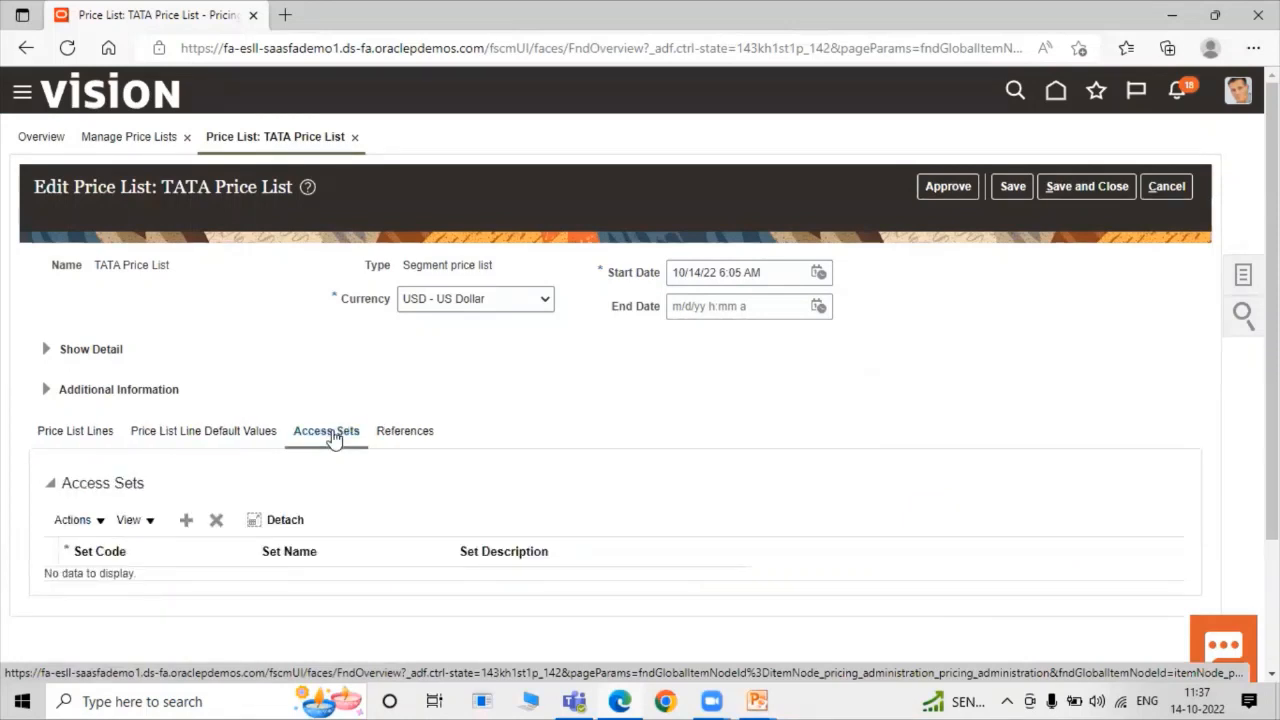
click(186, 520)
click(212, 588)
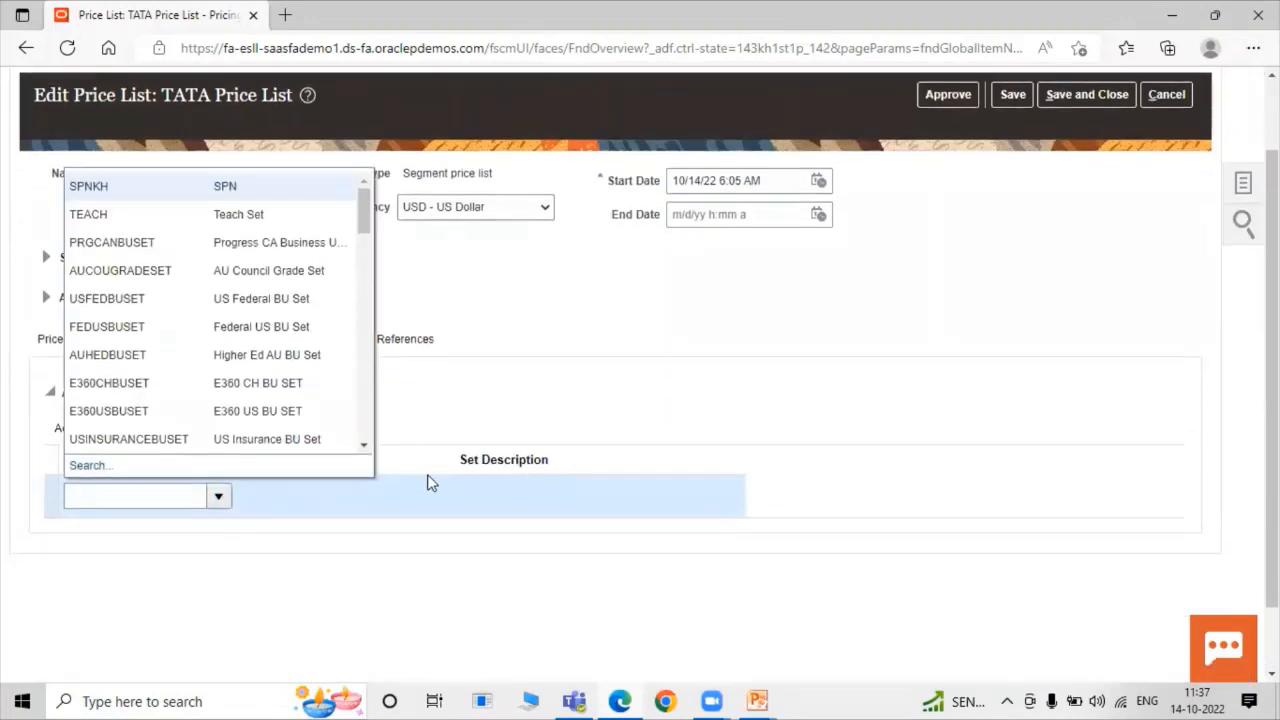
scroll(165, 317, down, 3)
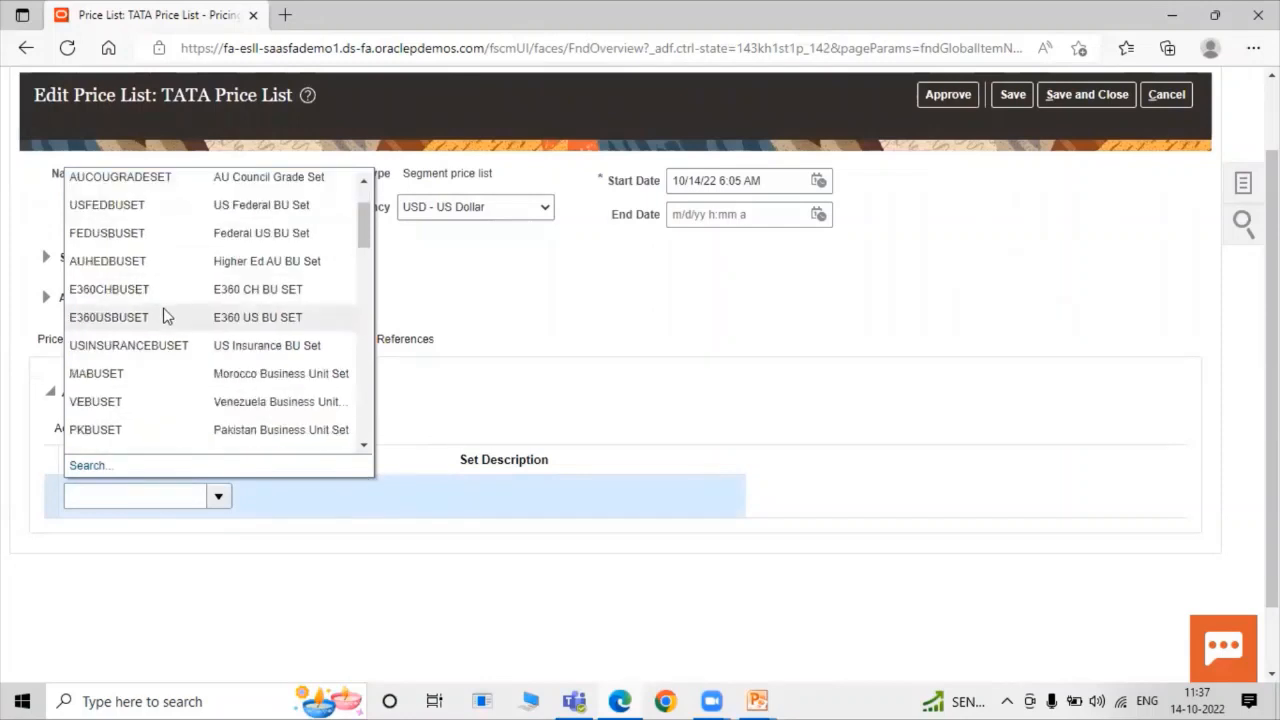
scroll(172, 400, down, 6)
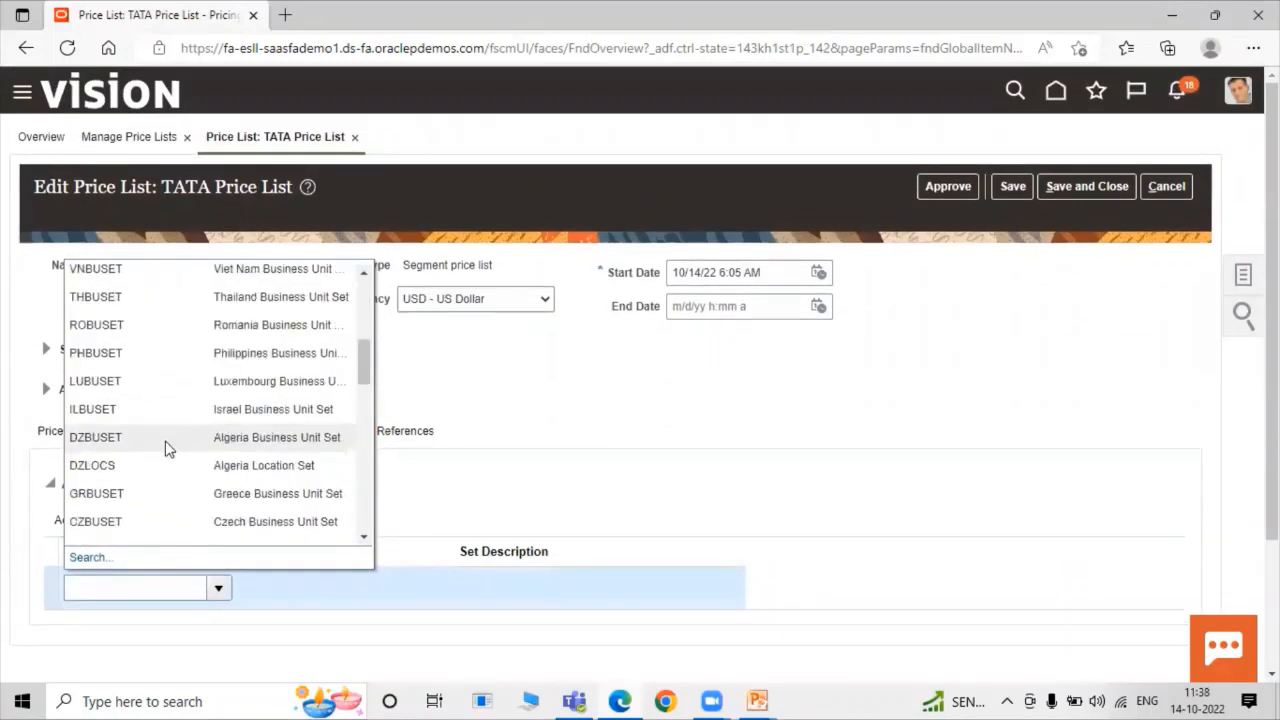
Search the set codes for Common and assign the COMMON set to the new access set row.
click(98, 556)
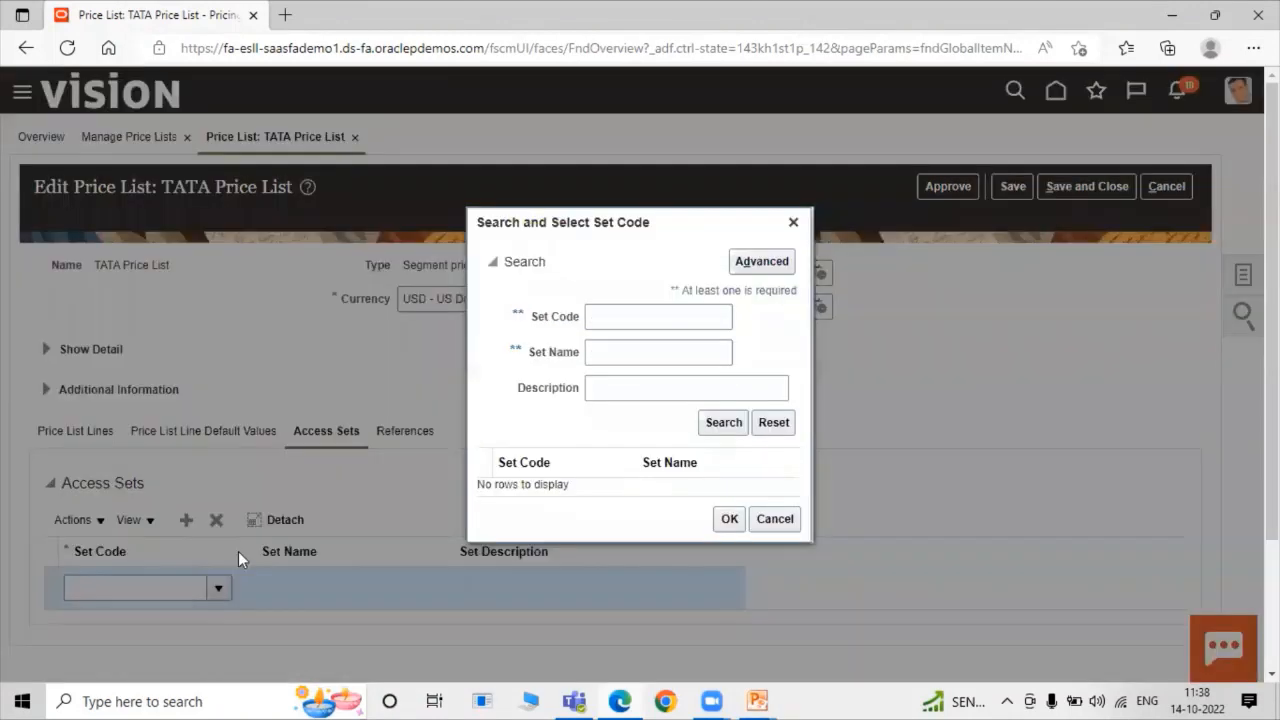
click(646, 318)
text(Common)
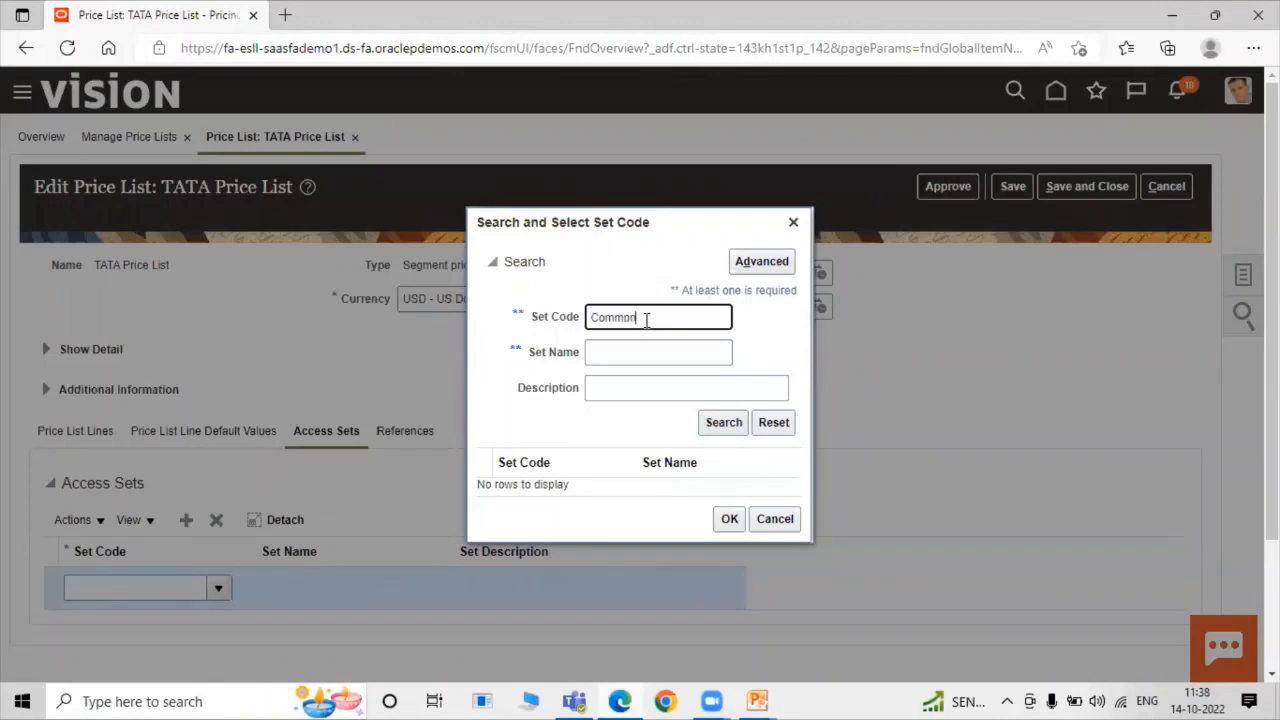
click(715, 428)
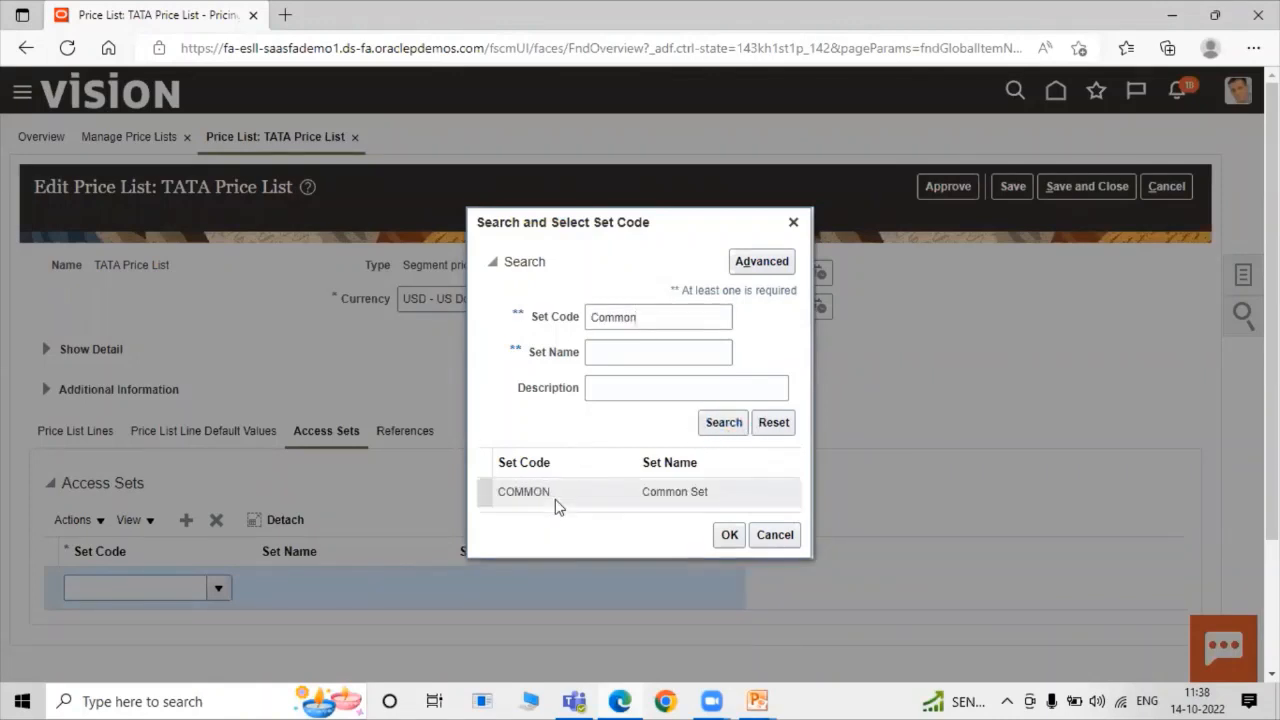
click(560, 487)
click(730, 527)
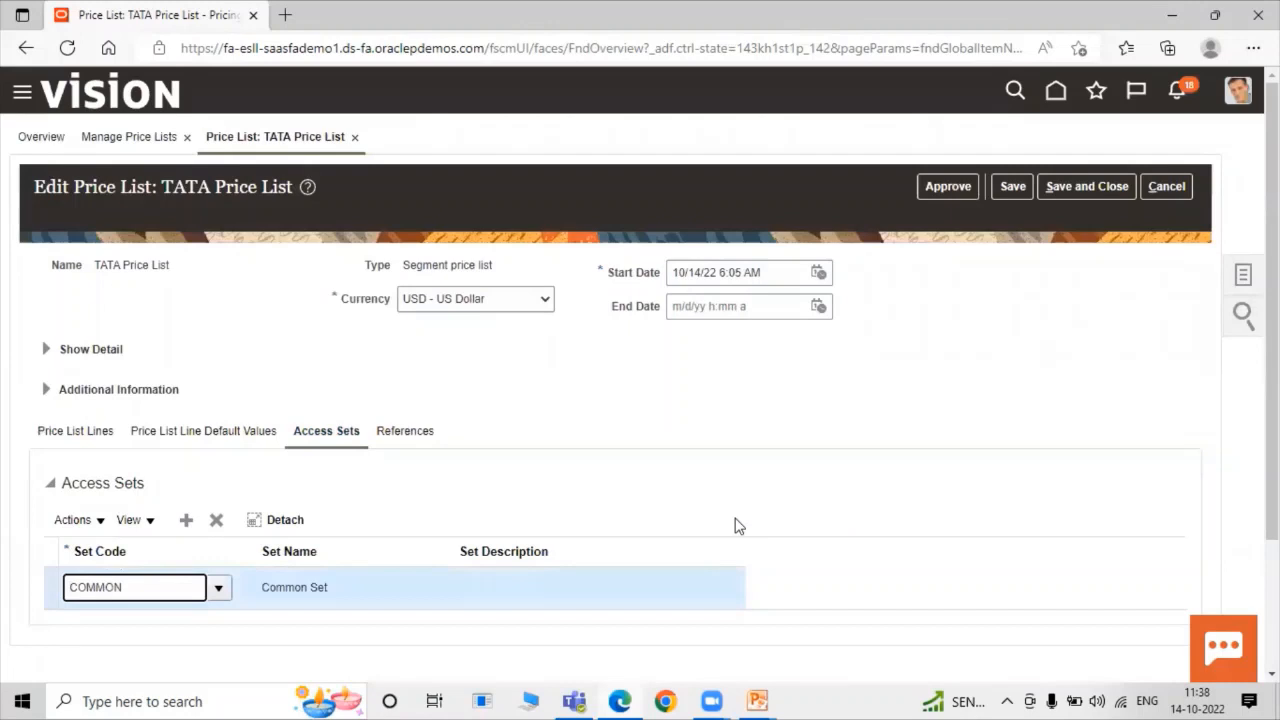
Approve TATA Price List, saving it before the approval and saving and closing it after.
click(1008, 188)
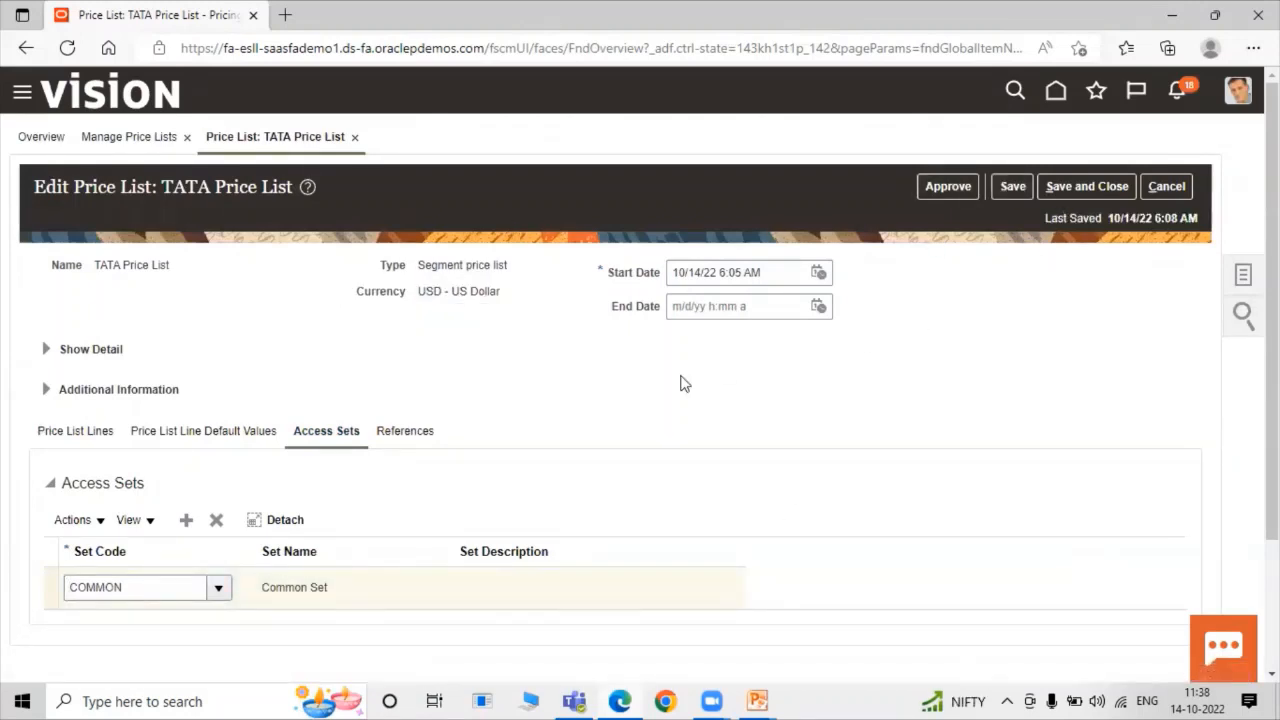
click(1016, 194)
click(942, 192)
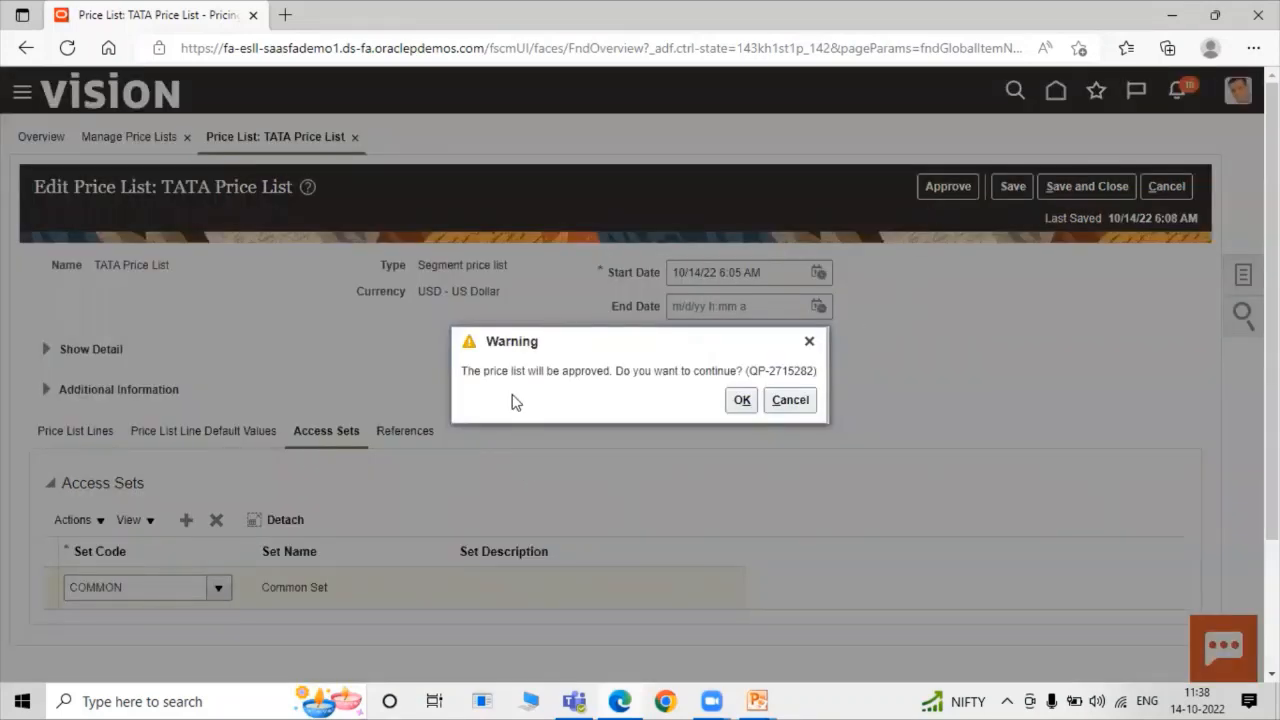
click(739, 398)
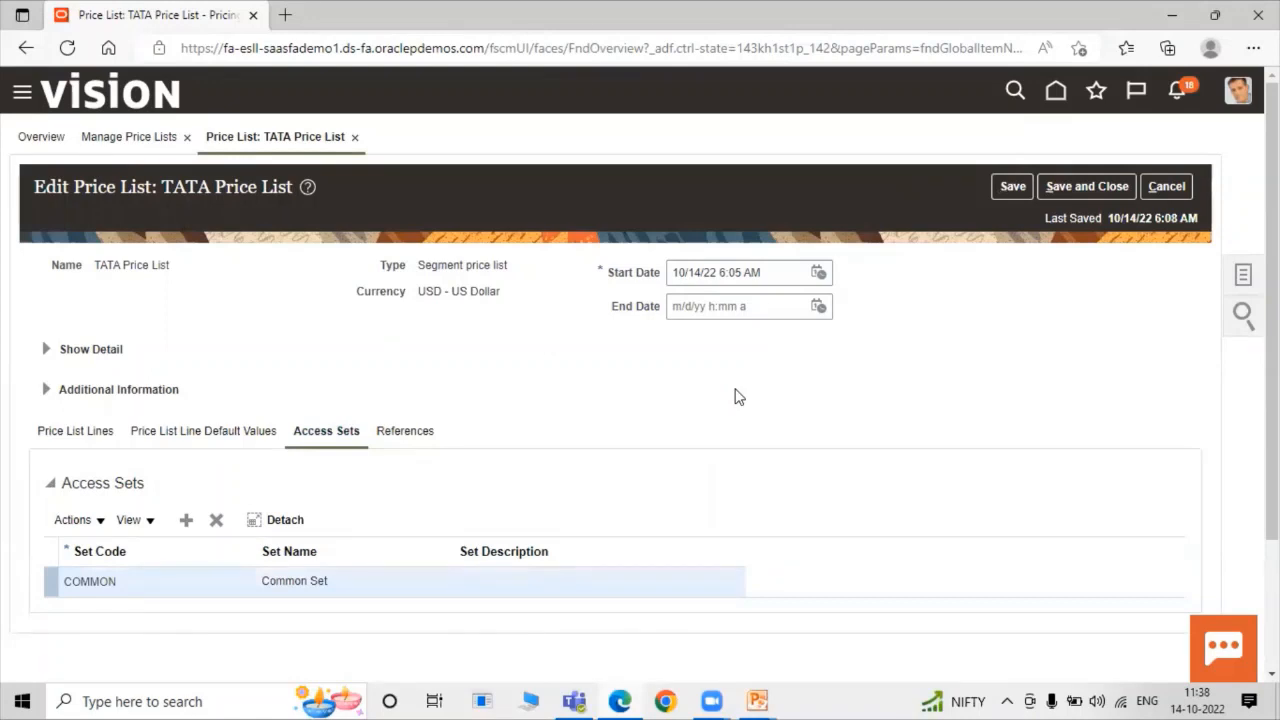
click(1078, 186)
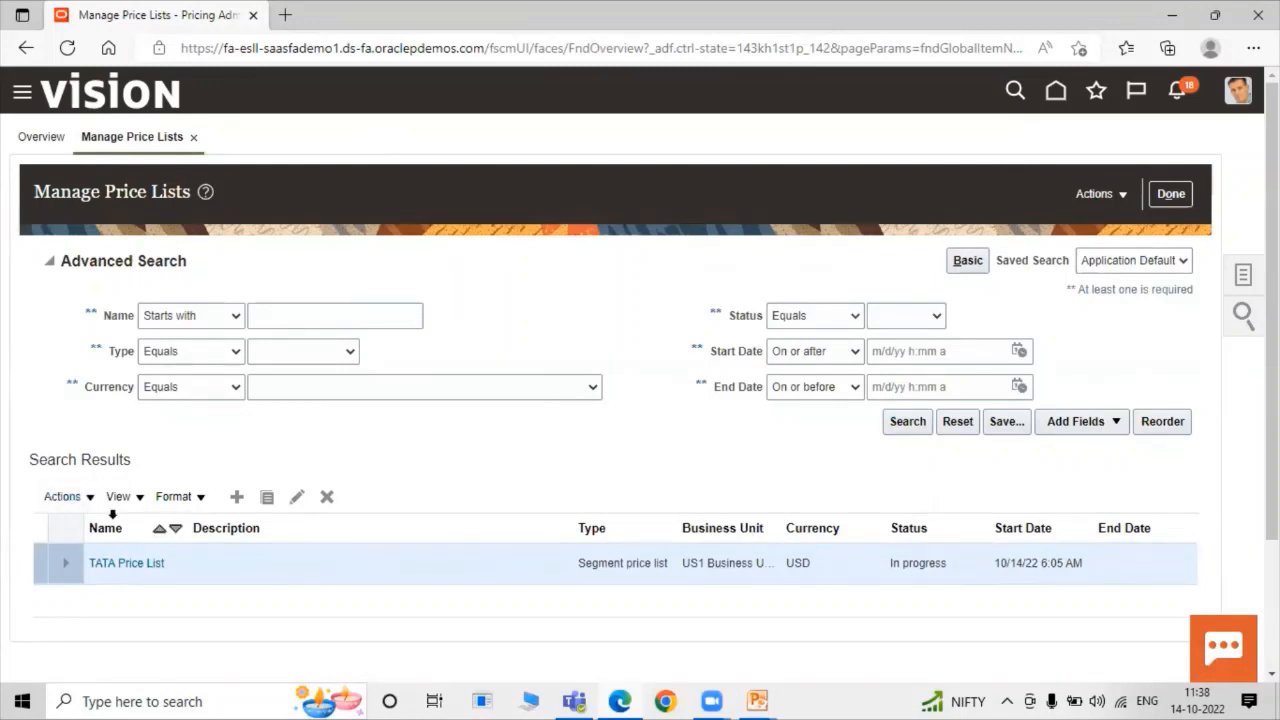
Search the price lists by the name TATA Price List to check its status, and leave price list management.
drag(200, 573, 91, 567)
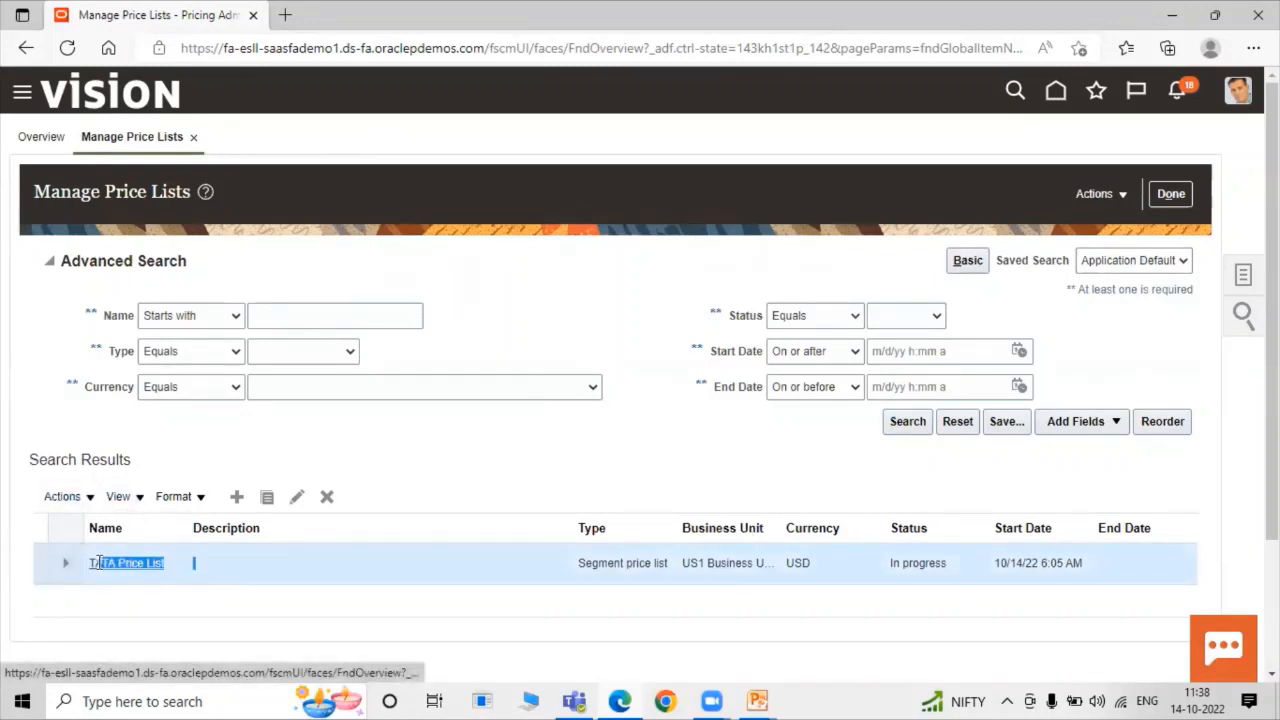
click(433, 442)
click(350, 315)
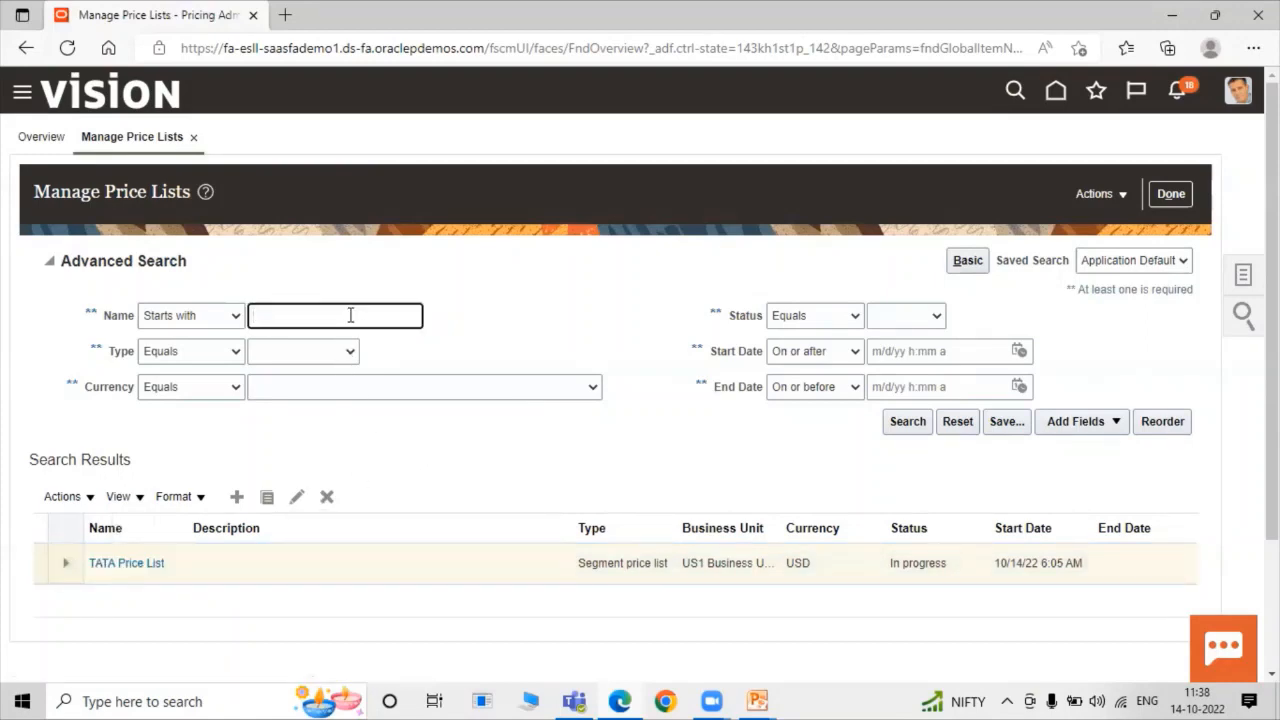
text(TATA Price list)
click(908, 423)
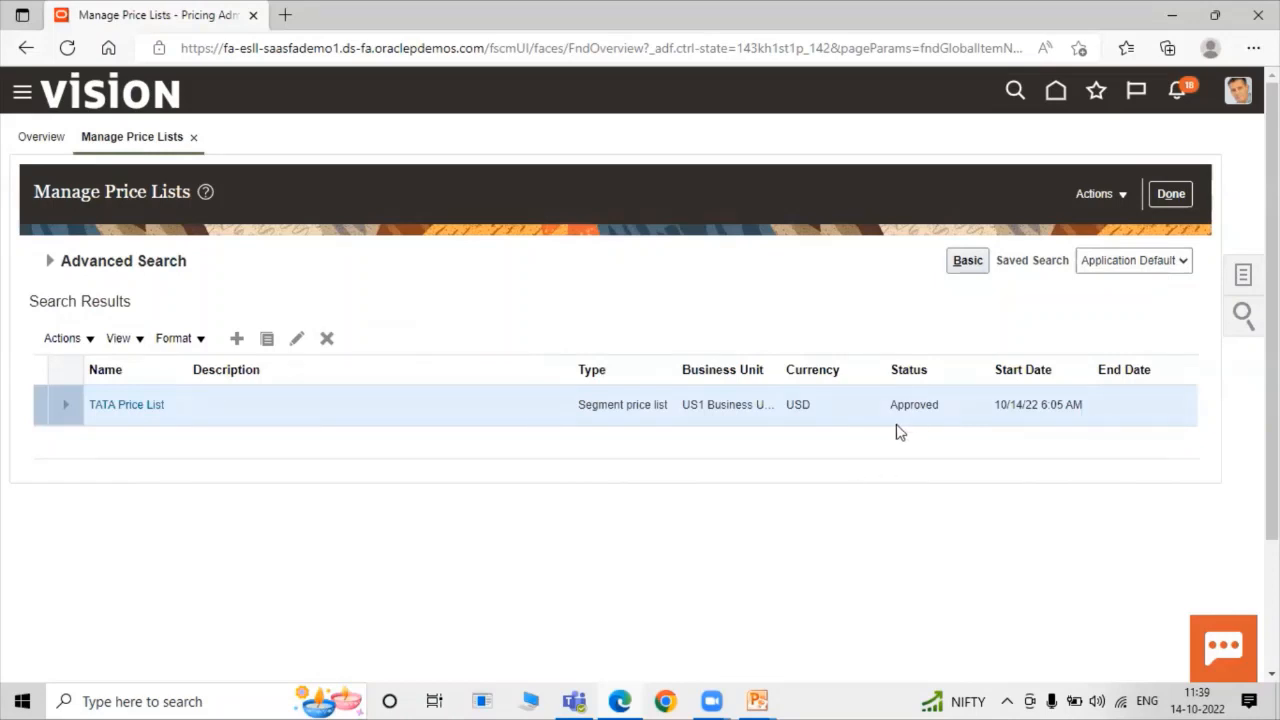
click(1180, 194)
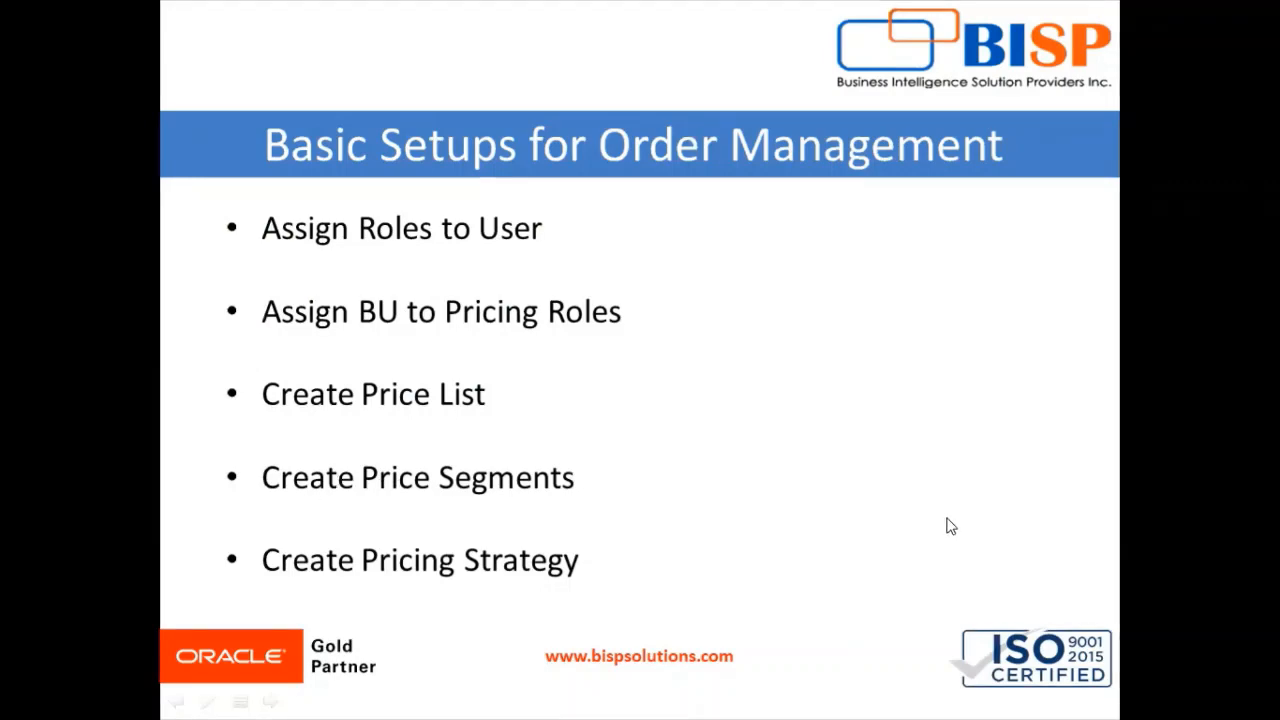
Switch from the slideshow back to the browser and open the search page of Setup and Maintenance.
key(alt+Tab)
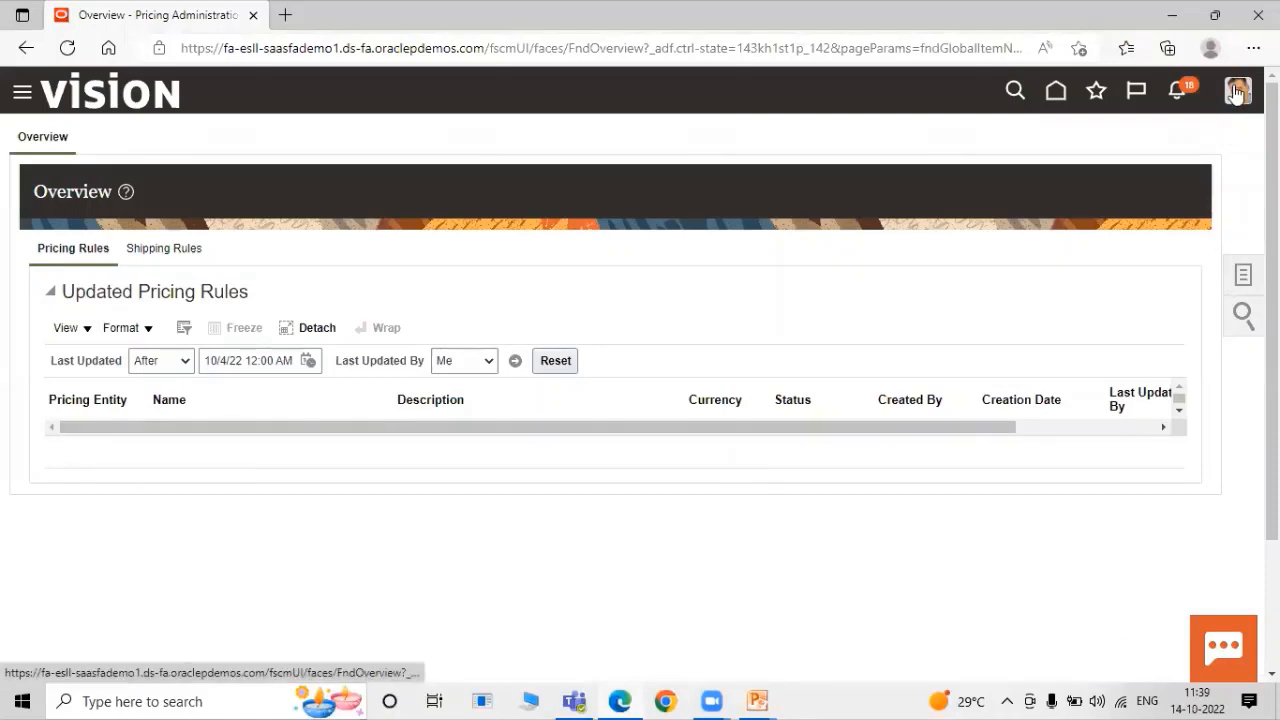
click(1237, 92)
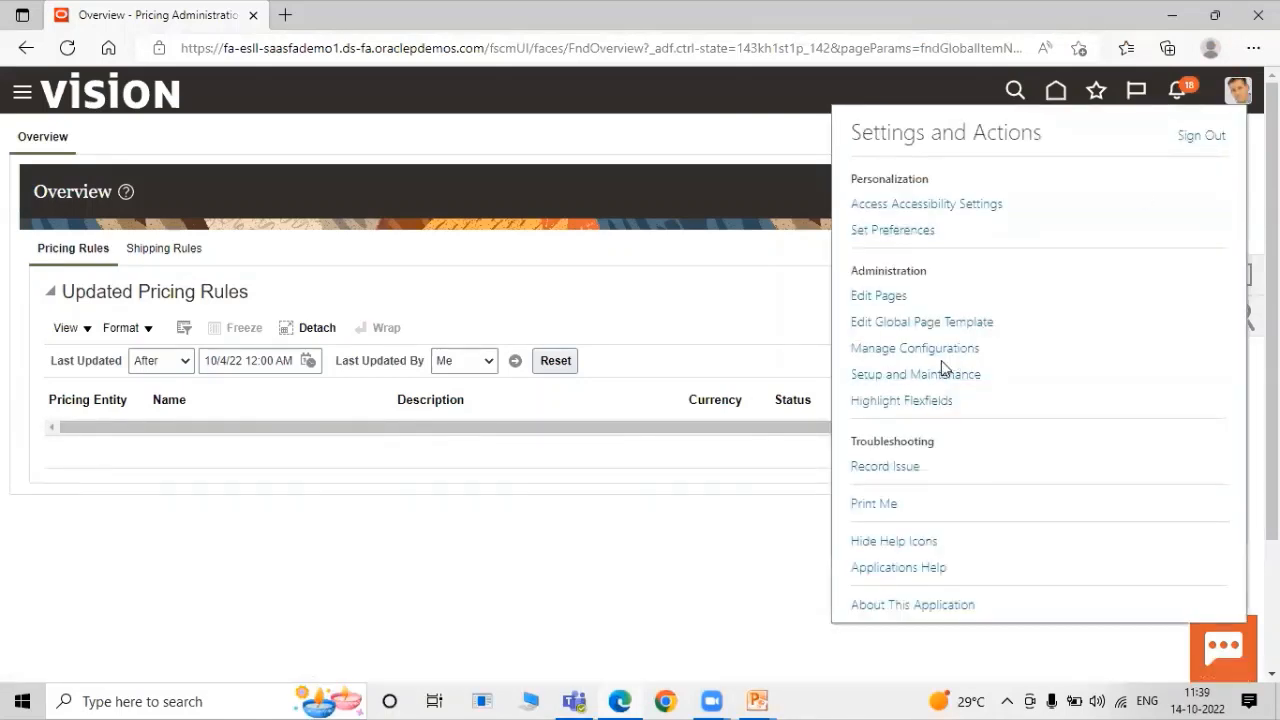
click(940, 376)
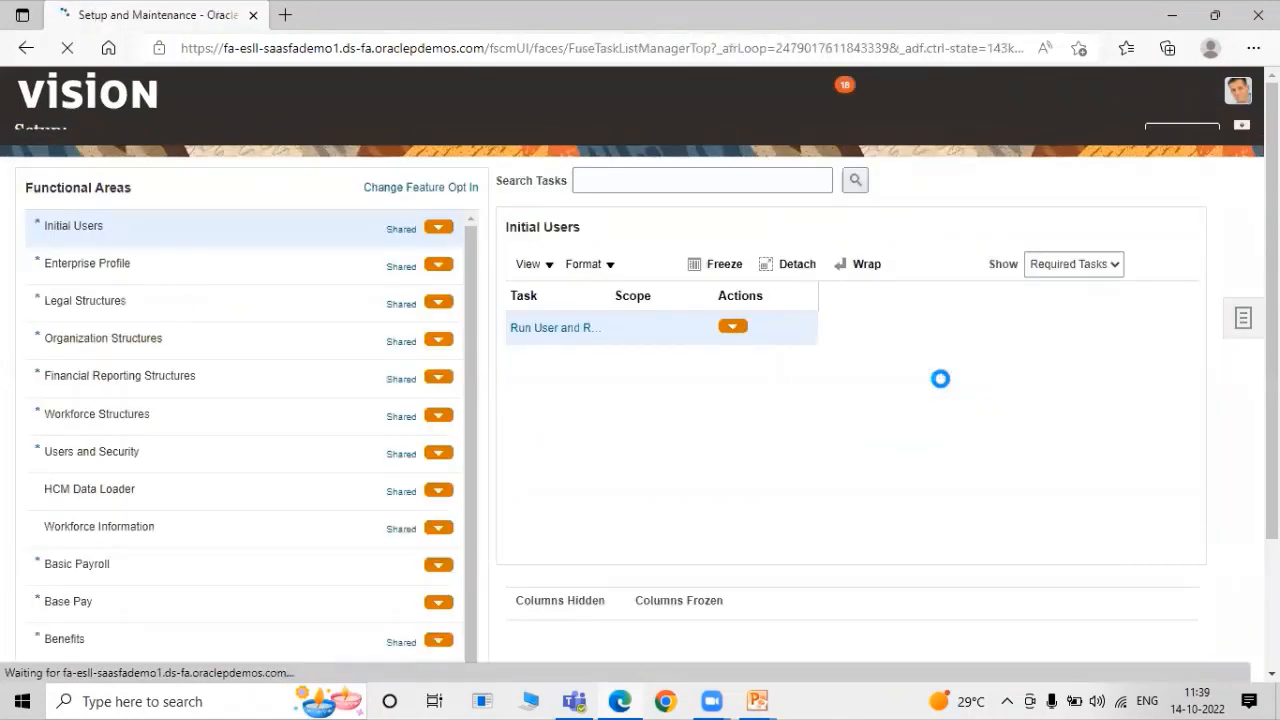
click(1244, 343)
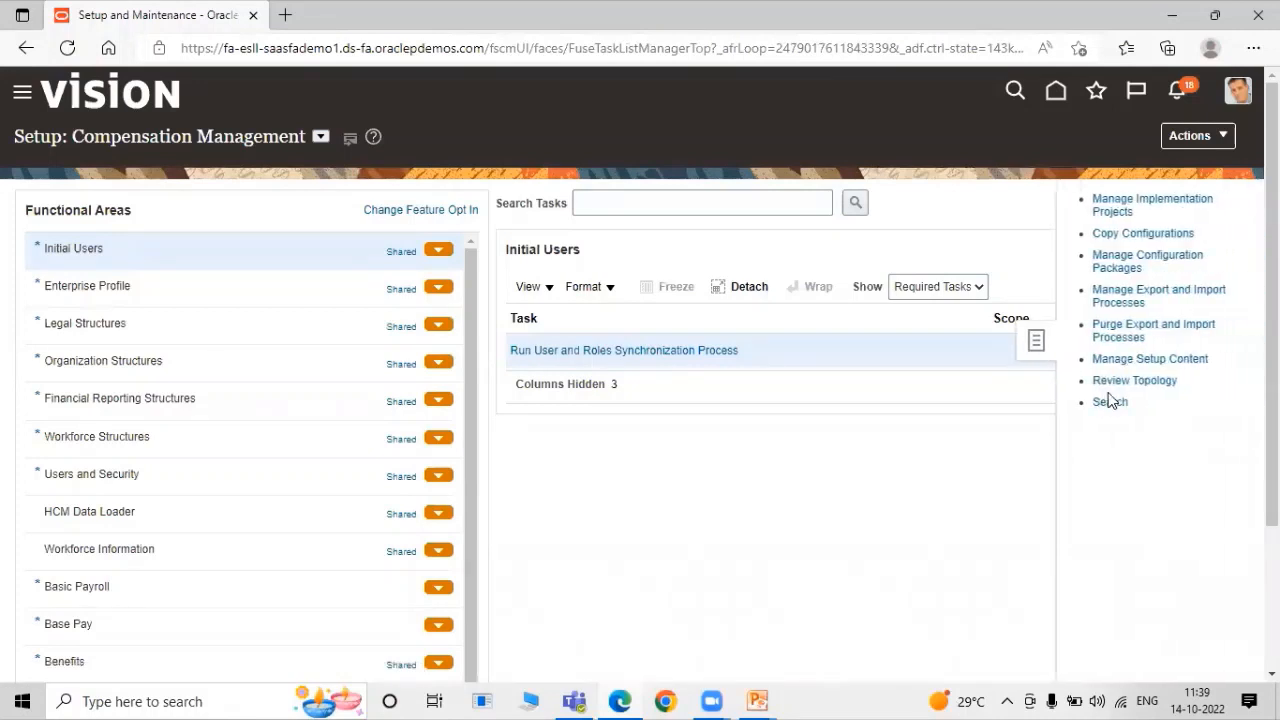
click(1110, 399)
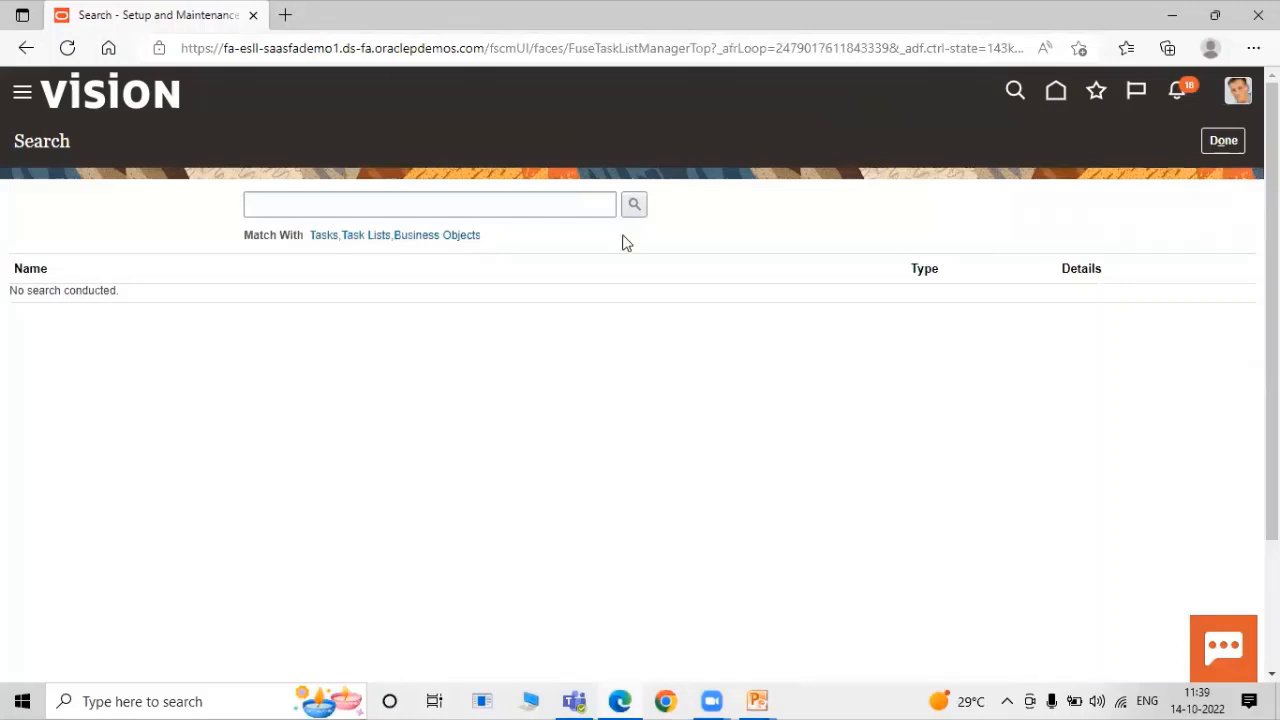
Search the setup tasks for Standard lookup and open the Manage Standard Lookups task.
click(451, 201)
text(Standard)
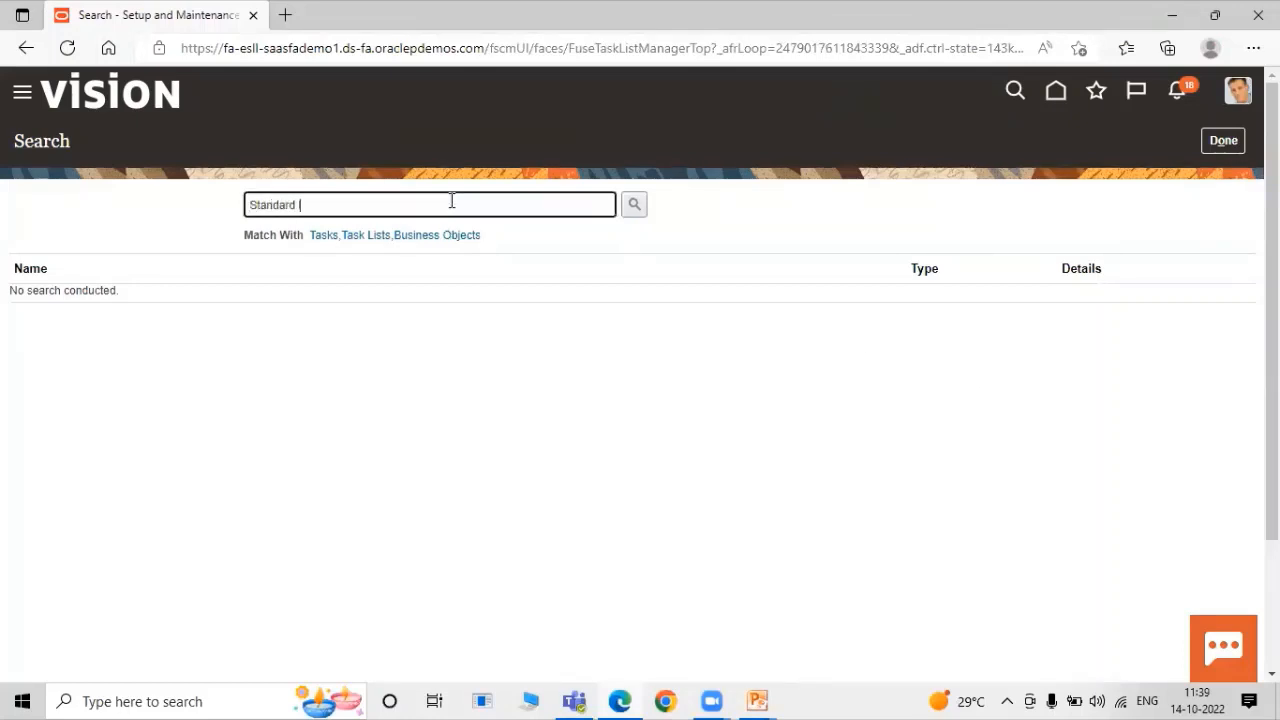
text( lookup)
key(Return)
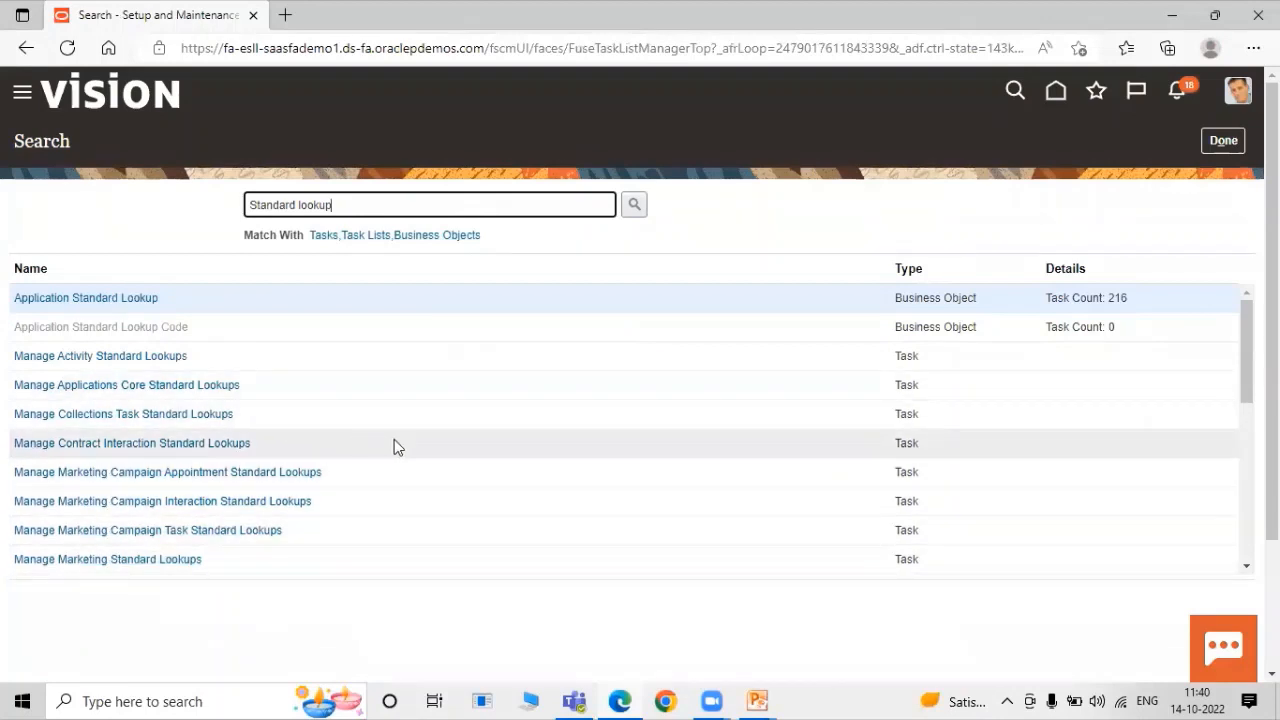
scroll(497, 434, down, 1)
scroll(450, 451, down, 1)
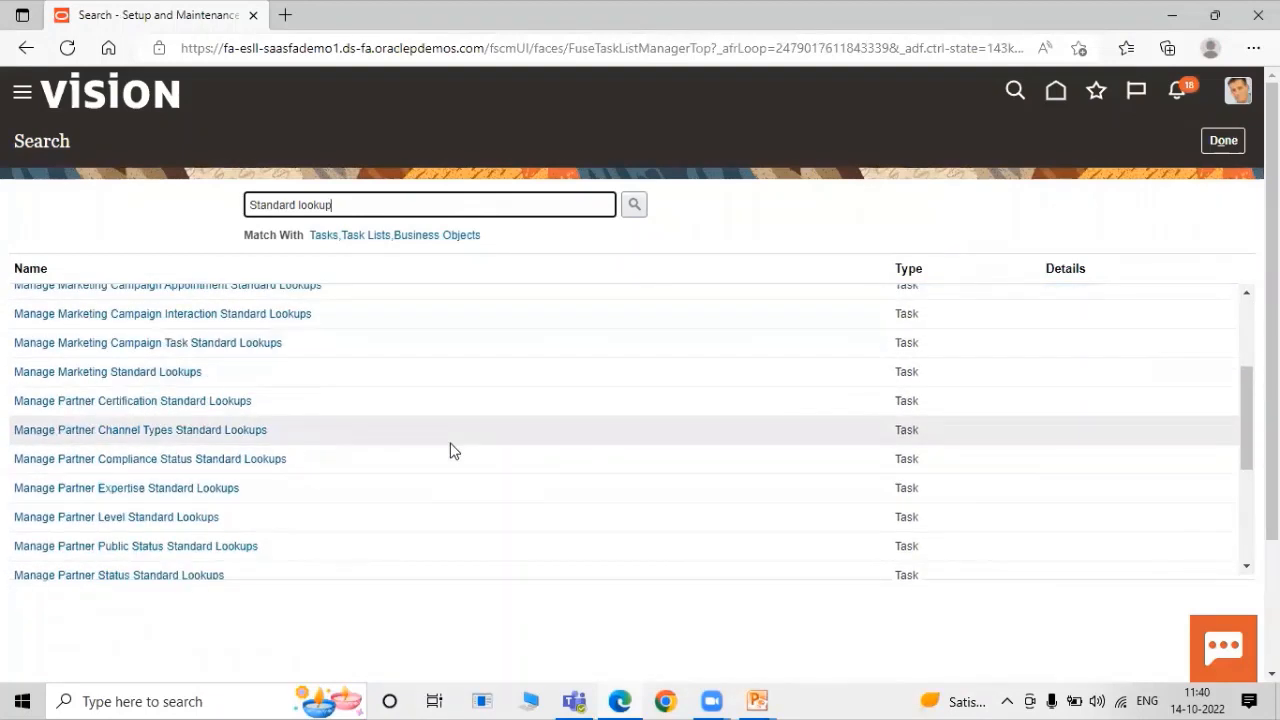
scroll(450, 451, down, 4)
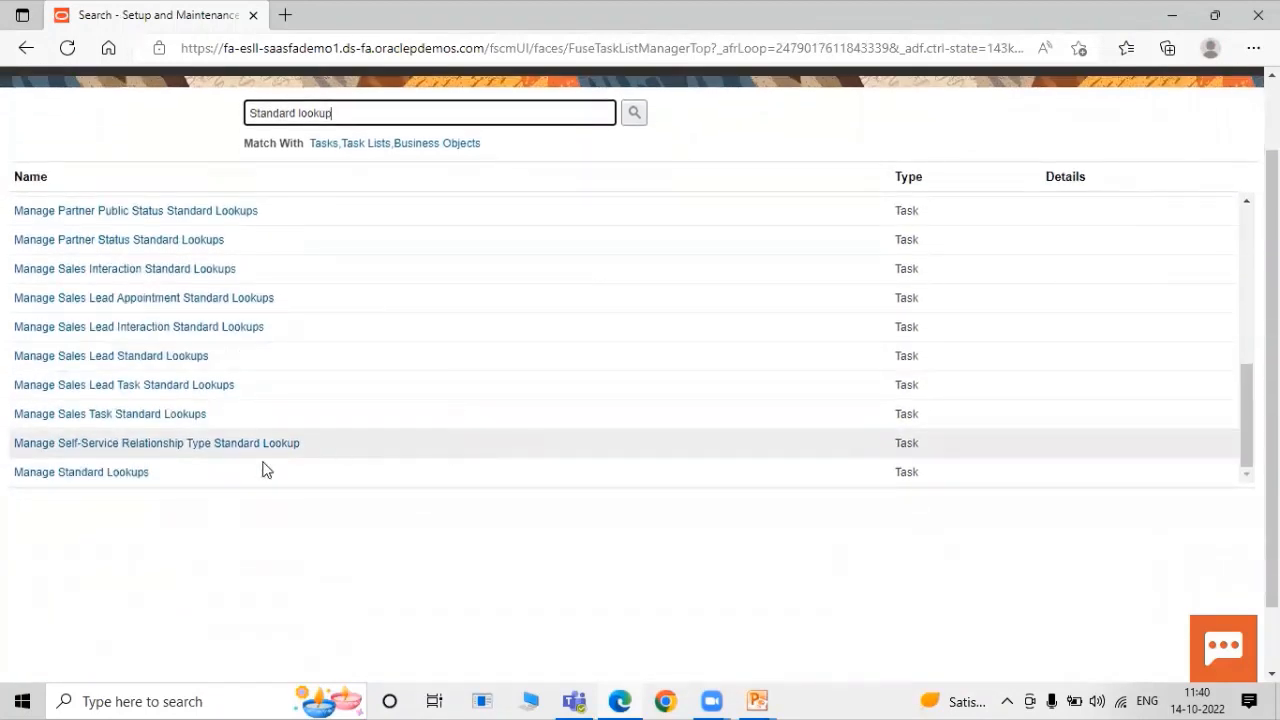
click(100, 471)
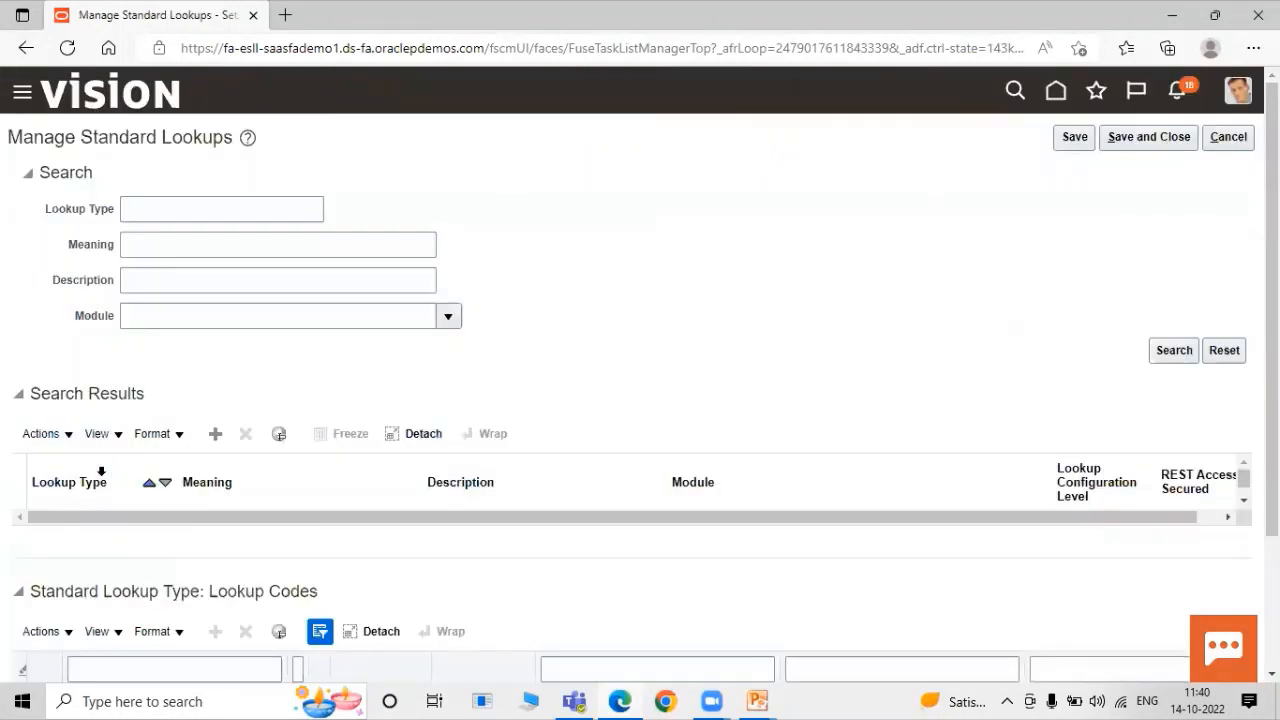
Search the standard lookups for the lookup type ORA_QP_Cust_Pricing_Segment.
click(127, 207)
text(ORA_QP_Cust_Pricing_Segment)
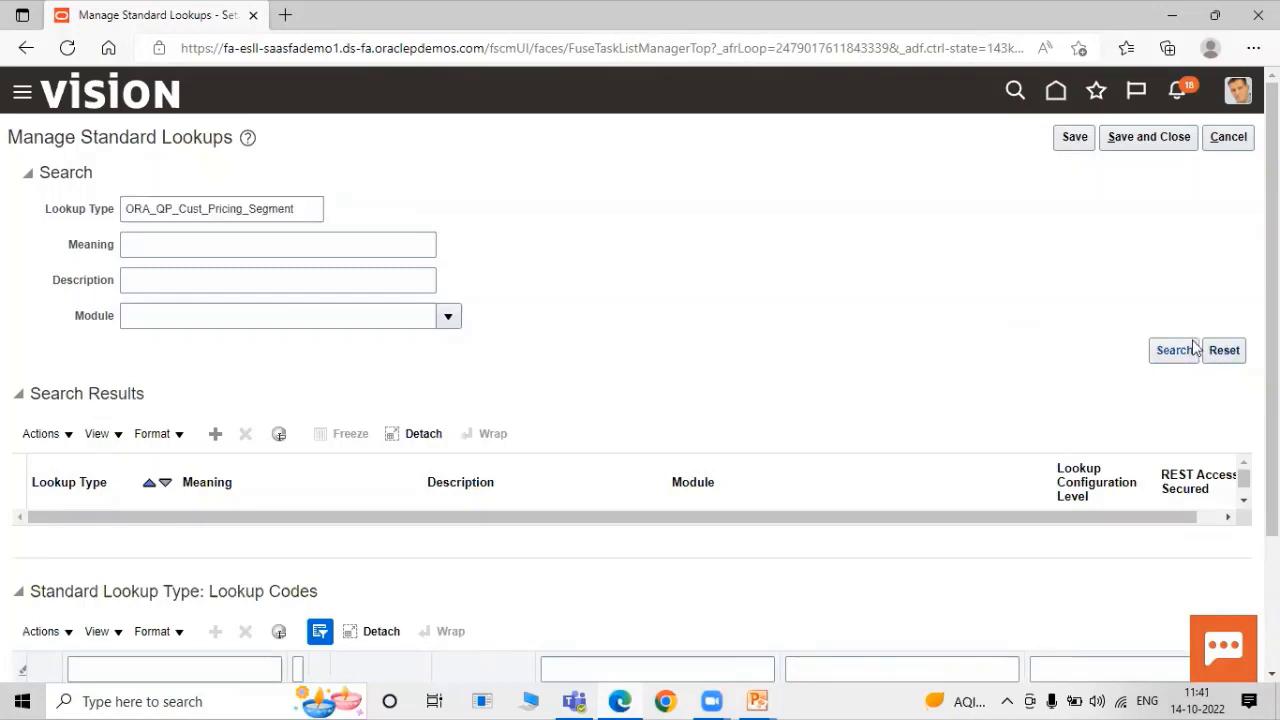
click(1174, 350)
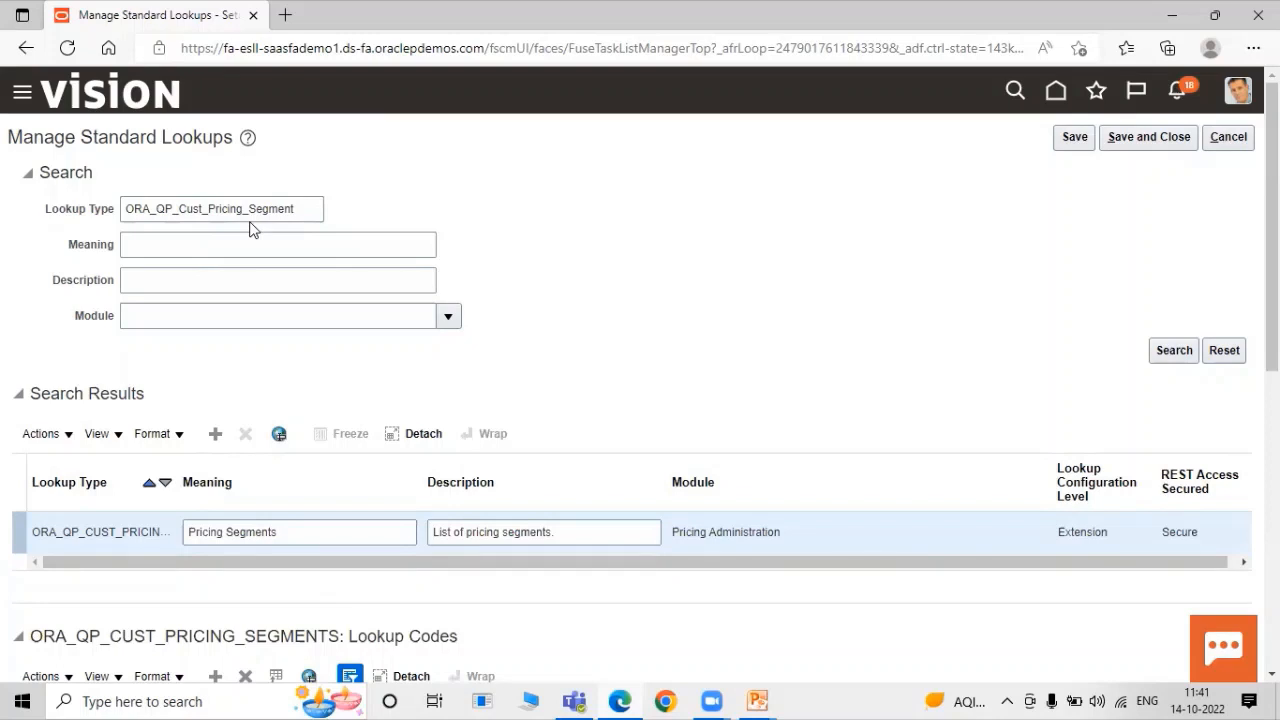
Add a new lookup code TATA to the pricing segments lookup and set its display sequence to 150.
scroll(394, 483, down, 1)
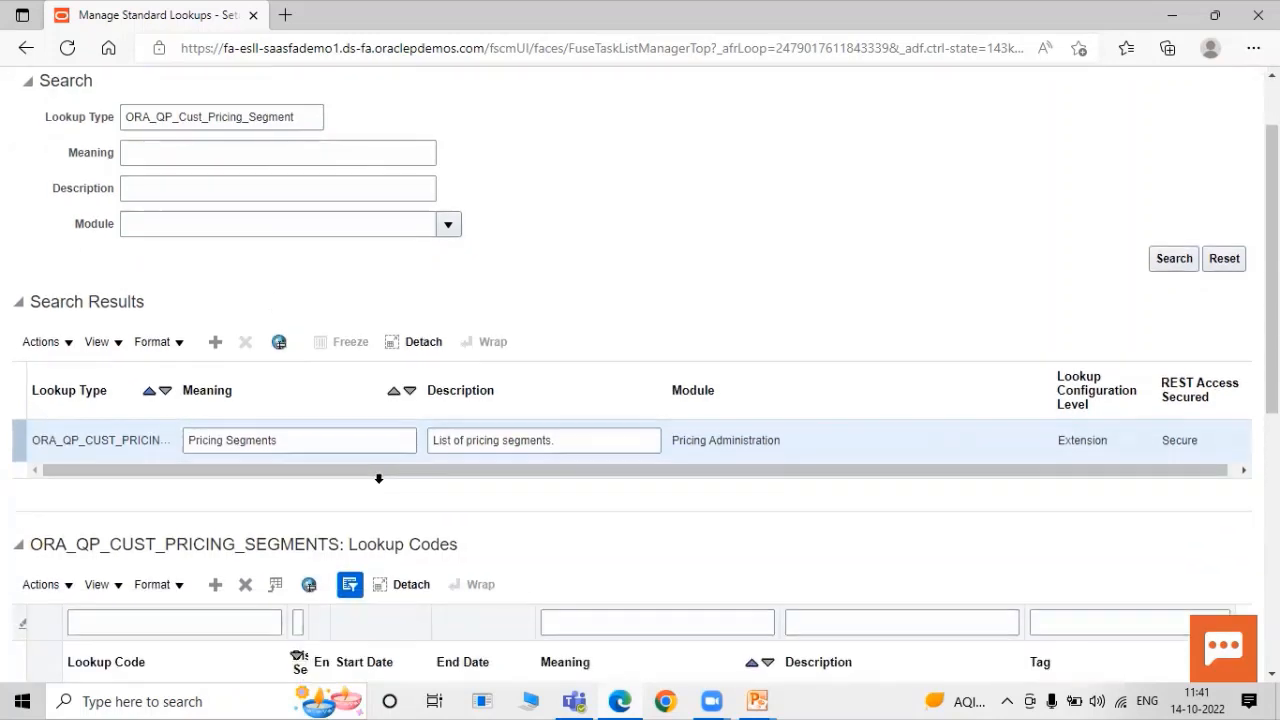
scroll(410, 482, down, 1)
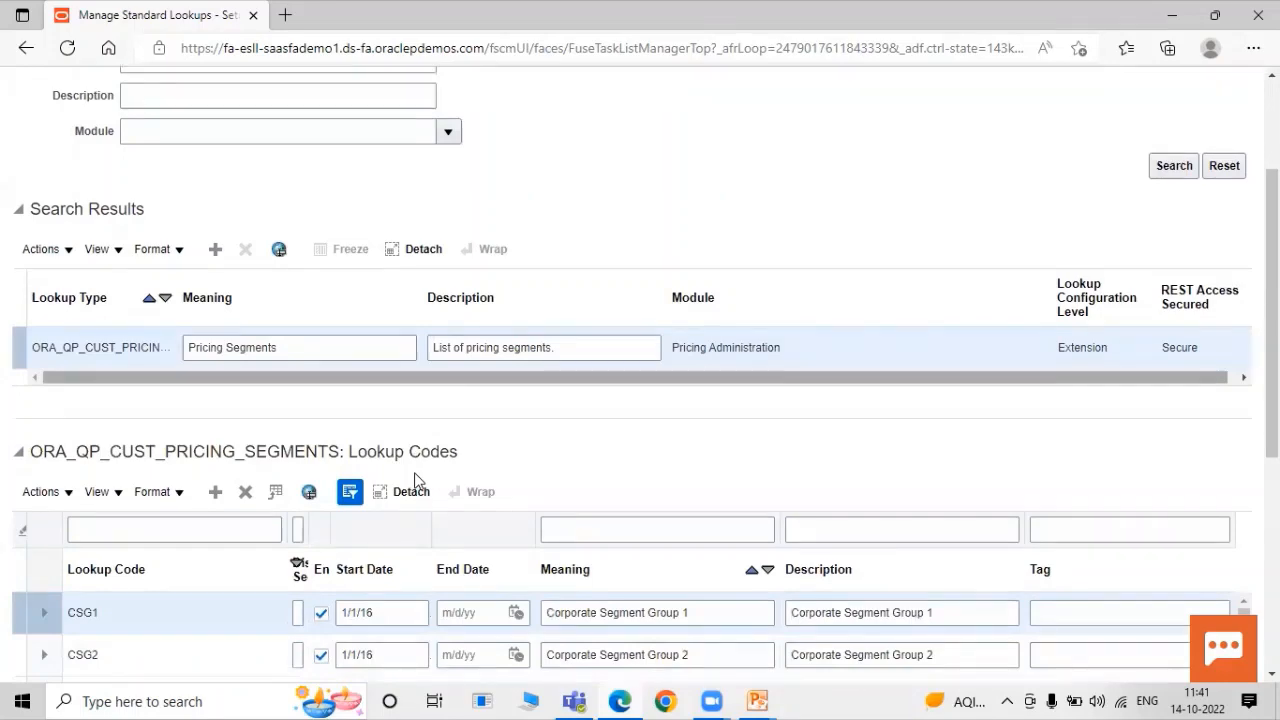
scroll(415, 481, down, 2)
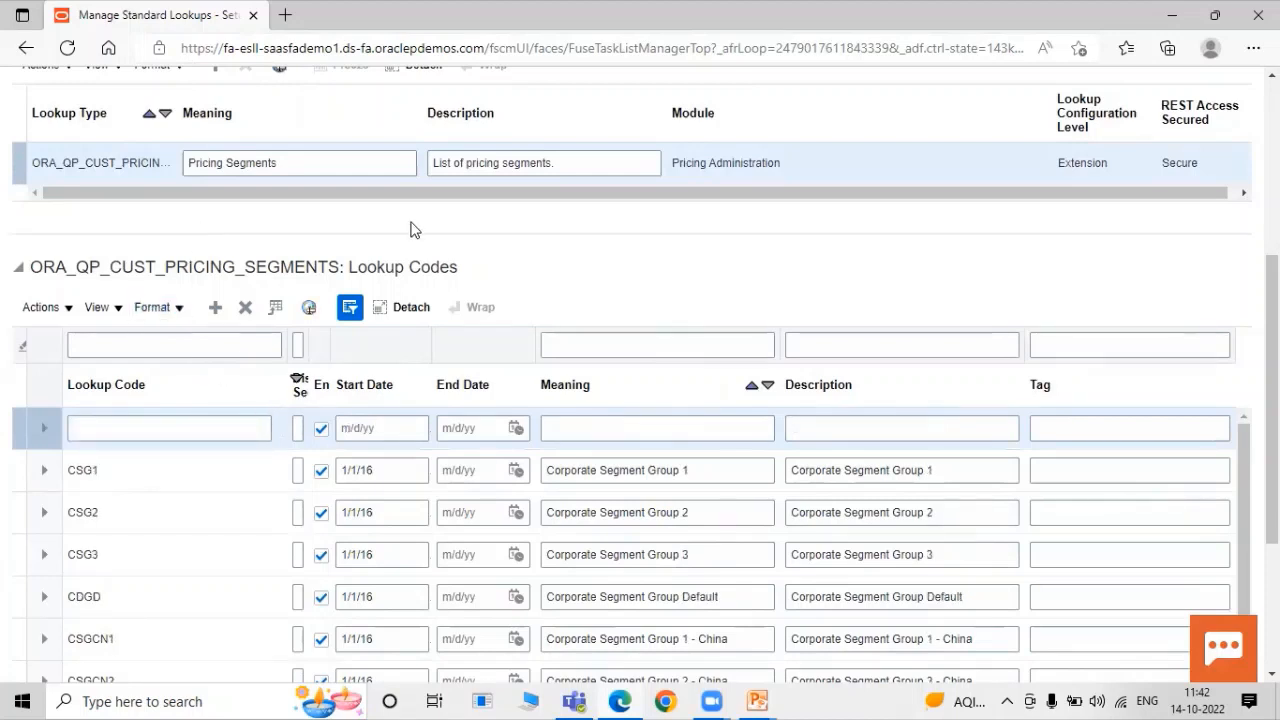
click(178, 420)
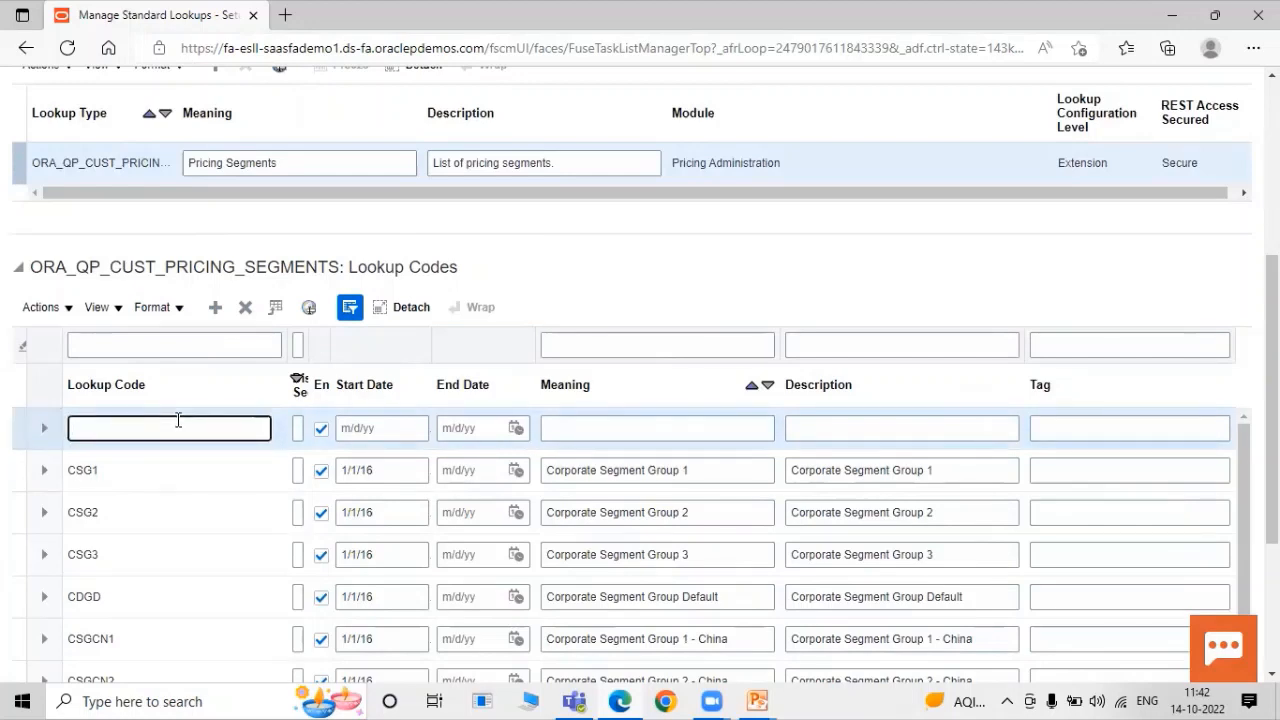
text(TATA)
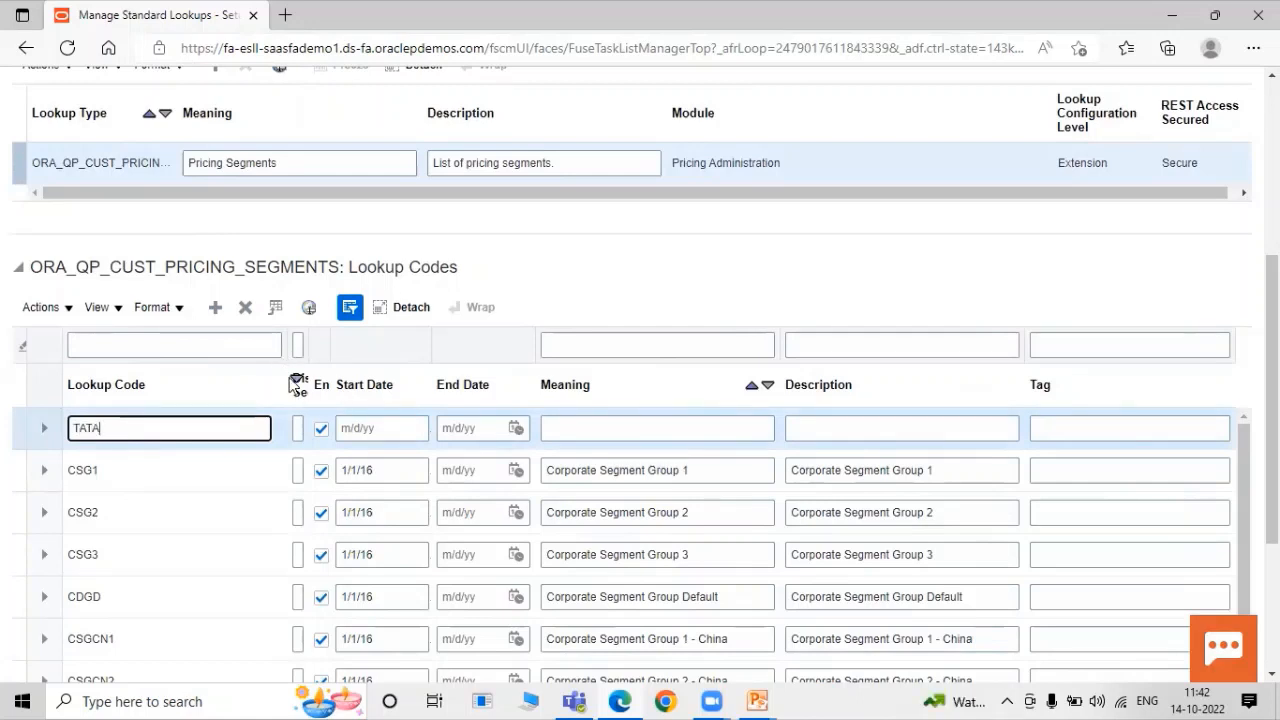
drag(287, 374, 213, 372)
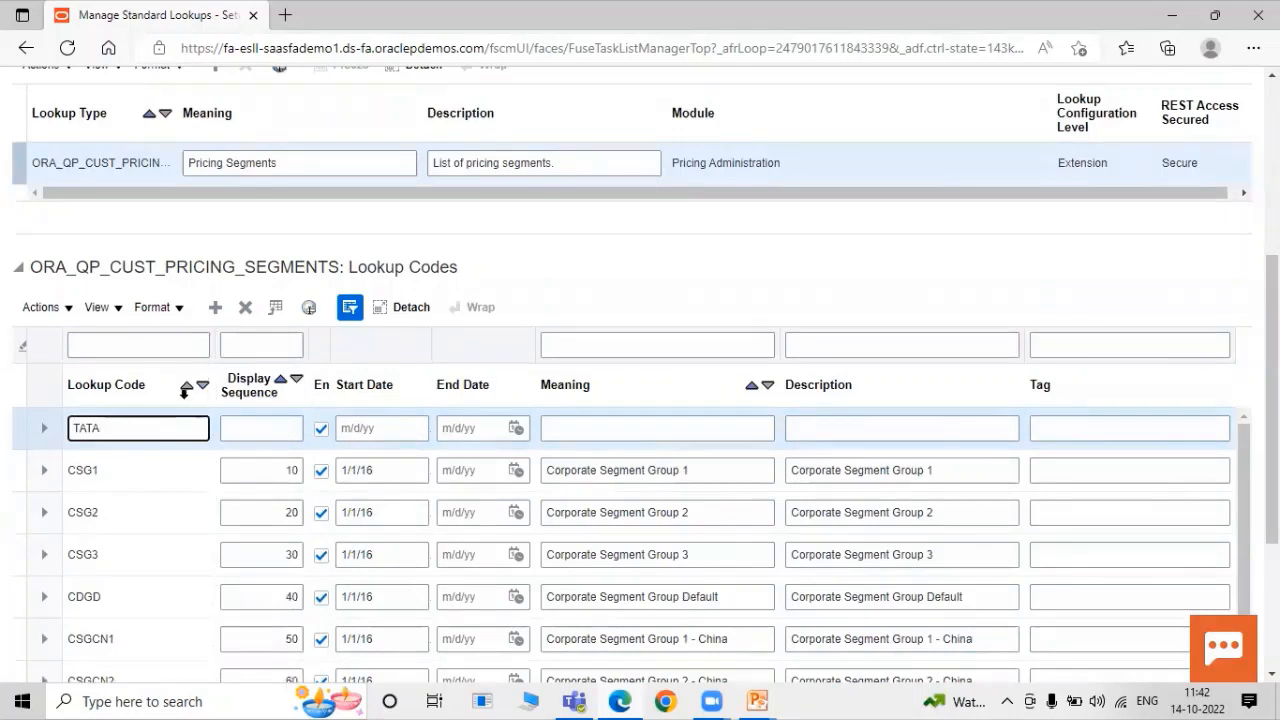
click(266, 420)
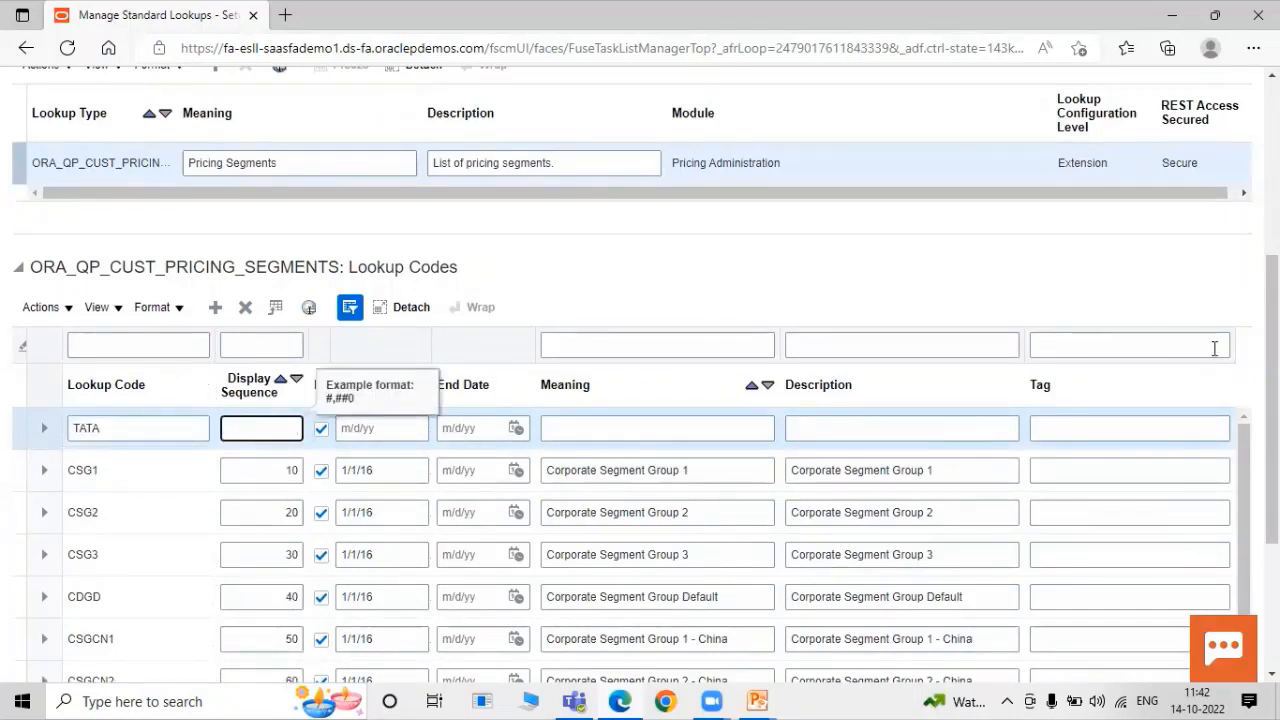
scroll(1245, 435, down, 2)
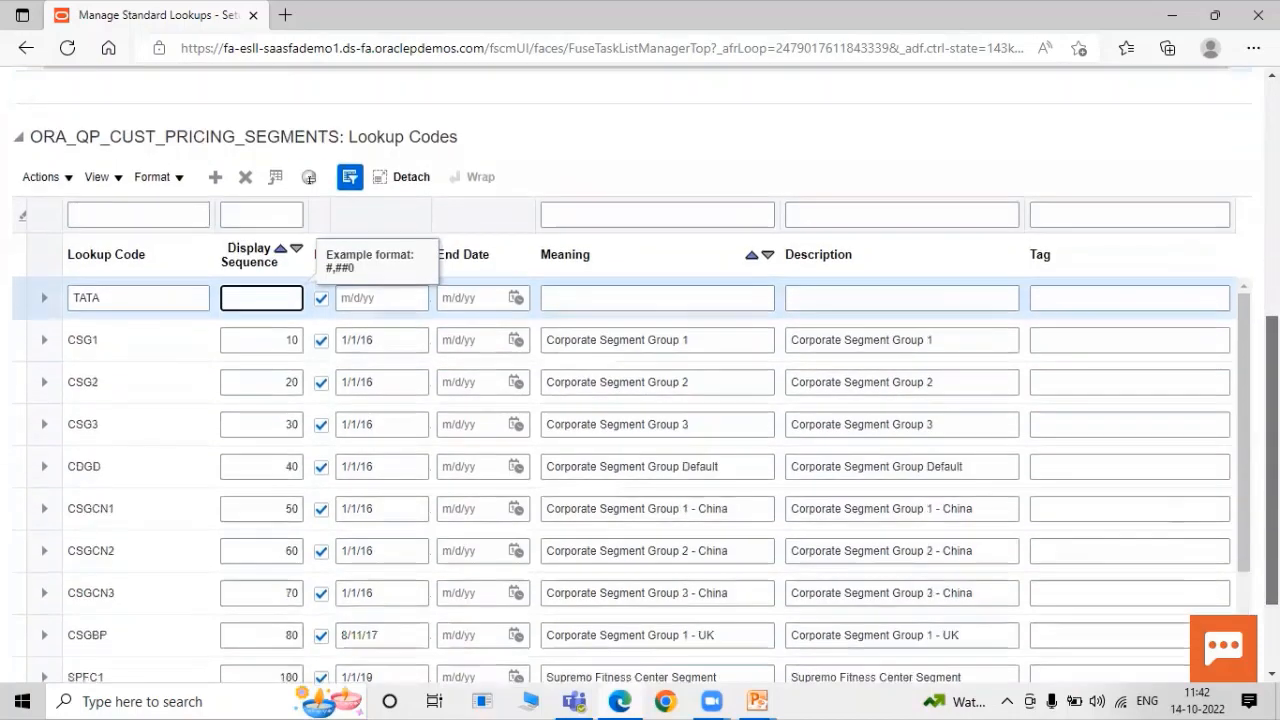
scroll(1245, 435, down, 2)
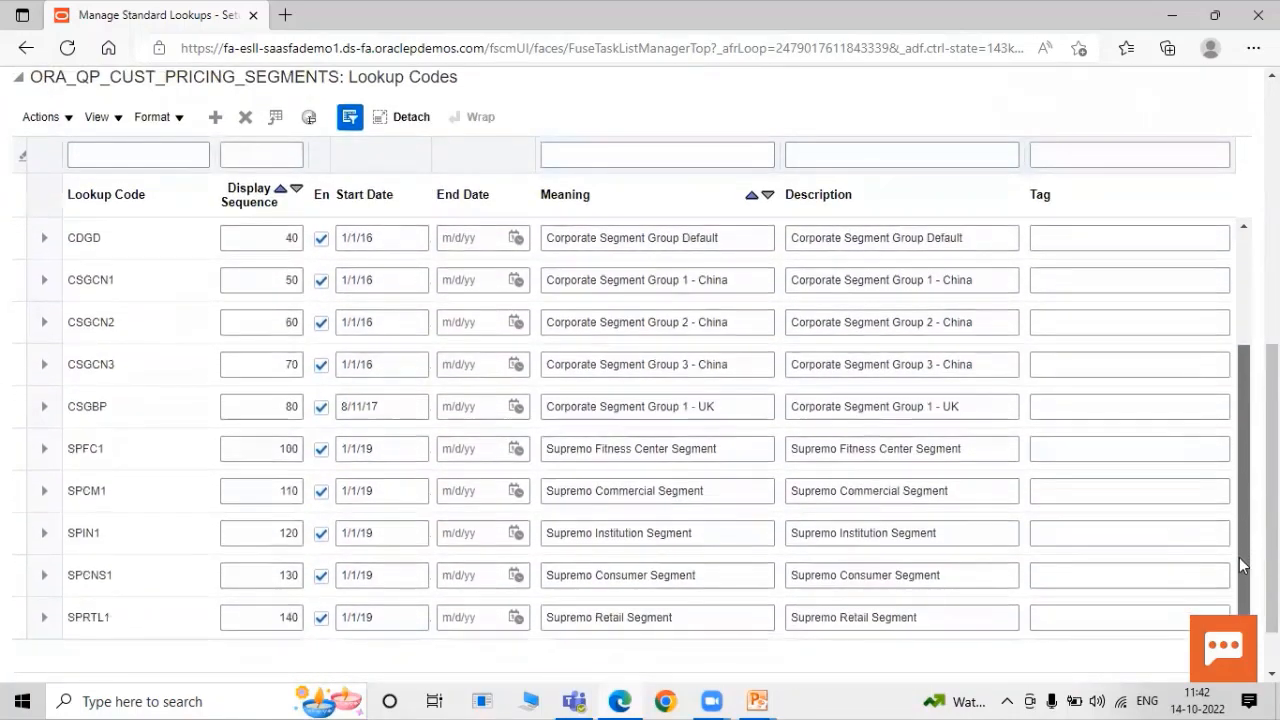
scroll(631, 428, up, 2)
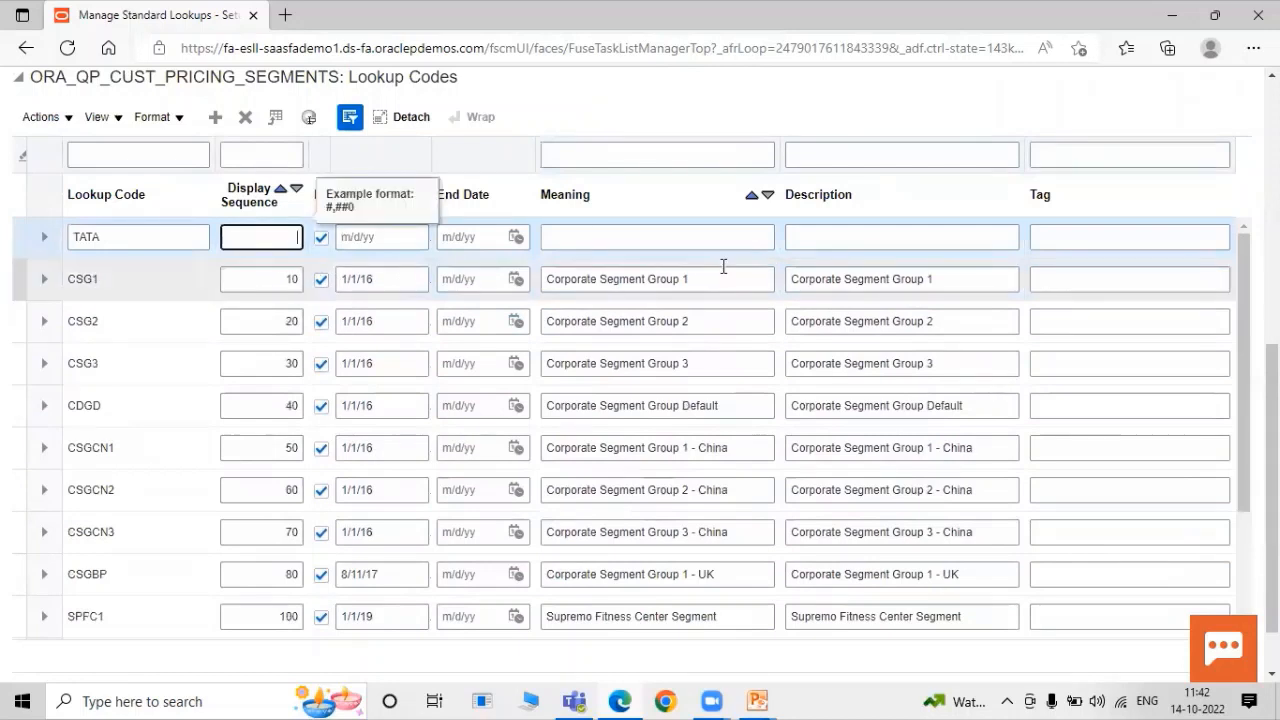
text(150)
scroll(651, 366, up, 2)
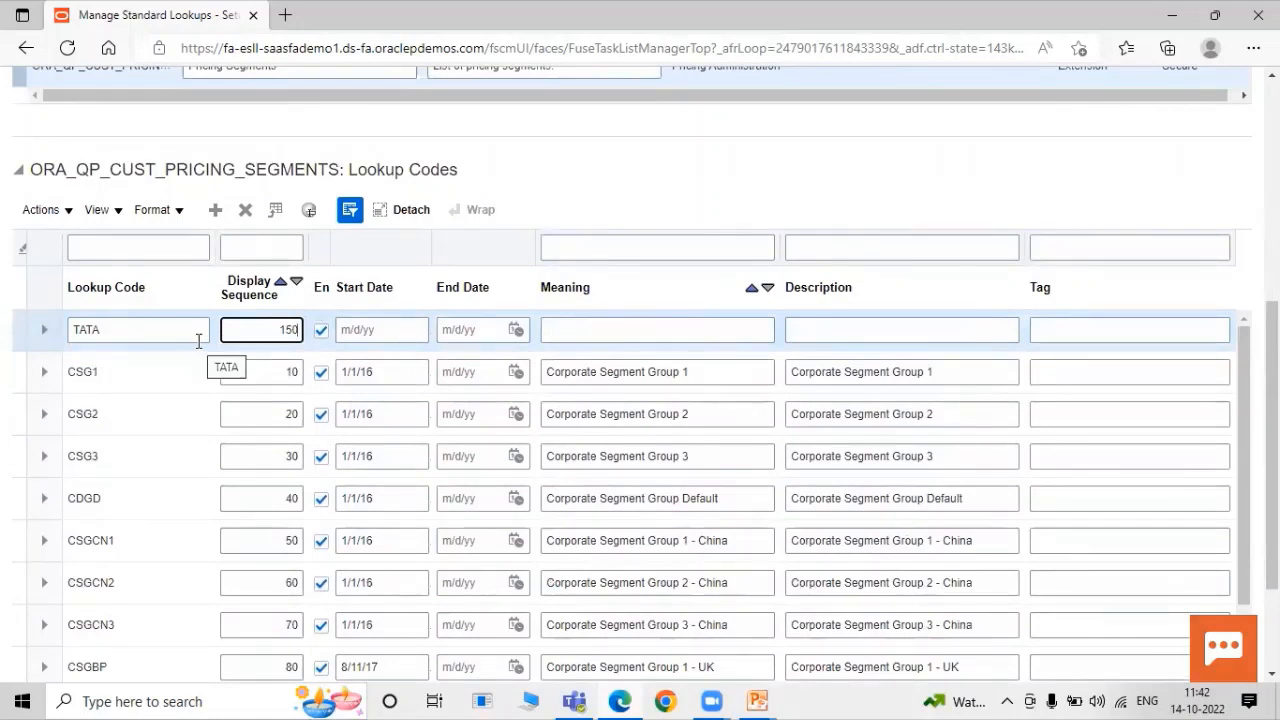
Set the start date of the TATA lookup code to 10/14/22, widening the date column to reach its calendar.
click(346, 327)
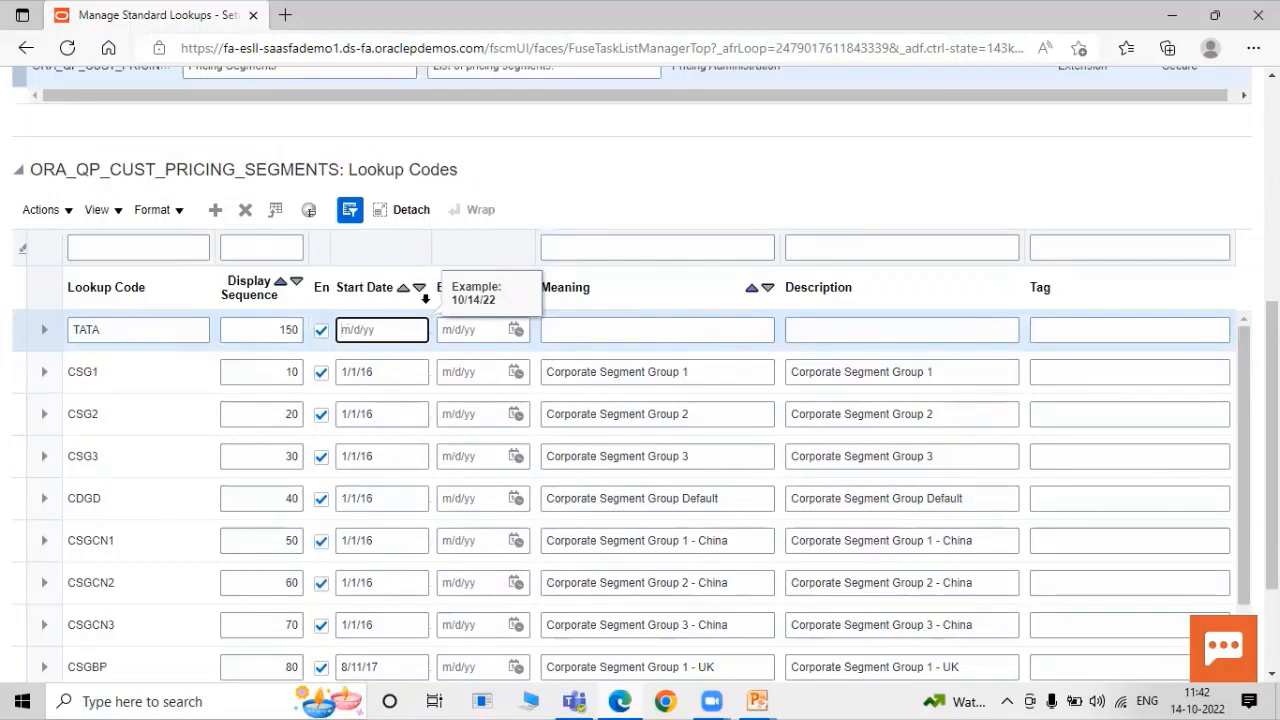
drag(433, 244, 457, 244)
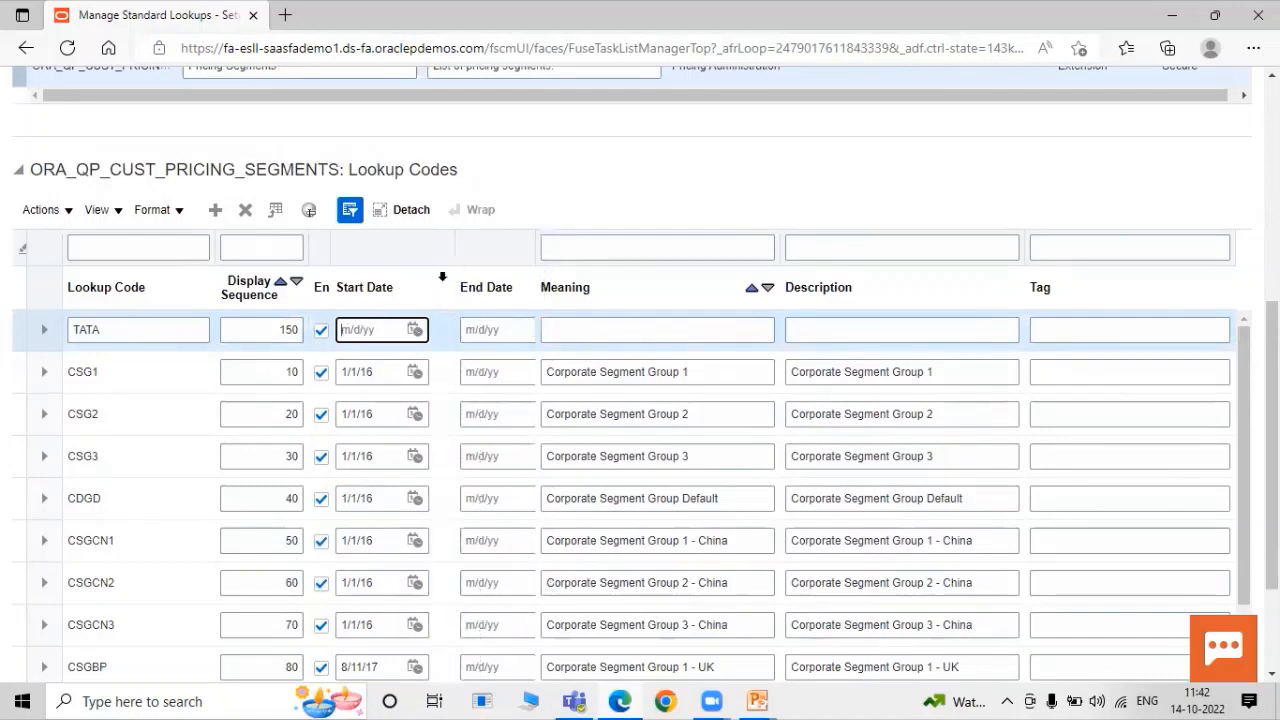
click(414, 329)
click(600, 471)
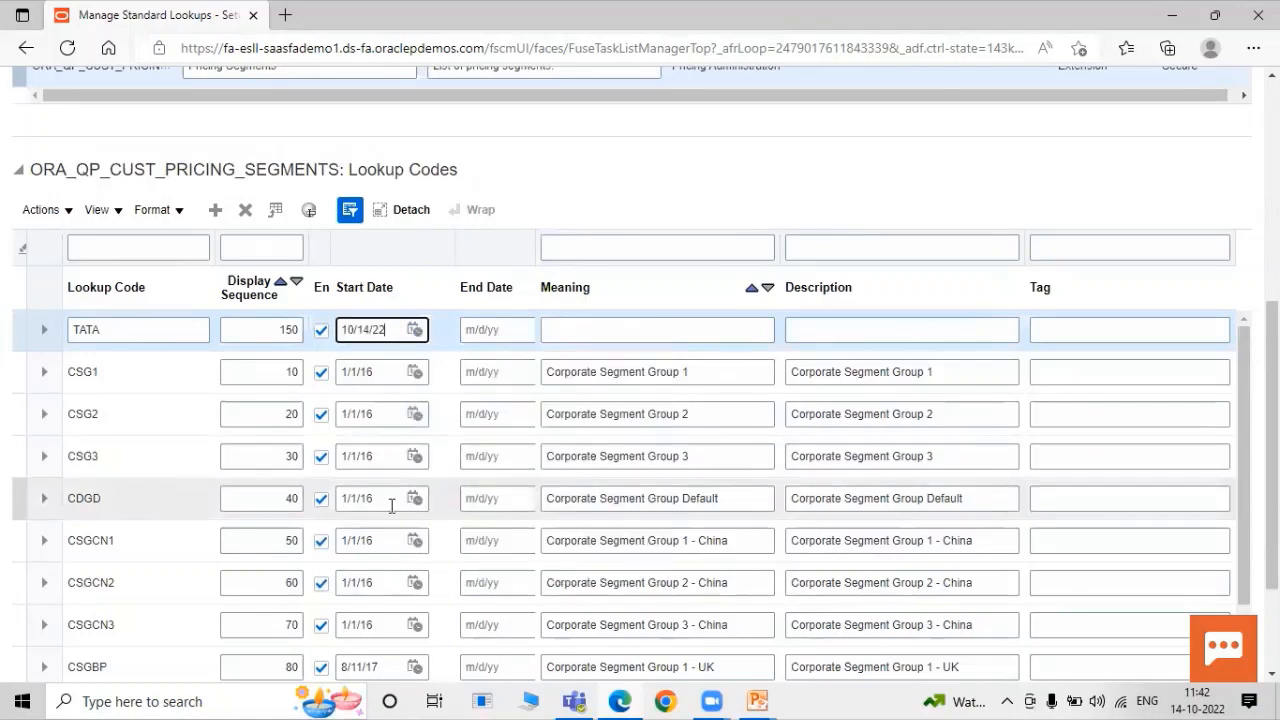
Enter TATA Pricing Segment as the meaning of the TATA lookup code and copy it into the description.
click(608, 326)
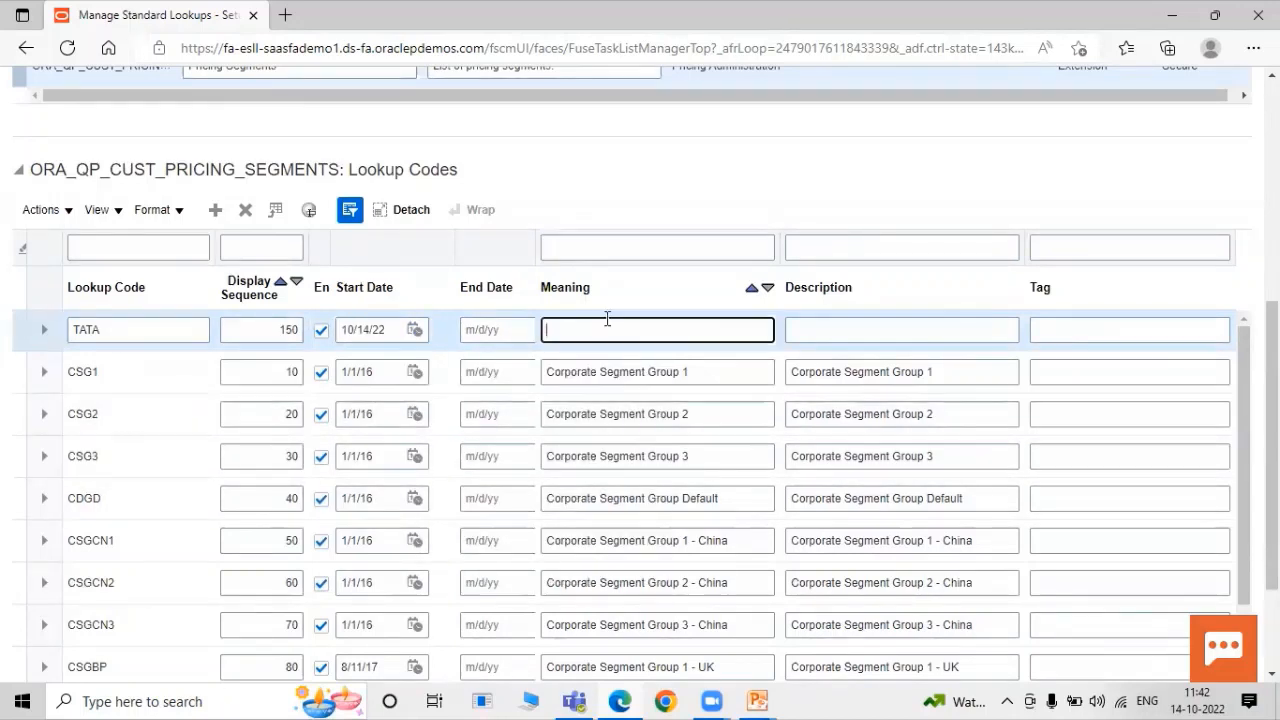
text(TATA Pricing Segment)
click(987, 339)
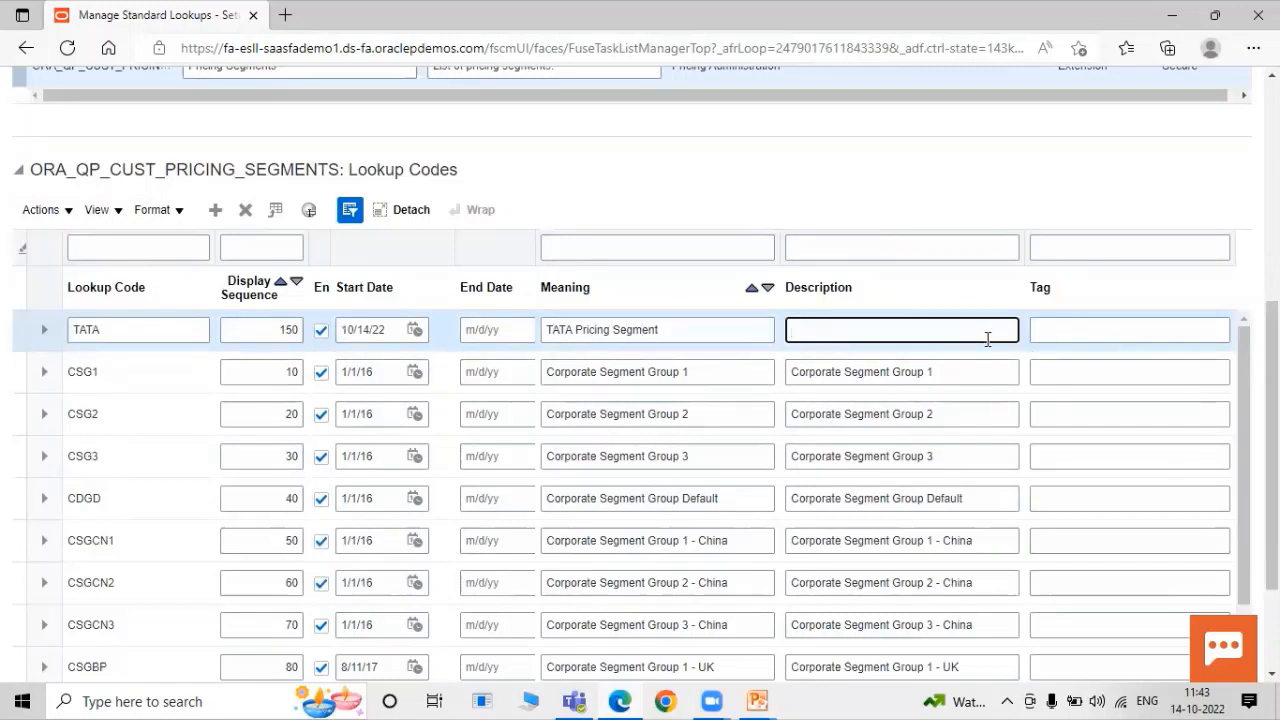
triple_click(691, 335)
key(ctrl+c)
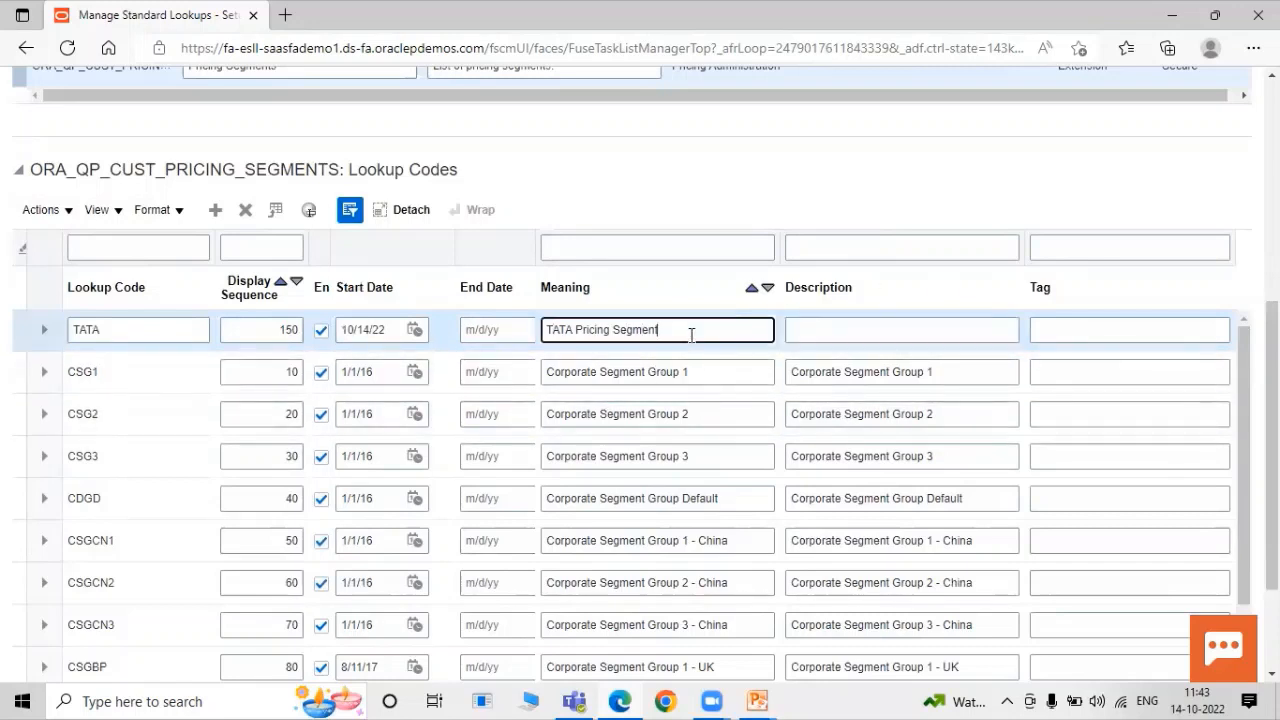
click(931, 330)
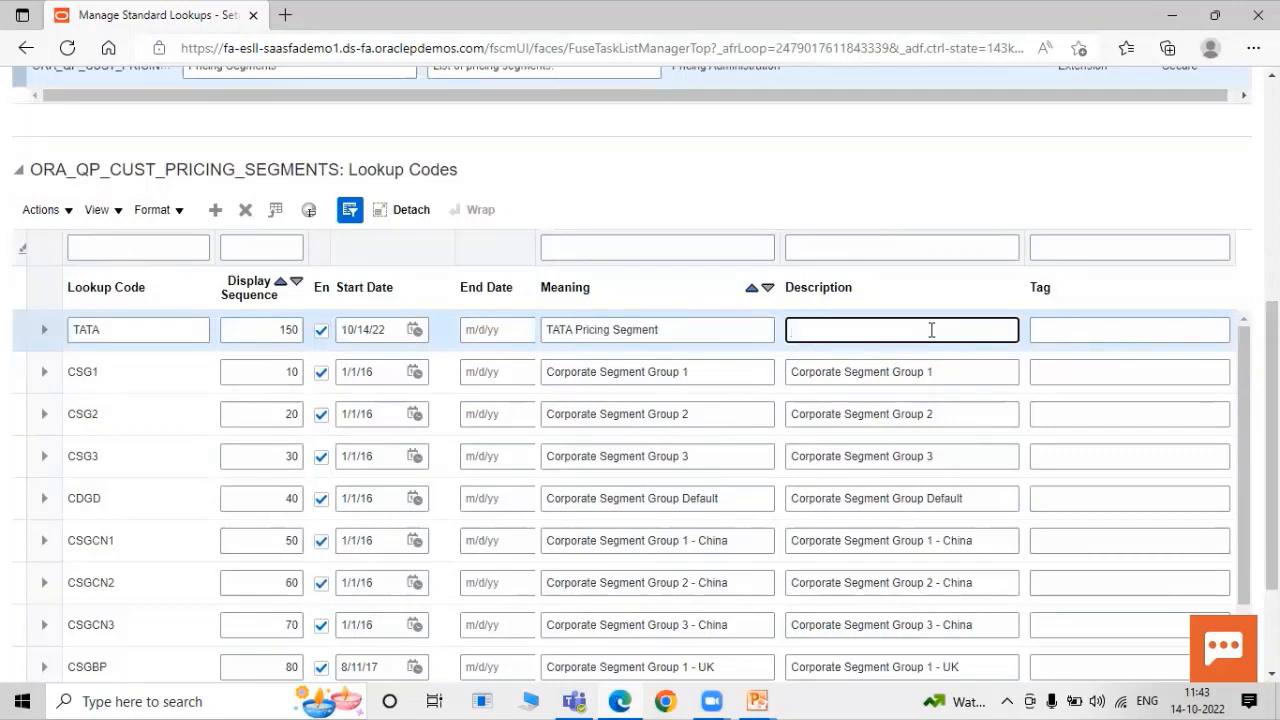
key(ctrl+v)
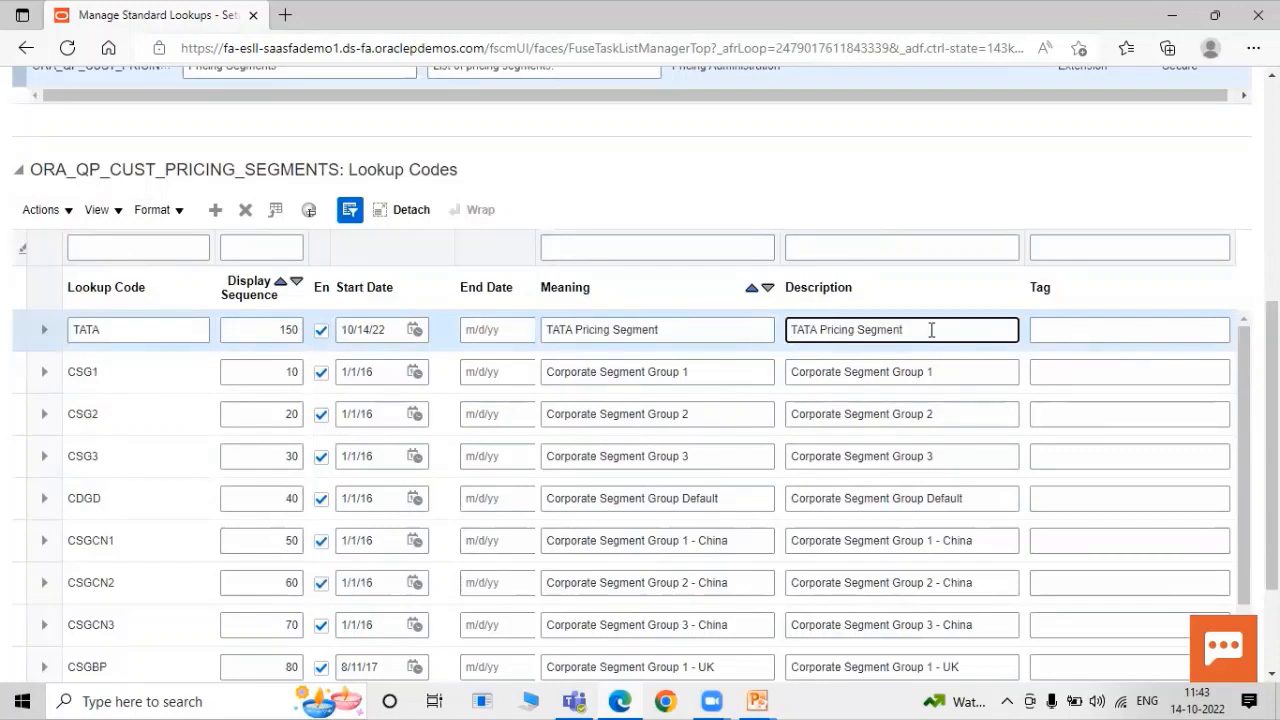
Save and close the standard lookups, and leave the setup task search.
scroll(849, 407, up, 5)
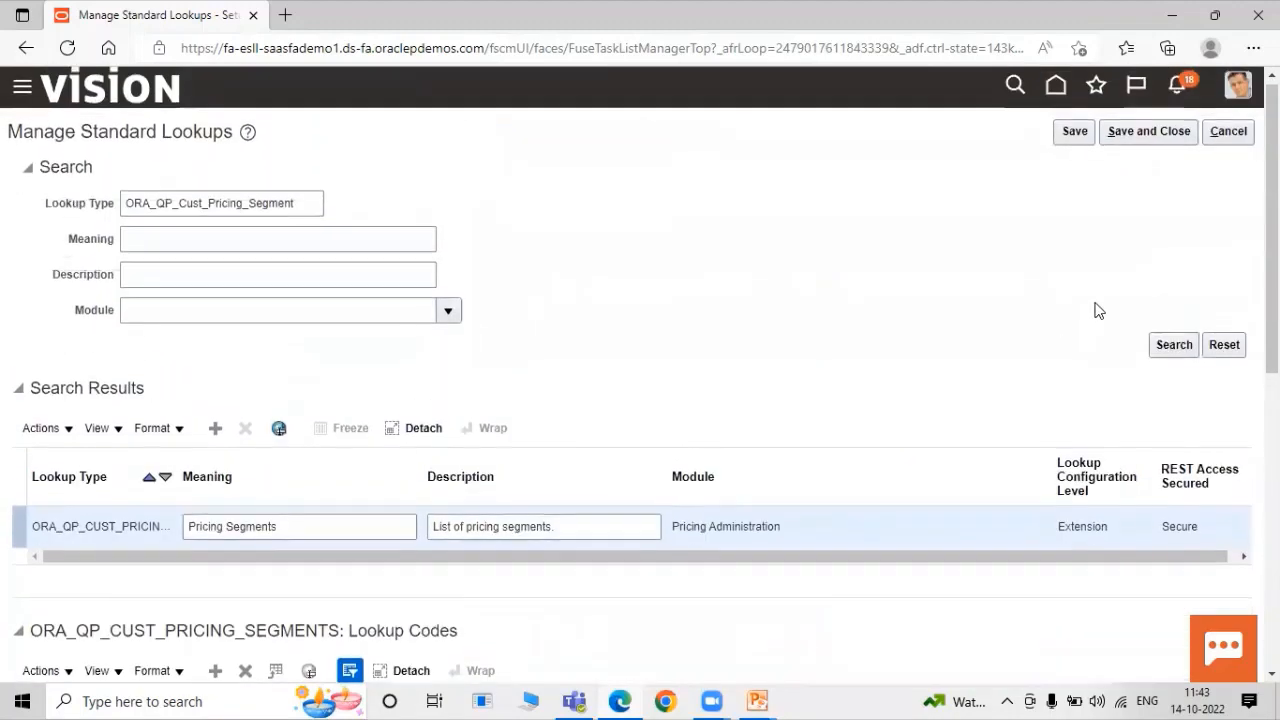
click(1128, 137)
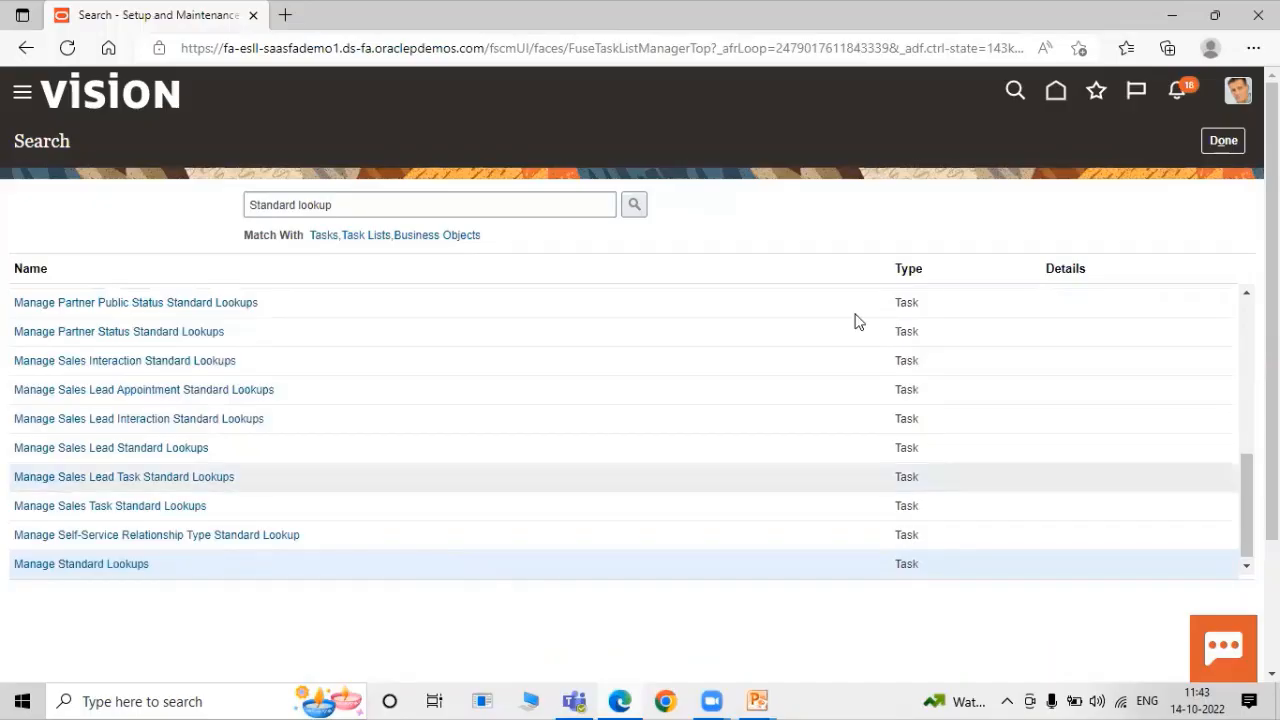
click(1223, 140)
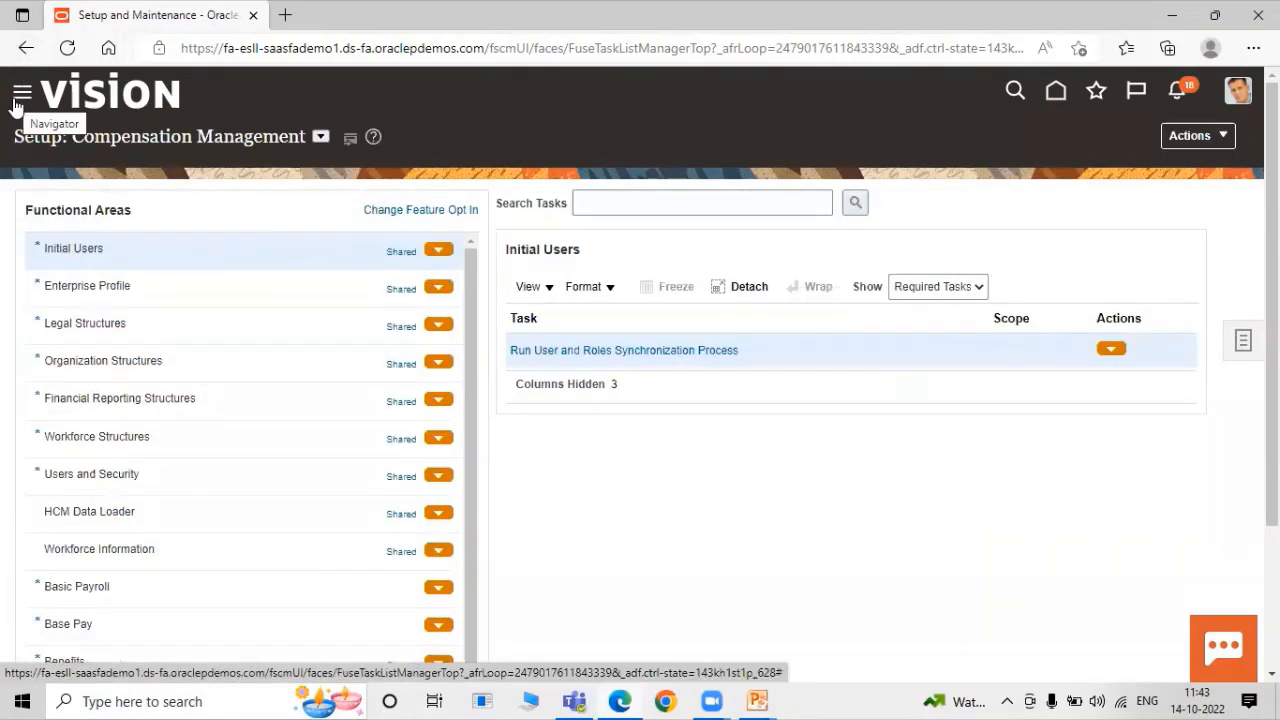
Go to Pricing Administration under Order Management and display its list of pricing tasks.
click(19, 98)
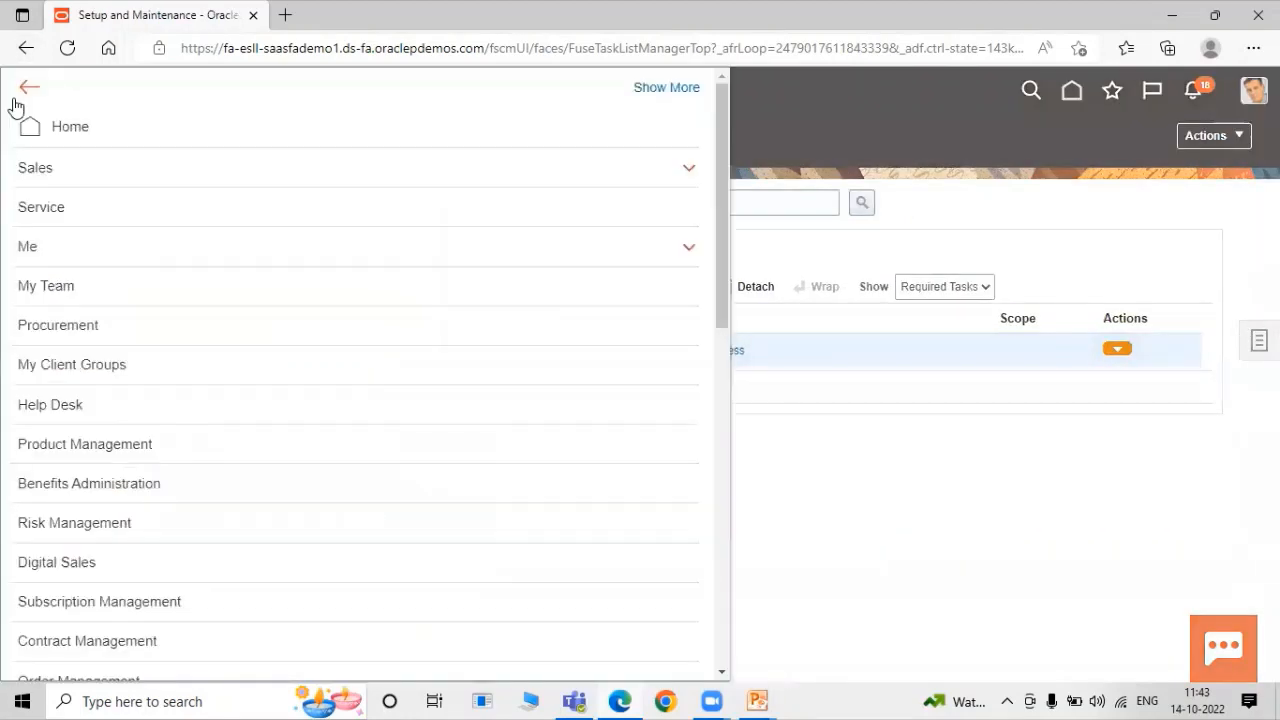
scroll(297, 380, down, 3)
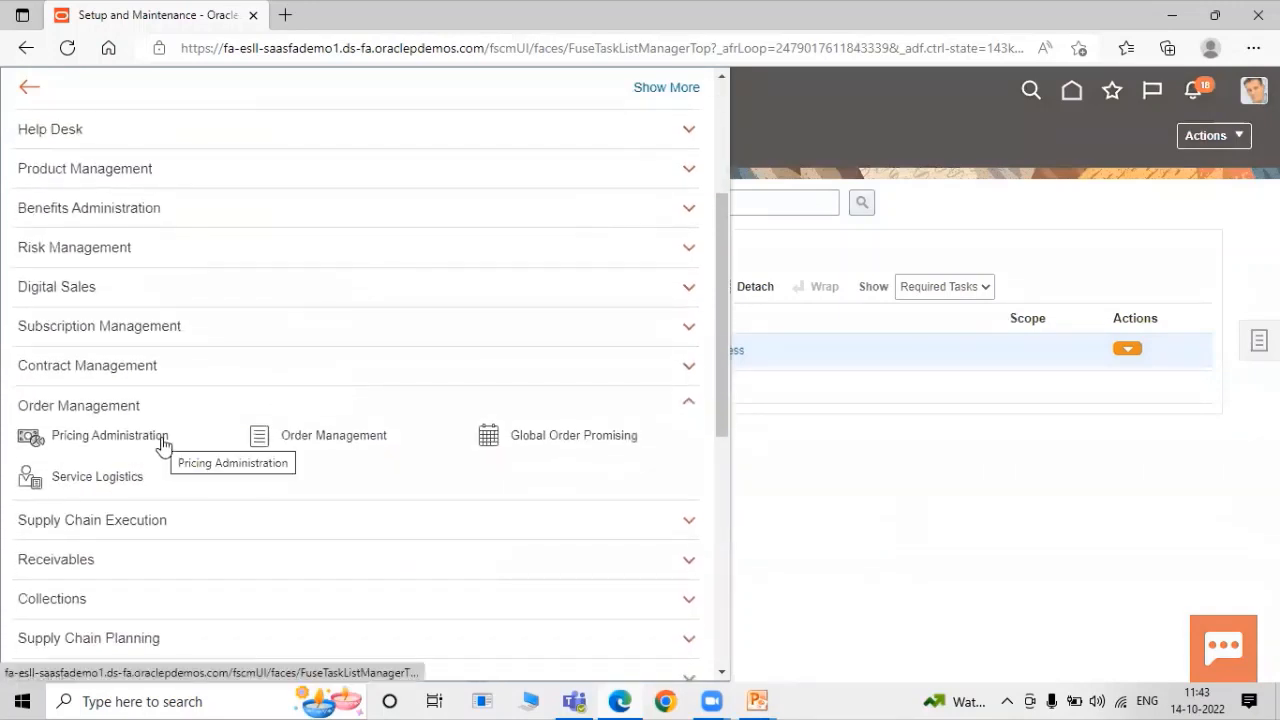
click(163, 440)
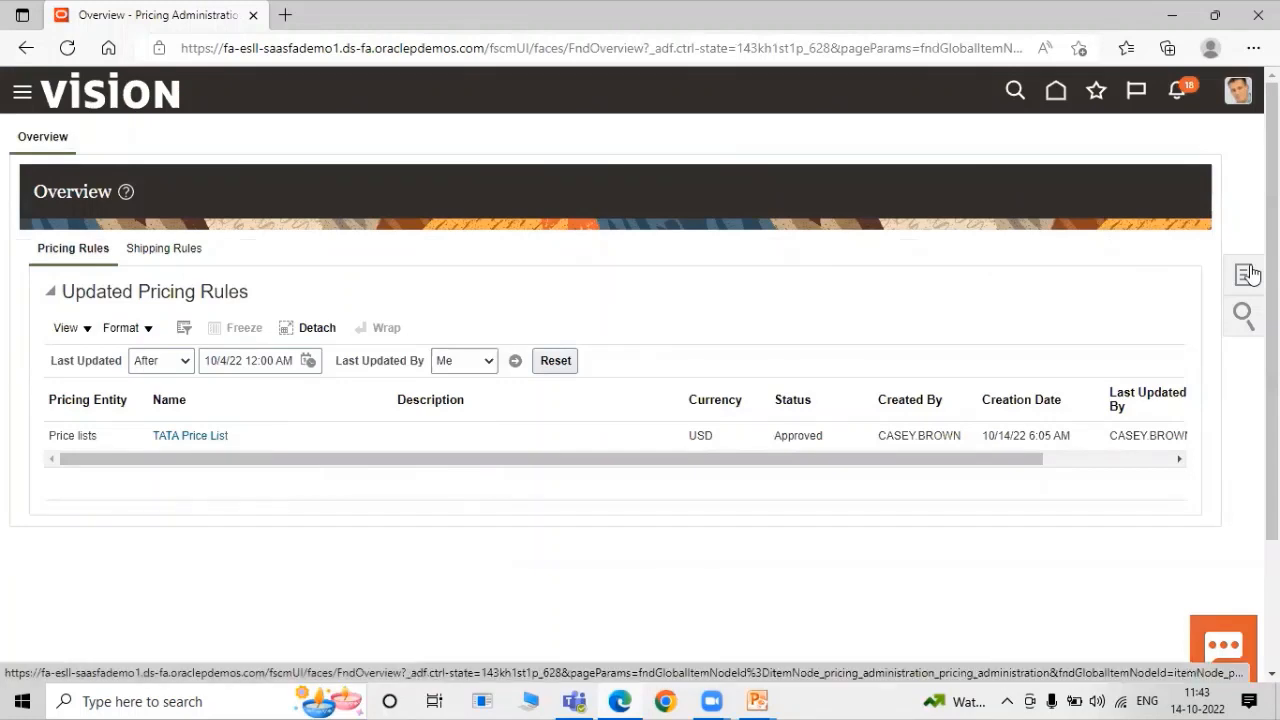
click(1249, 275)
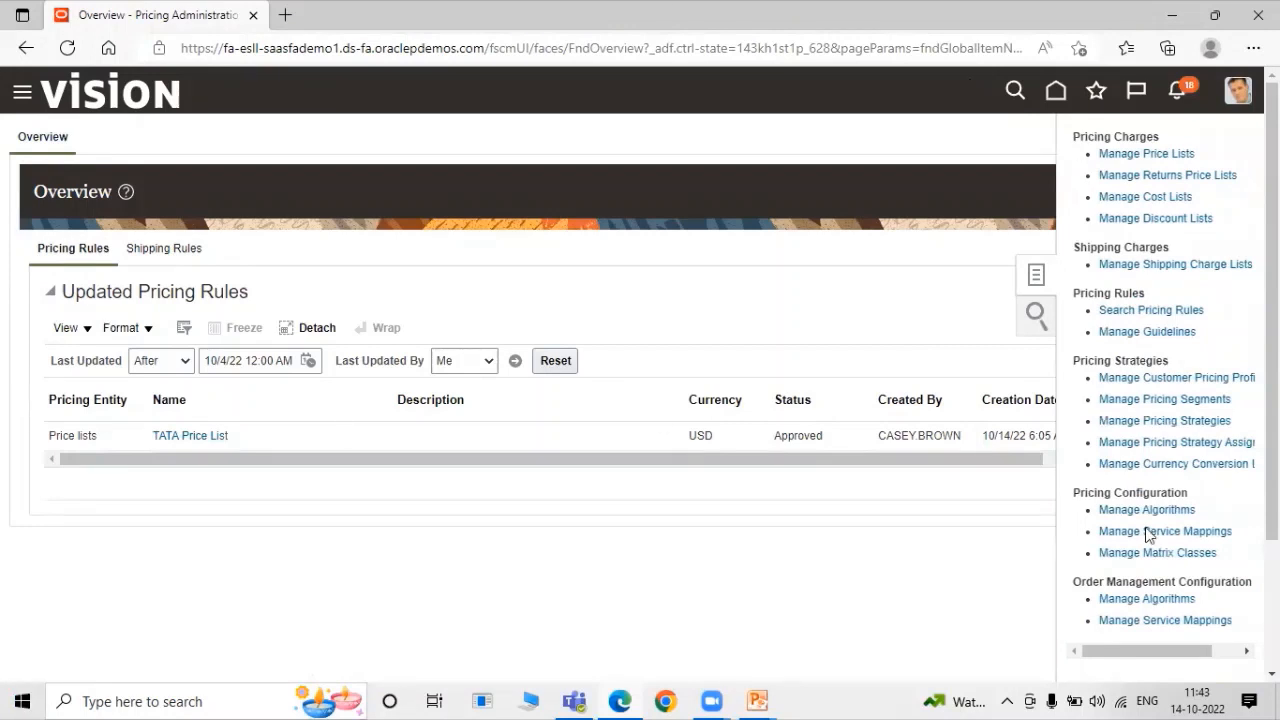
click(1036, 274)
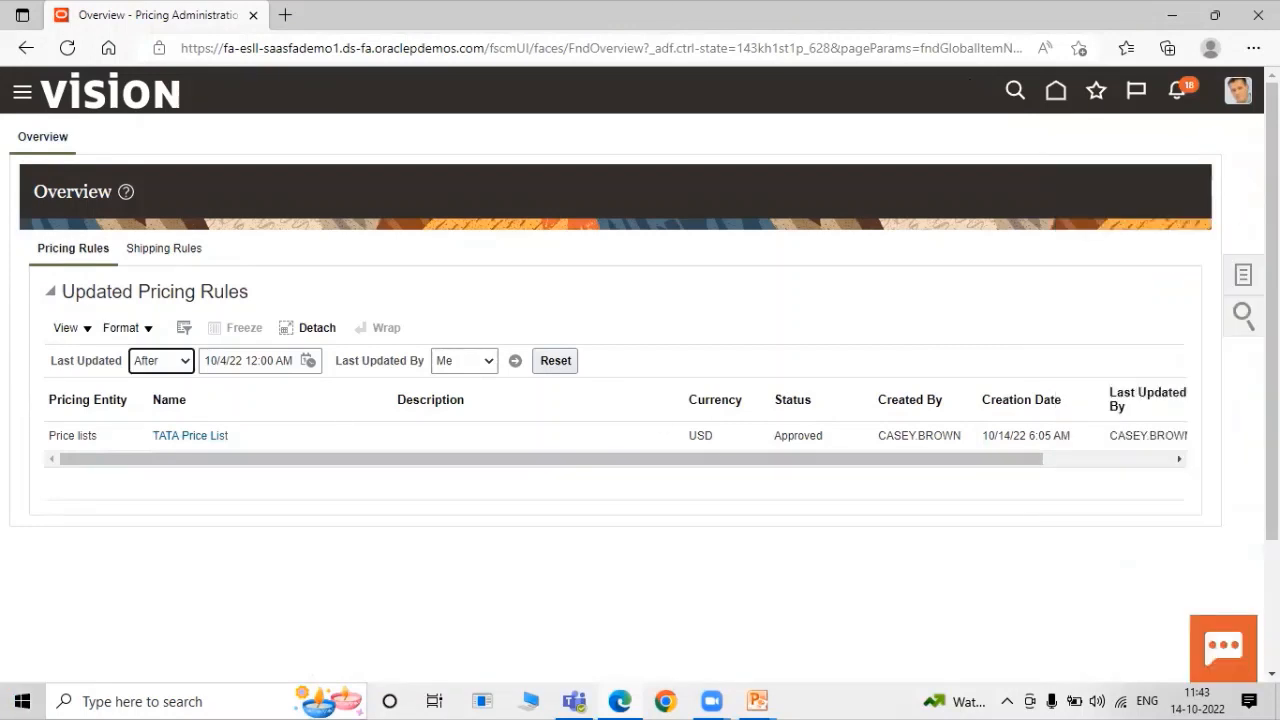
click(1242, 274)
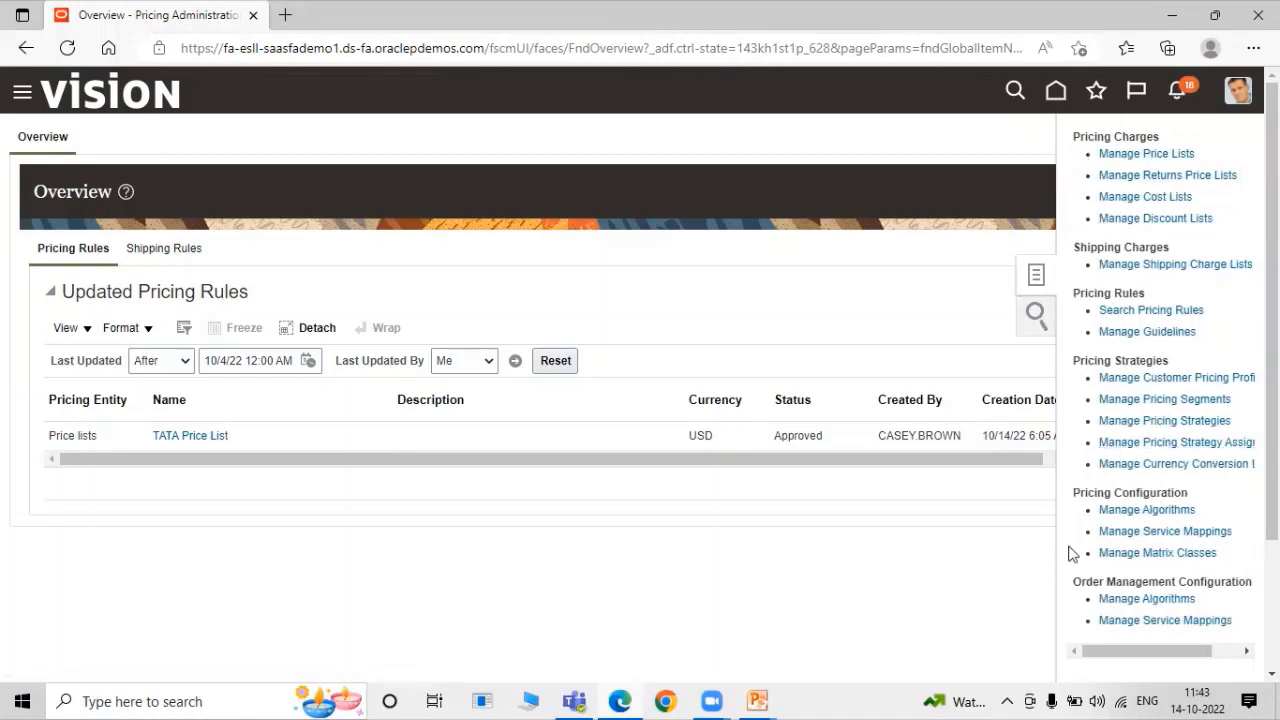
Start a new pricing strategy in Manage Pricing Strategies and name it TATA Pricing Strategy.
click(1199, 420)
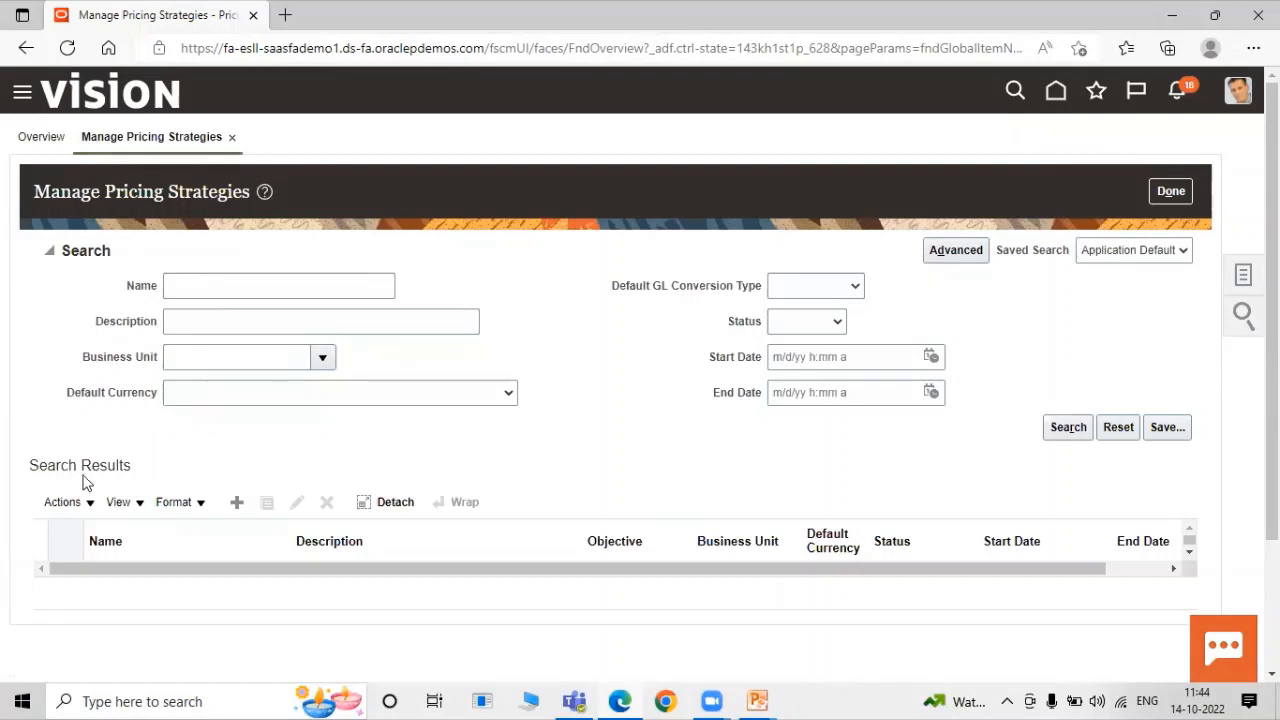
click(234, 503)
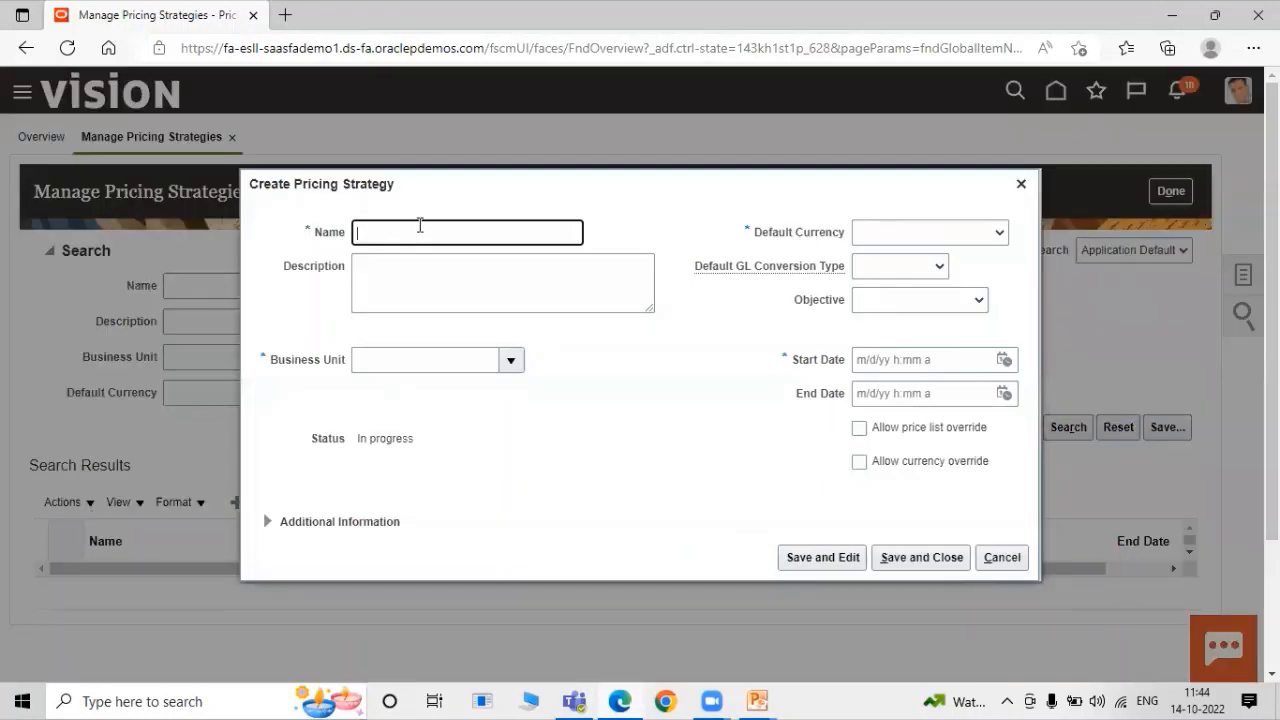
text(TATA Pr)
text(icing St)
text(re)
text(ategy)
click(655, 232)
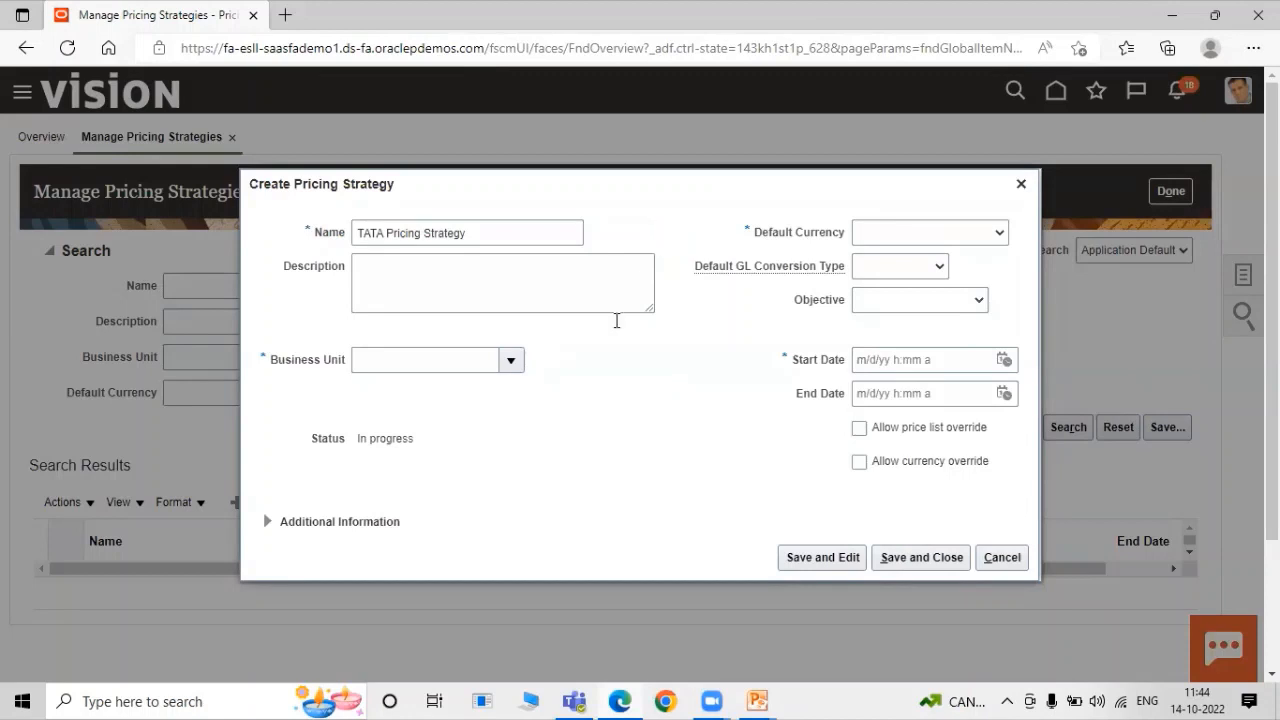
Set the new strategy's default currency to USD - US Dollar and its business unit to US1 Business Unit.
click(948, 240)
click(954, 270)
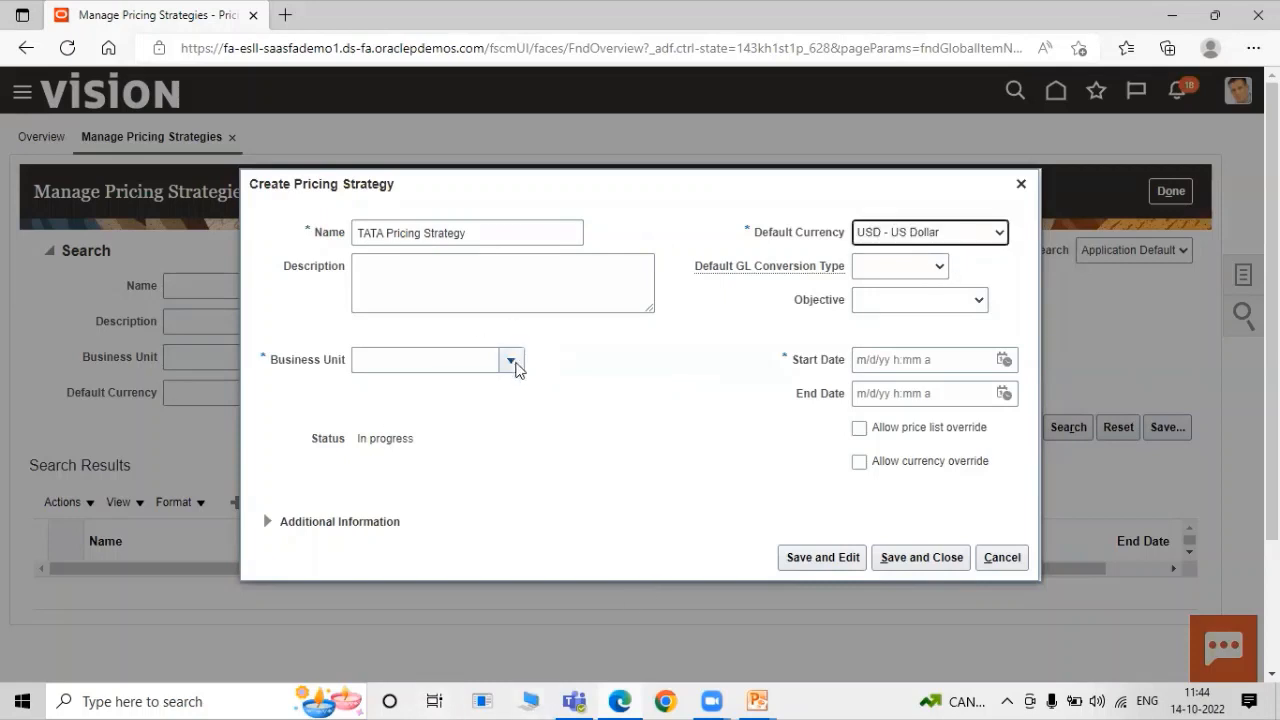
click(511, 362)
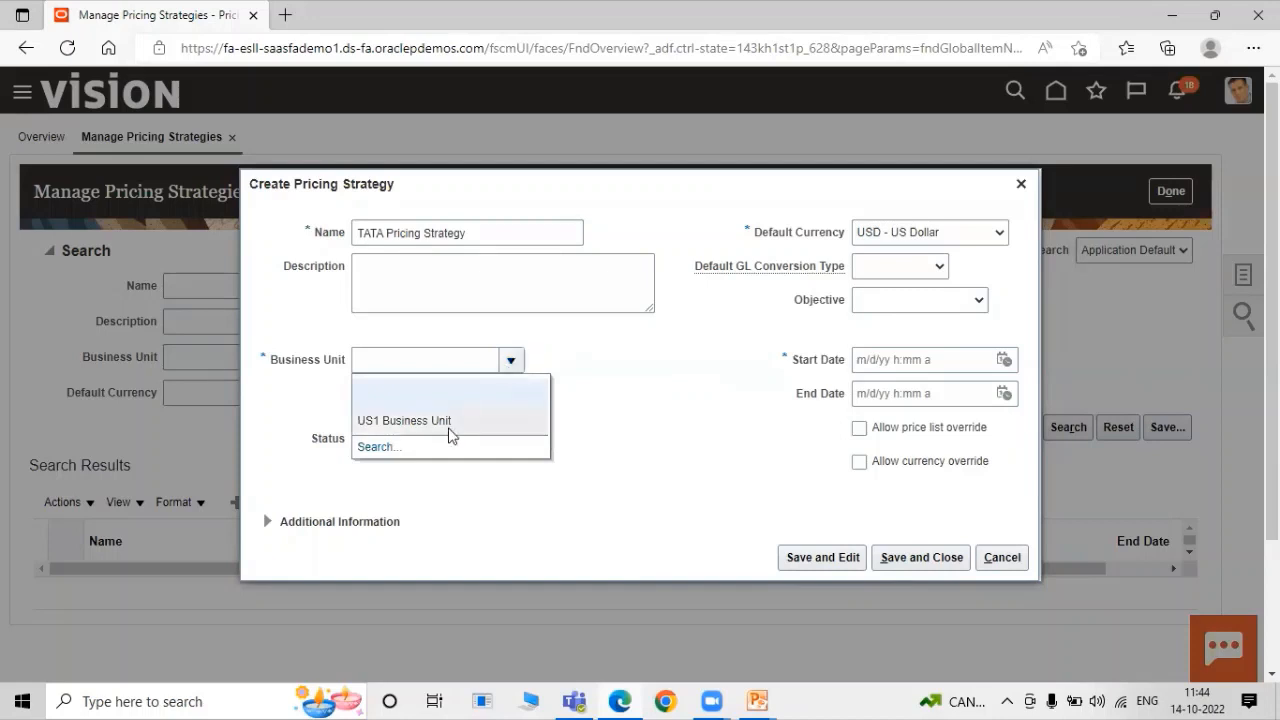
click(450, 421)
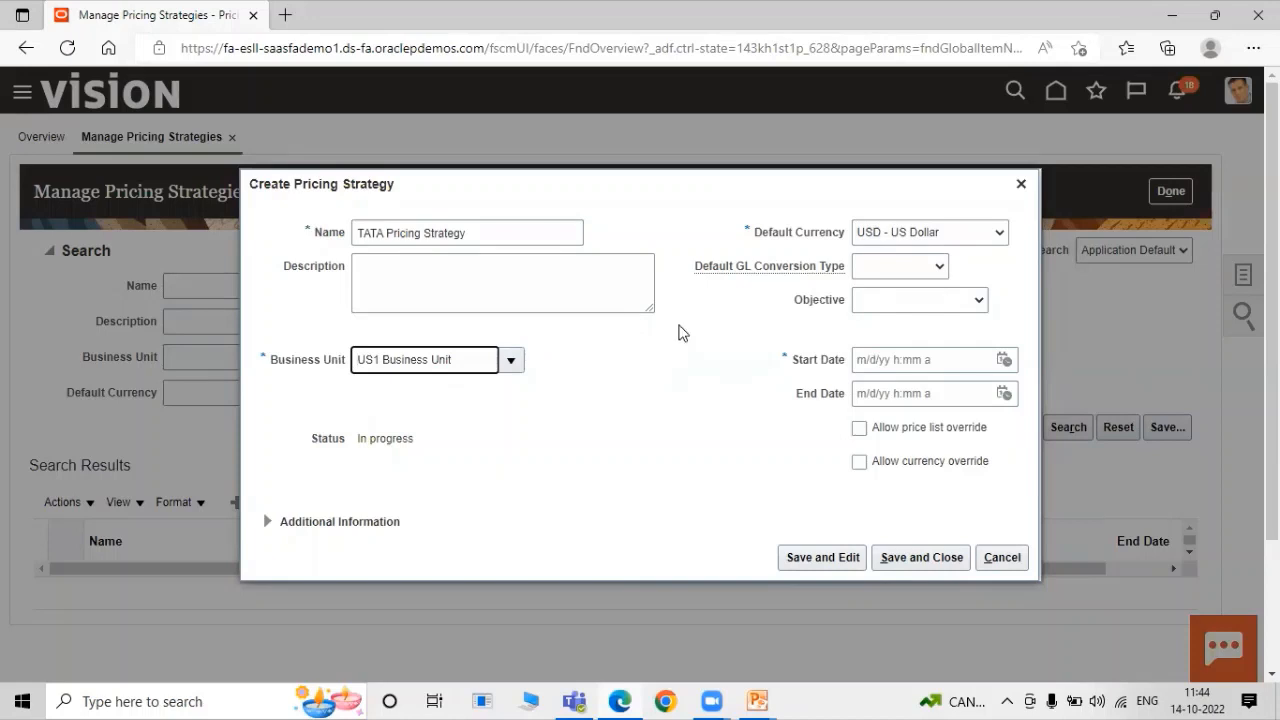
Set the strategy's start date to 10/14/22 6:14 AM, then save it and continue into editing.
click(1004, 360)
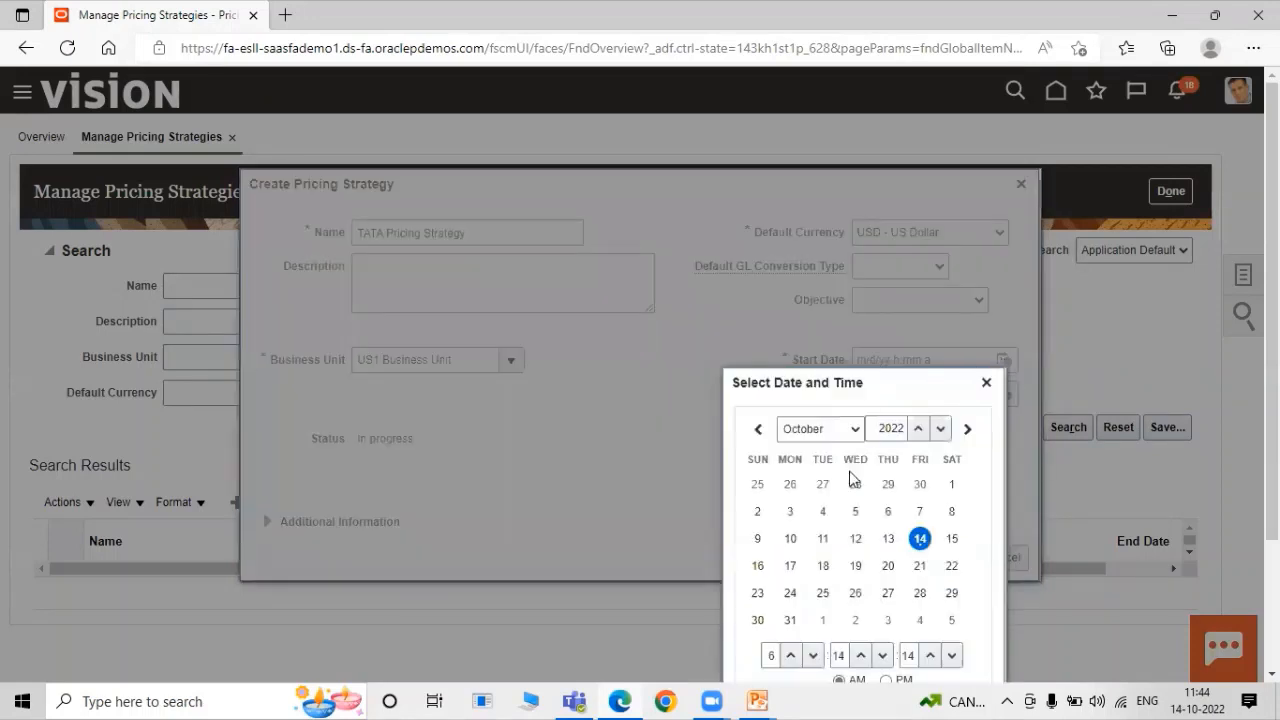
click(924, 540)
scroll(1038, 517, down, 2)
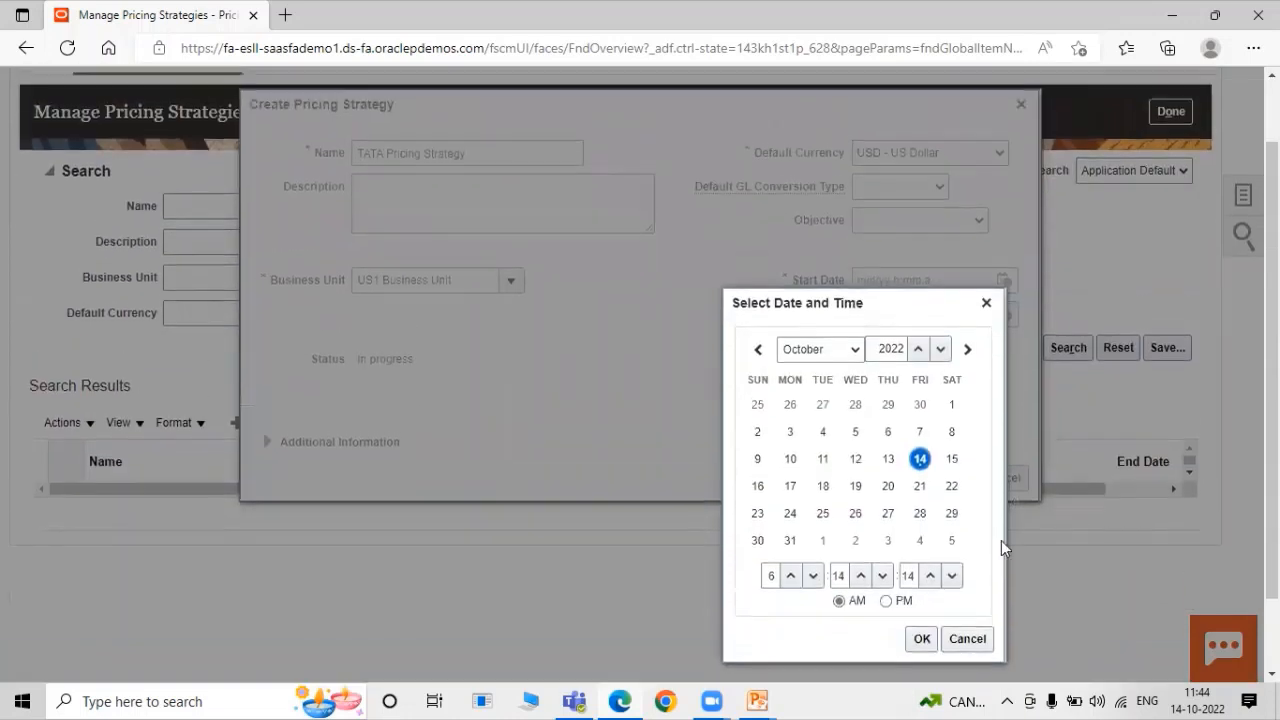
click(920, 647)
click(828, 557)
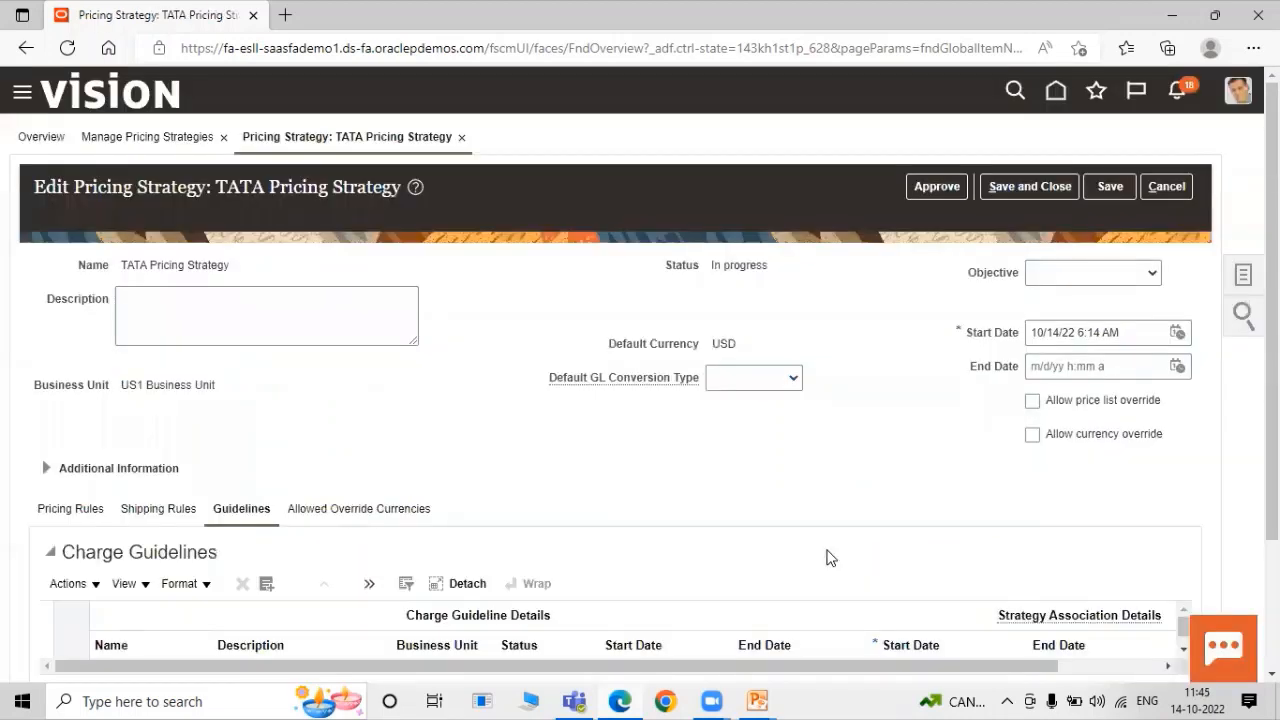
Go to the strategy's pricing rules and begin selecting a segment price list to add.
click(82, 513)
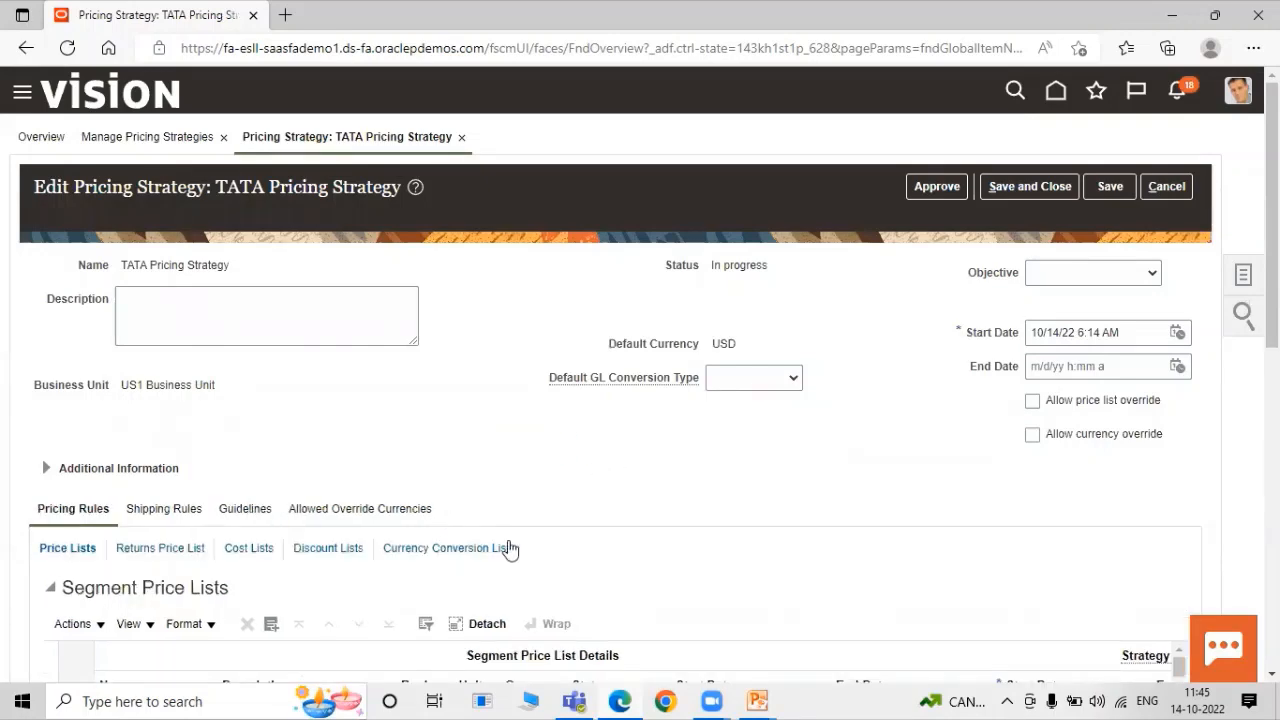
scroll(506, 546, down, 2)
scroll(476, 430, up, 2)
scroll(476, 430, down, 1)
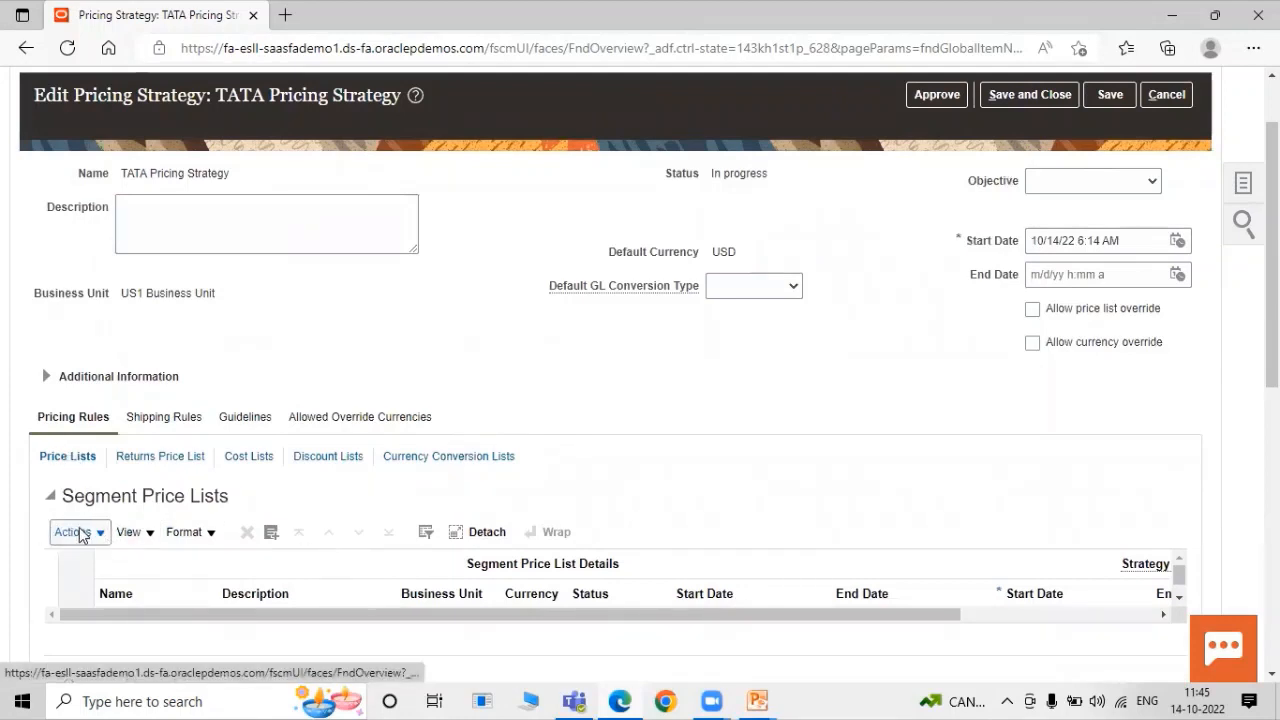
scroll(375, 460, down, 1)
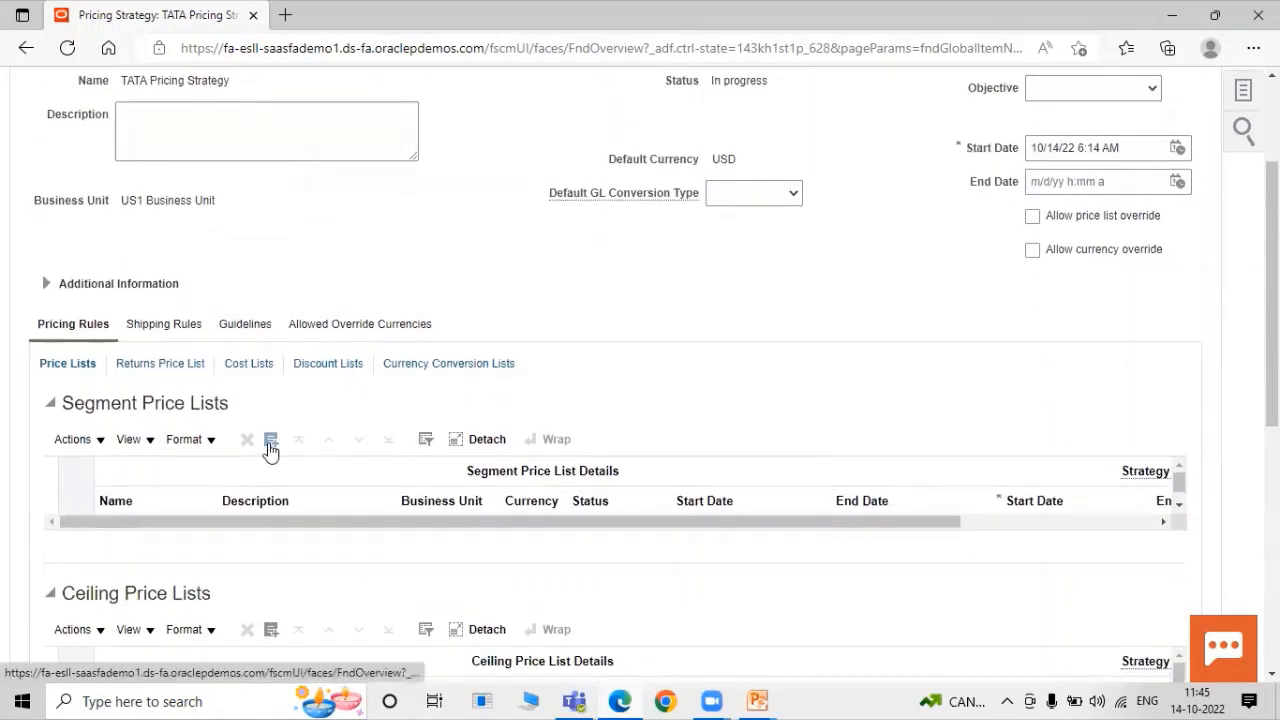
click(267, 441)
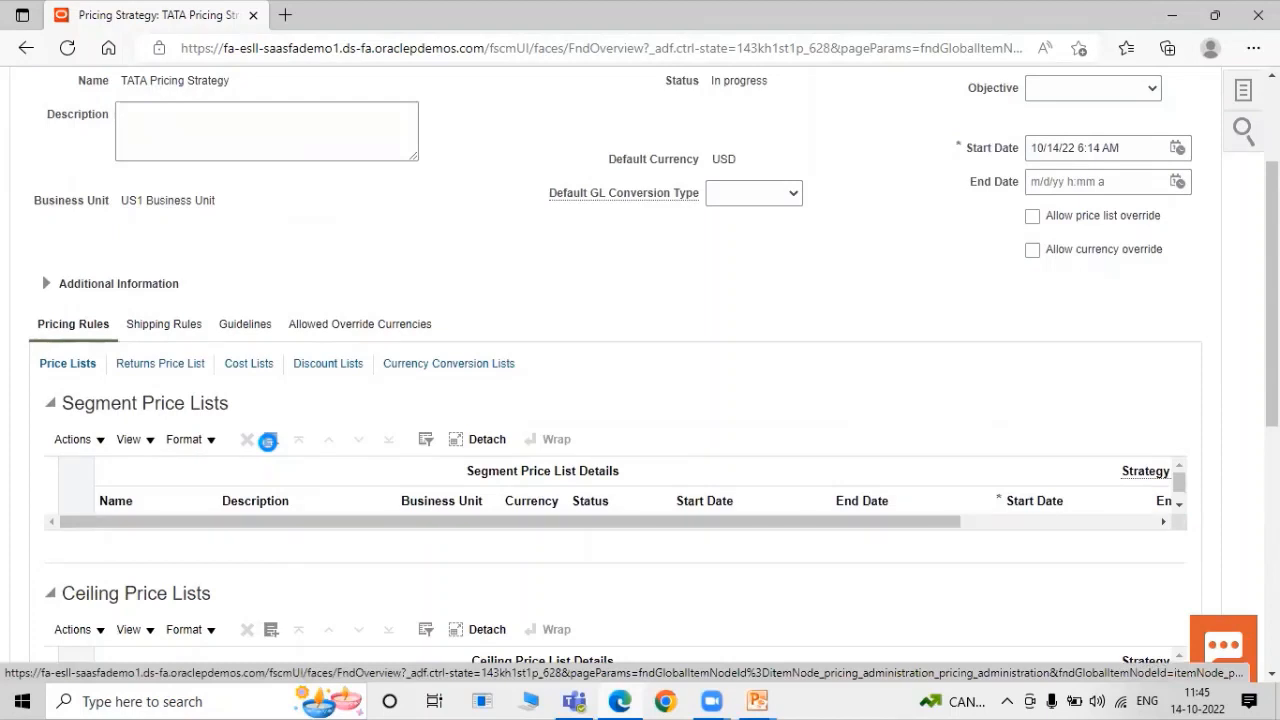
click(267, 441)
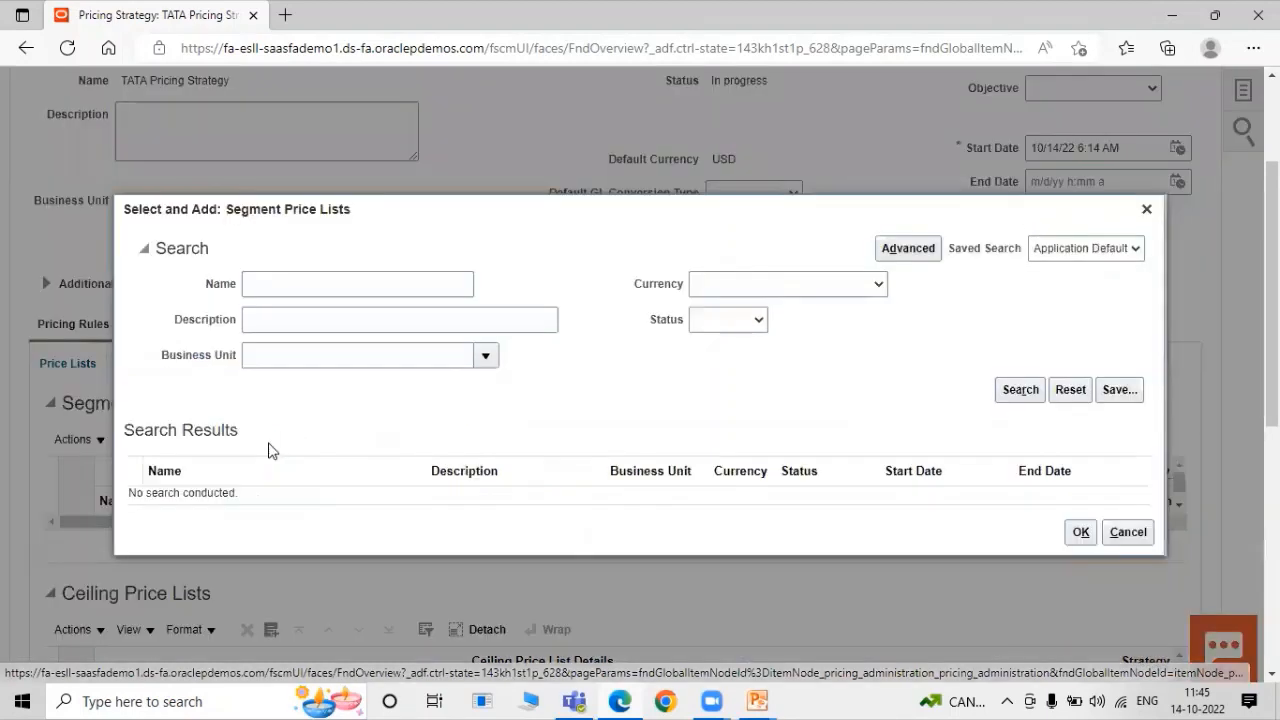
Search the segment price lists for TATA and add TATA Price List to the strategy.
click(358, 278)
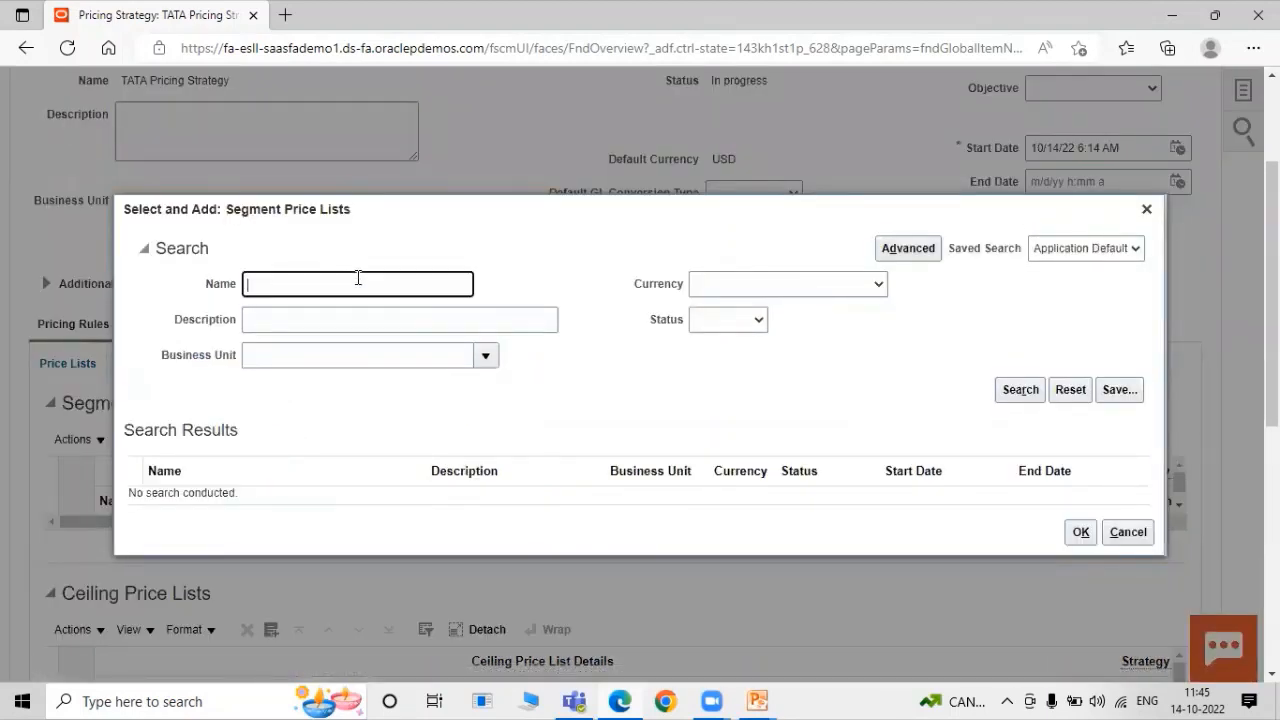
text(TATA)
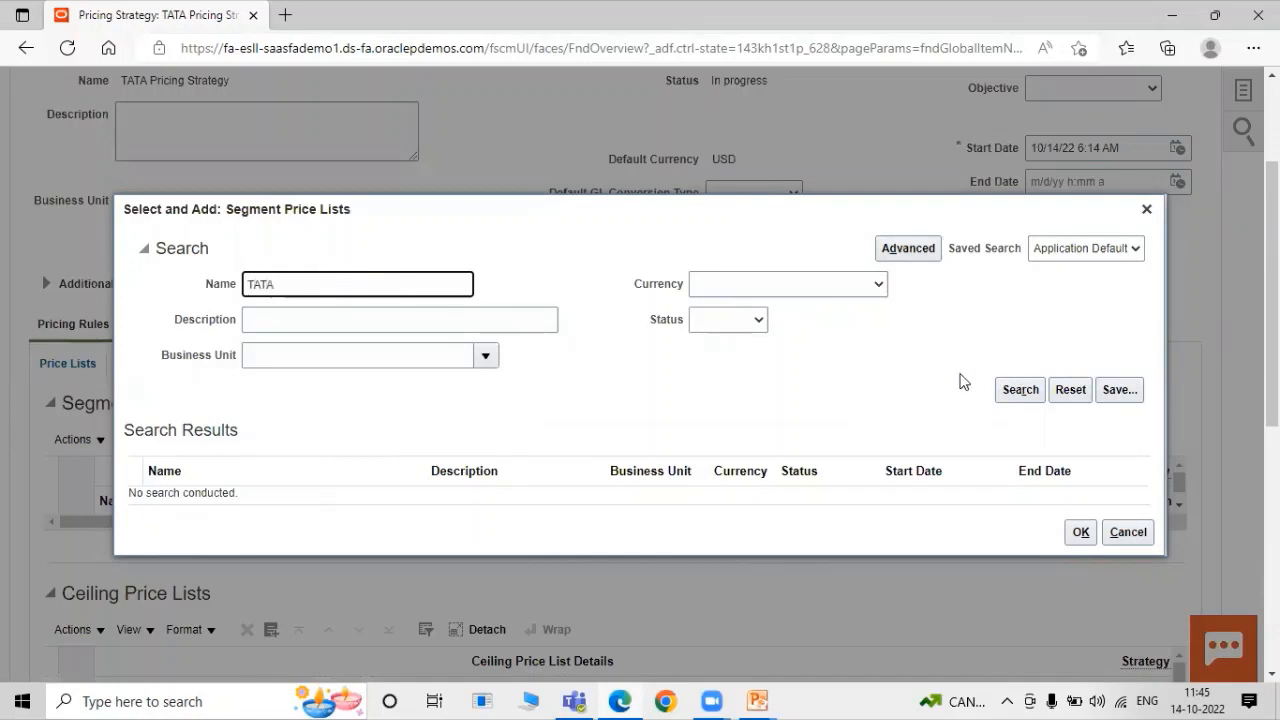
click(1012, 396)
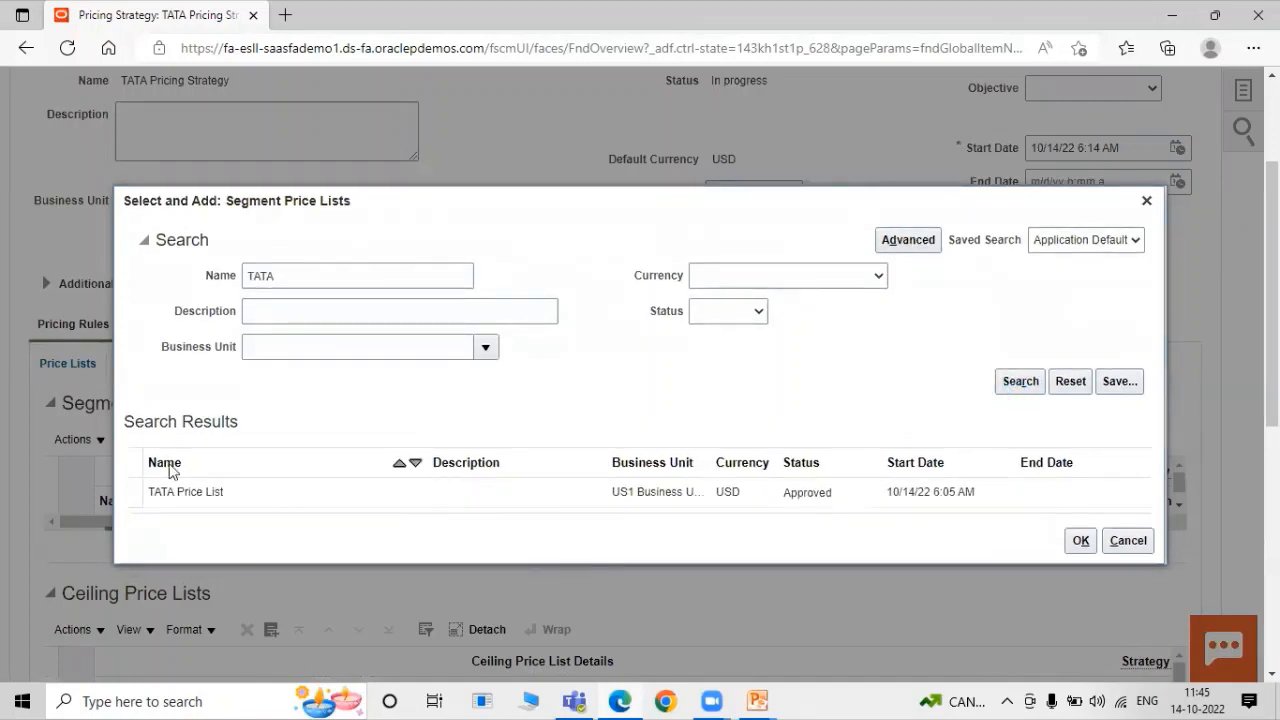
click(212, 491)
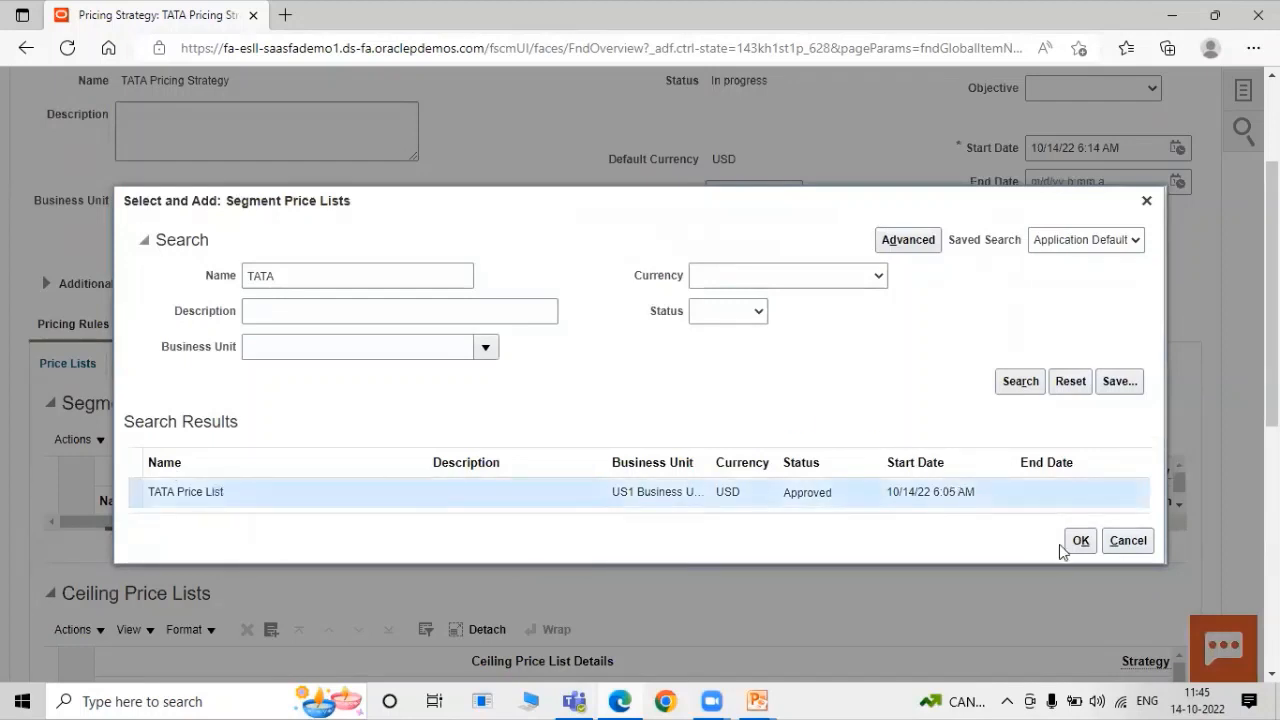
click(1090, 541)
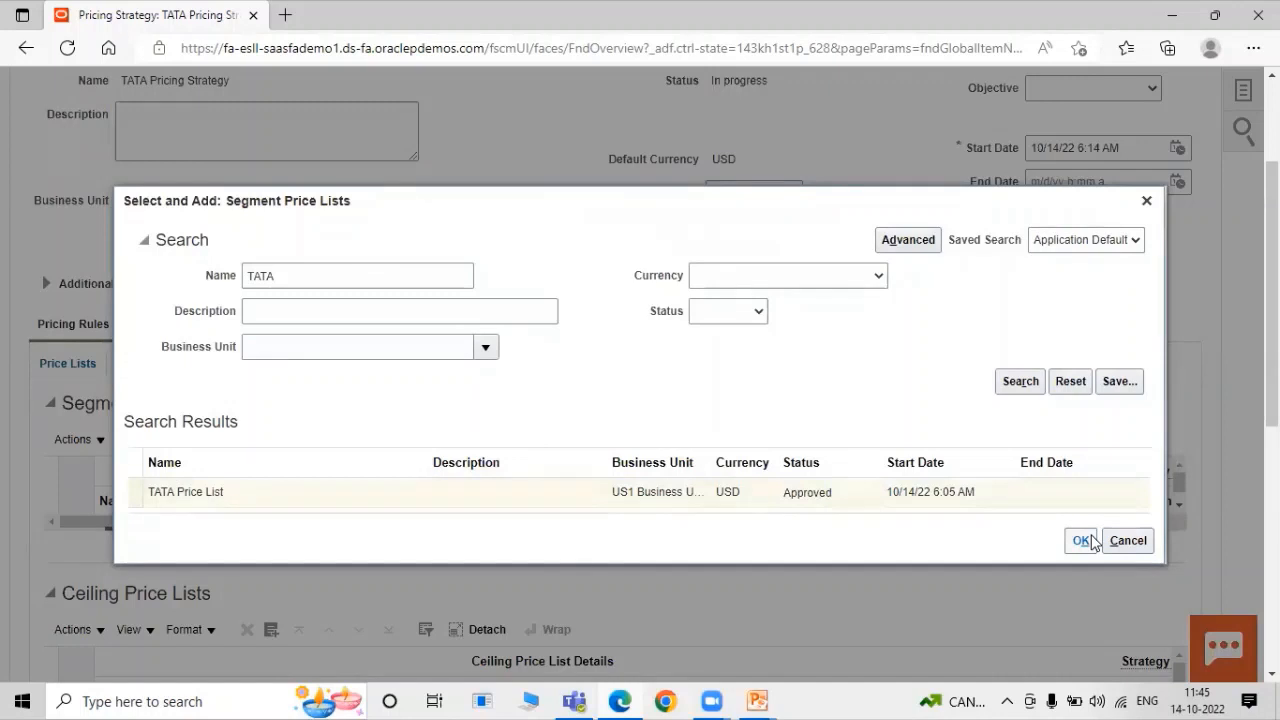
click(1093, 541)
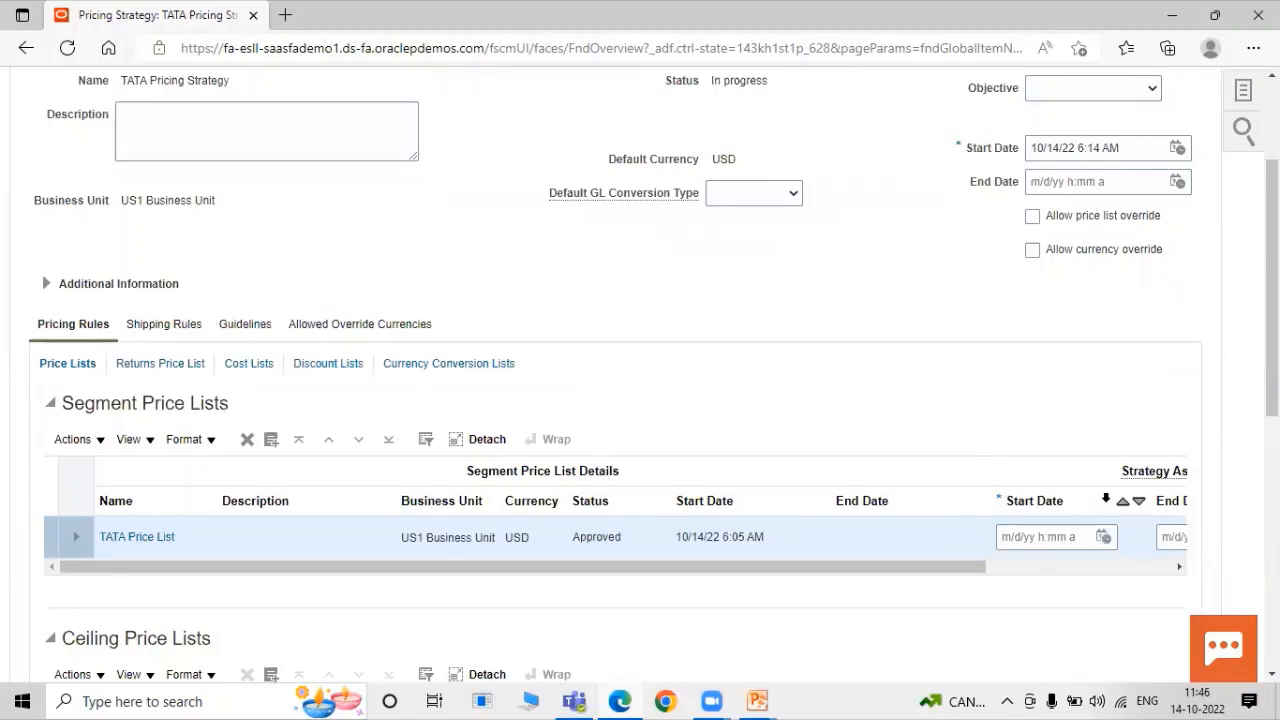
Try saving the strategy, and set the association start date of TATA Price List to 10/14/22 6:15 AM.
scroll(1000, 457, up, 3)
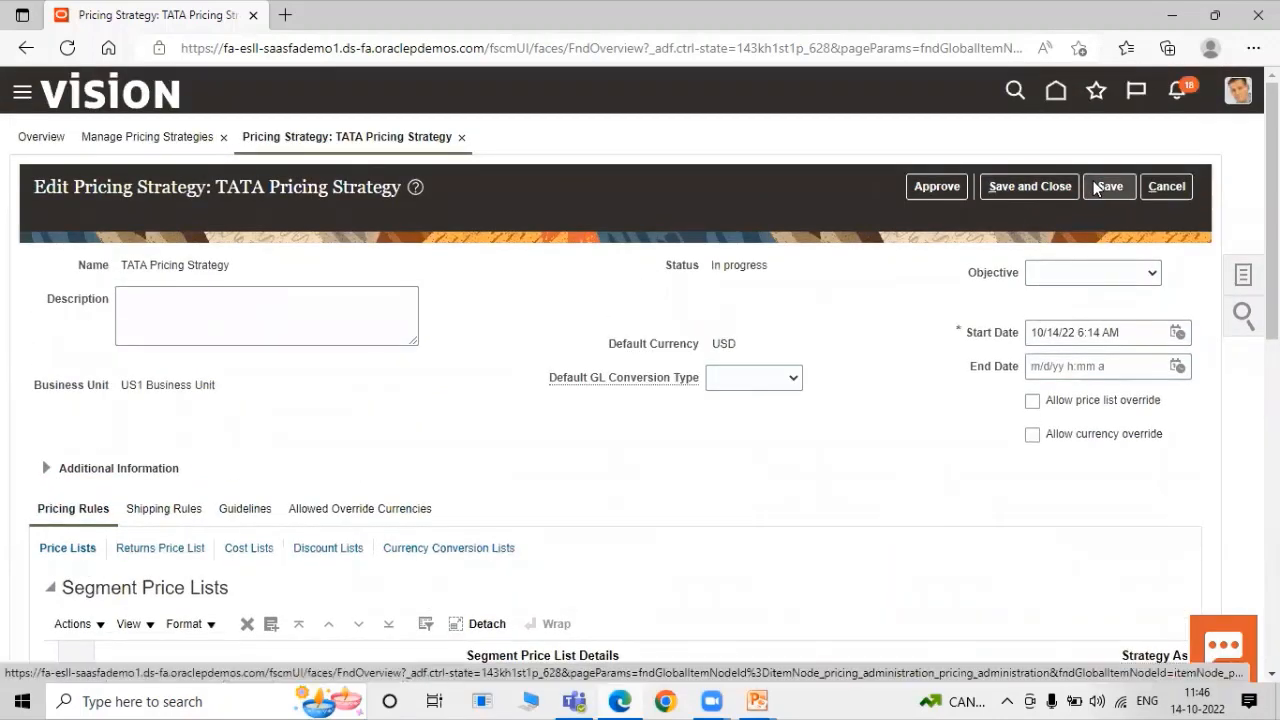
click(1108, 186)
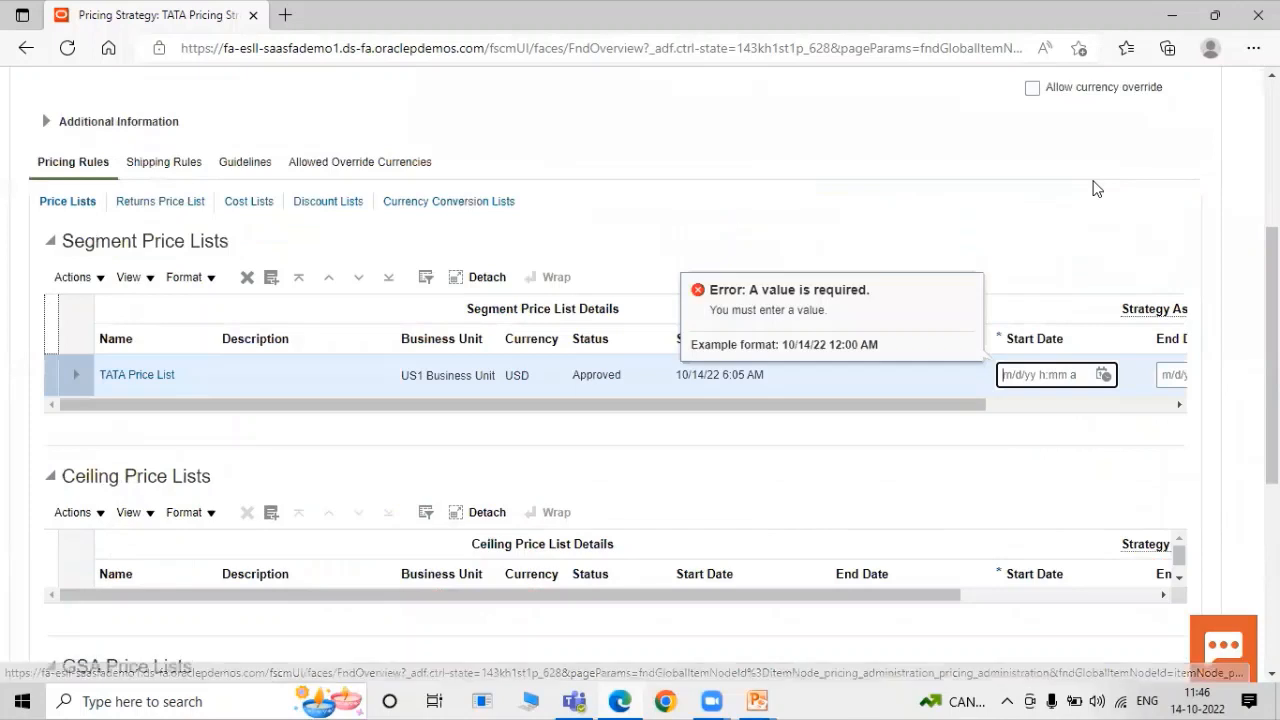
click(1103, 374)
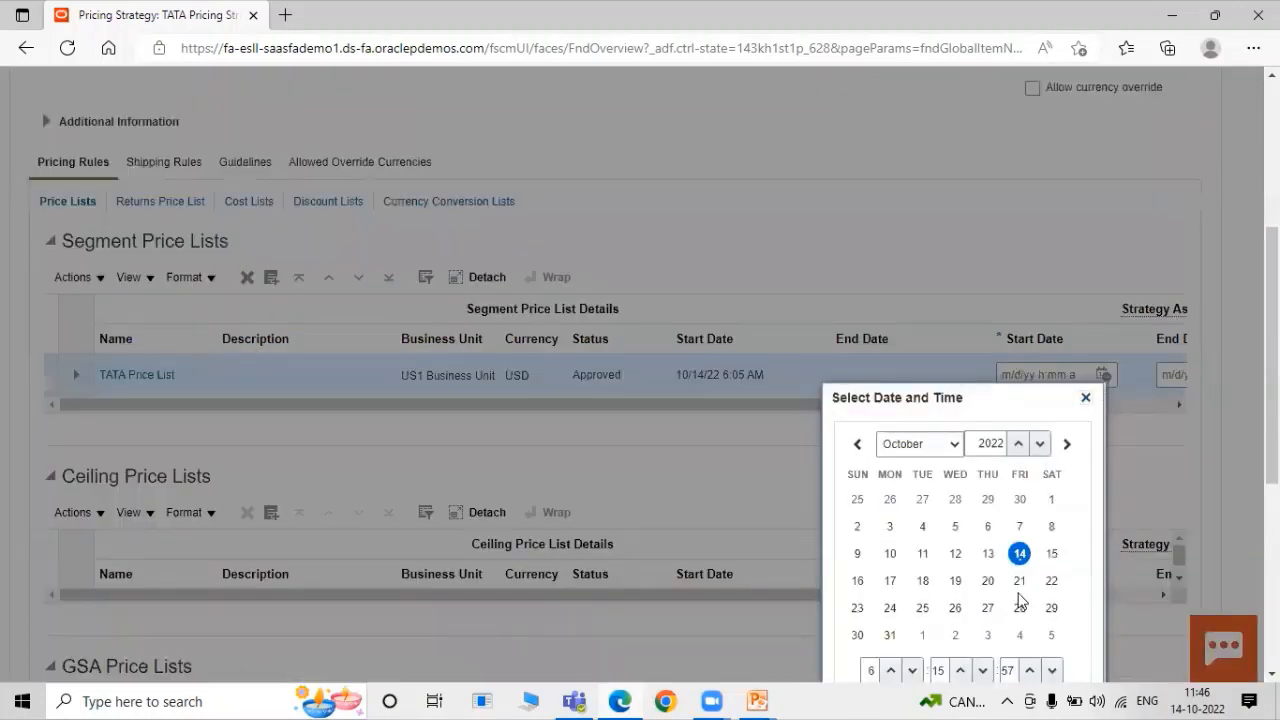
scroll(1005, 642, down, 1)
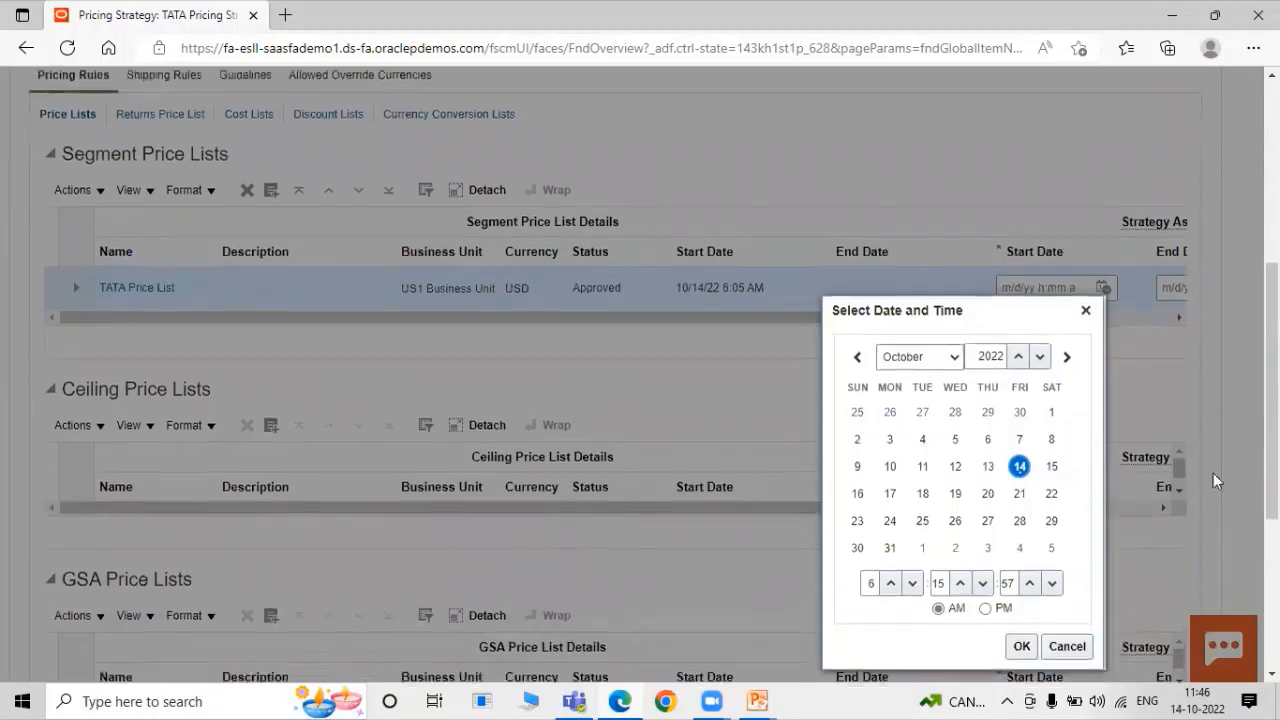
click(1030, 642)
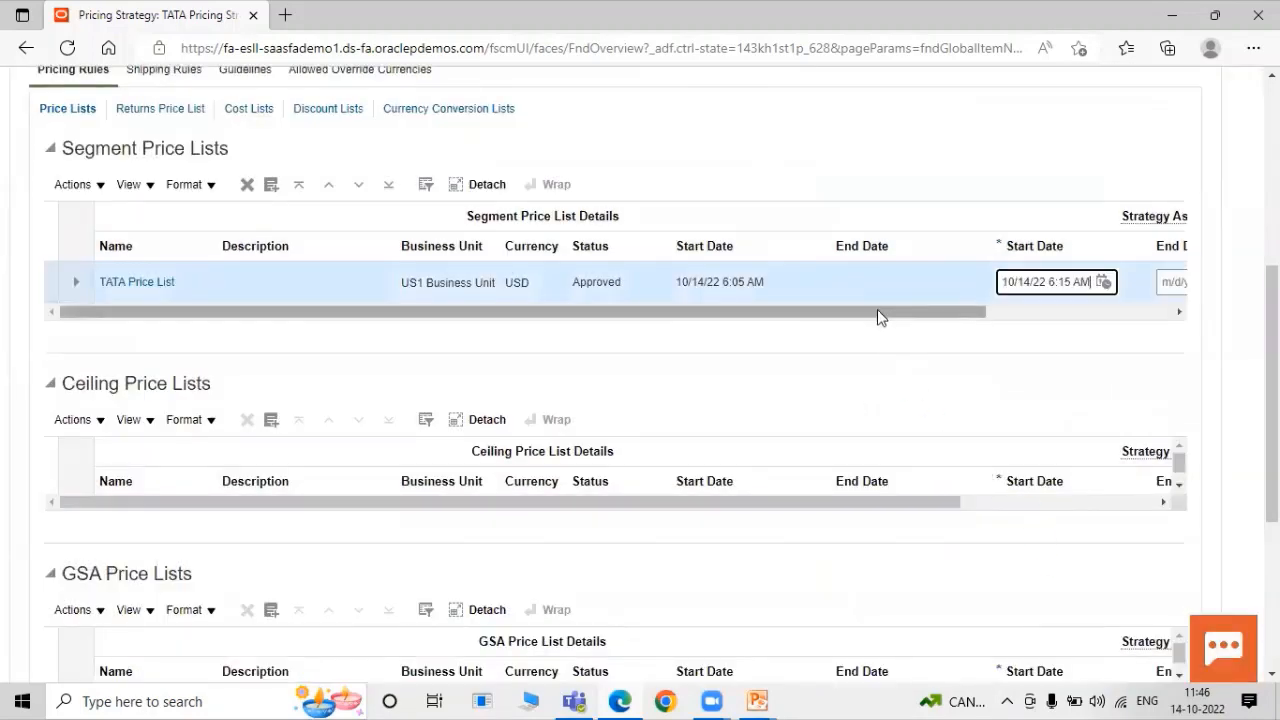
drag(877, 310, 703, 340)
Save and approve the TATA Pricing Strategy, confirming the approval, then save and close it.
scroll(1071, 423, up, 5)
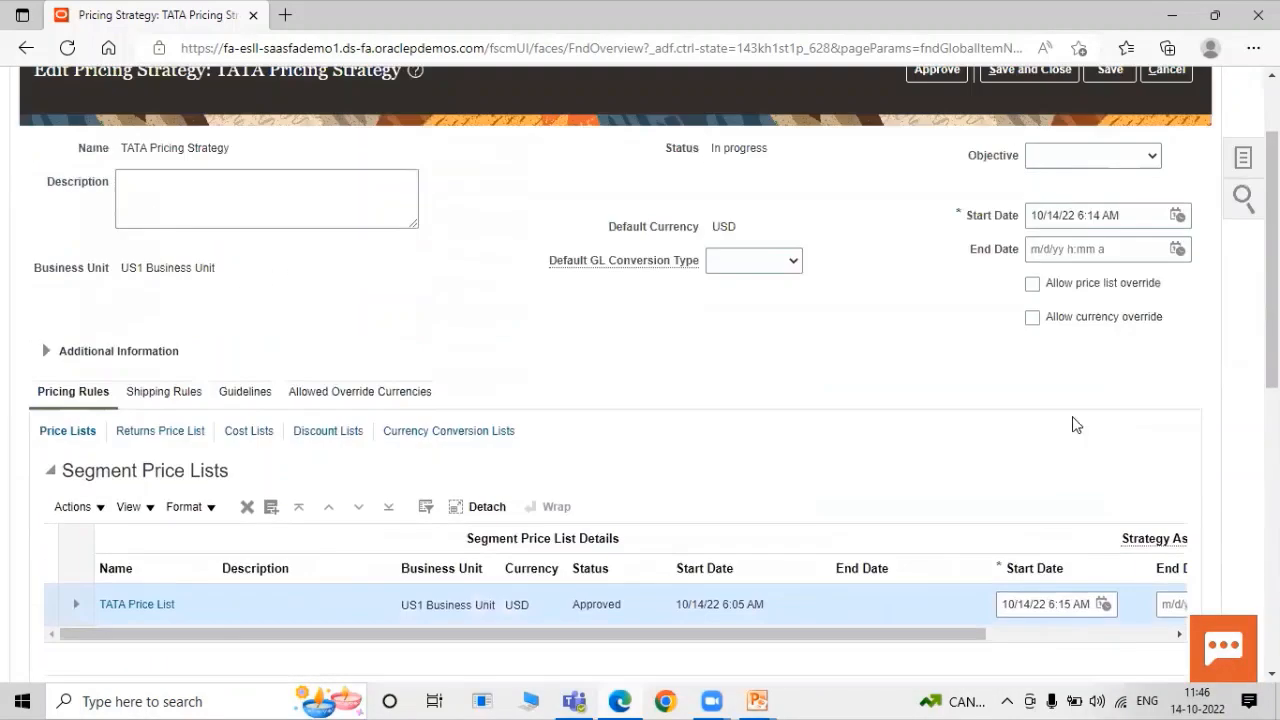
click(1118, 188)
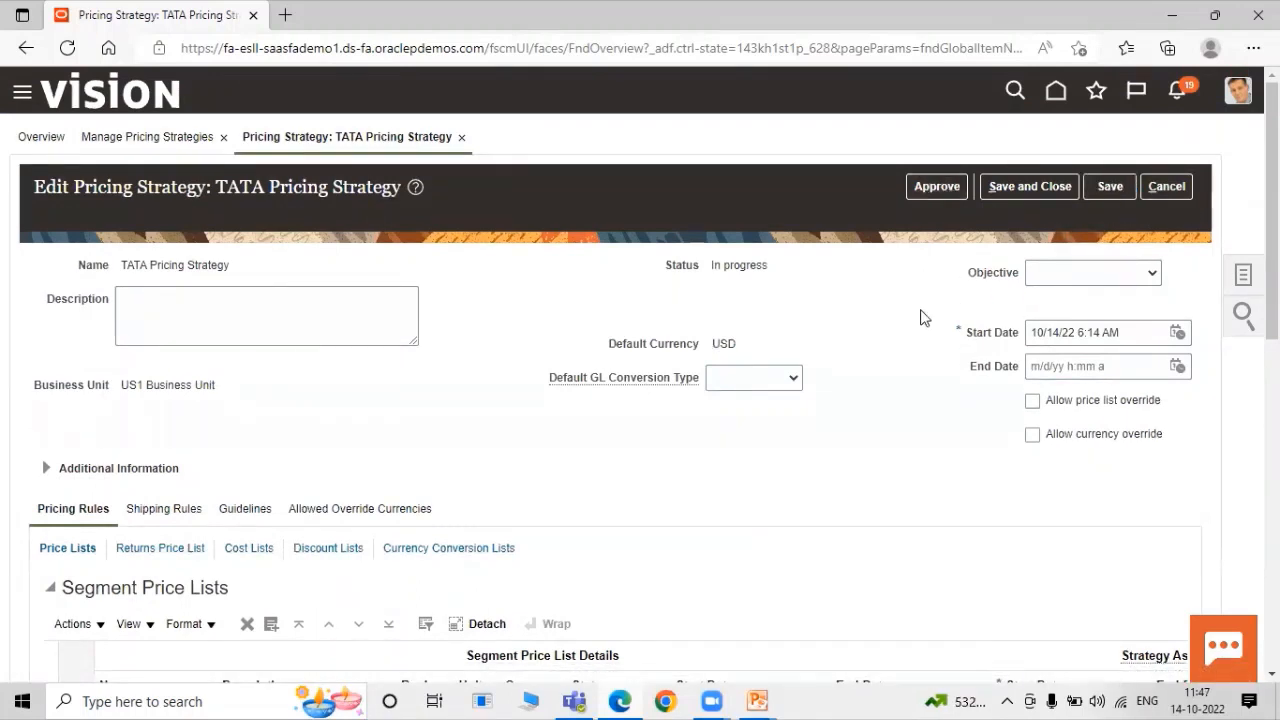
click(930, 188)
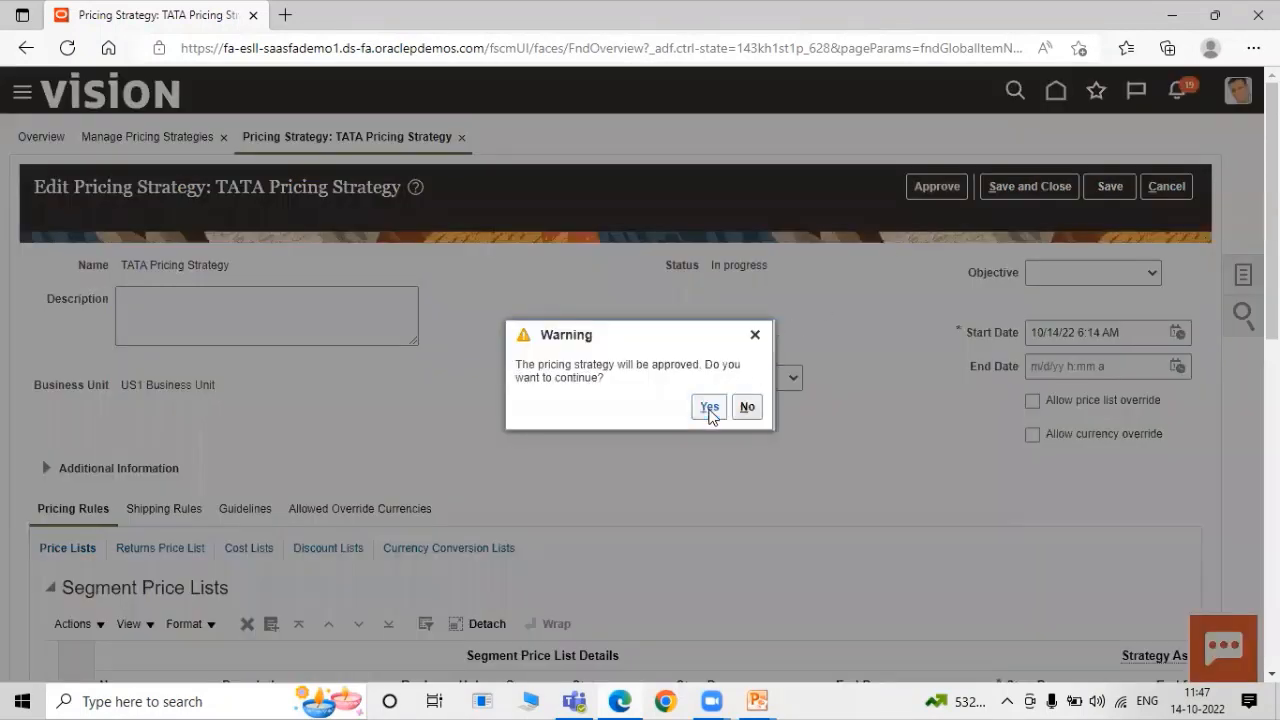
click(706, 418)
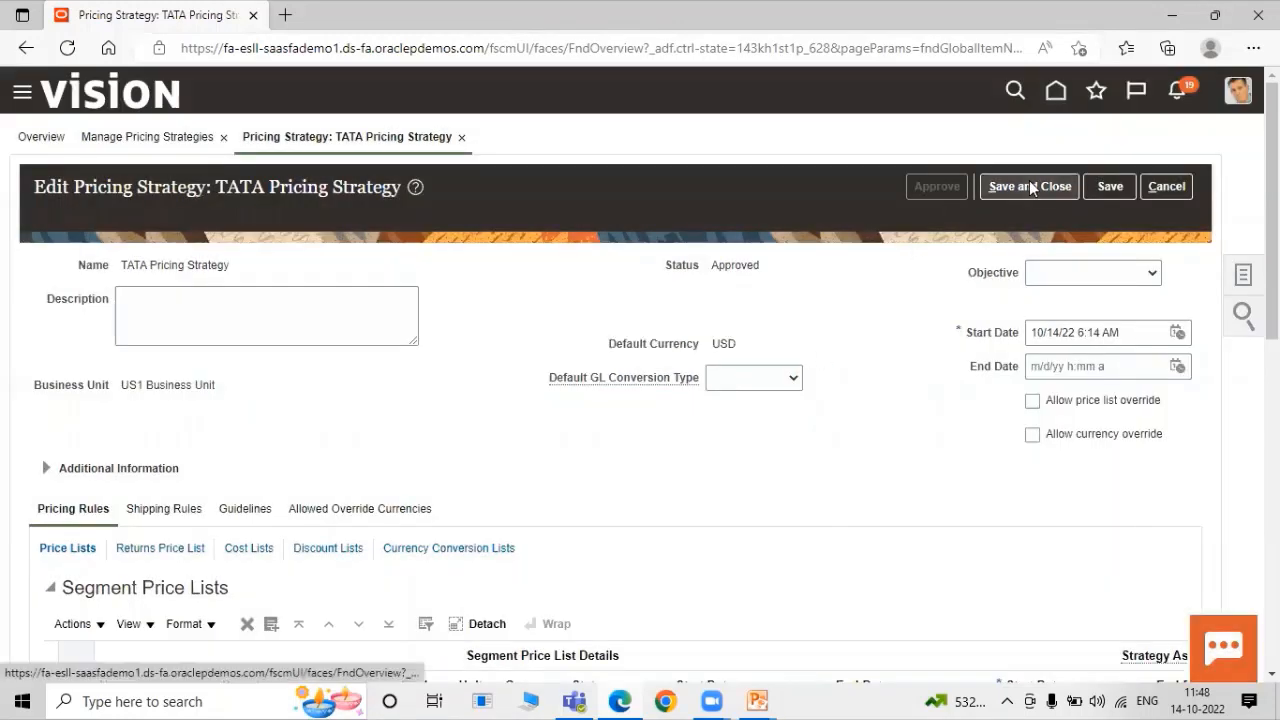
click(1031, 187)
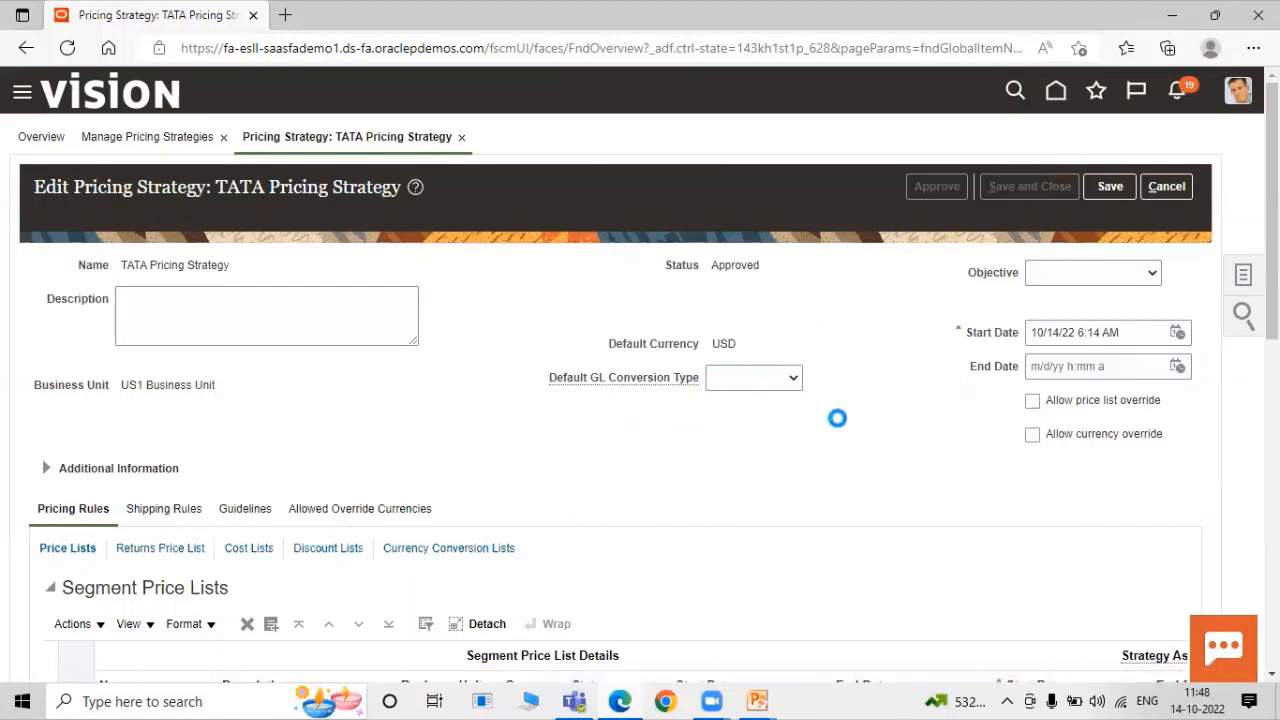
scroll(840, 391, down, 2)
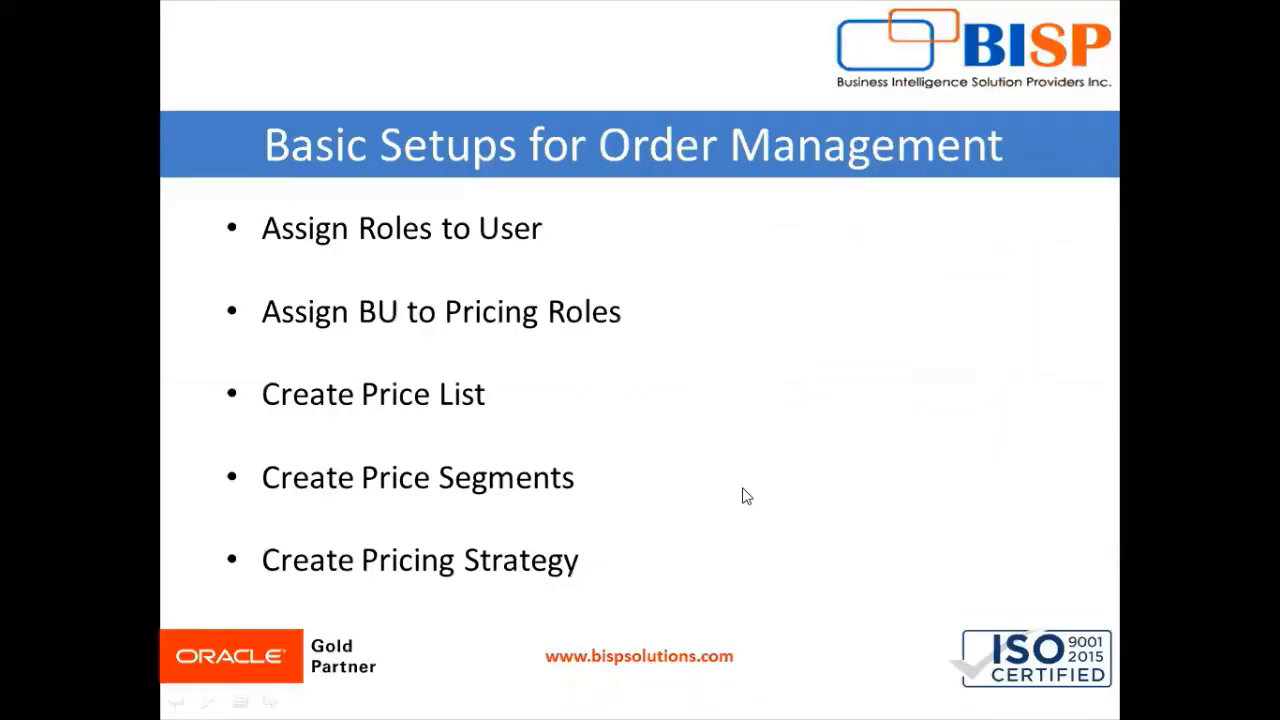
click(743, 489)
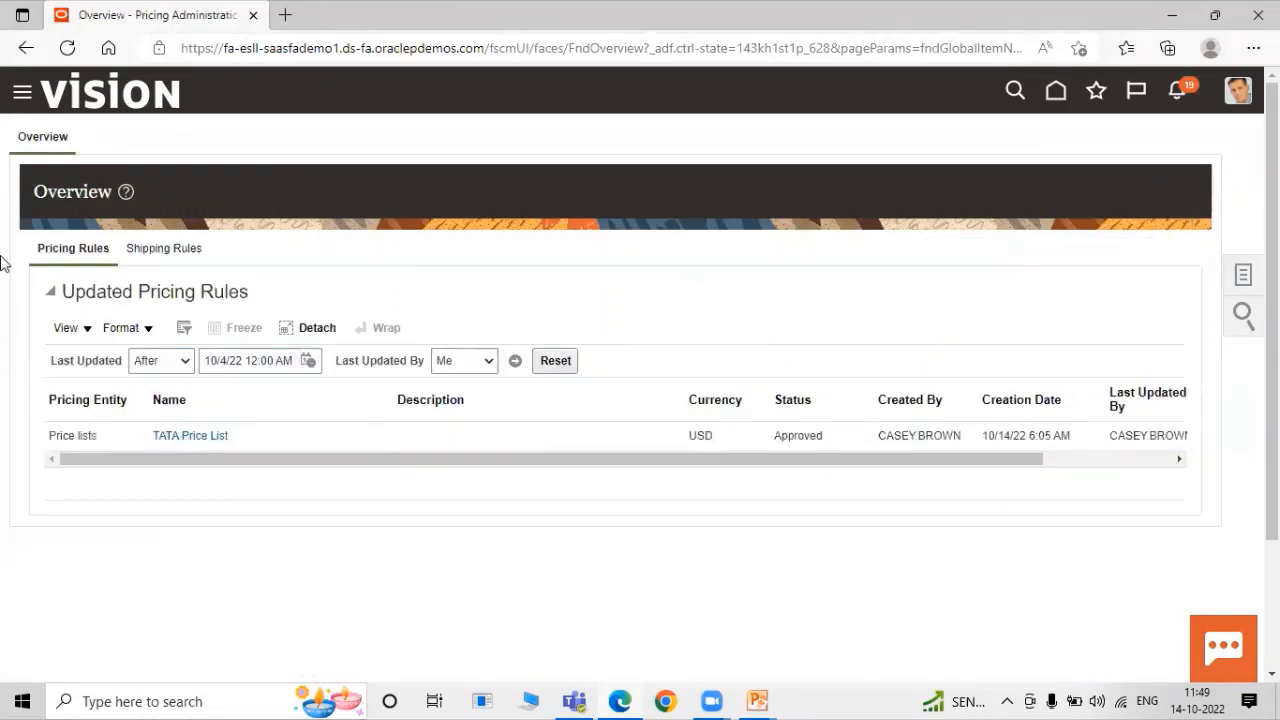
Go to Pricing Administration's customer pricing profiles and start creating a new profile.
click(22, 92)
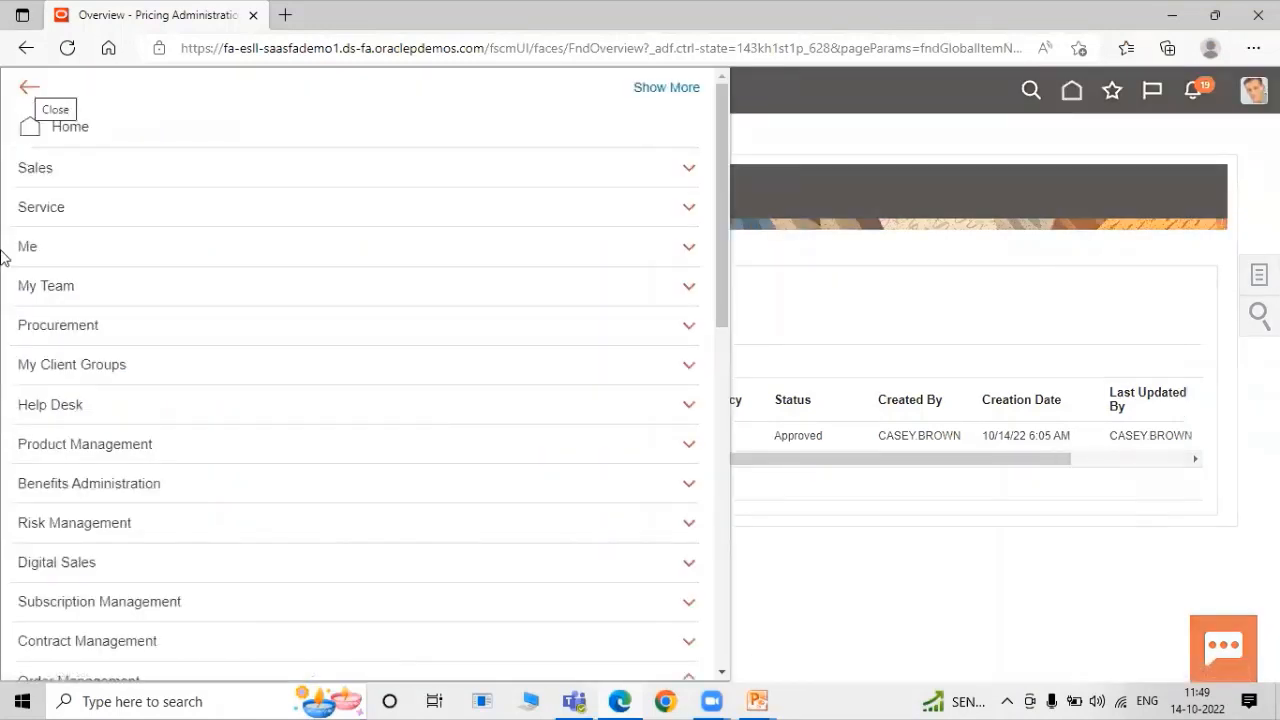
scroll(91, 586, down, 5)
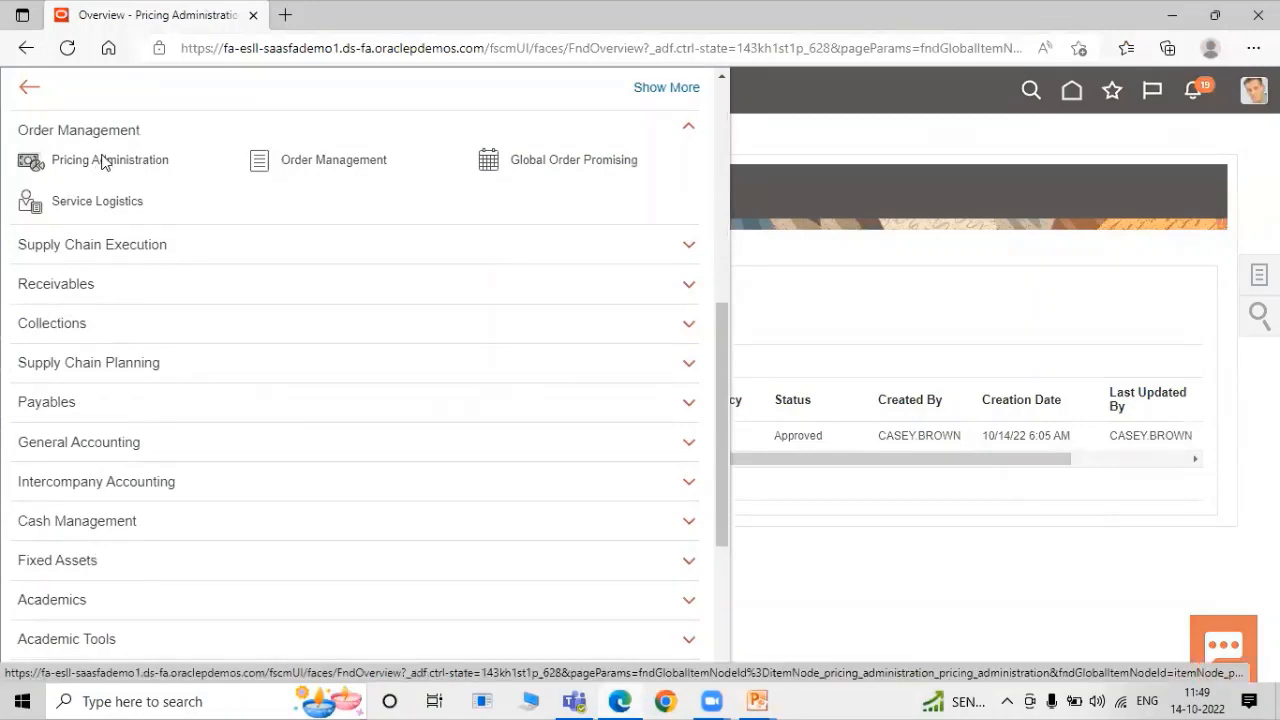
click(103, 162)
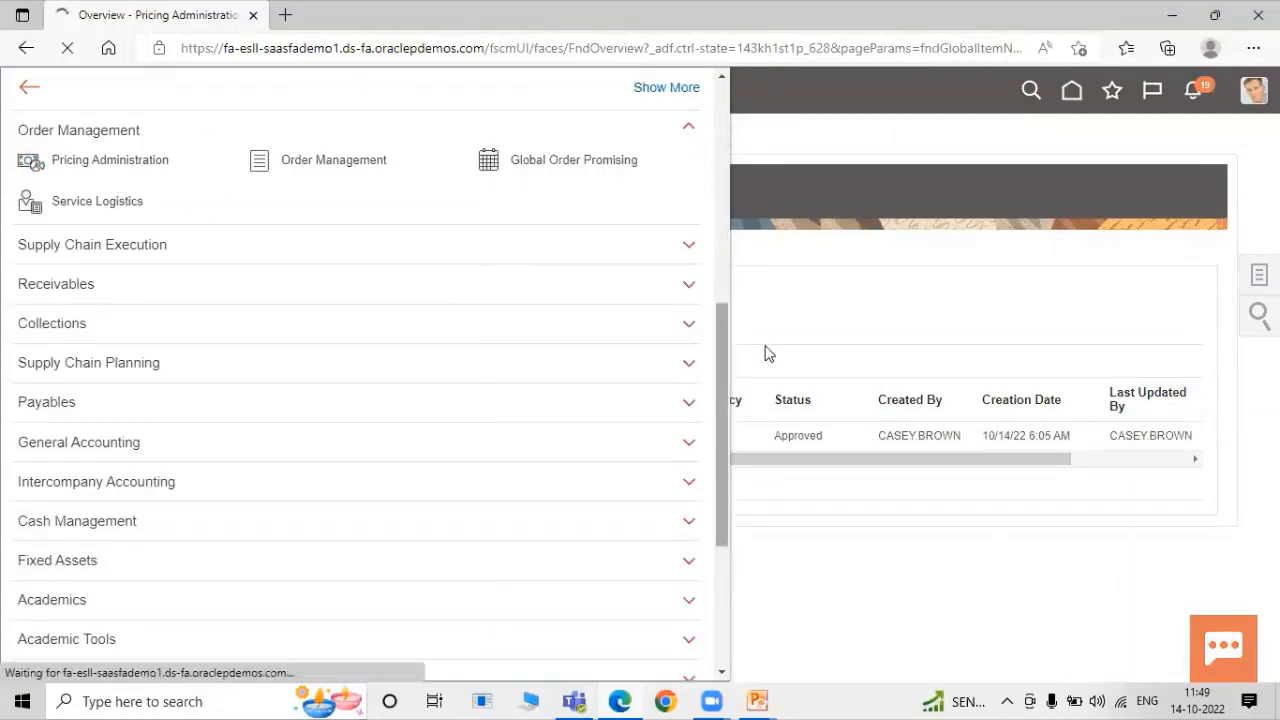
click(1238, 281)
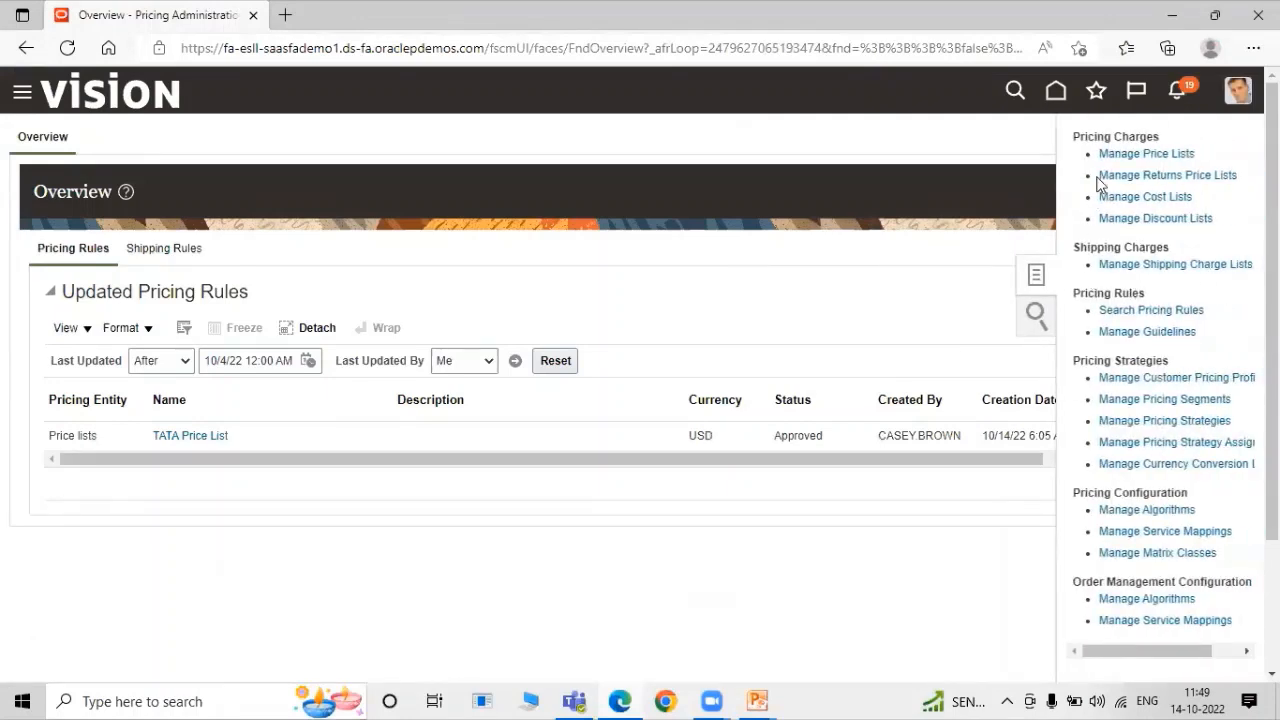
click(1195, 377)
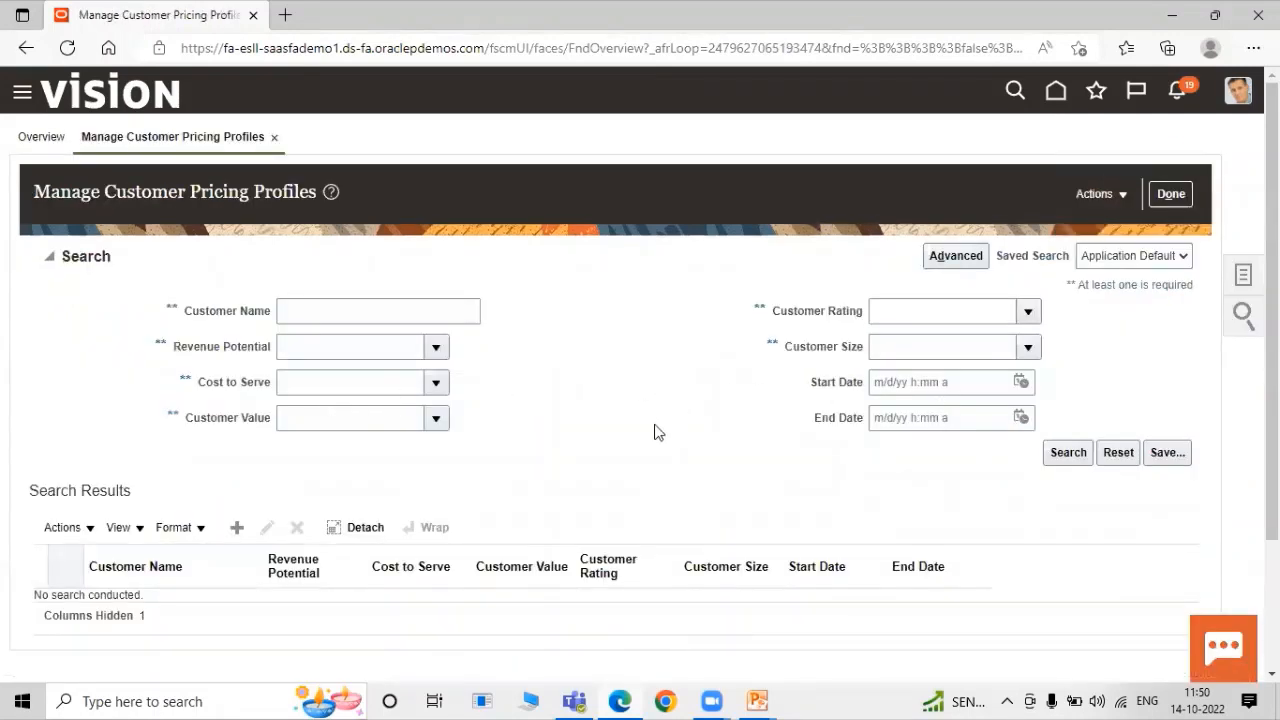
click(233, 530)
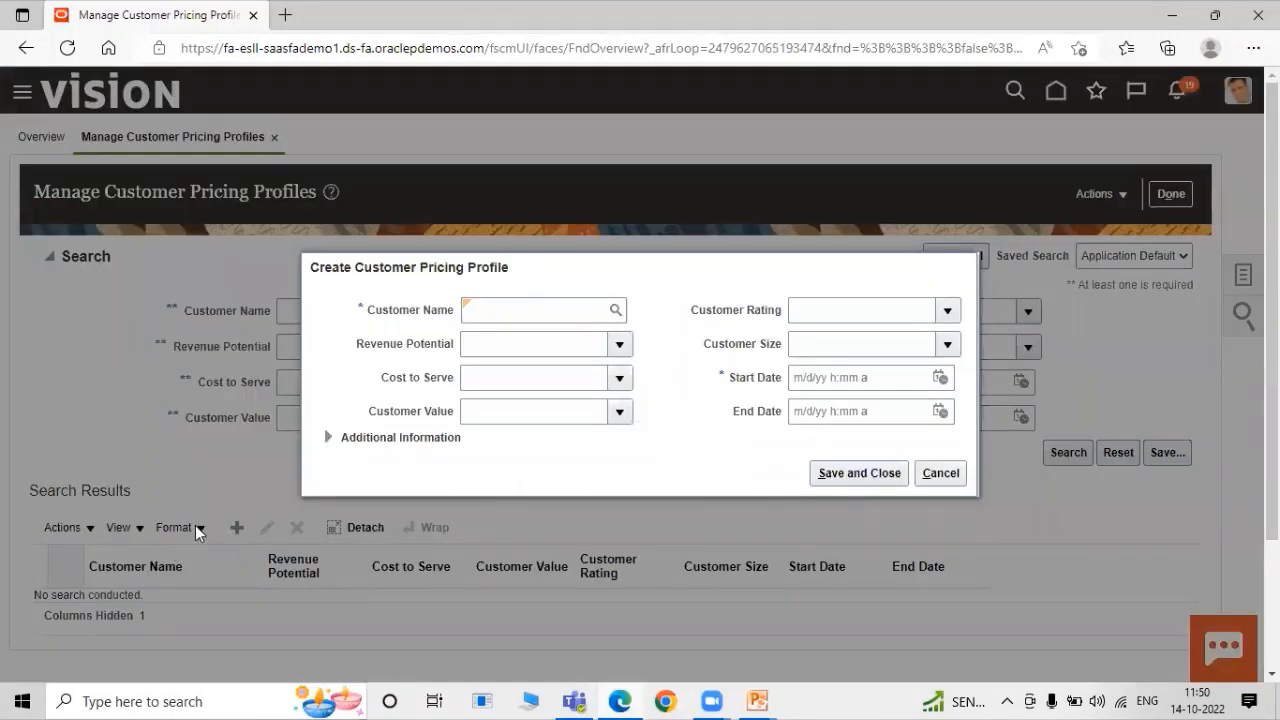
Search the customers for TATA and select TATA Customer 1 as the new profile's customer.
click(566, 318)
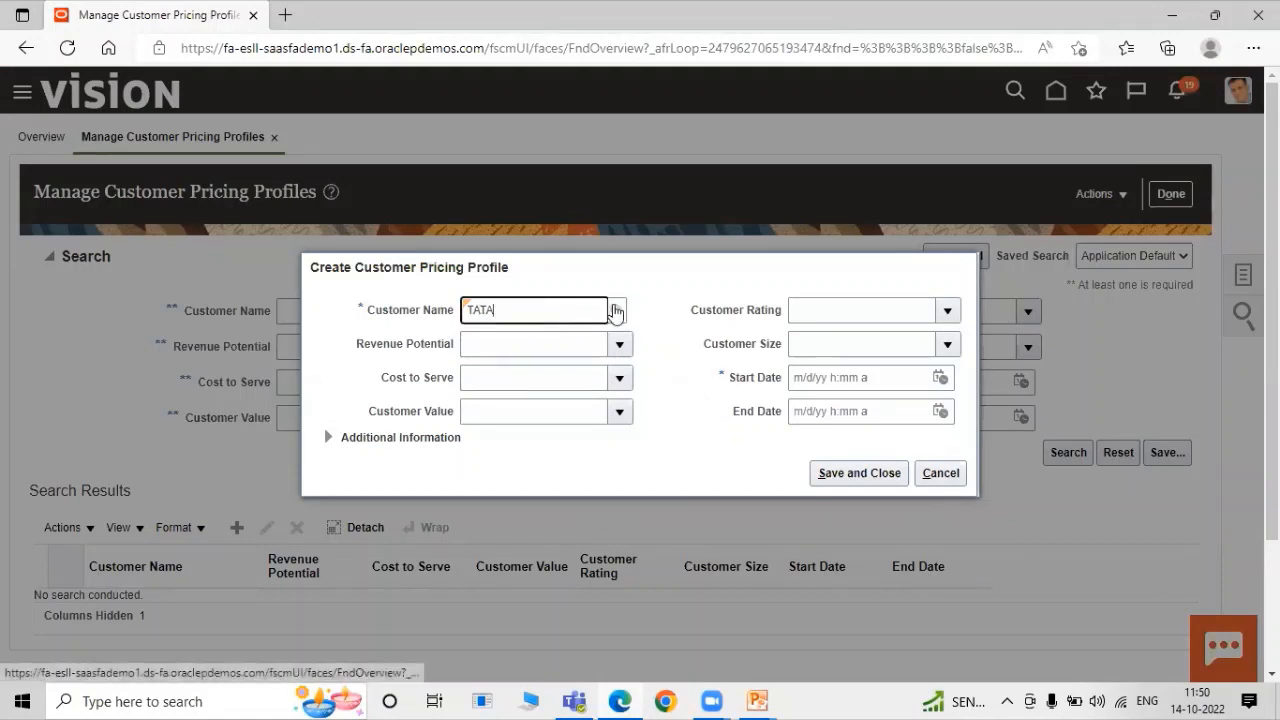
click(615, 310)
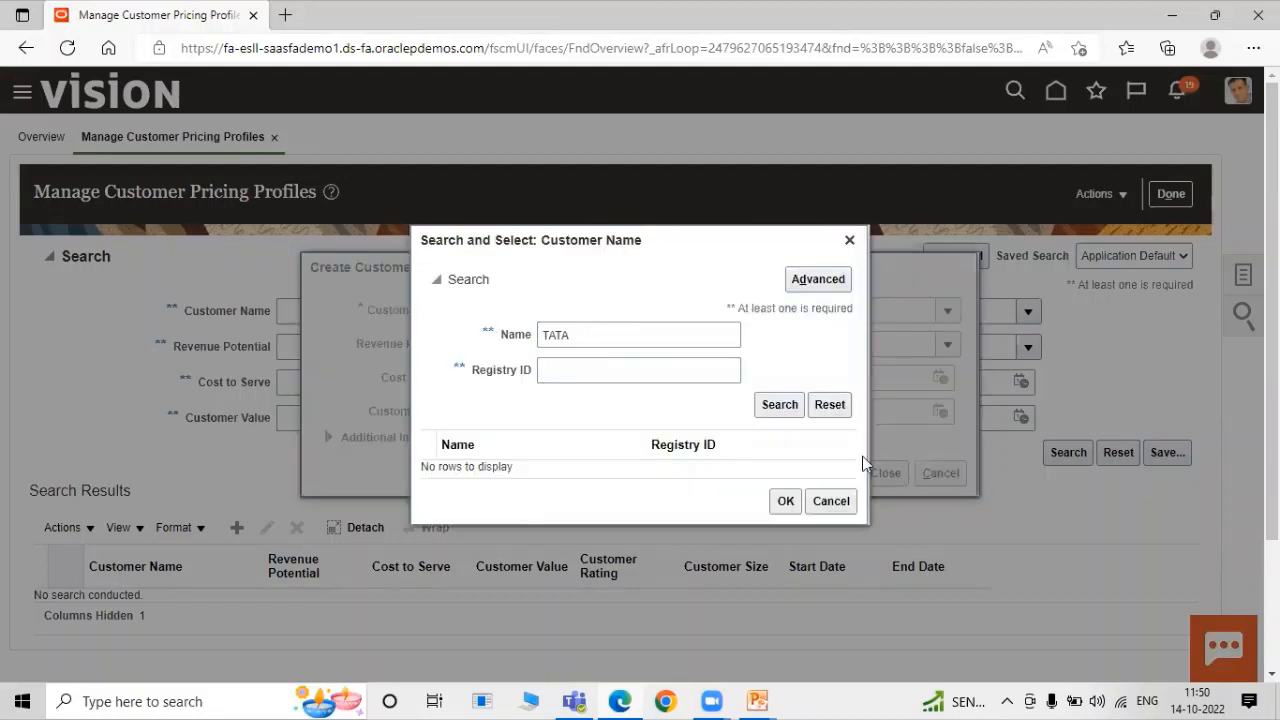
click(752, 405)
click(590, 468)
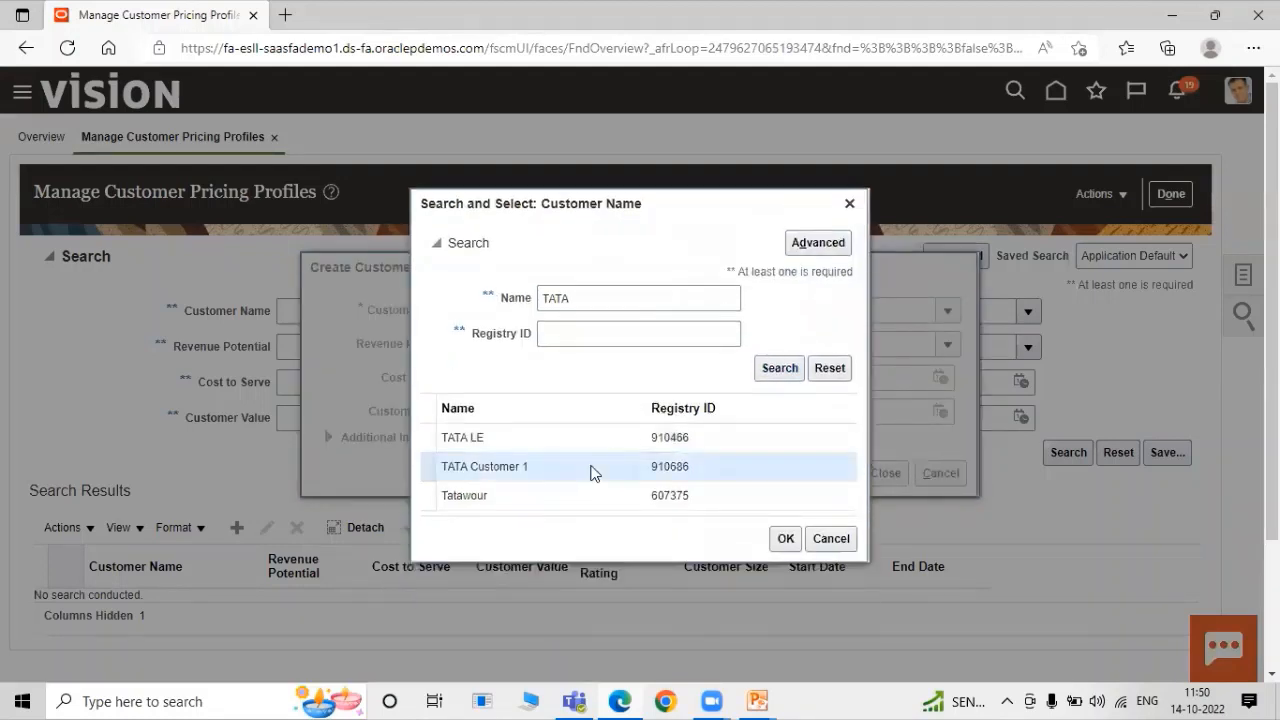
click(778, 540)
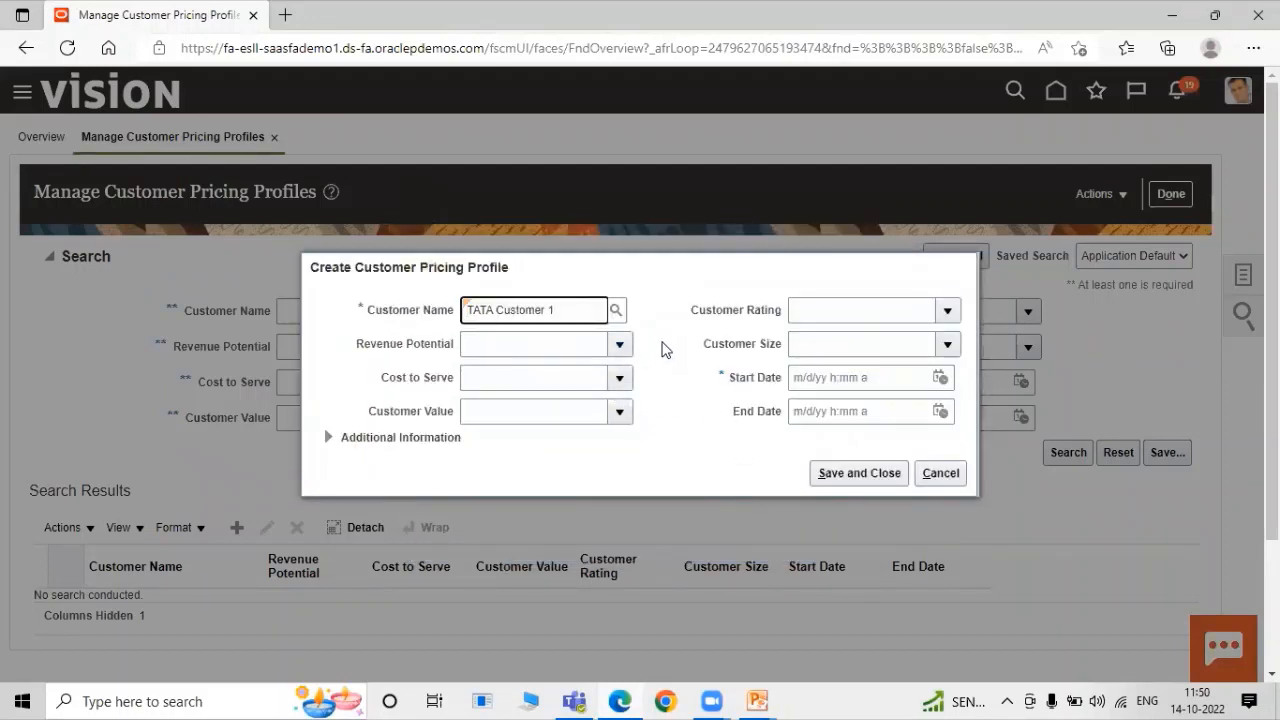
click(676, 335)
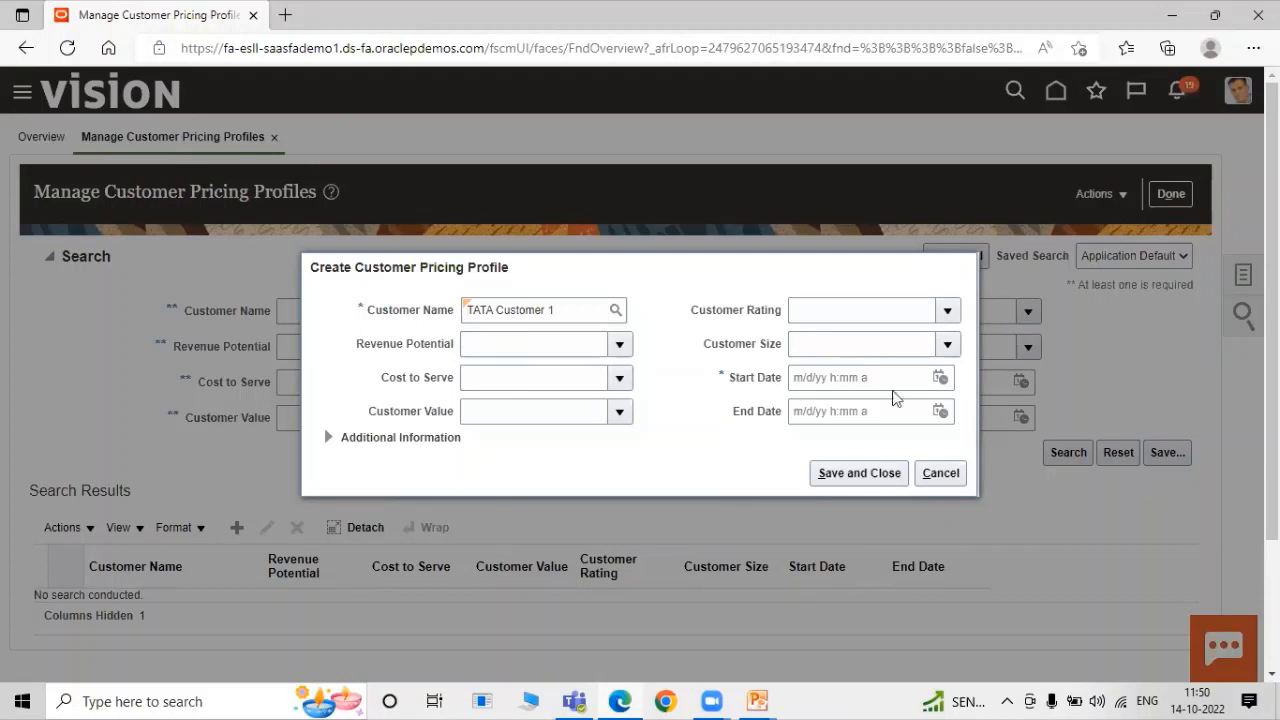
Set the customer pricing profile's start date to 10/14/22 6:20 AM.
click(939, 379)
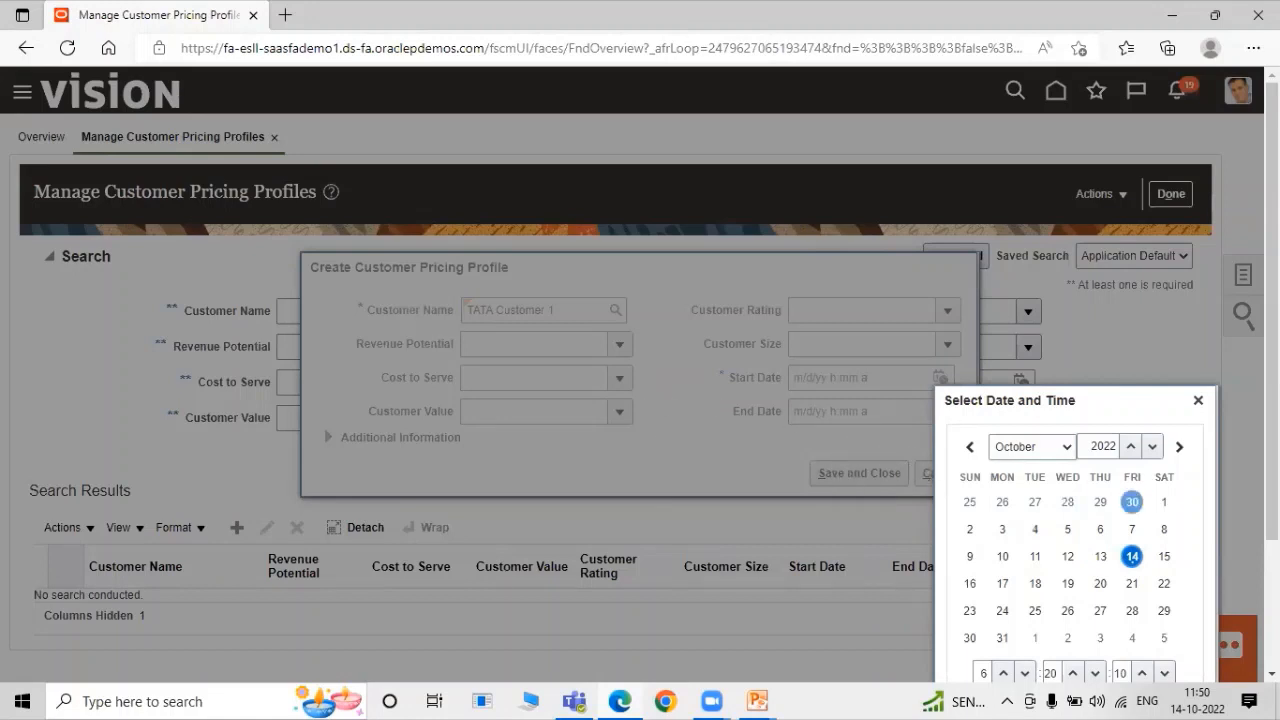
scroll(1204, 509, down, 1)
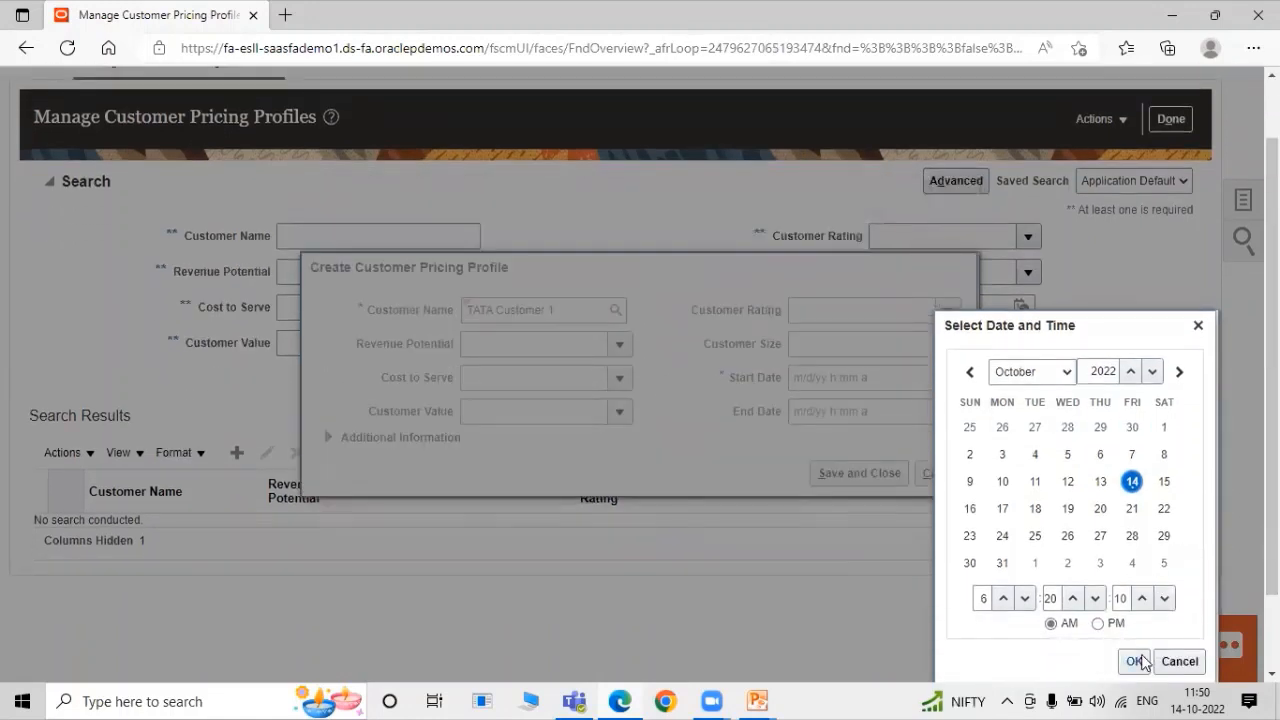
click(1134, 661)
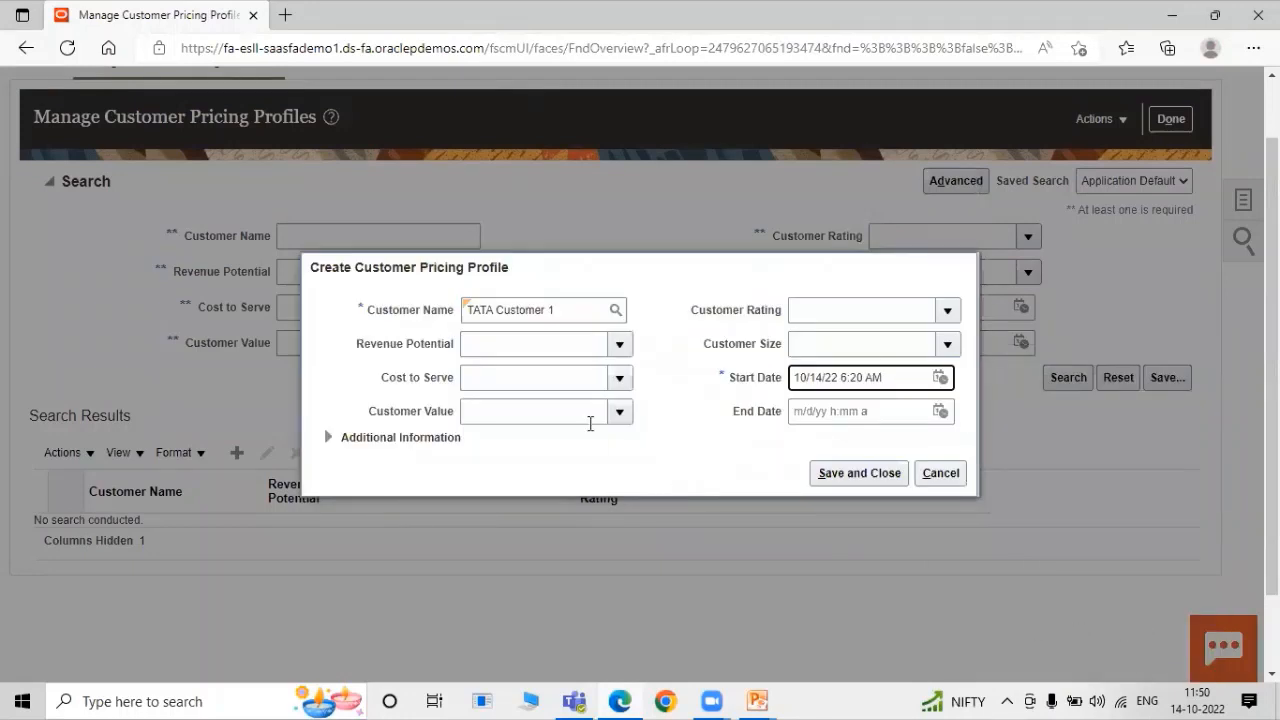
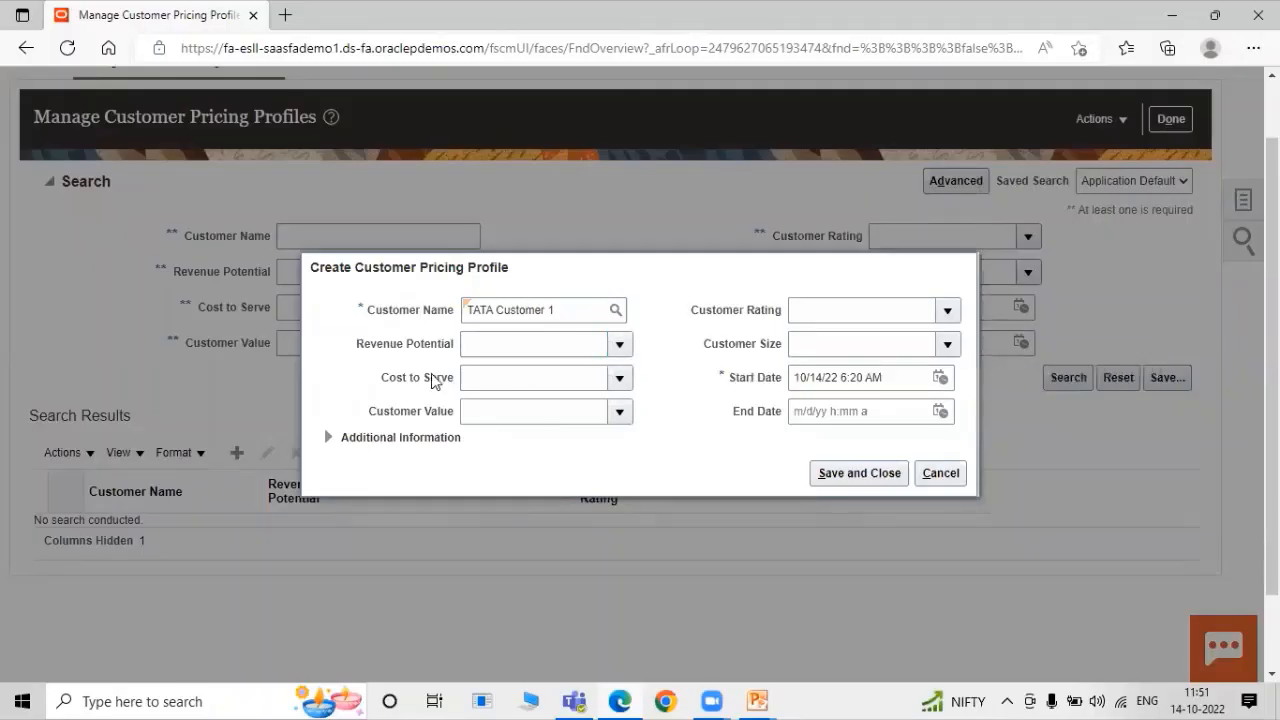
Set the profile's revenue potential to High, cost to serve to Low, and customer value to High.
click(470, 347)
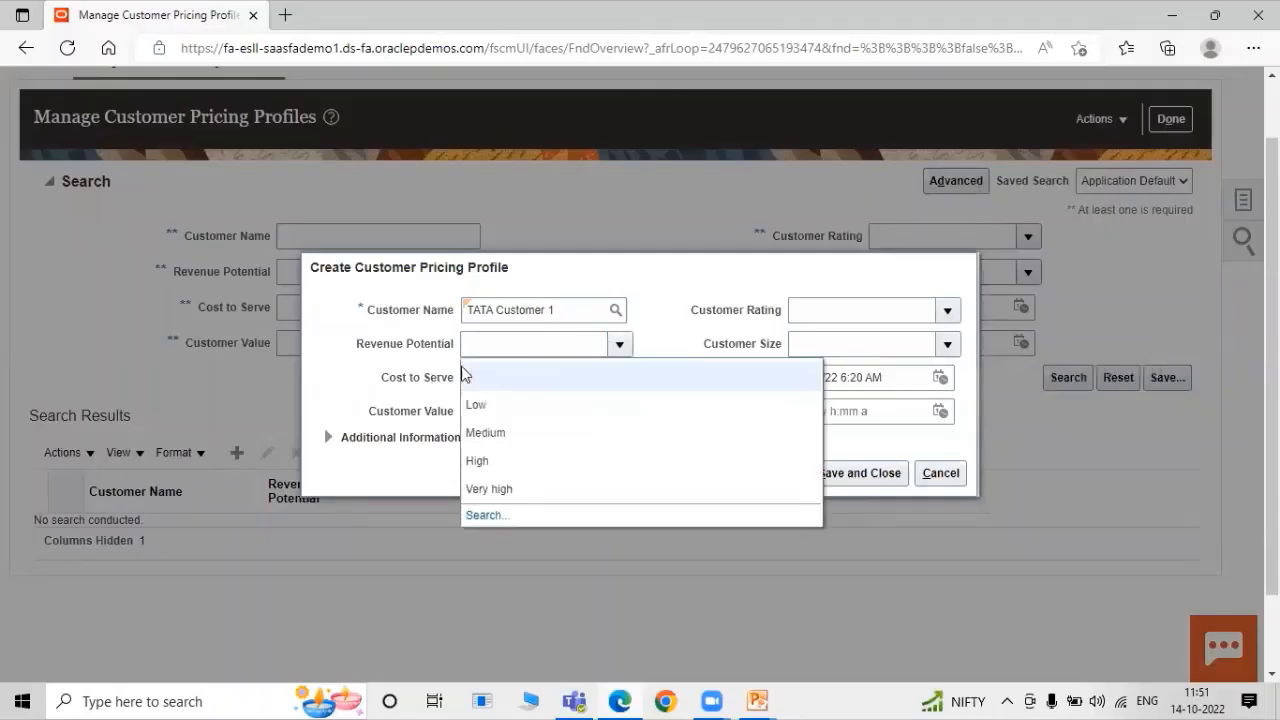
click(519, 460)
text(High)
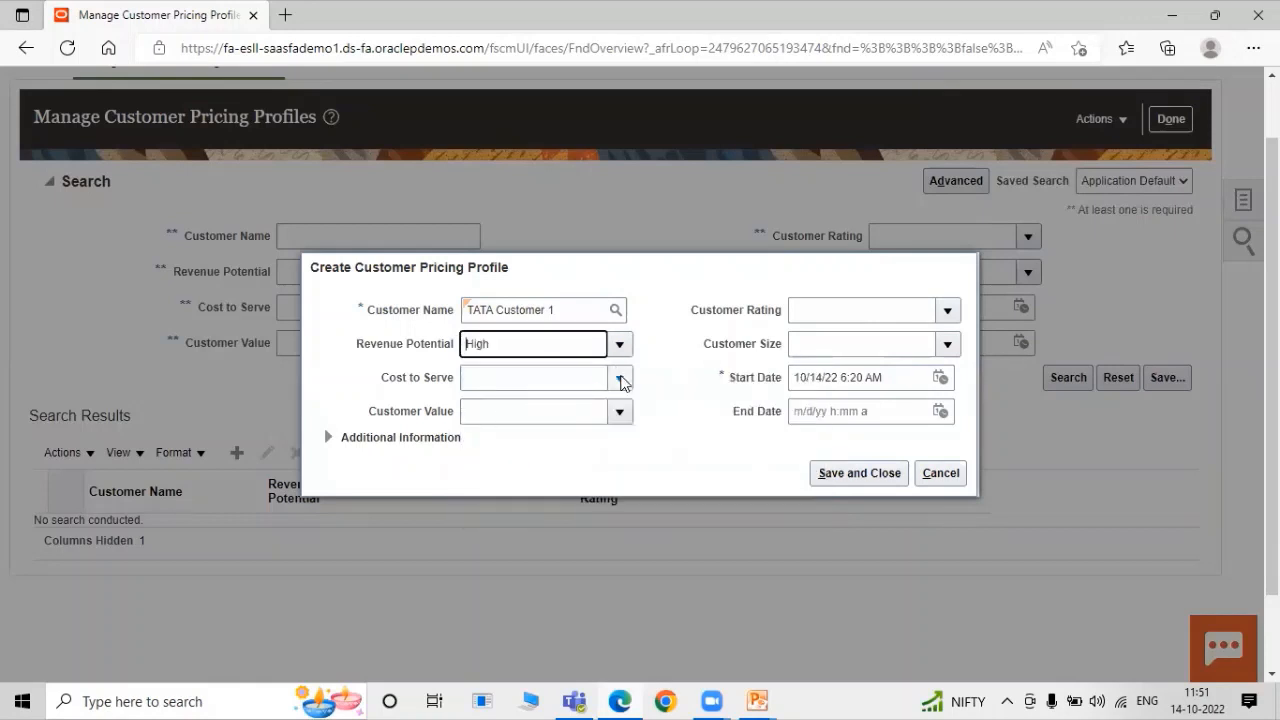
click(620, 383)
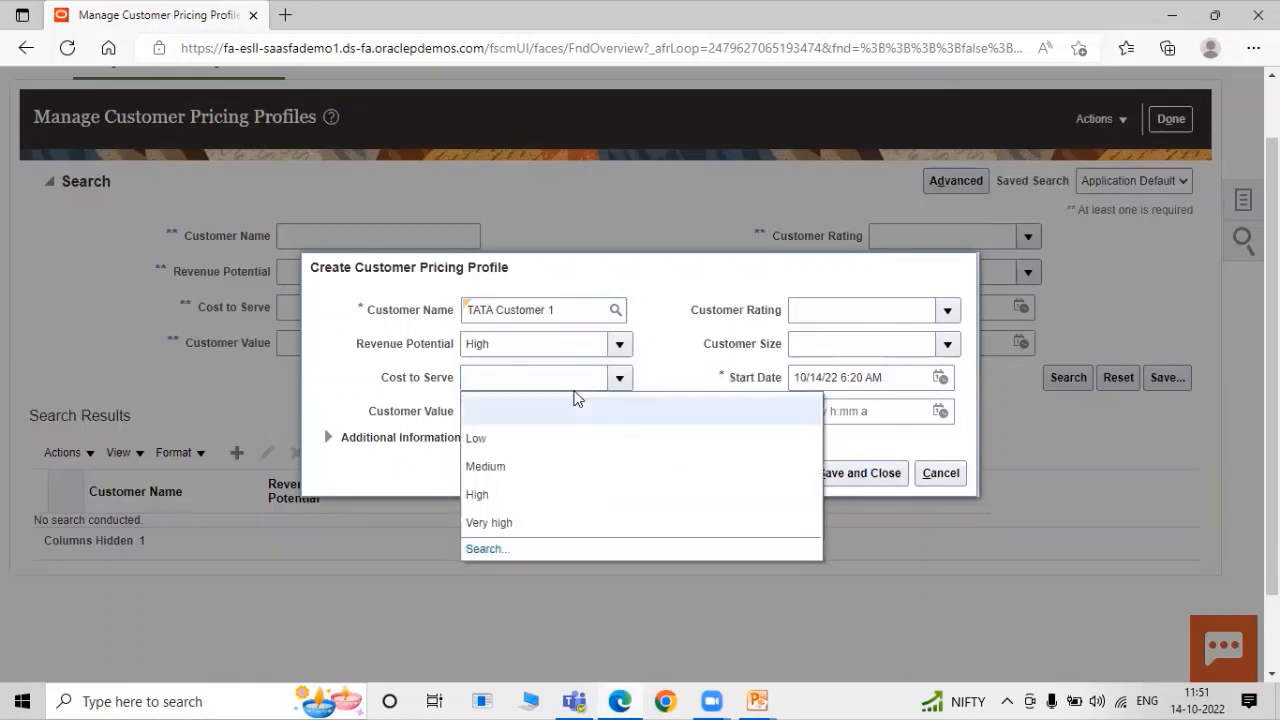
click(531, 450)
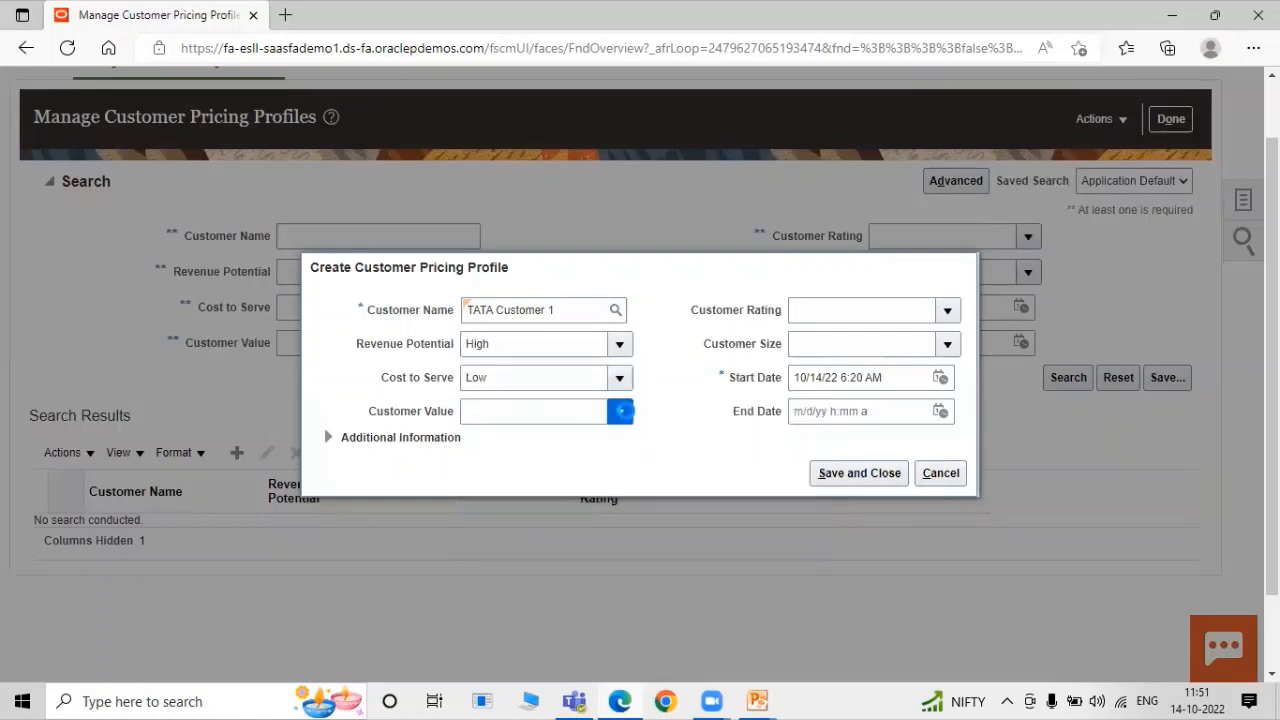
click(620, 411)
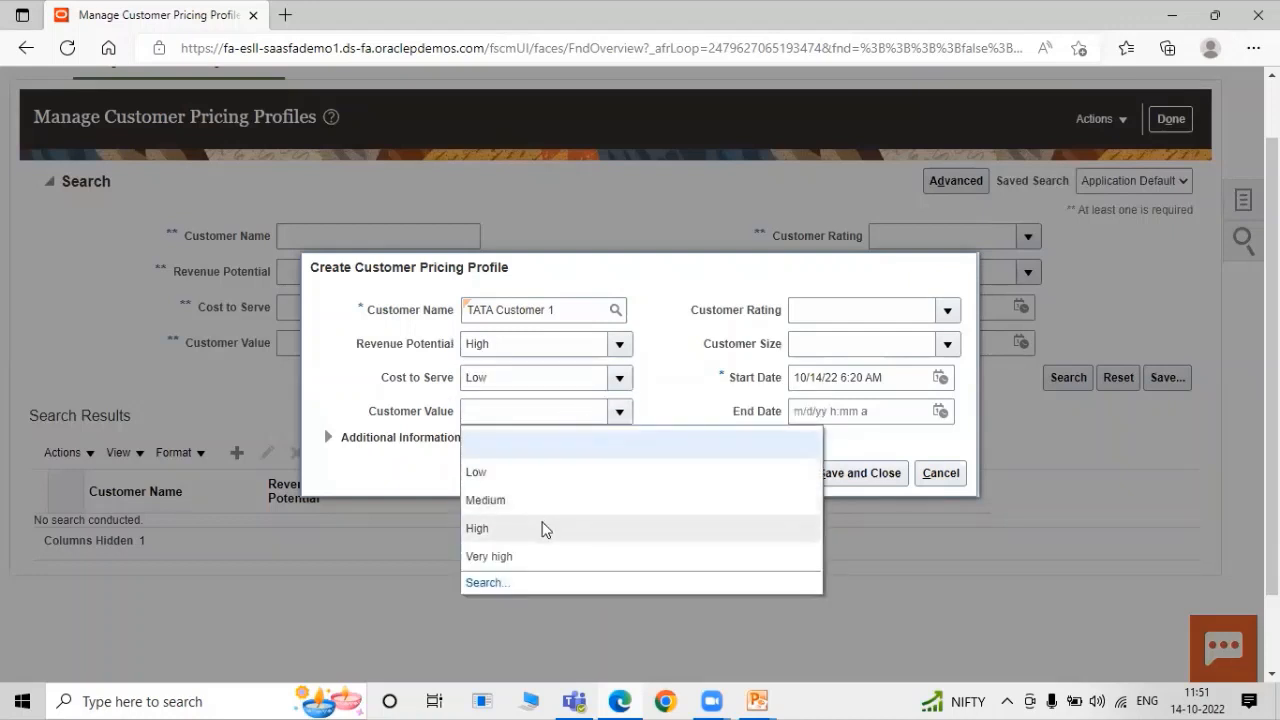
click(545, 528)
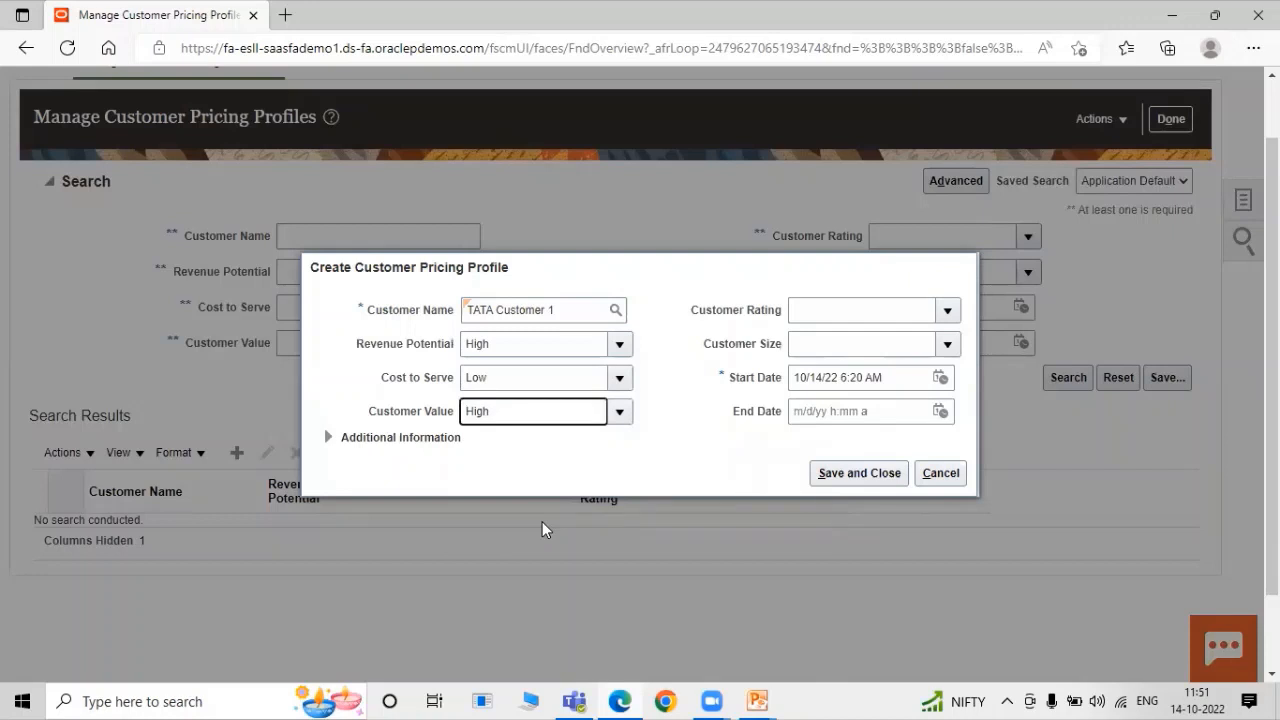
Set the customer rating to High and customer size to Large, then save the profile and finish managing profiles.
click(941, 308)
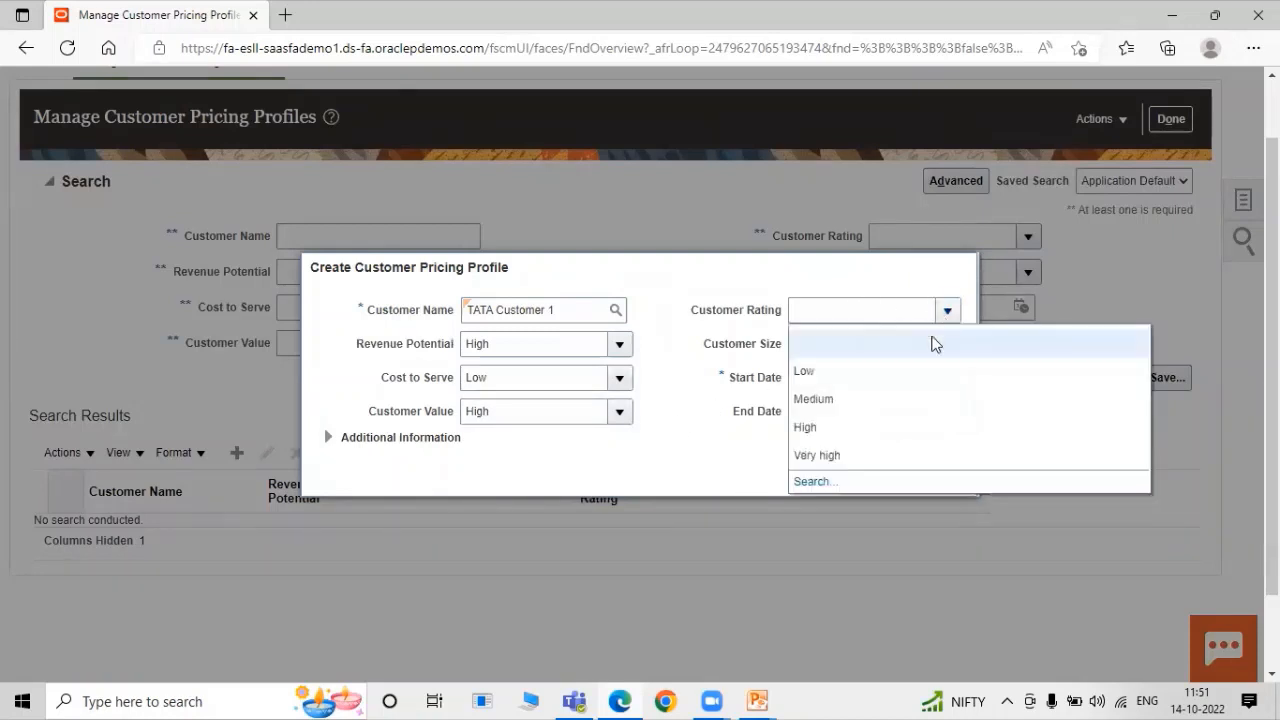
click(840, 428)
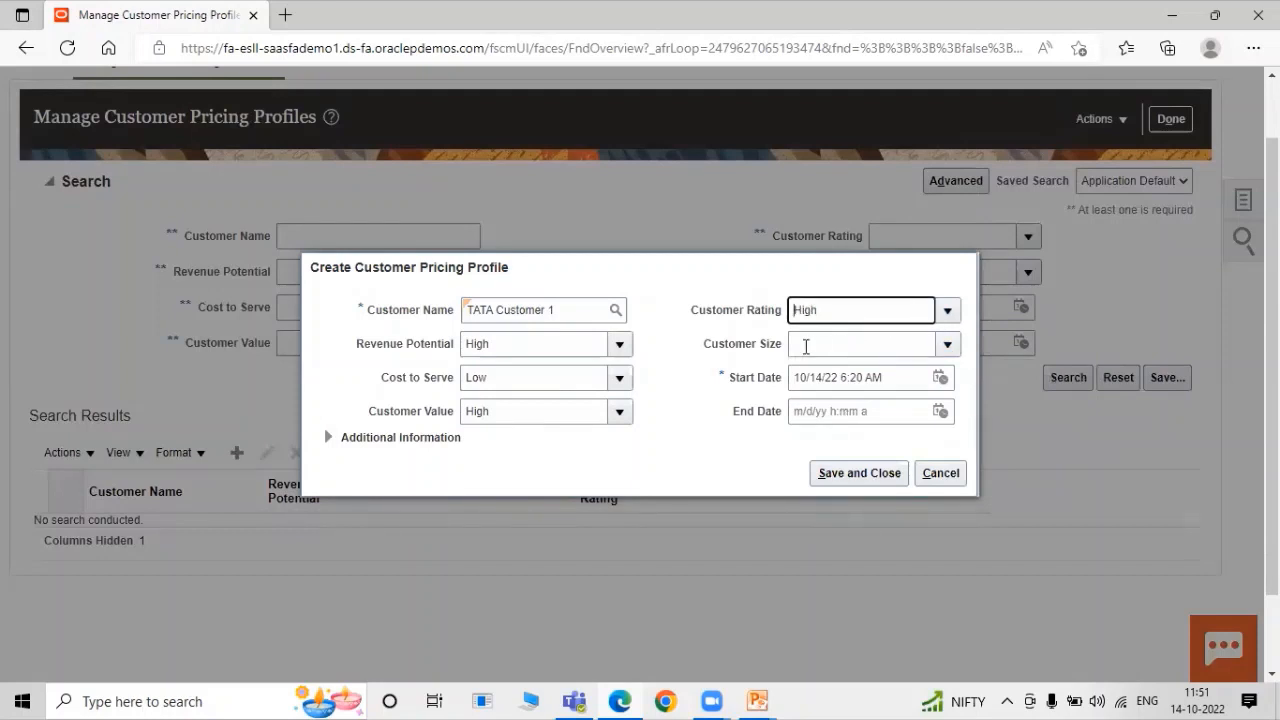
click(947, 344)
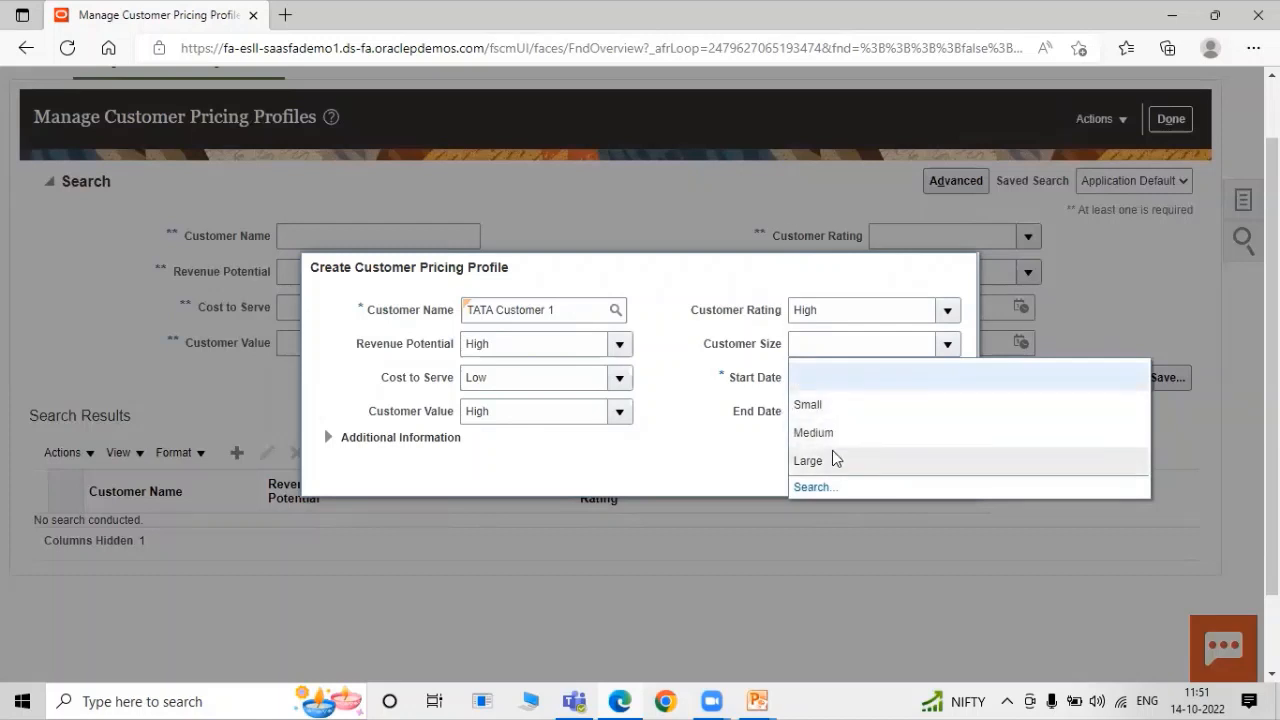
click(833, 454)
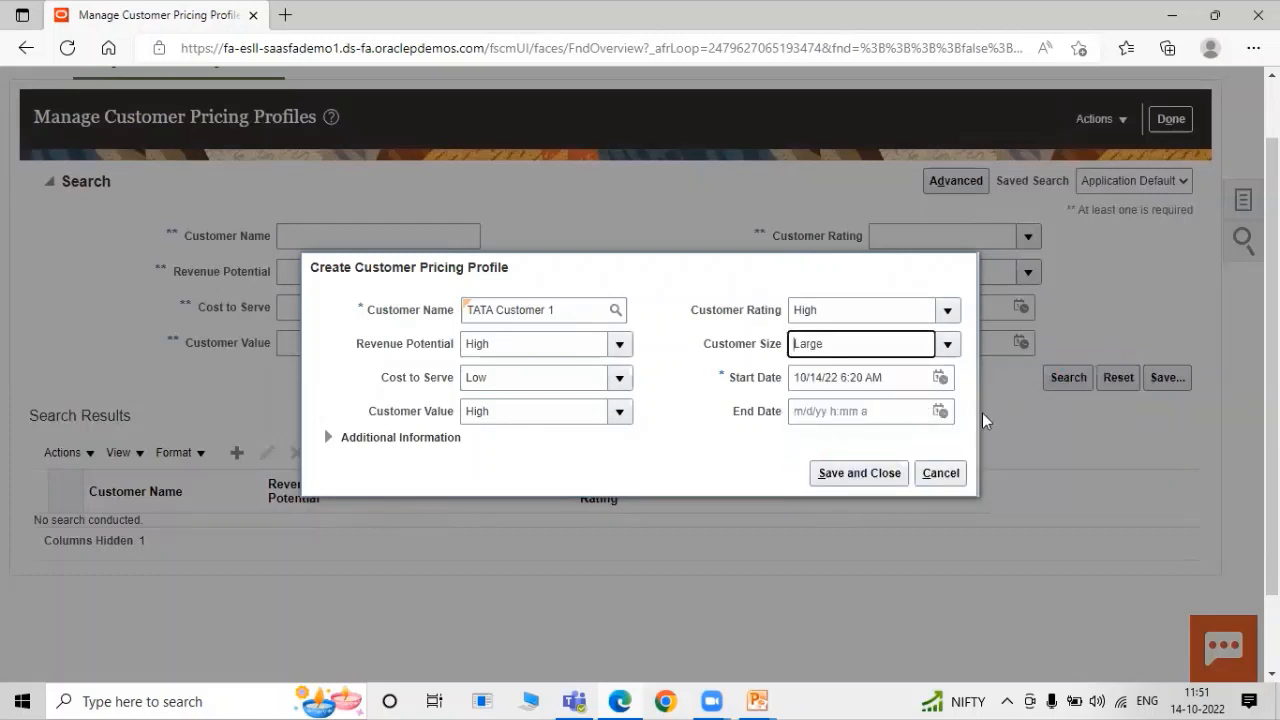
click(858, 475)
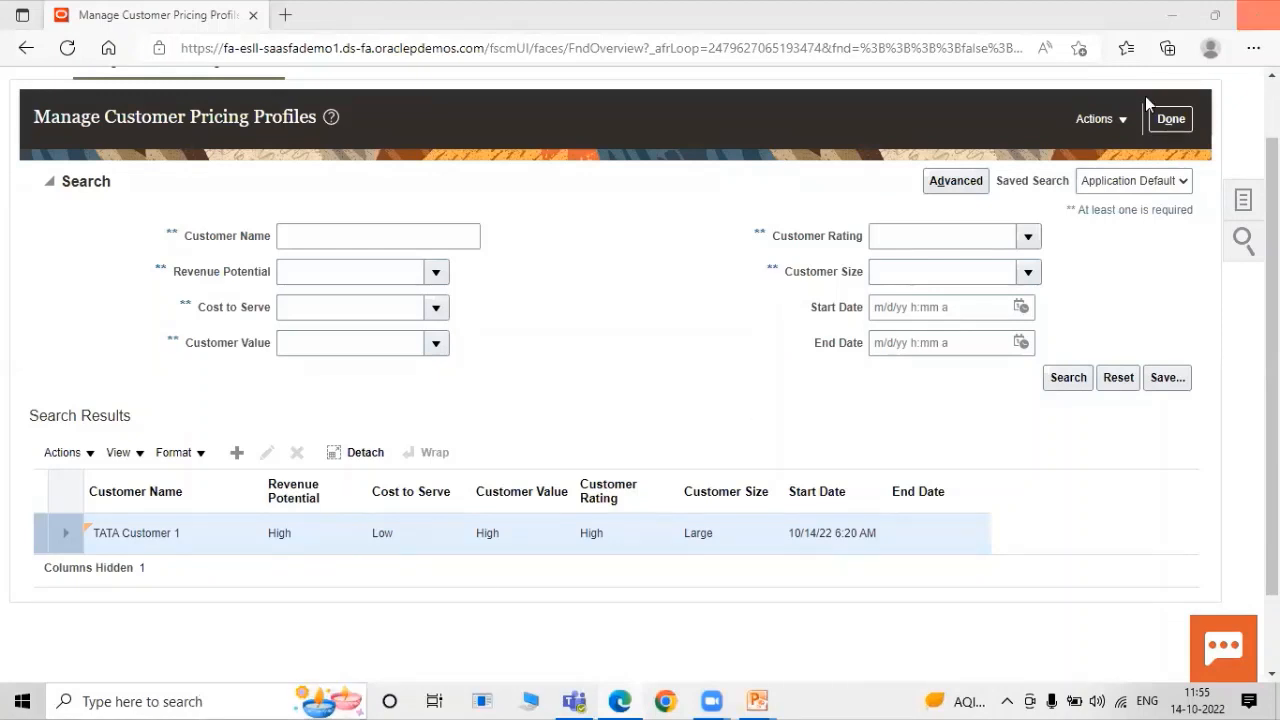
click(1150, 119)
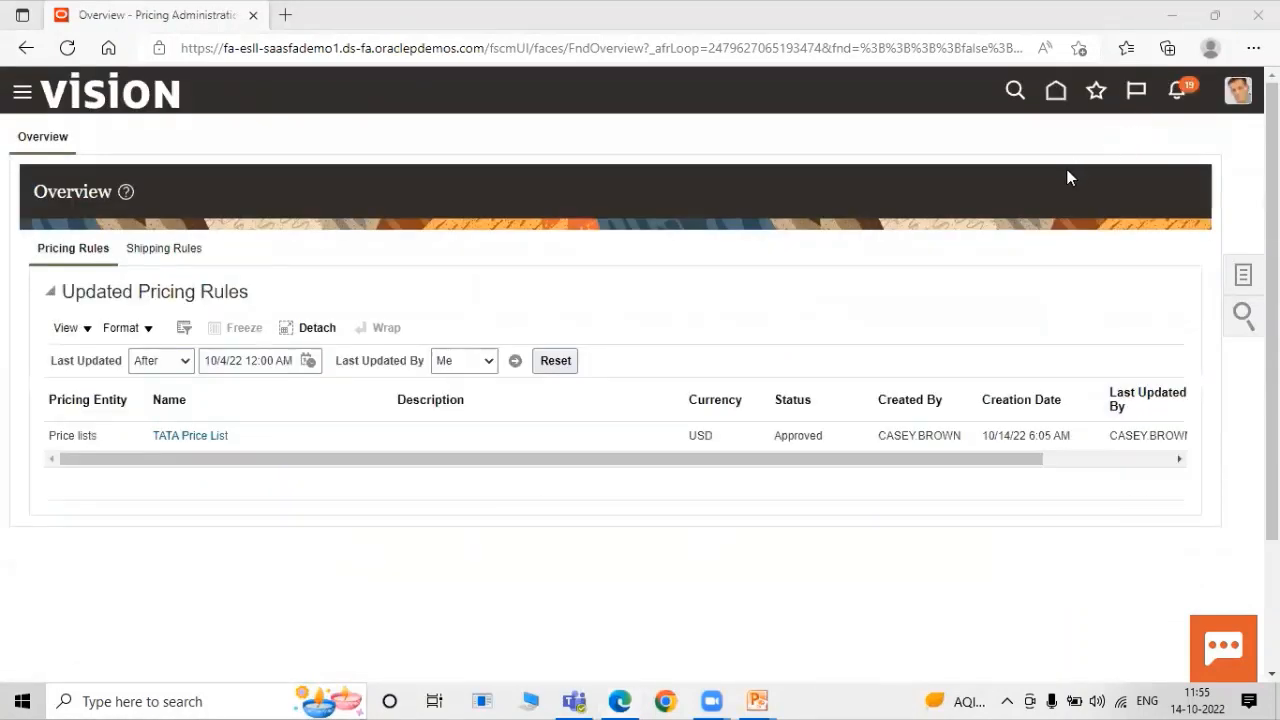
Switch to the presentation to check the Basic Setups for Order Management list, then return to the browser.
key(alt+Tab)
key(alt+Tab)
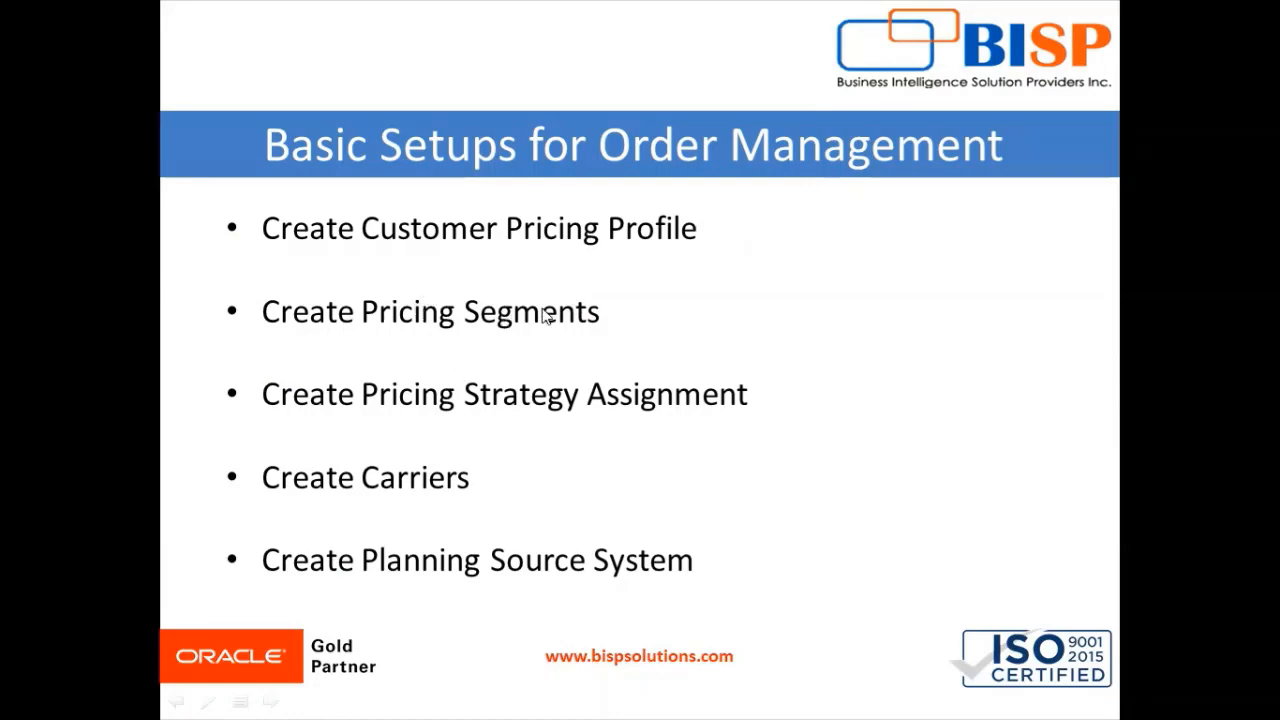
key(alt+Tab)
key(alt+Tab)
key(alt+Tab)
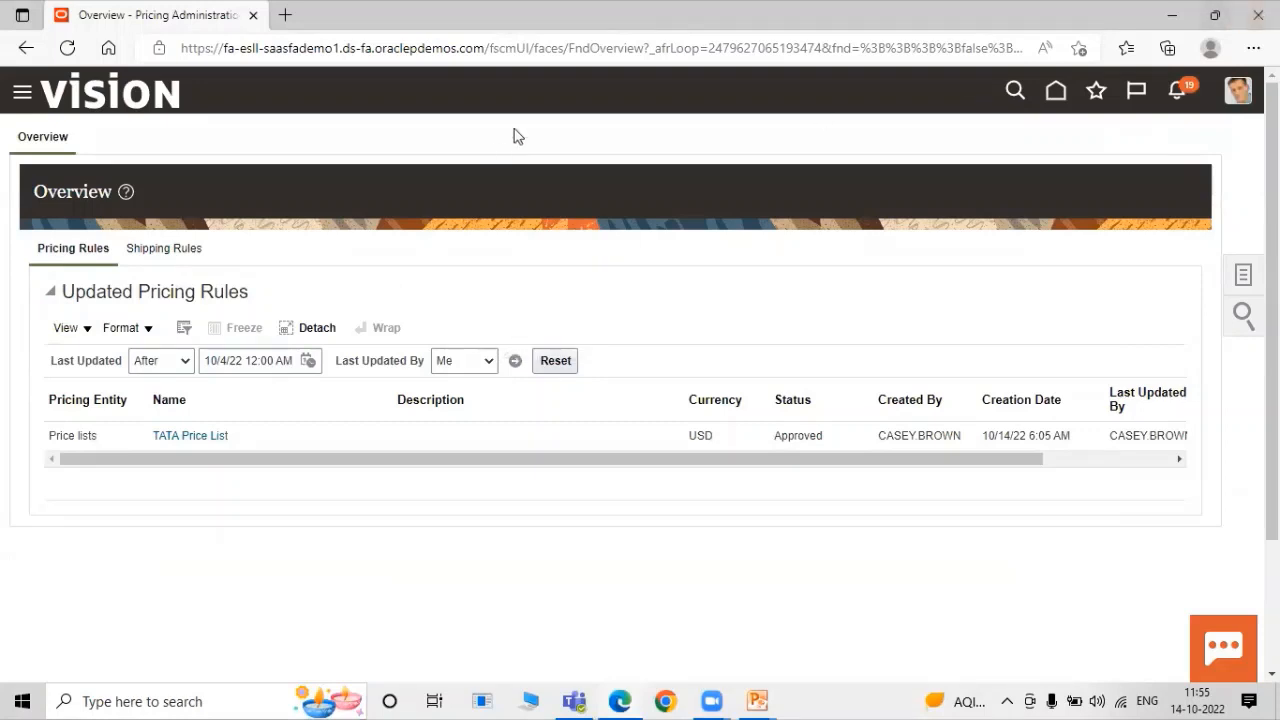
Open the Manage Pricing Segments page and add a new row to the pricing segment matrix.
click(1241, 277)
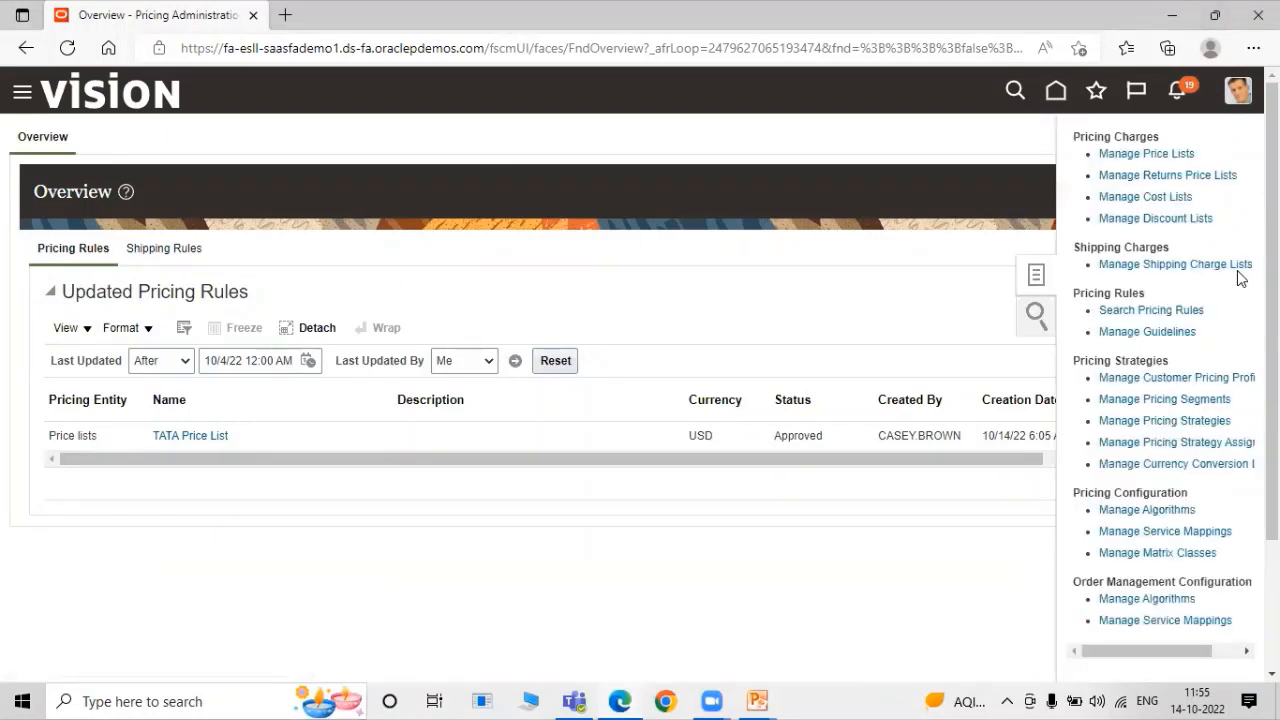
click(1174, 400)
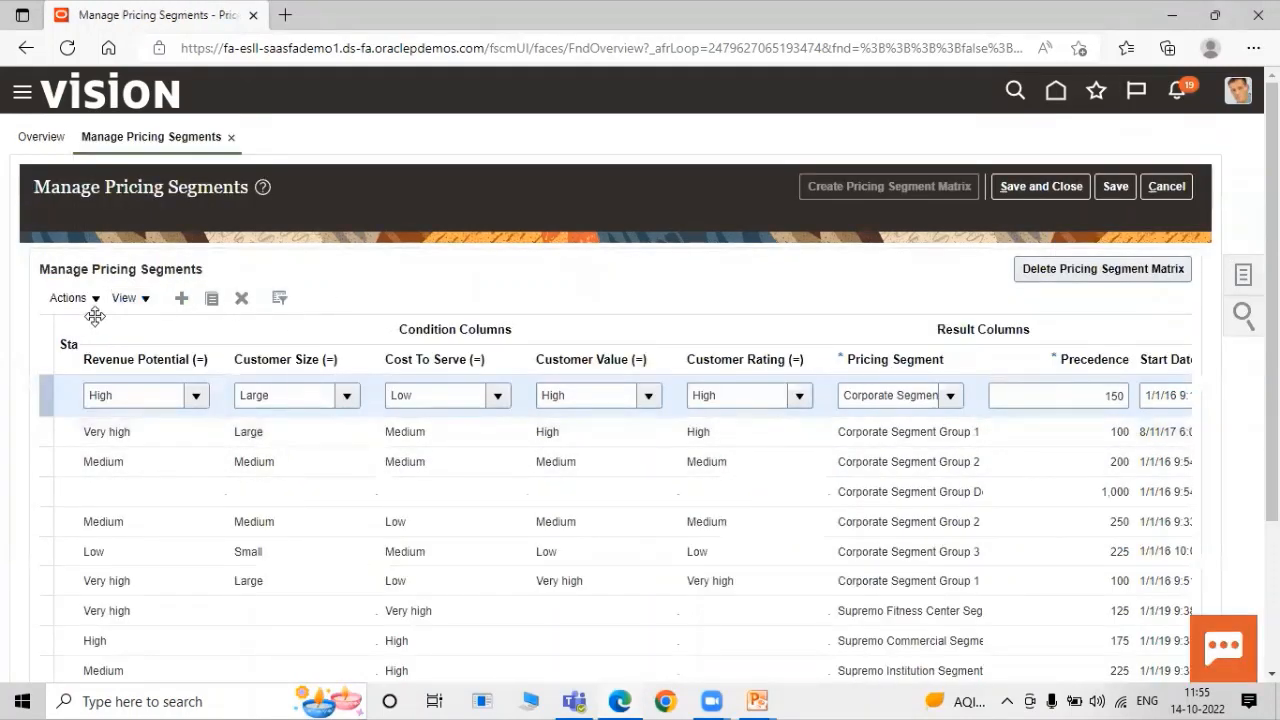
click(182, 299)
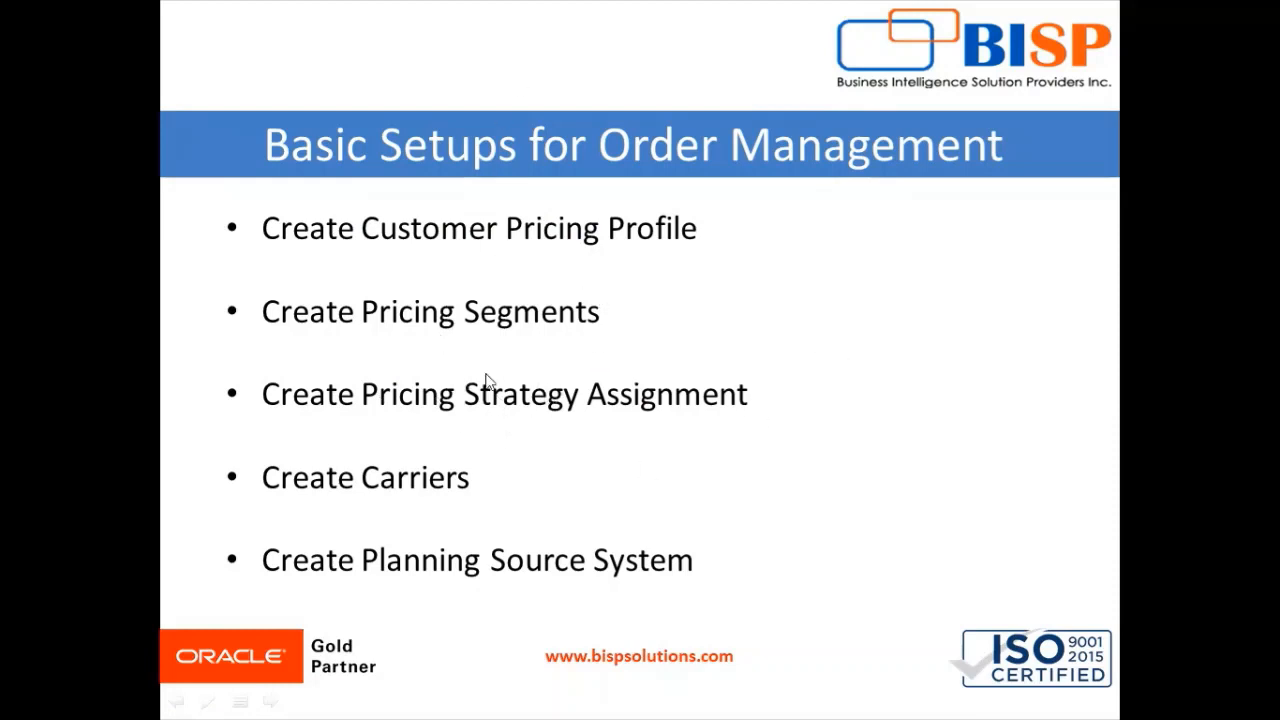
Switch from the presentation to the browser and set the new pricing segment row's revenue potential to High and customer size to Large.
key(alt+Tab)
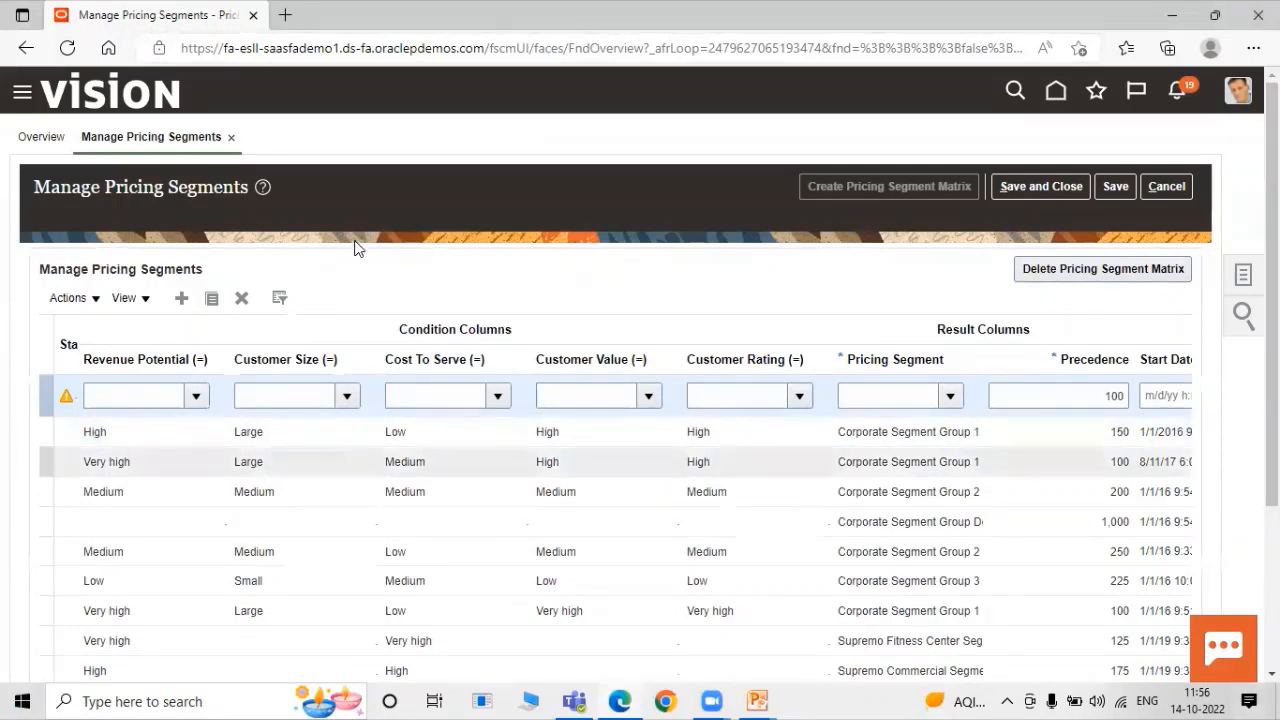
click(197, 395)
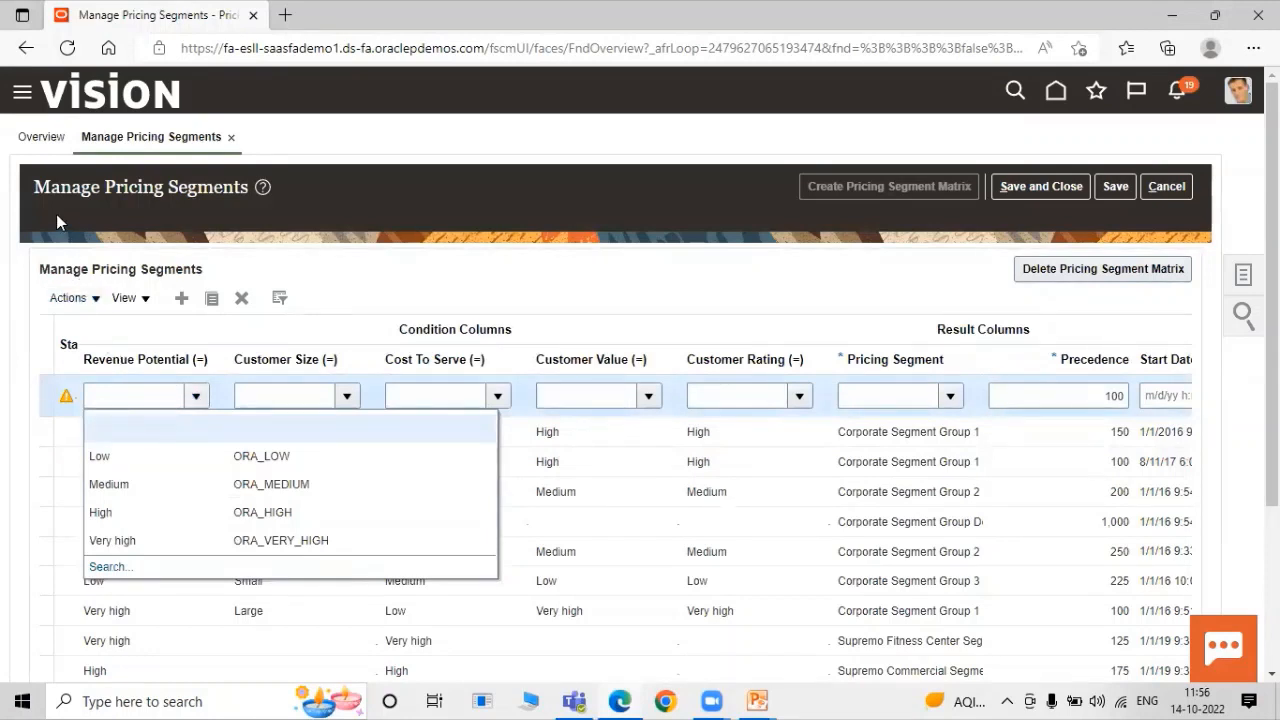
click(246, 504)
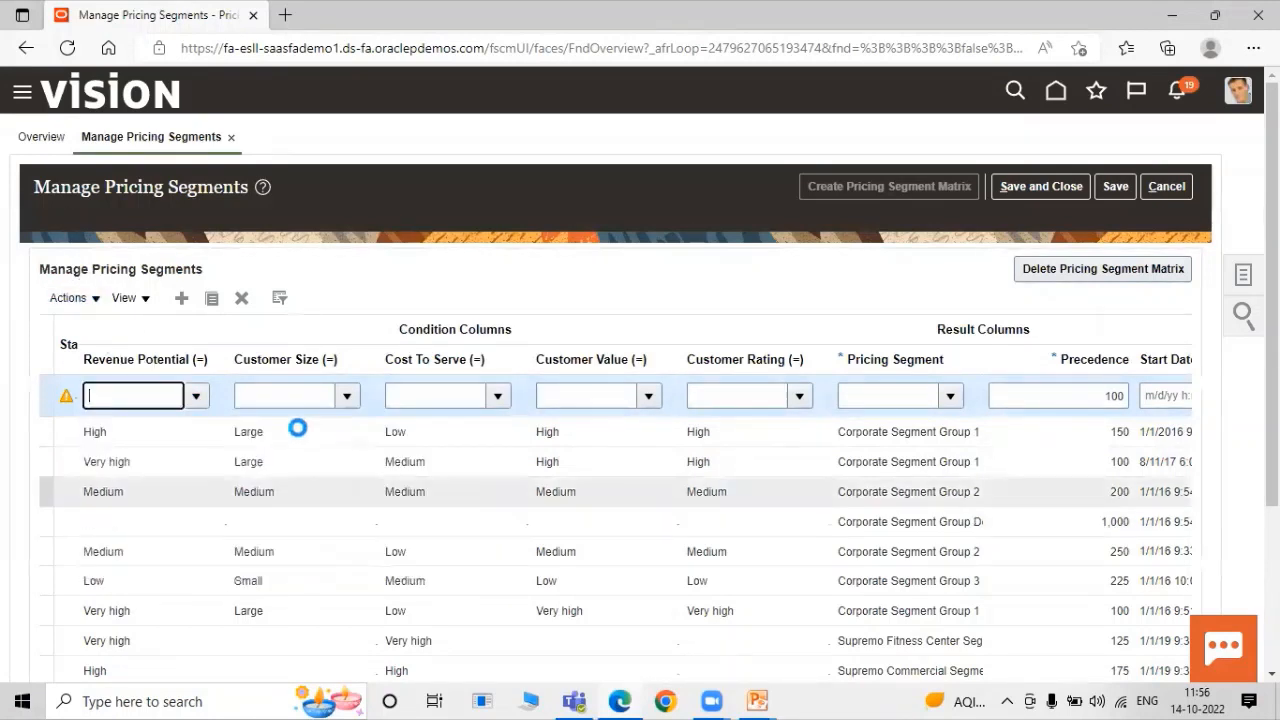
click(346, 400)
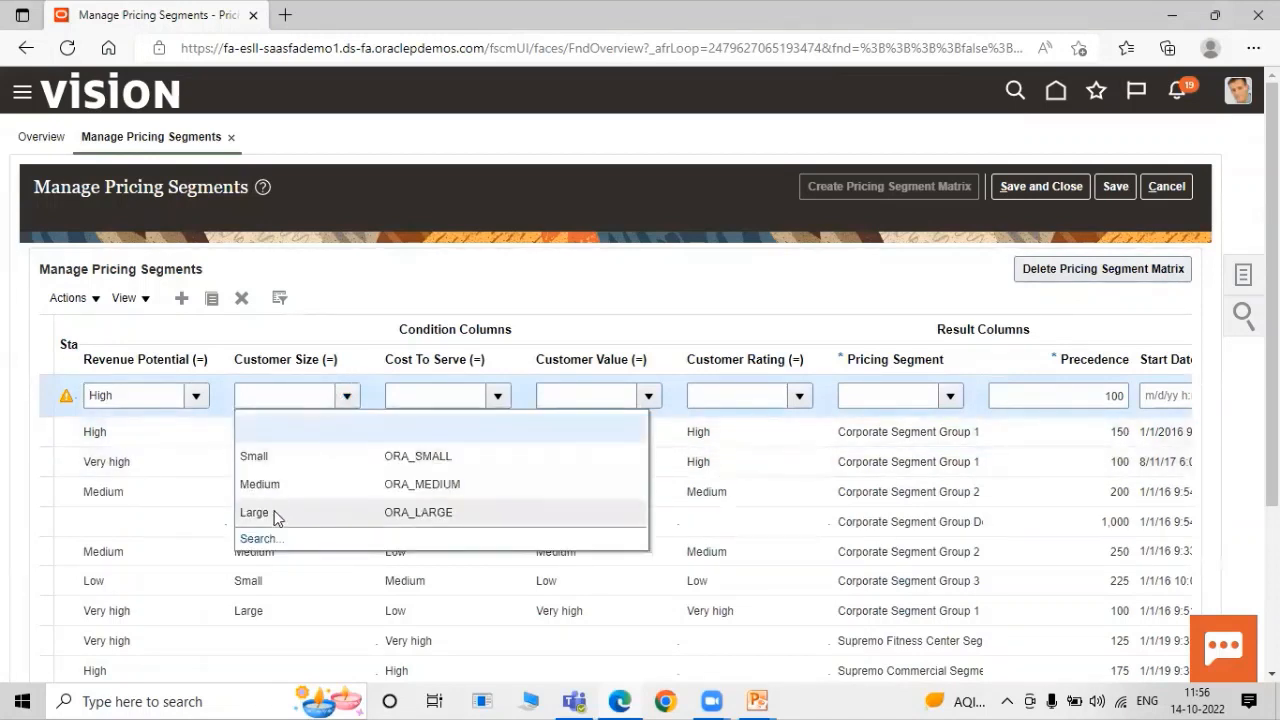
click(274, 517)
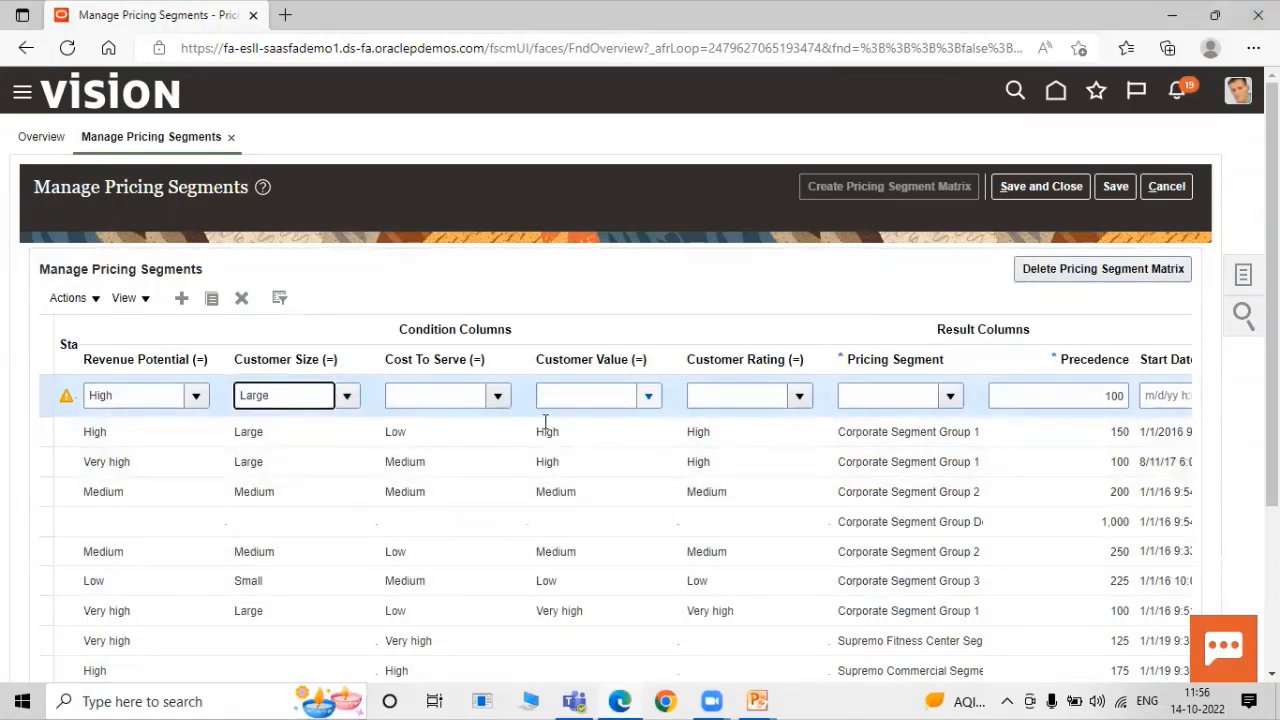
Set the new segment row's cost to serve, customer value and customer rating to High.
click(498, 397)
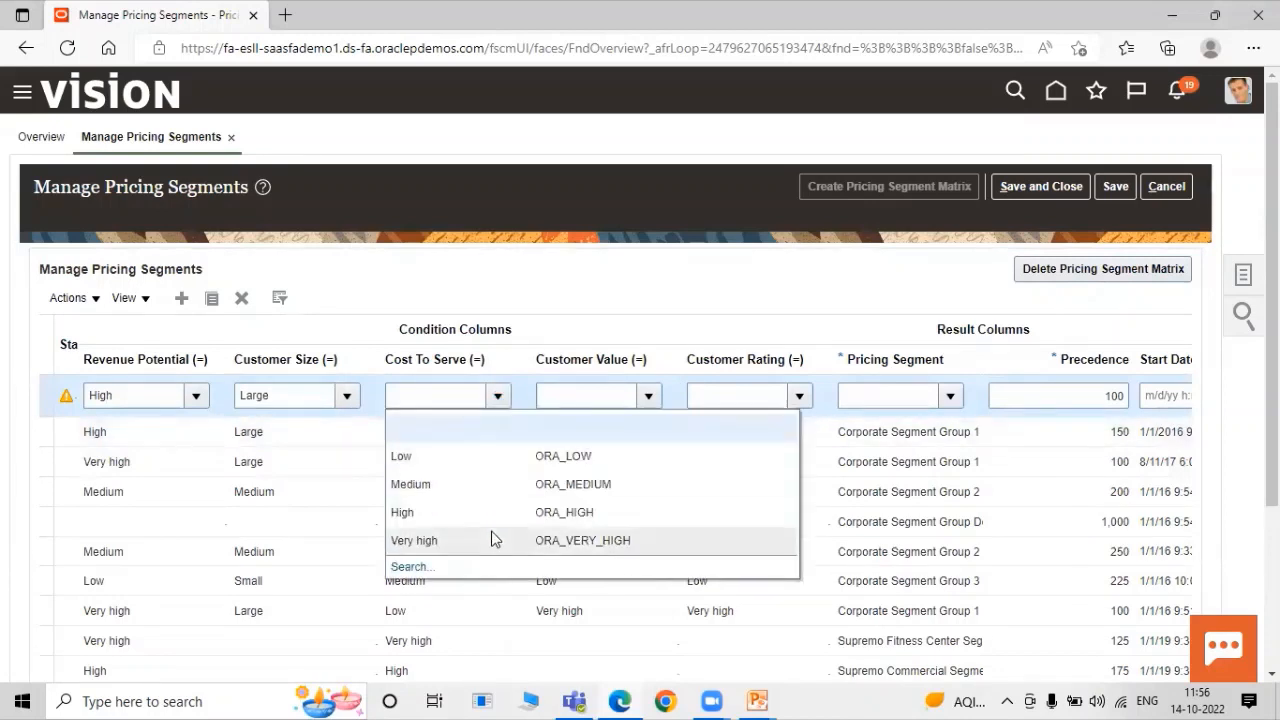
click(490, 521)
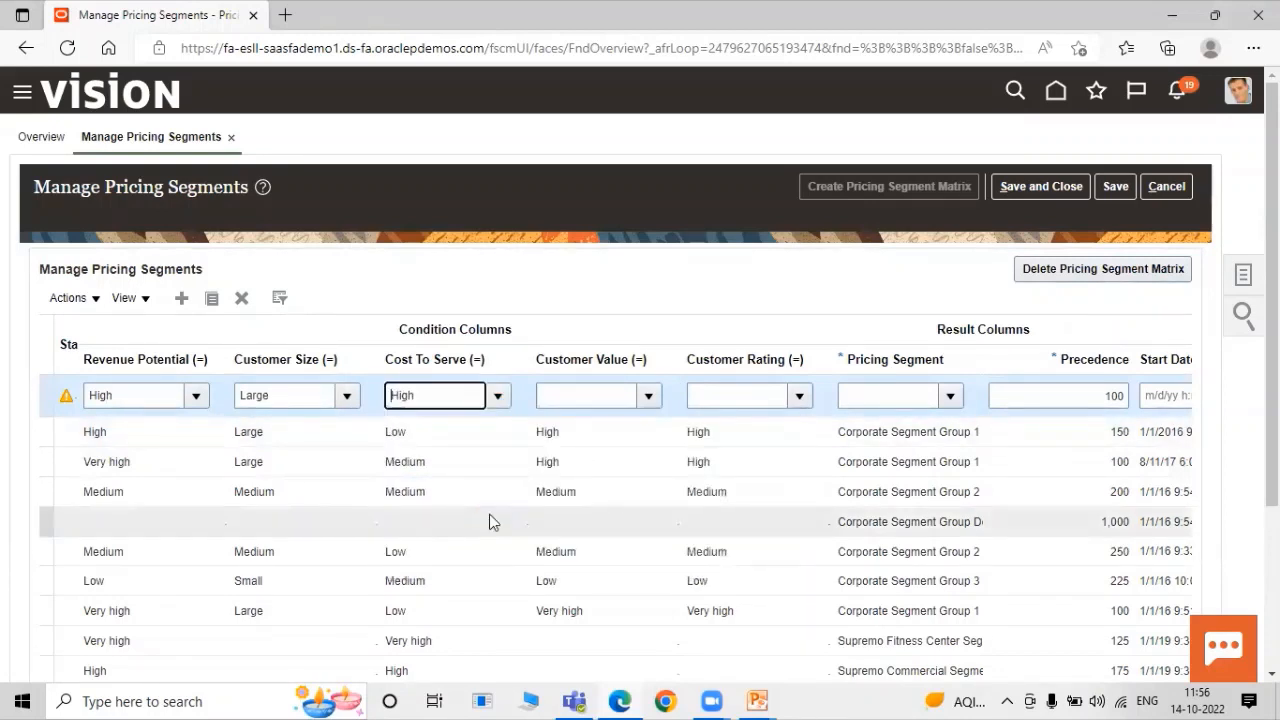
click(646, 396)
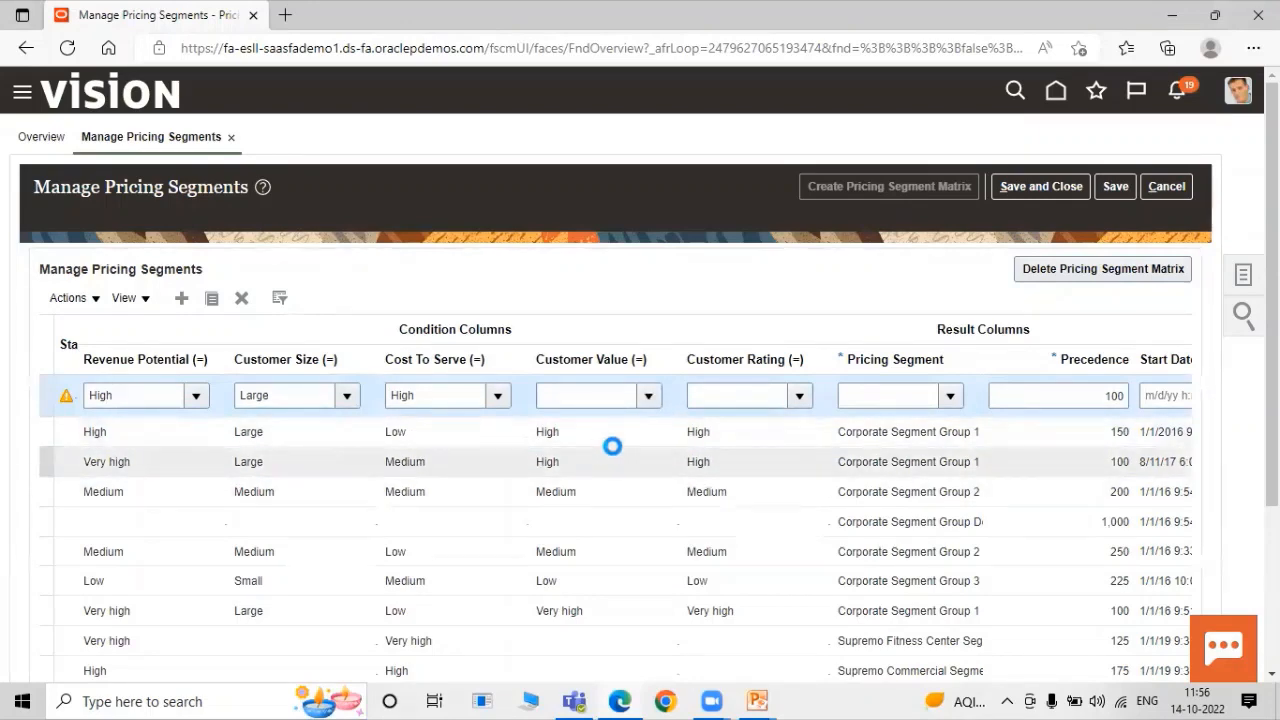
click(600, 534)
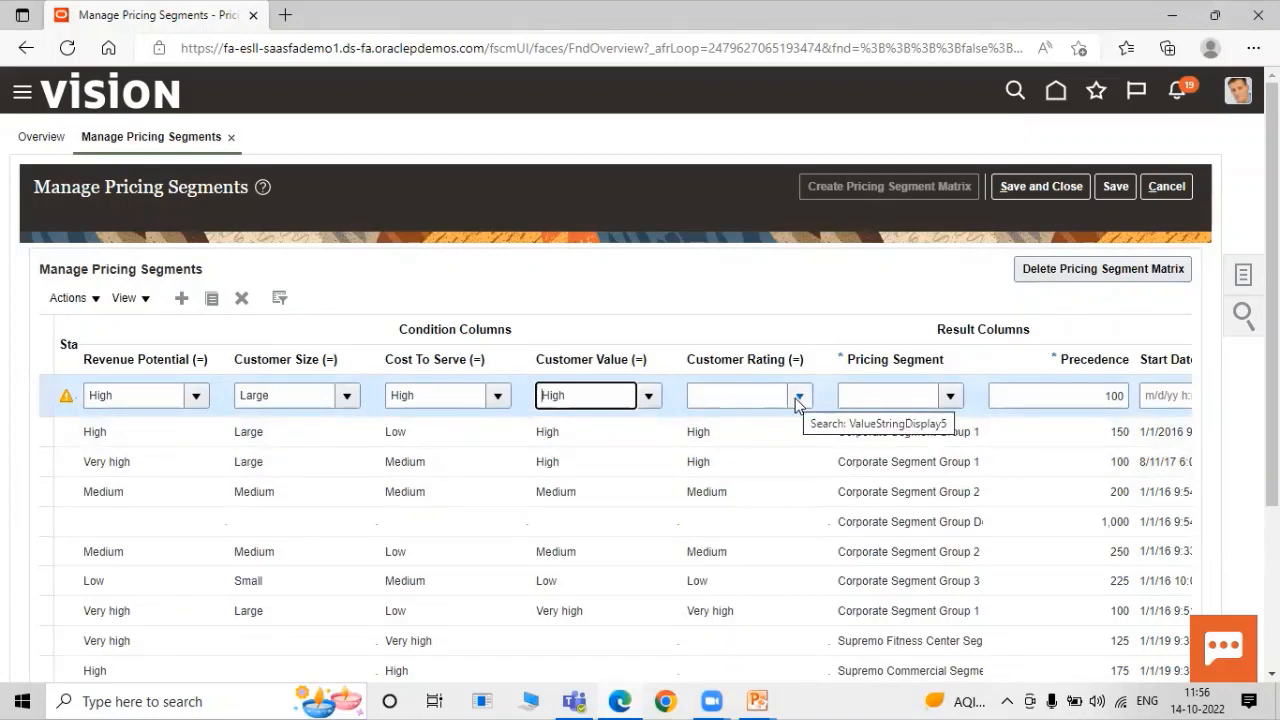
click(796, 398)
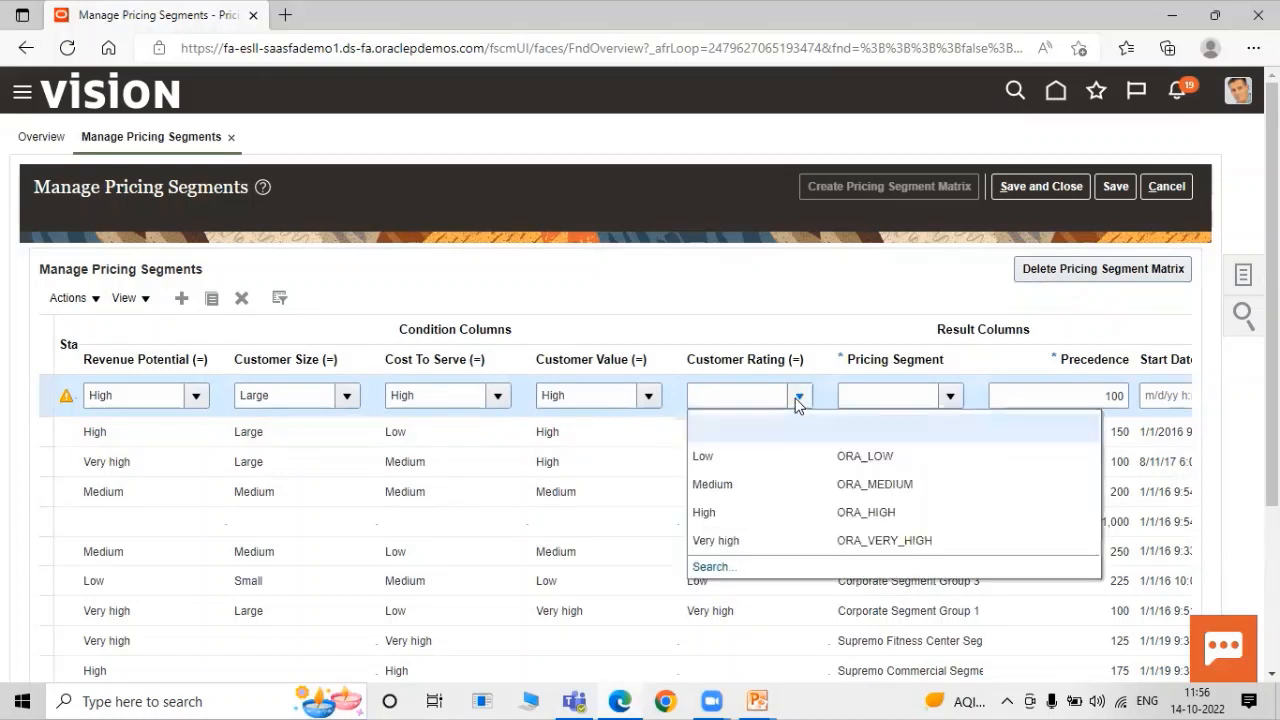
click(783, 512)
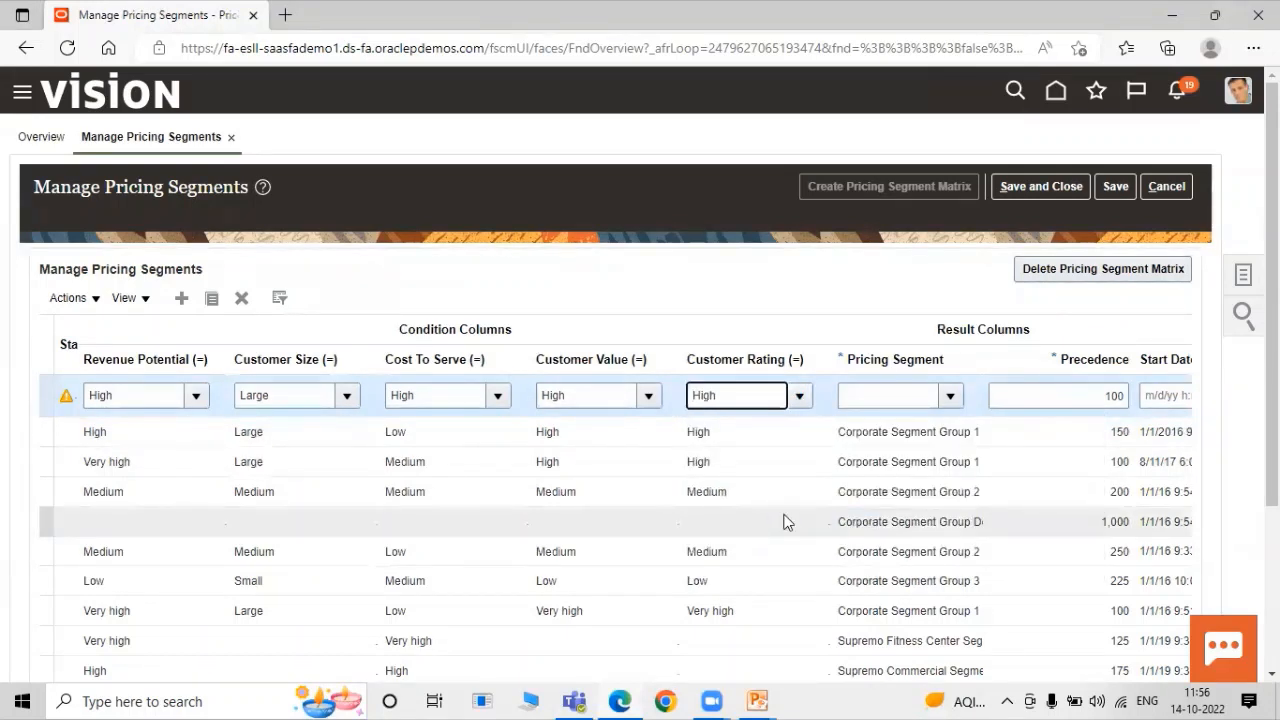
Search the pricing segments for TATA and assign TATA Pricing Segment to the new row.
click(950, 398)
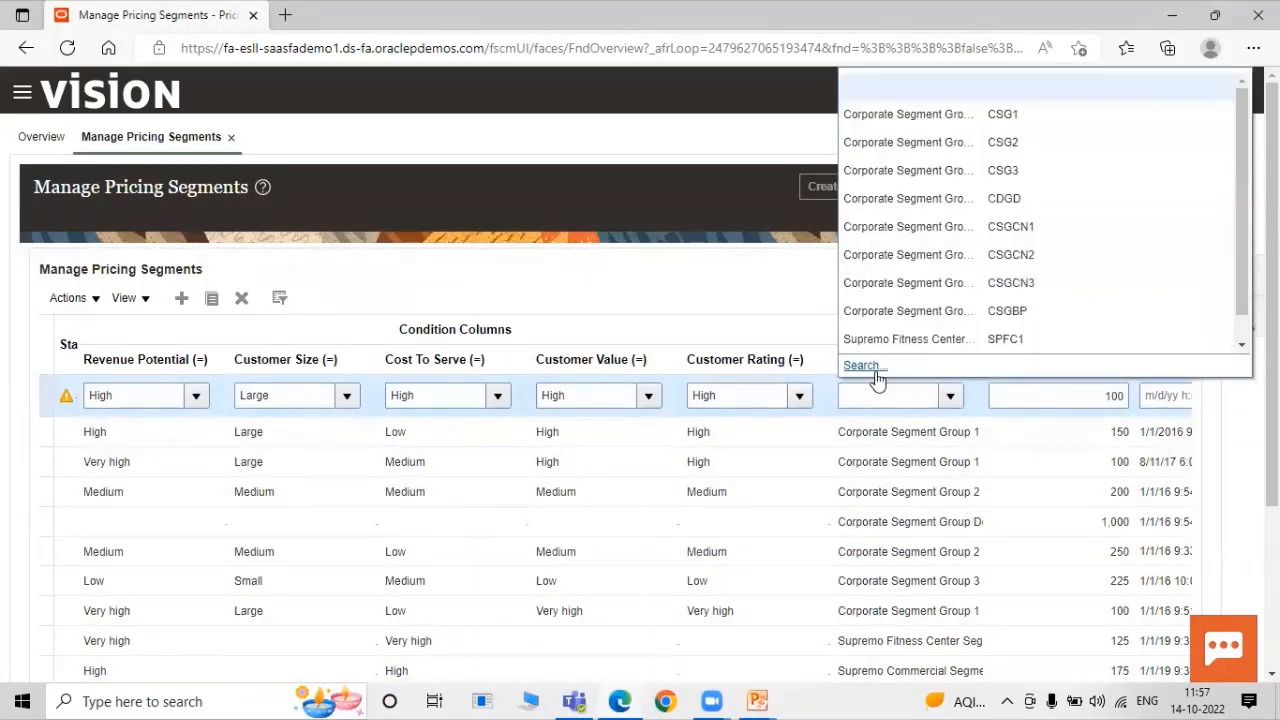
click(862, 366)
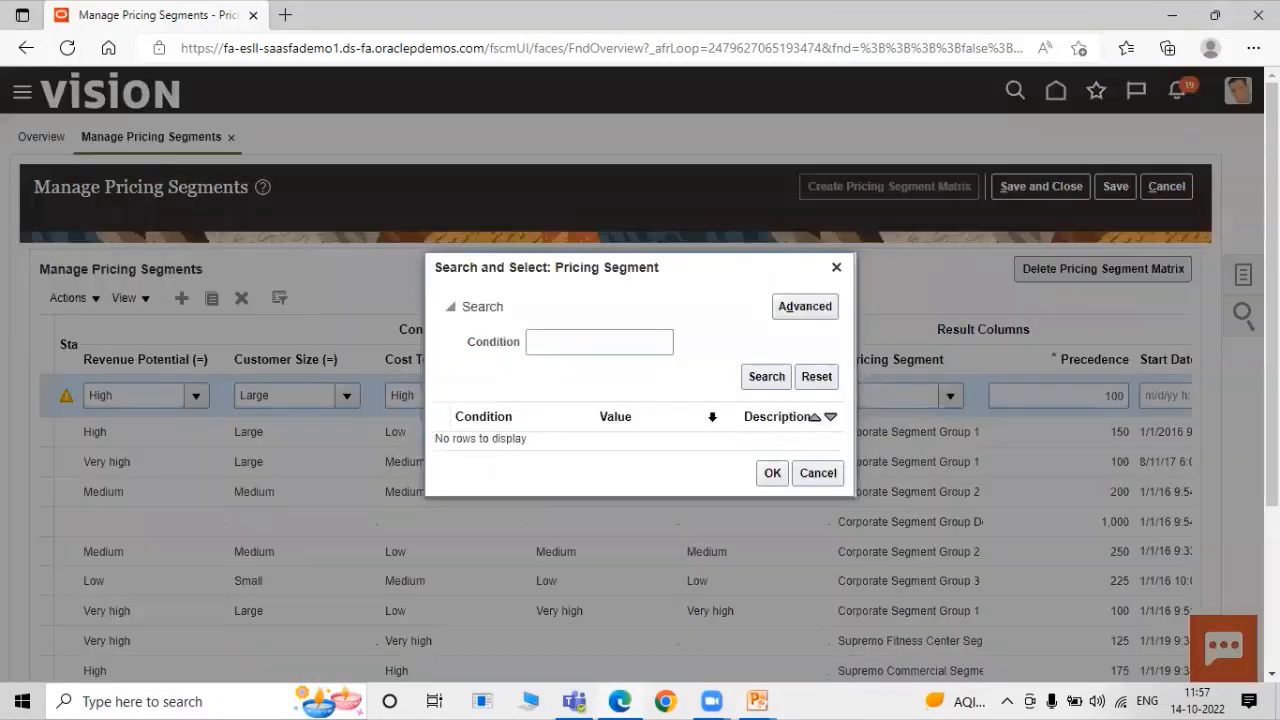
click(633, 340)
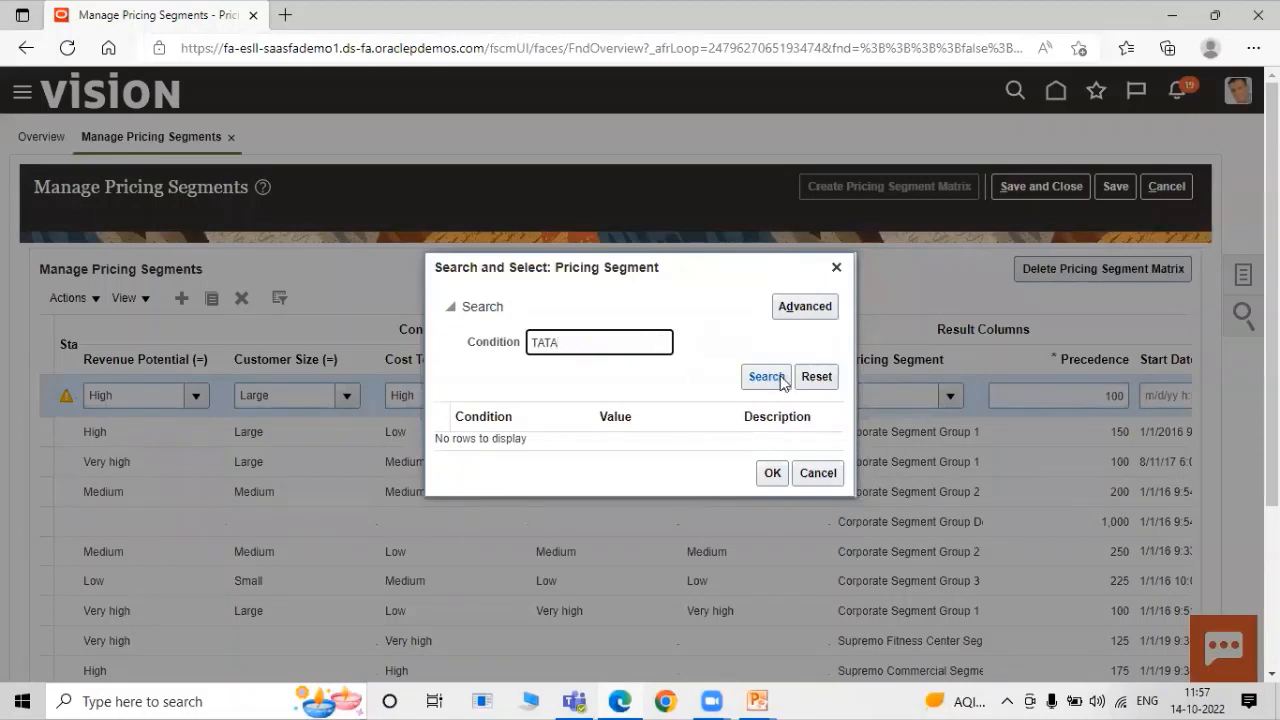
click(765, 376)
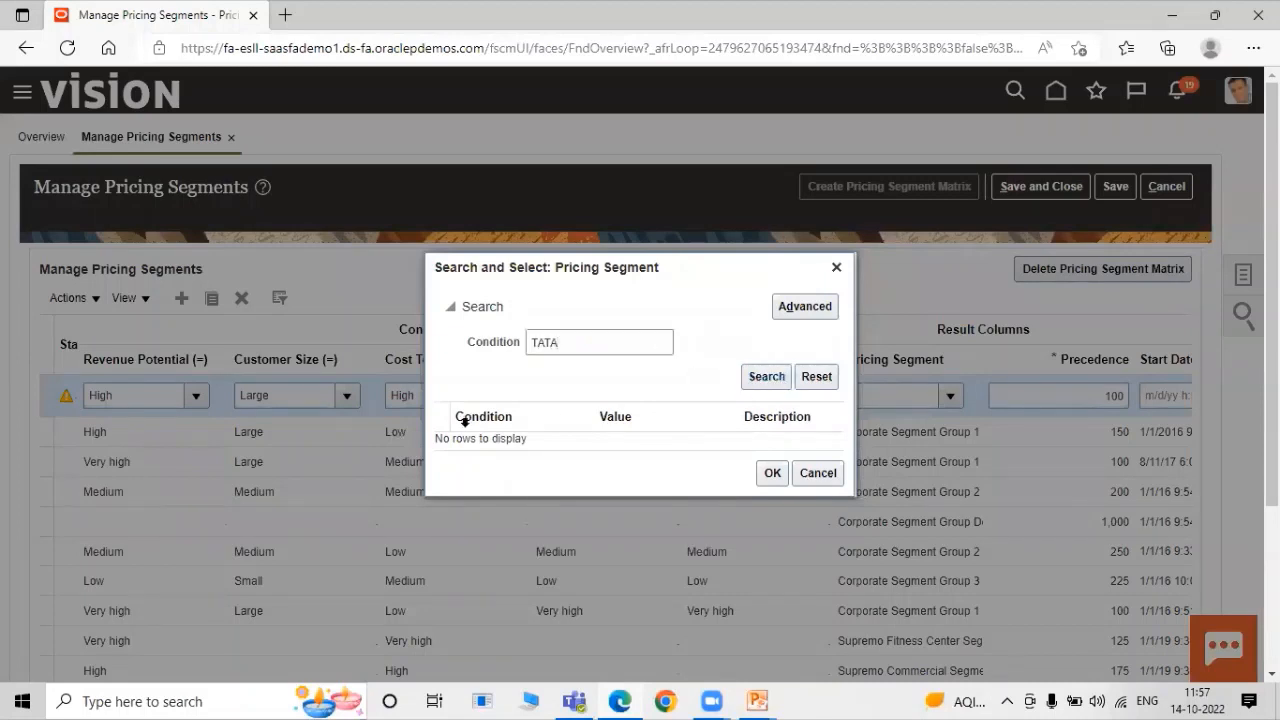
click(772, 481)
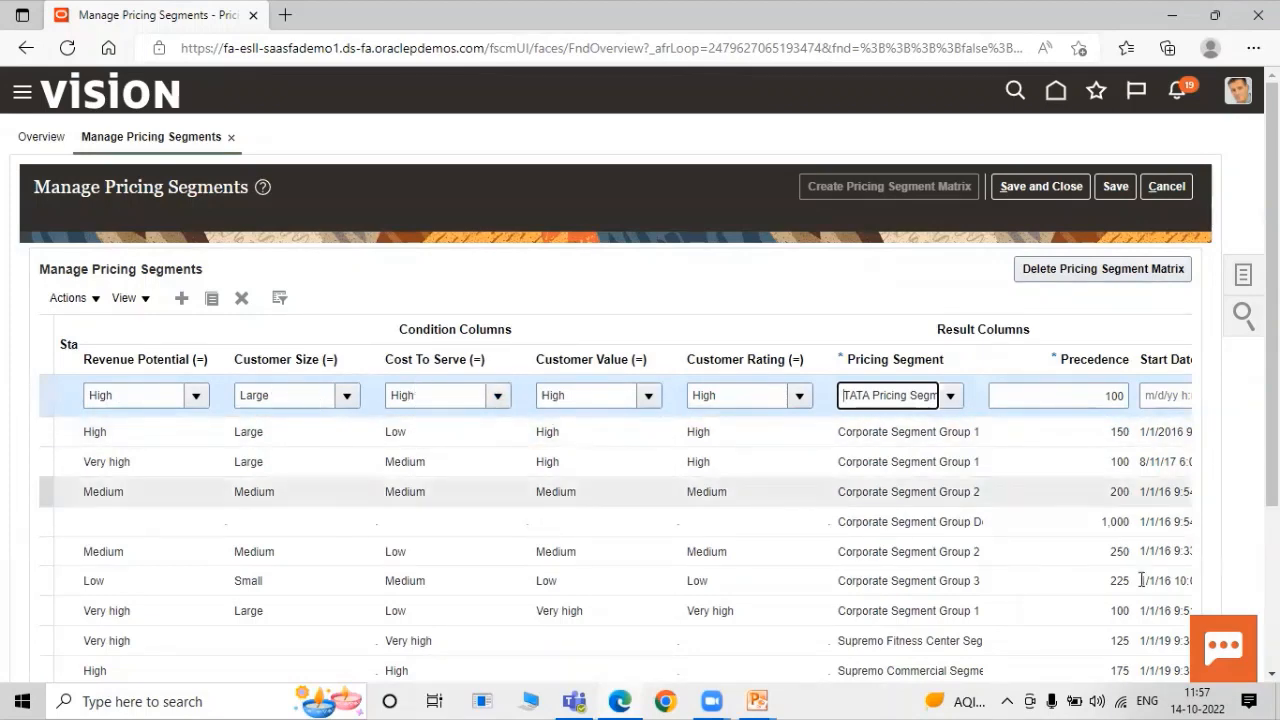
Save and close the pricing segments, and open the Manage Pricing Strategy Assignments page.
click(1042, 186)
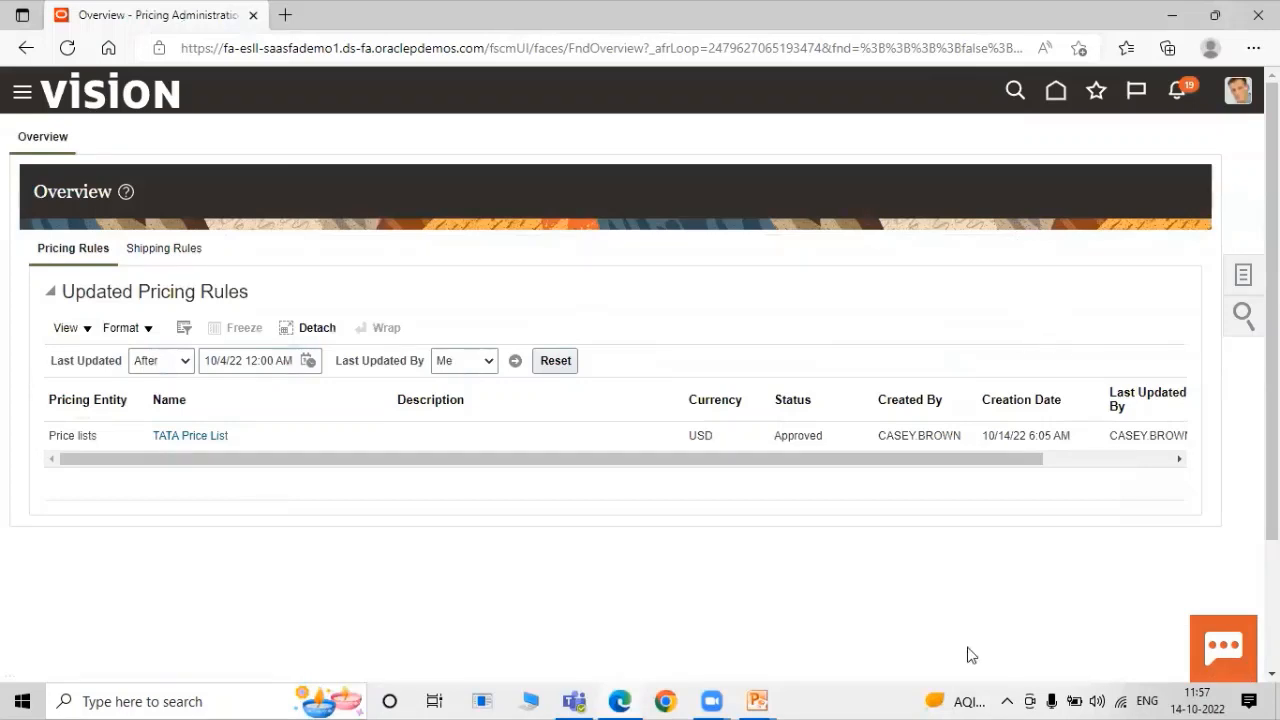
click(1246, 277)
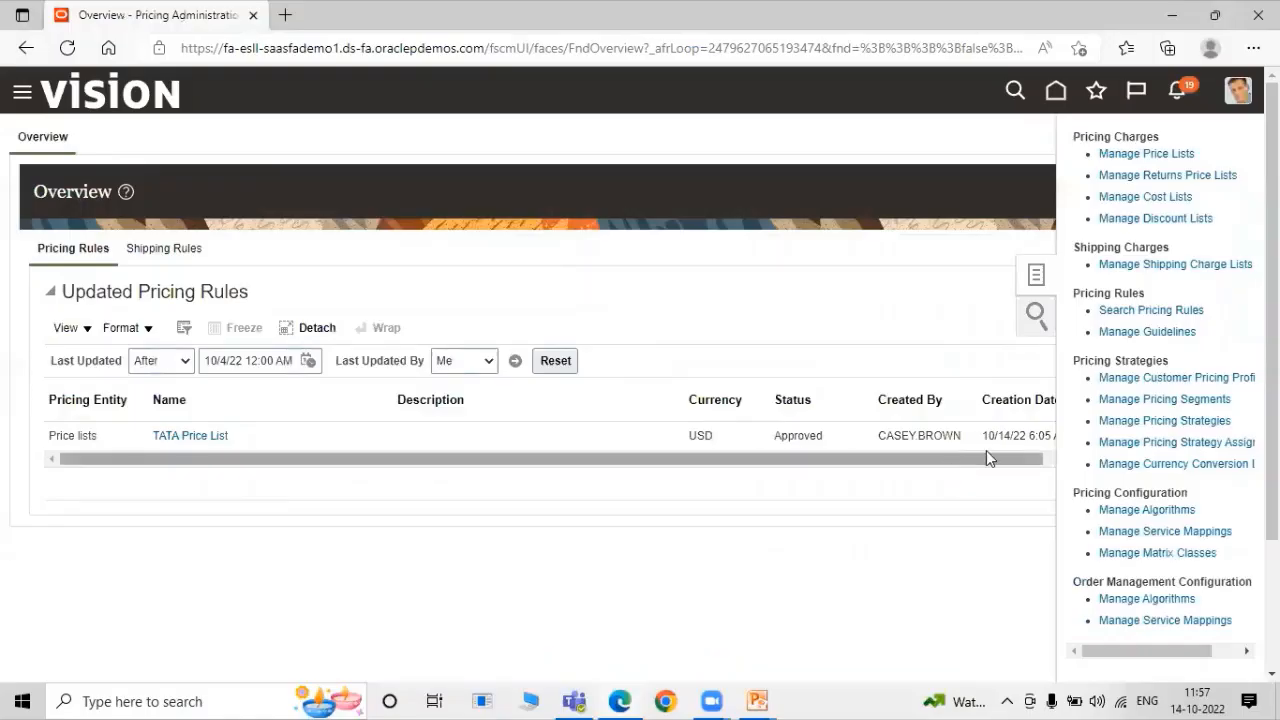
click(1126, 446)
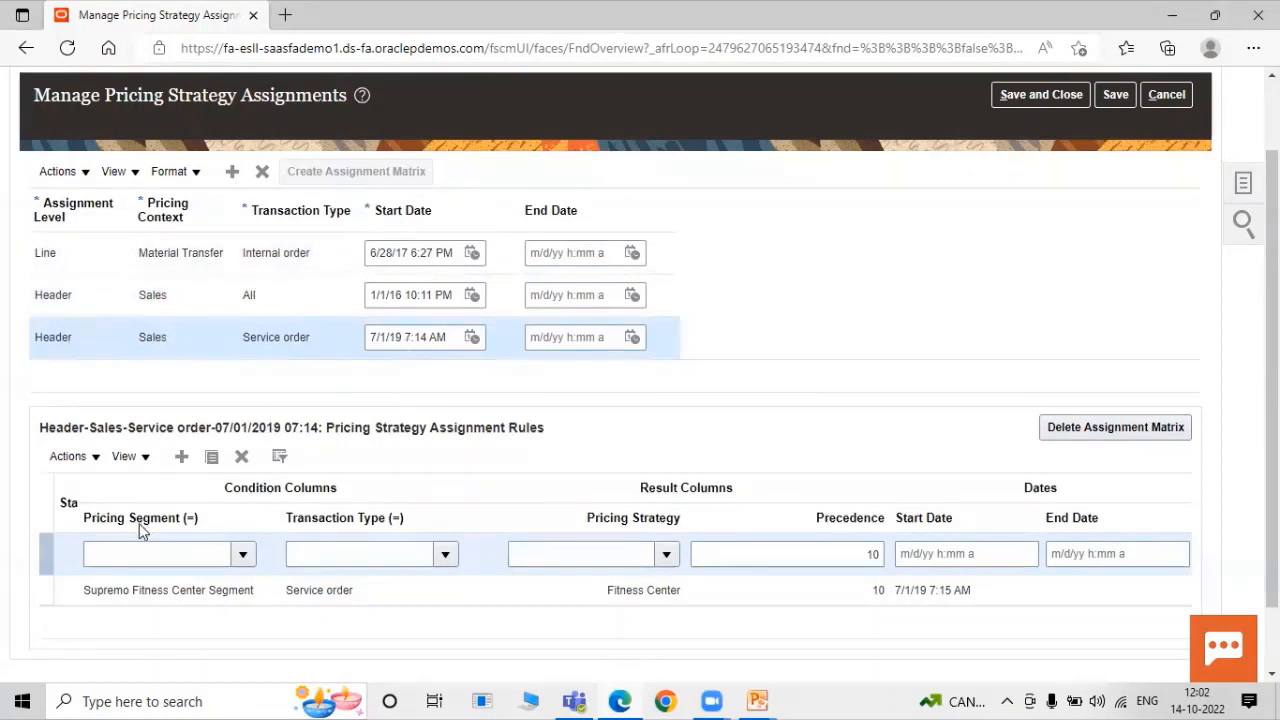
In the new Header-Sales-Service order assignment rule, choose TATA Pricing Segment as the pricing segment and Sales order as the transaction type.
click(242, 556)
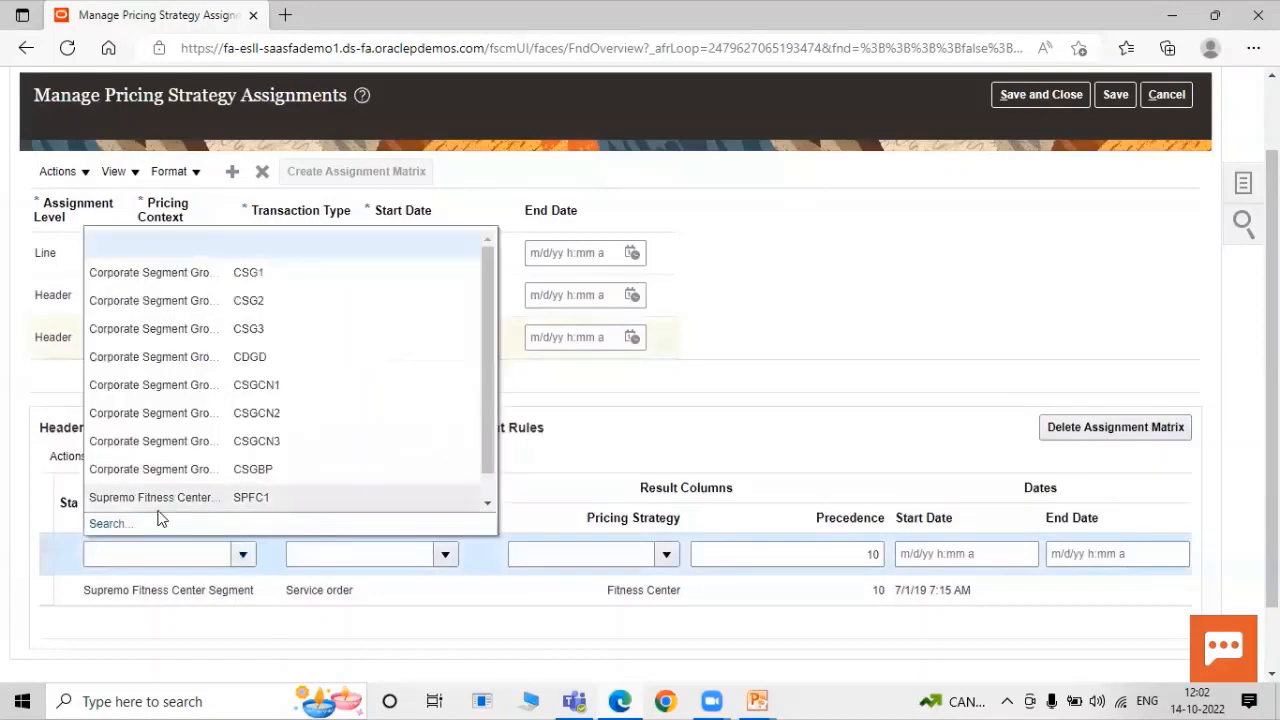
click(115, 523)
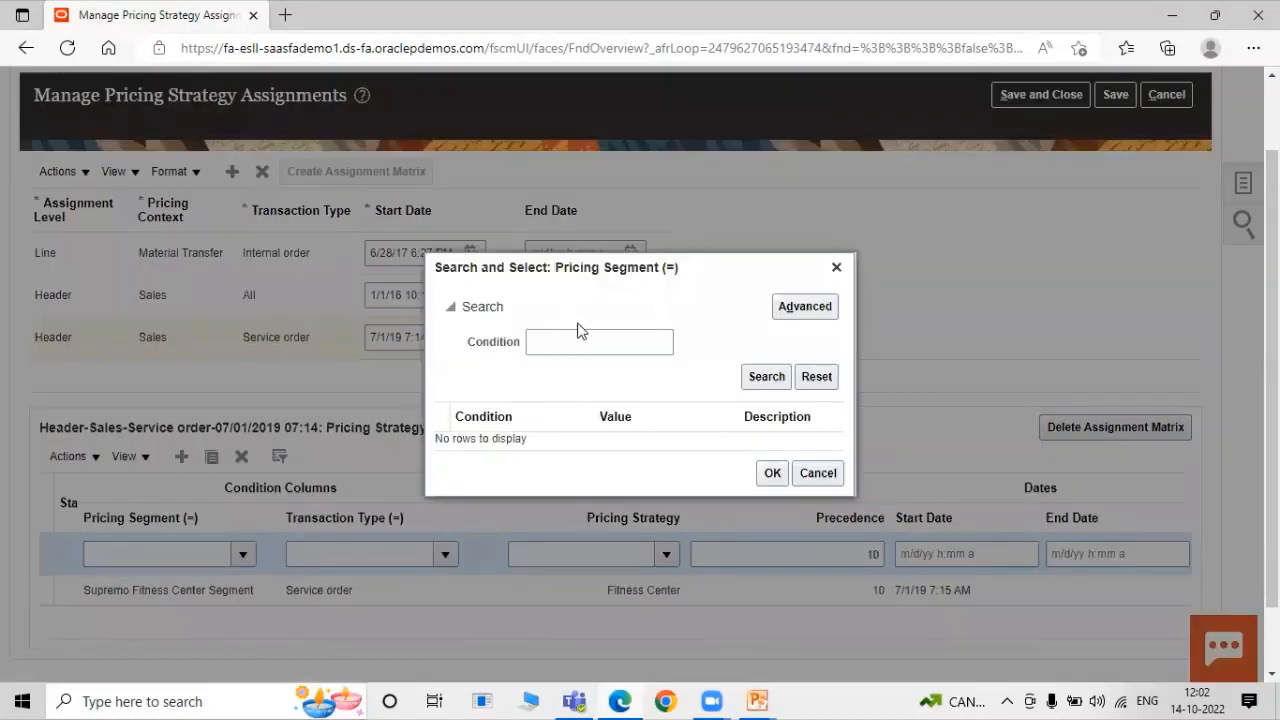
click(577, 336)
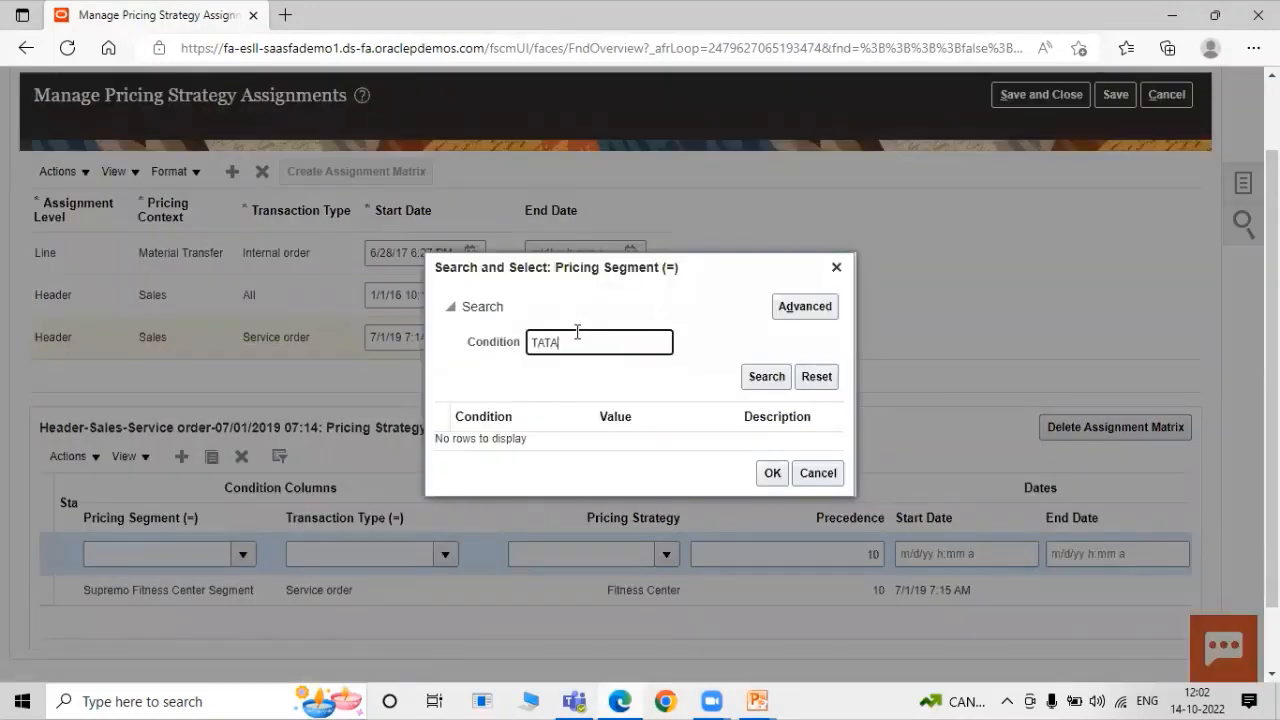
click(766, 378)
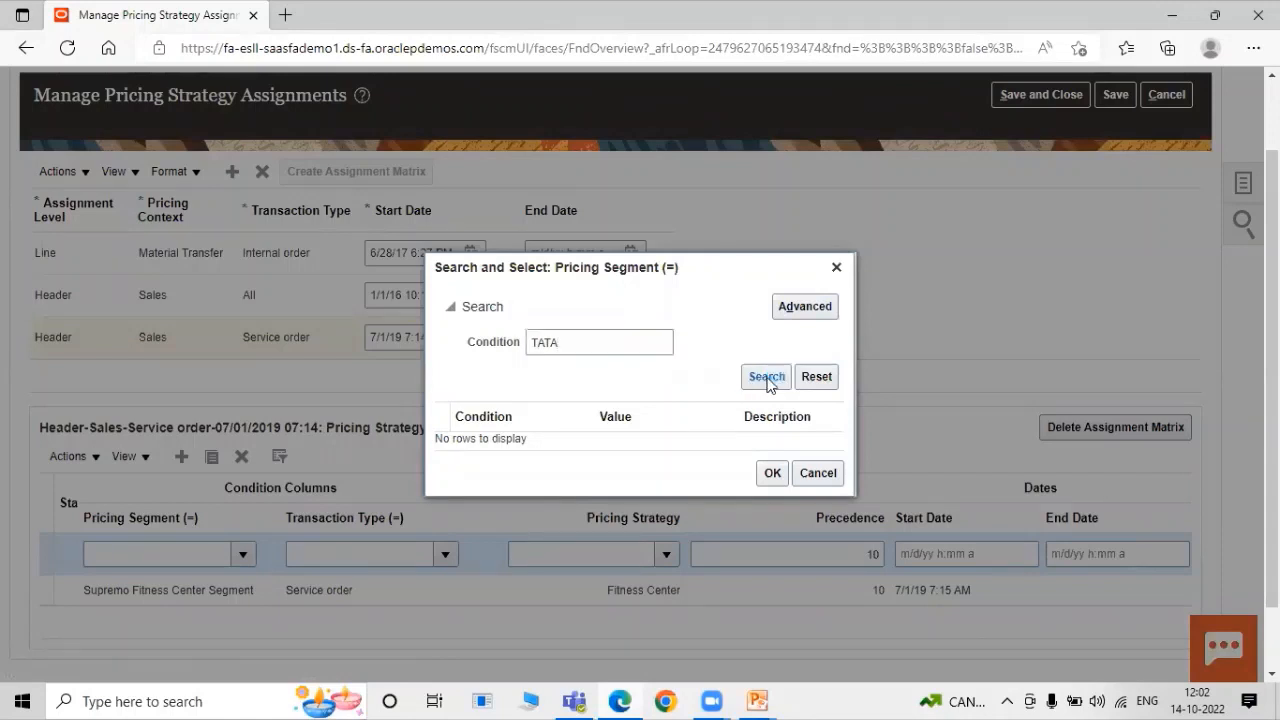
click(686, 440)
click(768, 486)
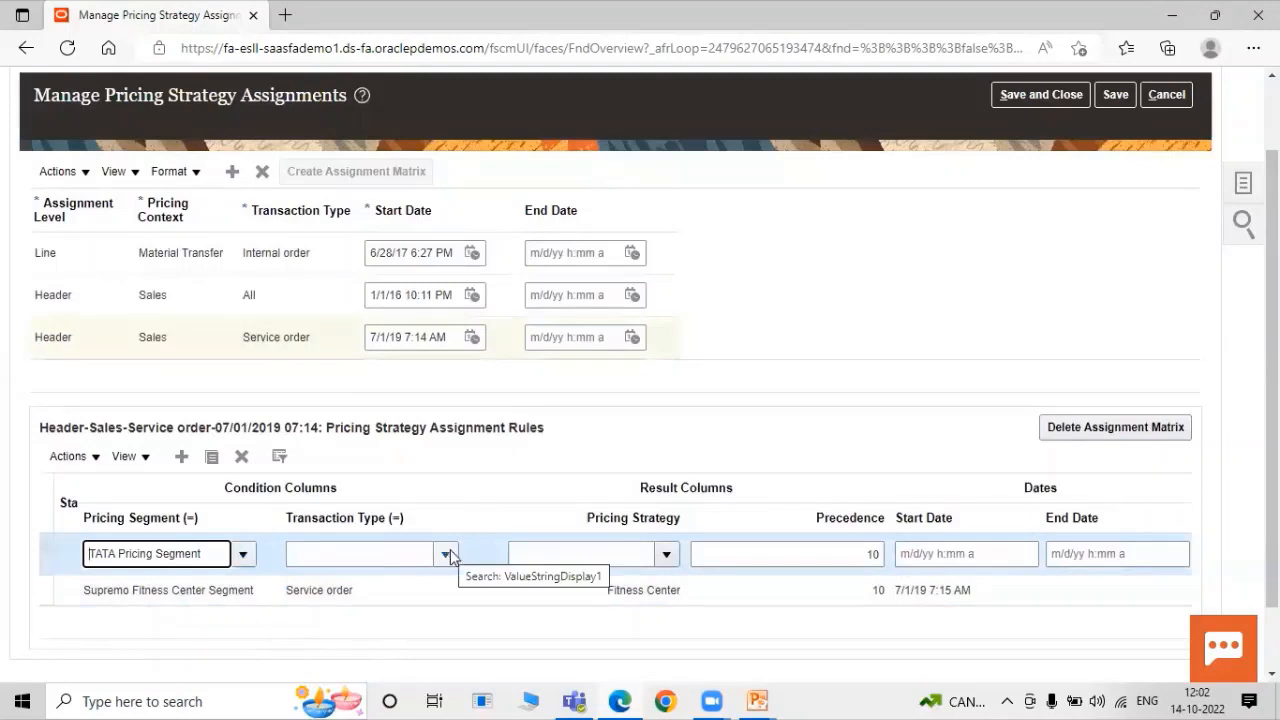
click(443, 554)
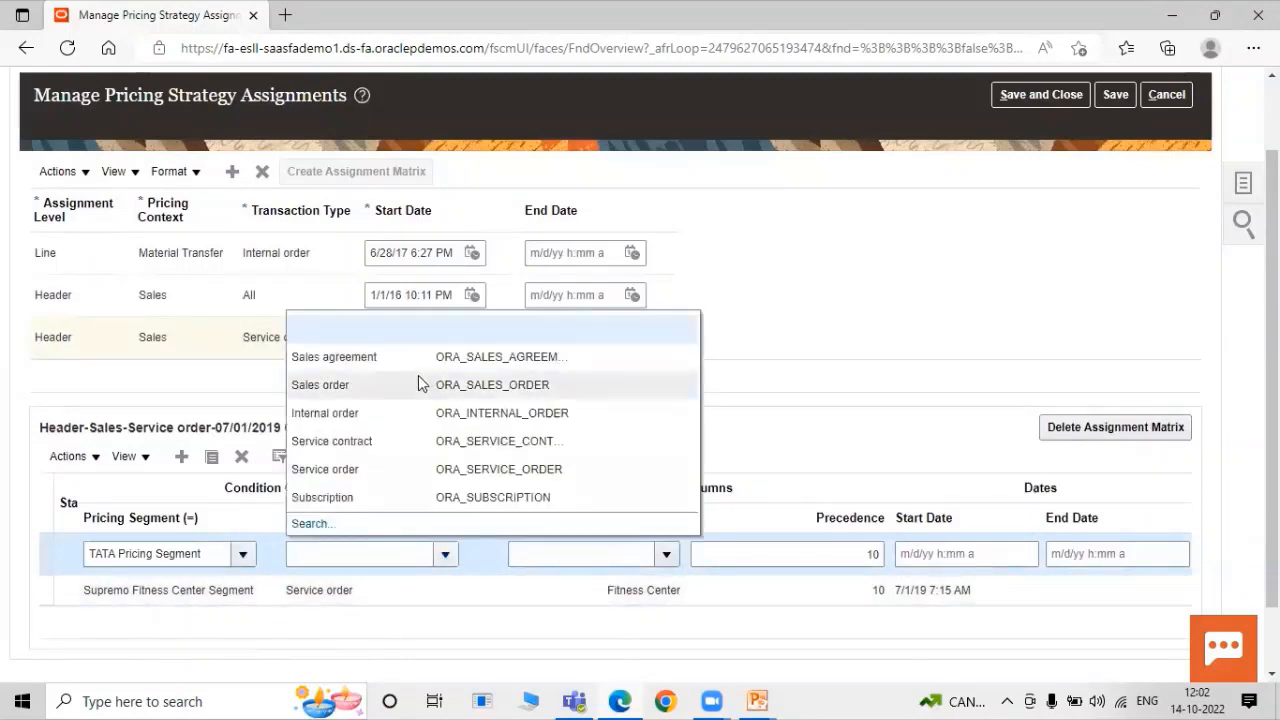
click(418, 382)
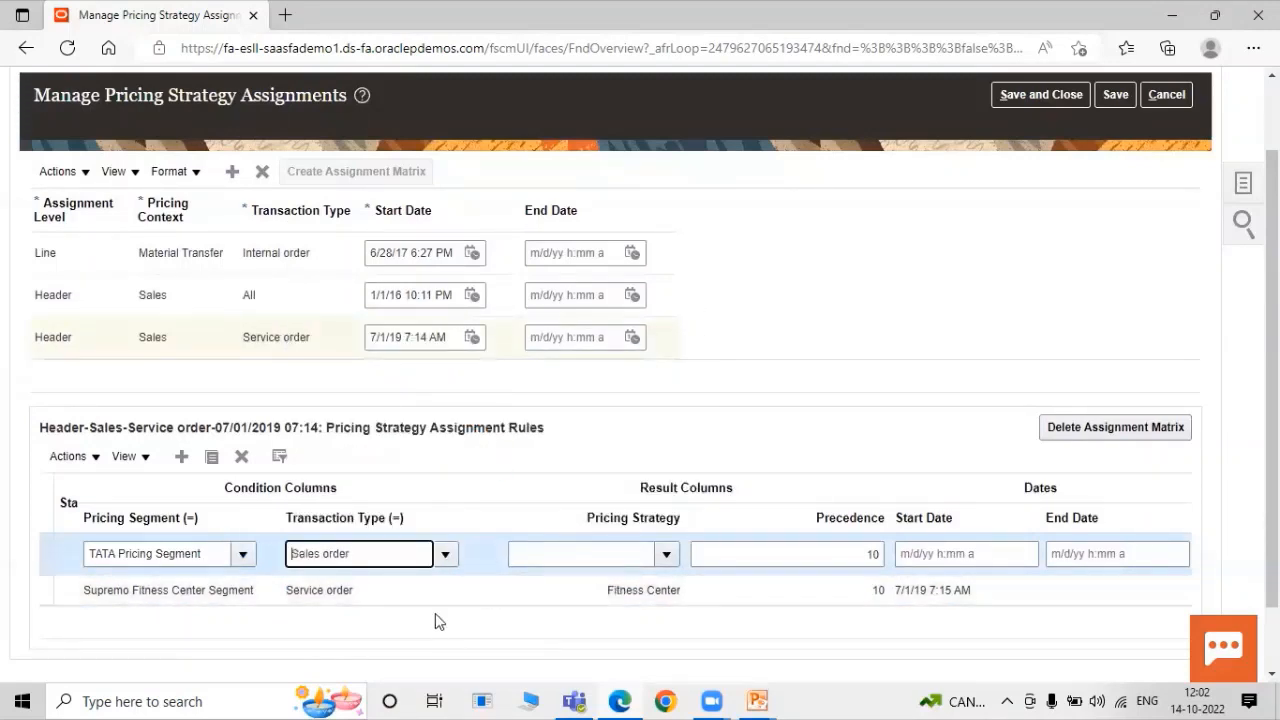
Search for TATA to assign TATA Pricing Strategy to the rule, then save and close the strategy assignments.
click(667, 553)
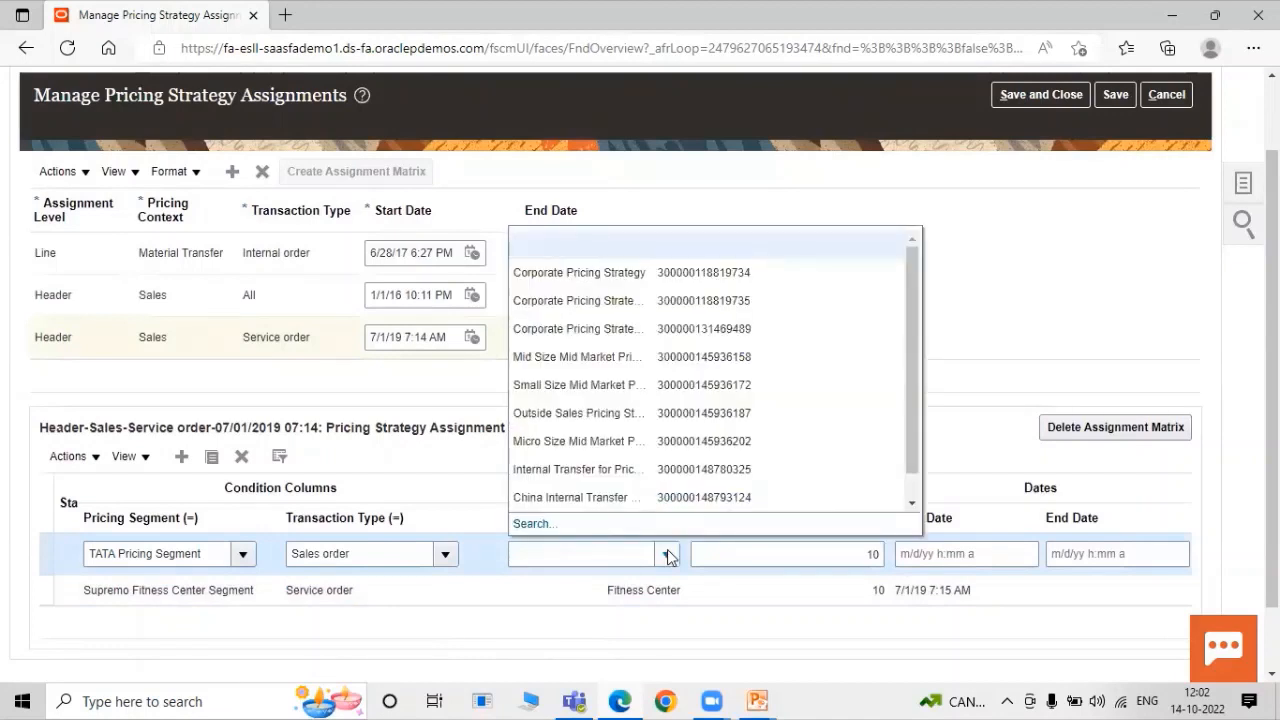
click(530, 523)
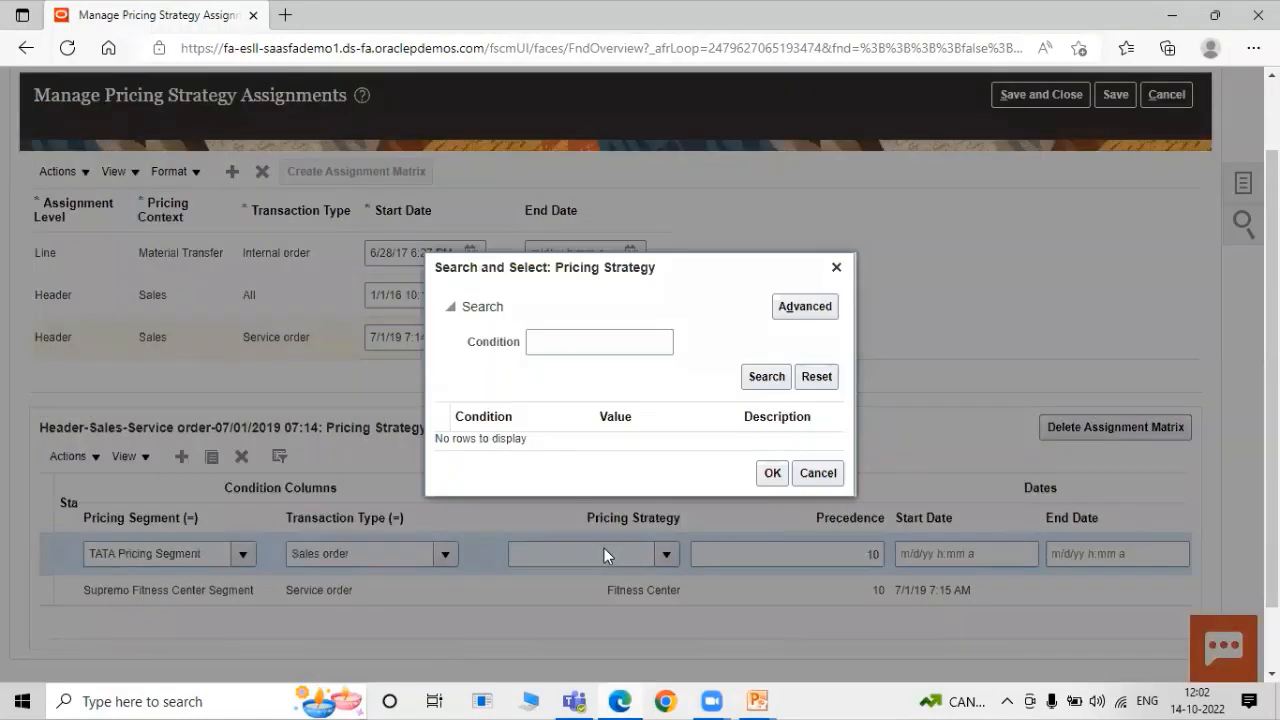
click(569, 347)
text(TATA)
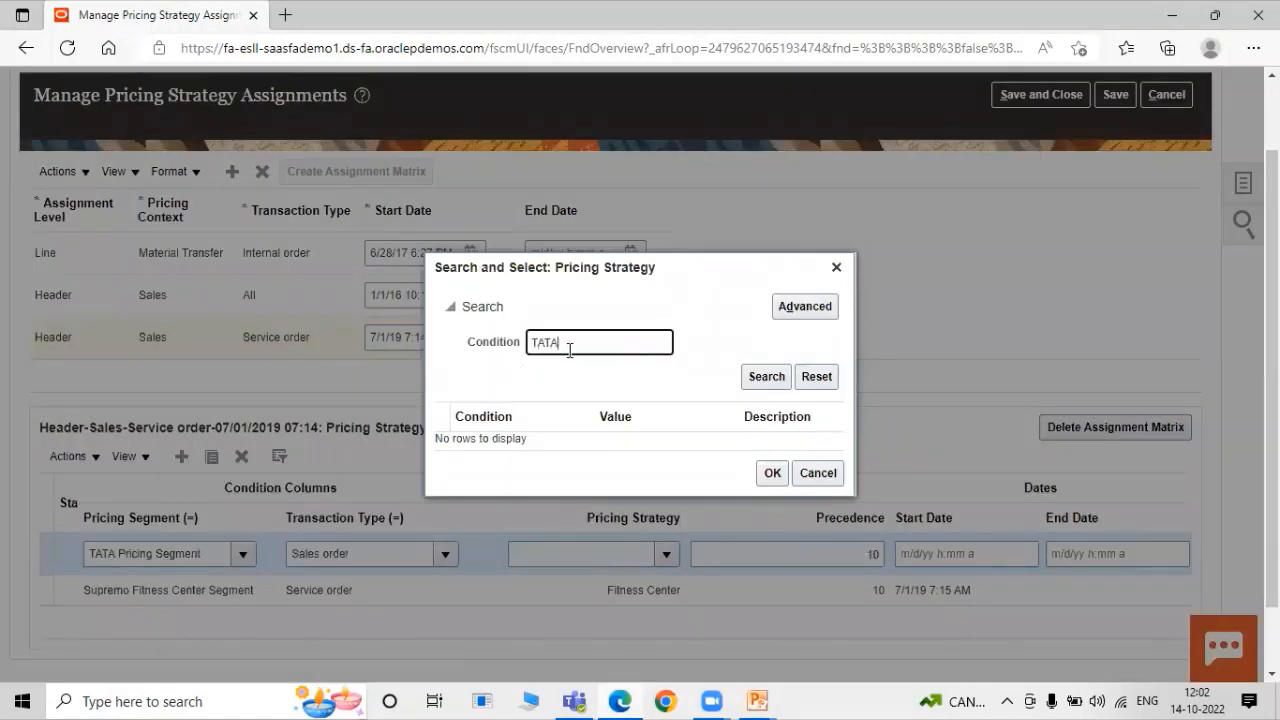
key(Return)
click(644, 440)
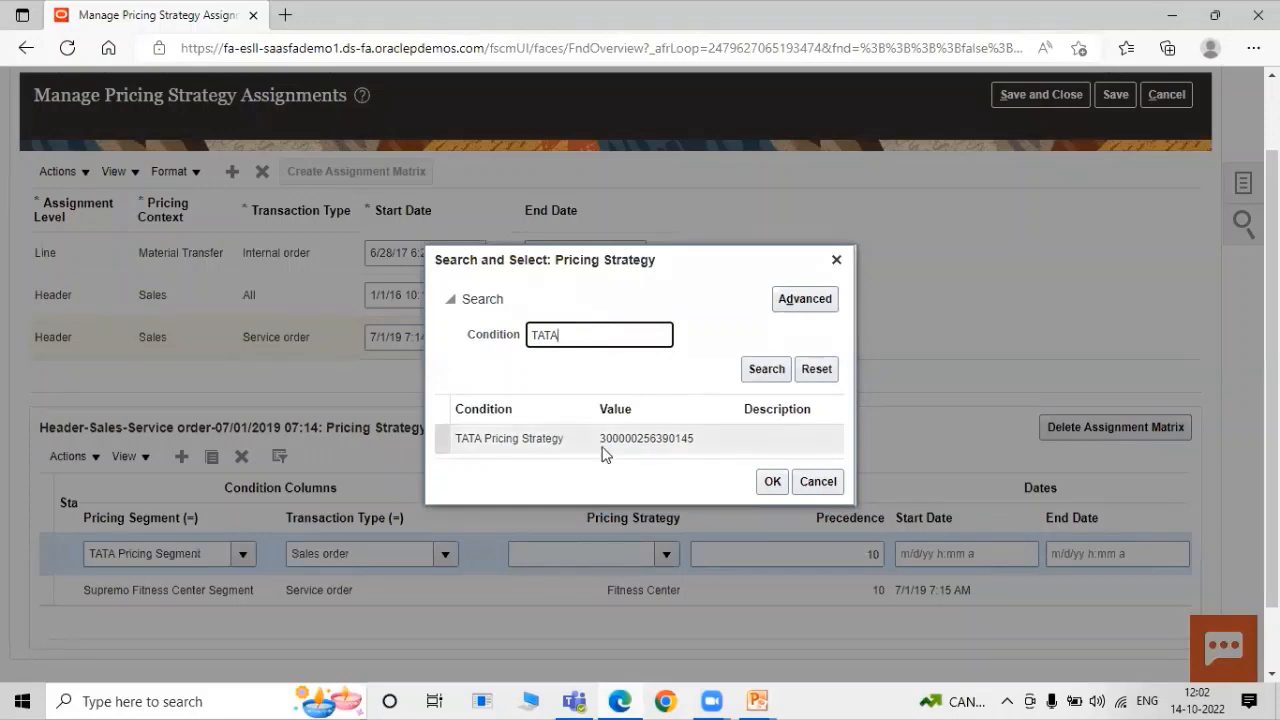
click(784, 483)
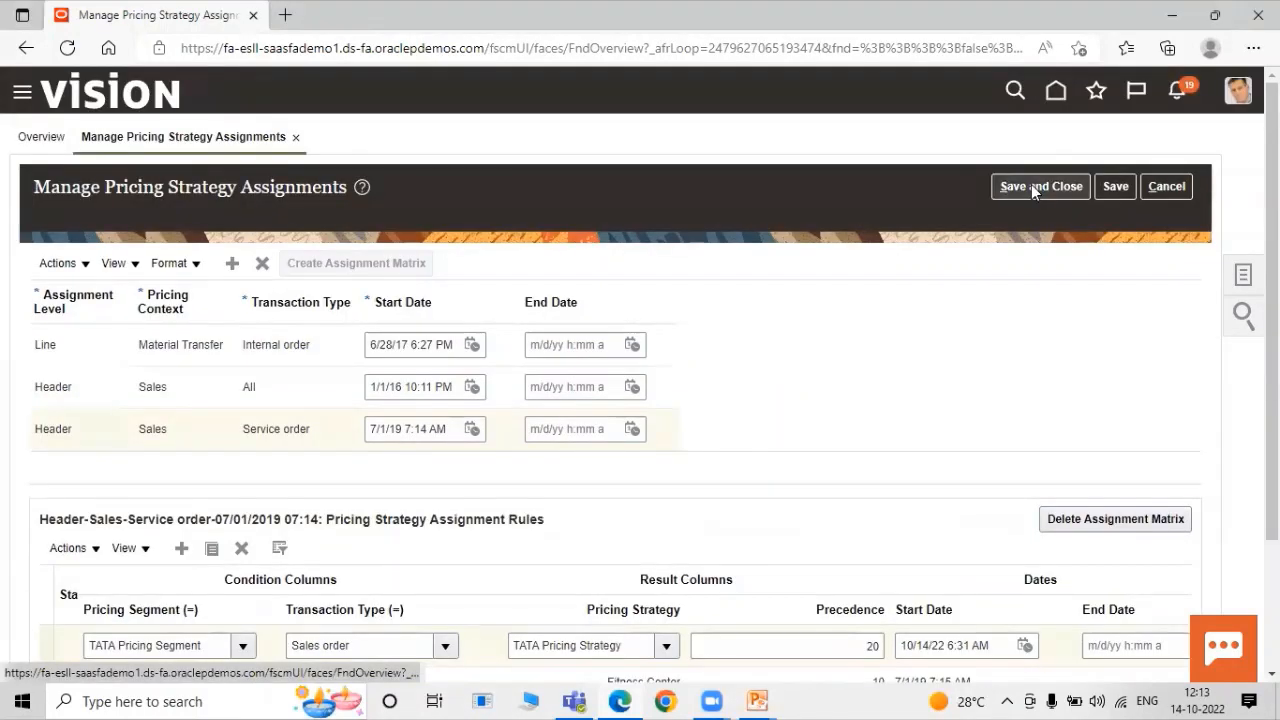
click(1031, 185)
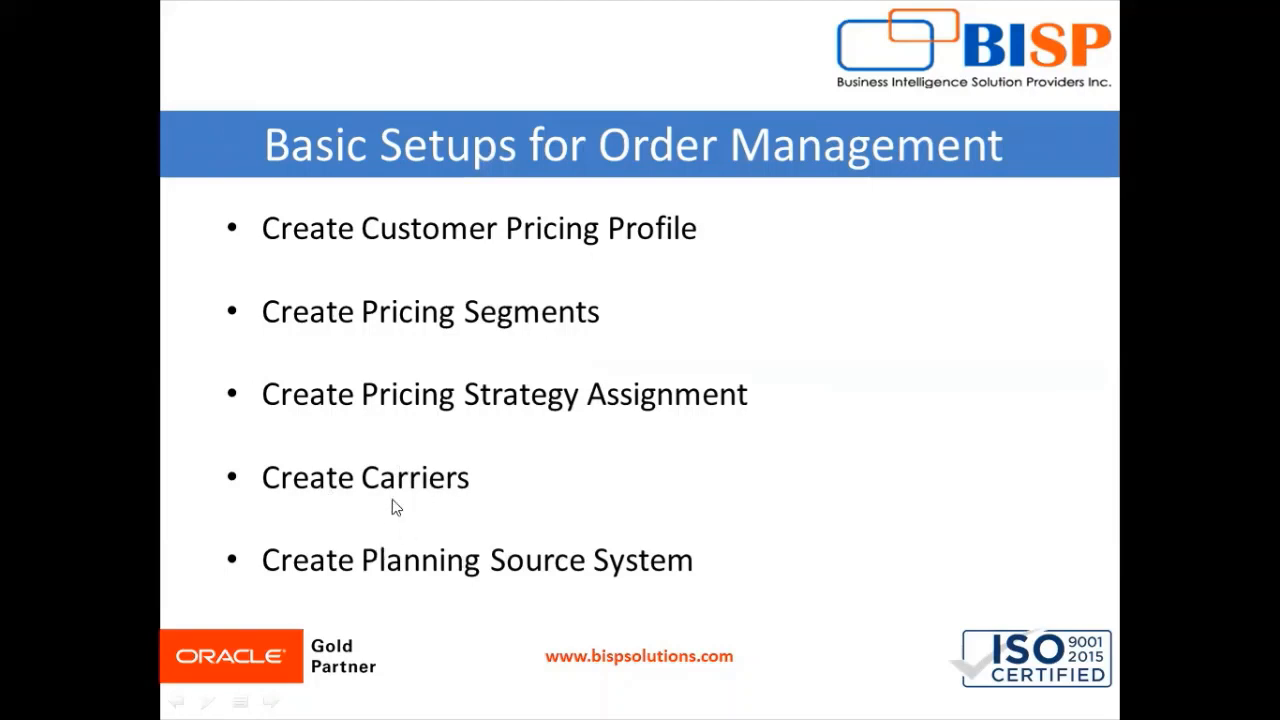
Return from the presentation to the browser and check the pricing administration task list.
key(alt+Tab)
key(Tab)
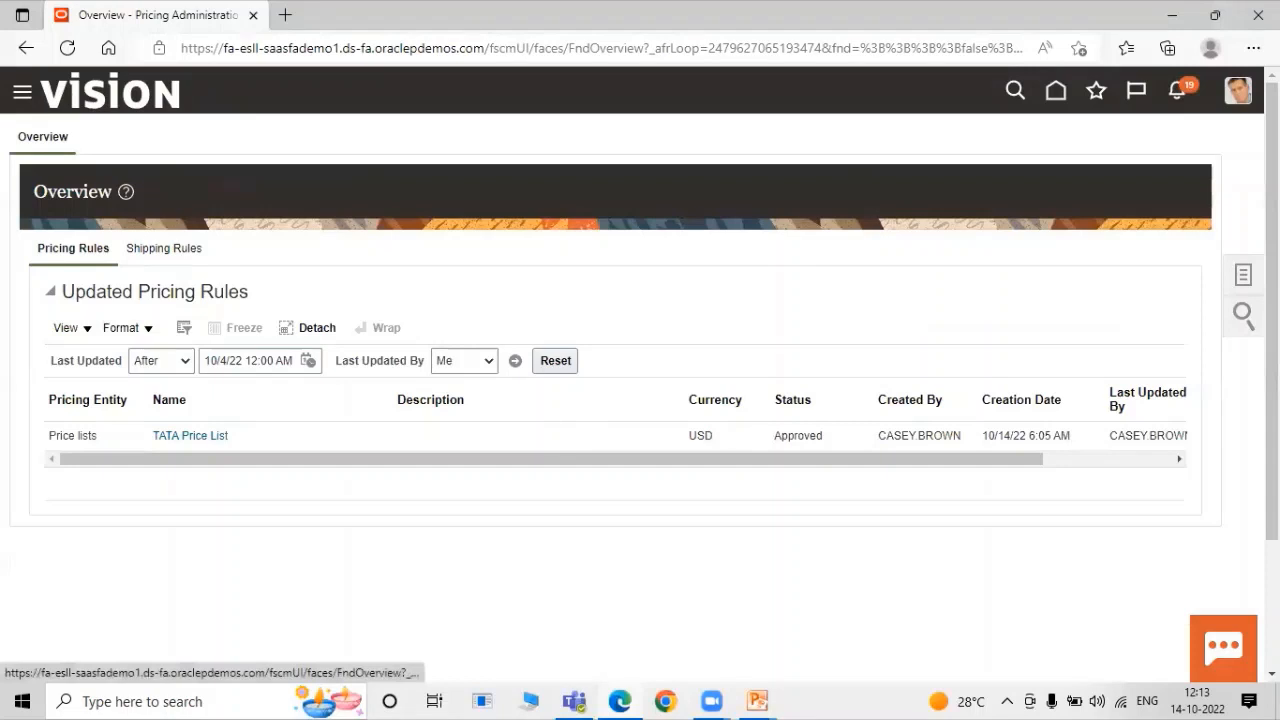
click(1243, 271)
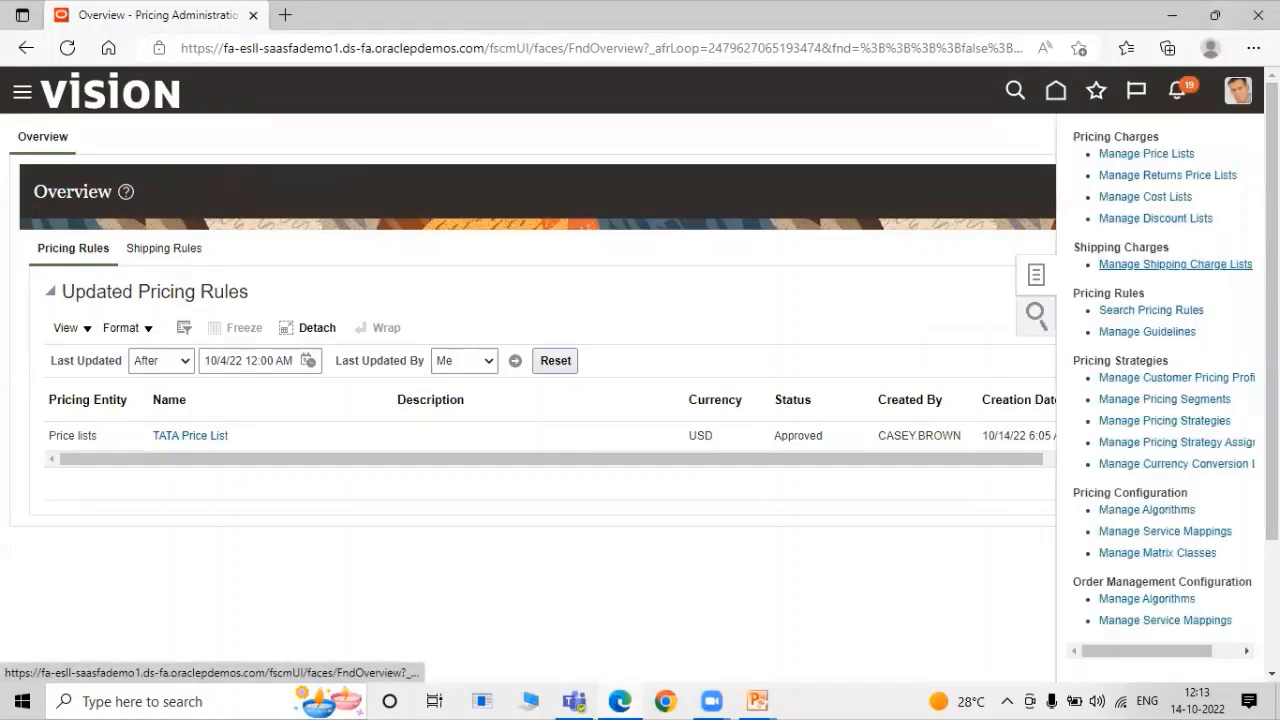
click(965, 298)
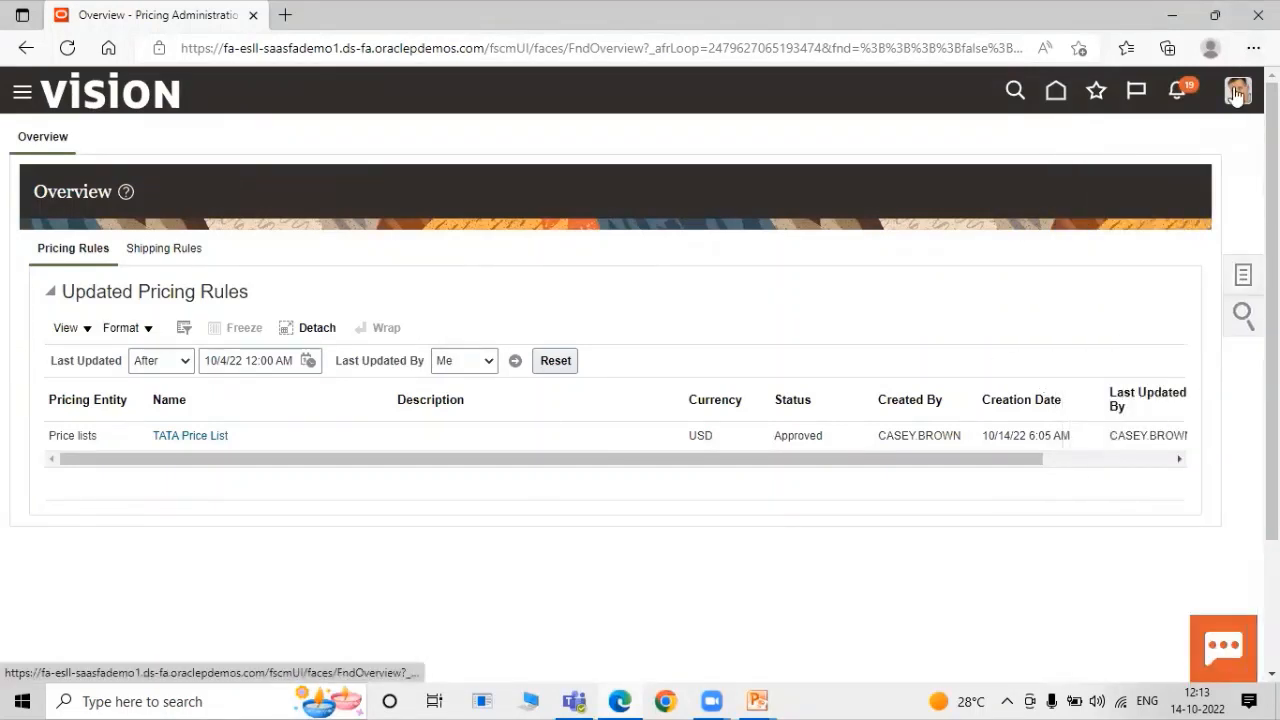
Open the implementation projects list in Setup and Maintenance.
click(1237, 92)
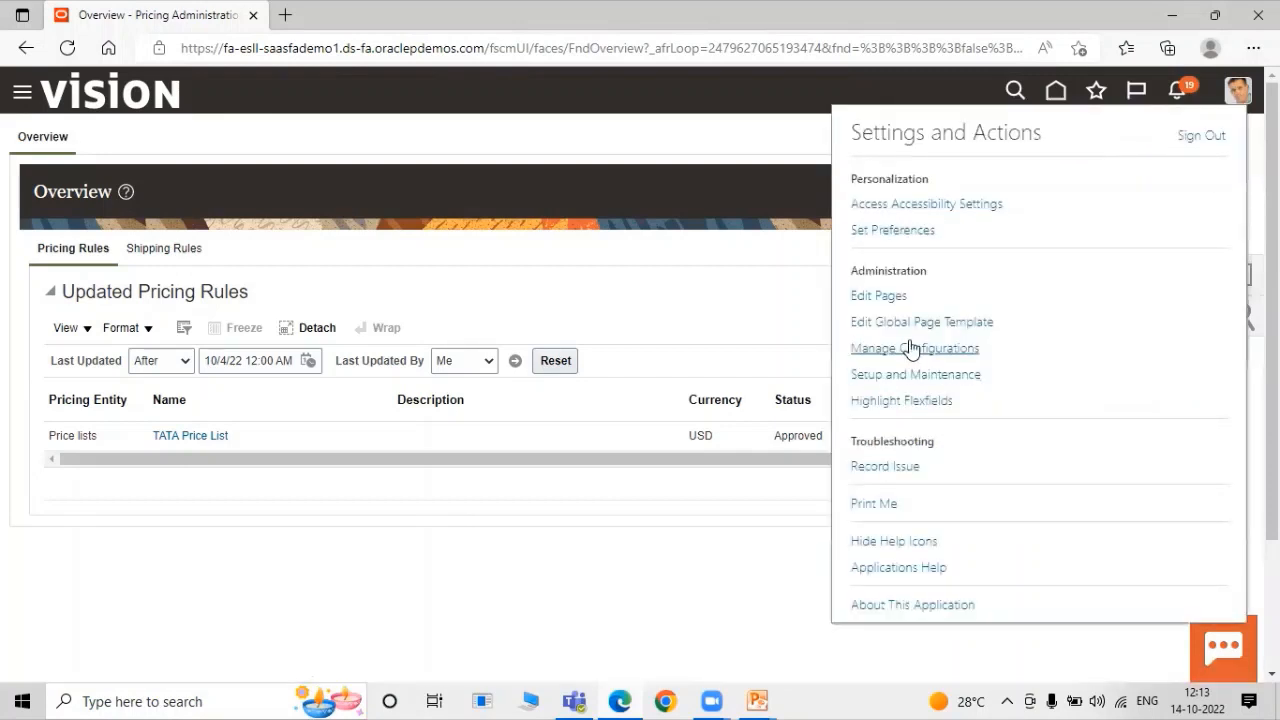
click(912, 373)
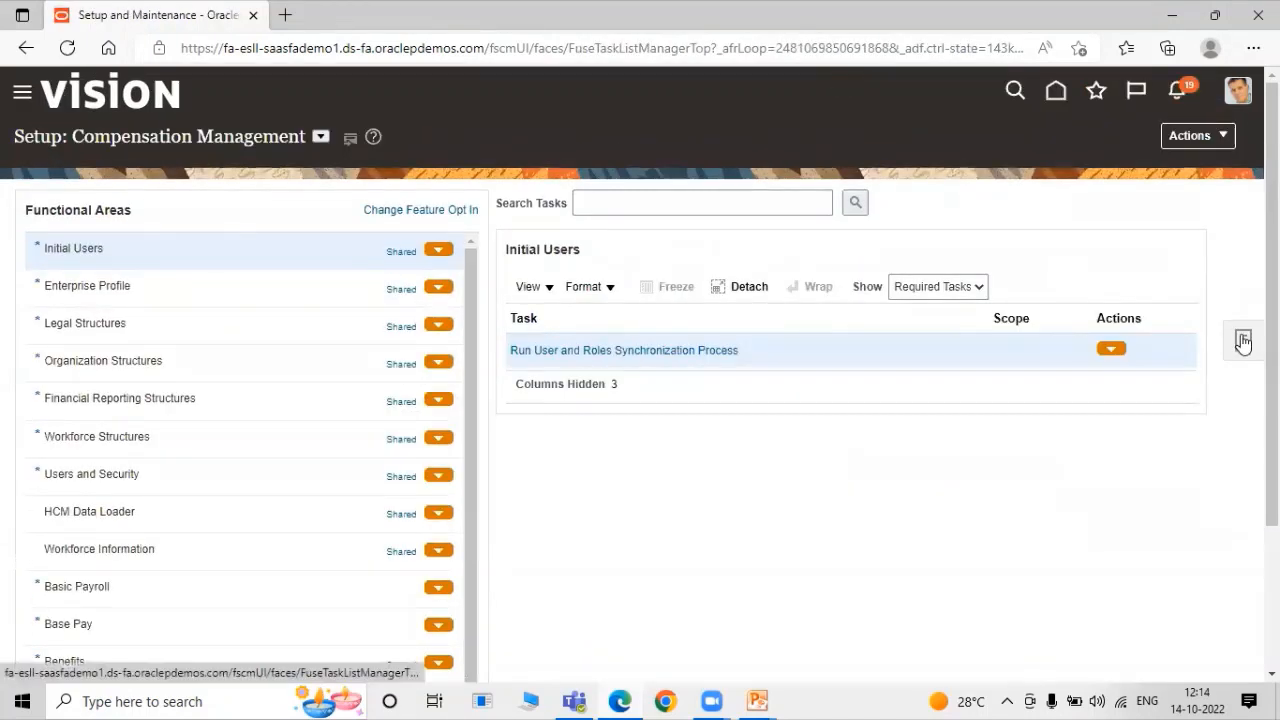
click(1243, 342)
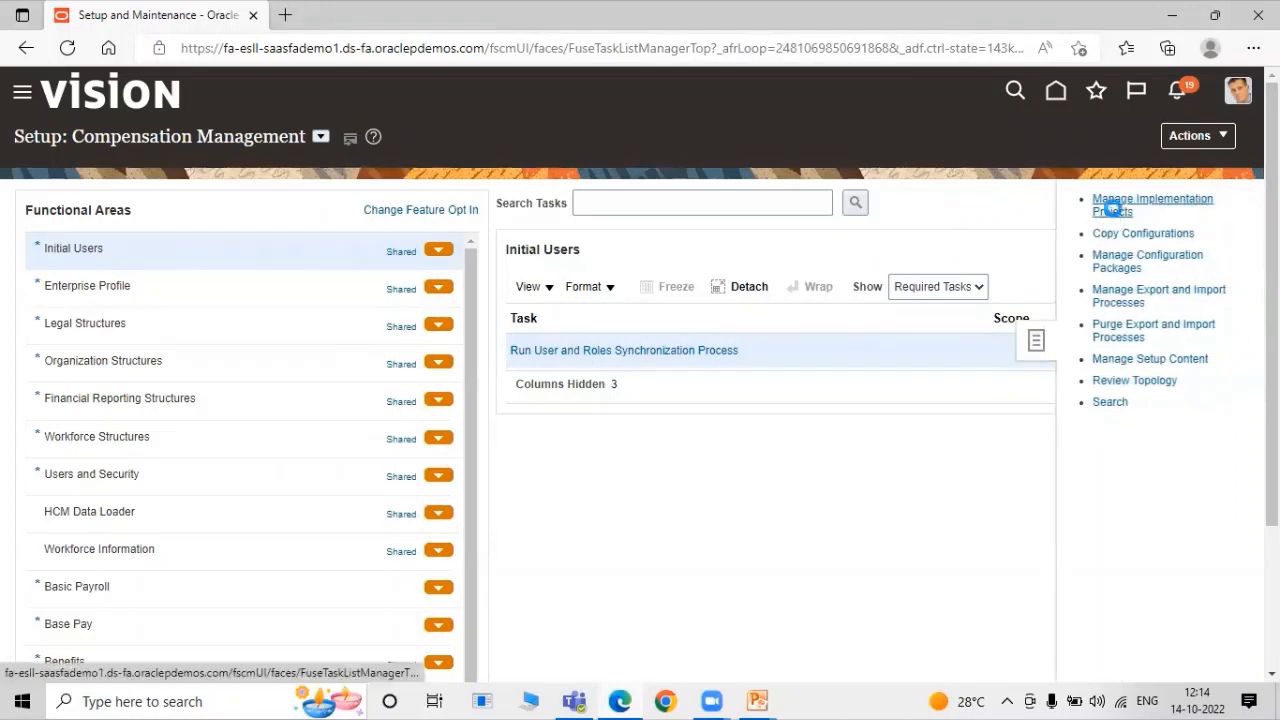
click(1112, 207)
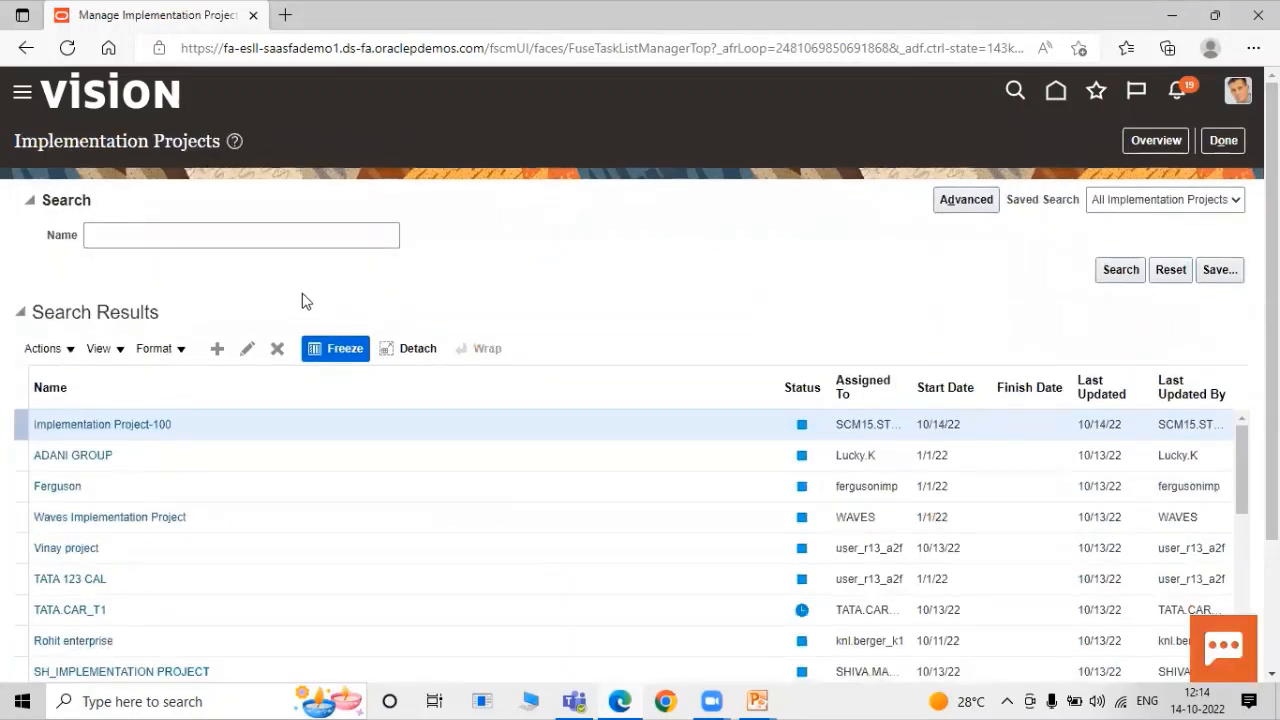
Search the implementation projects for SCM and open SCM Implementation Project for Rel13.
click(272, 240)
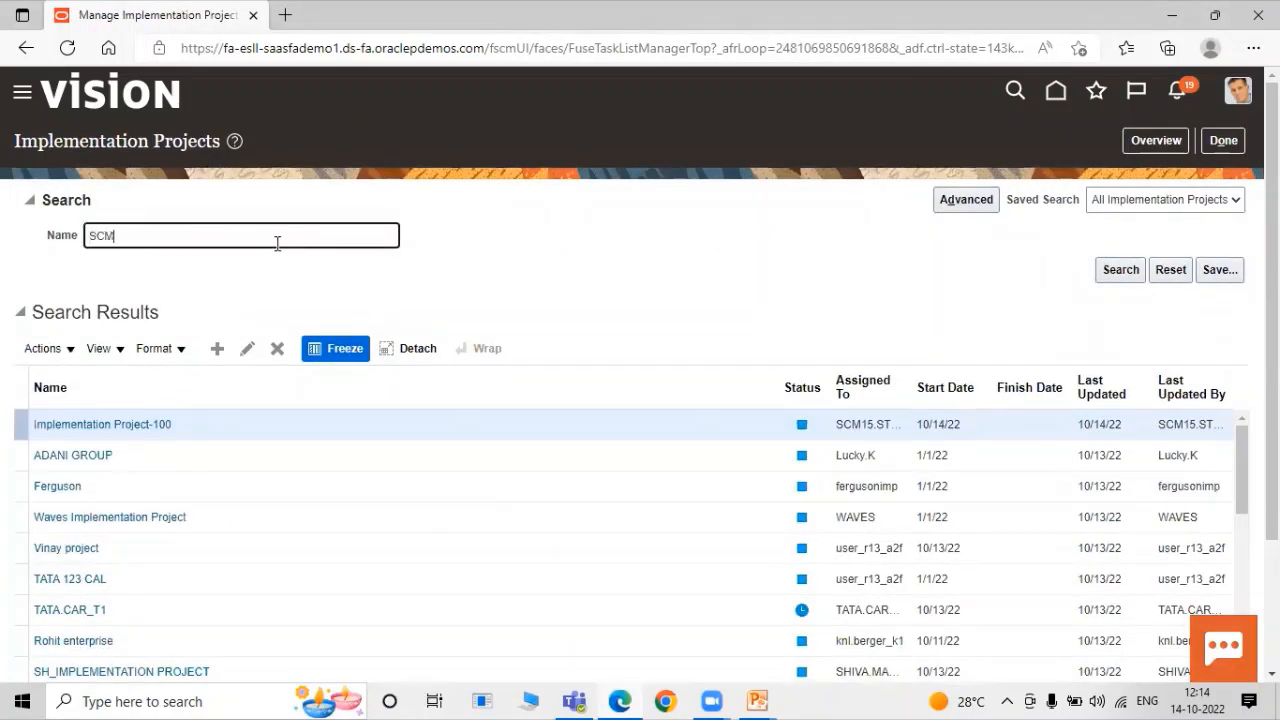
text(SCM)
key(Return)
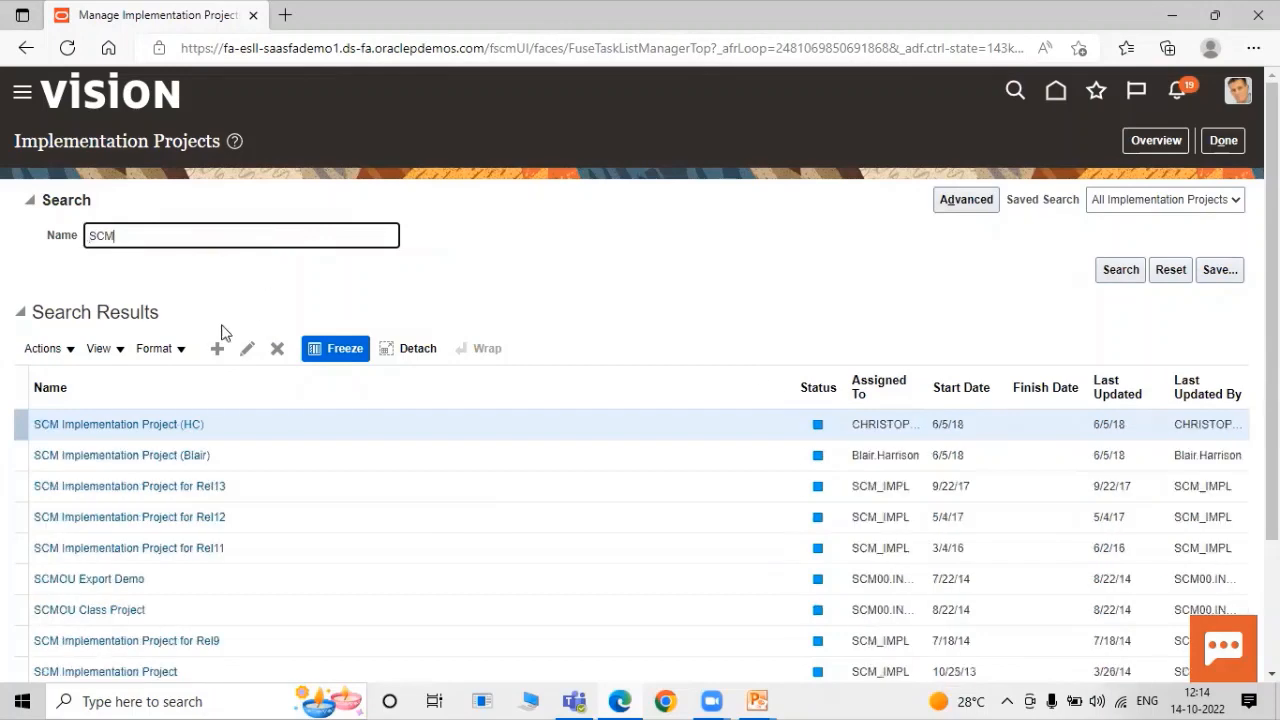
click(165, 486)
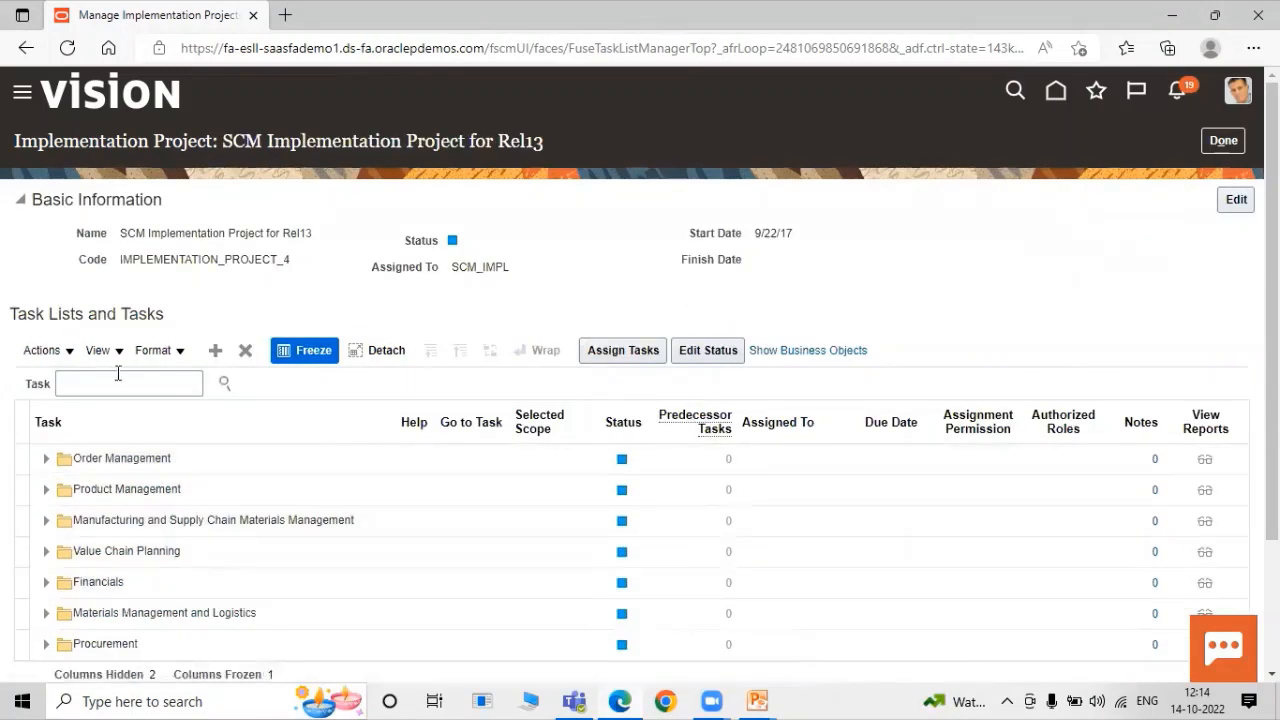
Search the project's tasks for Manage Carrier and open the Manage Carriers task under Define Shipping Methods.
click(119, 387)
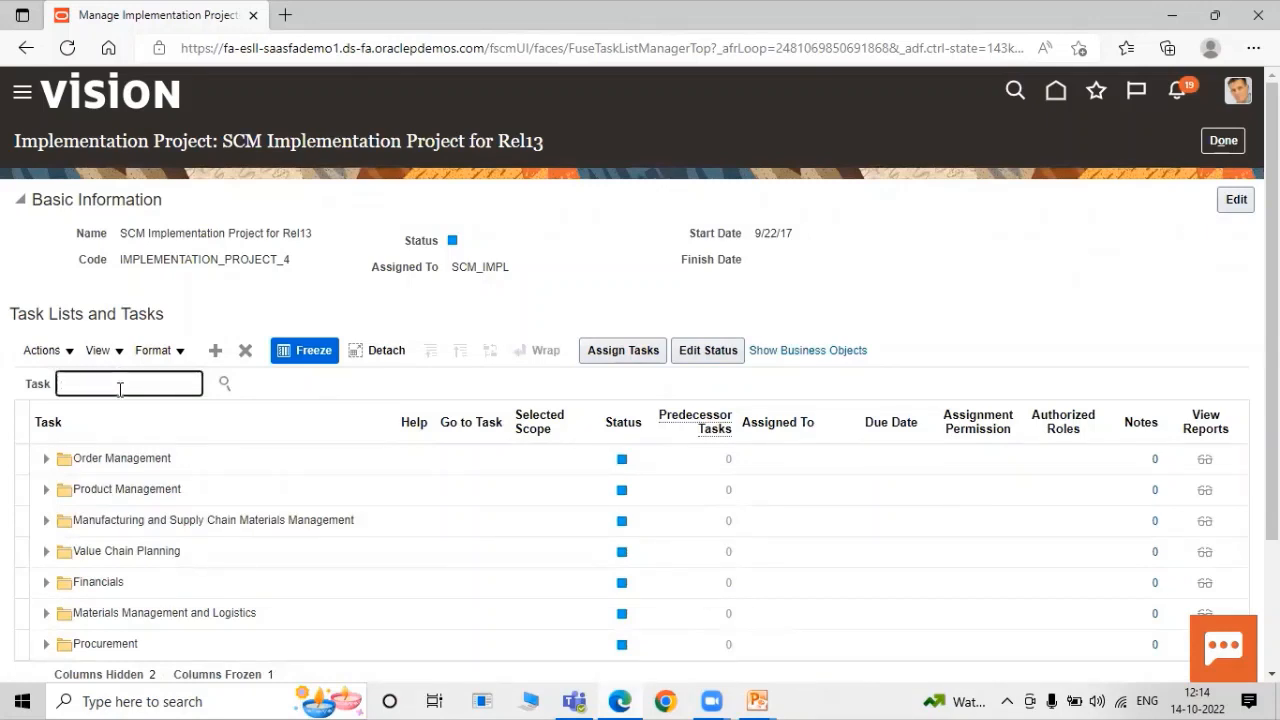
text(Manage Carrier)
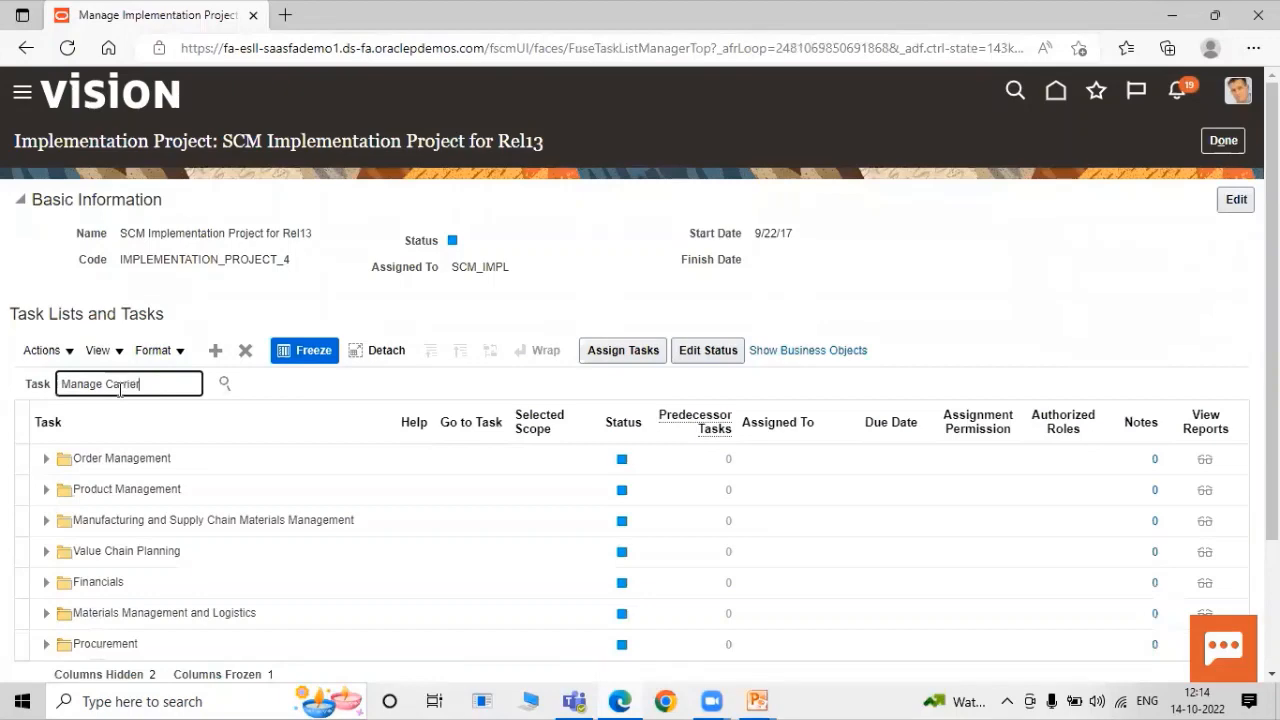
key(Return)
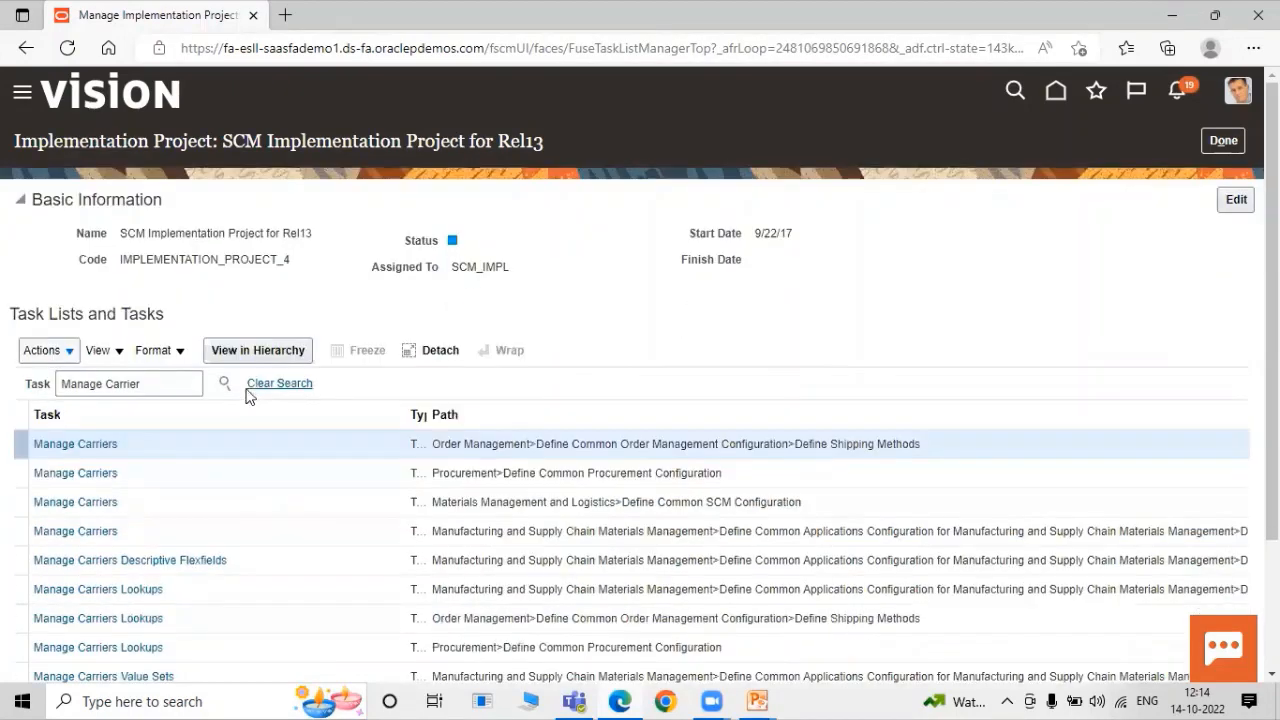
click(85, 447)
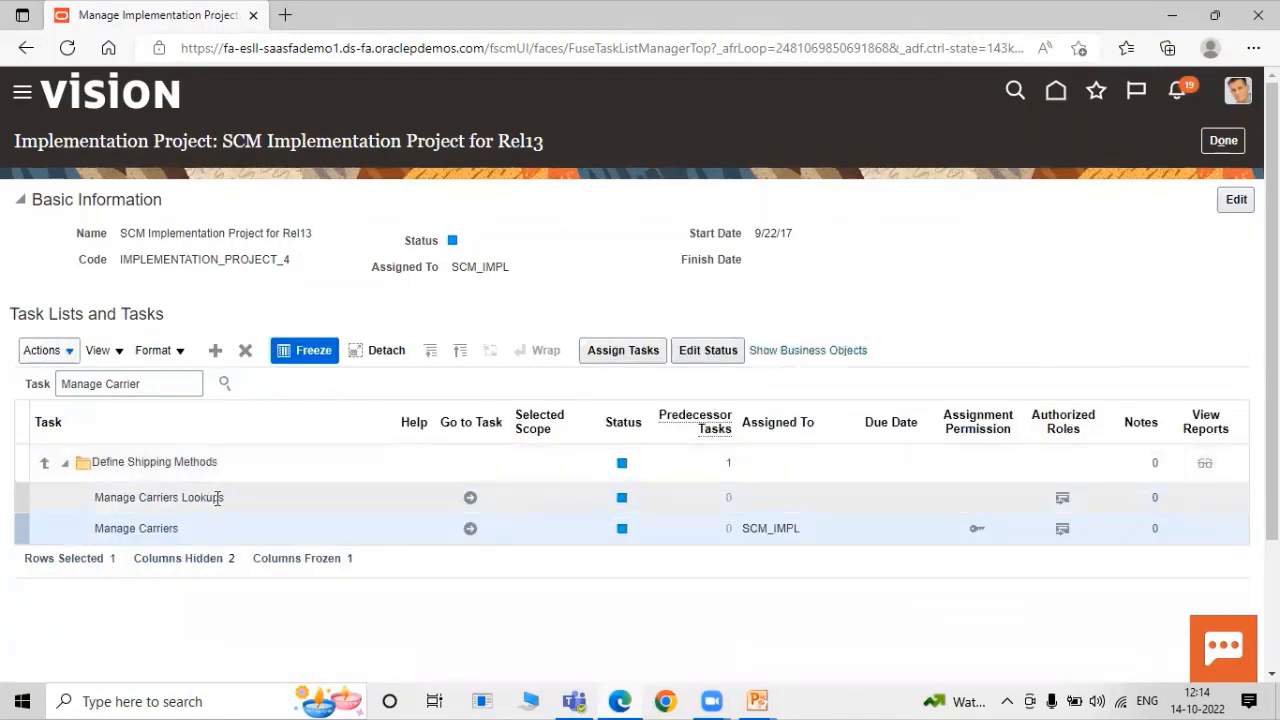
click(467, 524)
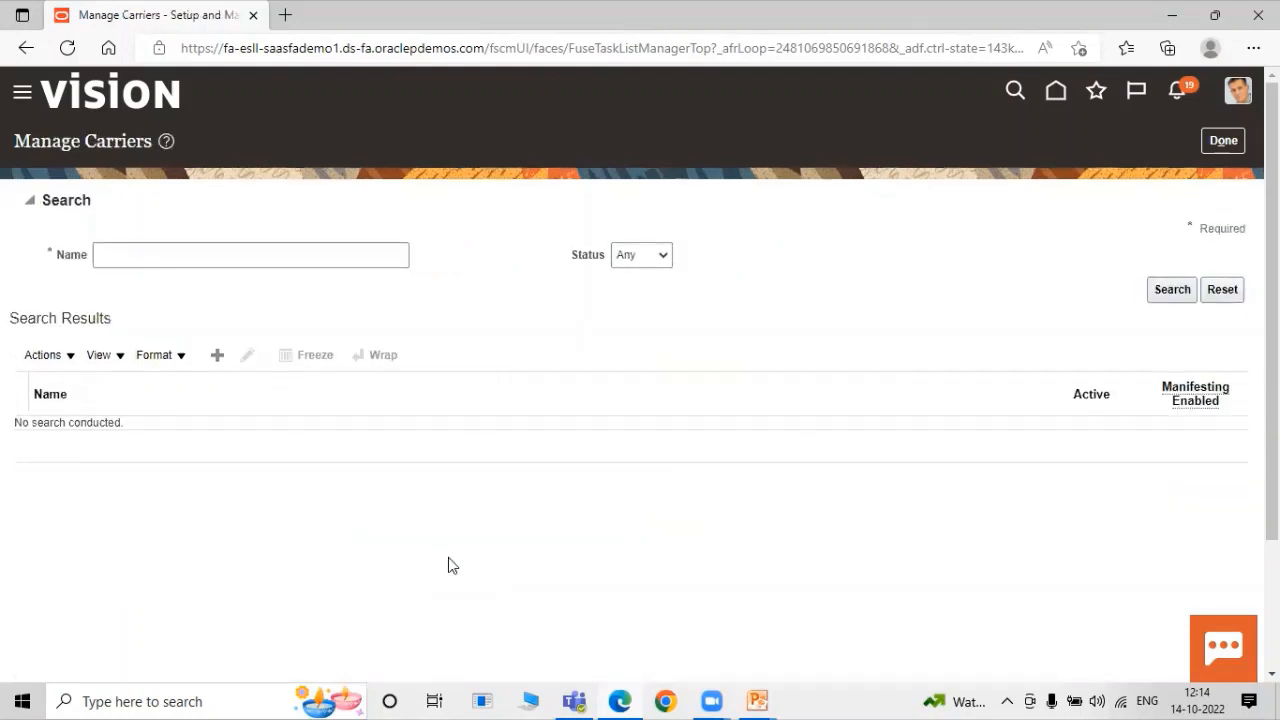
Start a new carrier and enter TATA Seatle Road as its carrier name.
click(217, 355)
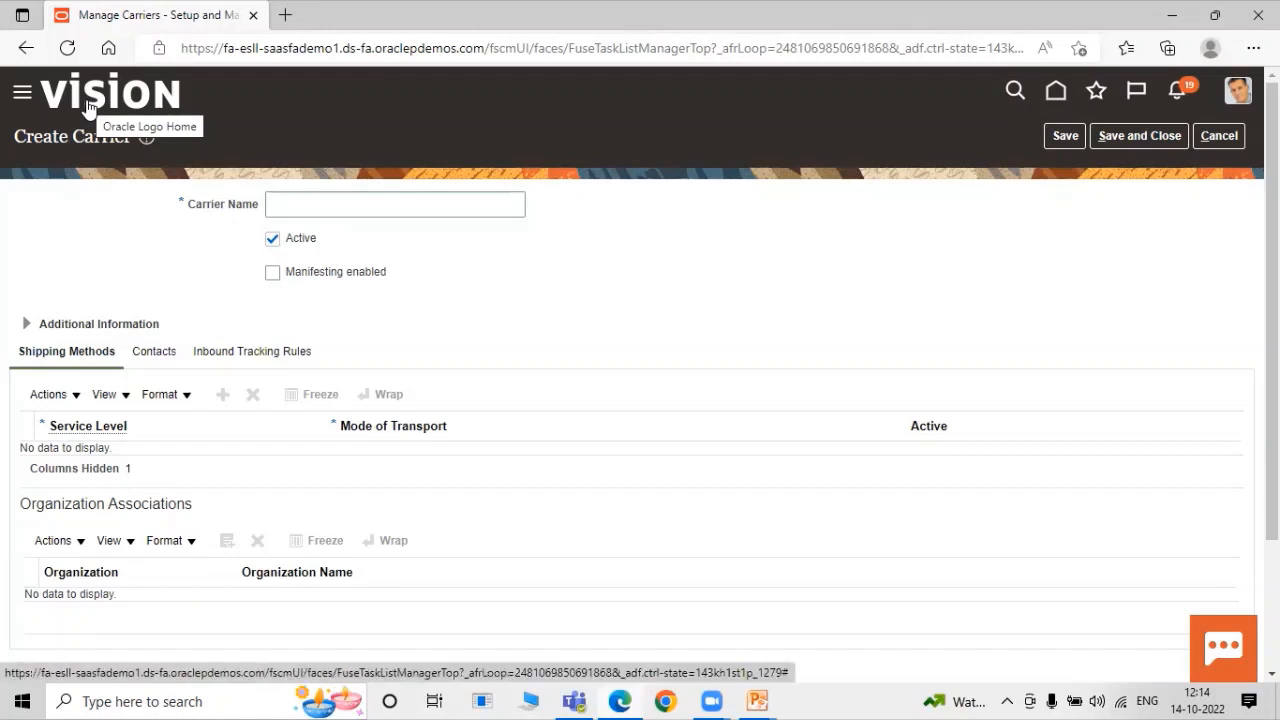
click(324, 206)
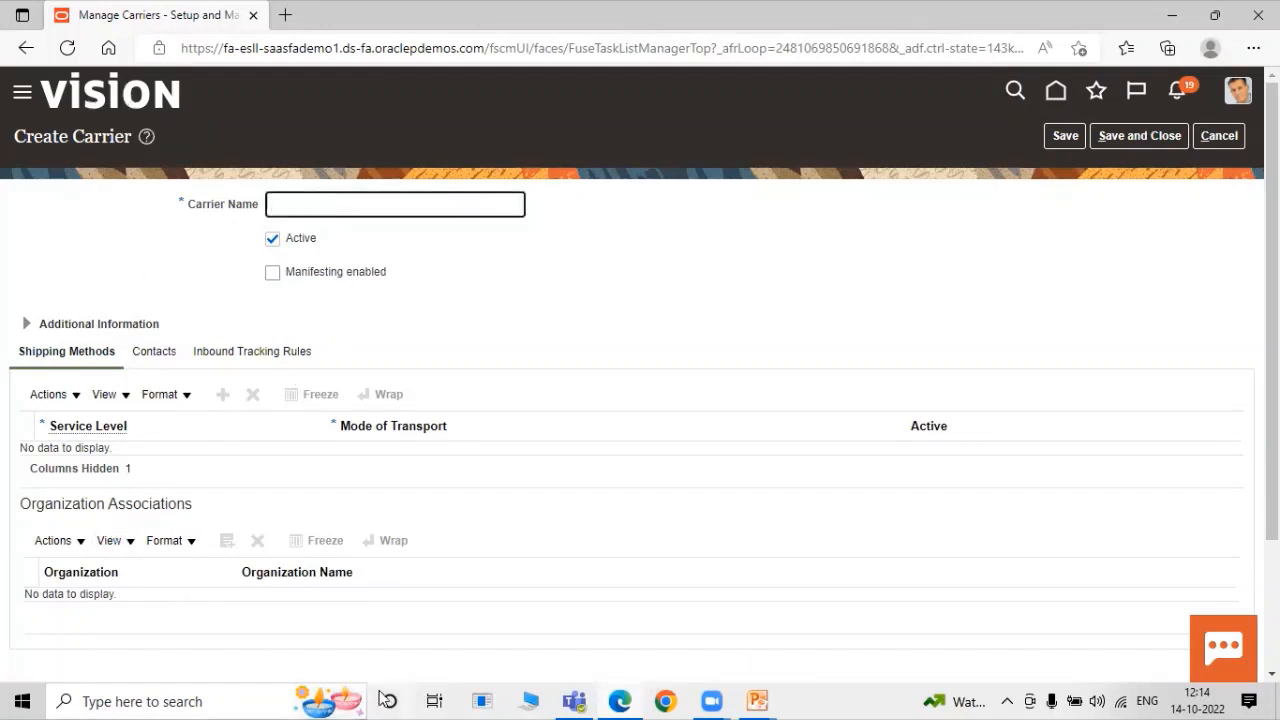
text(TATA Se)
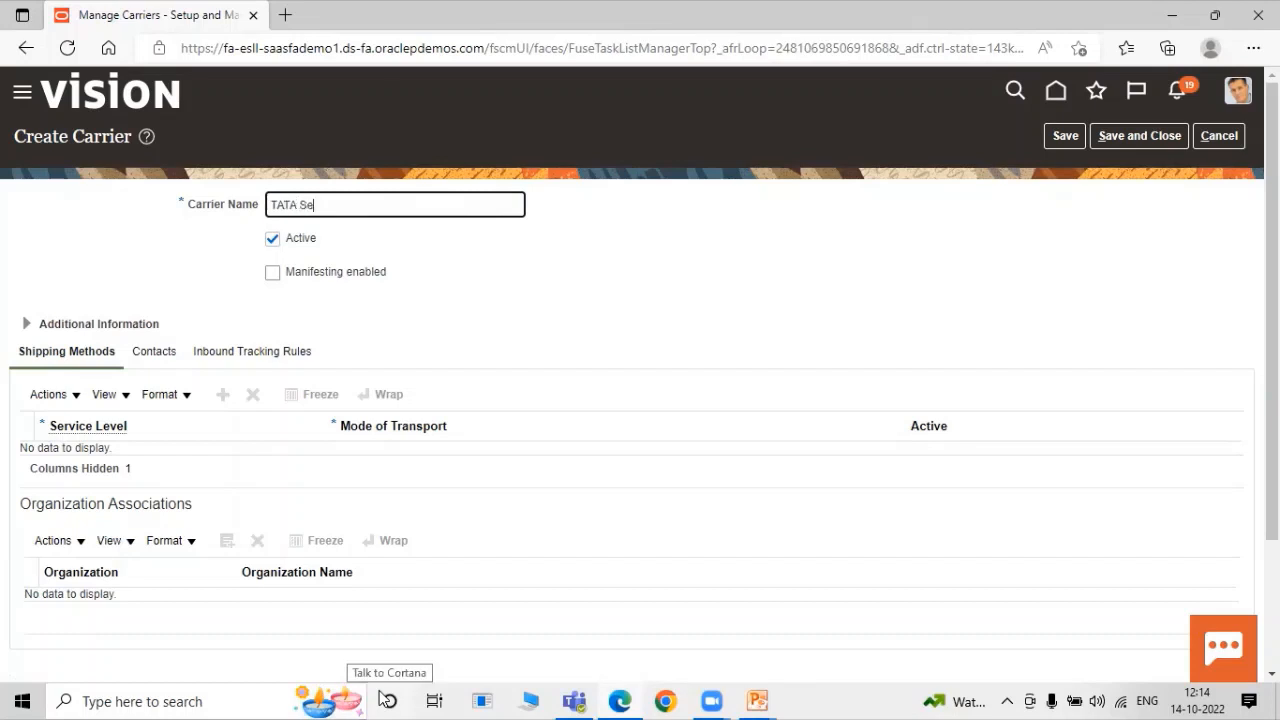
text(atle Road)
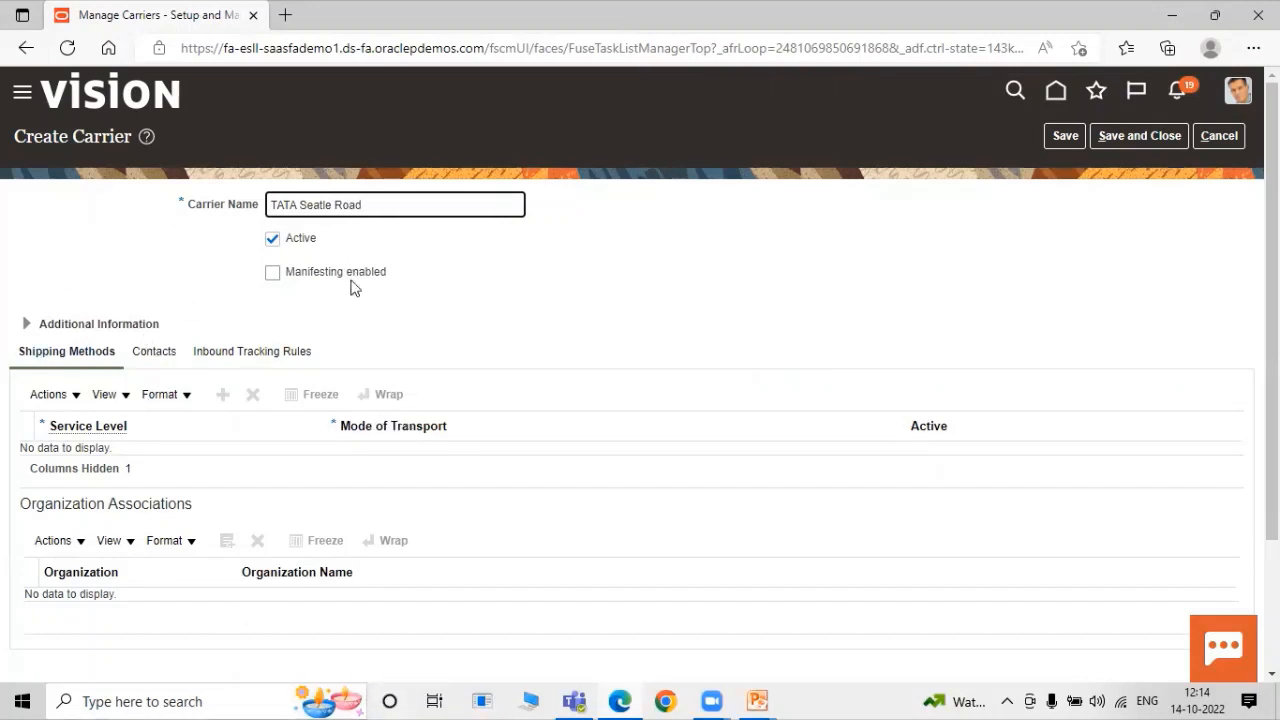
Add a shipping method row to the carrier and set its service level to Truck.
click(65, 365)
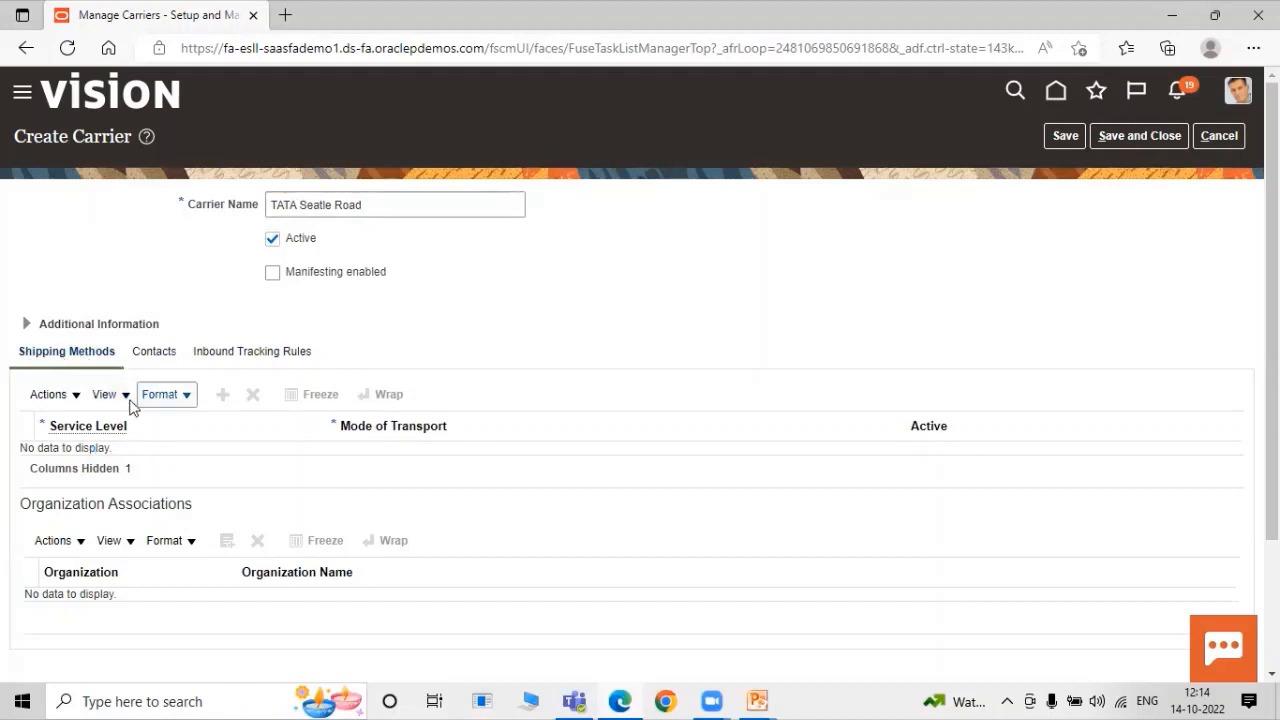
click(224, 398)
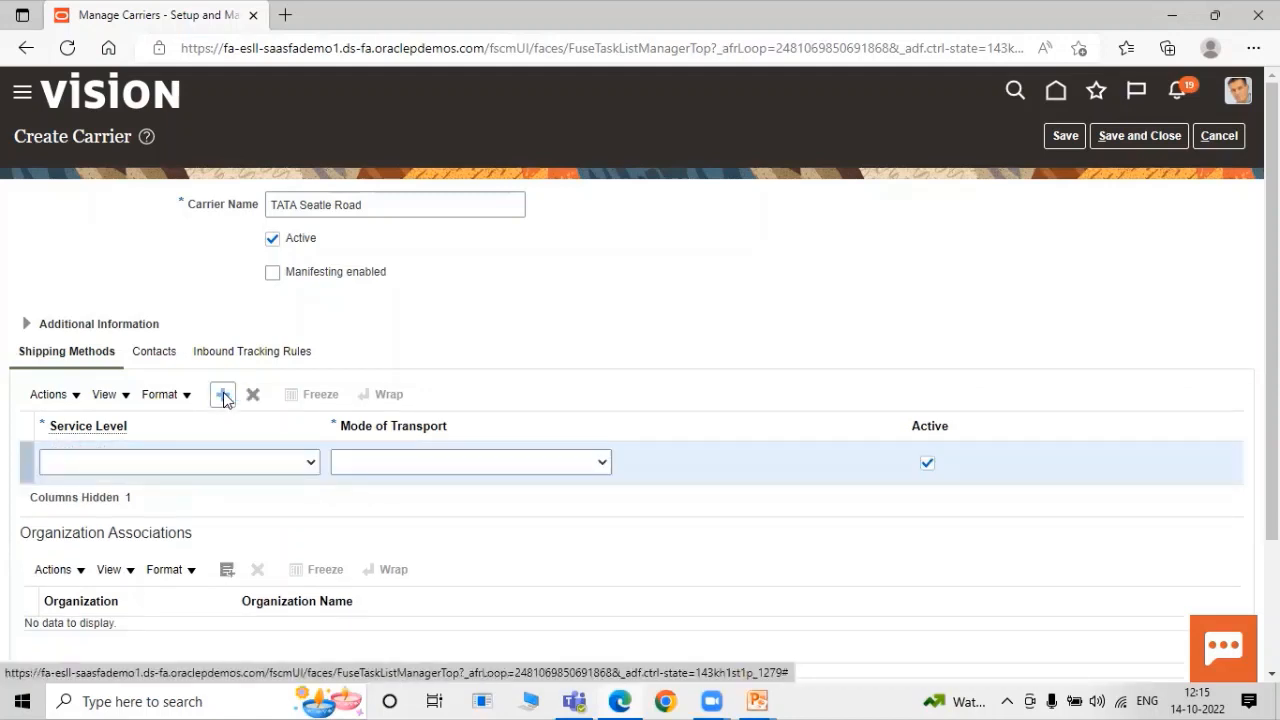
click(196, 462)
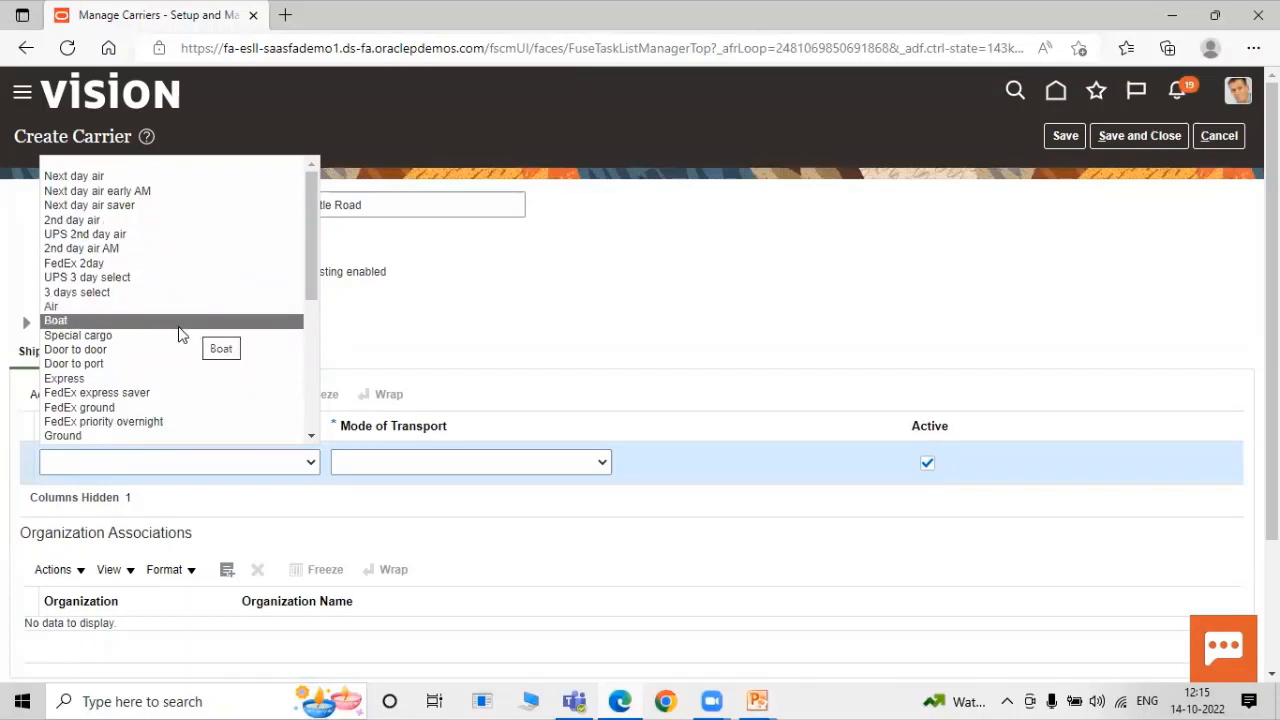
scroll(178, 345, down, 1)
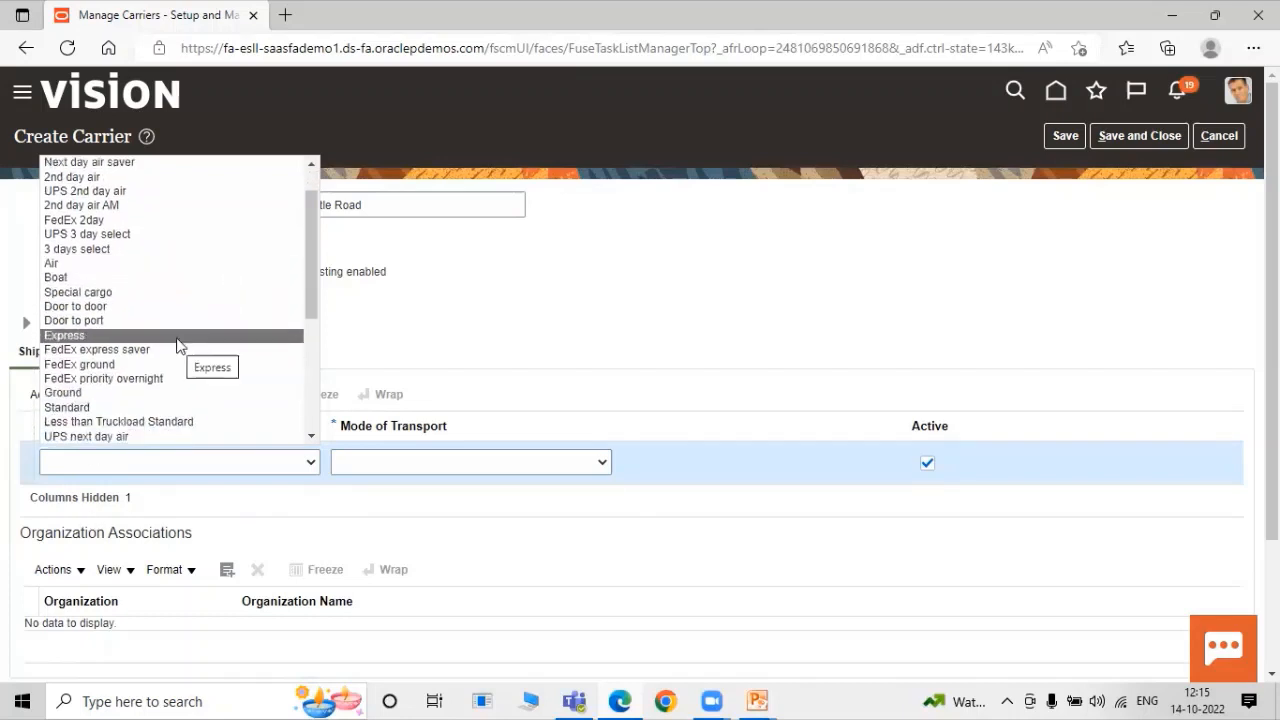
scroll(150, 380, down, 3)
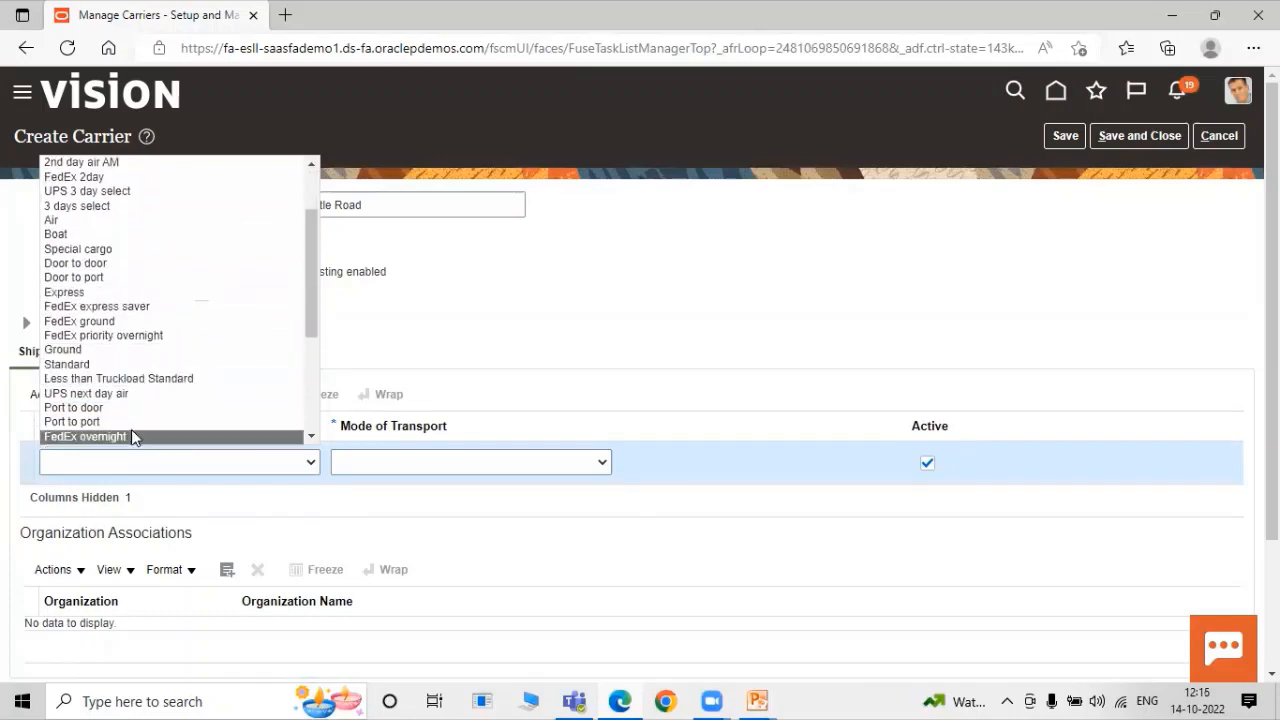
scroll(150, 360, down, 5)
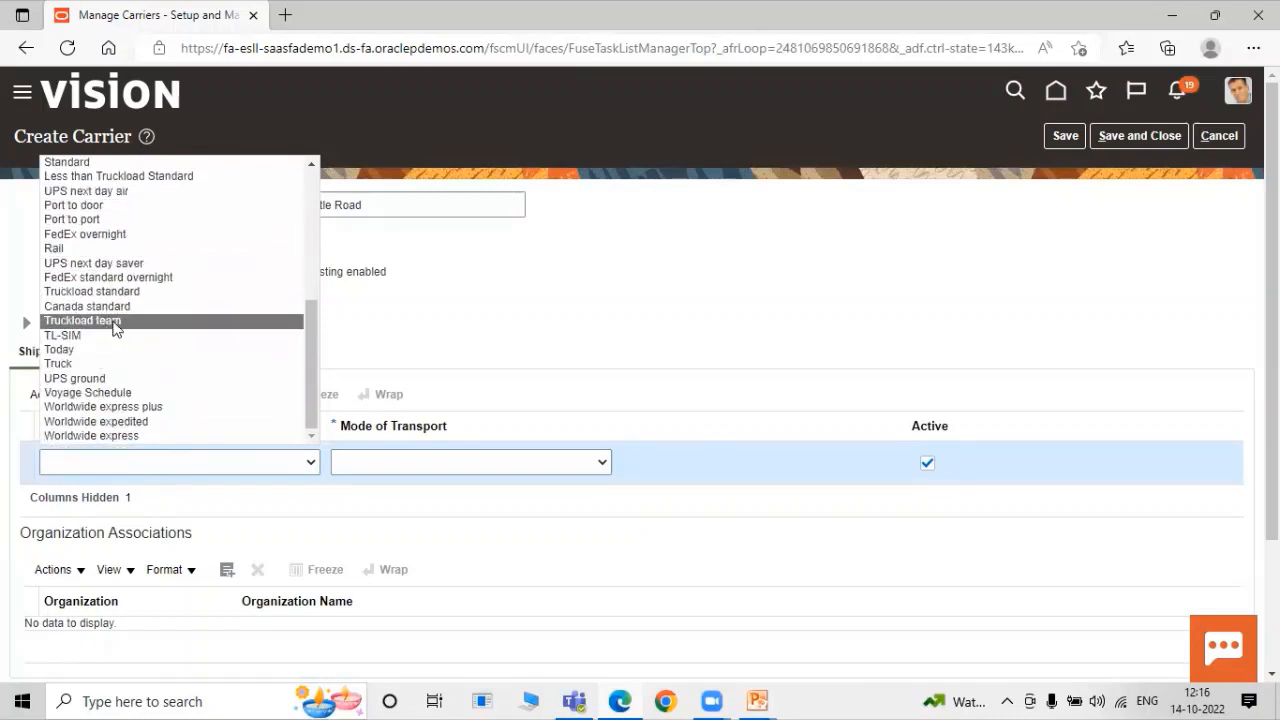
click(79, 369)
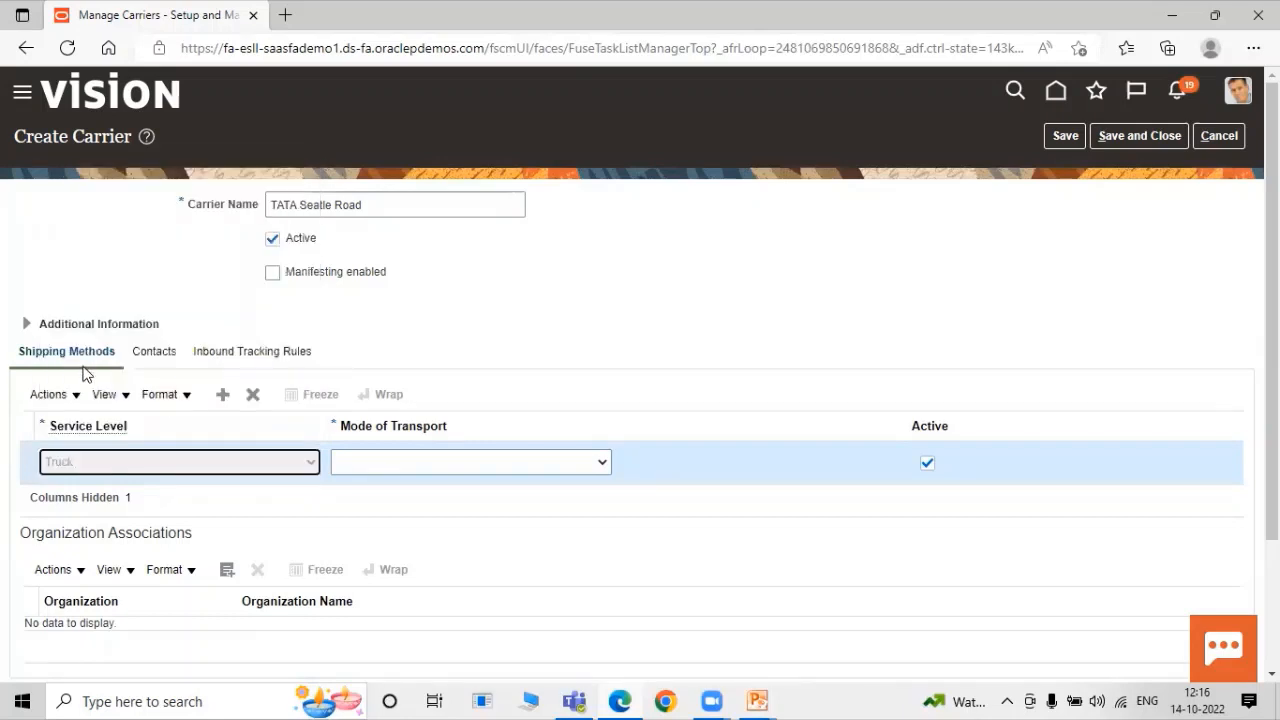
Set the Truck shipping method's mode of transport to Truckload and associate it with organization 001 (Seattle).
click(430, 459)
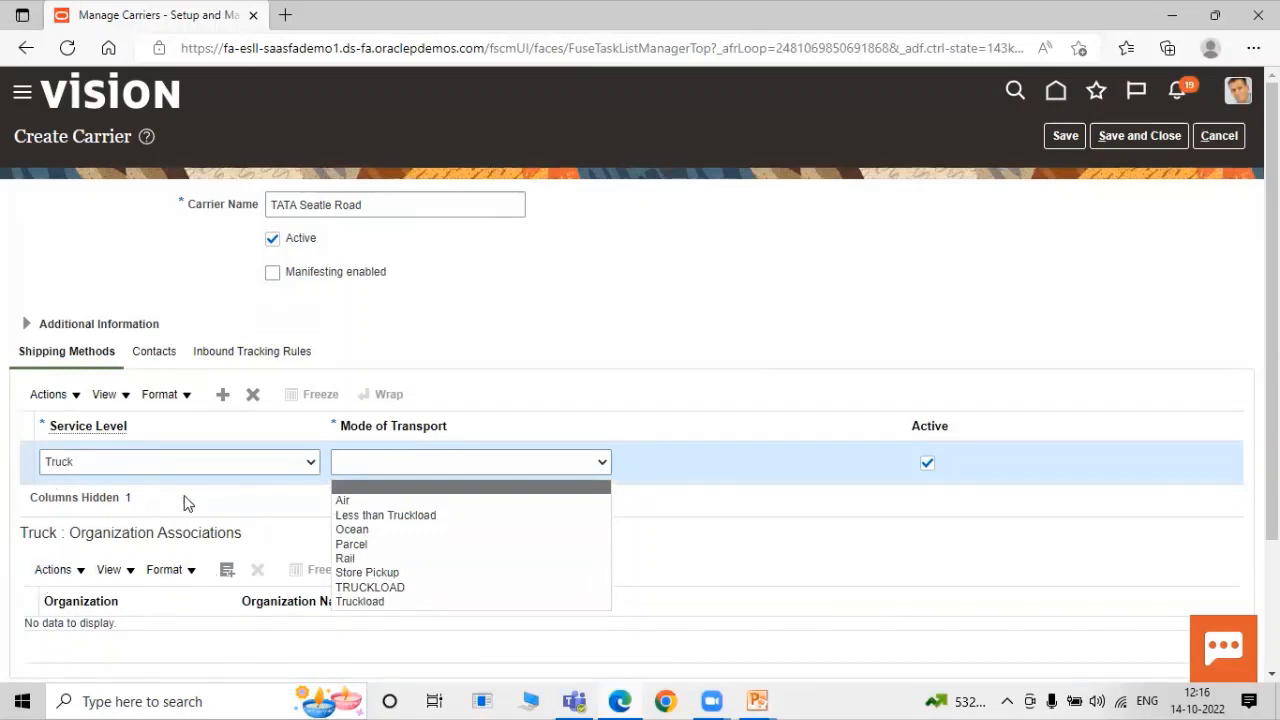
click(362, 602)
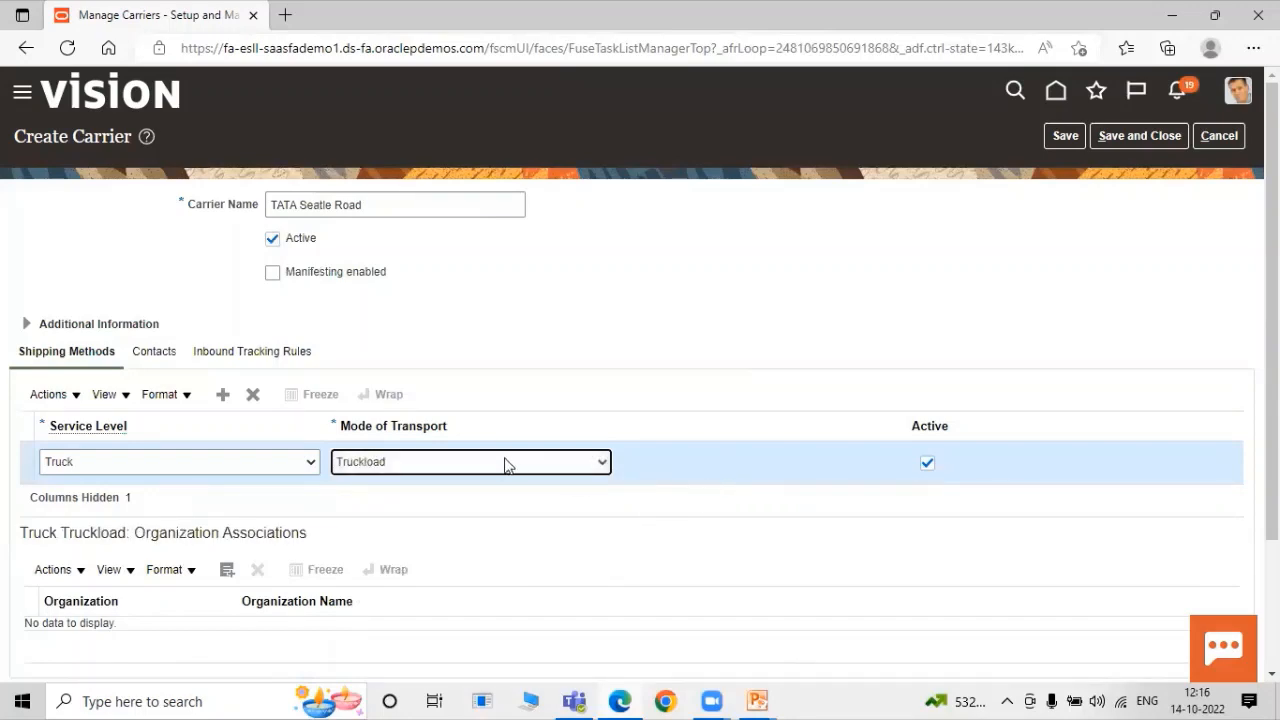
scroll(510, 463, down, 3)
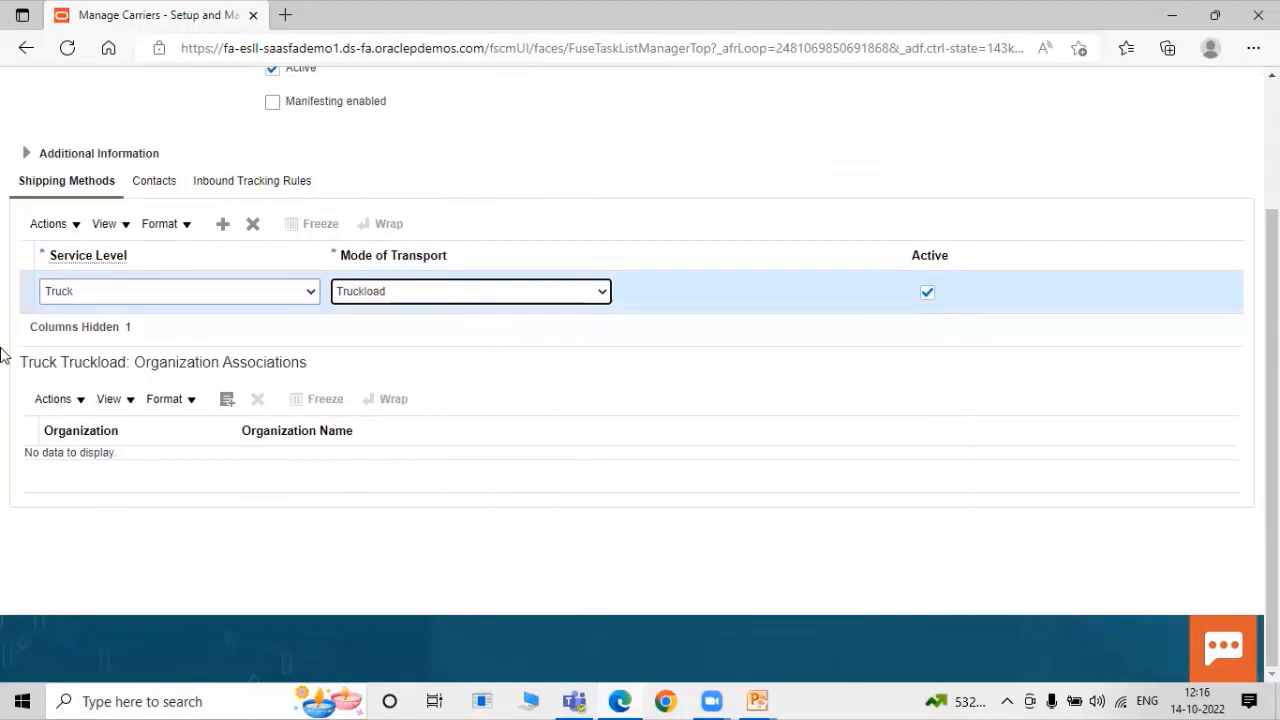
click(227, 398)
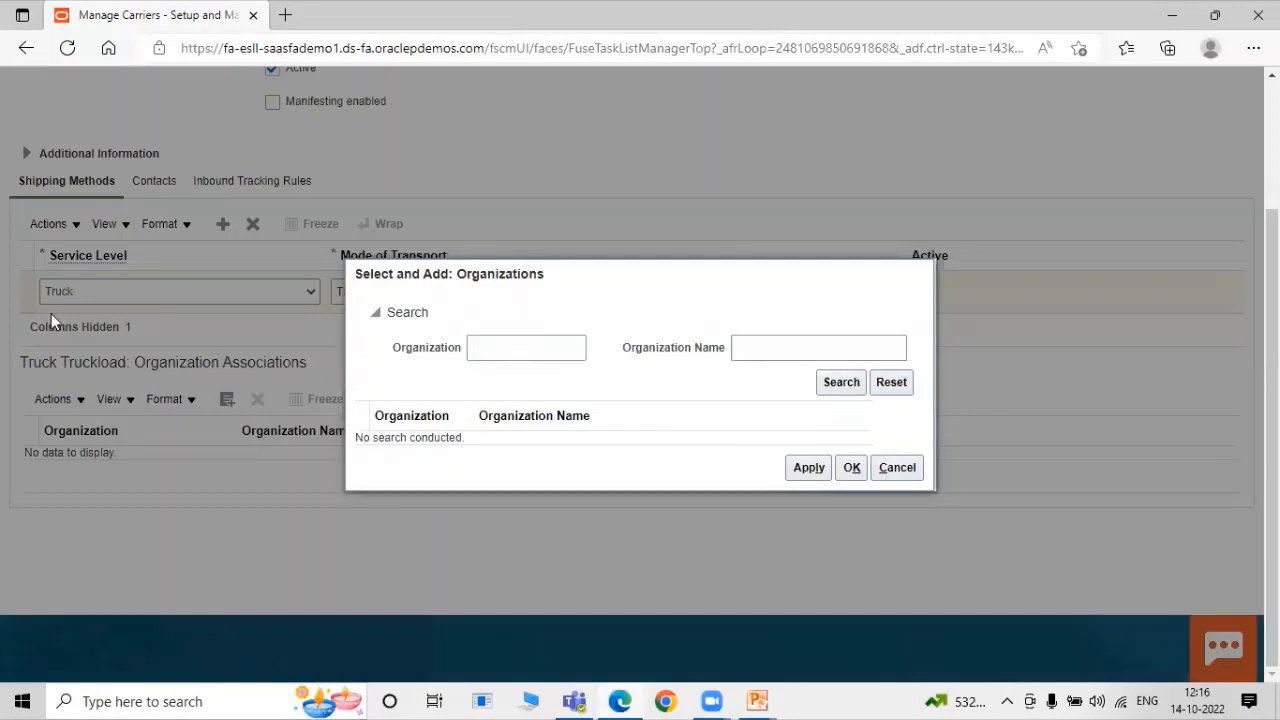
click(538, 340)
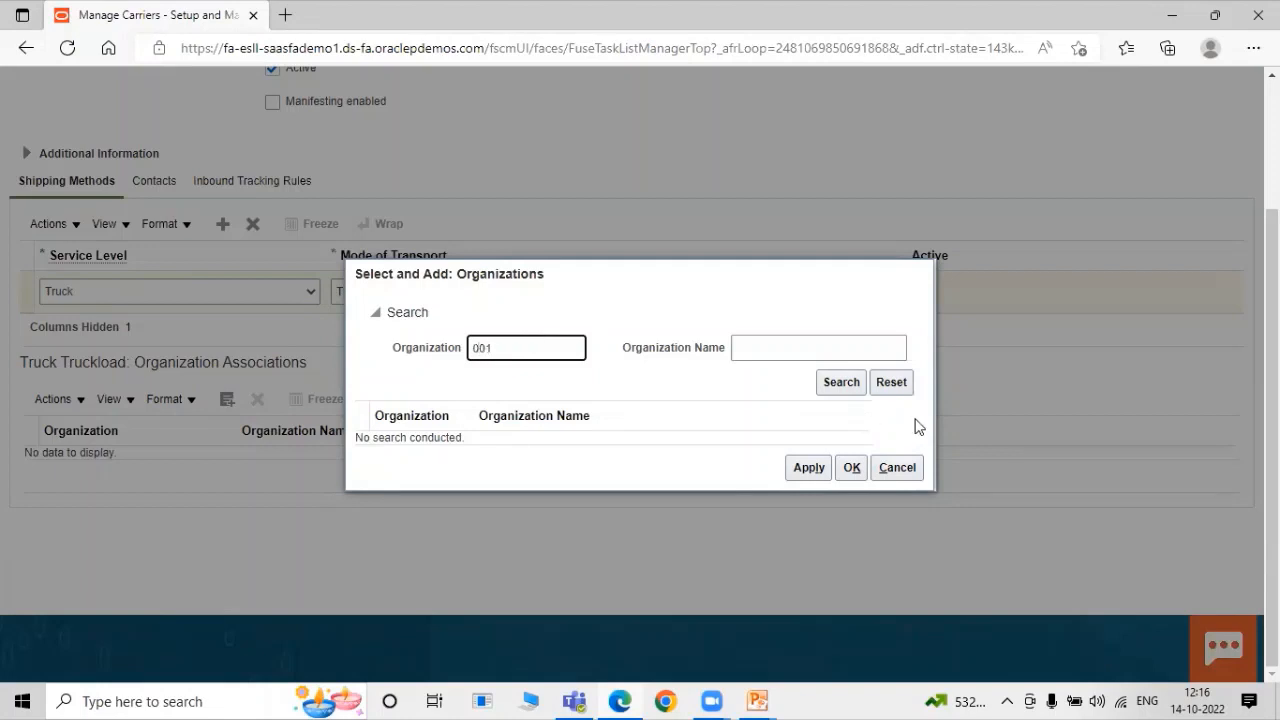
click(841, 382)
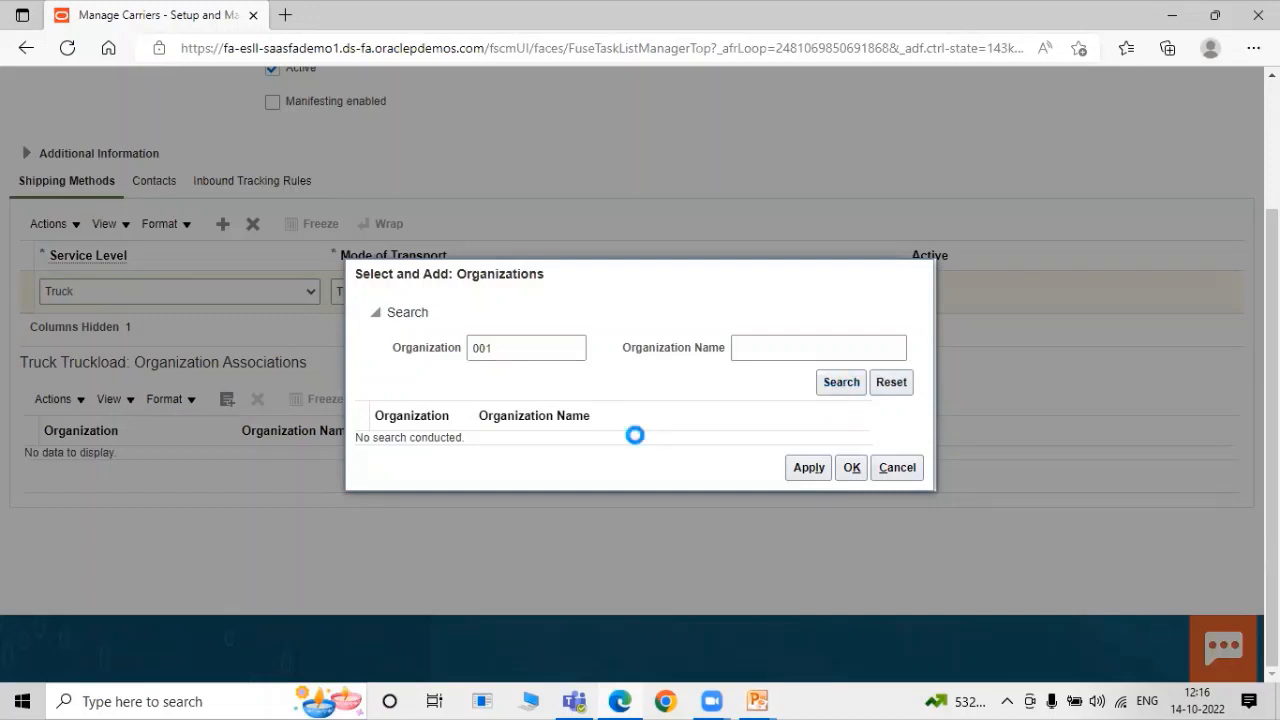
click(634, 440)
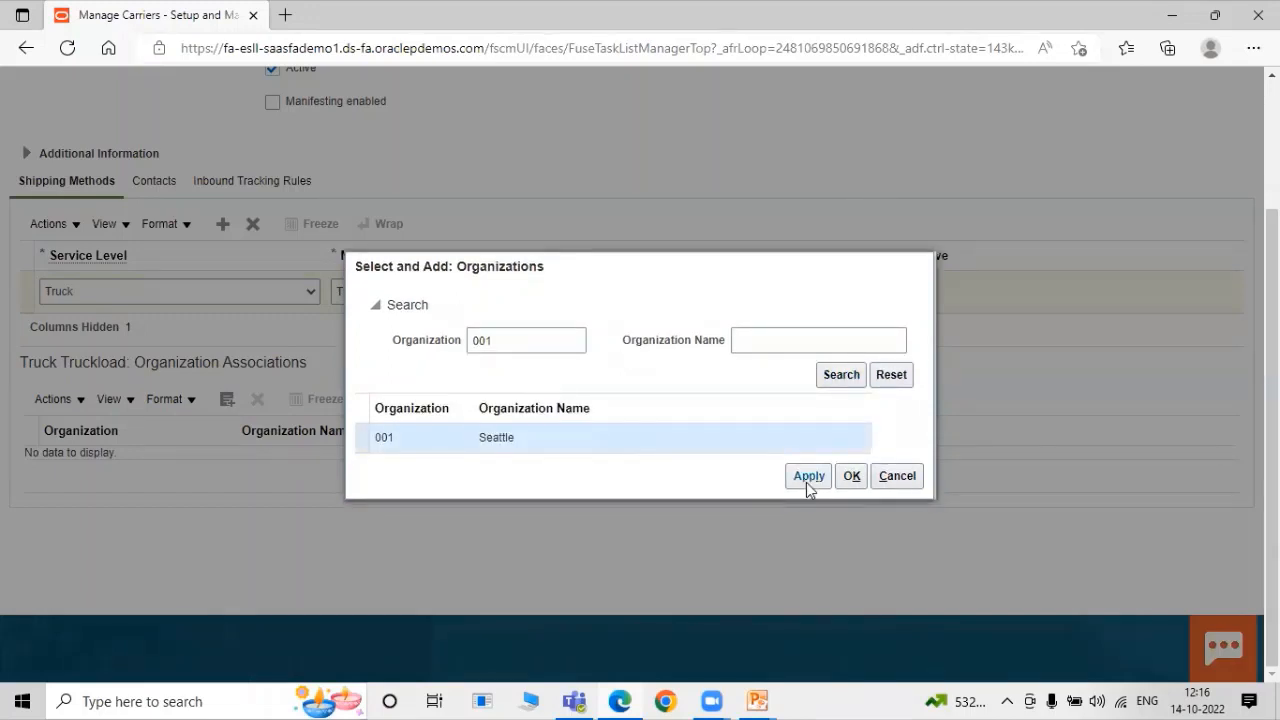
click(808, 476)
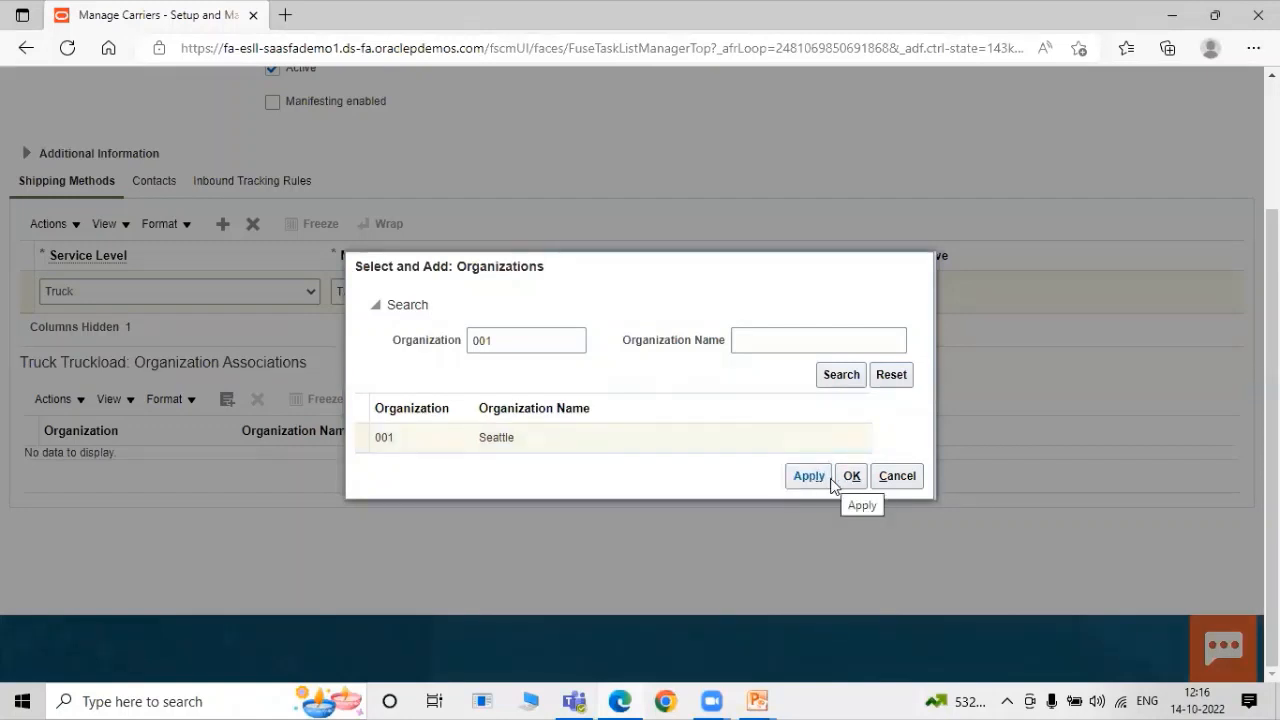
click(814, 479)
click(675, 437)
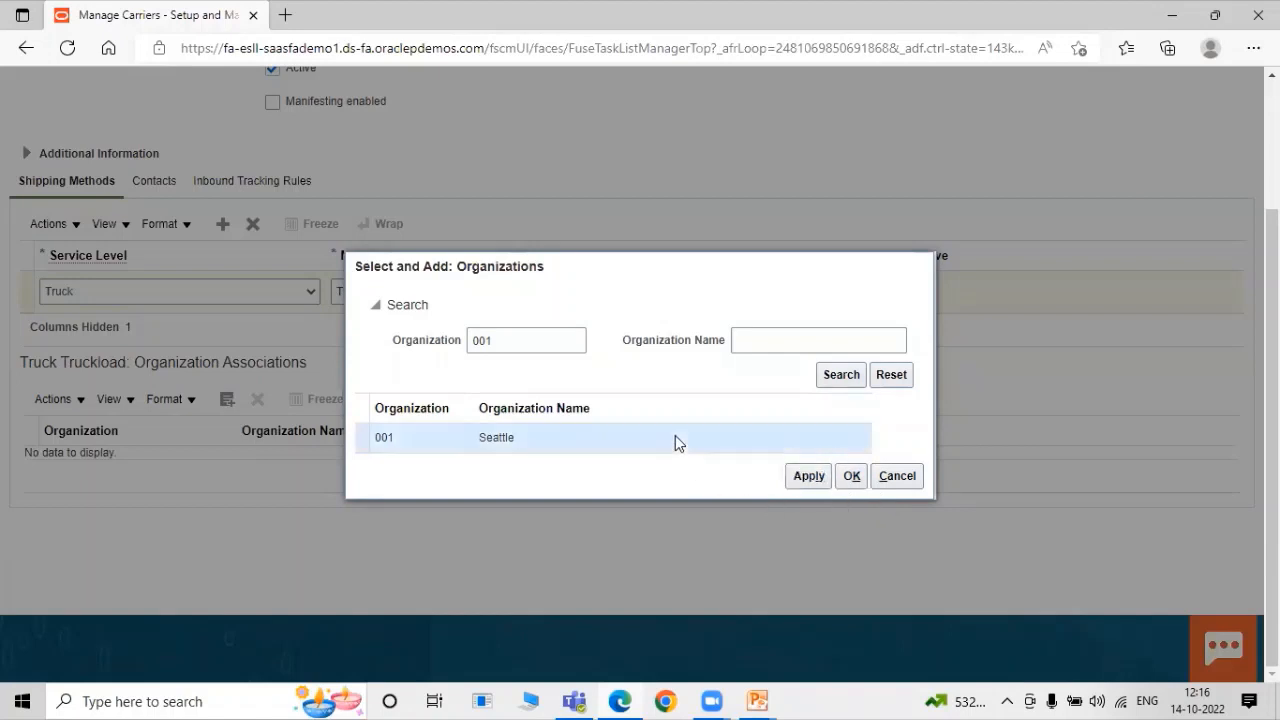
click(812, 477)
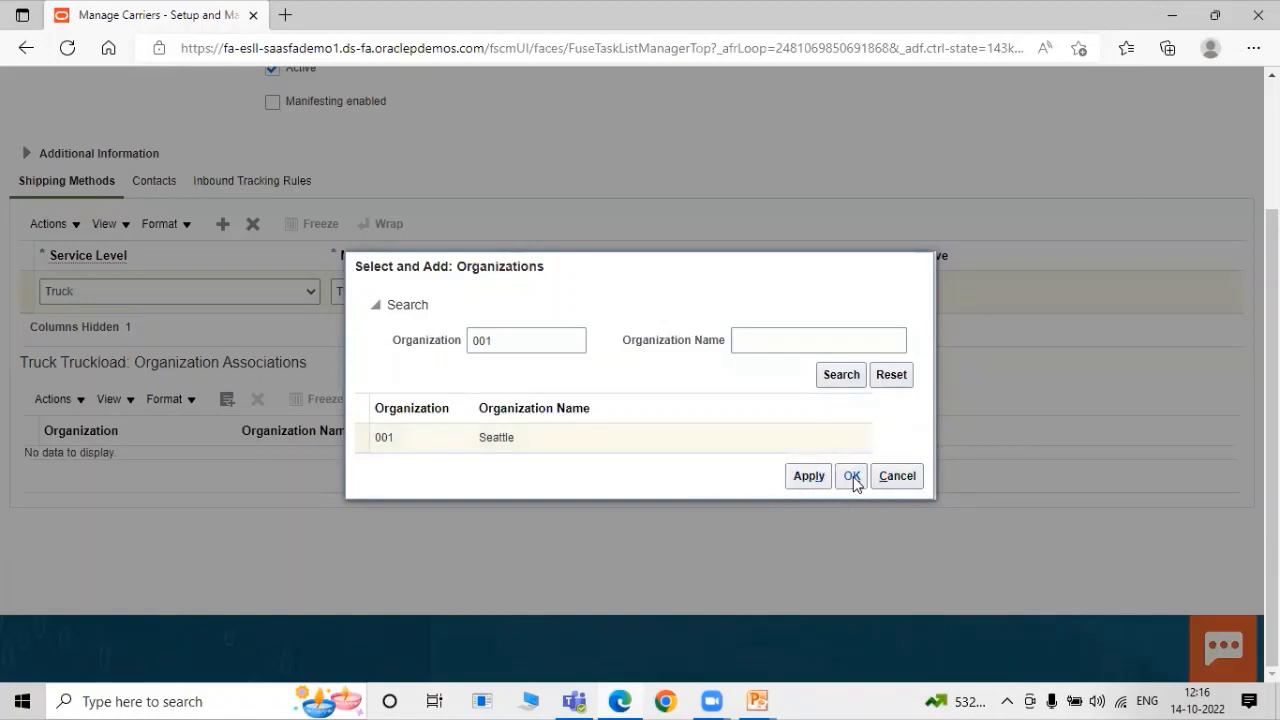
click(850, 474)
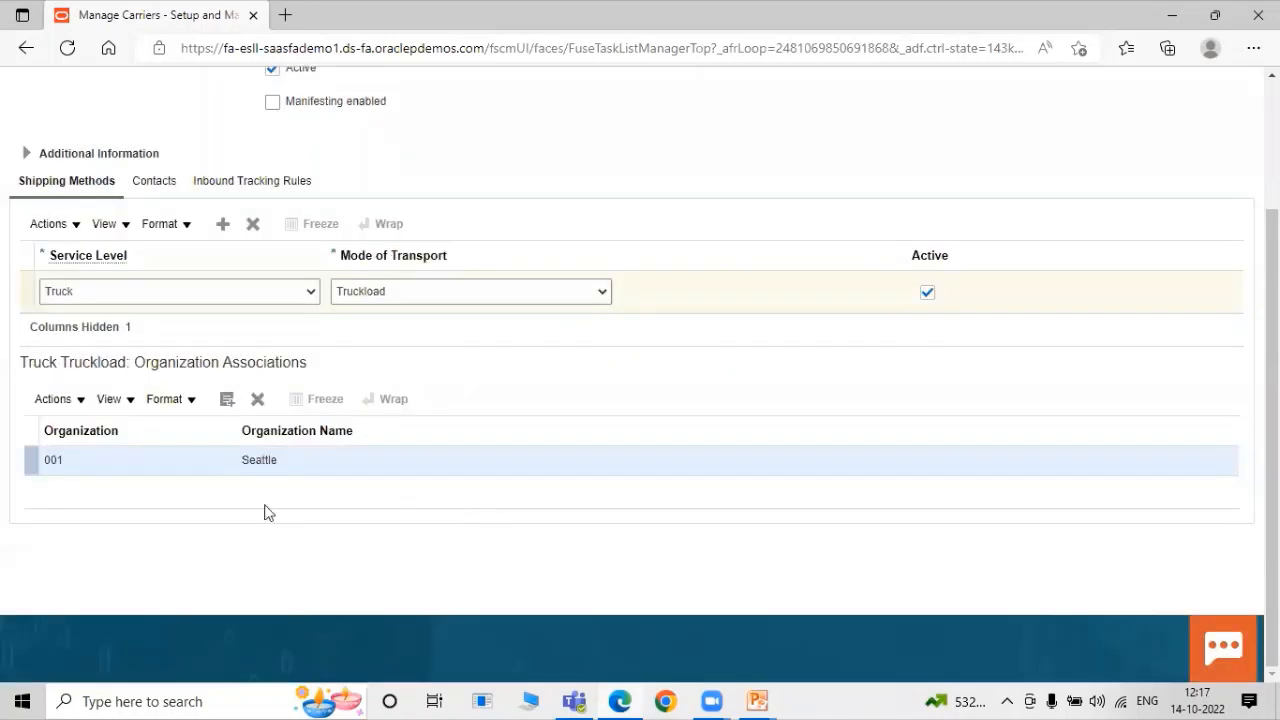
Save and close the TATA Seatle Road carrier and return to the implementation project's task list.
scroll(574, 474, up, 1)
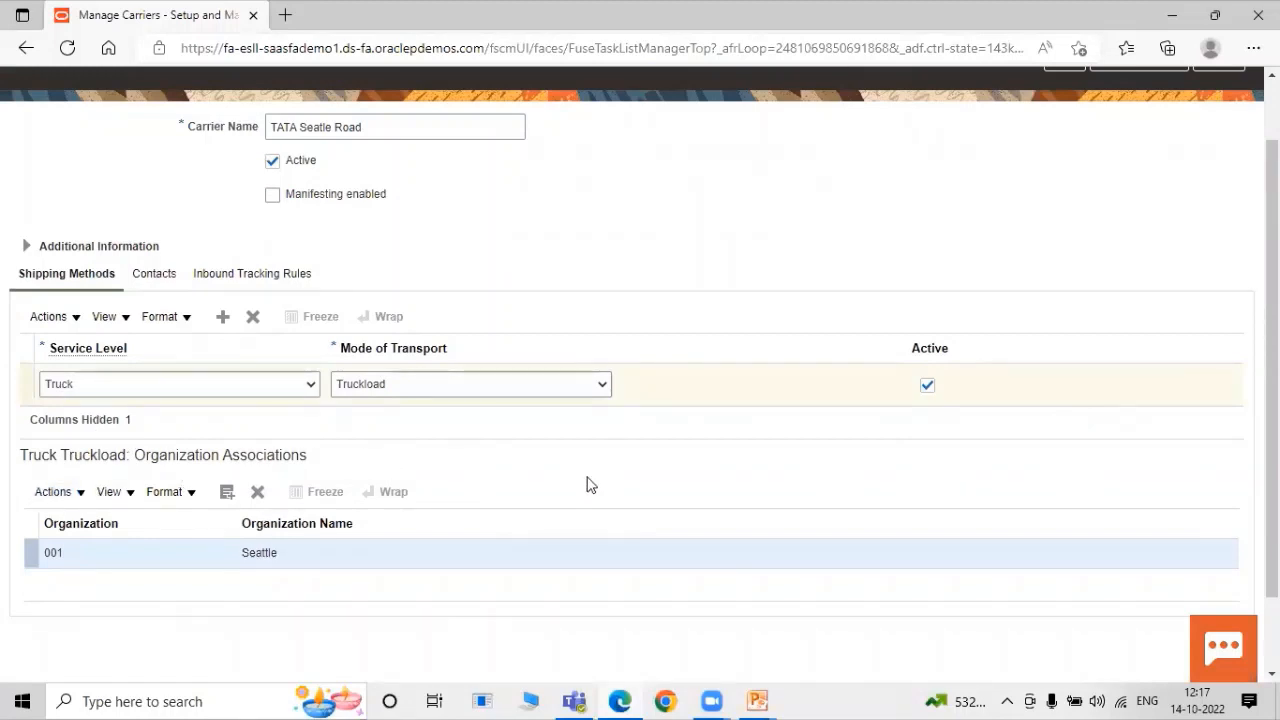
scroll(703, 398, up, 1)
click(1120, 136)
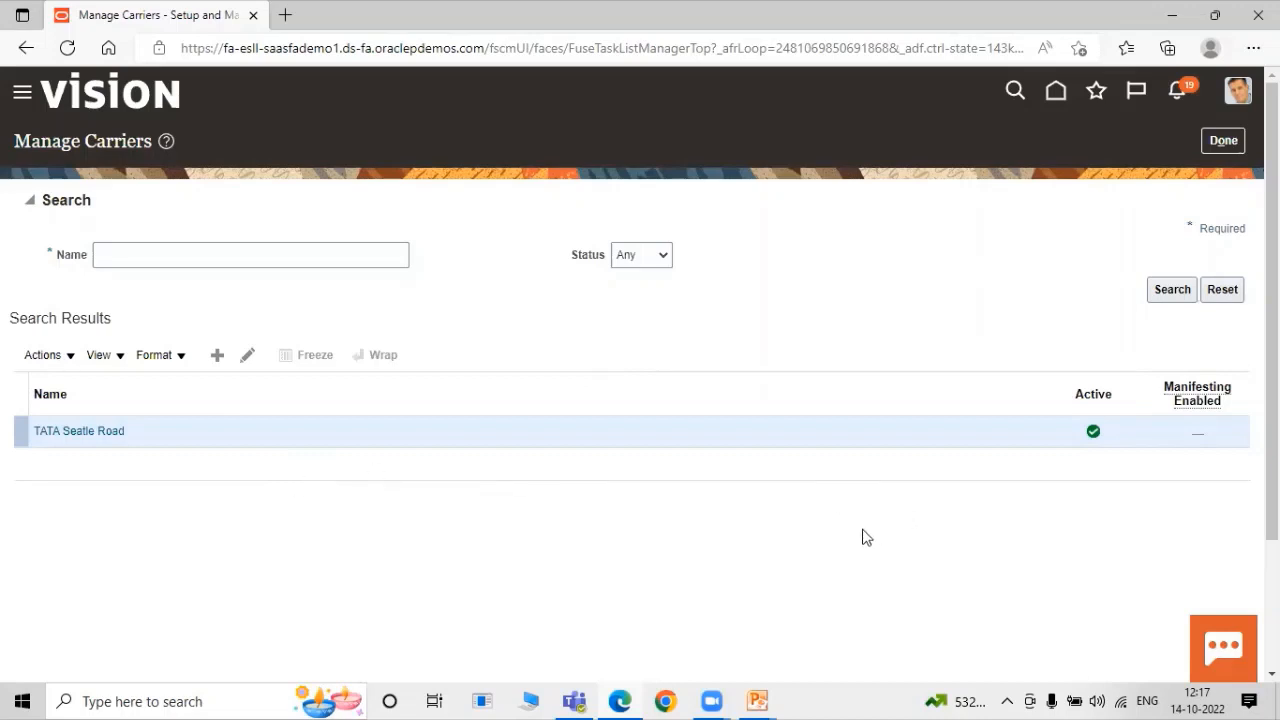
click(1222, 141)
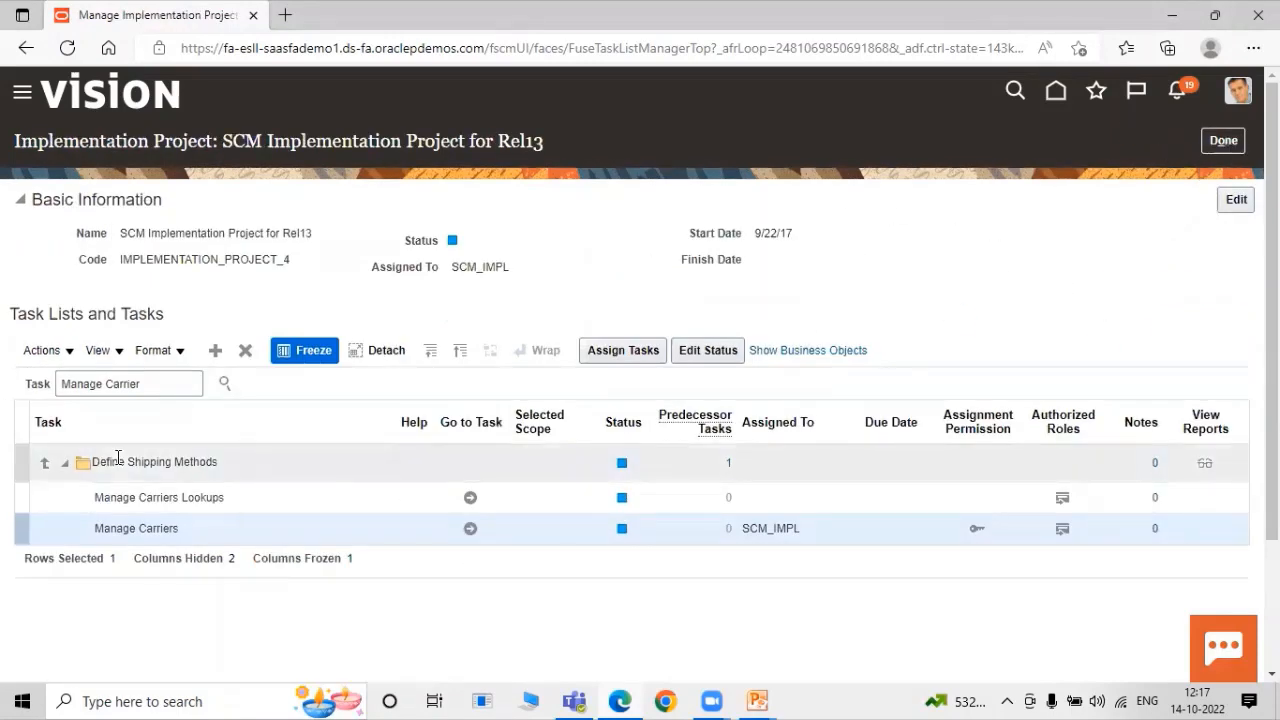
Check the Basic Setups for Order Management slide in the PowerPoint presentation and return to the browser.
key(alt+Tab)
key(alt+Tab)
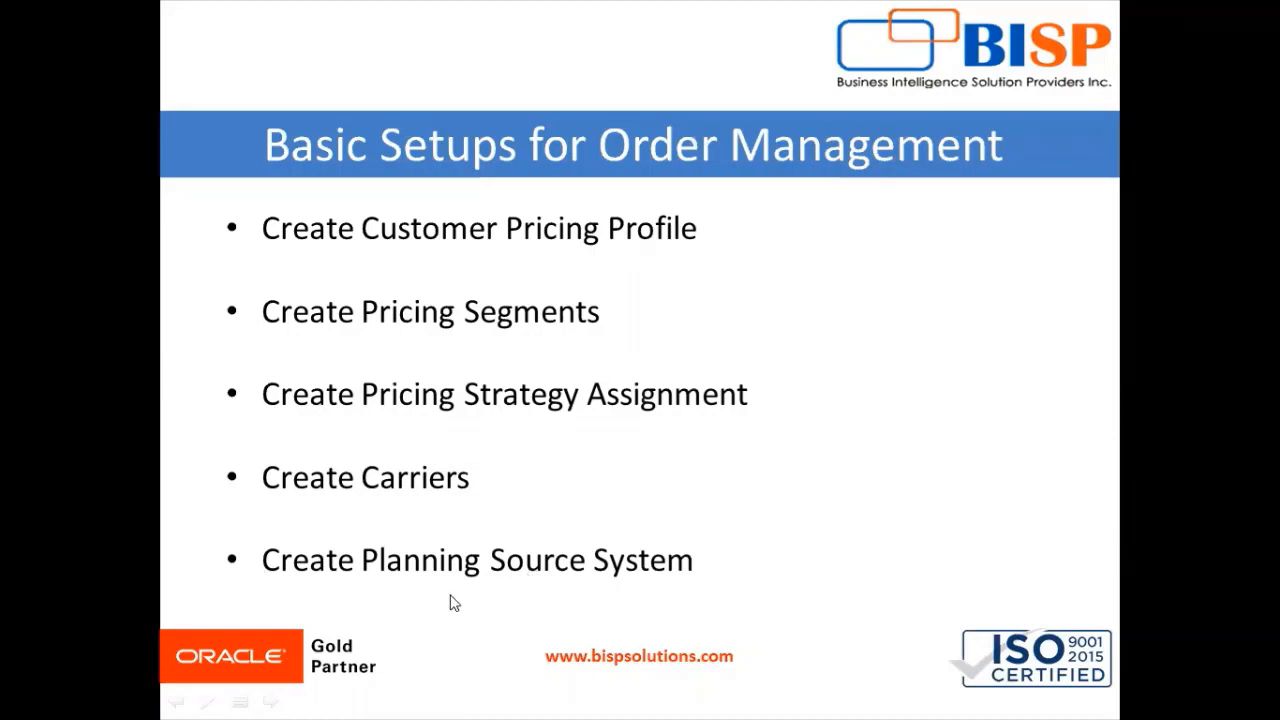
key(alt+Tab)
key(alt+Tab)
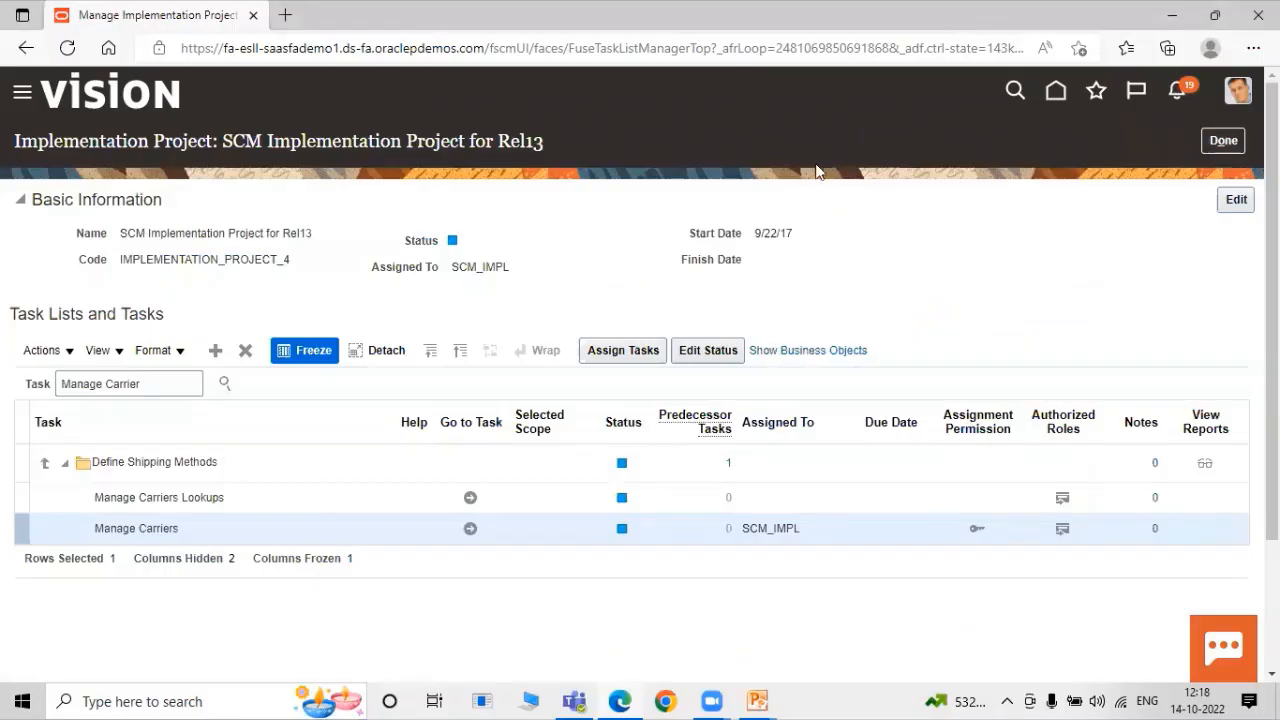
Open the Plan Inputs work area under Supply Chain Planning.
click(22, 100)
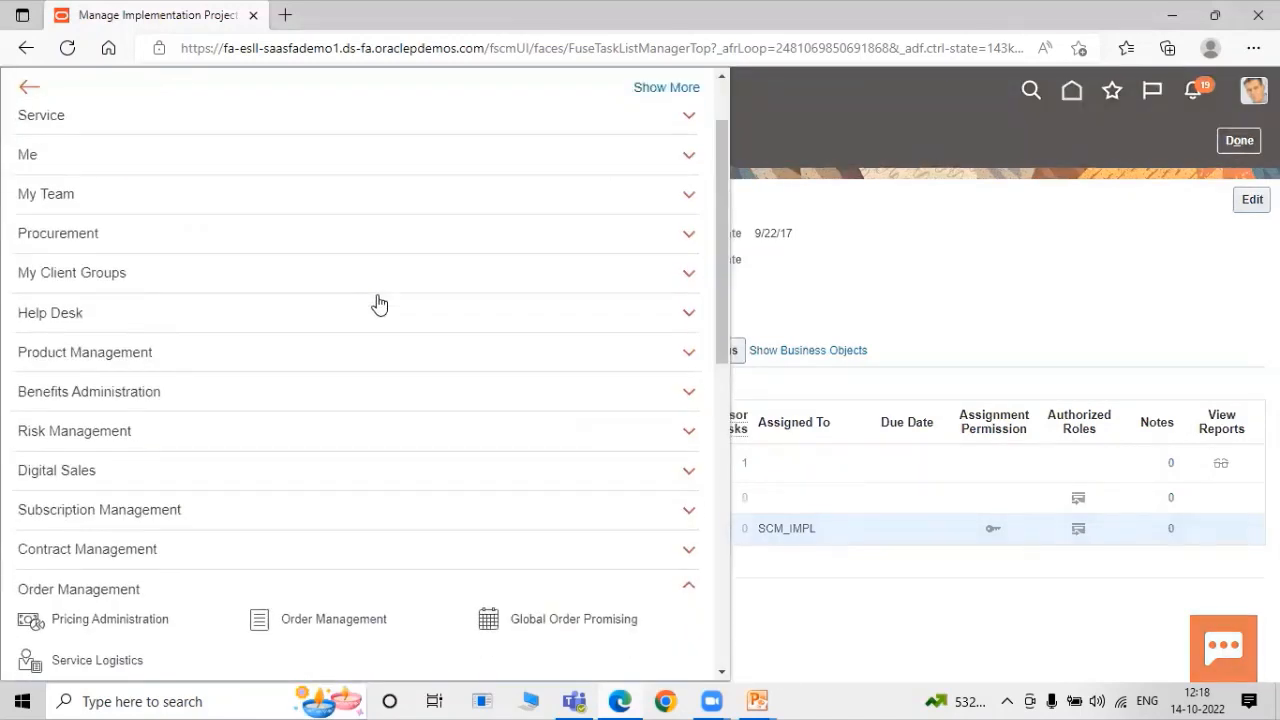
scroll(379, 304, down, 3)
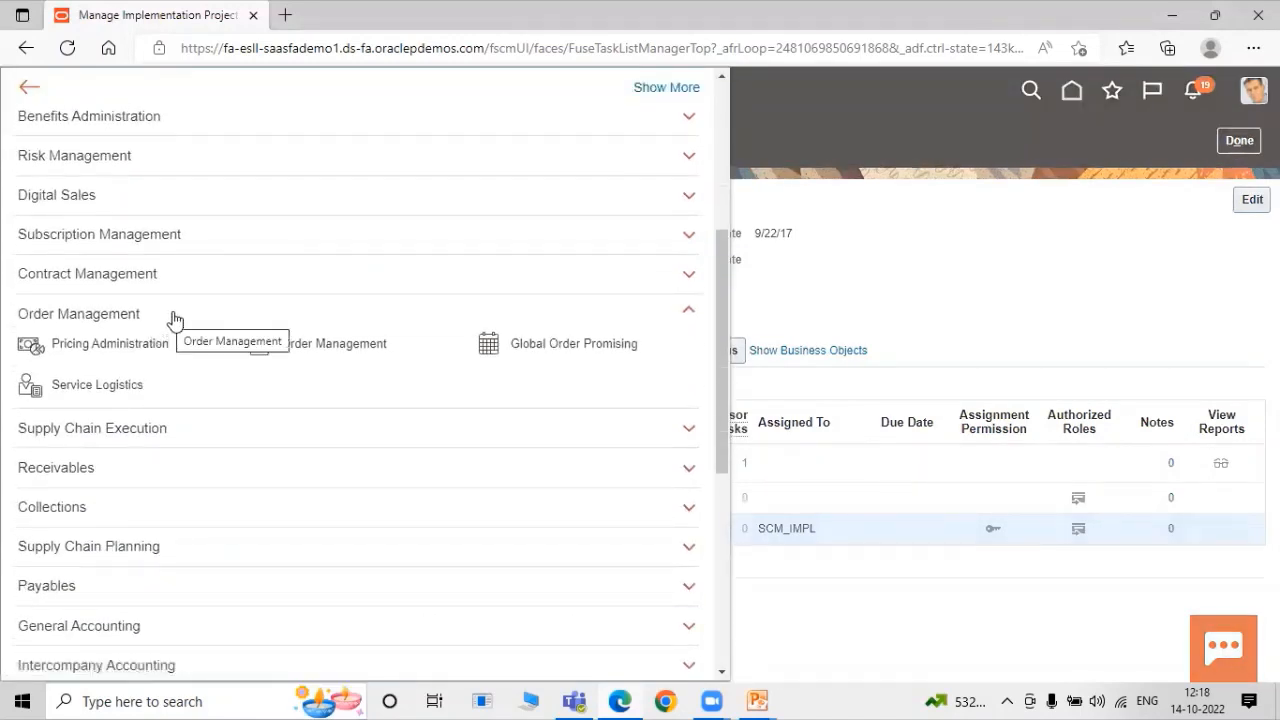
click(172, 318)
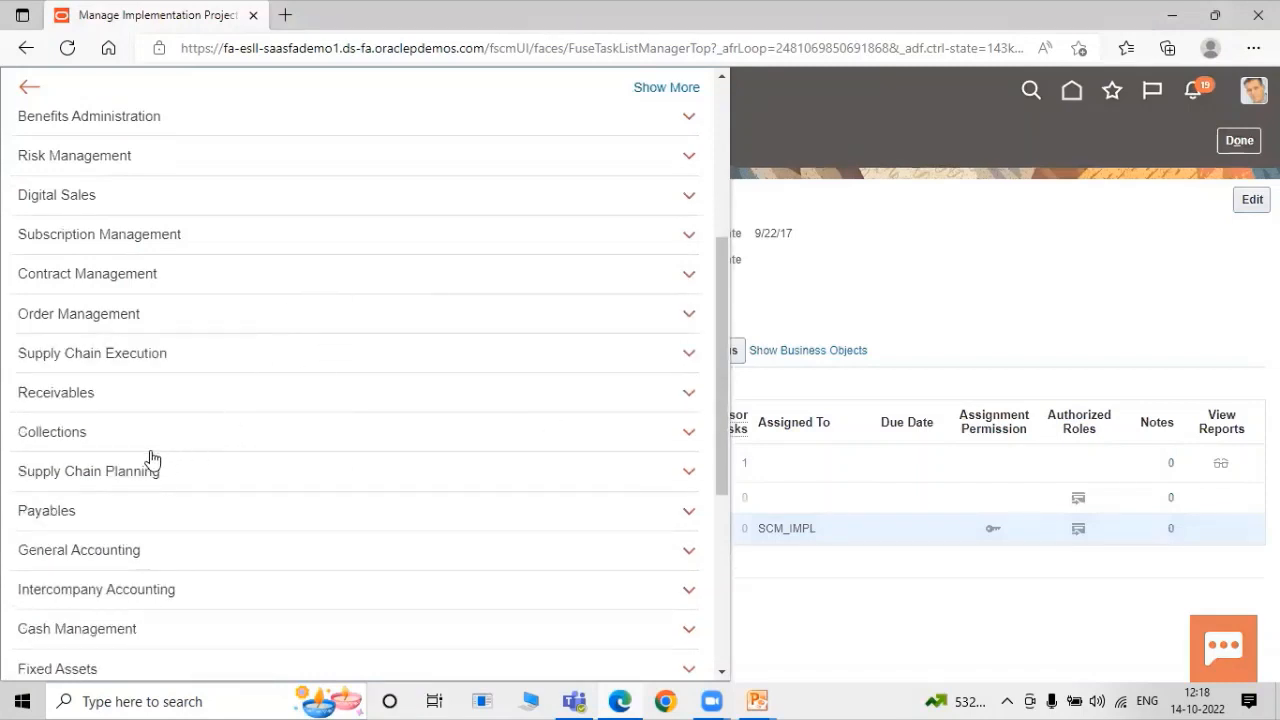
click(182, 474)
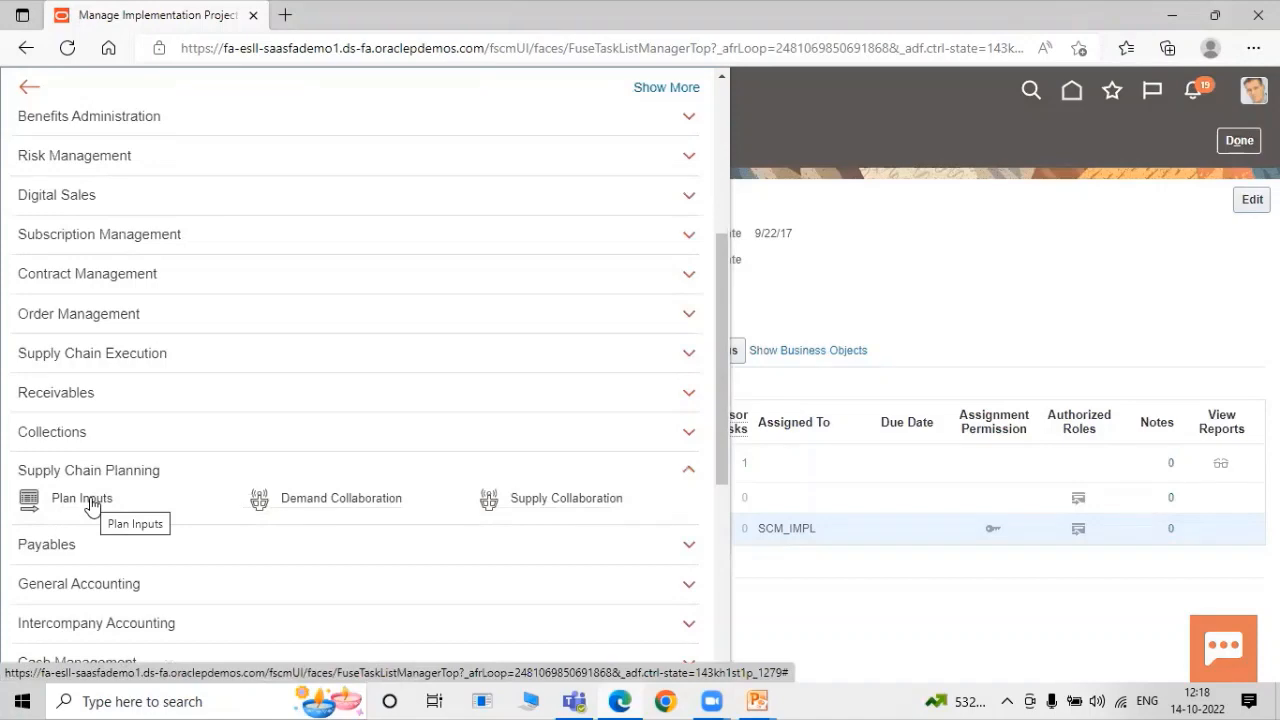
click(97, 503)
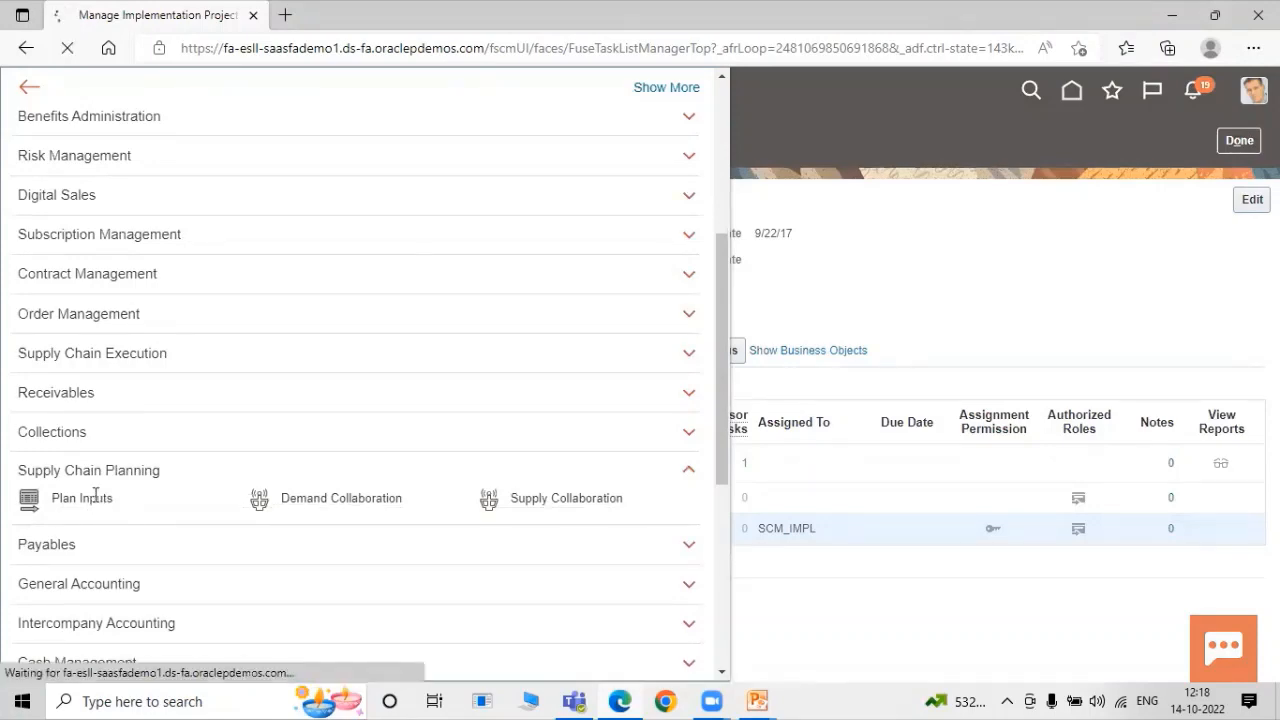
Review the setup list on the PowerPoint slide again and switch back to Plan Inputs in the browser.
key(alt+Tab)
key(alt+Tab)
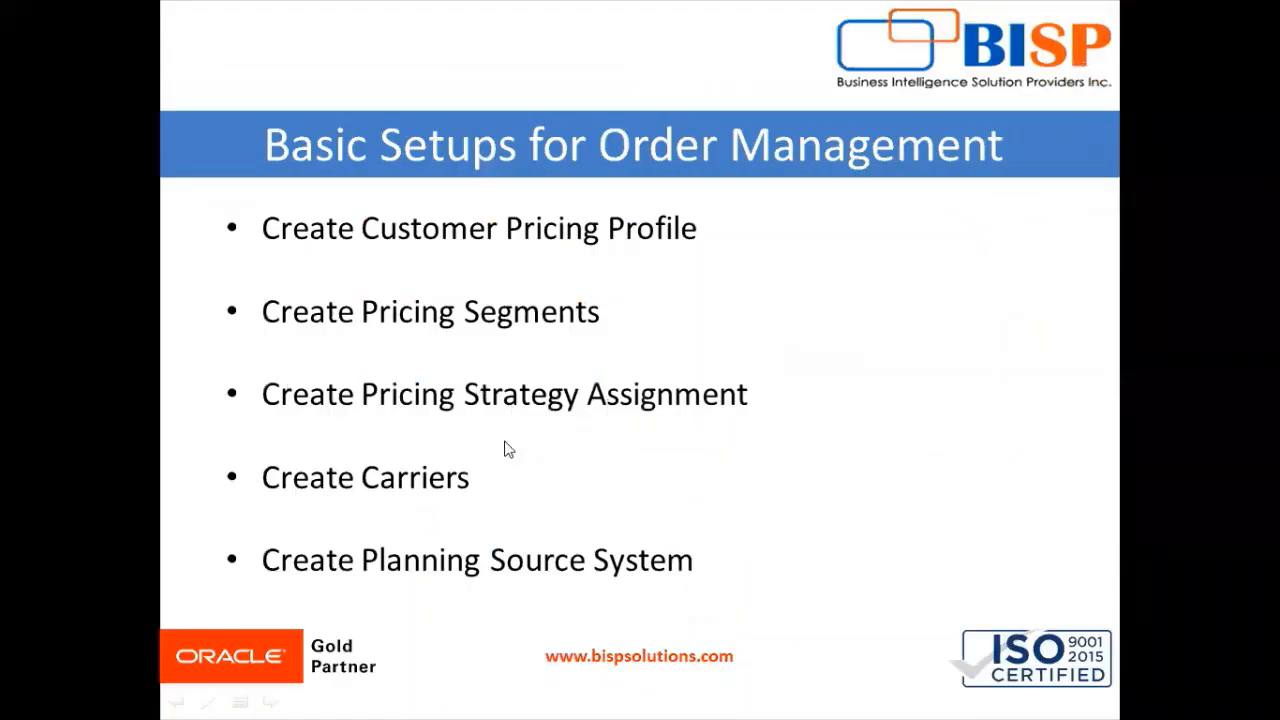
key(alt+Tab)
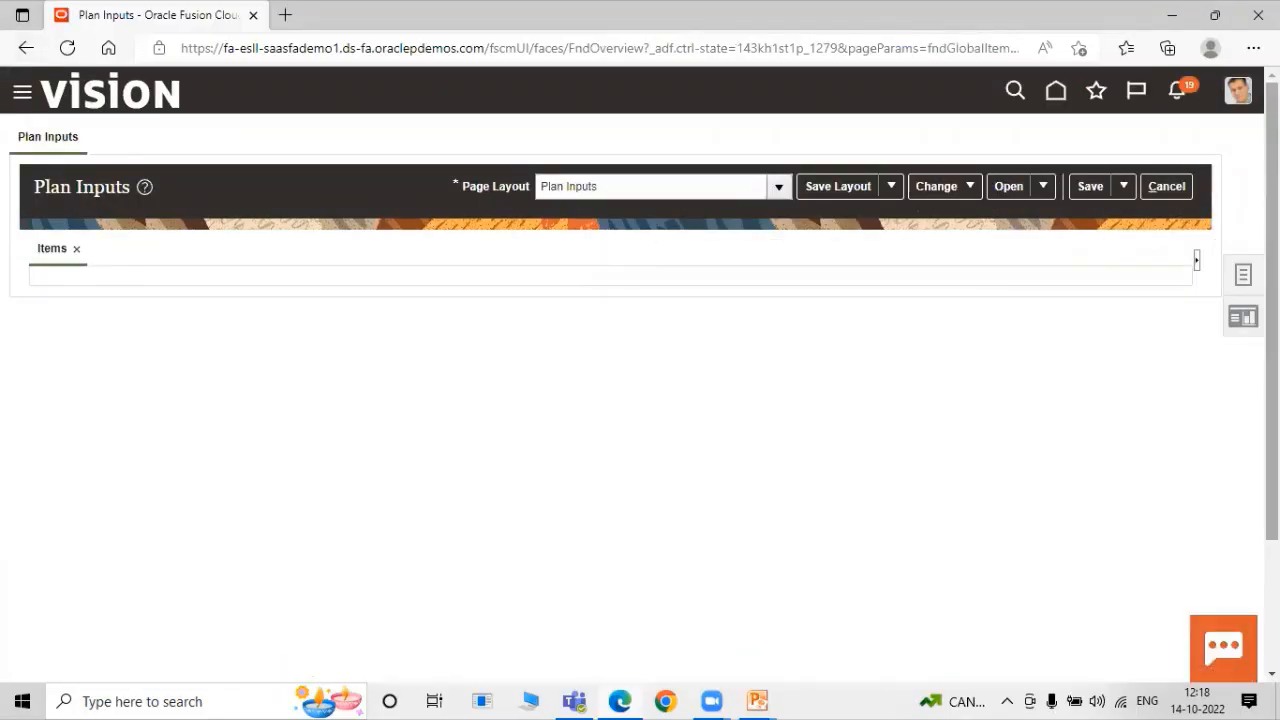
Open Manage Planning Source Systems and refresh the organization list of the OPS source system.
click(1241, 275)
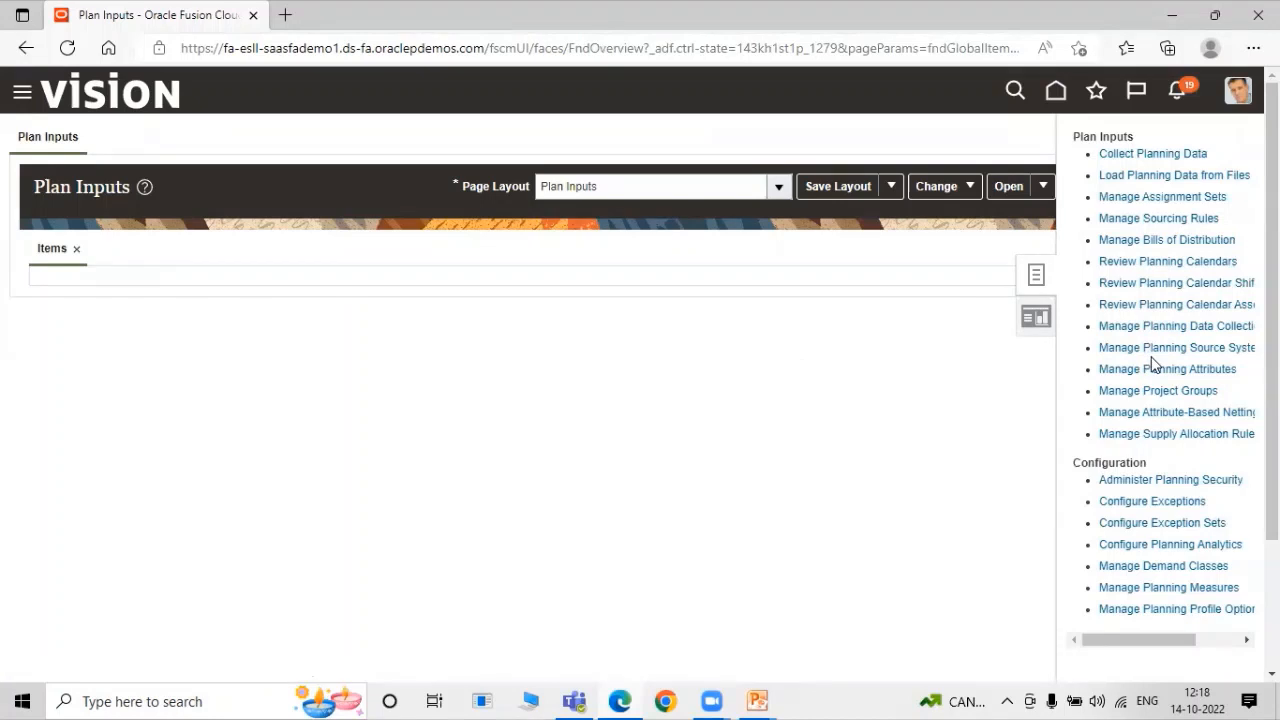
click(1178, 348)
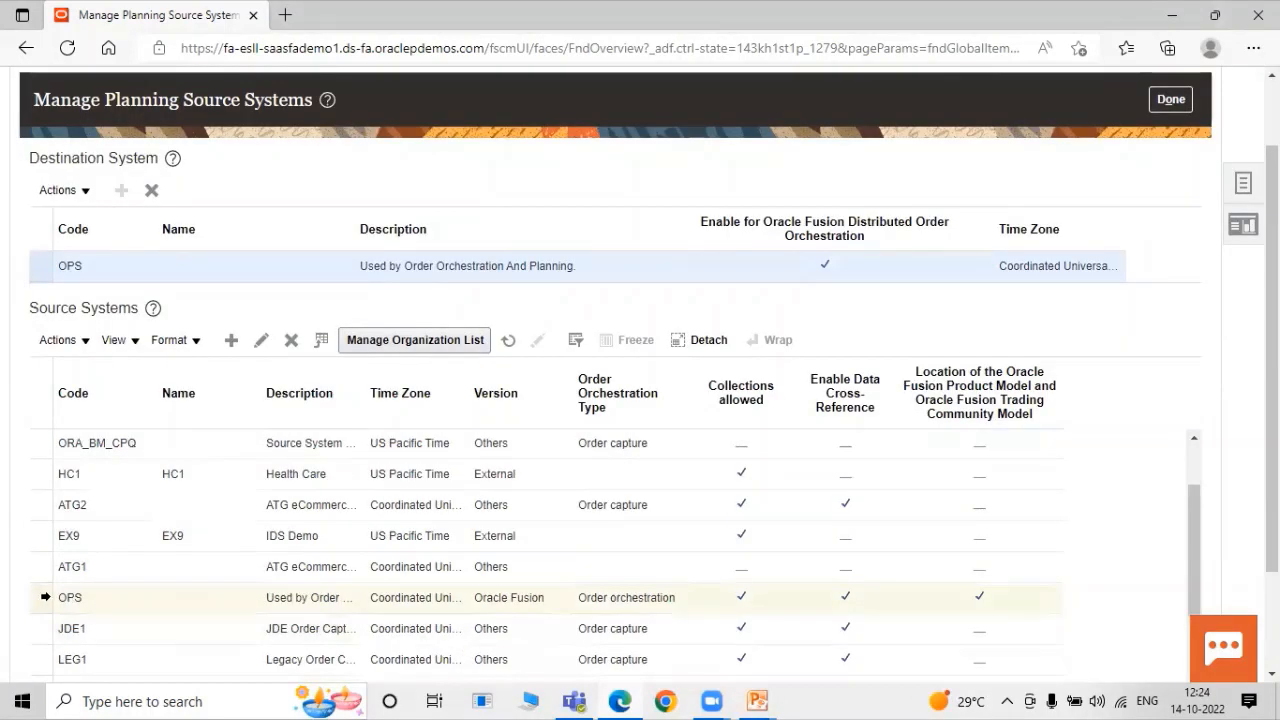
click(45, 597)
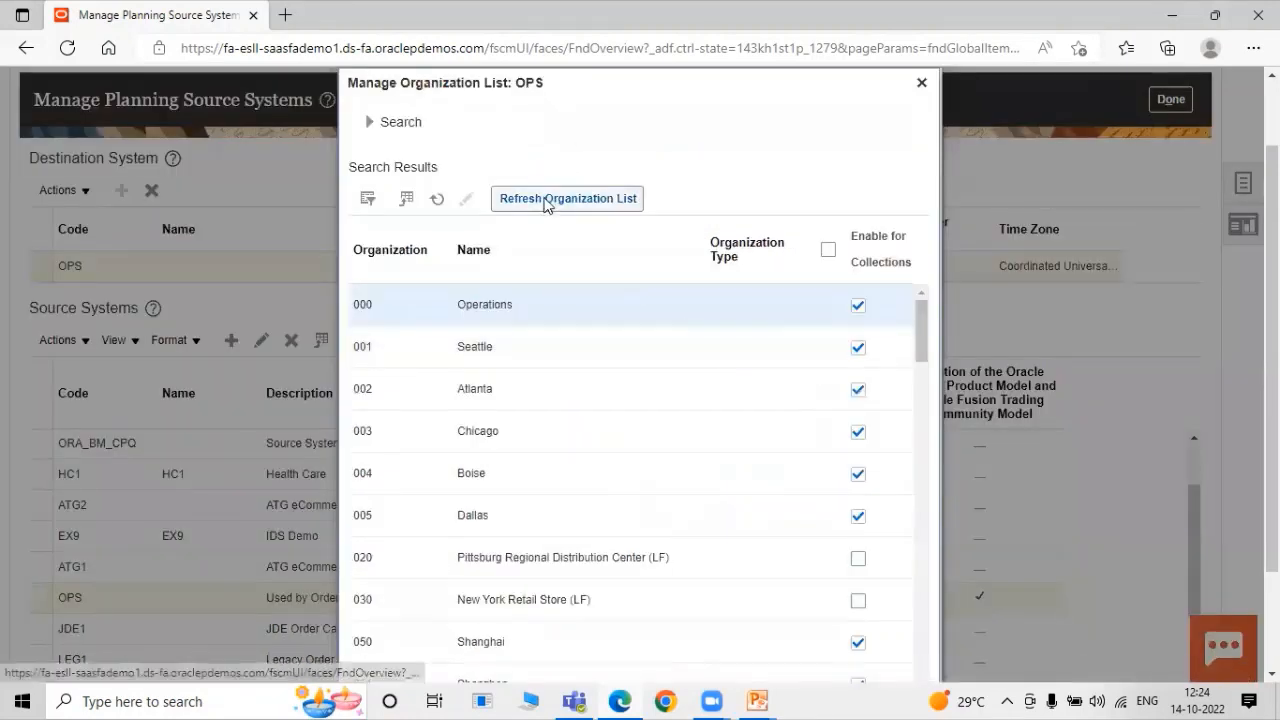
click(536, 198)
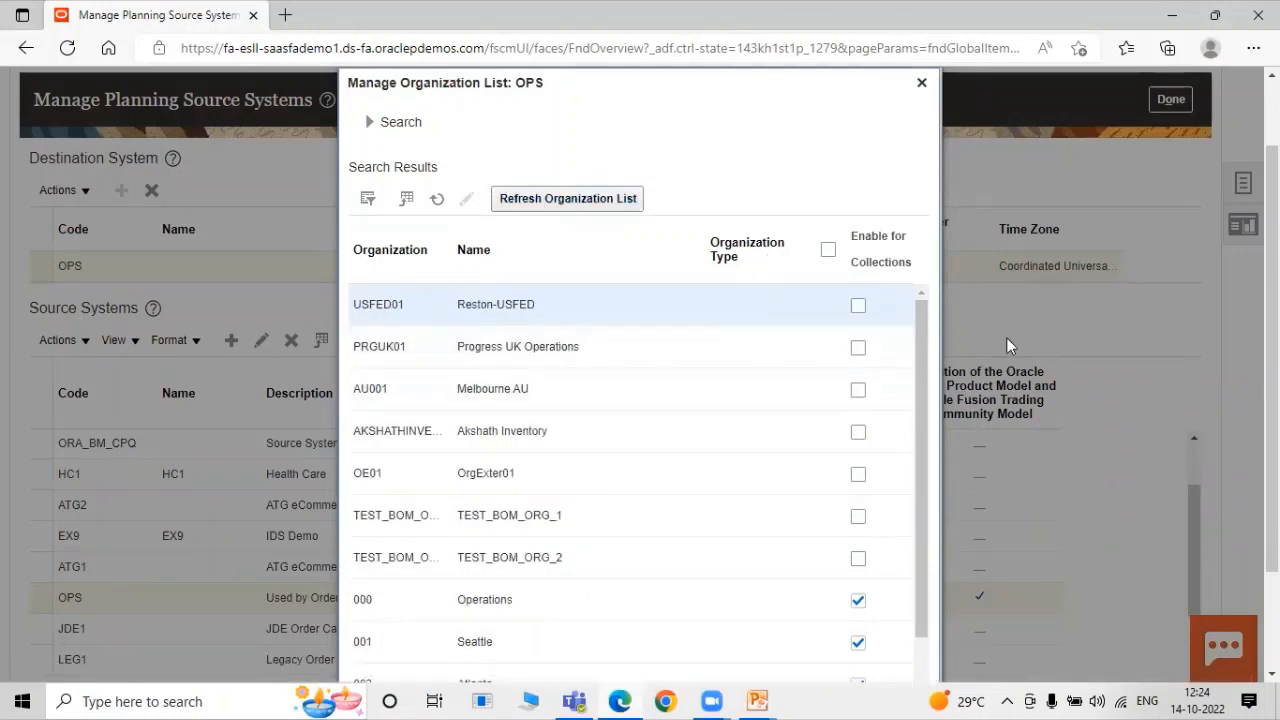
Disable collections for the Atlanta, Chicago, Boise and Dallas organizations, leaving Operations and Seattle enabled, and save and close the list.
scroll(1272, 300, down, 2)
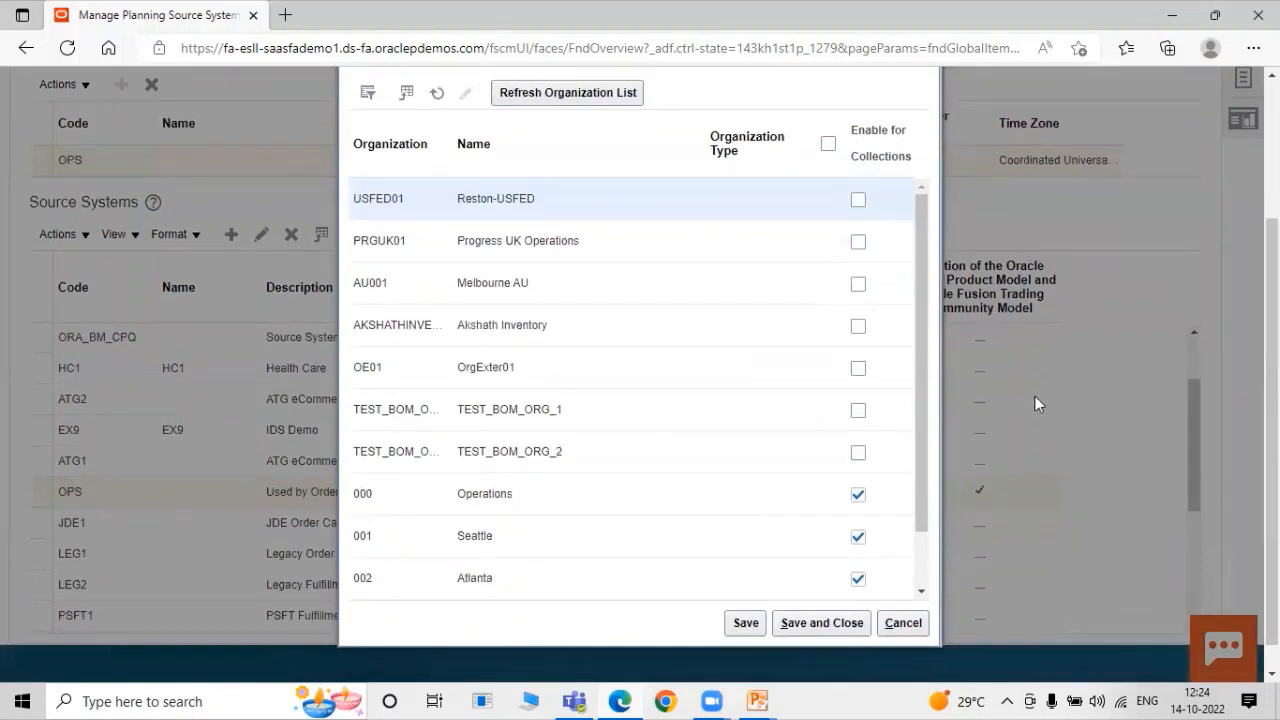
scroll(922, 388, down, 1)
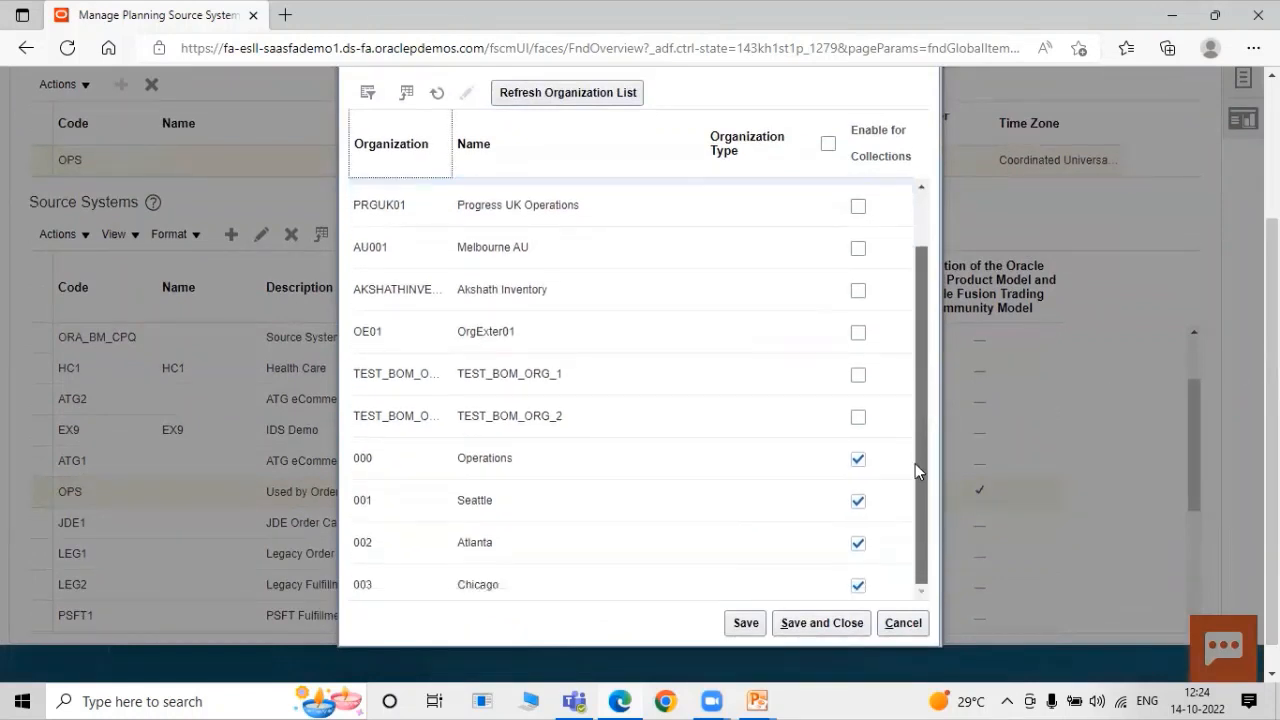
click(858, 543)
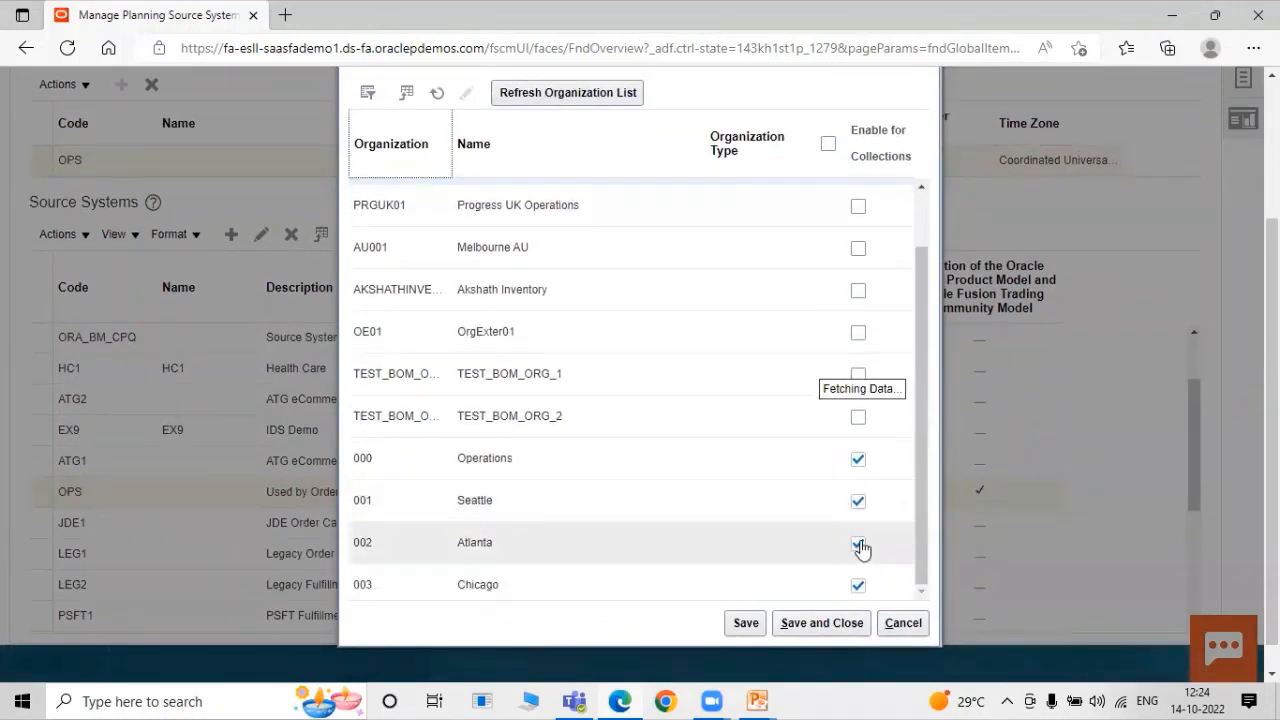
click(858, 586)
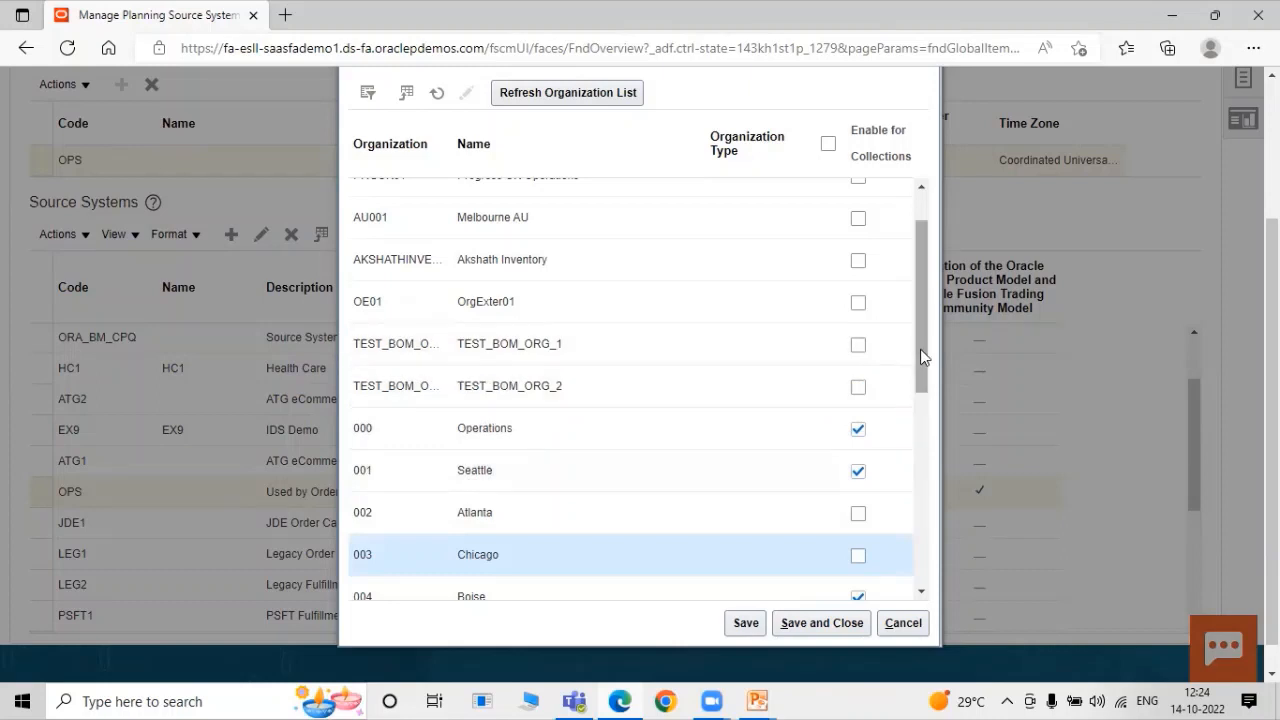
drag(918, 364, 917, 440)
click(857, 436)
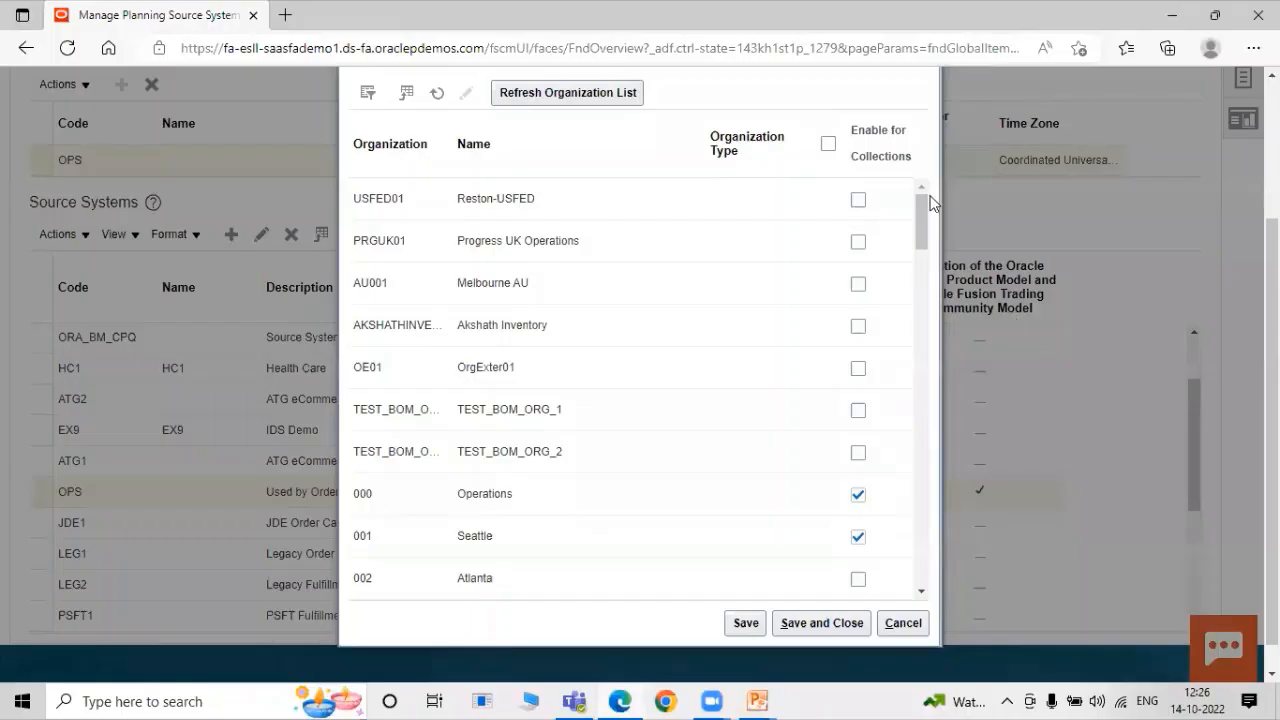
scroll(930, 203, down, 3)
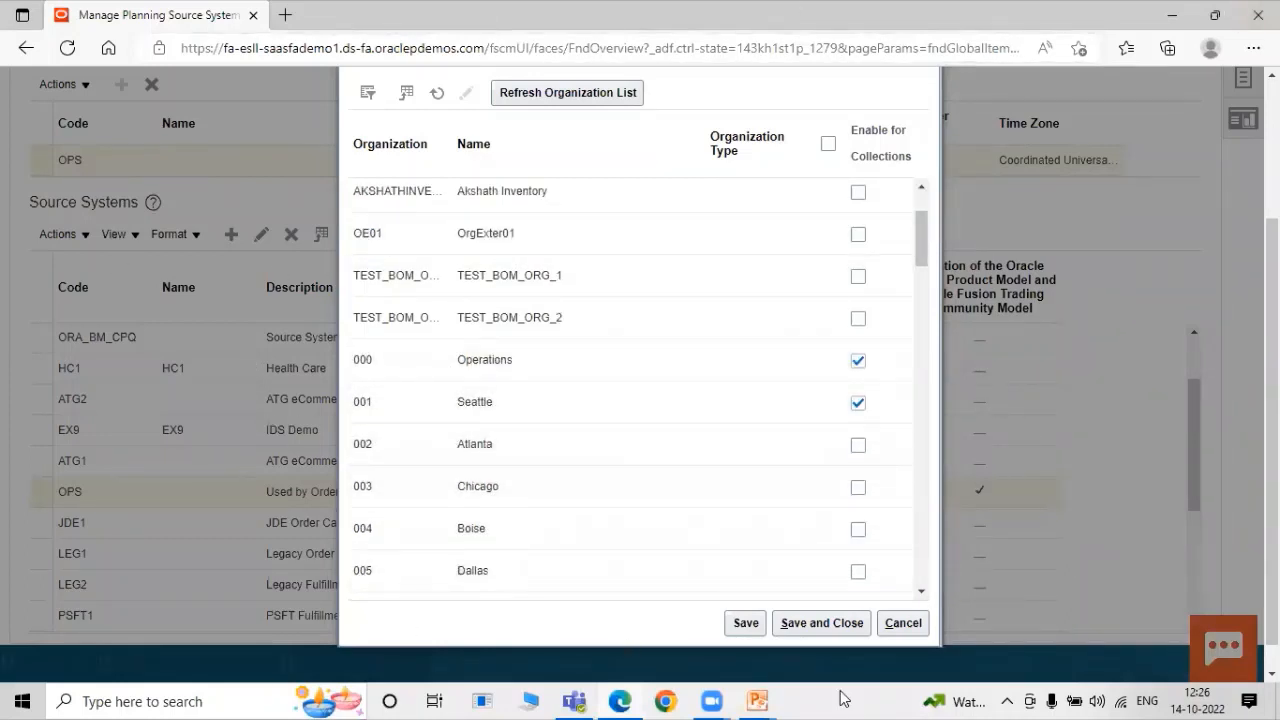
click(811, 620)
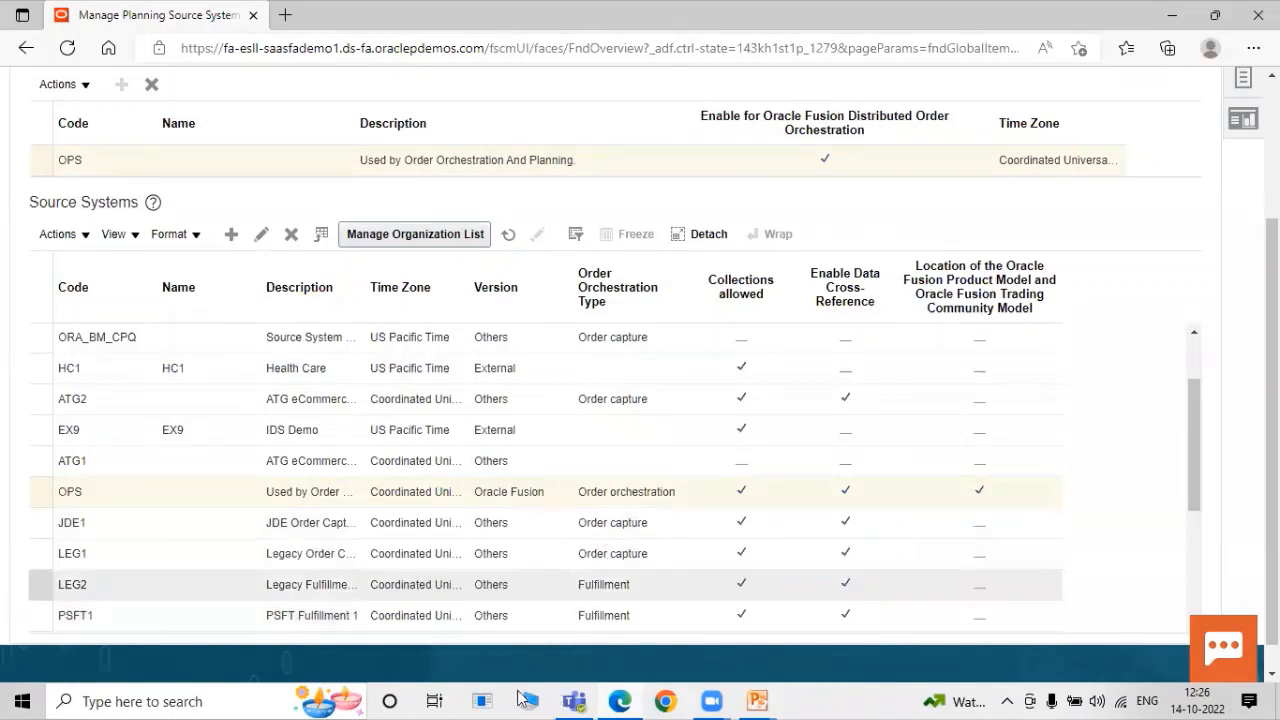
Switch to the PowerPoint slide to review the list of basic Order Management setups.
key(alt+Tab)
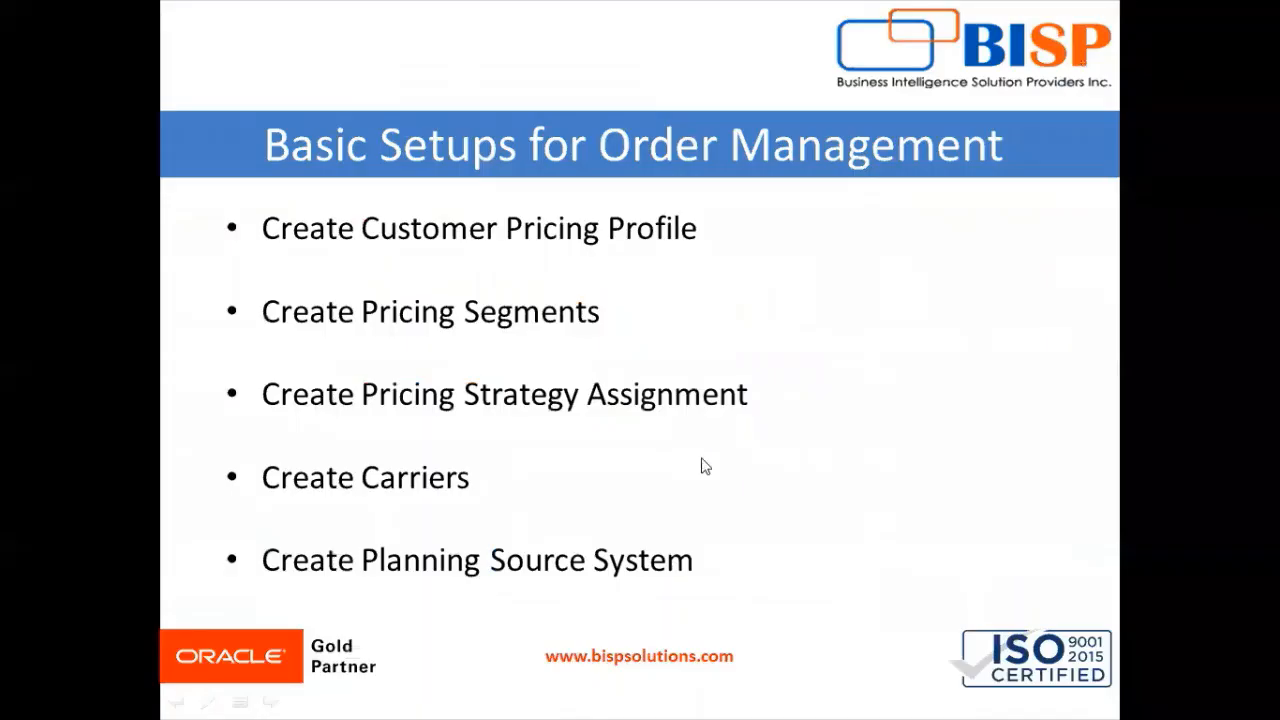
Switch from the slide back to the browser and finish Manage Planning Source Systems to return to Plan Inputs.
click(772, 625)
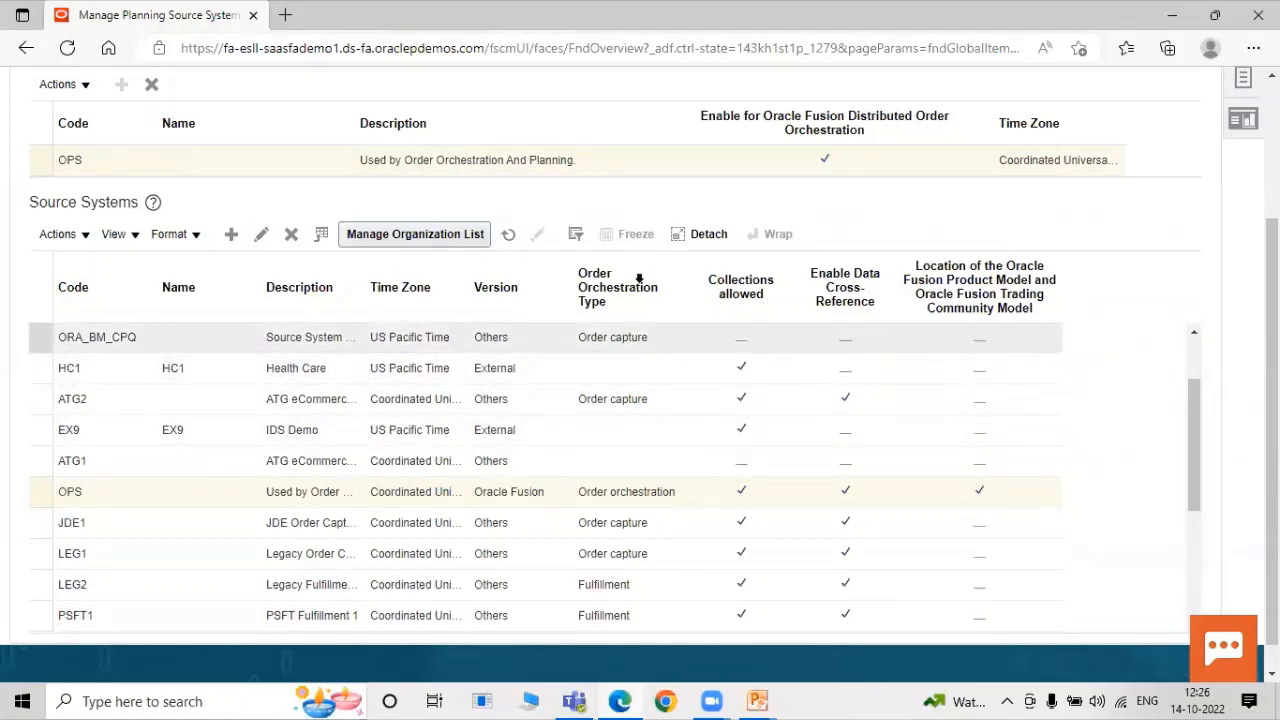
scroll(890, 356, up, 3)
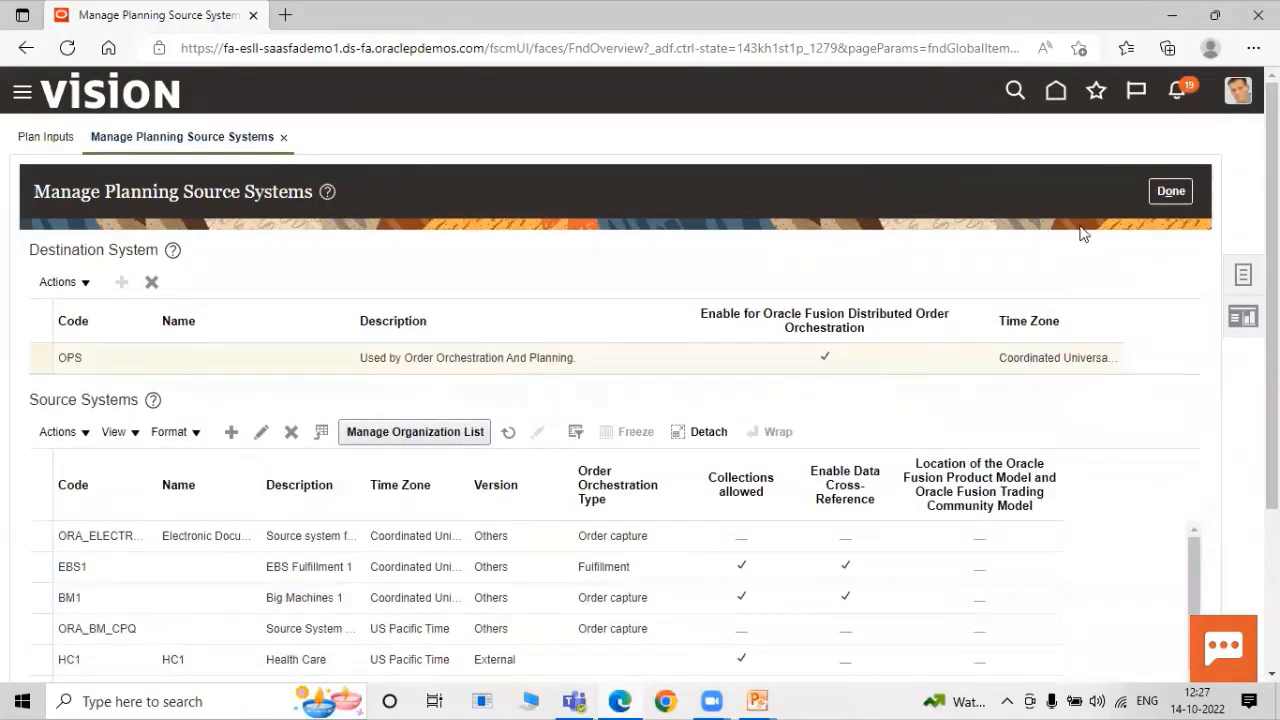
click(1168, 191)
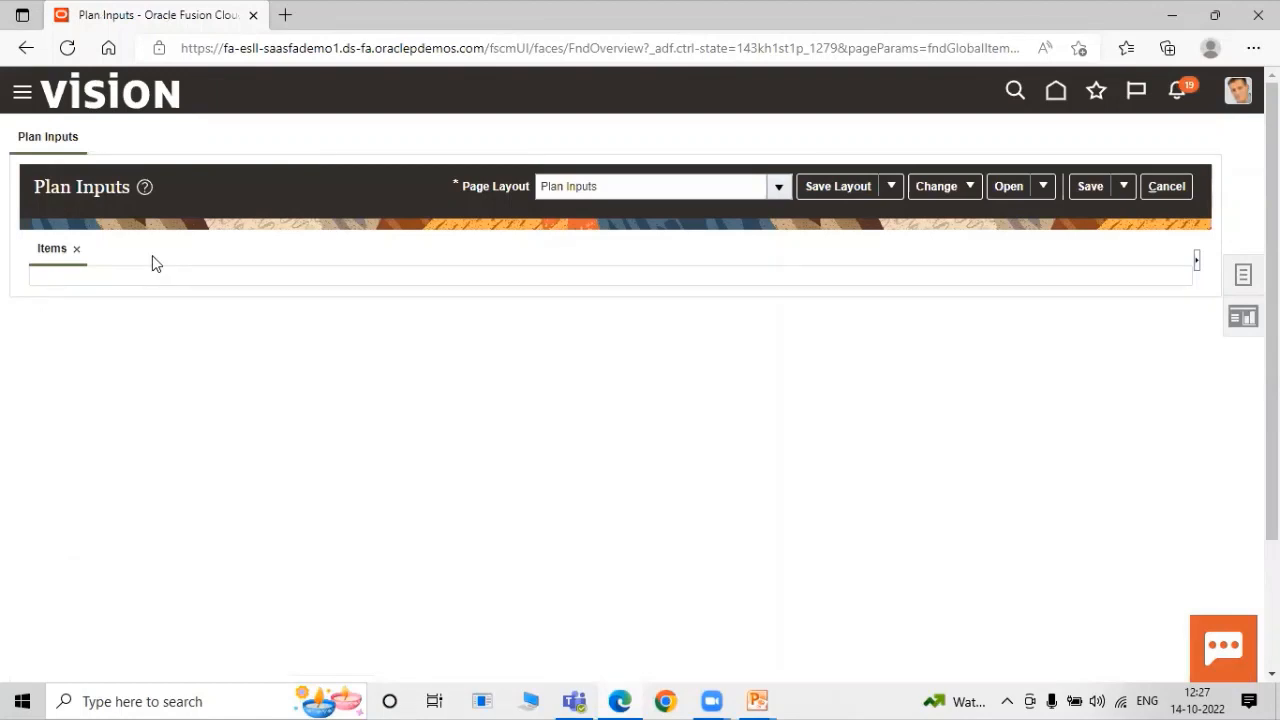
click(22, 91)
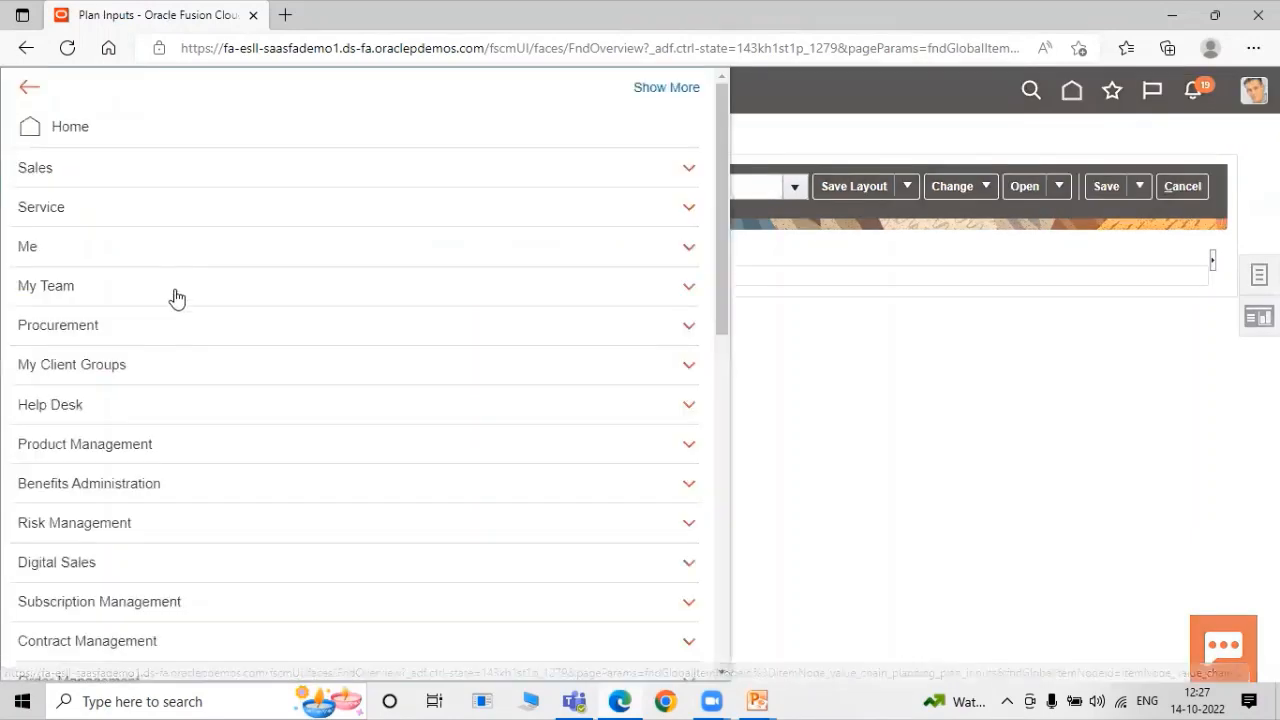
scroll(223, 446, down, 4)
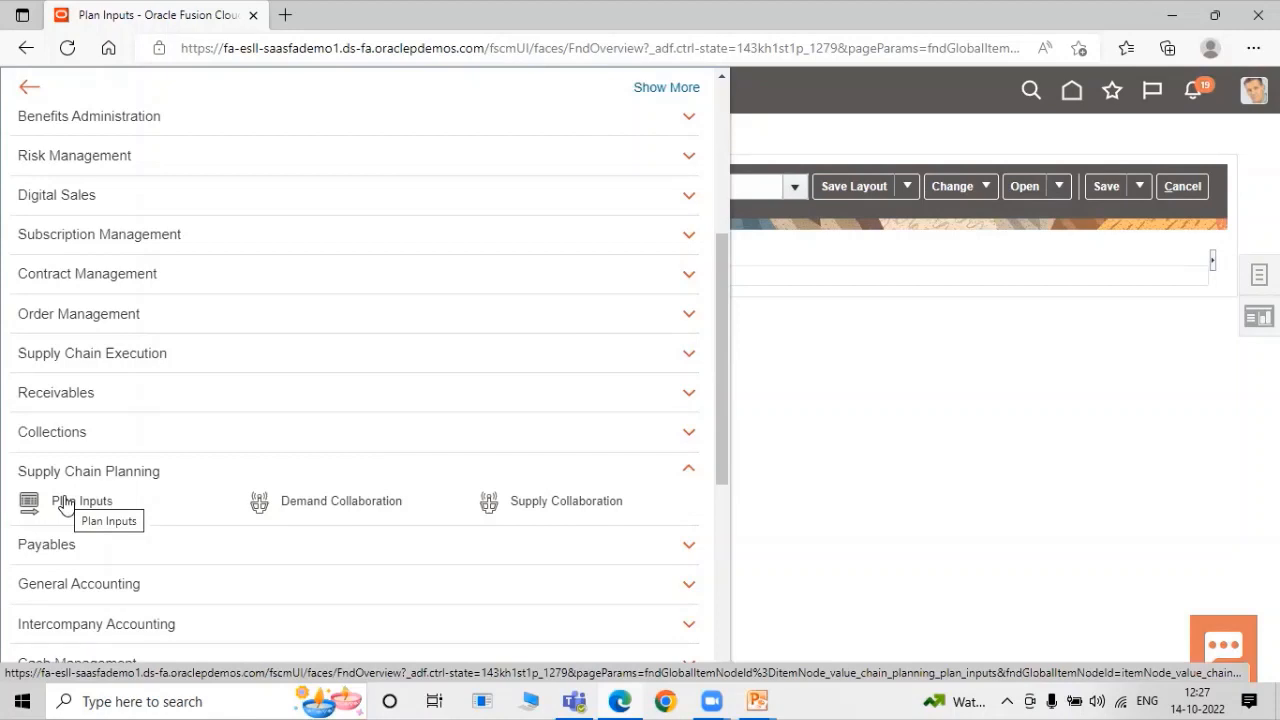
click(207, 472)
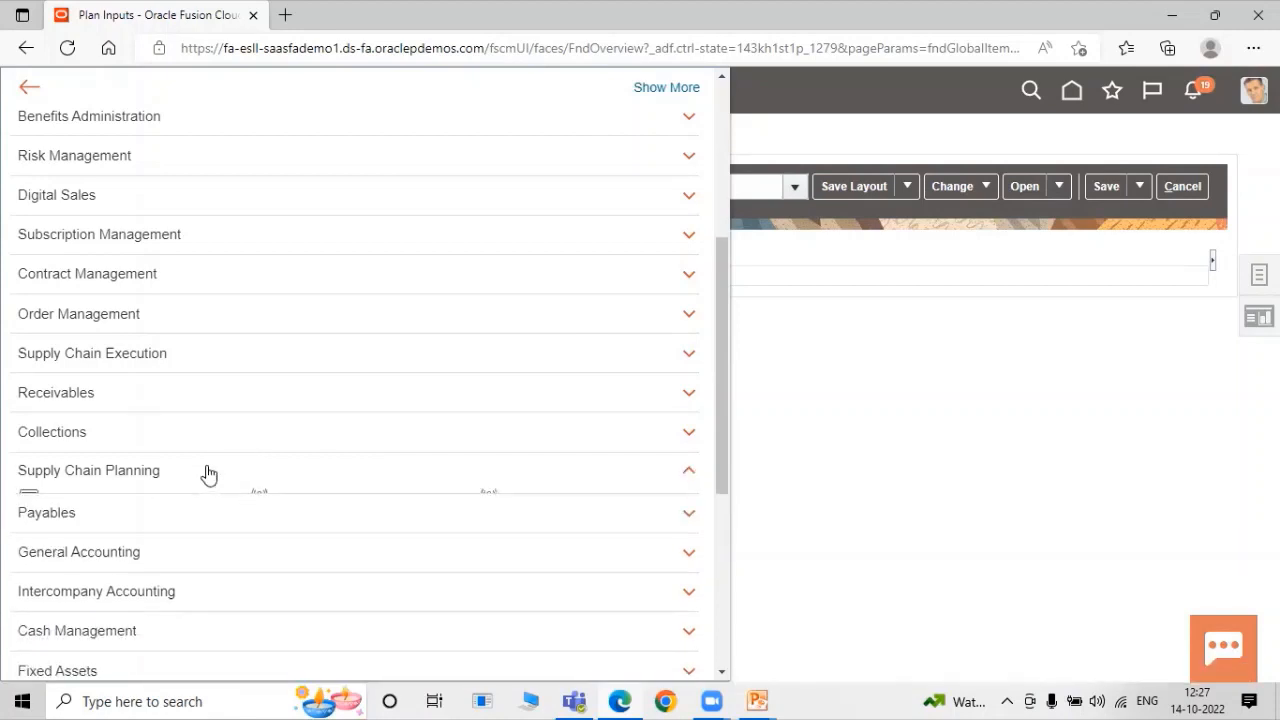
click(207, 472)
click(912, 319)
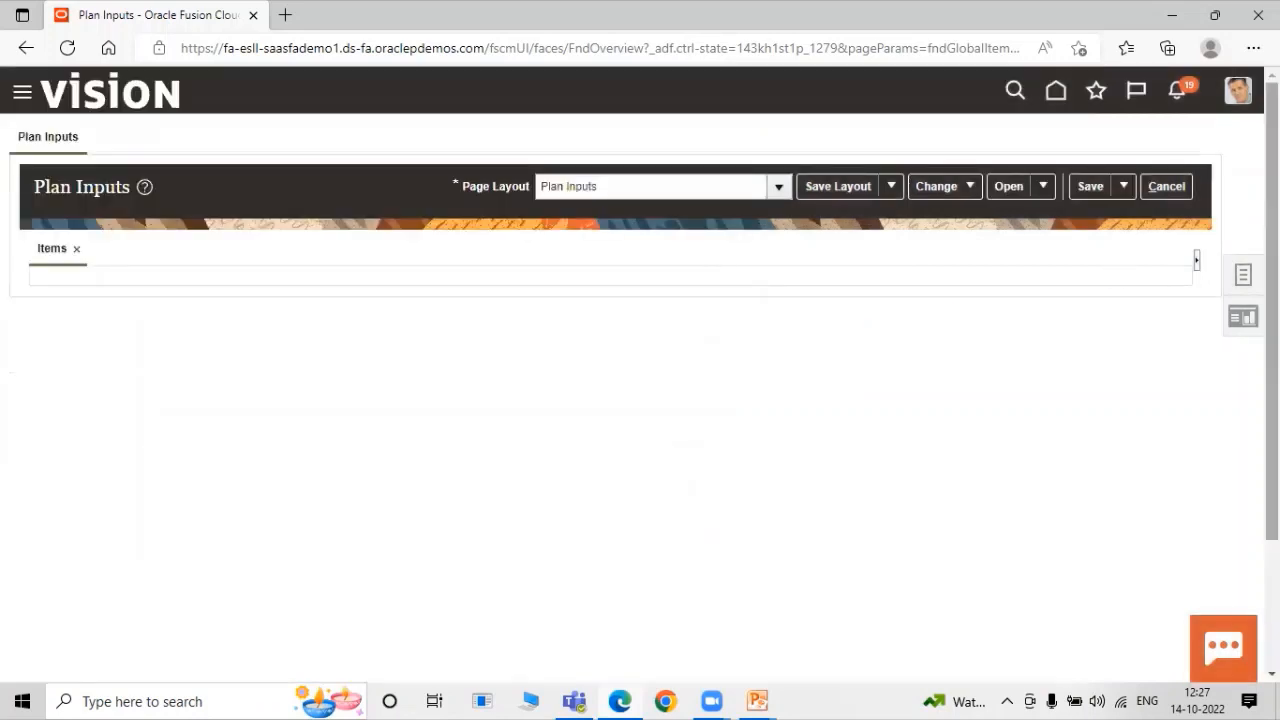
Open the Collect Planning Data task and set the source system to OPS and the collection type to Targeted.
click(1242, 276)
click(1244, 276)
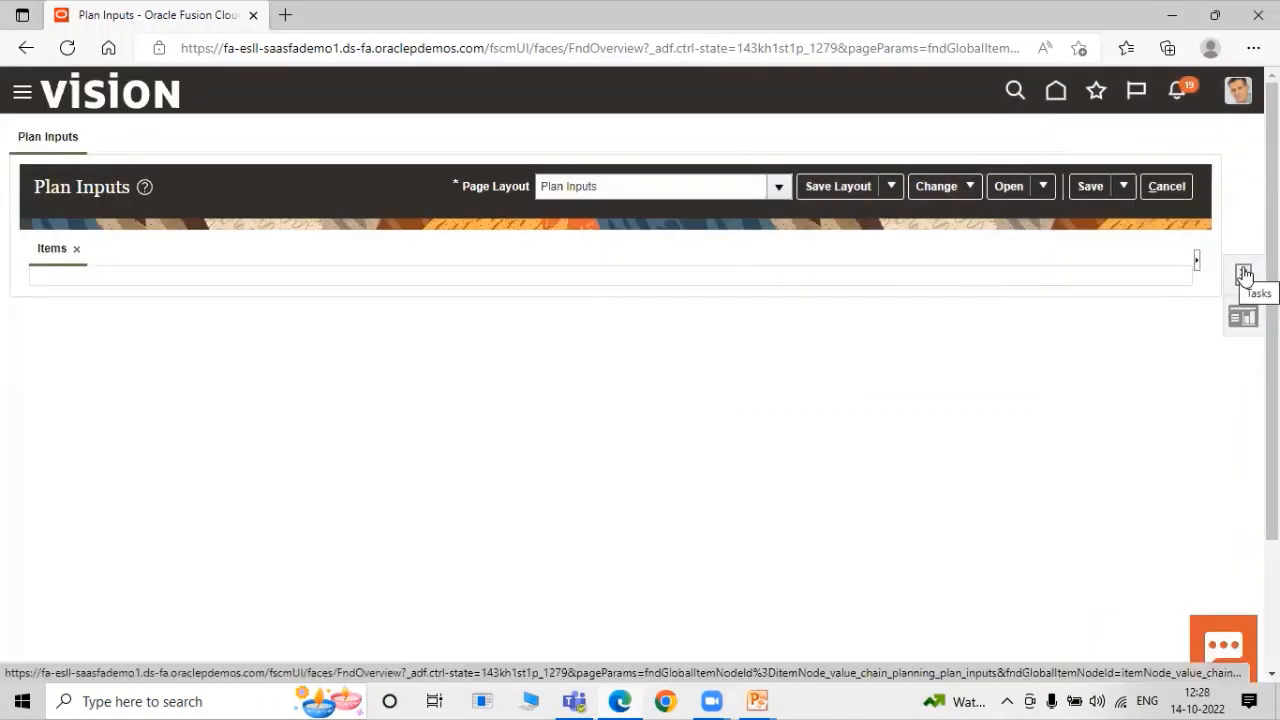
click(1244, 276)
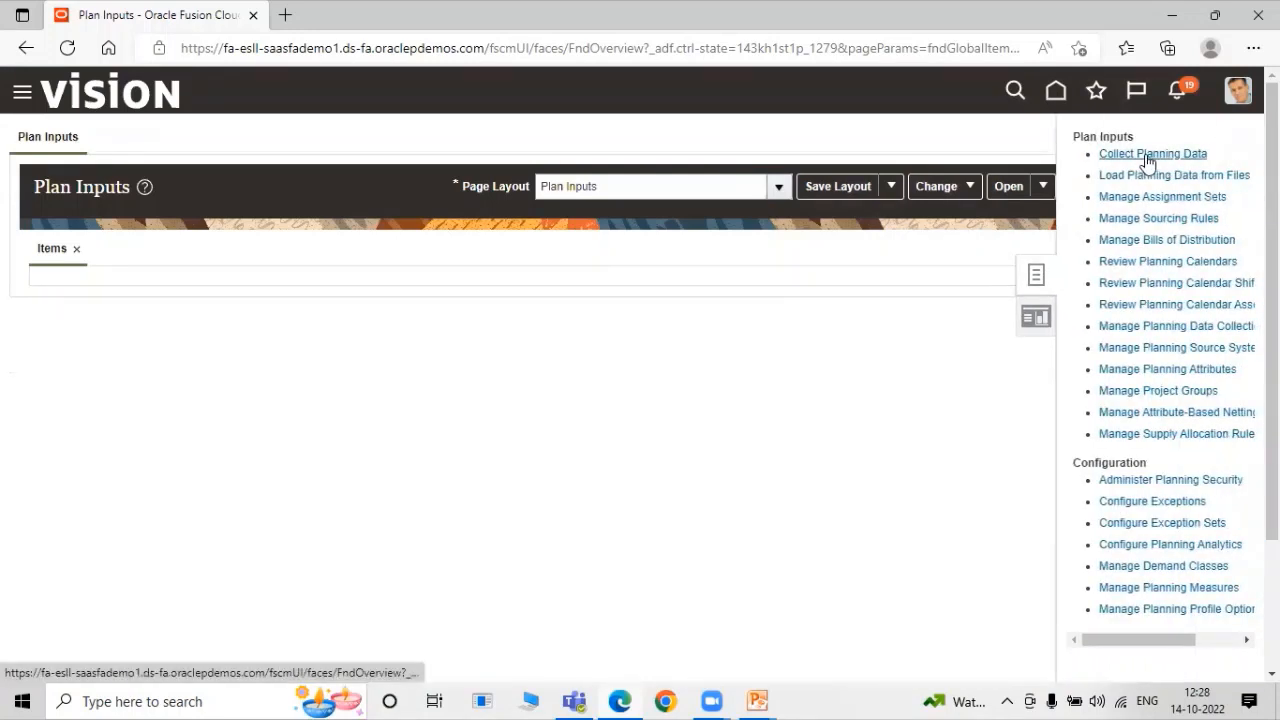
click(1145, 155)
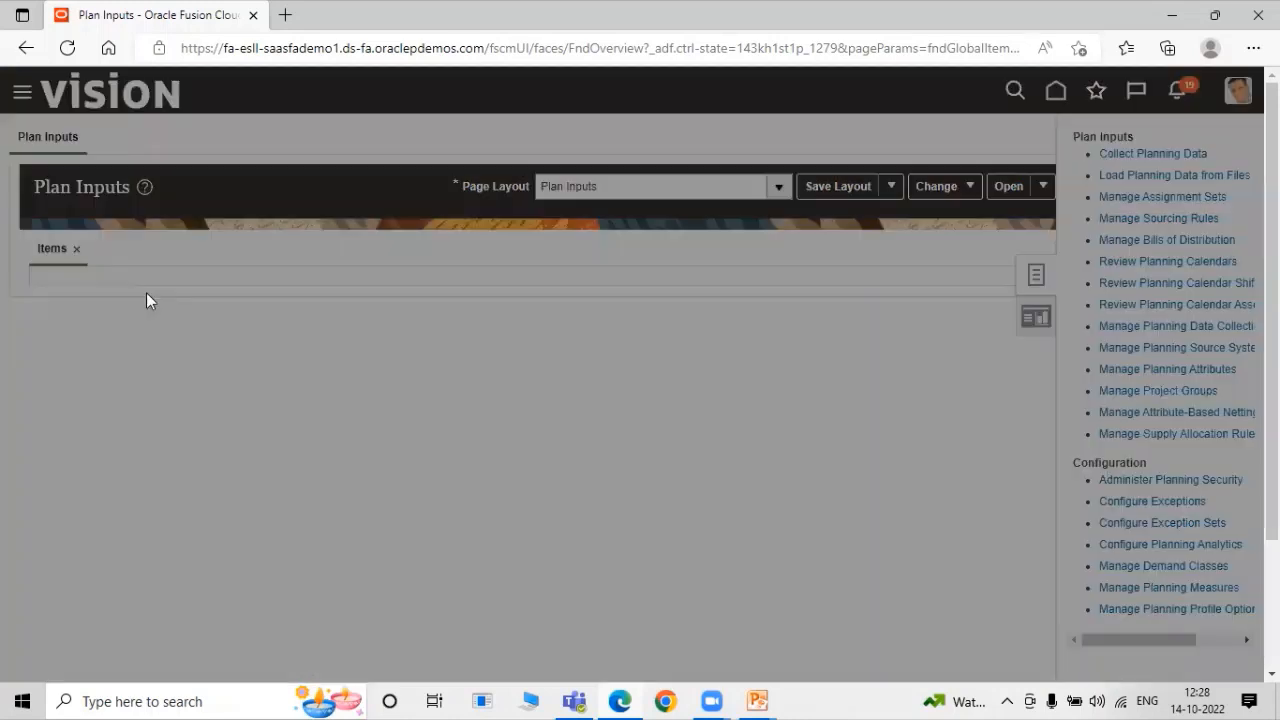
click(427, 281)
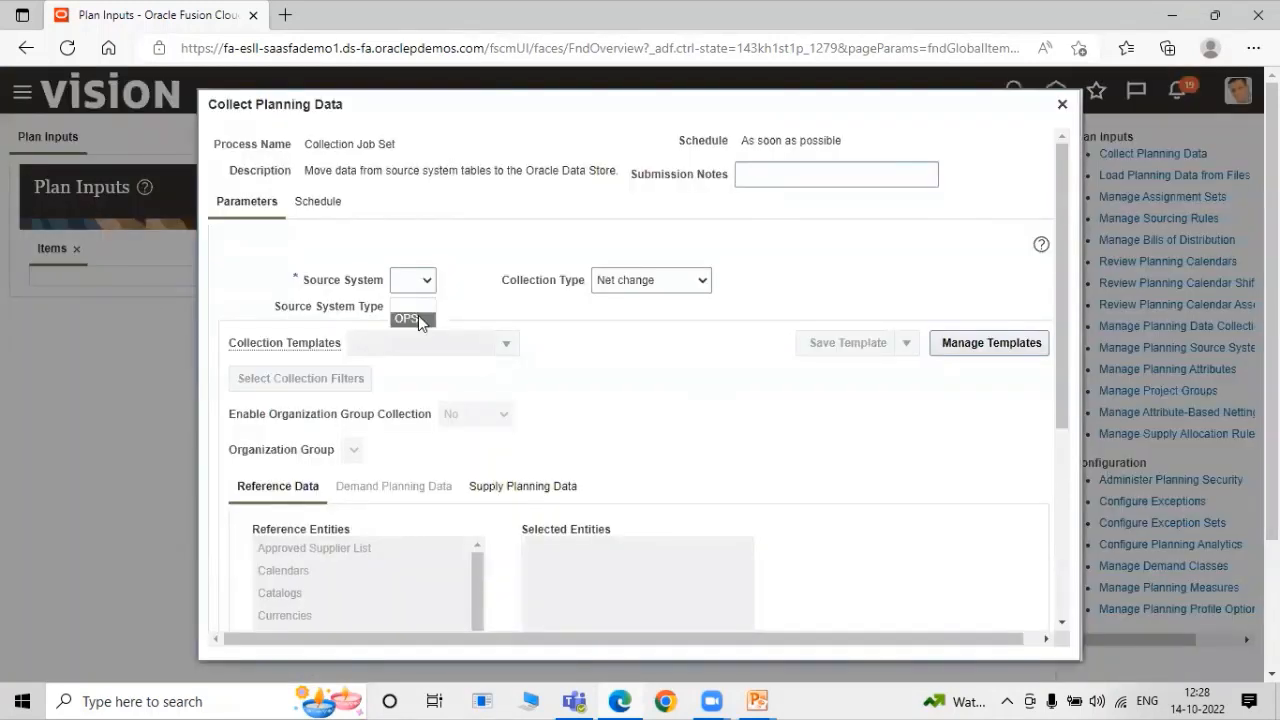
click(418, 316)
click(650, 282)
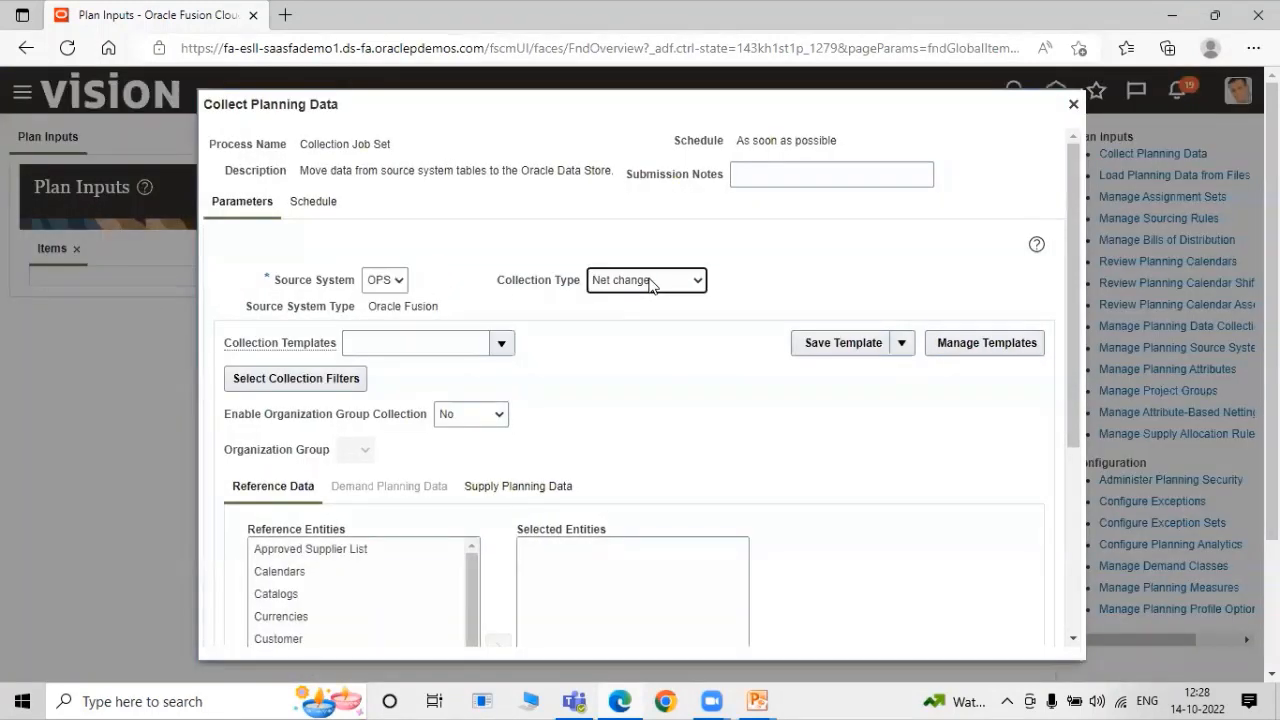
click(648, 283)
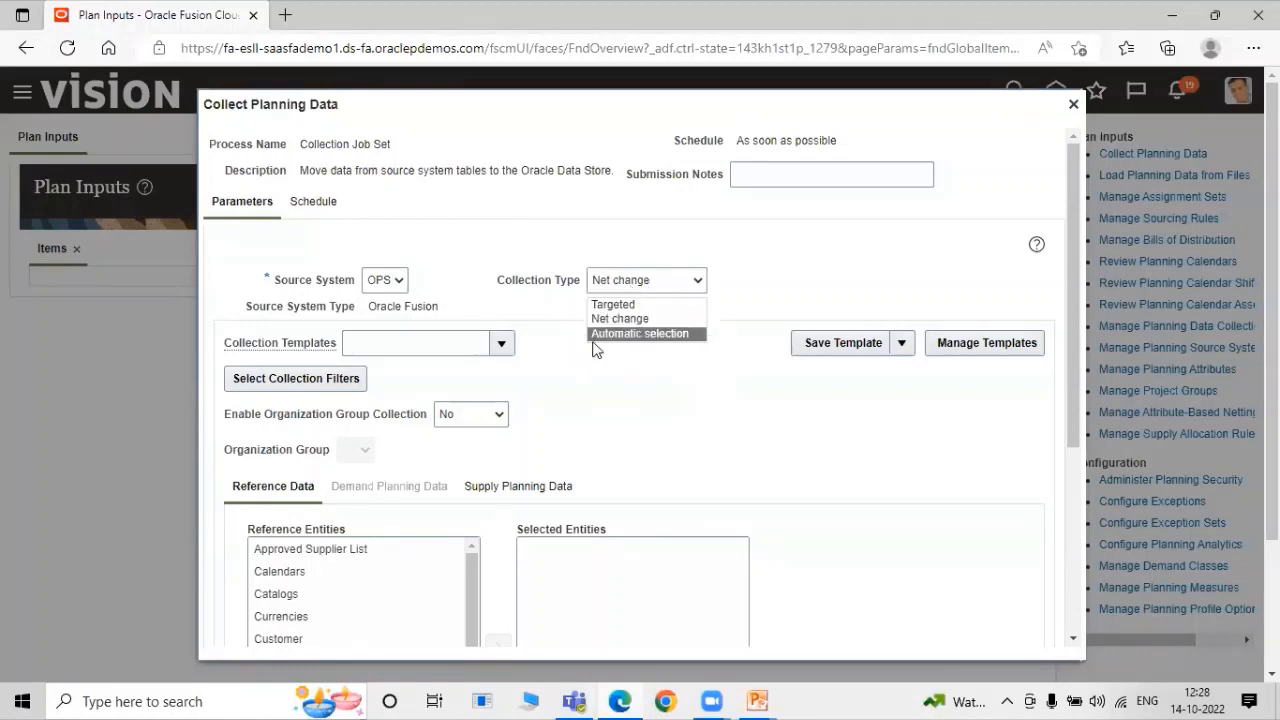
click(614, 305)
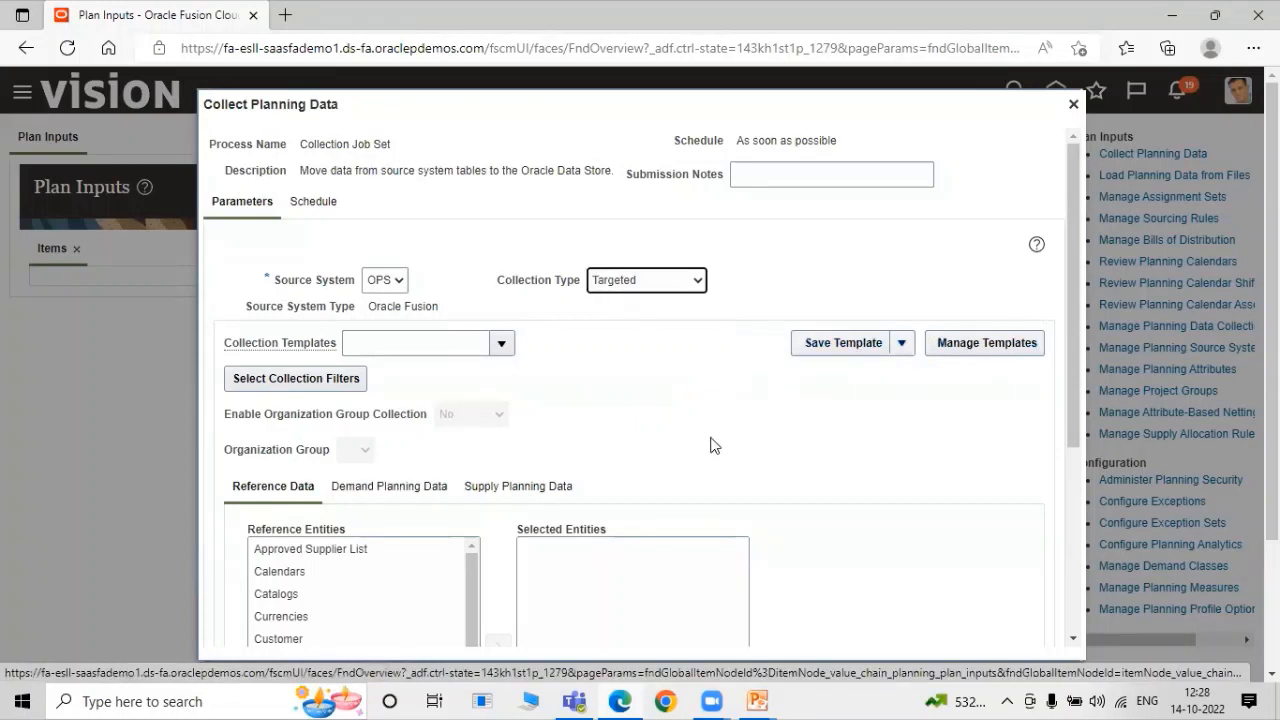
Review the available reference data entities and add all of them to the selected entities for the collection.
scroll(714, 445, down, 5)
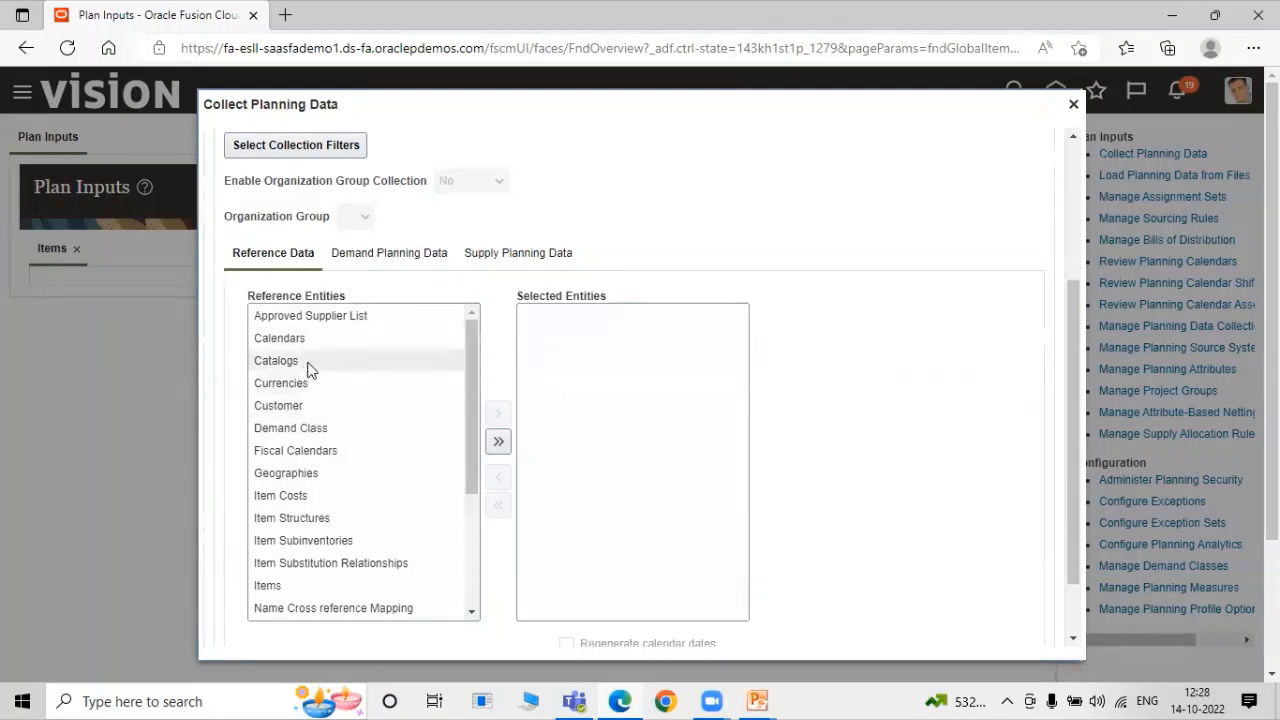
scroll(469, 409, down, 1)
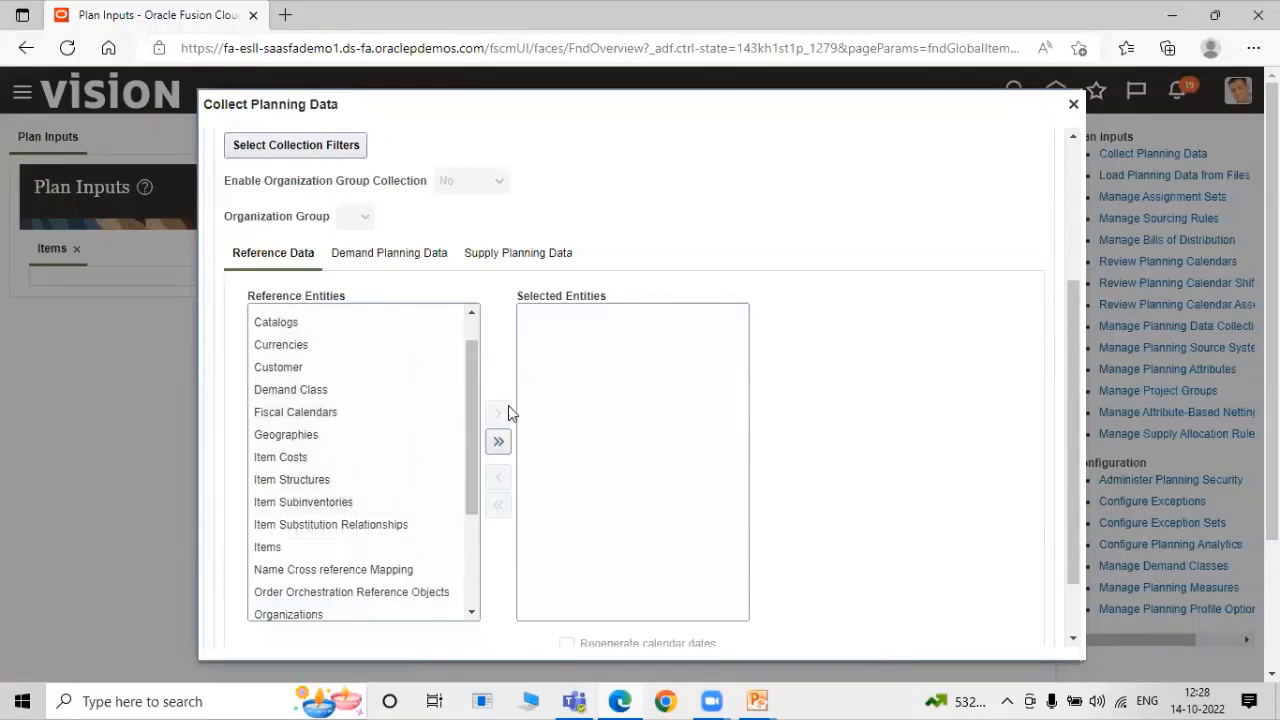
scroll(476, 442, down, 1)
scroll(481, 443, down, 1)
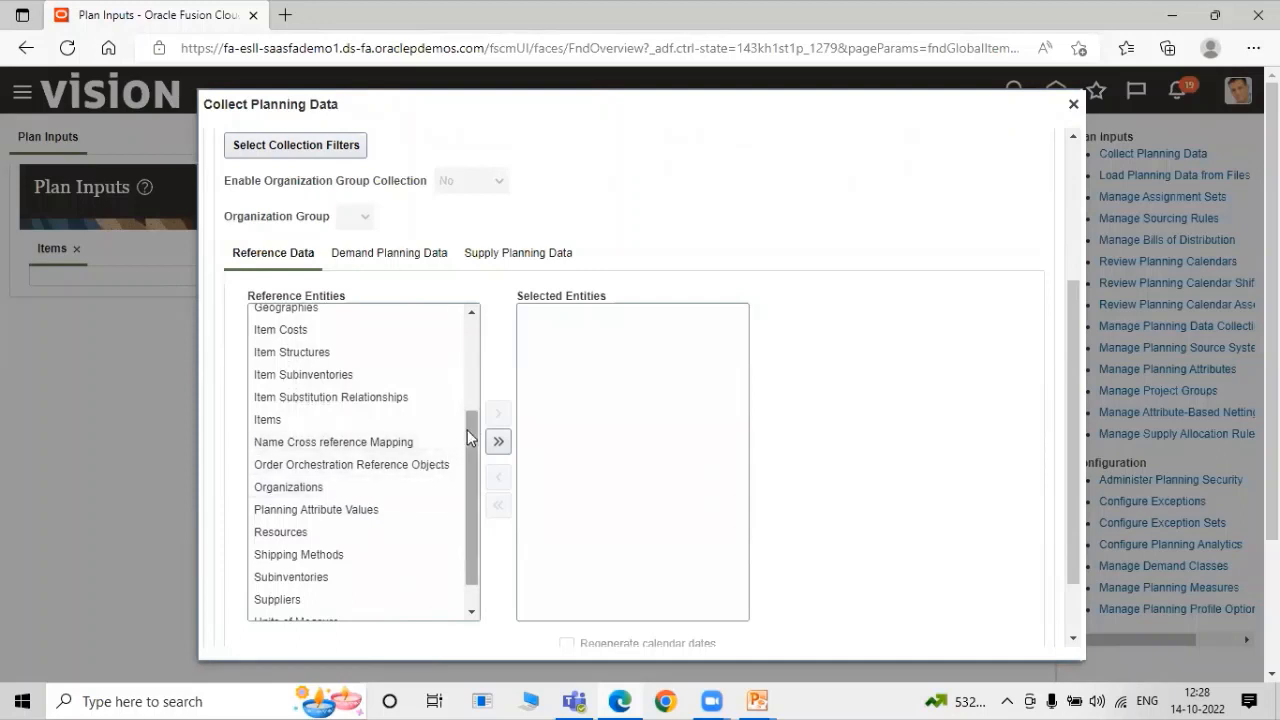
scroll(463, 457, down, 1)
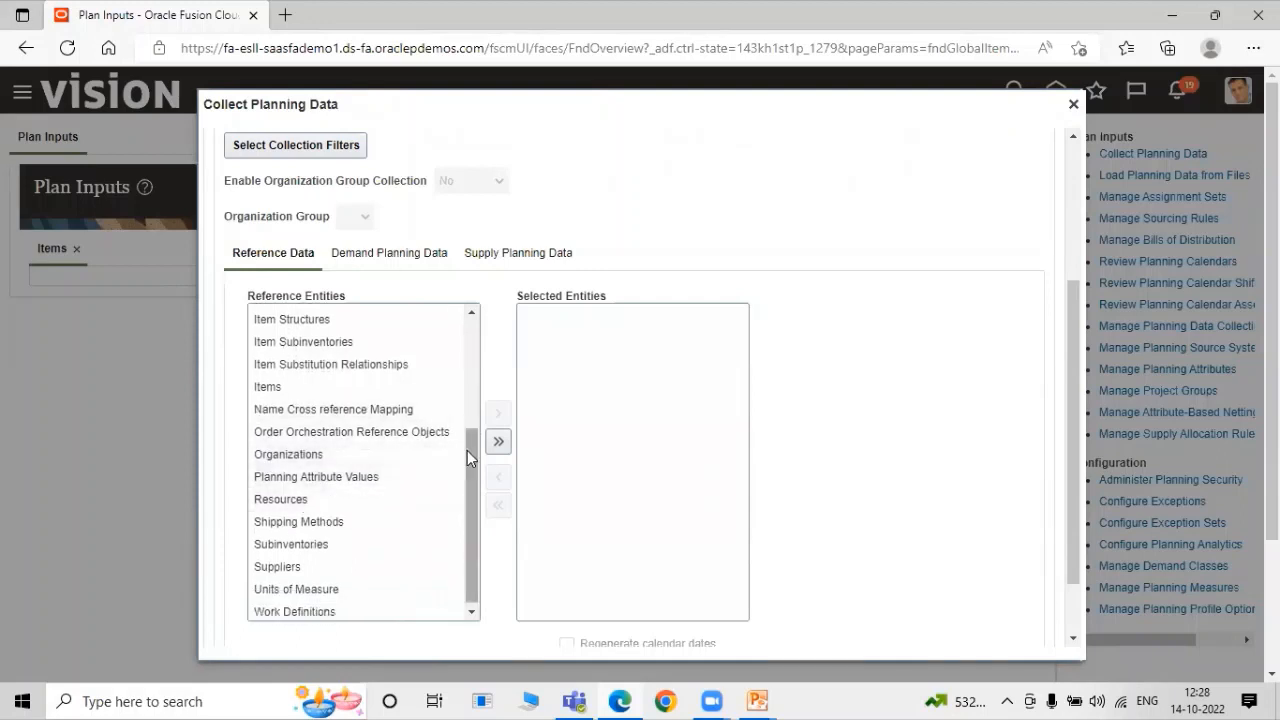
drag(468, 450, 462, 478)
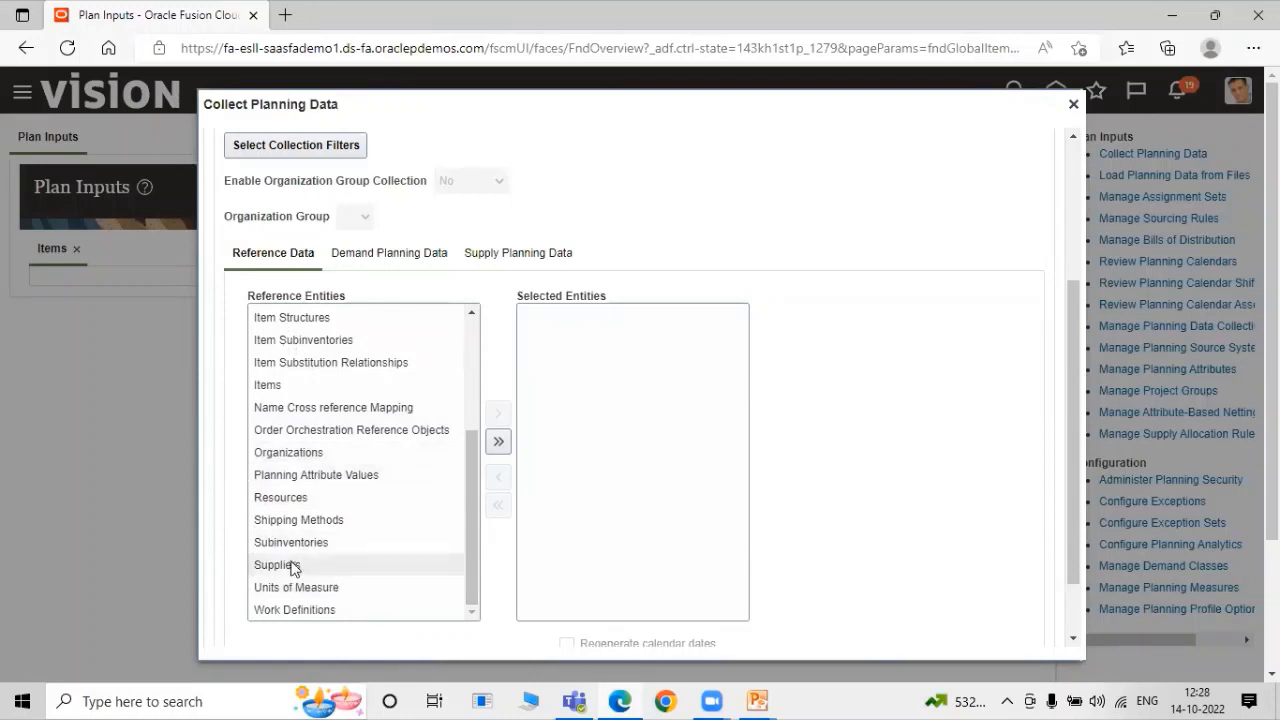
scroll(414, 549, up, 3)
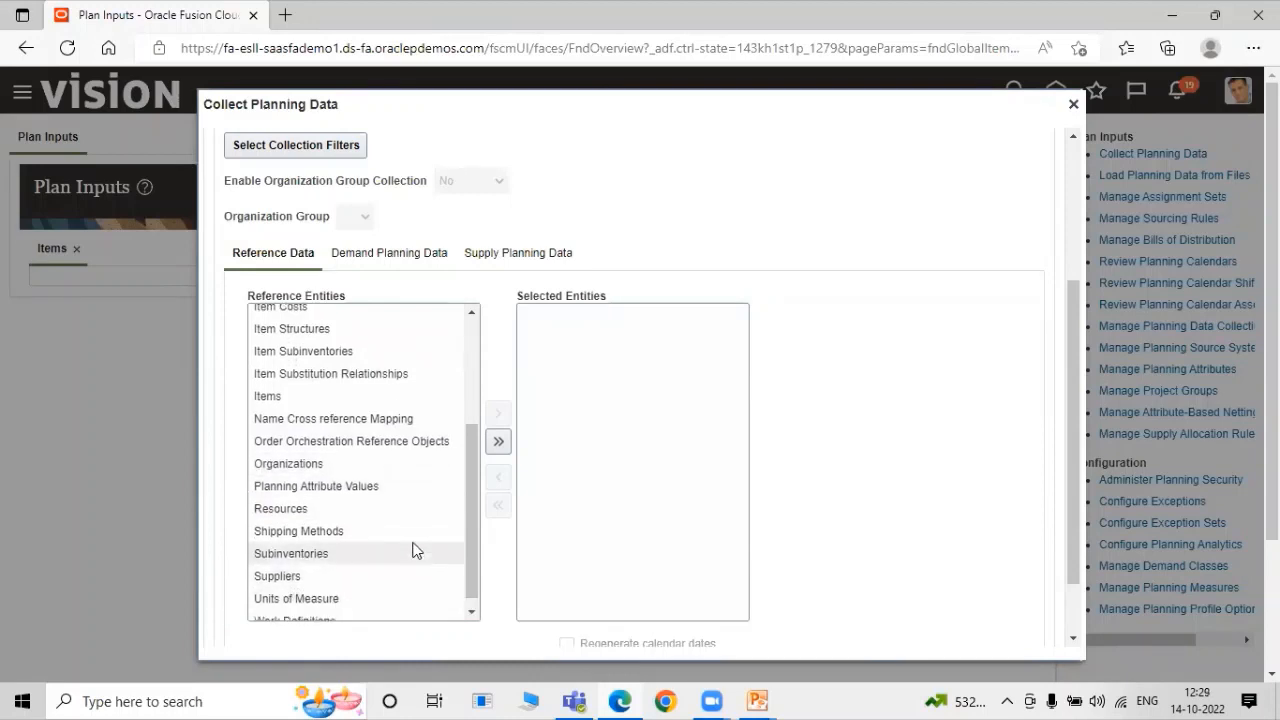
scroll(418, 530, down, 3)
scroll(425, 528, up, 1)
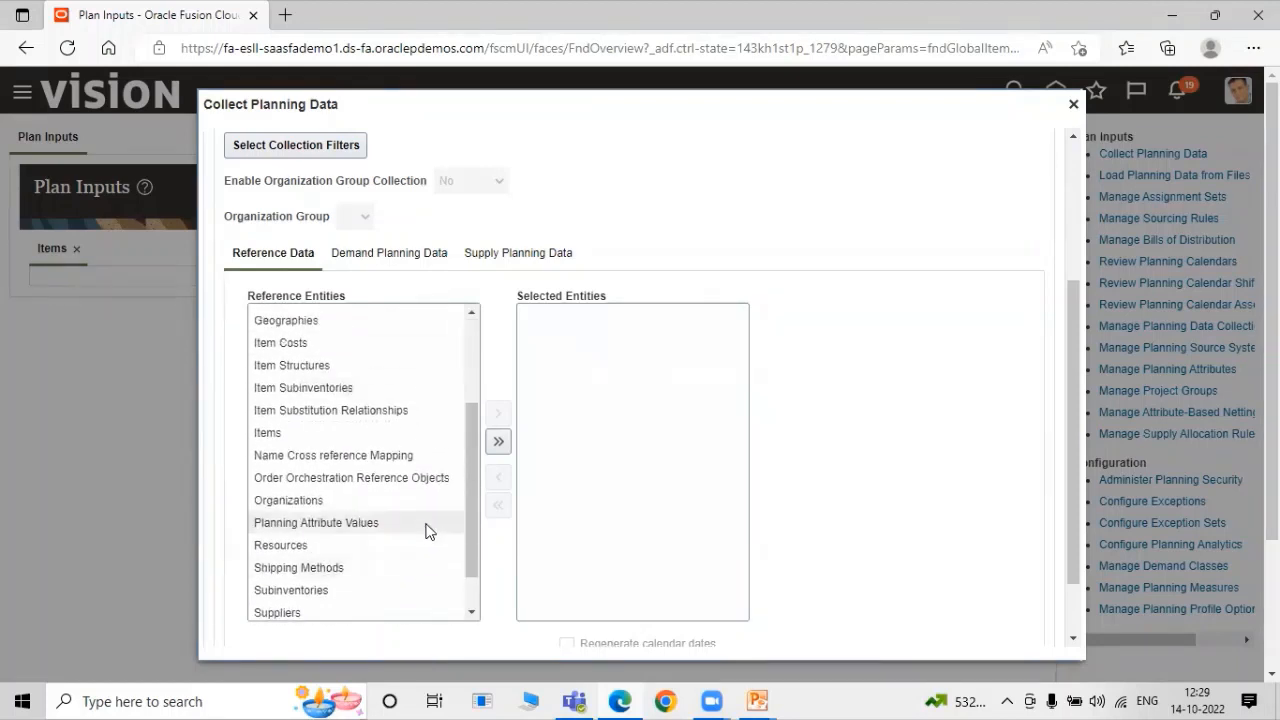
scroll(430, 500, down, 1)
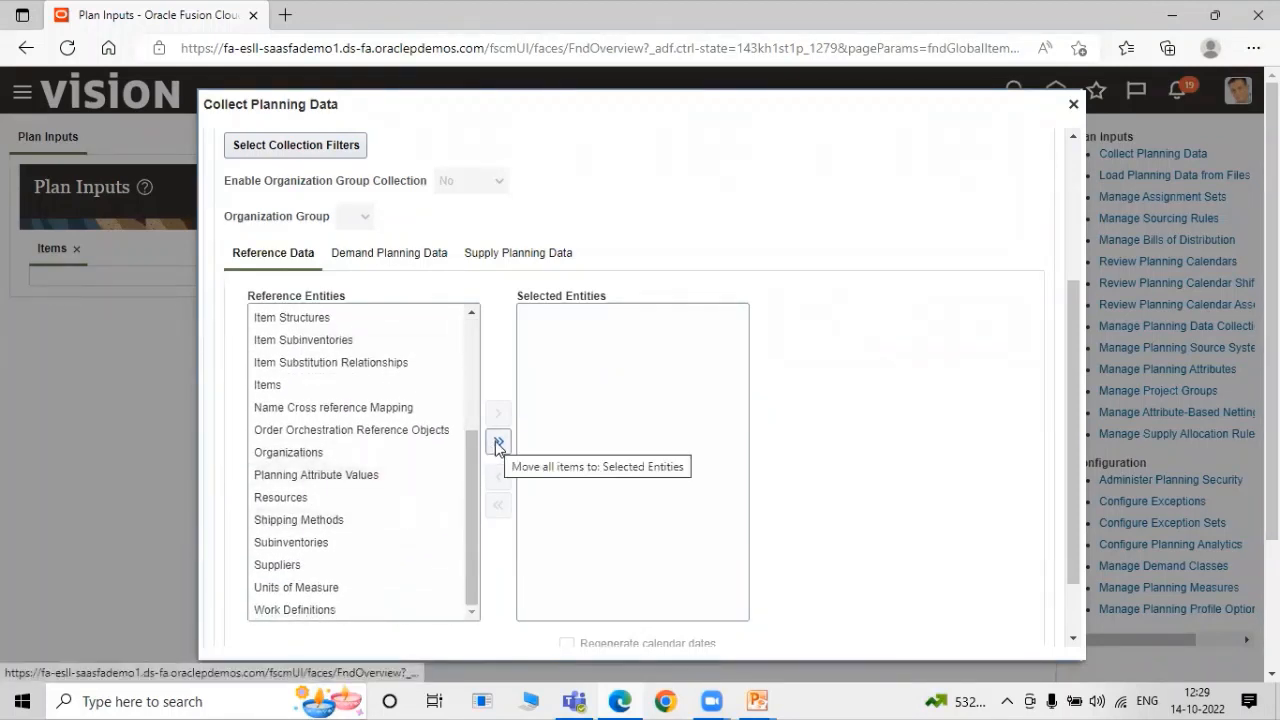
click(497, 444)
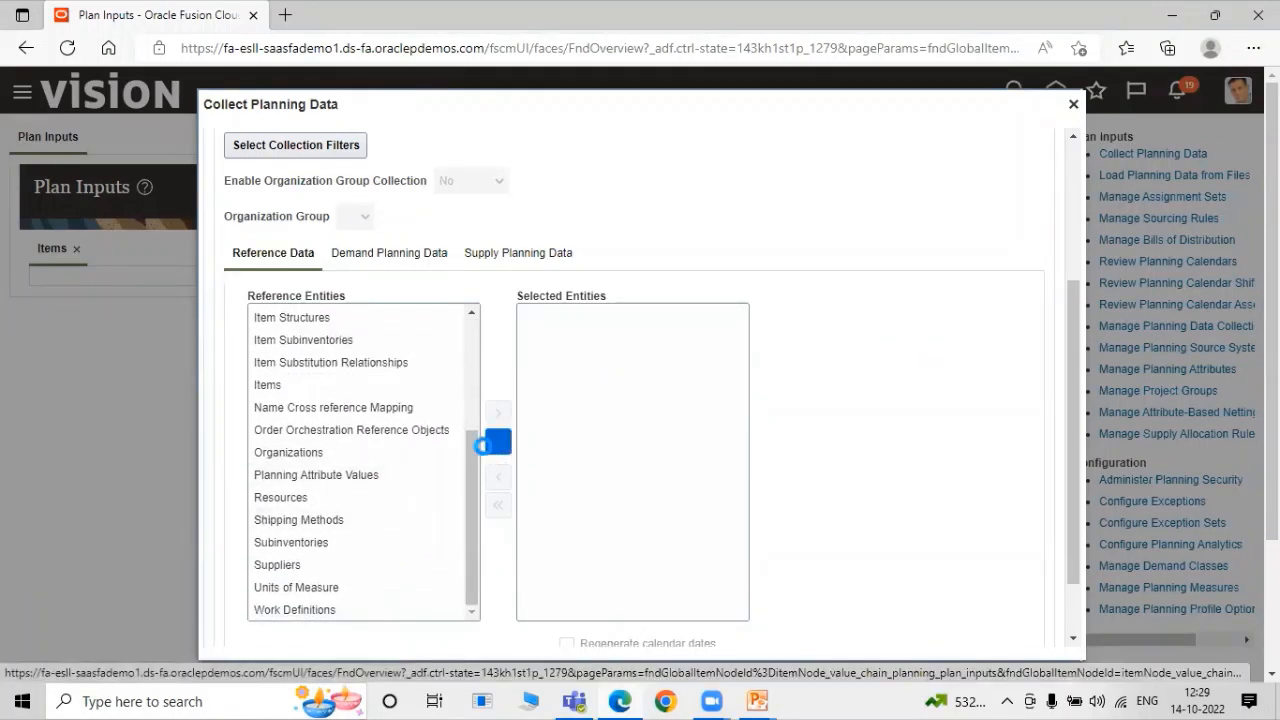
scroll(590, 410, up, 3)
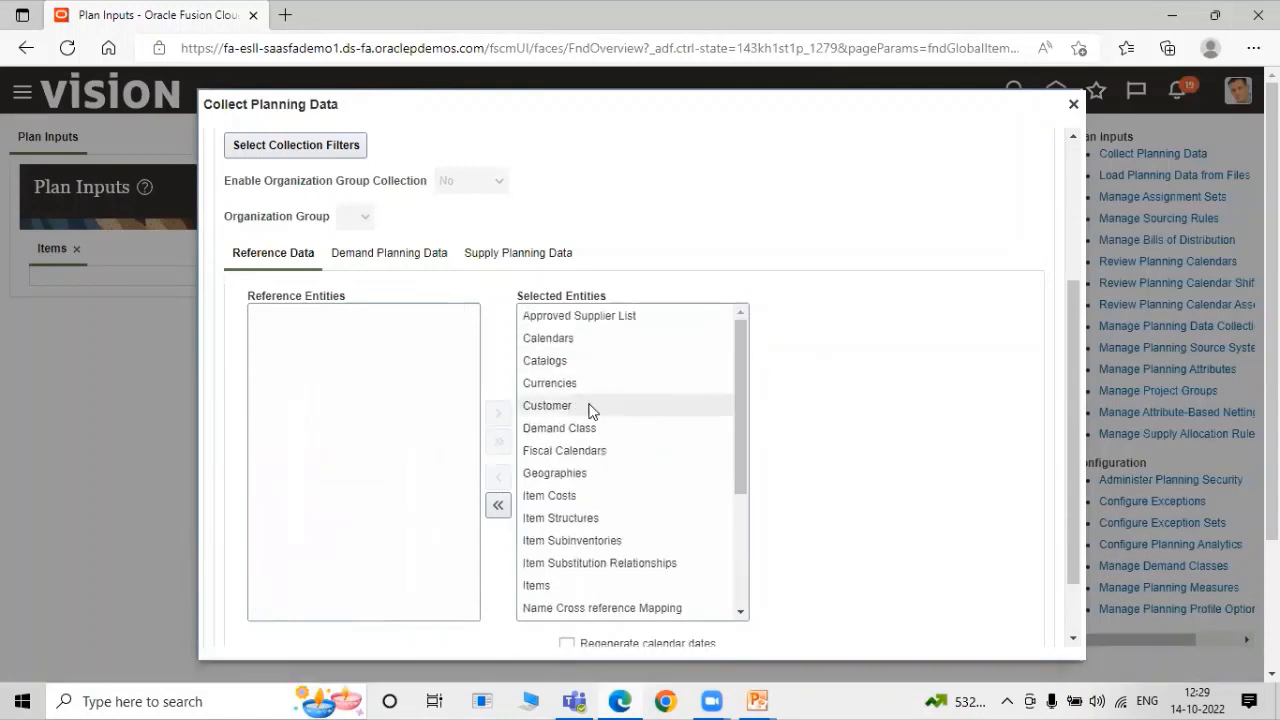
scroll(590, 410, down, 3)
scroll(794, 470, down, 2)
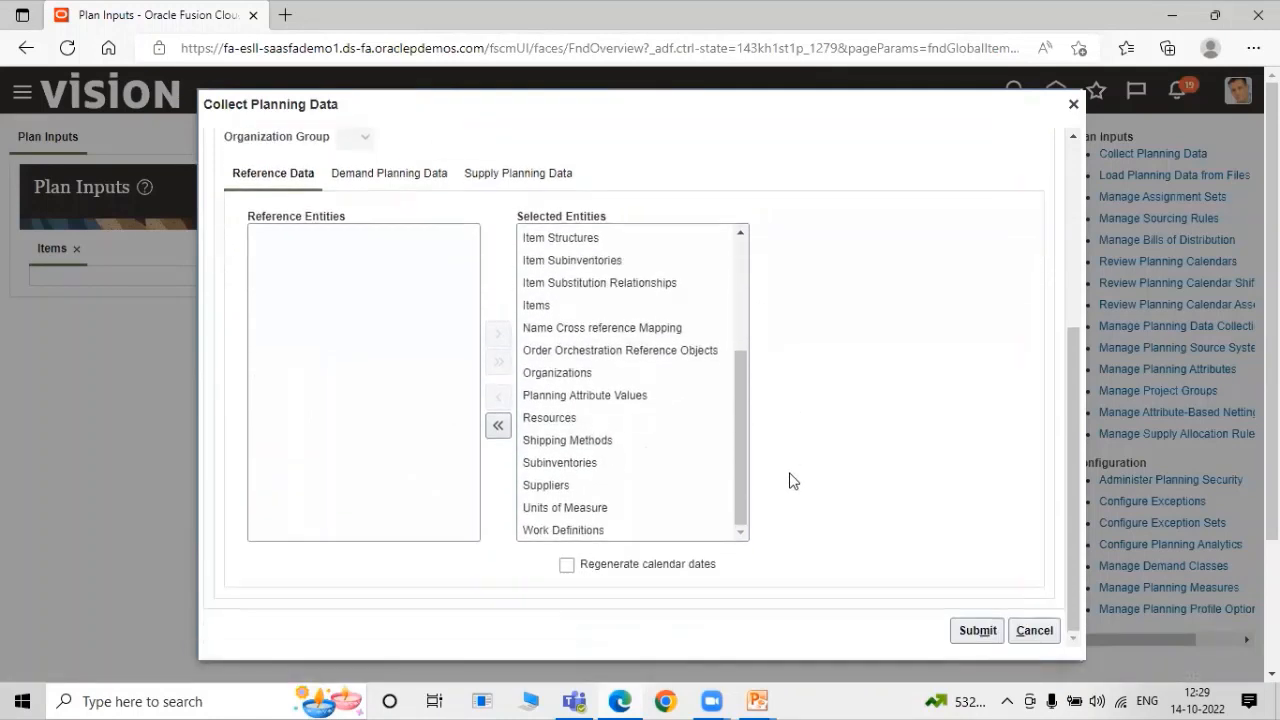
Add all supply planning data entities to the selected entities and recheck the reference data selection.
scroll(790, 481, up, 4)
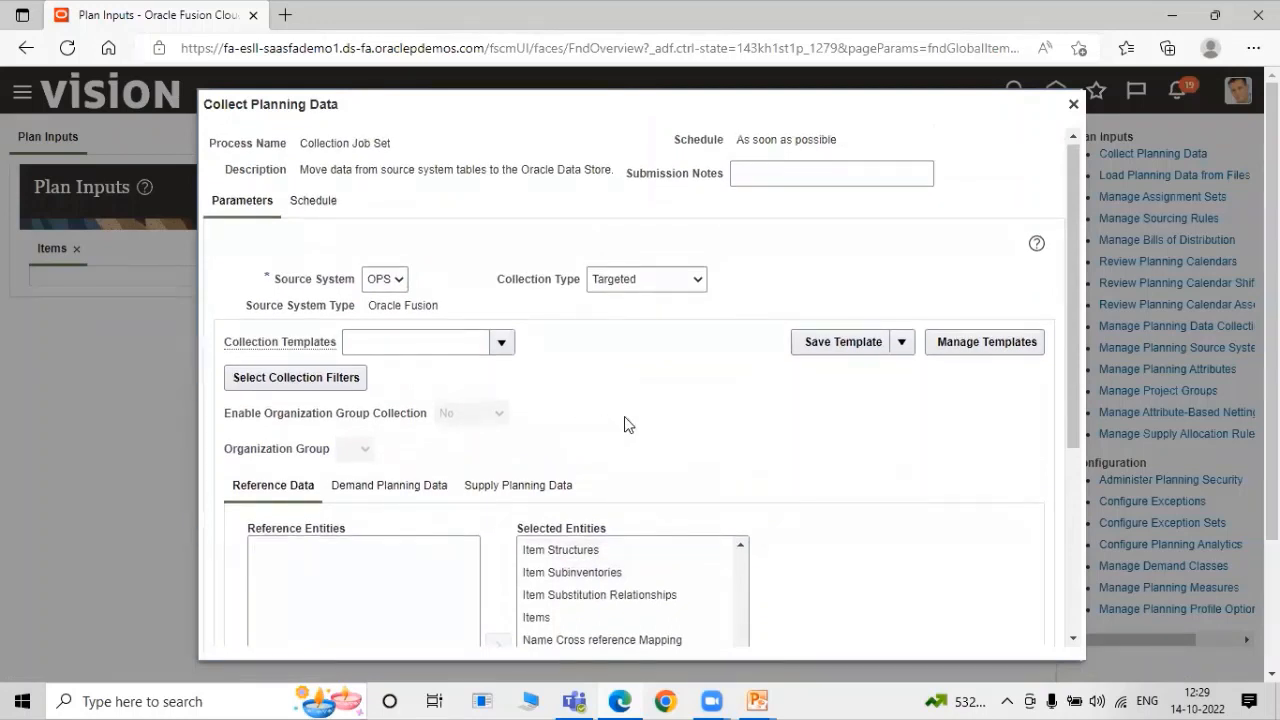
scroll(627, 424, down, 3)
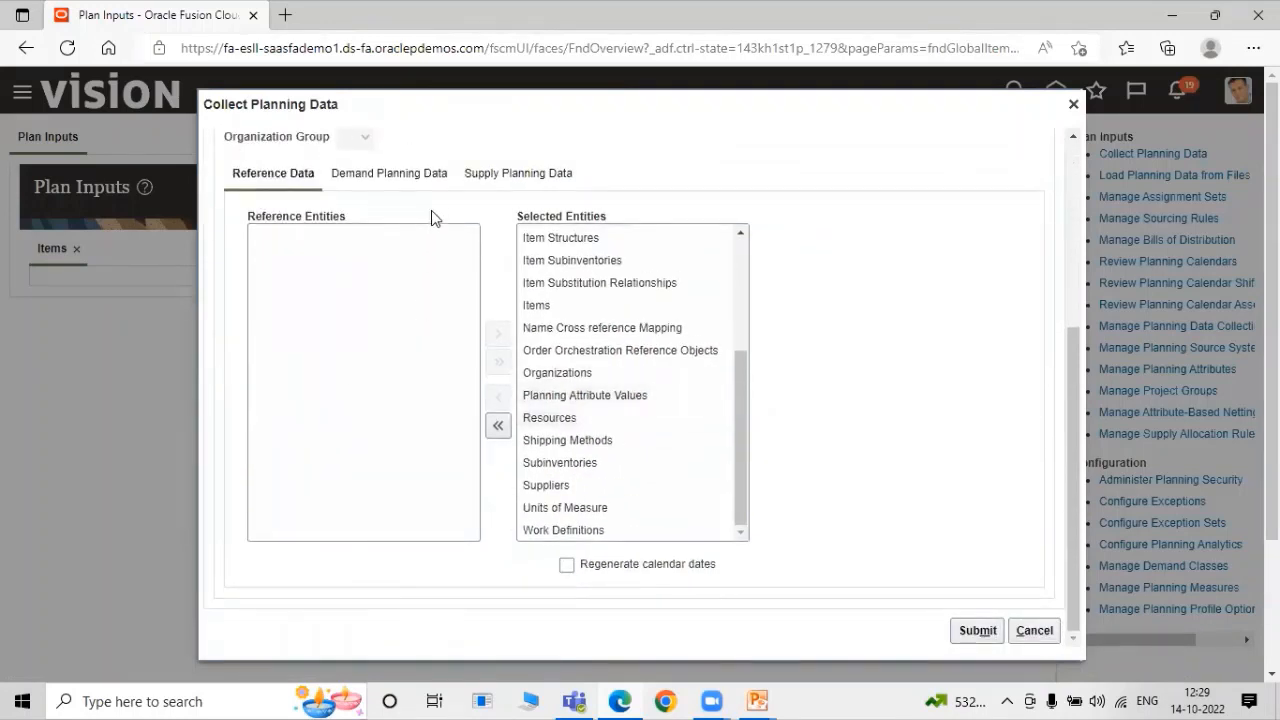
click(510, 176)
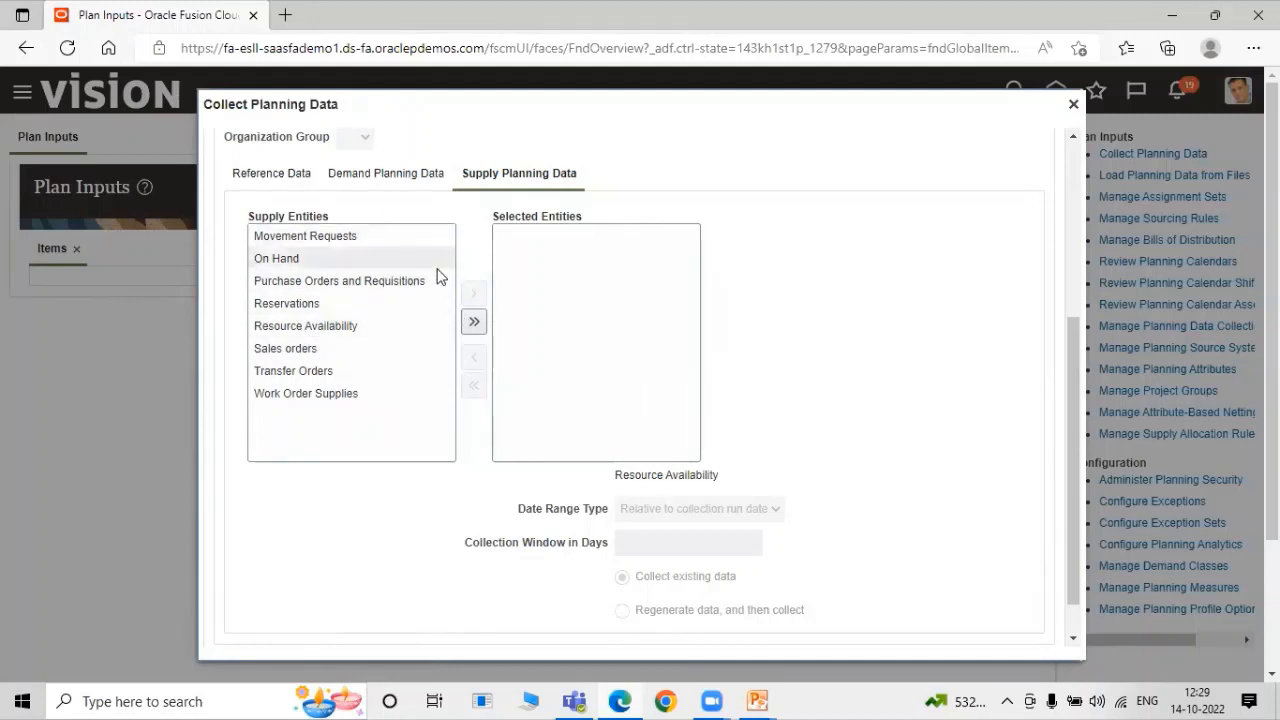
click(473, 321)
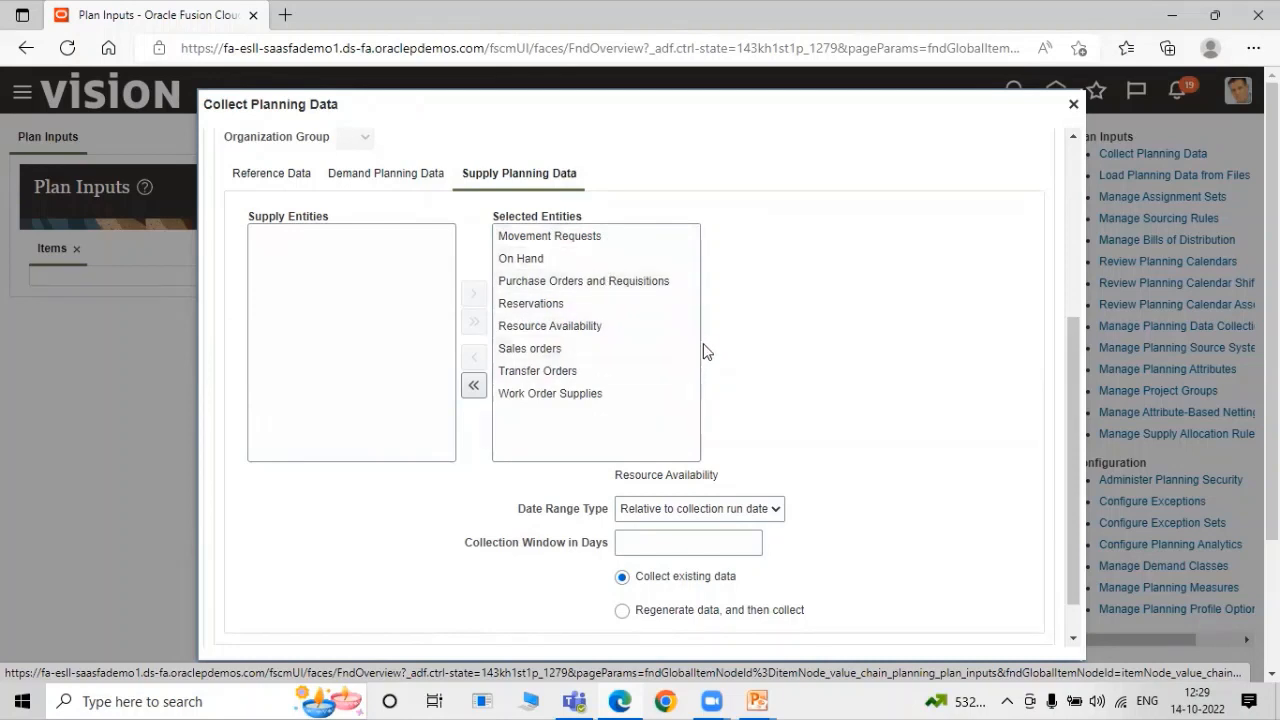
click(271, 175)
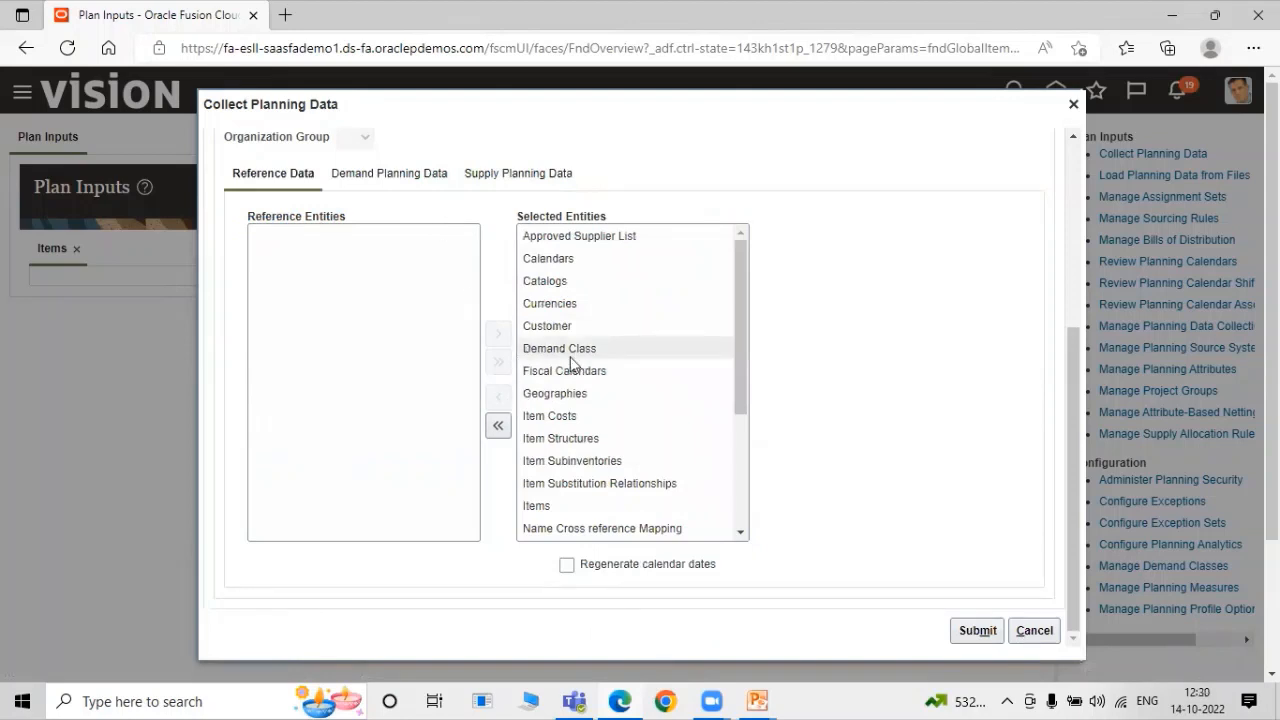
click(490, 177)
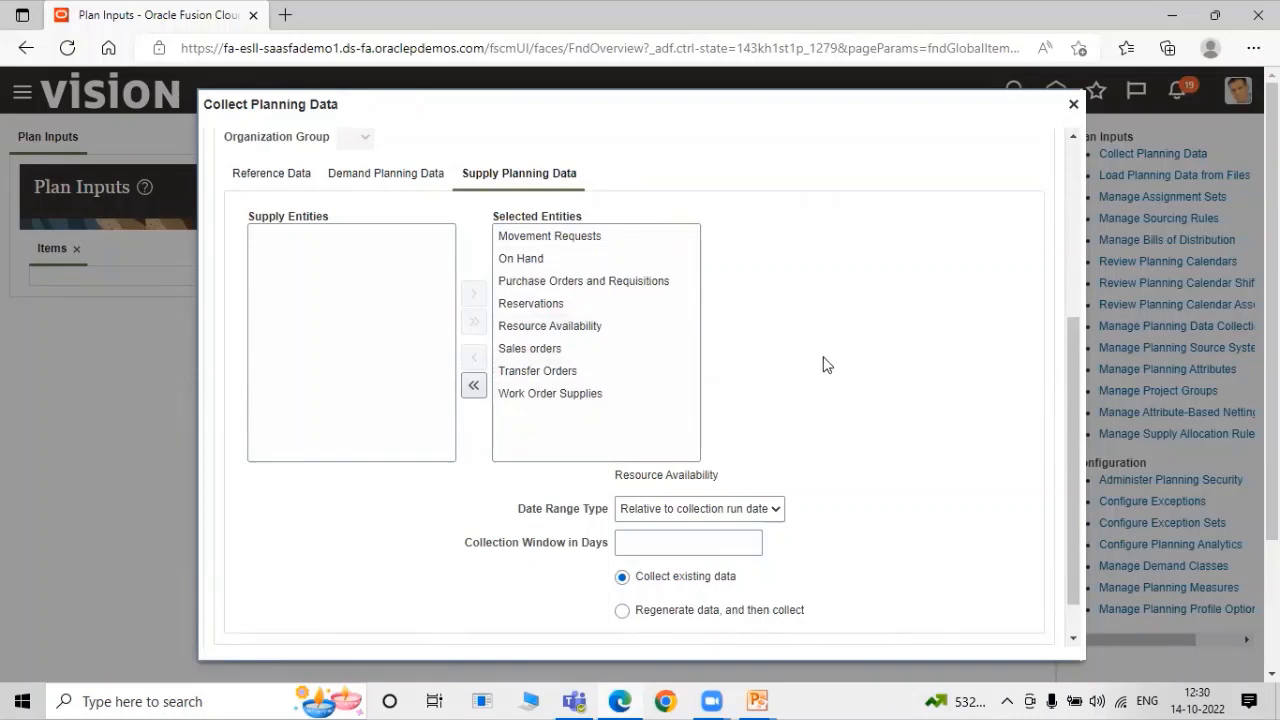
Check the collection parameters, submit the planning data collection job and close the submission message.
scroll(918, 436, up, 3)
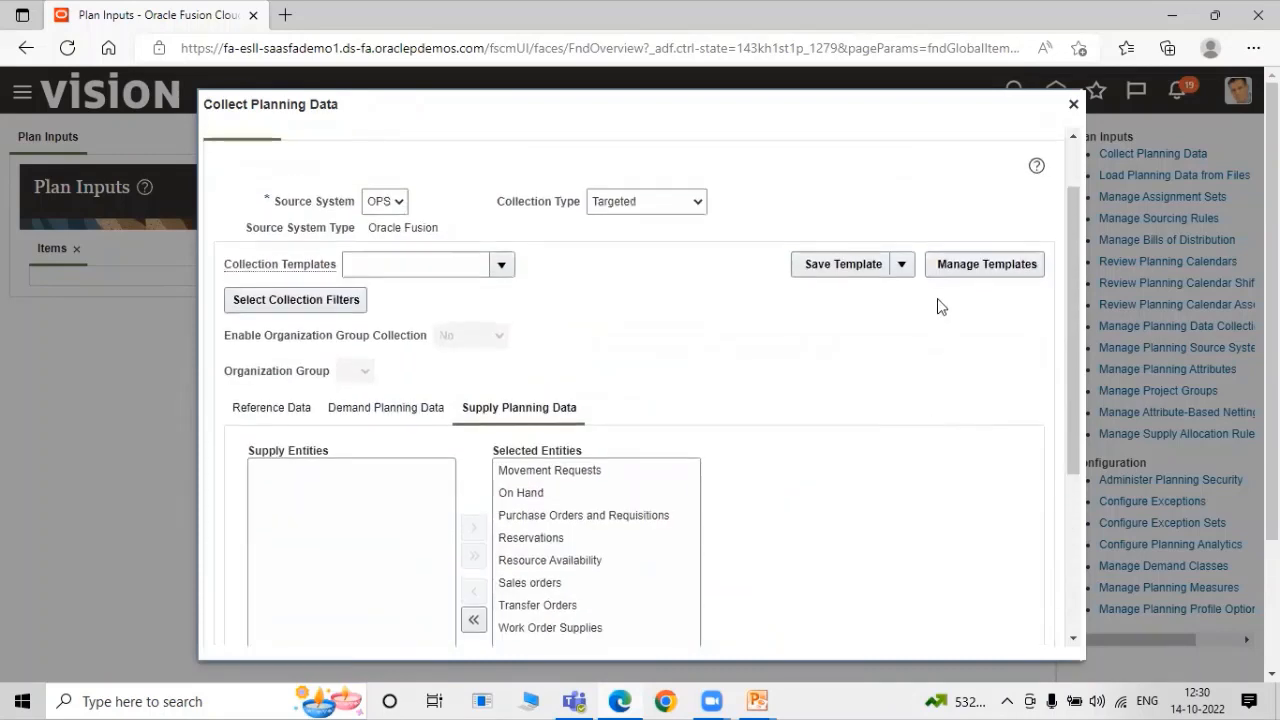
scroll(930, 315, down, 5)
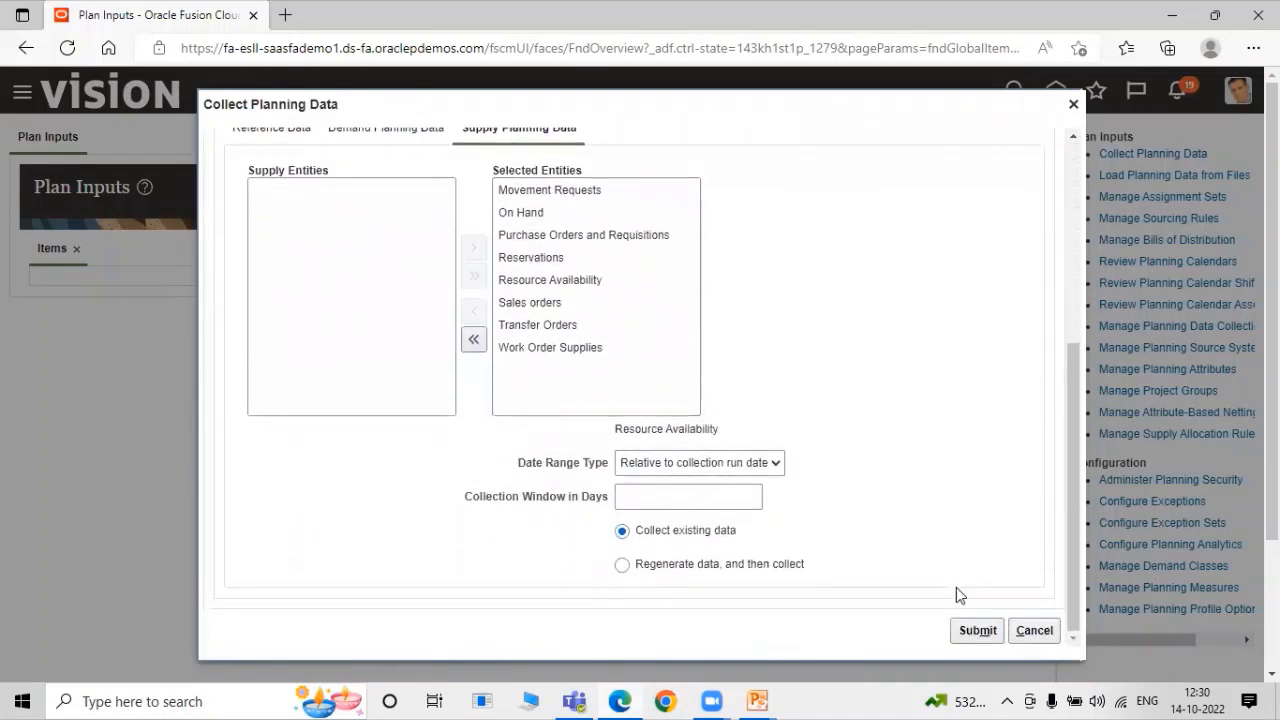
click(977, 631)
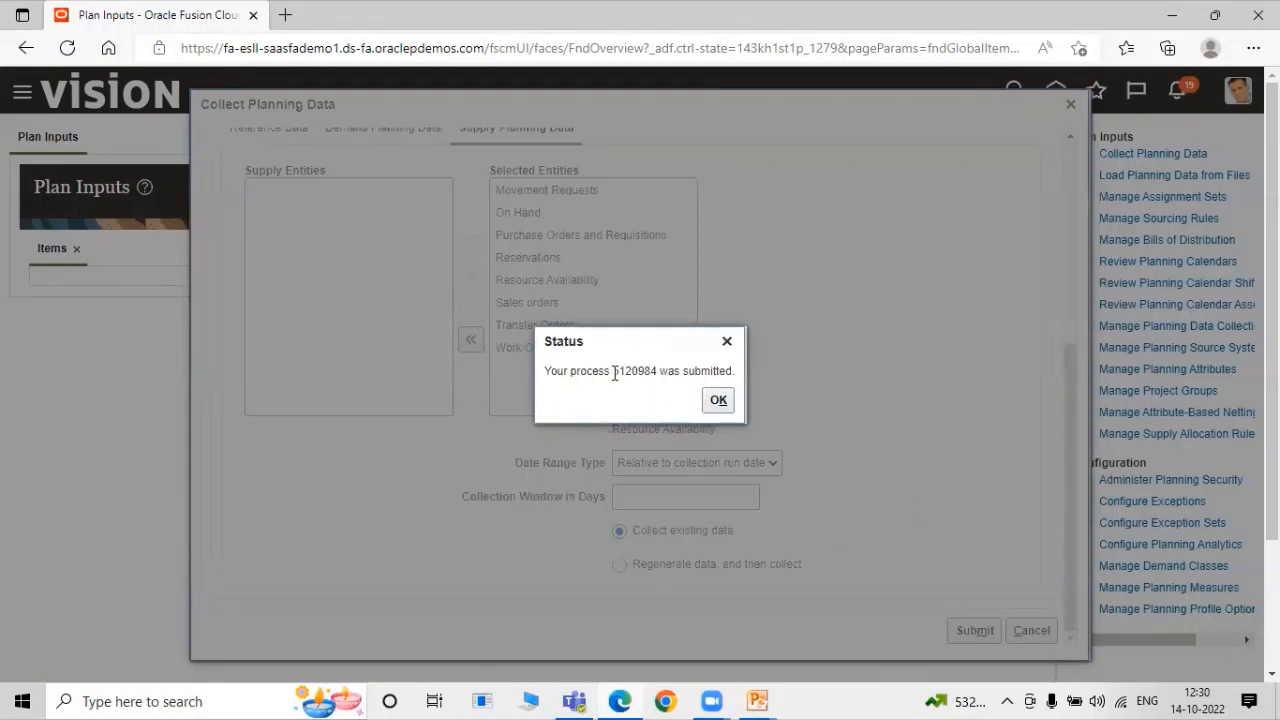
click(712, 401)
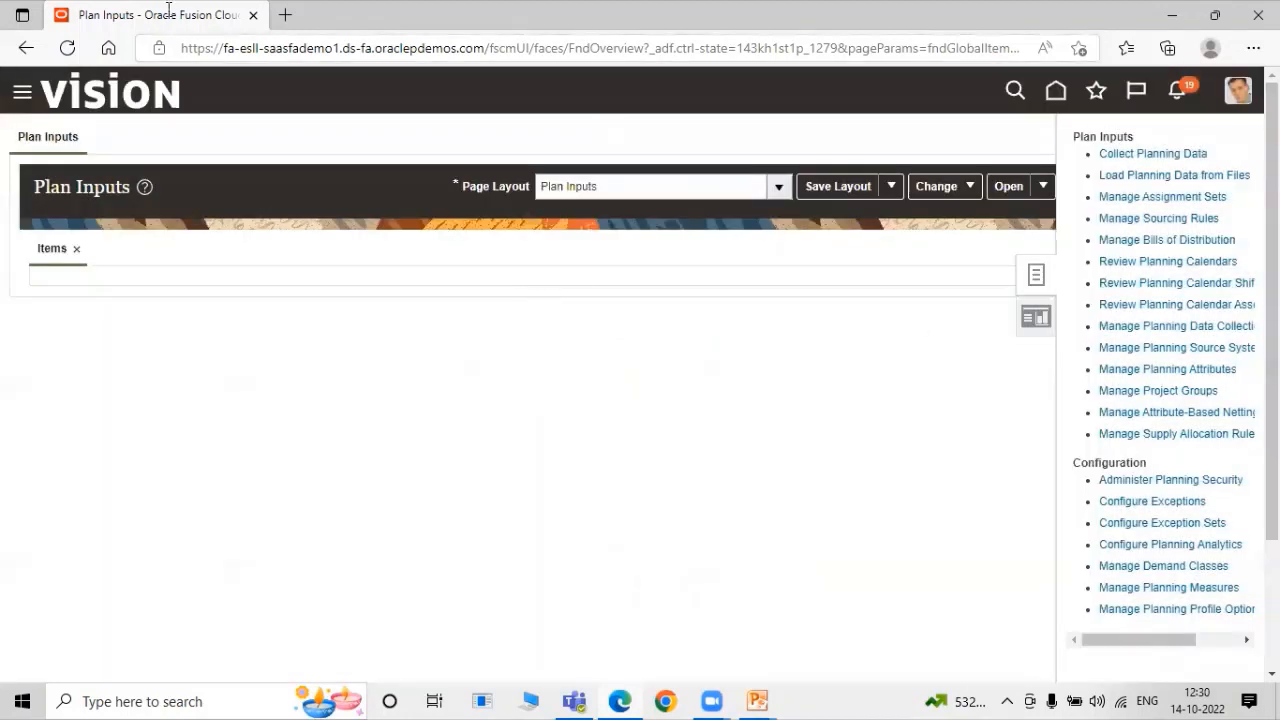
Open the Scheduled Processes overview from the Tools group.
click(24, 93)
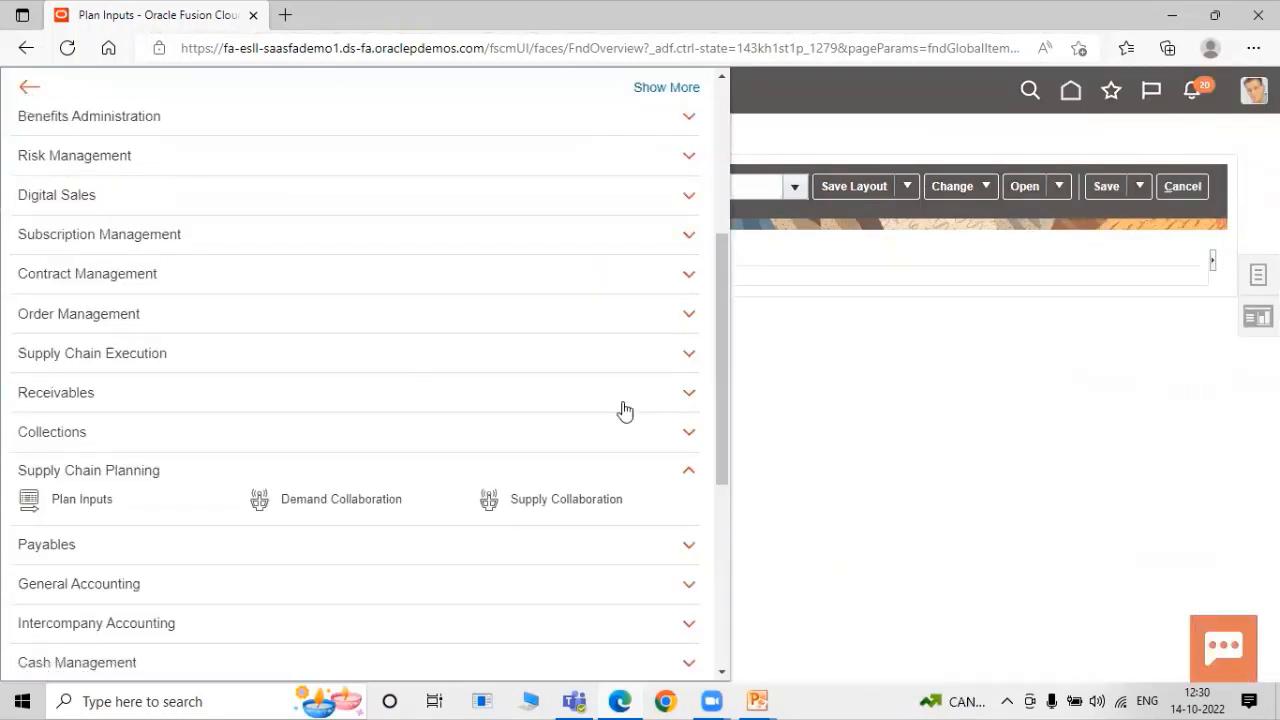
scroll(44, 563, down, 4)
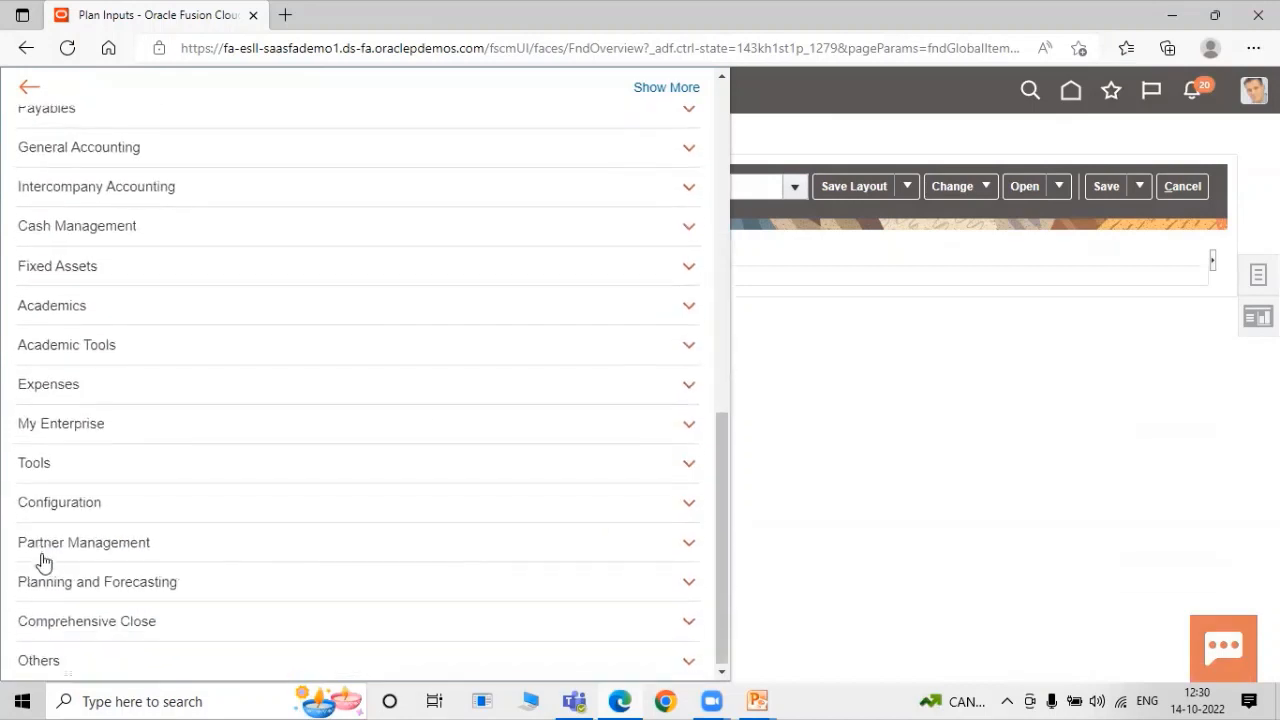
click(168, 470)
scroll(440, 383, down, 3)
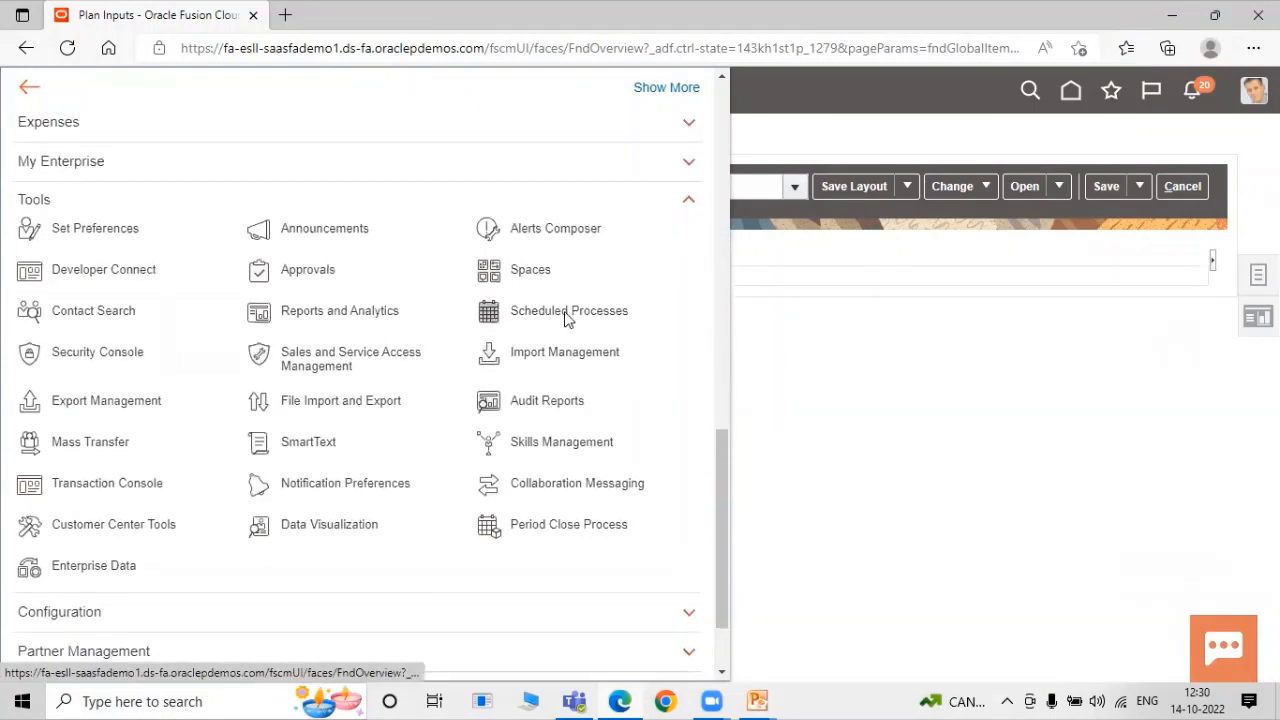
click(567, 313)
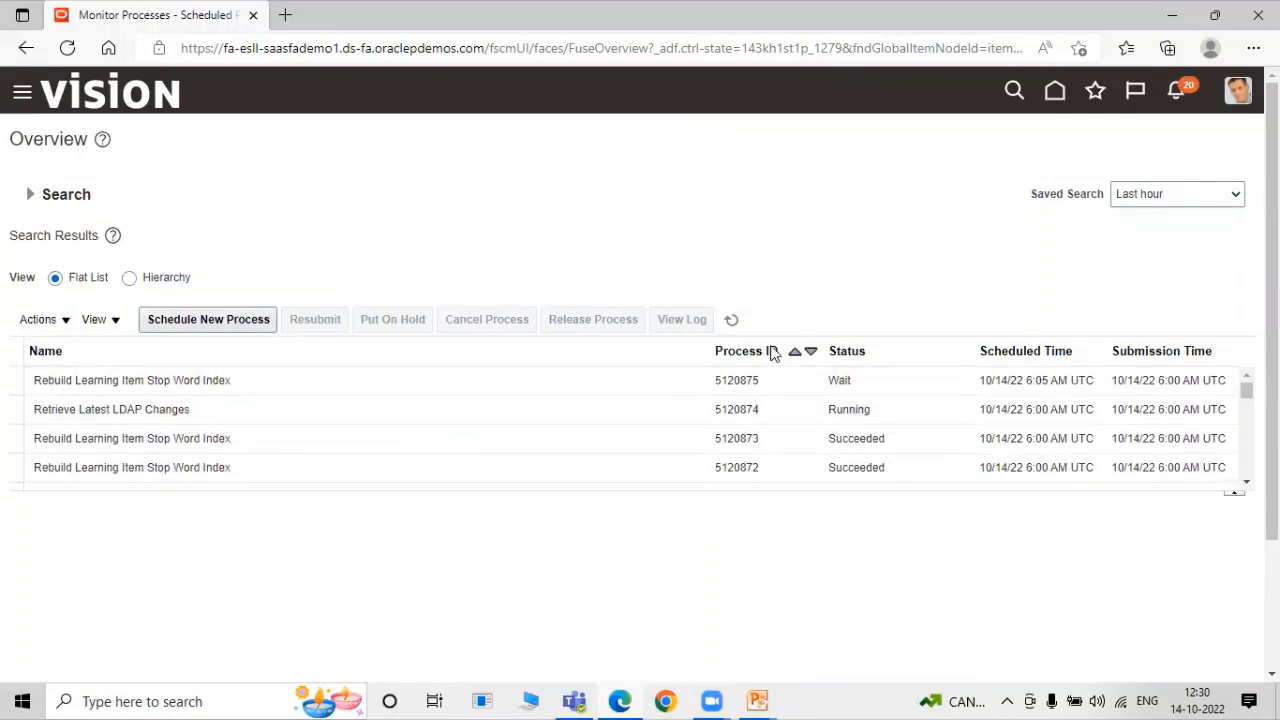
Refresh the process list repeatedly and check the status of the Collection Job Set.
click(733, 319)
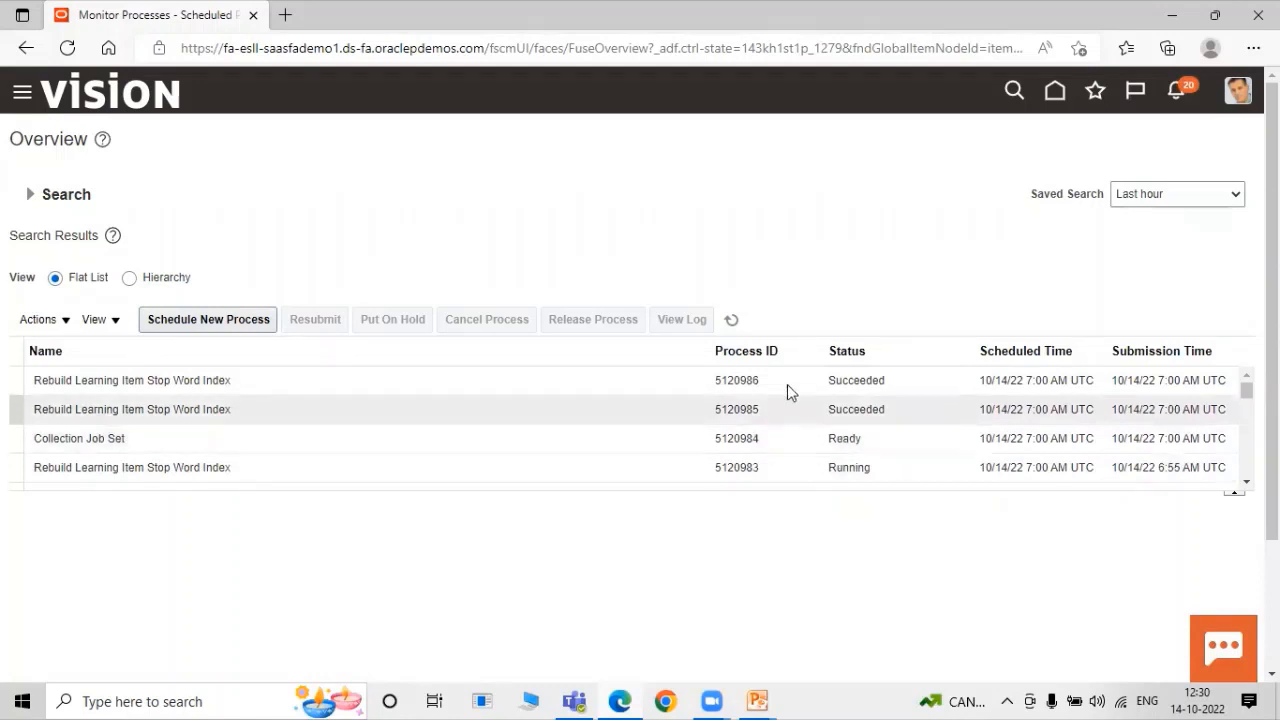
click(731, 319)
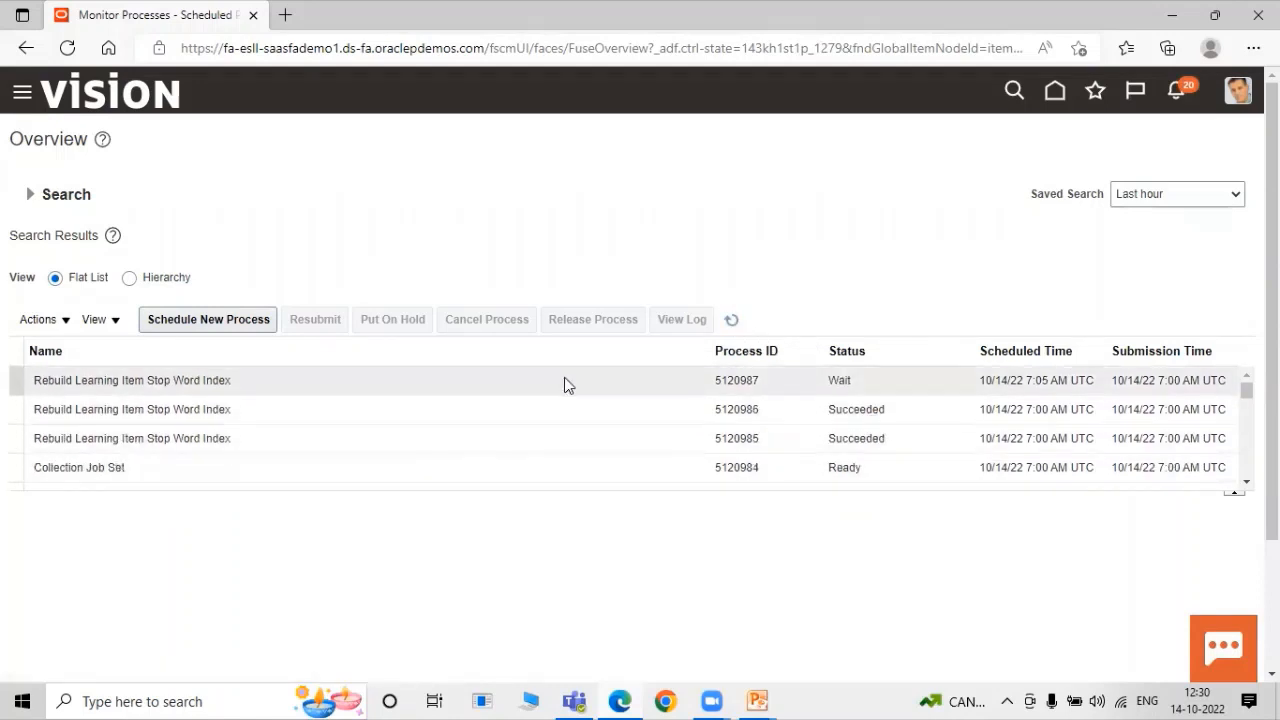
click(731, 320)
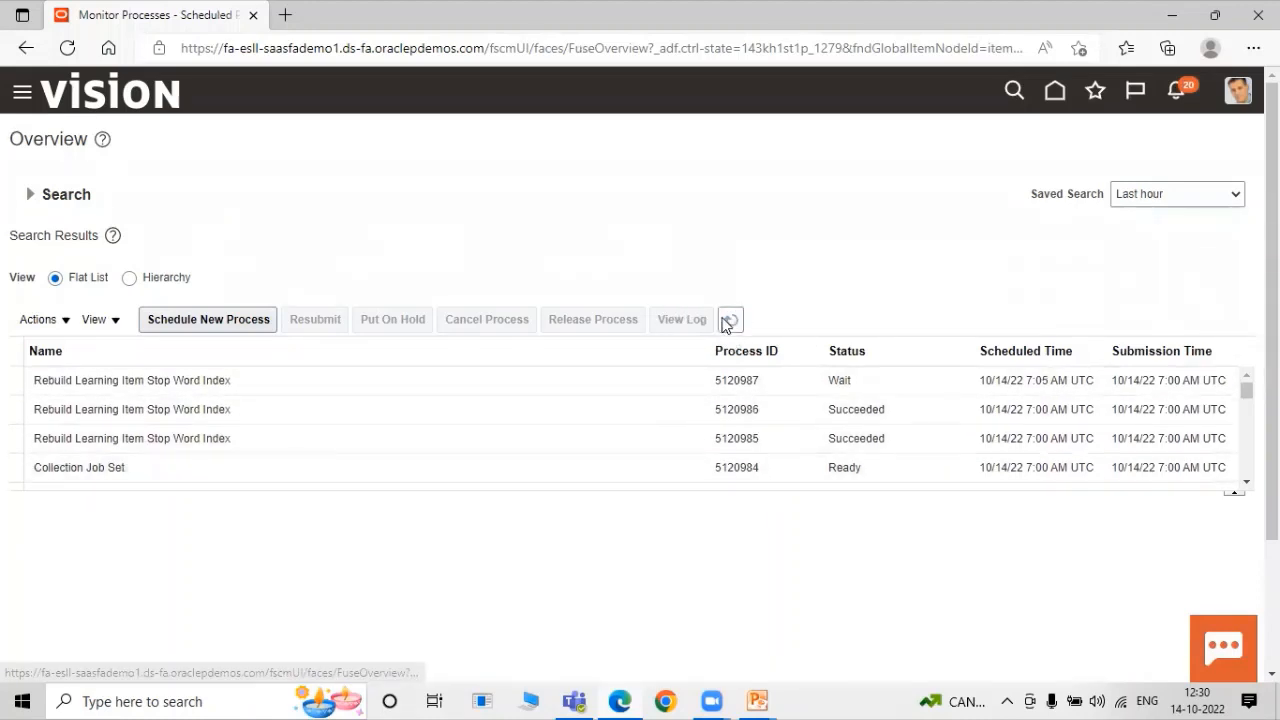
scroll(644, 428, down, 1)
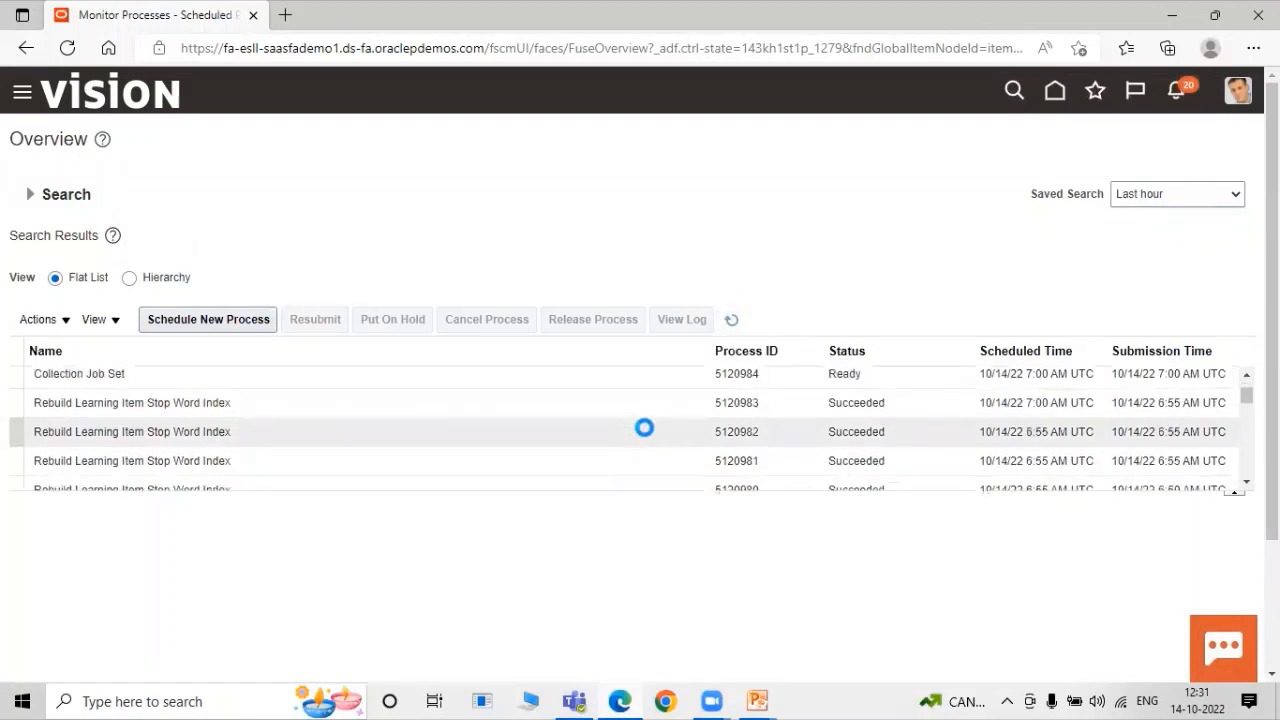
scroll(719, 457, up, 1)
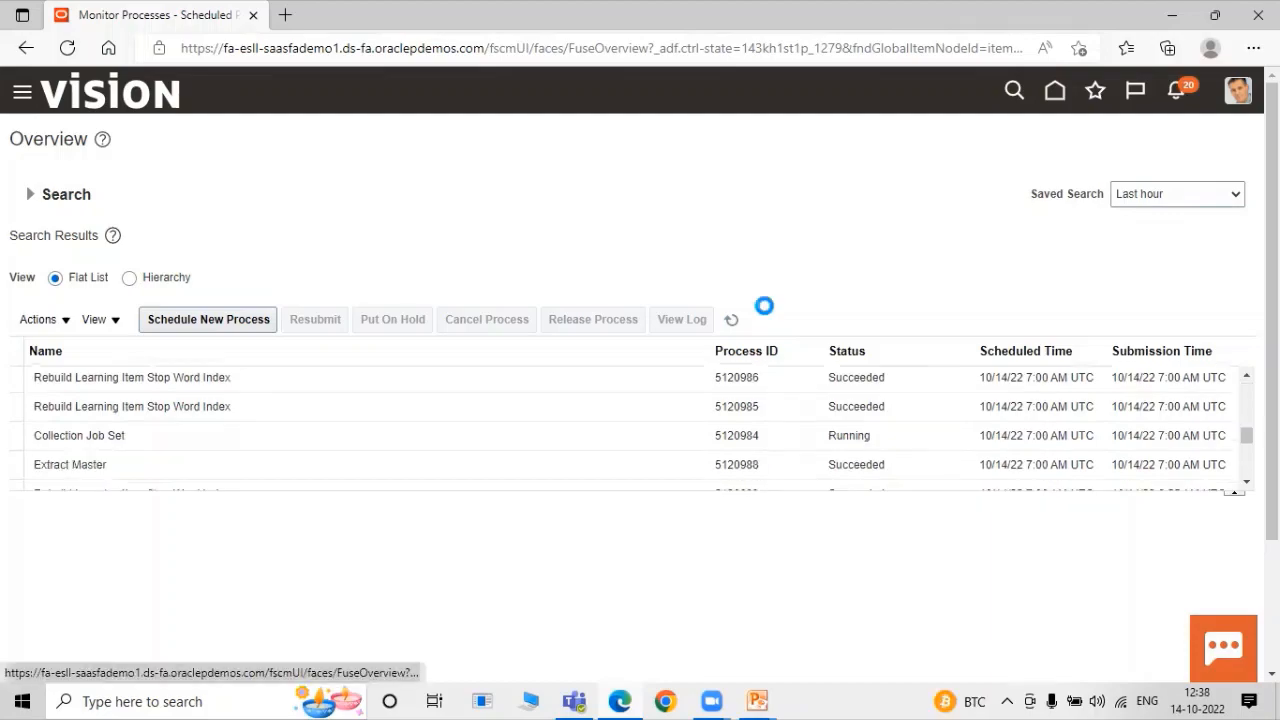
click(731, 319)
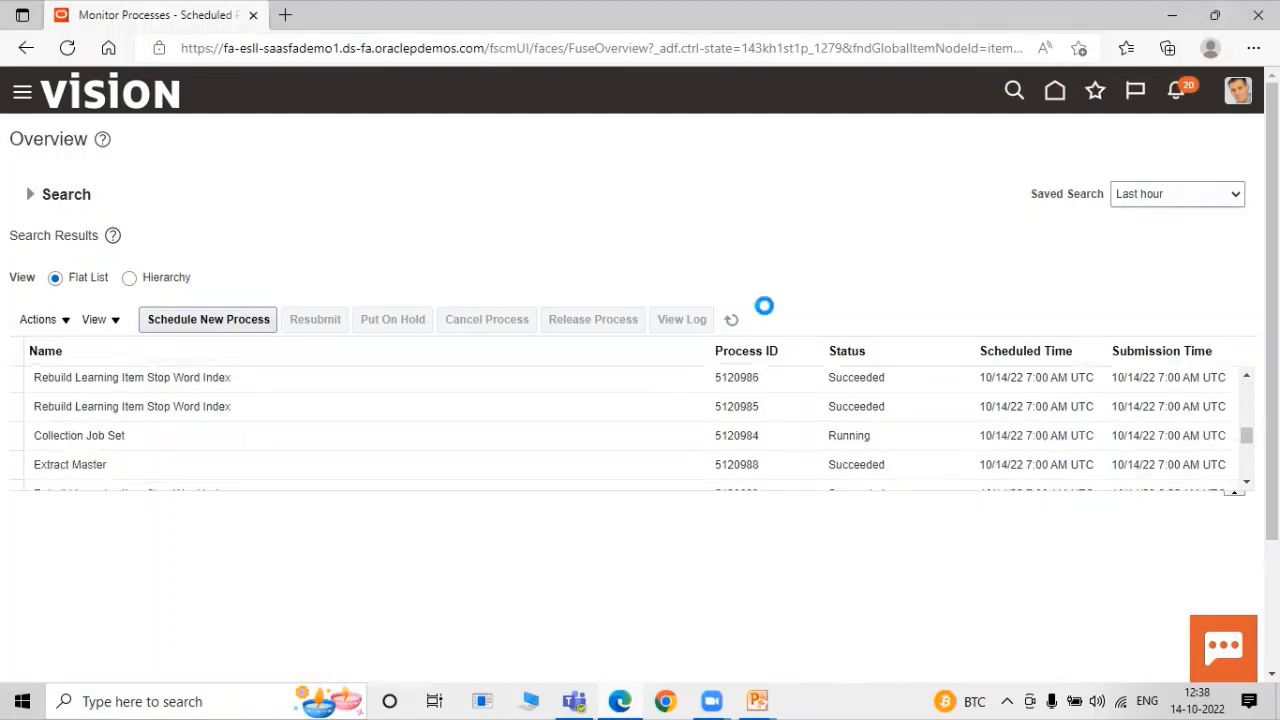
Switch to the PowerPoint slide show to check the remaining Order Management setups, and return to the browser.
key(alt+Tab)
key(alt+Tab)
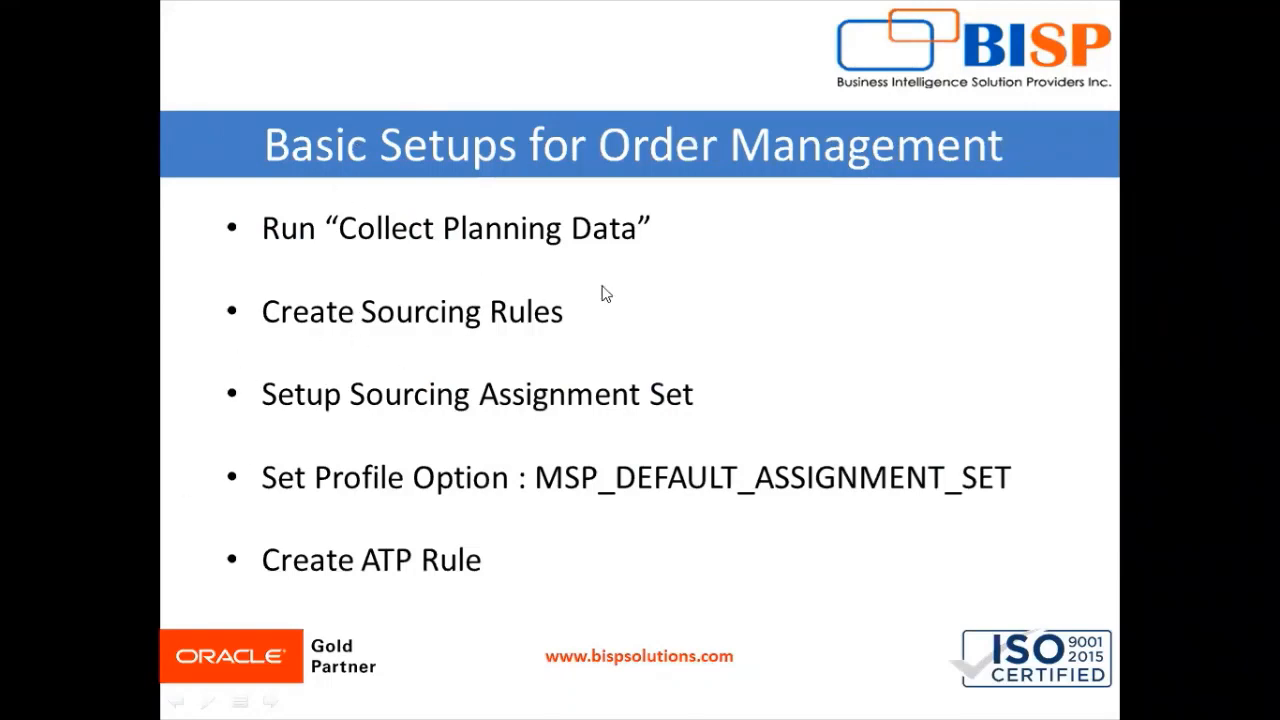
key(alt+Tab)
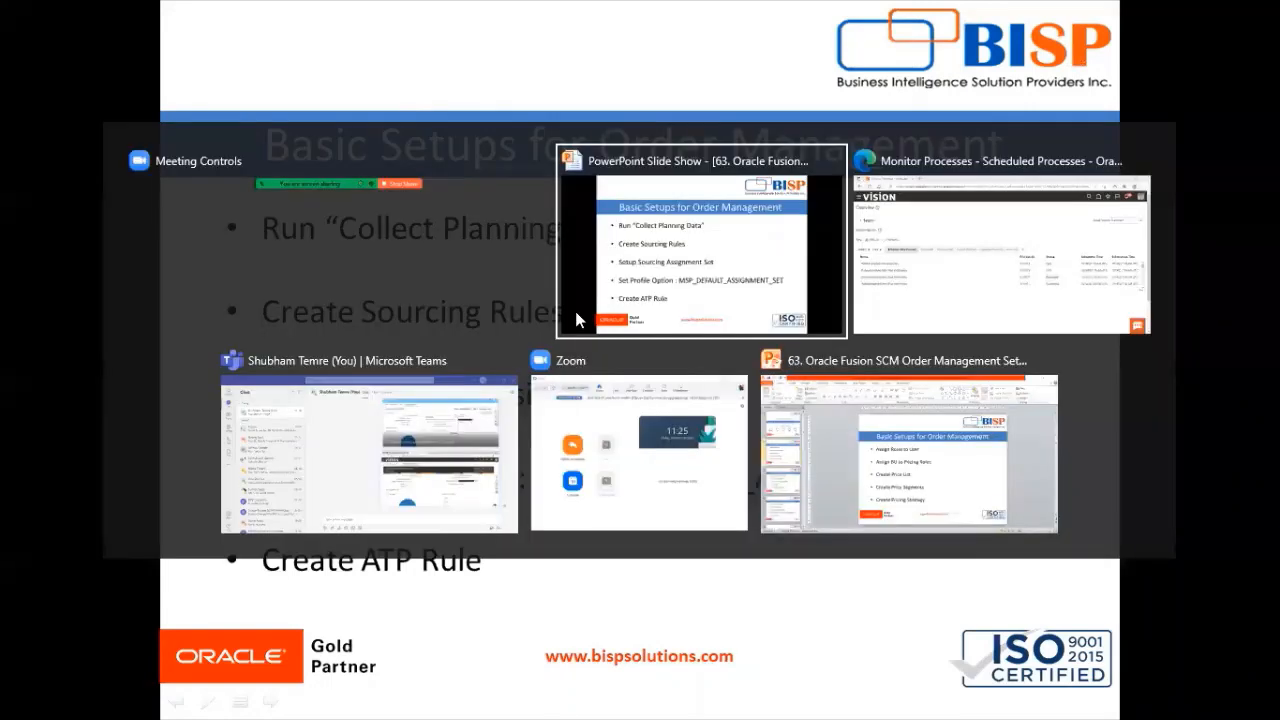
key(alt+Tab)
key(Tab)
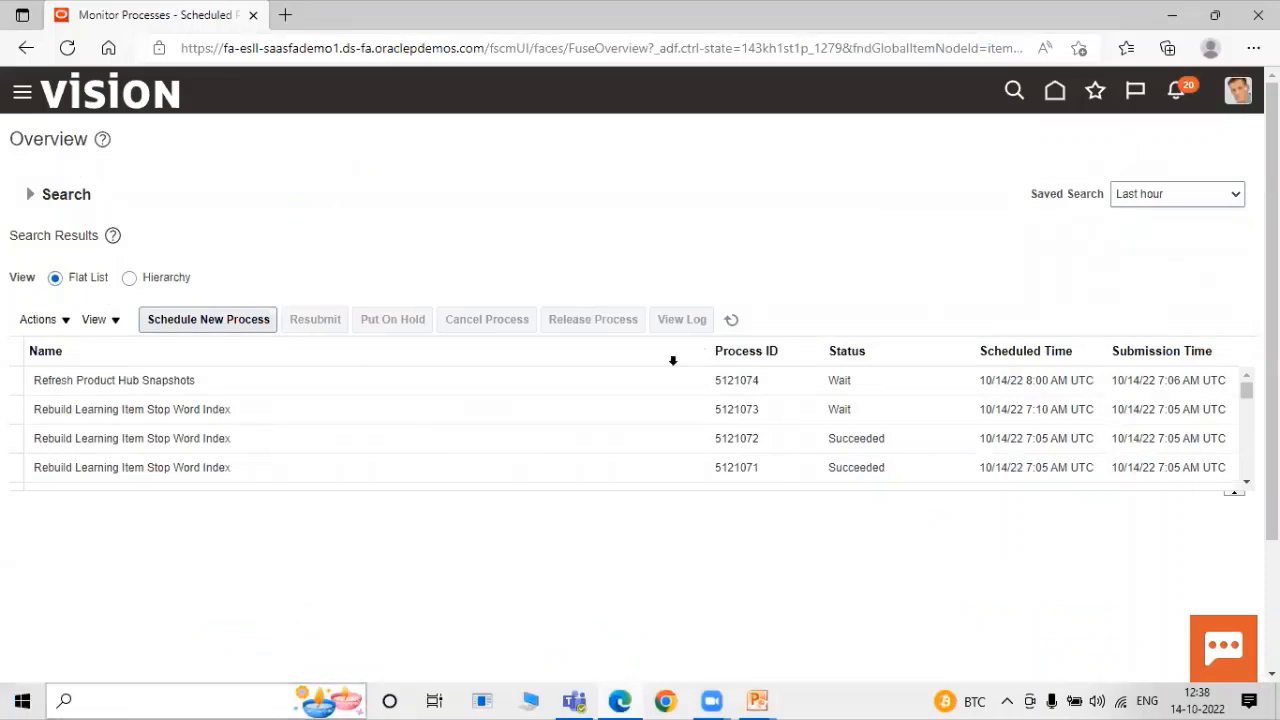
Open the Manage Sourcing Rules task in the Global Order Promising work area of Order Management.
click(22, 100)
scroll(148, 417, down, 3)
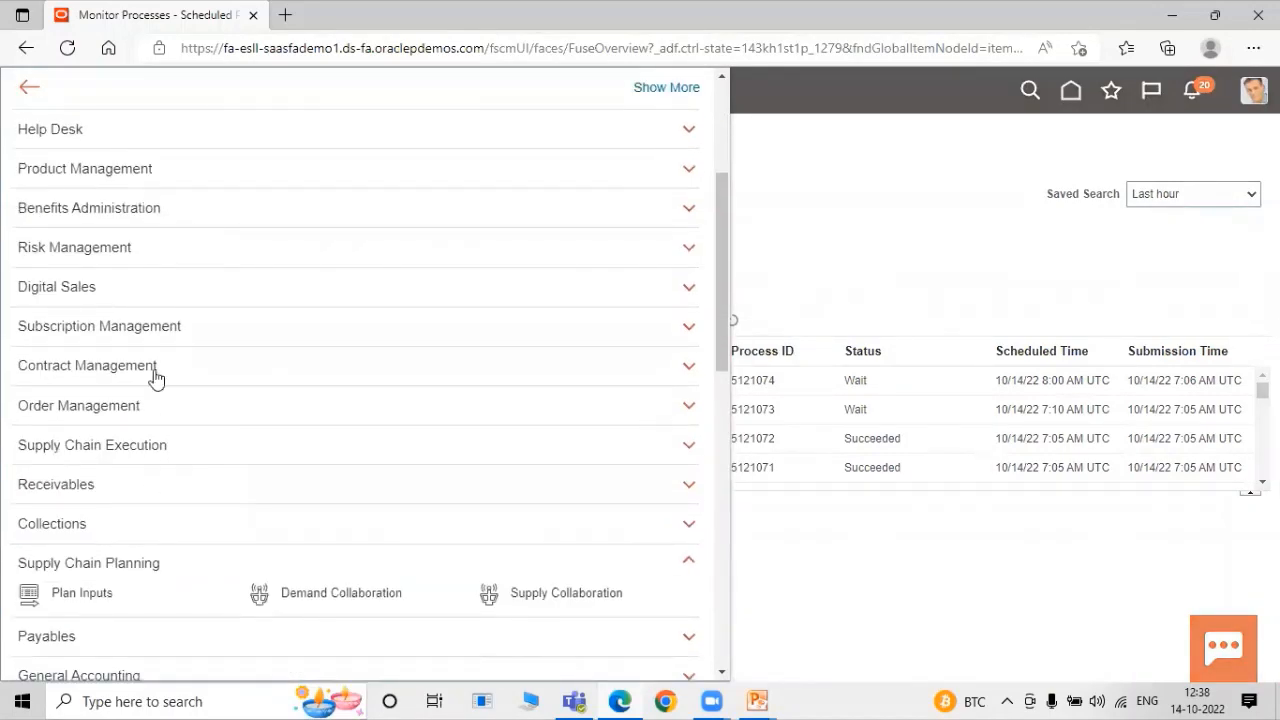
scroll(154, 380, down, 3)
scroll(150, 475, up, 3)
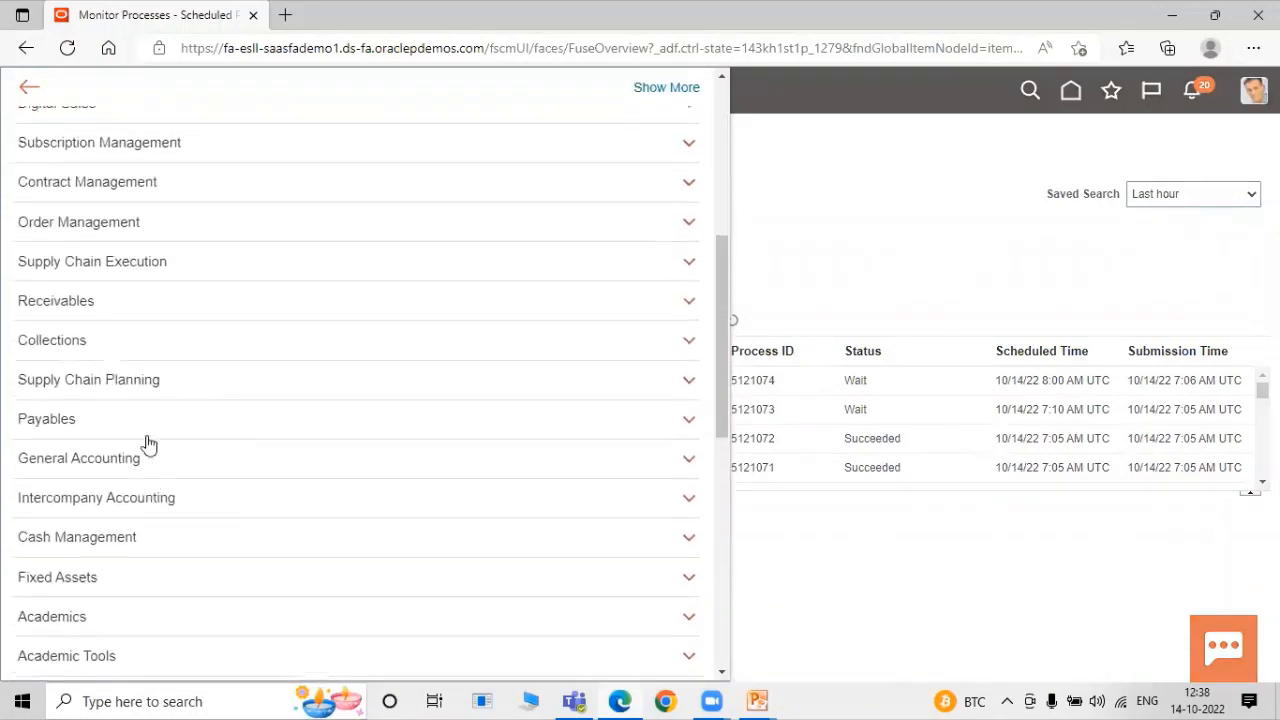
click(176, 222)
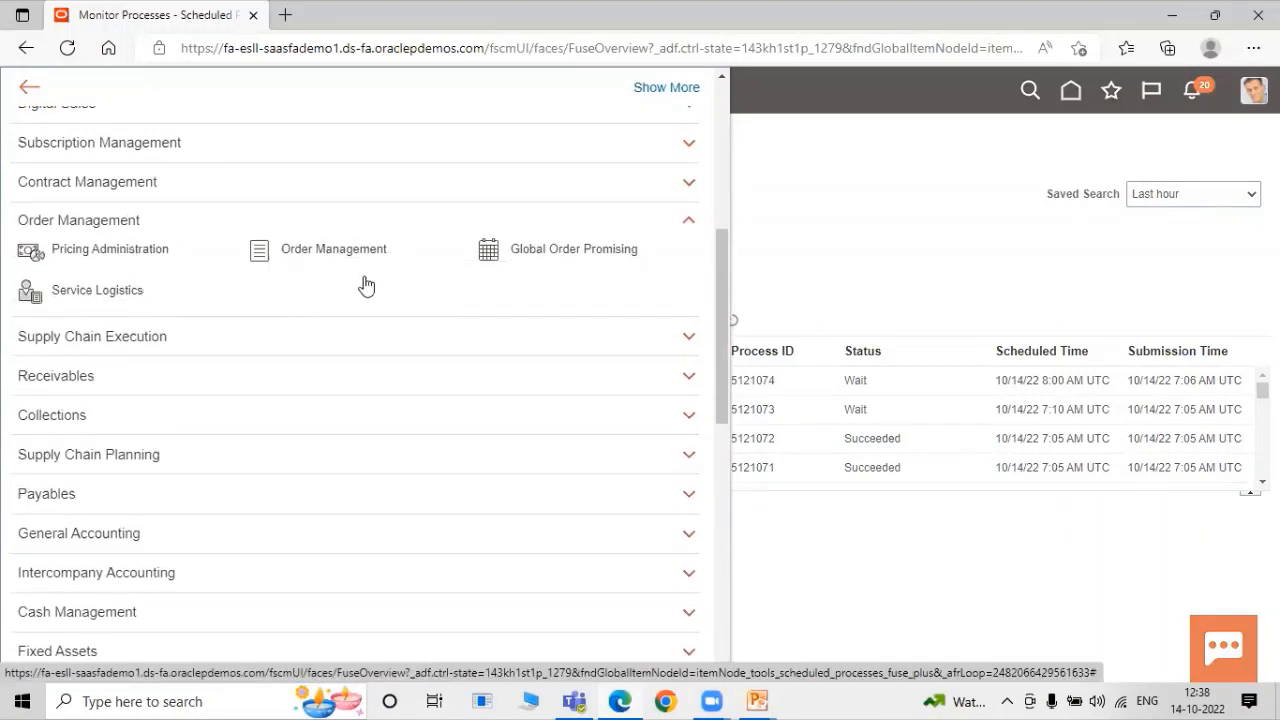
click(536, 250)
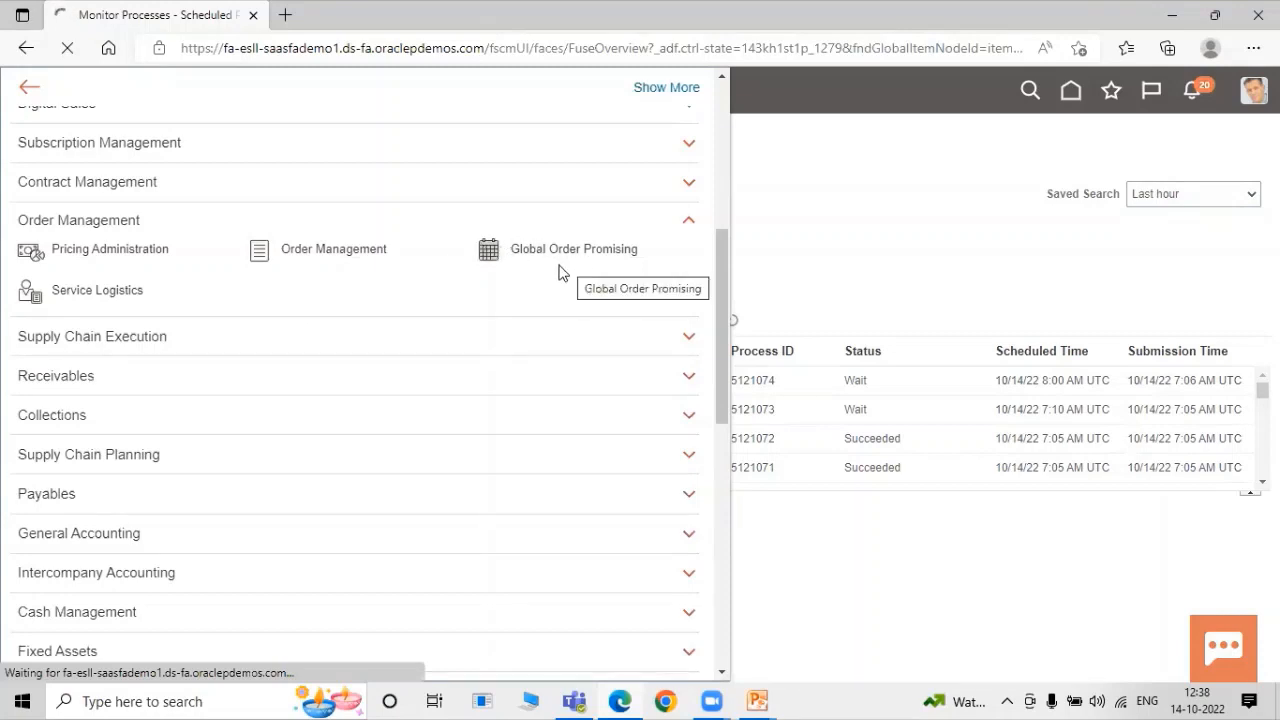
click(476, 252)
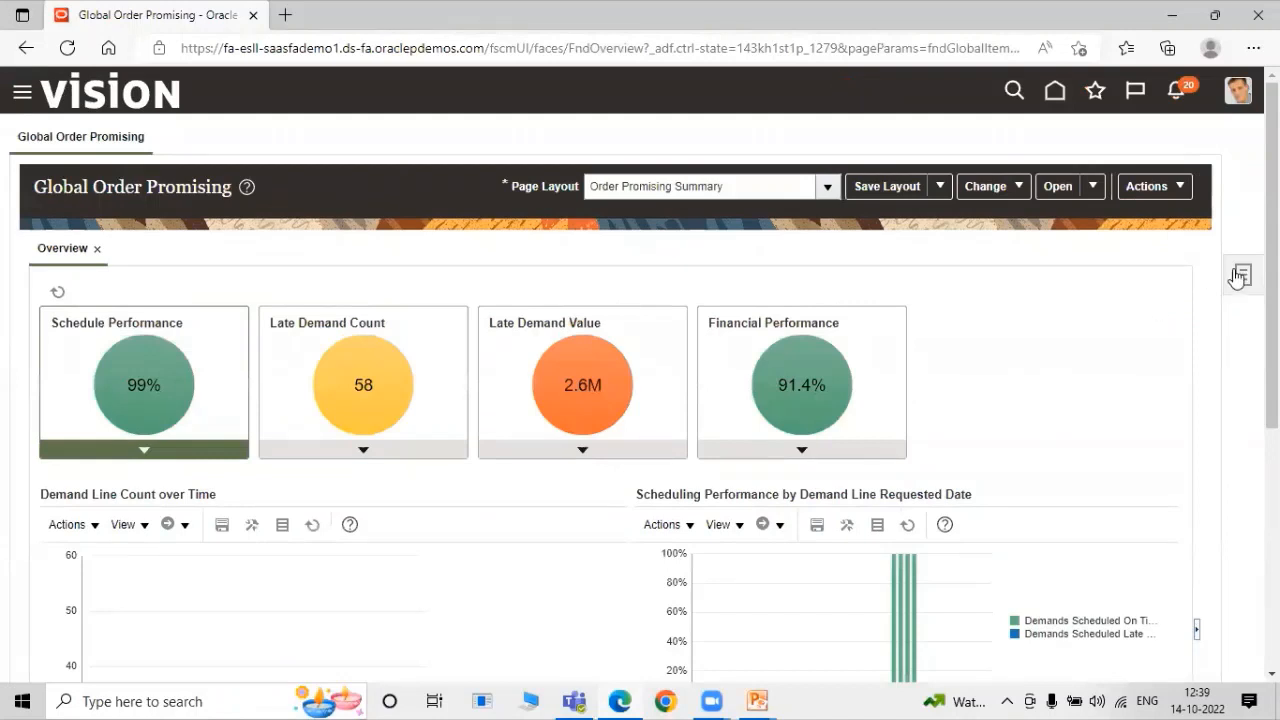
click(1239, 276)
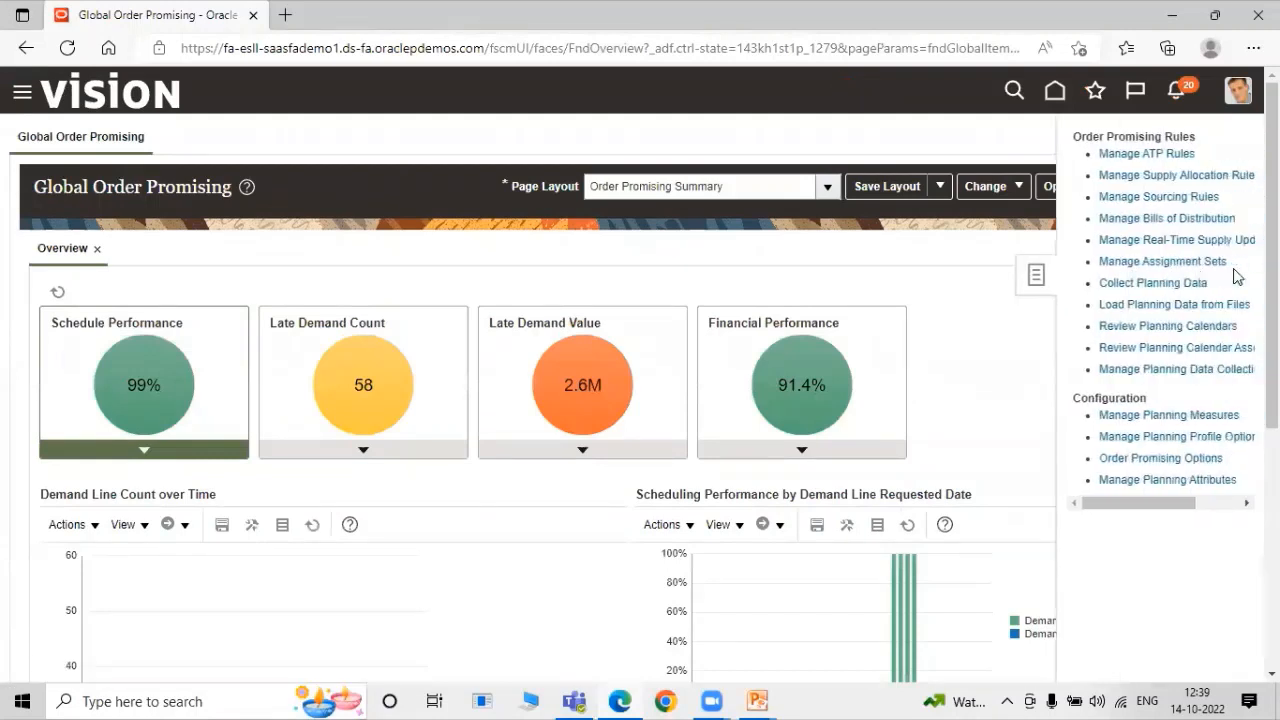
click(1182, 198)
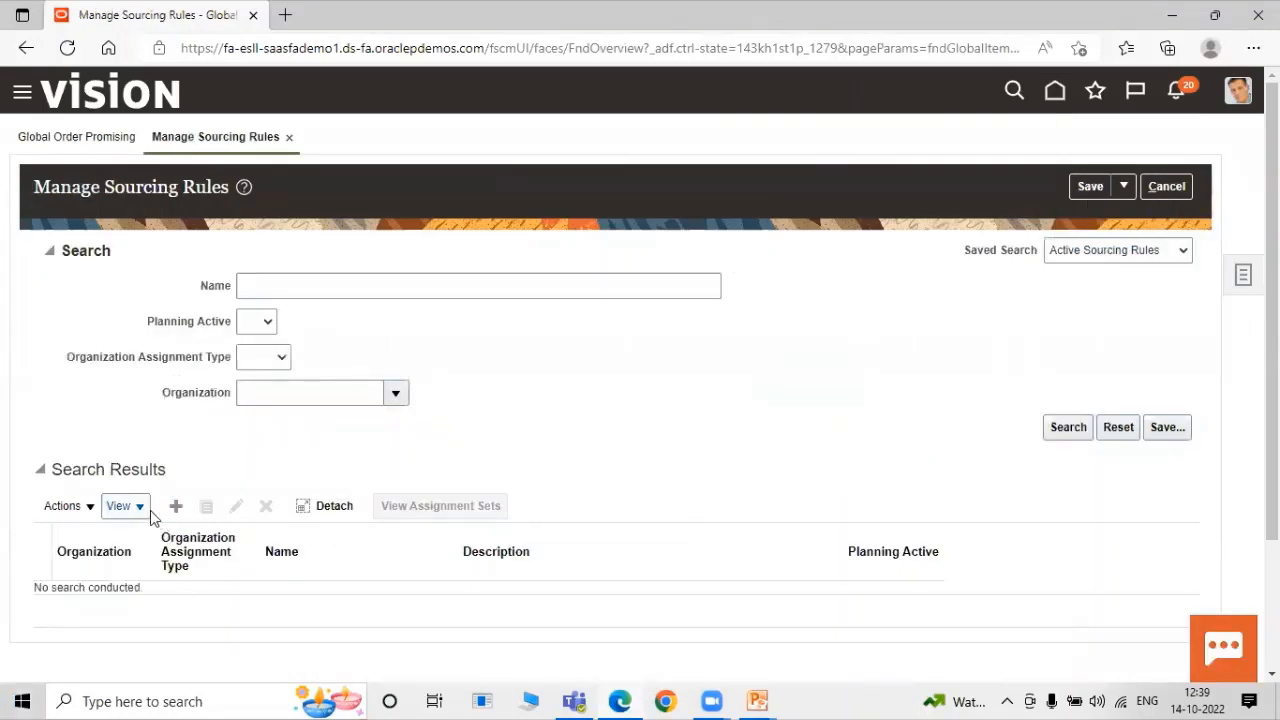
Create a sourcing rule with the name and description TATA Sourcing Rule.
click(175, 507)
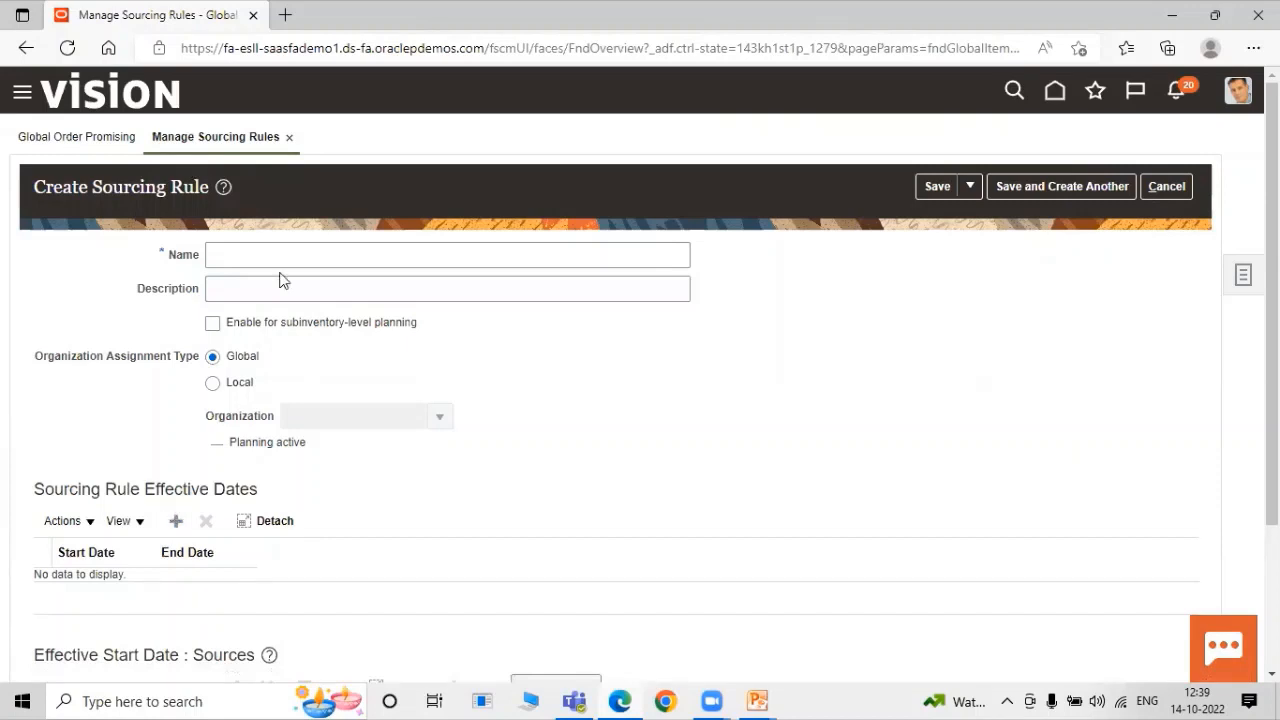
click(337, 266)
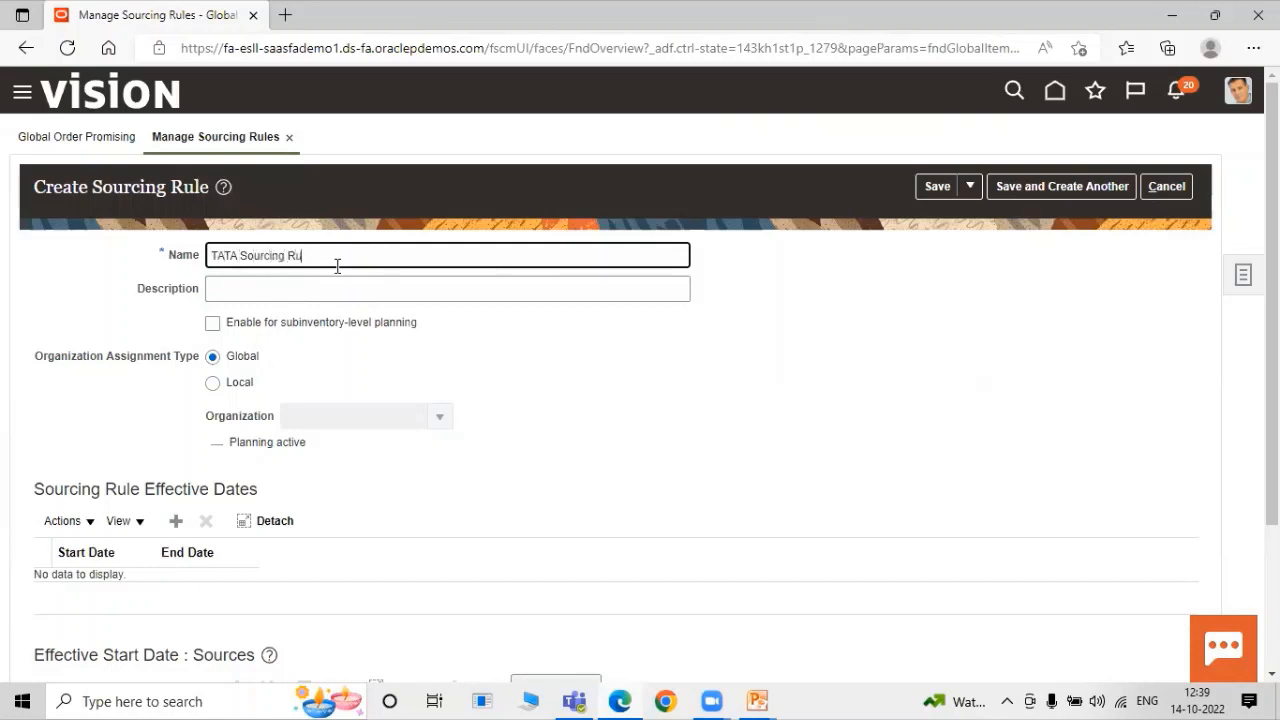
text(TATA Sourcing Rule)
triple_click(348, 255)
key(ctrl+c)
click(342, 290)
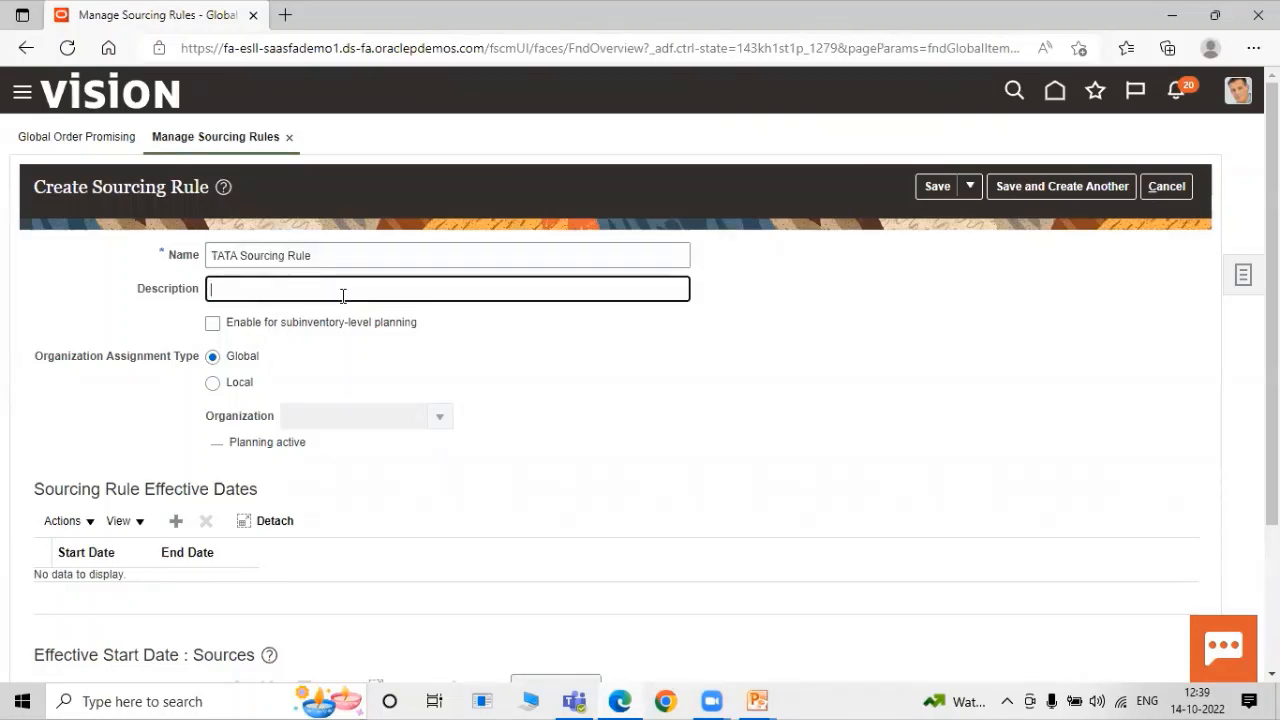
key(ctrl+v)
Add an effective date row with start date 10/14/22 to the globally assigned sourcing rule.
scroll(600, 428, down, 1)
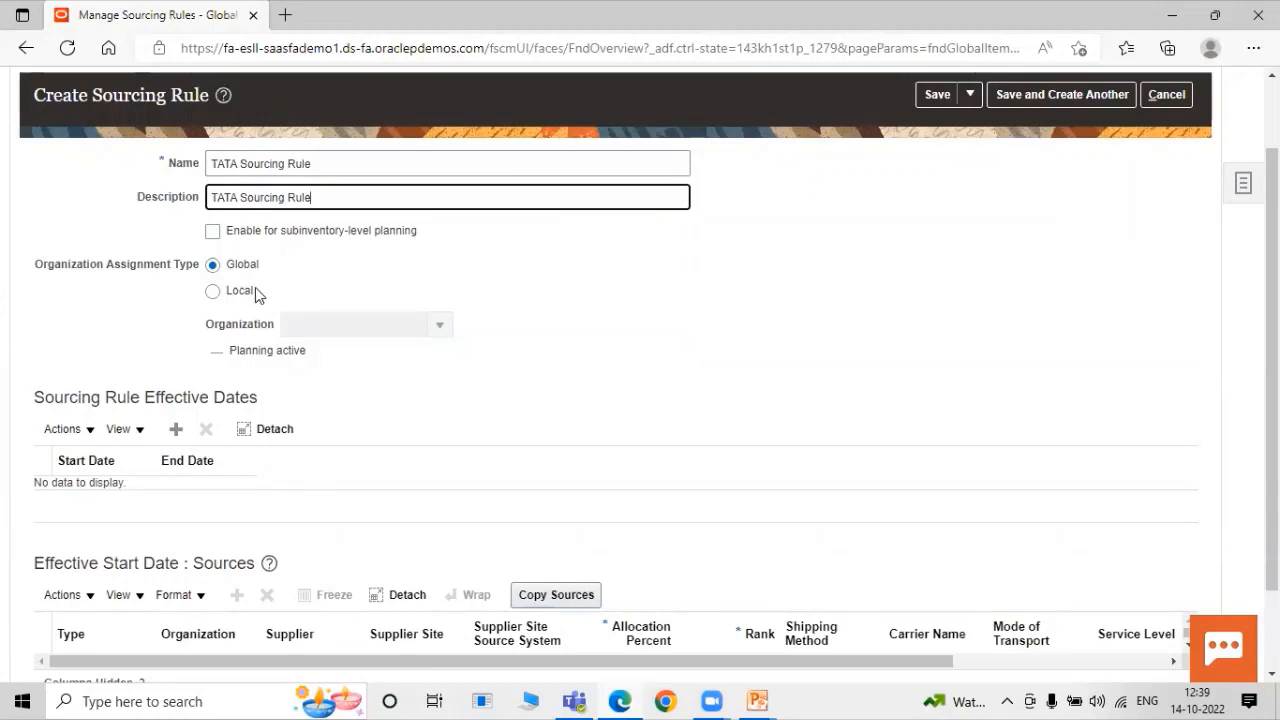
scroll(468, 400, down, 1)
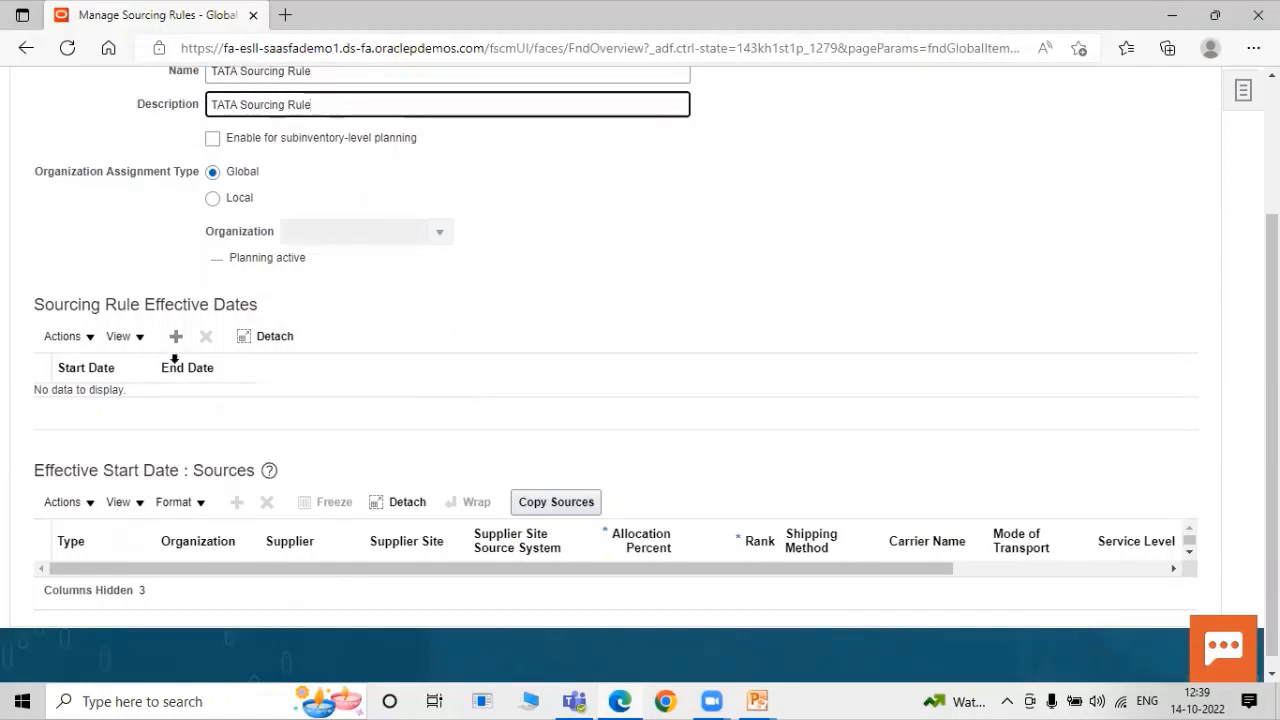
click(177, 340)
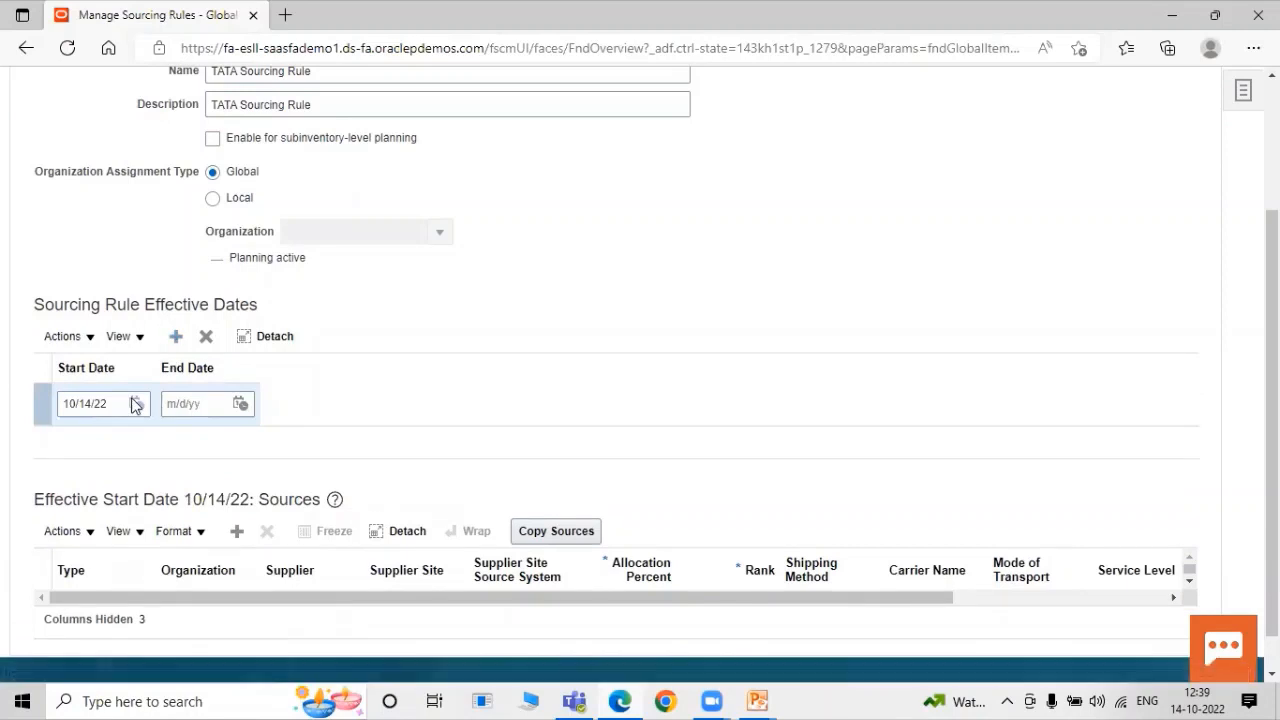
click(135, 403)
click(322, 546)
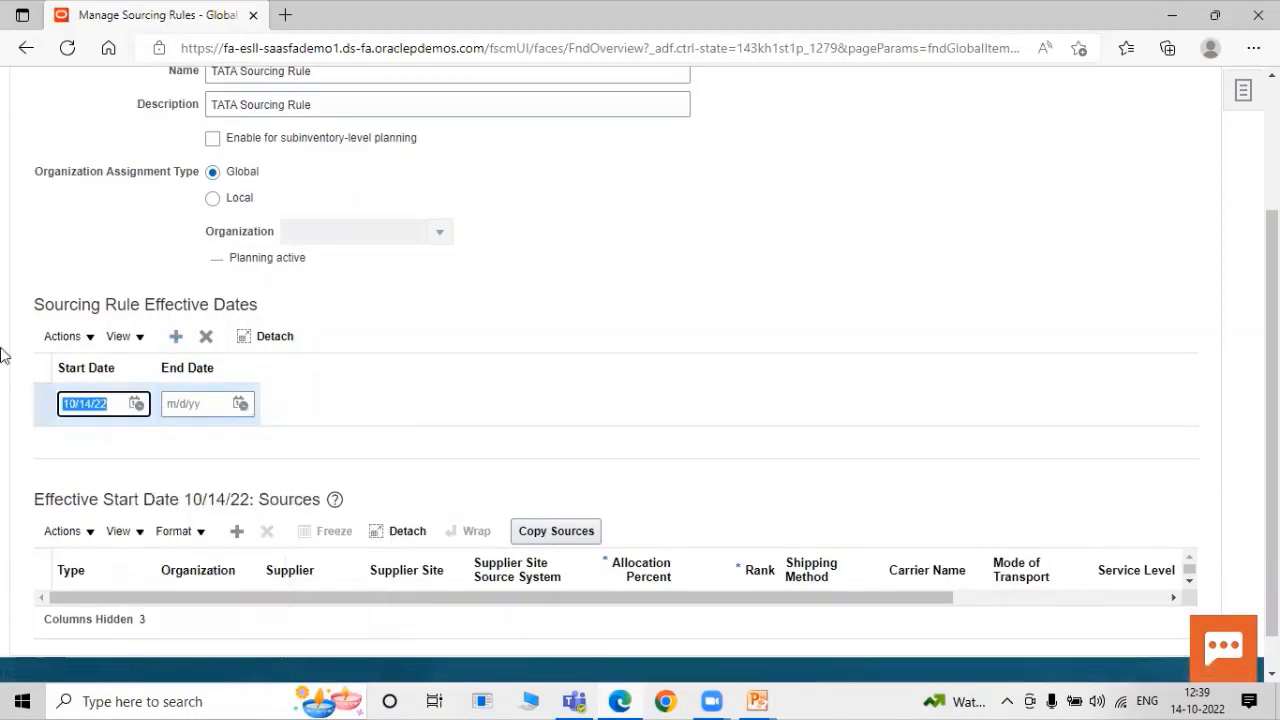
scroll(417, 414, down, 1)
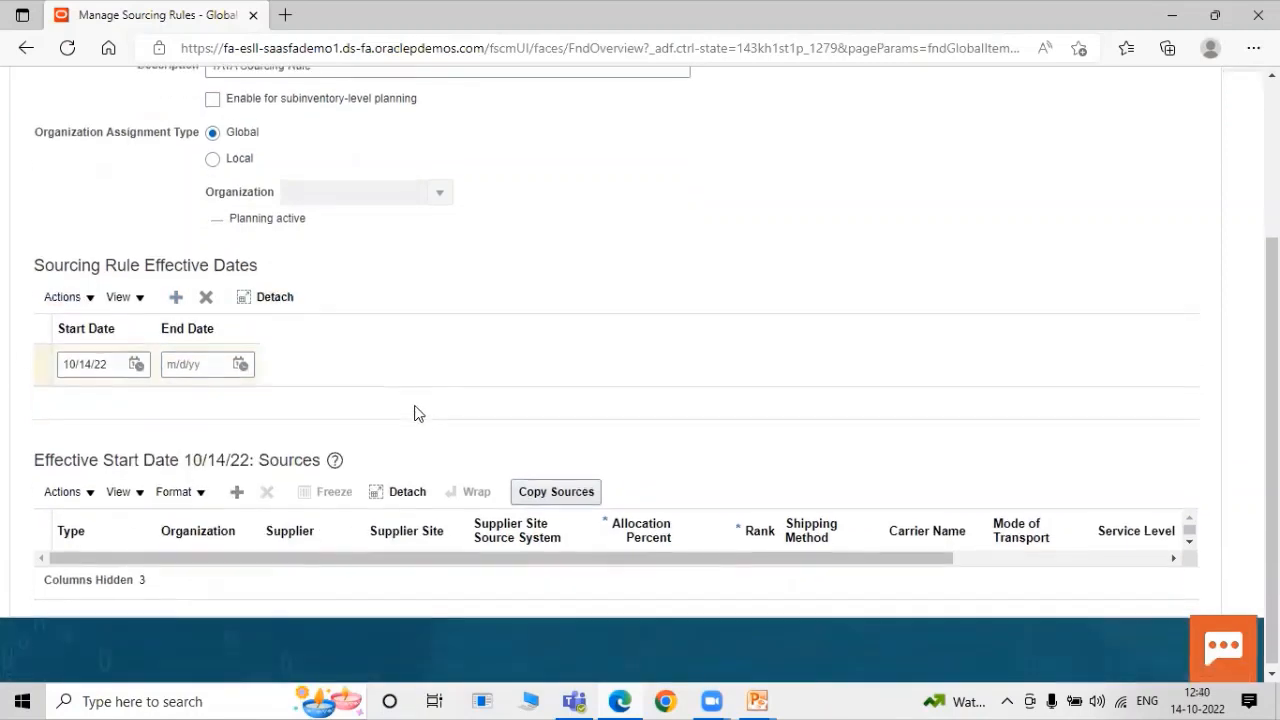
Add a Transfer from source for organization 001 (Seattle) with an allocation percent of 100 and rank 1.
click(242, 489)
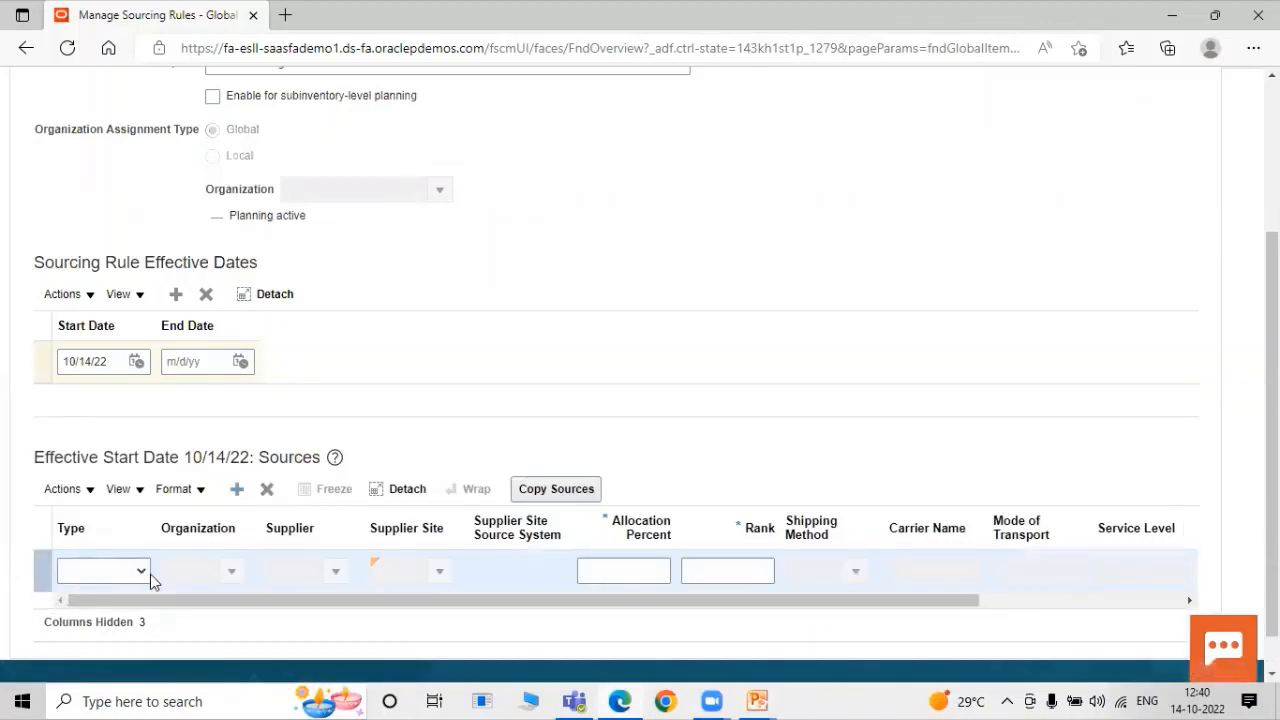
click(143, 572)
click(95, 609)
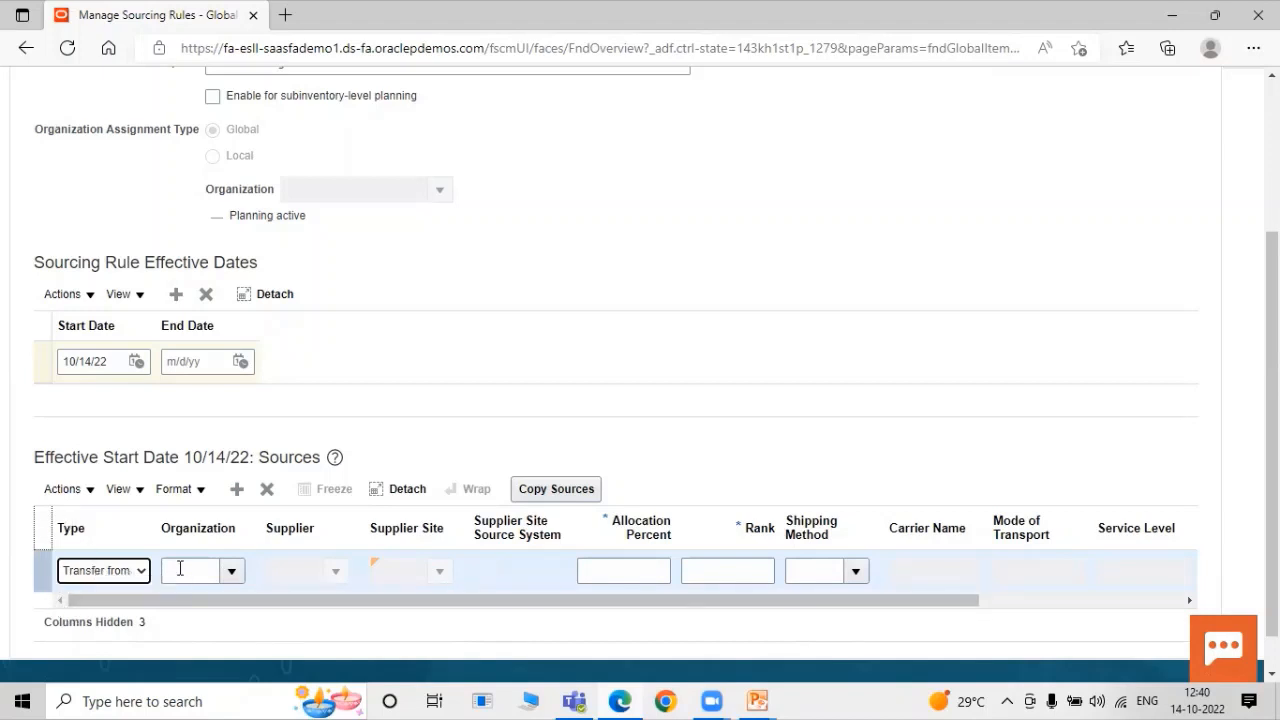
click(230, 571)
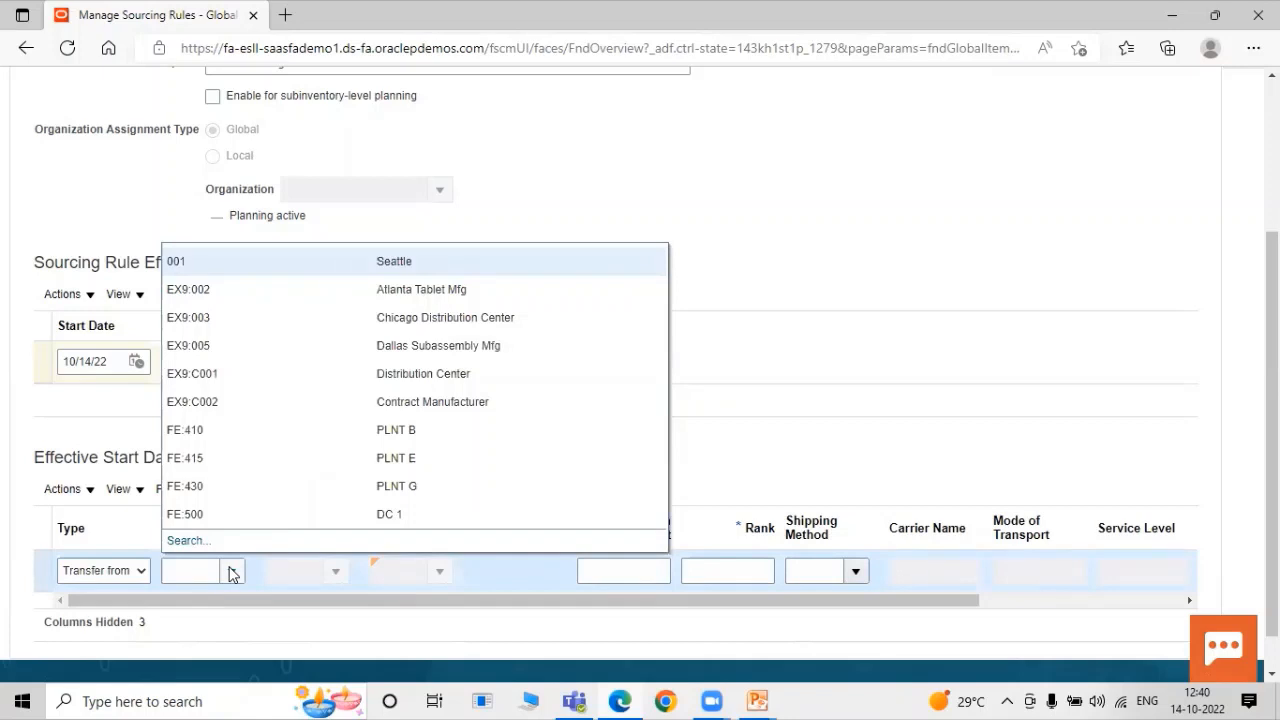
click(251, 259)
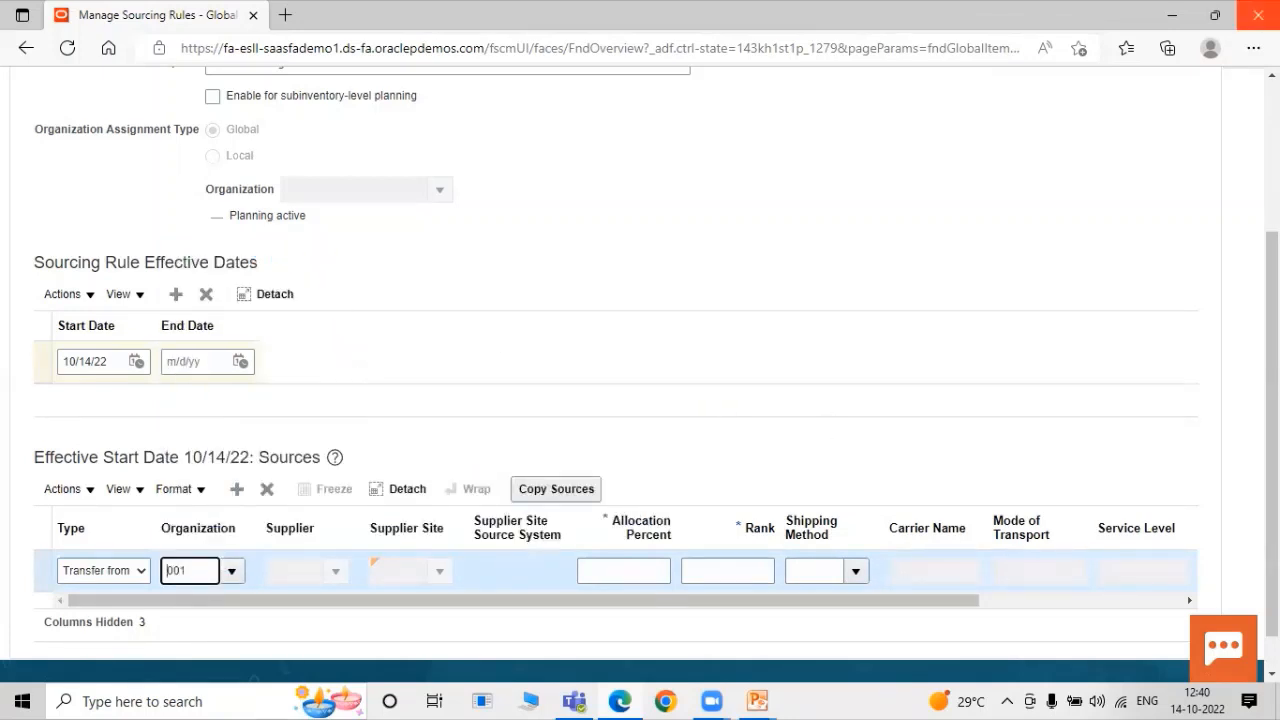
click(643, 567)
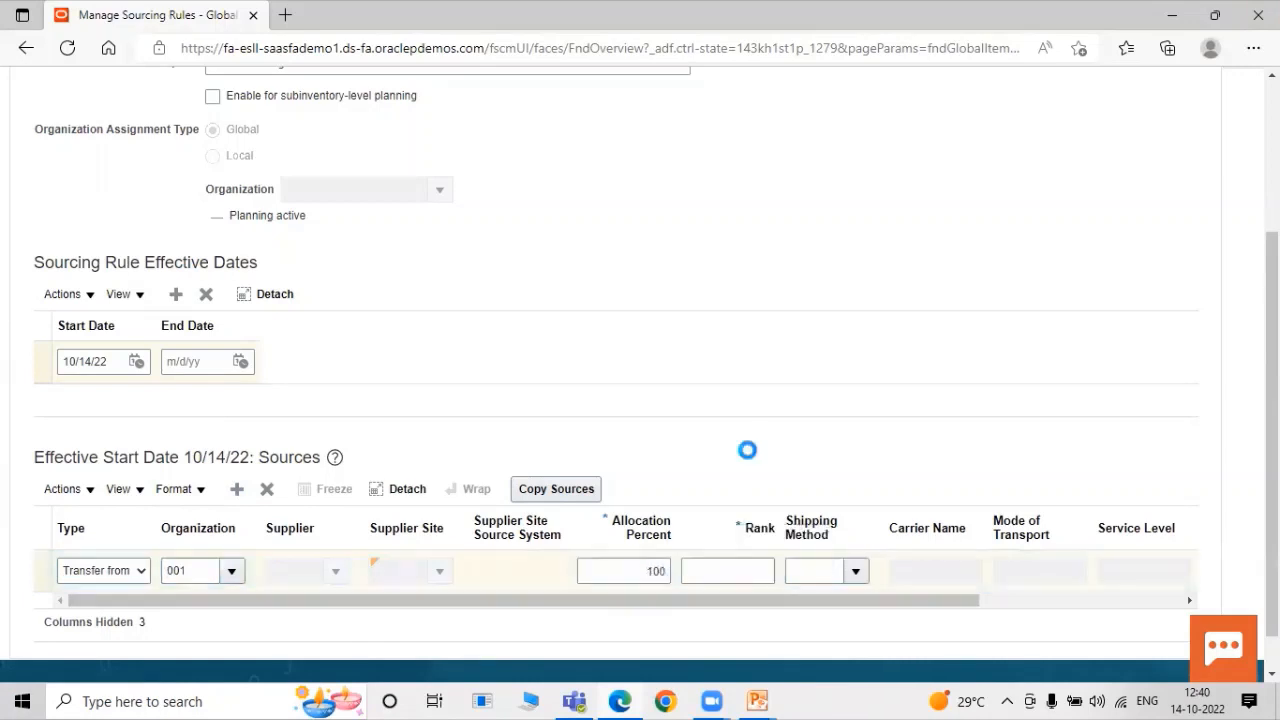
click(729, 577)
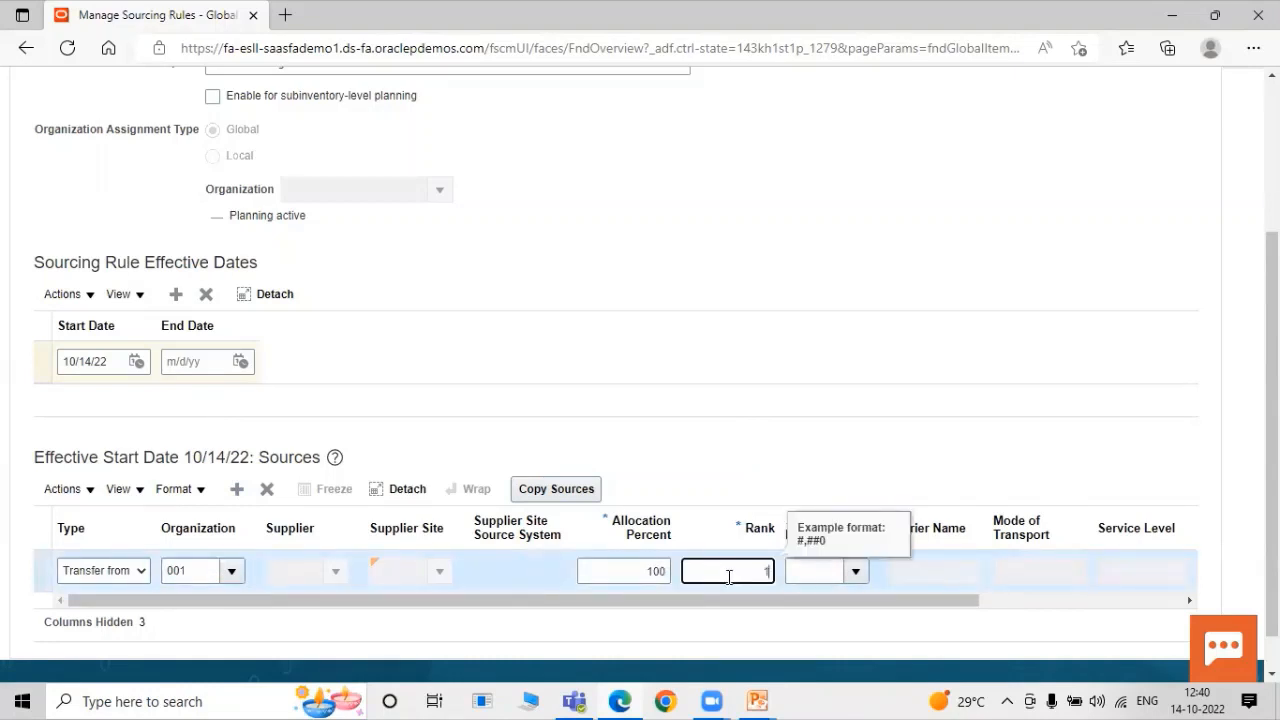
click(916, 276)
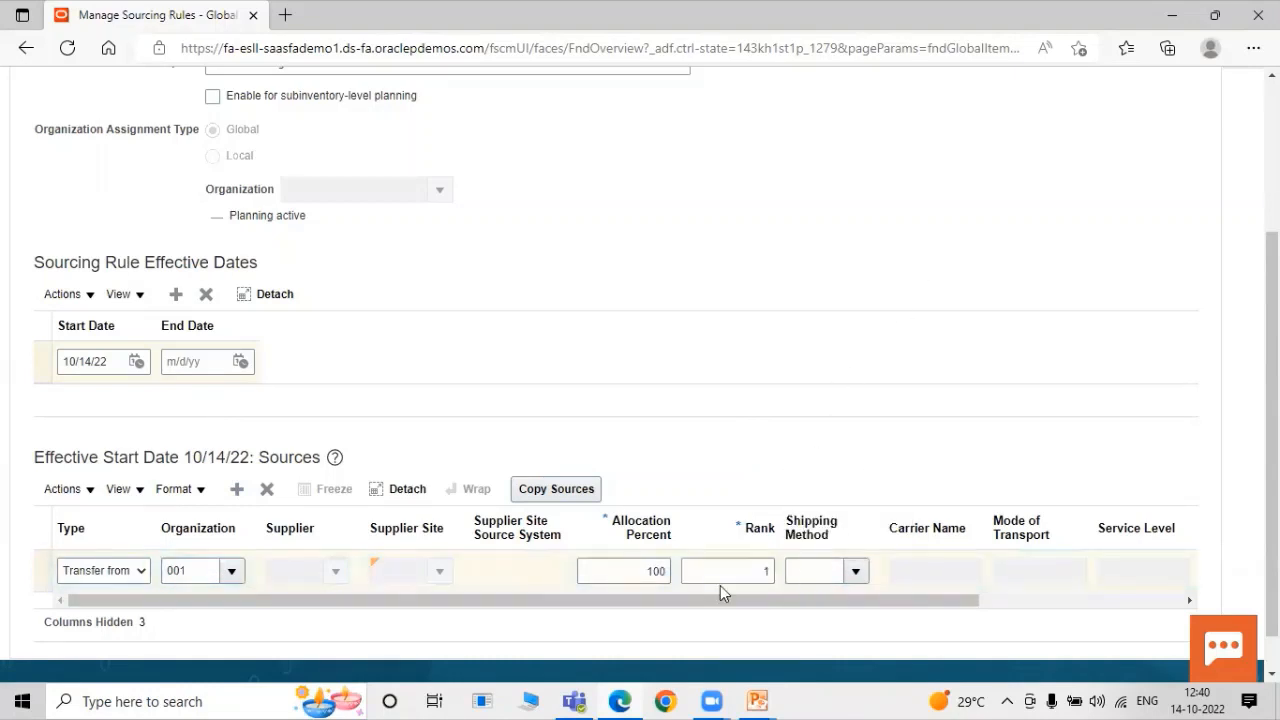
Save and close the TATA Sourcing Rule, and save and close Manage Sourcing Rules to return to Global Order Promising.
drag(861, 602, 849, 634)
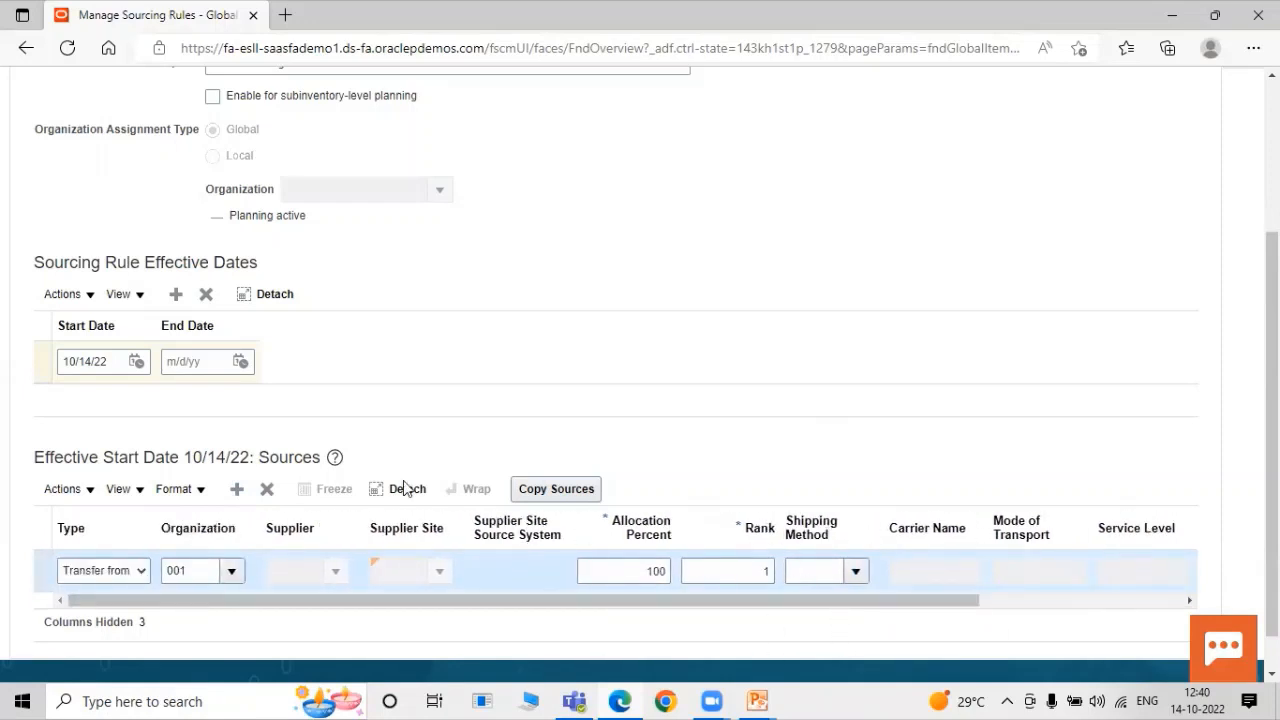
drag(846, 609, 585, 420)
scroll(706, 568, up, 3)
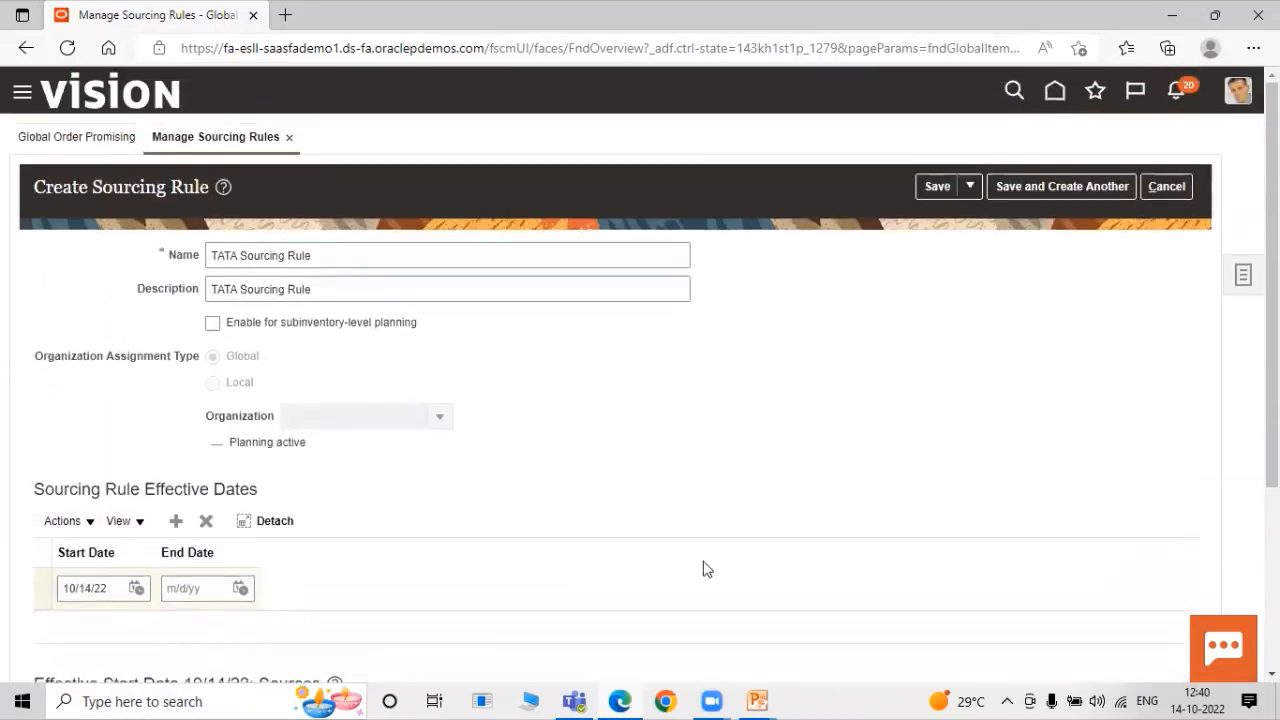
click(969, 187)
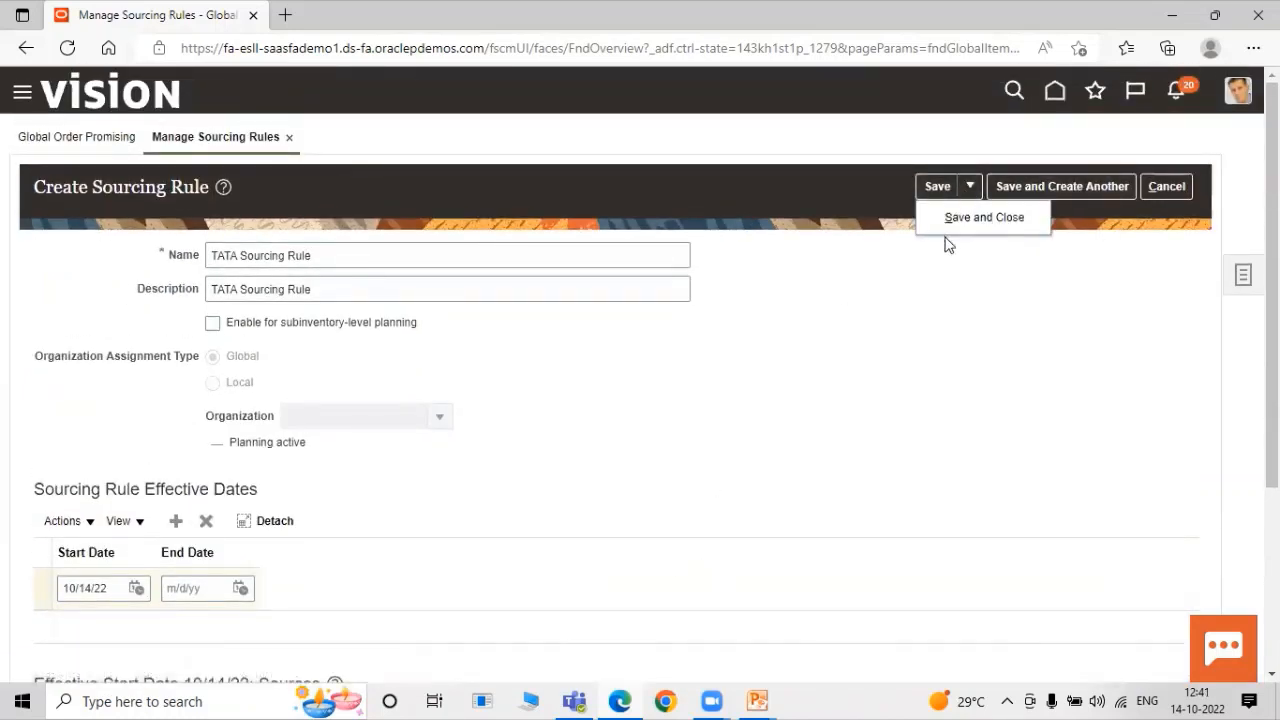
click(947, 215)
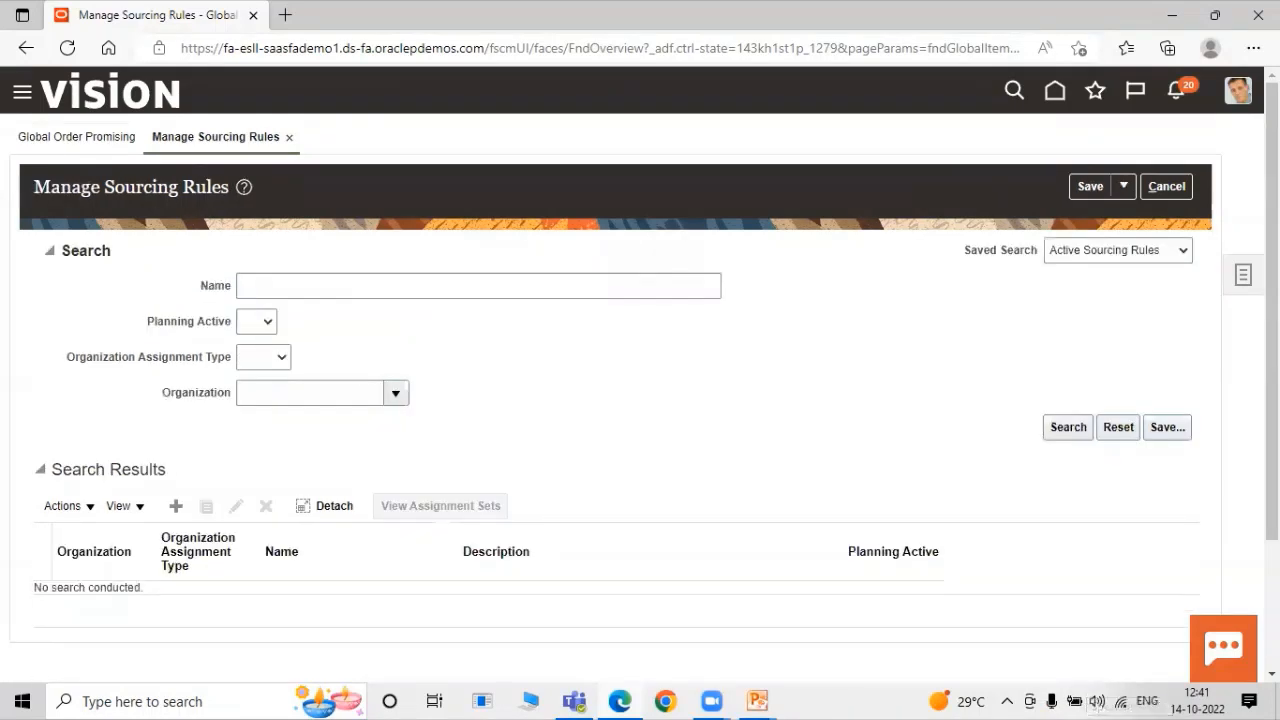
click(1124, 187)
click(1125, 219)
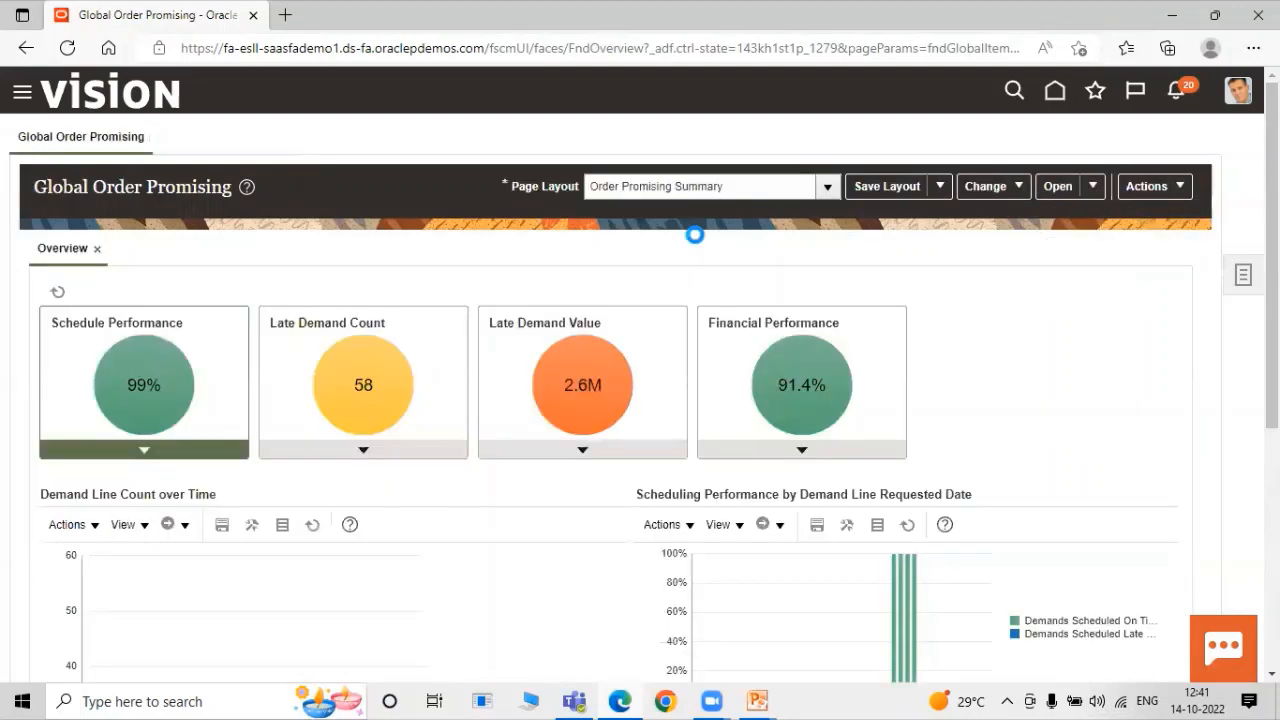
Open the Manage Assignment Sets task and search for all assignment sets without a name filter.
click(1241, 279)
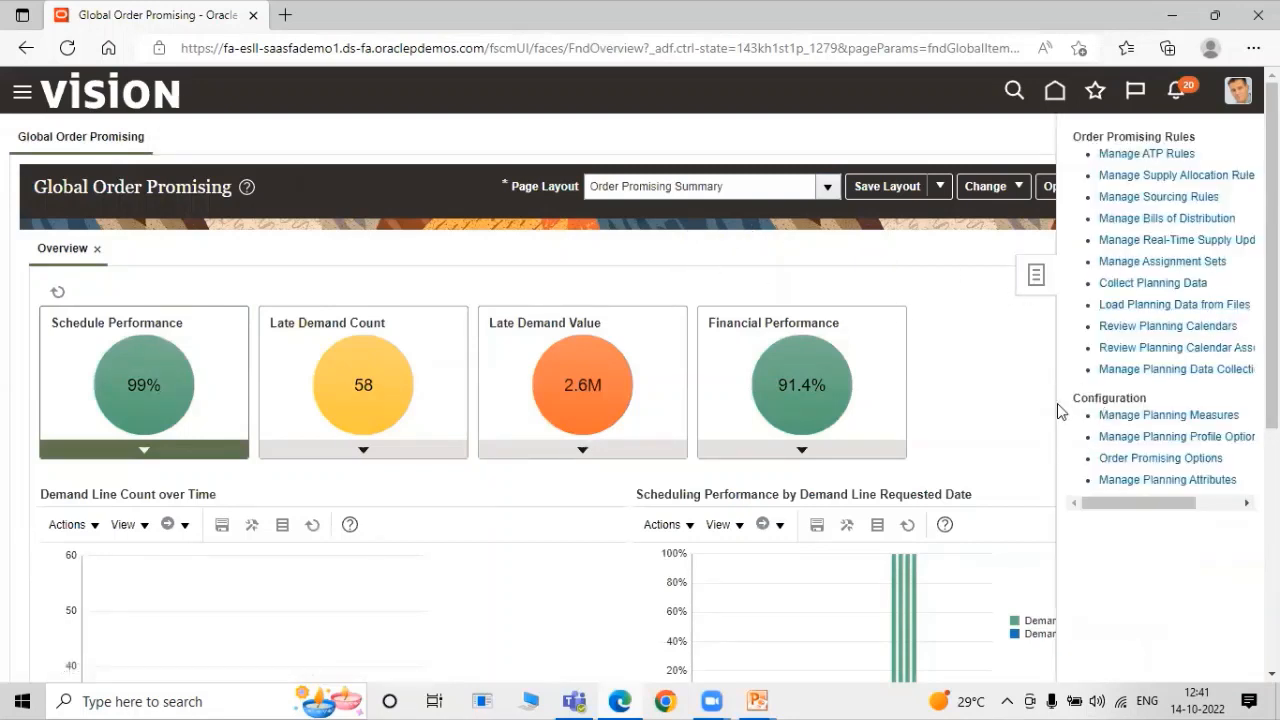
click(1159, 261)
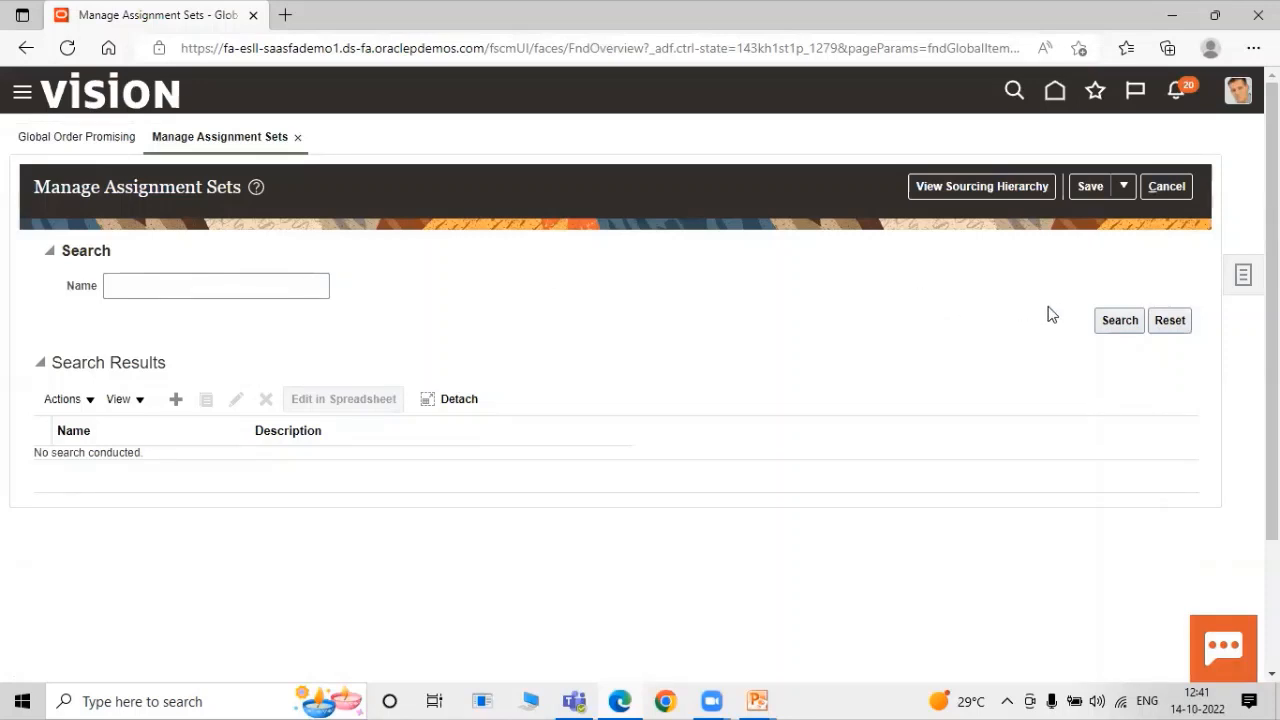
click(1104, 318)
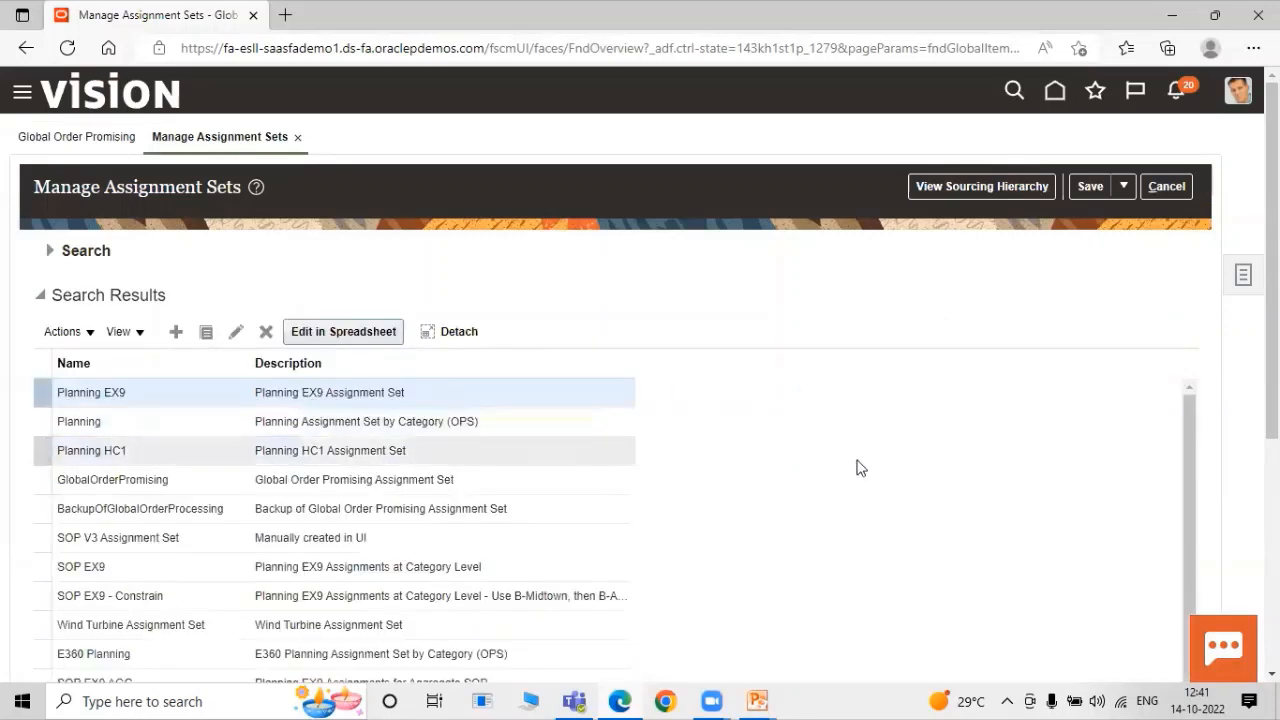
Find the GlobalOrderPromising assignment set in the search results and open it for editing.
drag(1272, 278, 1272, 394)
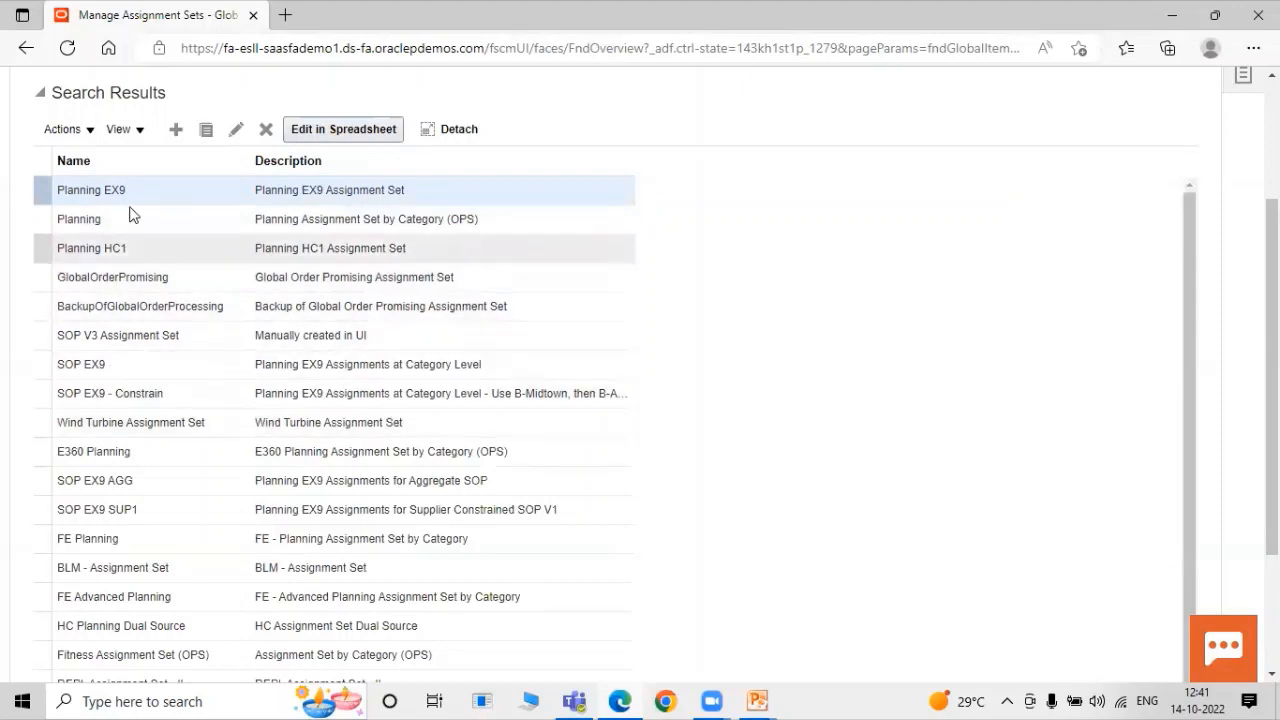
scroll(160, 258, down, 3)
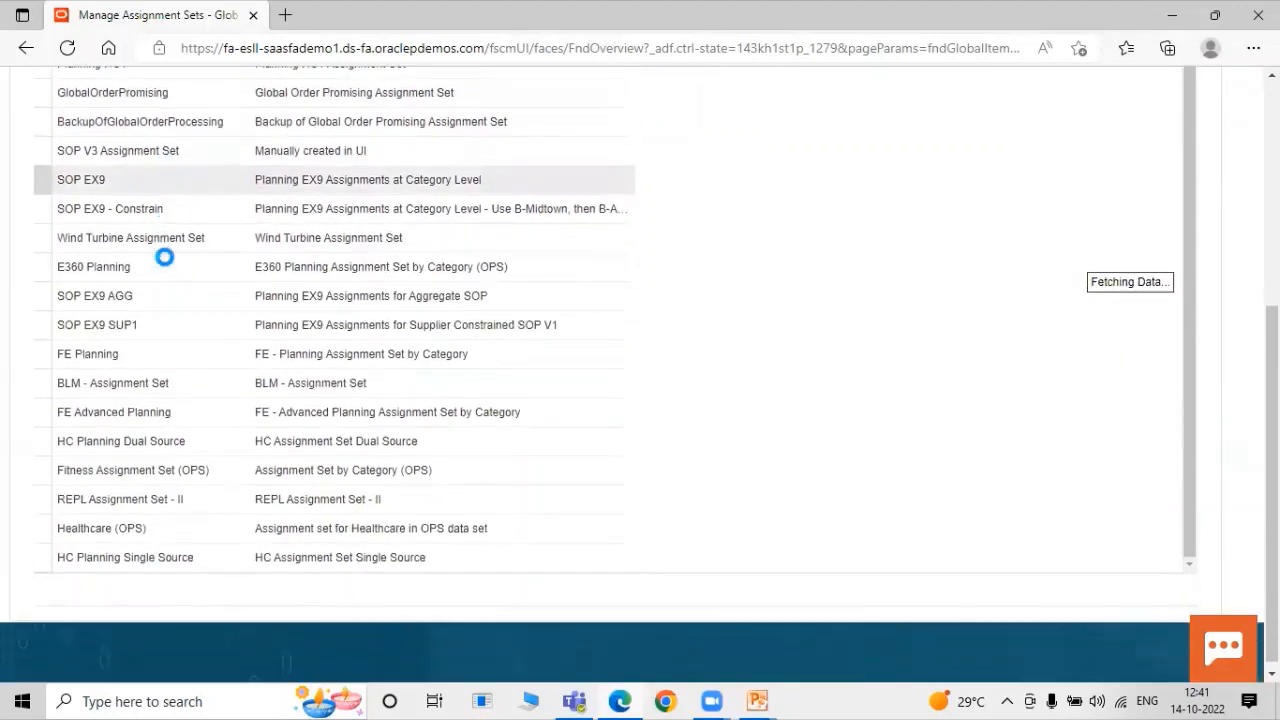
scroll(266, 389, up, 4)
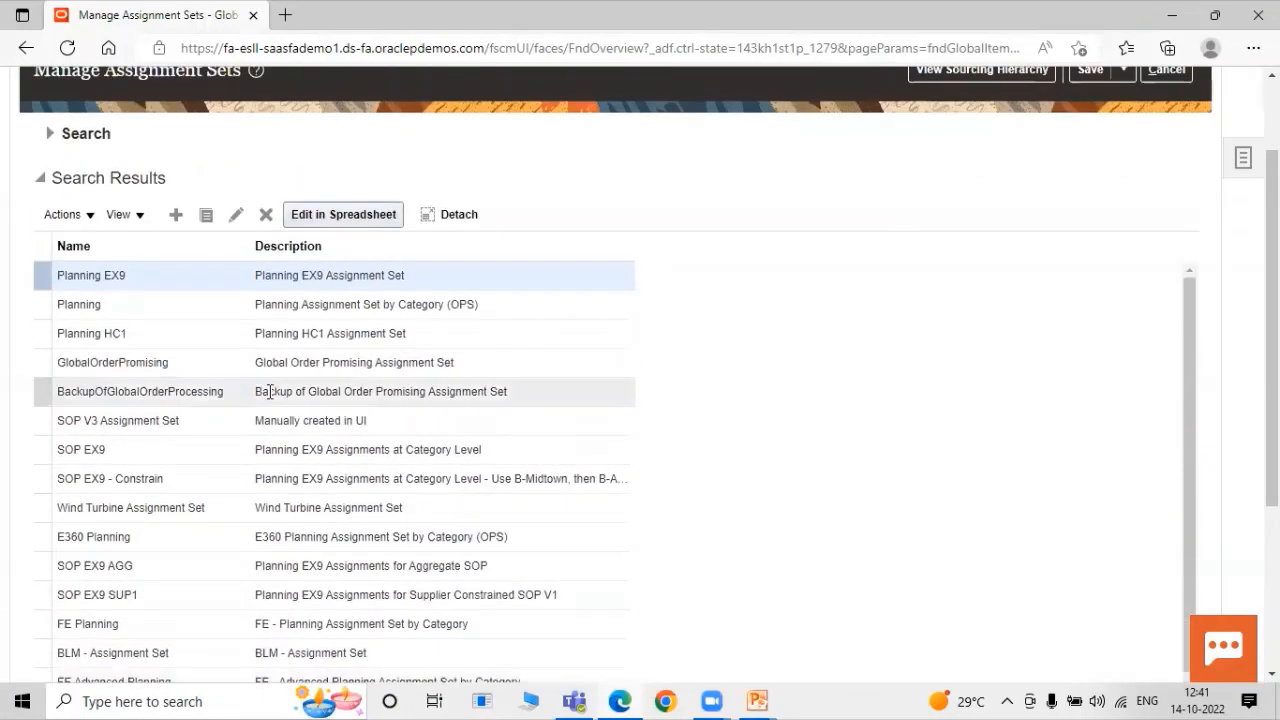
click(74, 362)
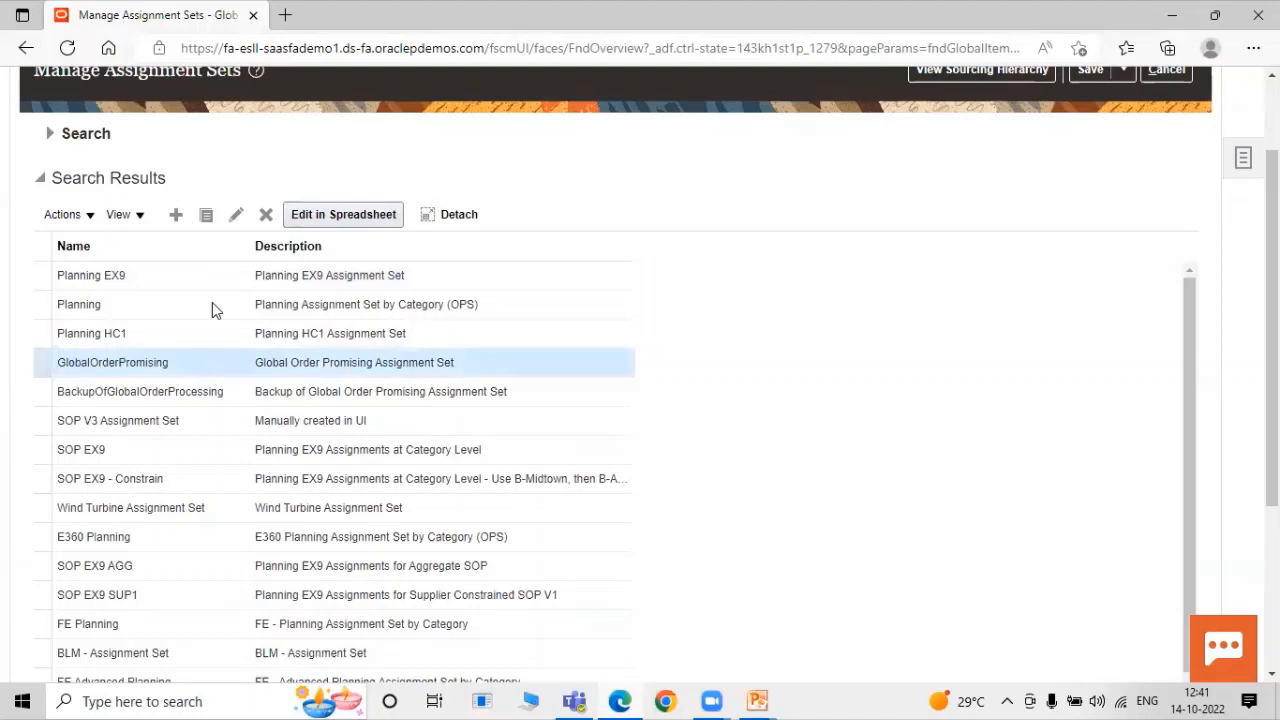
click(237, 218)
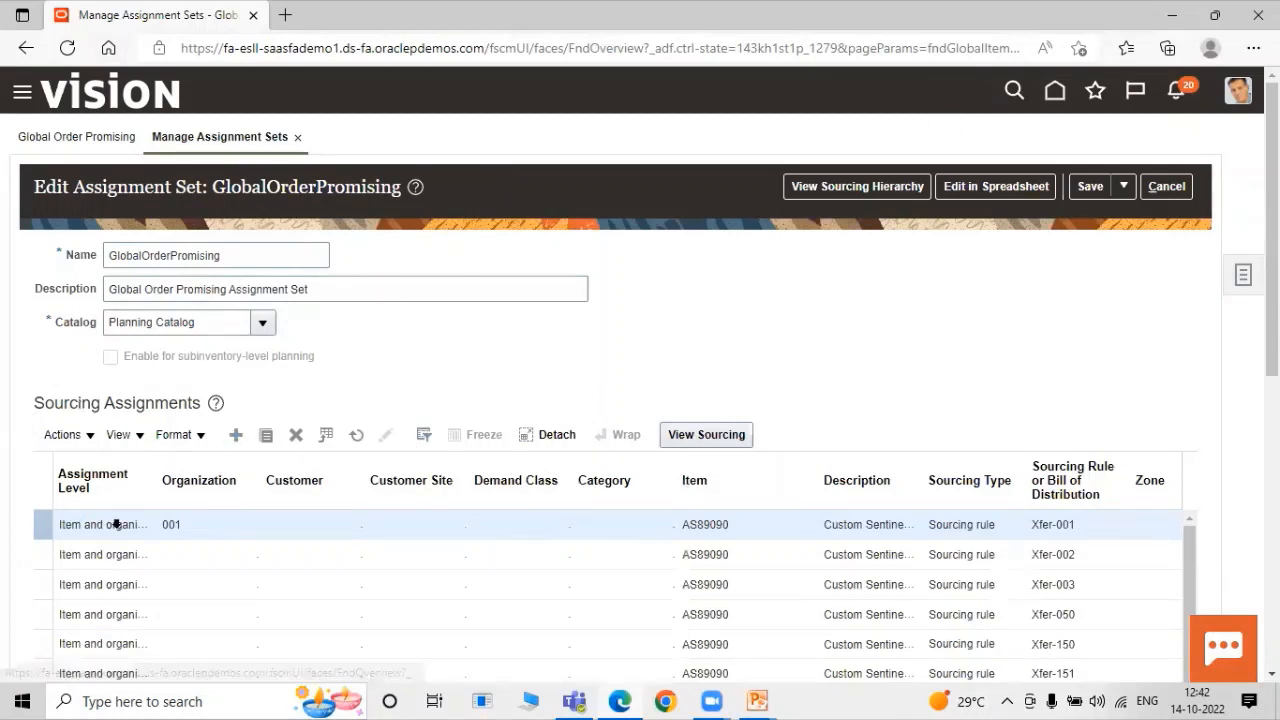
Add a sourcing assignment row with assignment level Organization and organization 001 (Seattle).
click(236, 437)
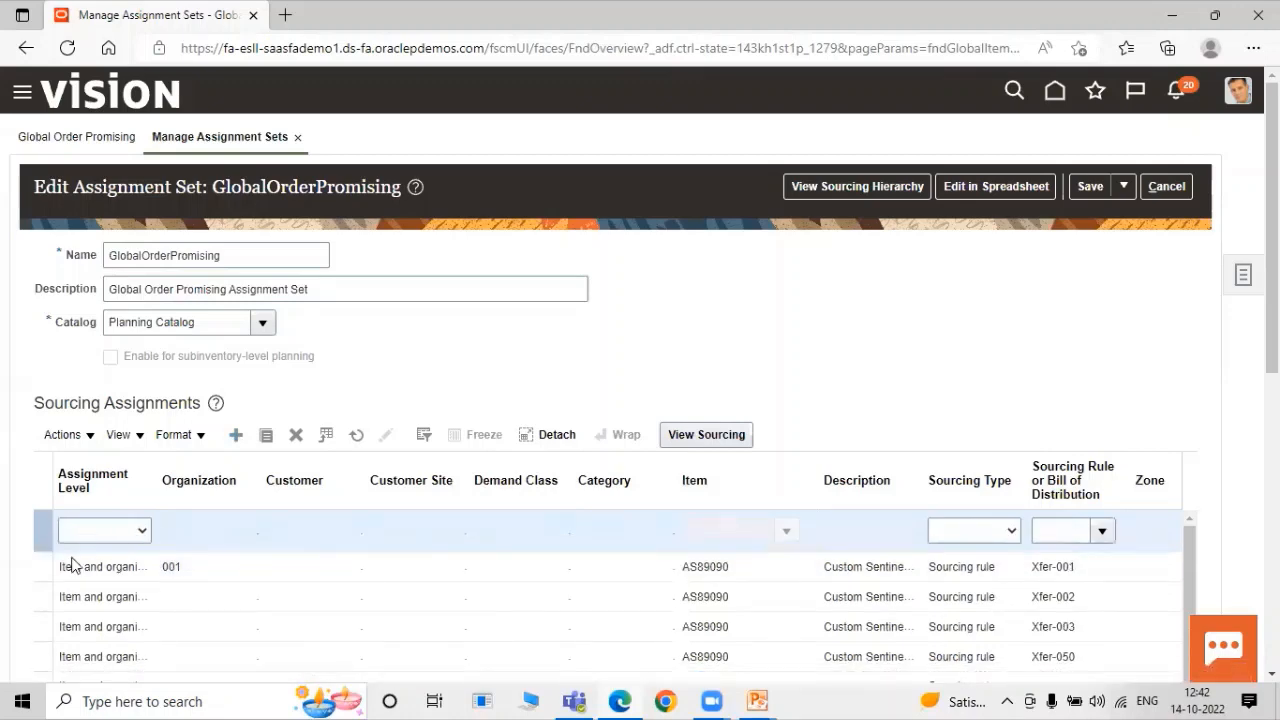
click(97, 531)
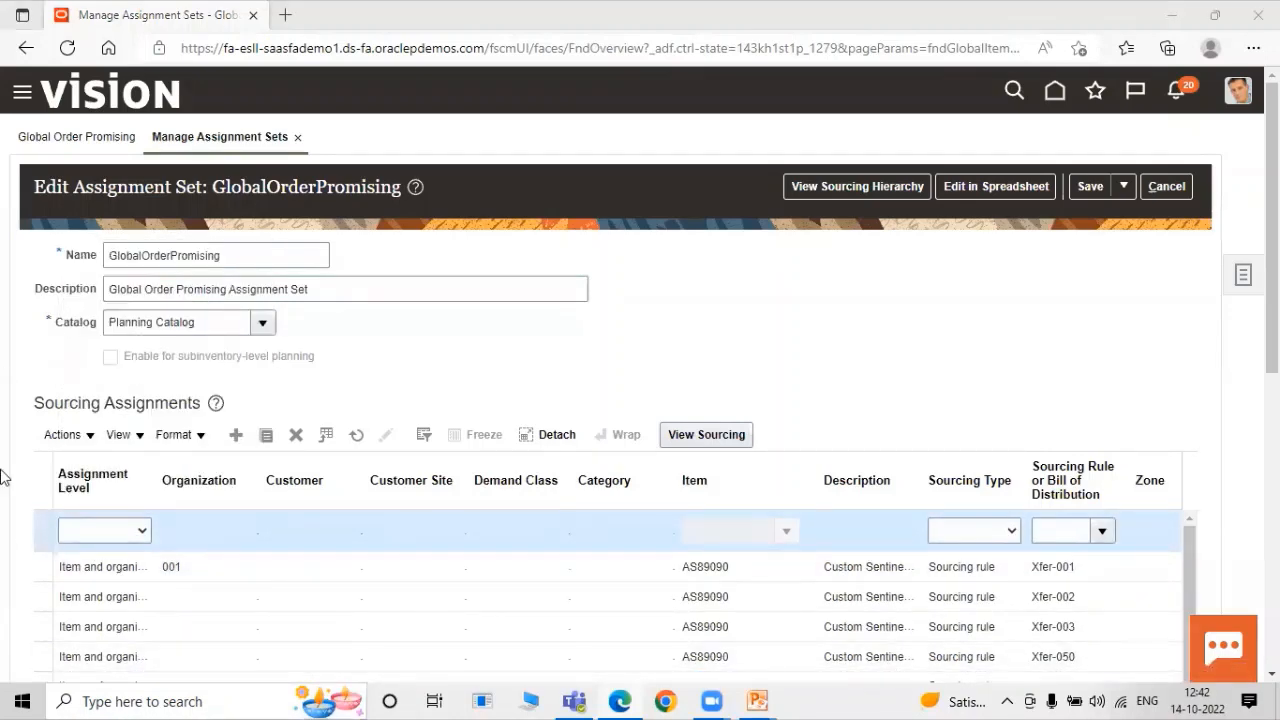
click(104, 530)
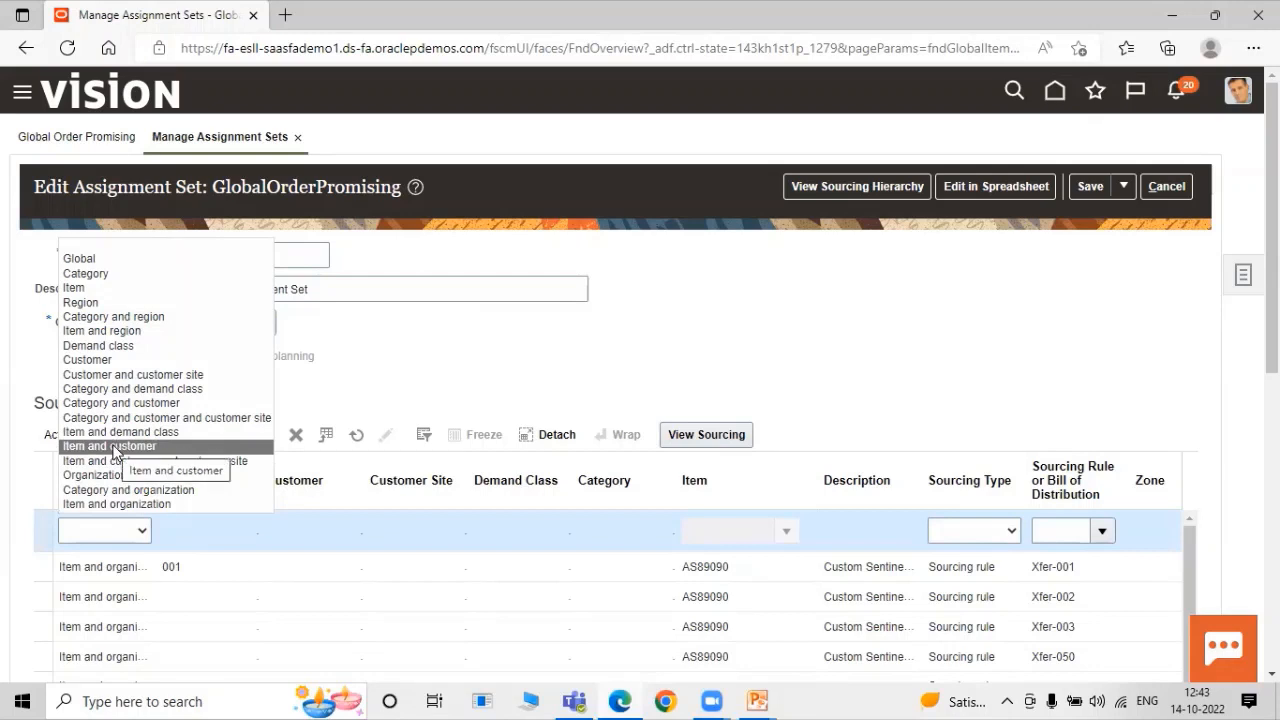
click(129, 505)
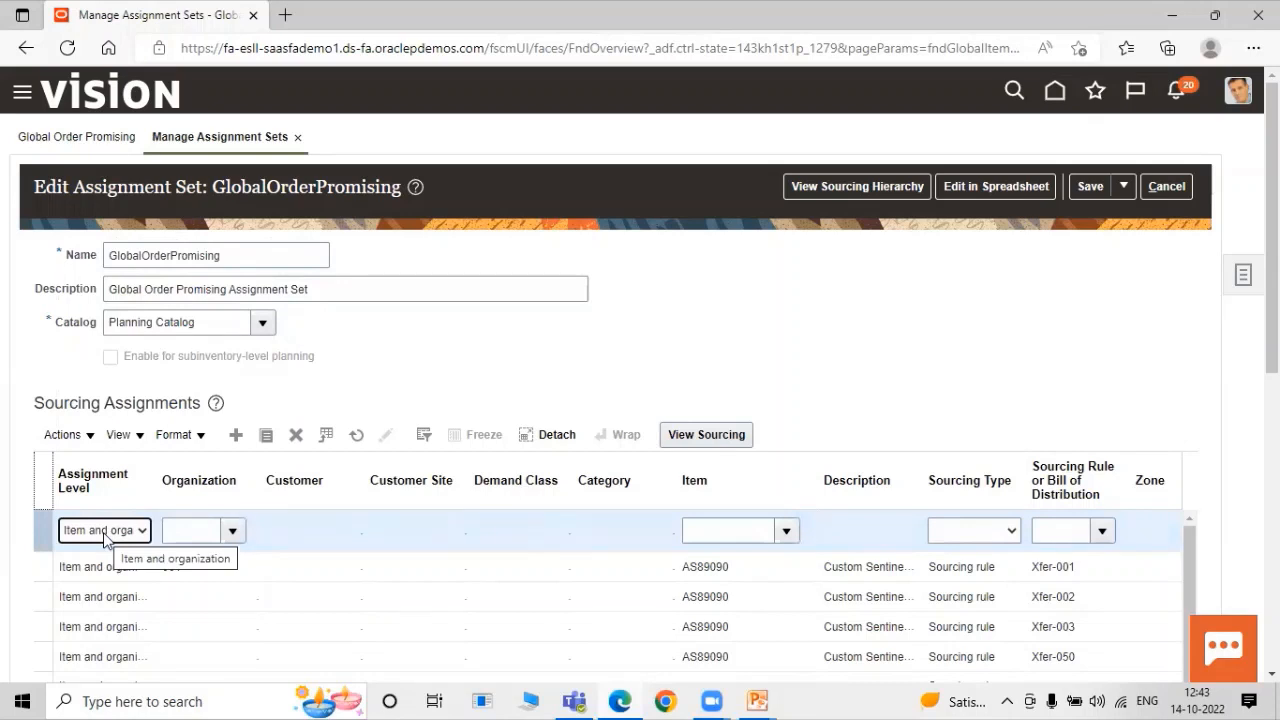
click(104, 532)
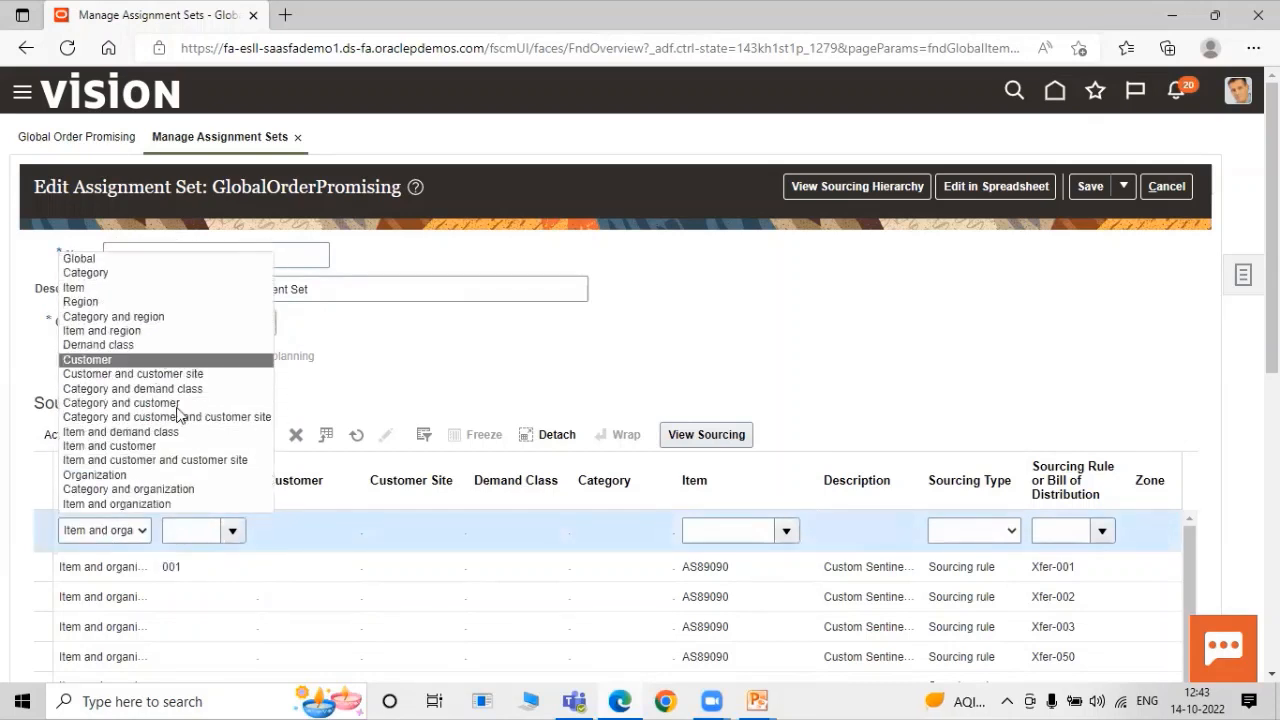
click(152, 474)
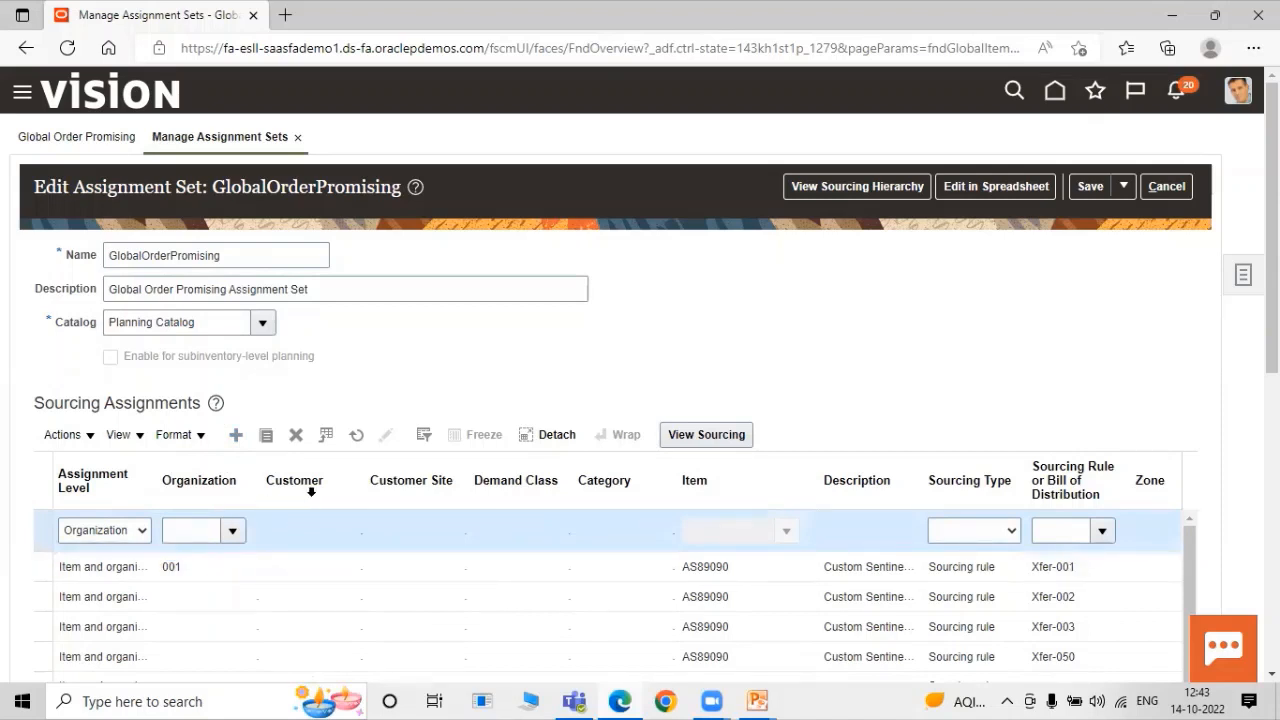
click(232, 530)
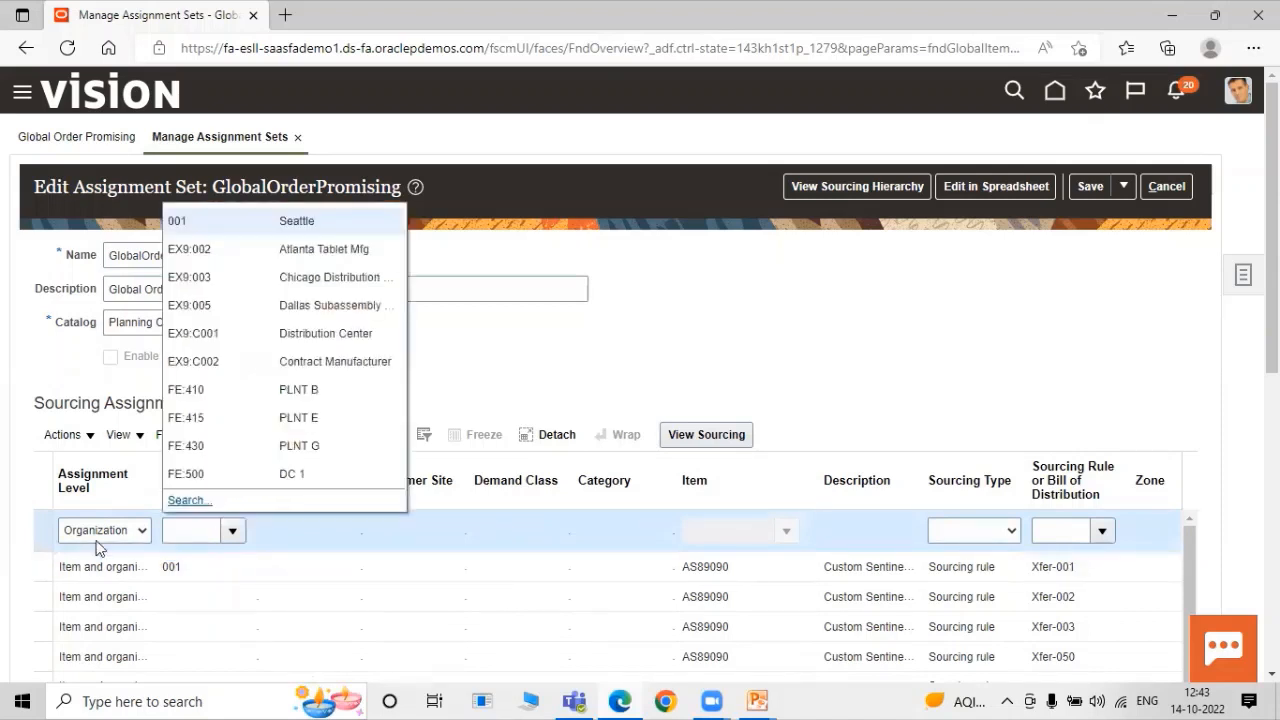
click(251, 224)
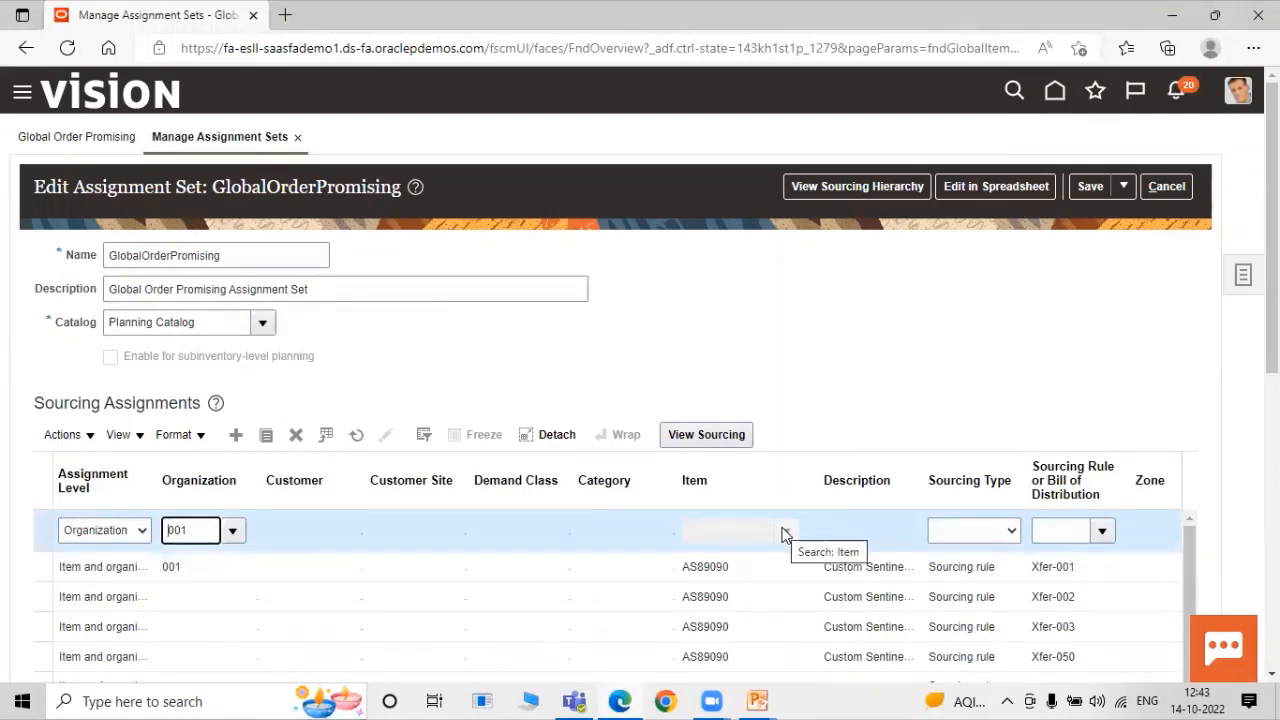
Set the new assignment's sourcing type to Sourcing rule and assign the TATA Sourcing Rule, found by searching for TATA.
click(994, 534)
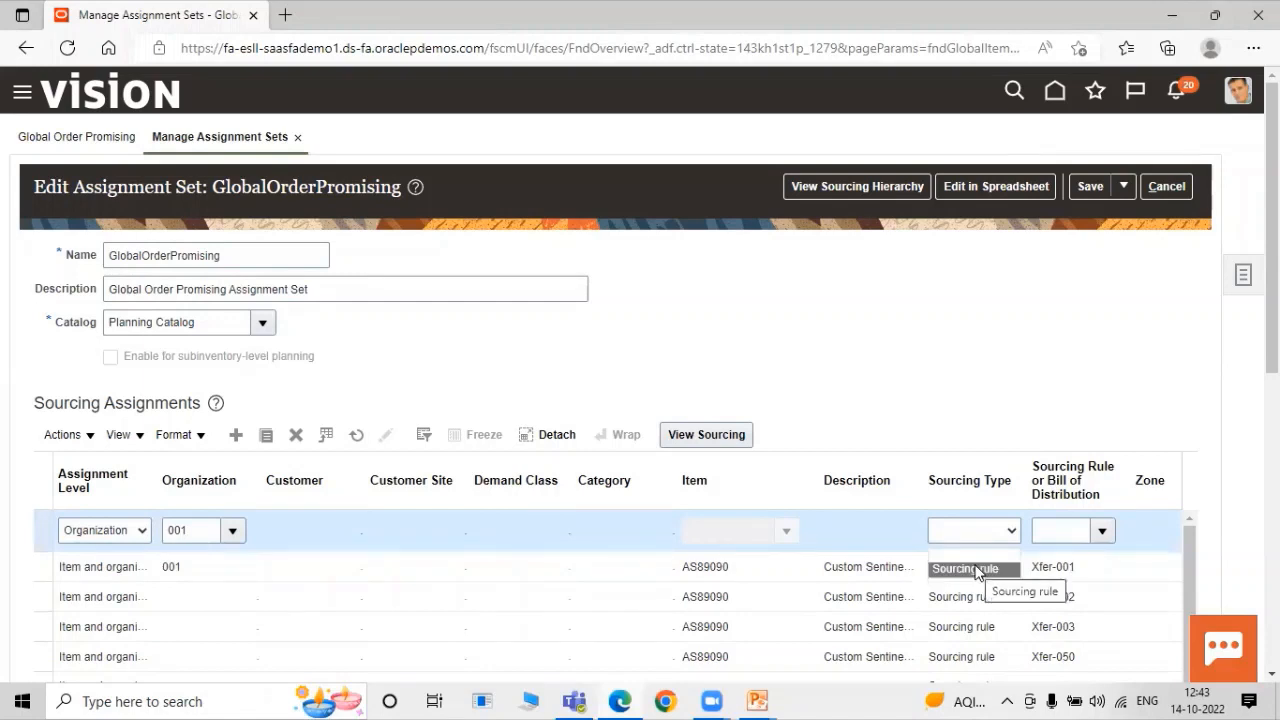
click(977, 569)
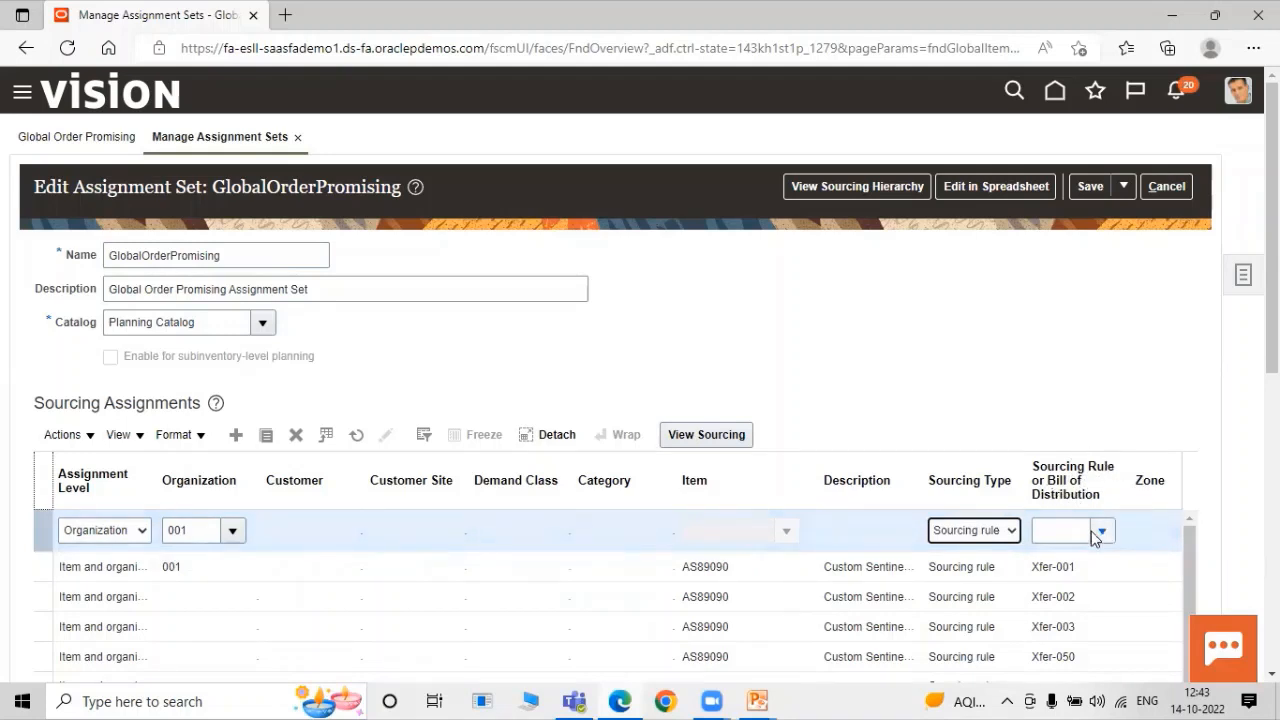
click(1093, 531)
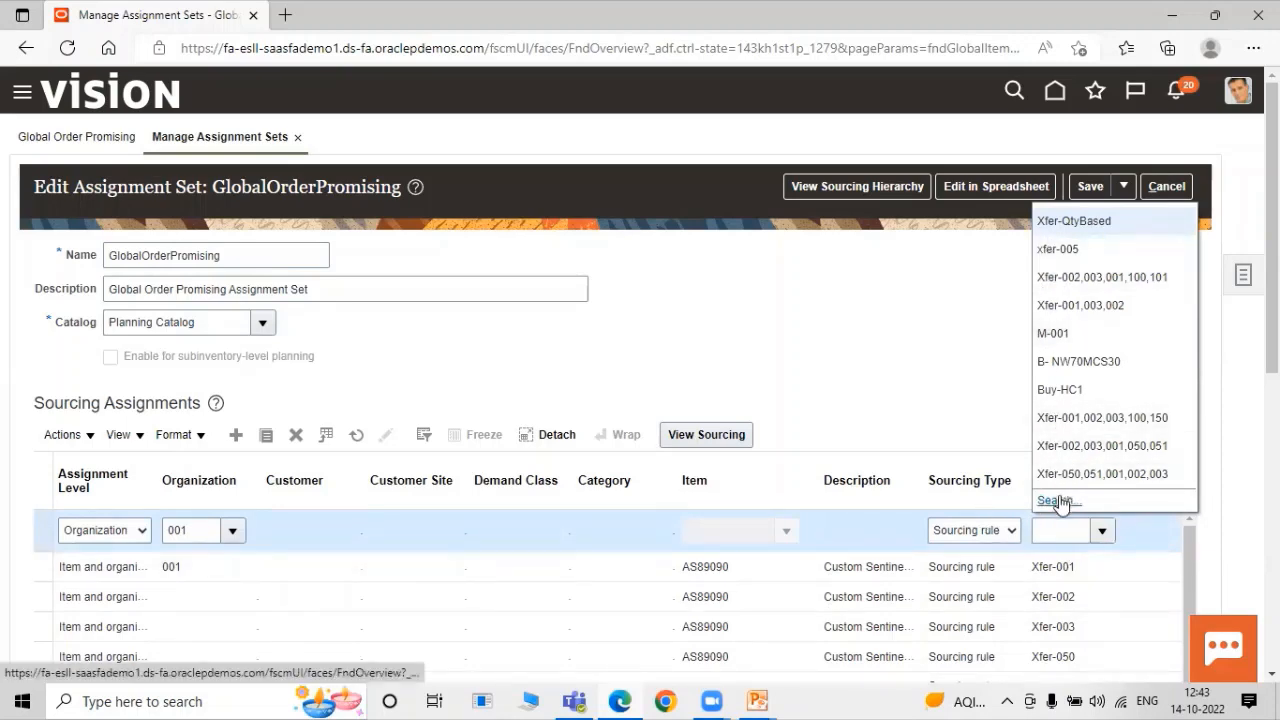
click(1057, 500)
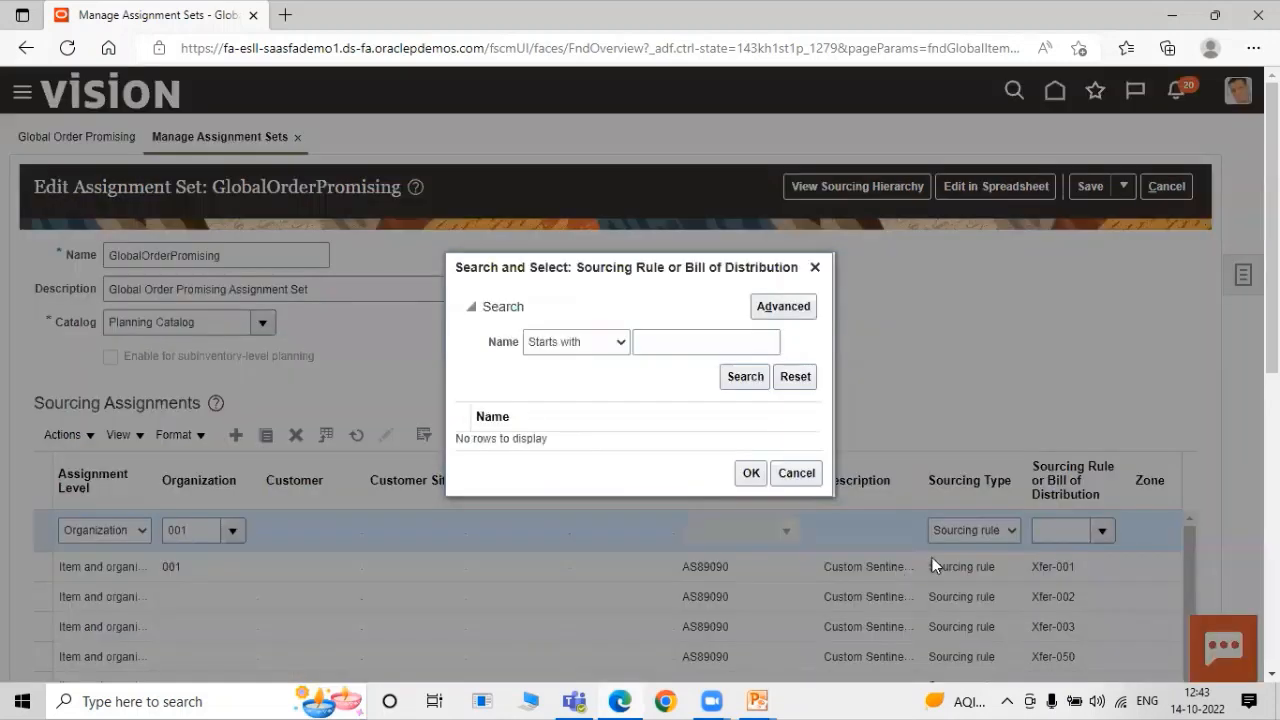
click(734, 343)
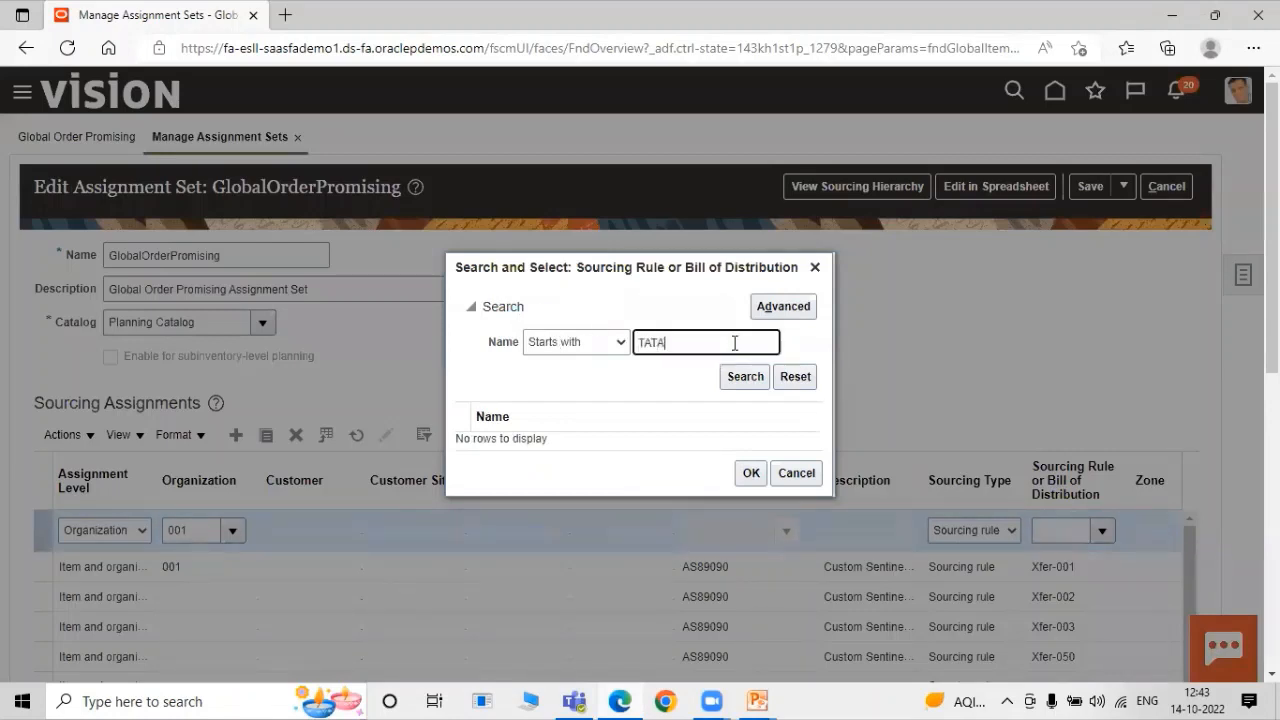
click(745, 376)
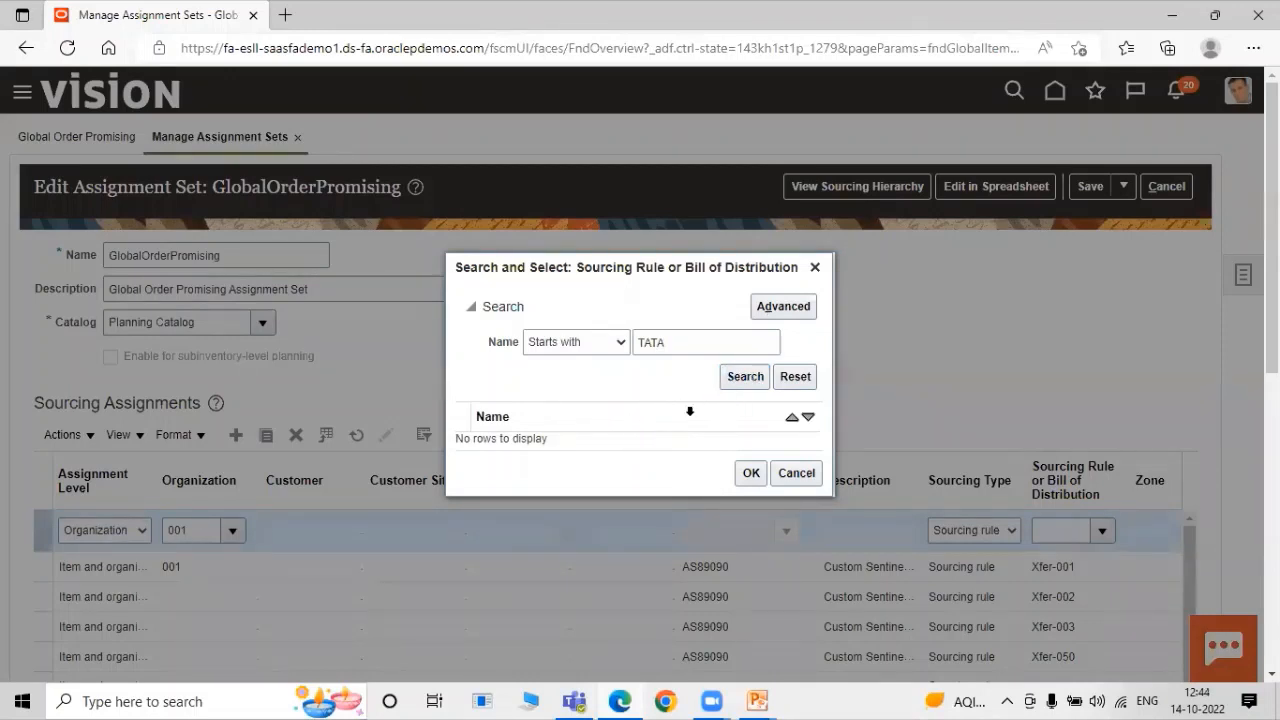
click(606, 443)
click(751, 481)
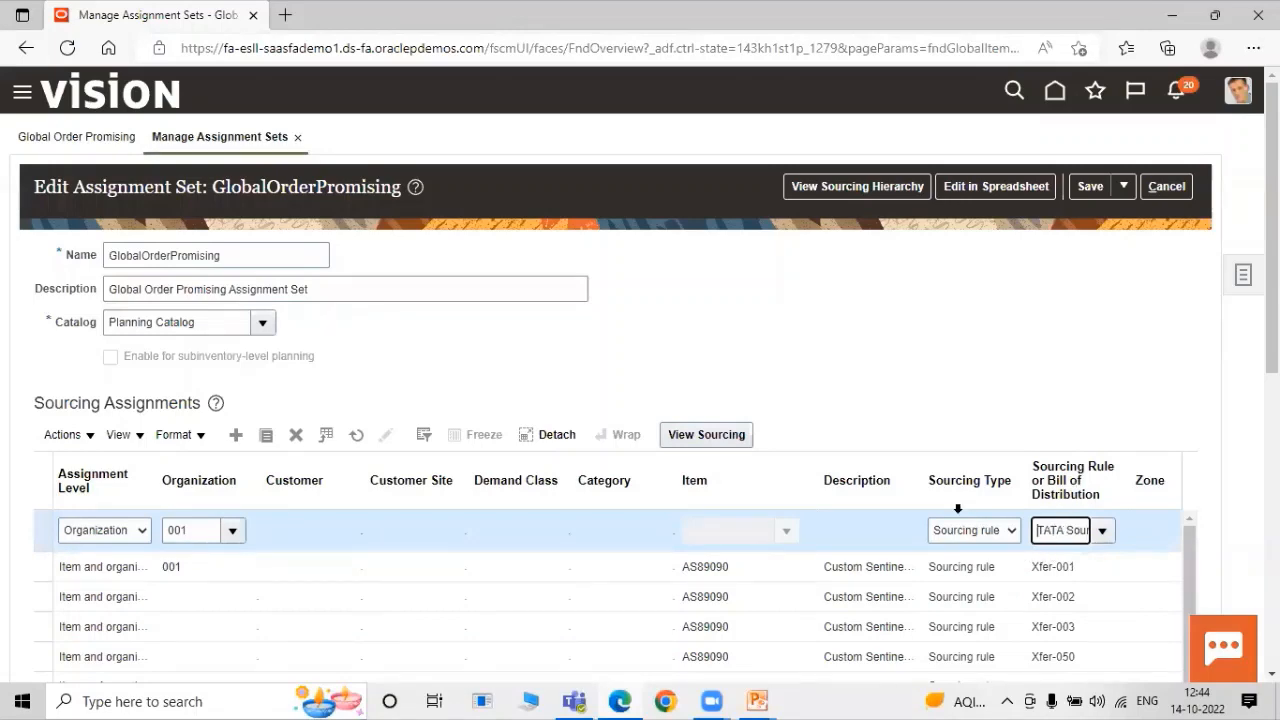
Save and close the GlobalOrderPromising assignment set, and save and close Manage Assignment Sets.
scroll(749, 363, down, 1)
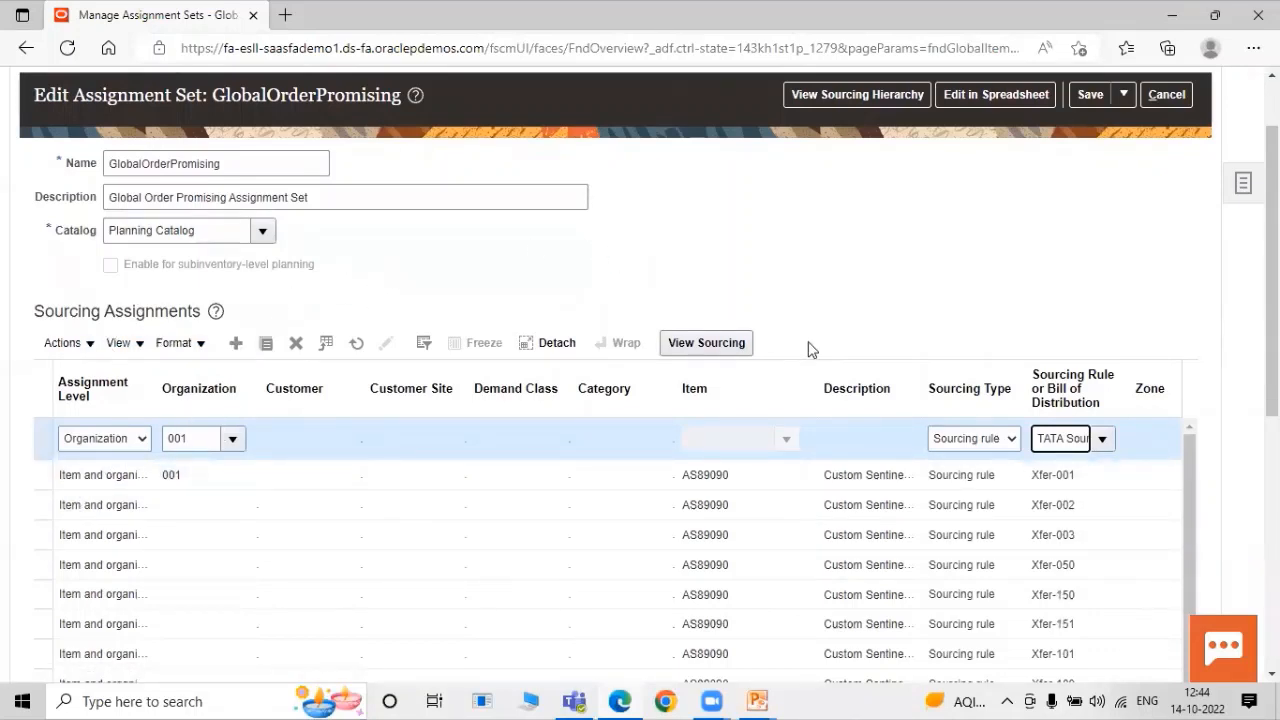
scroll(810, 349, up, 1)
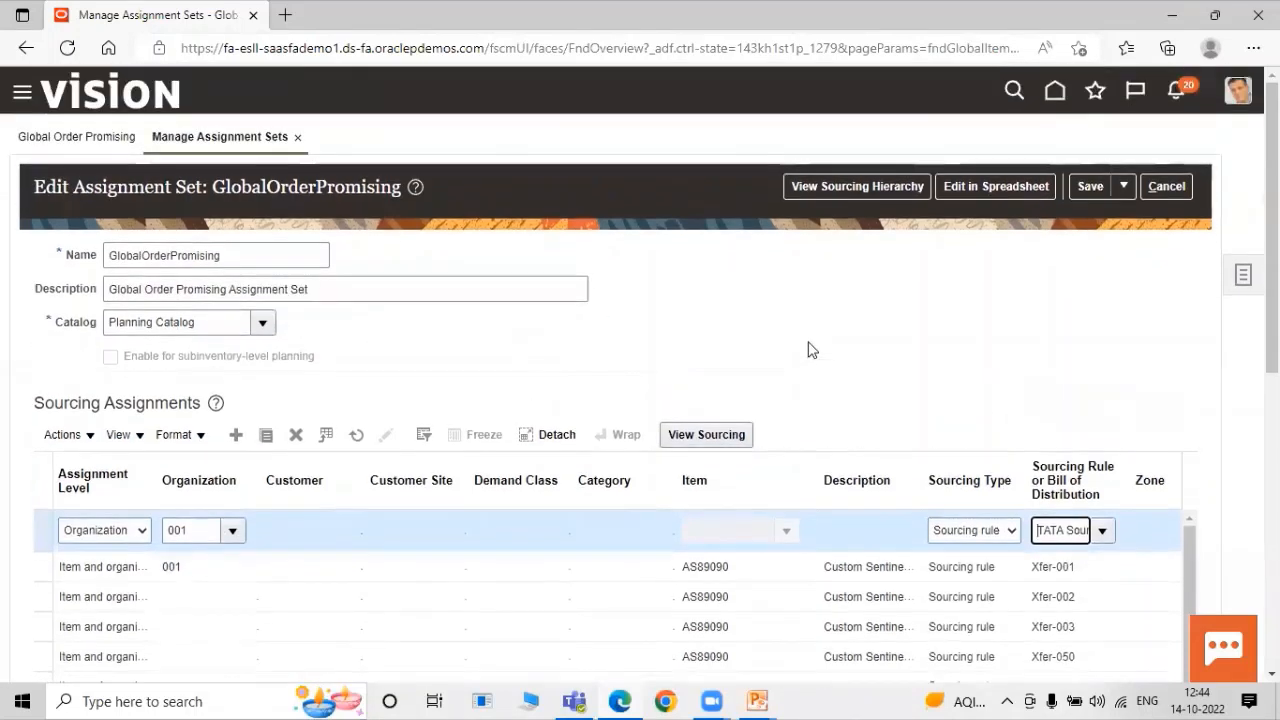
click(1115, 187)
click(1112, 218)
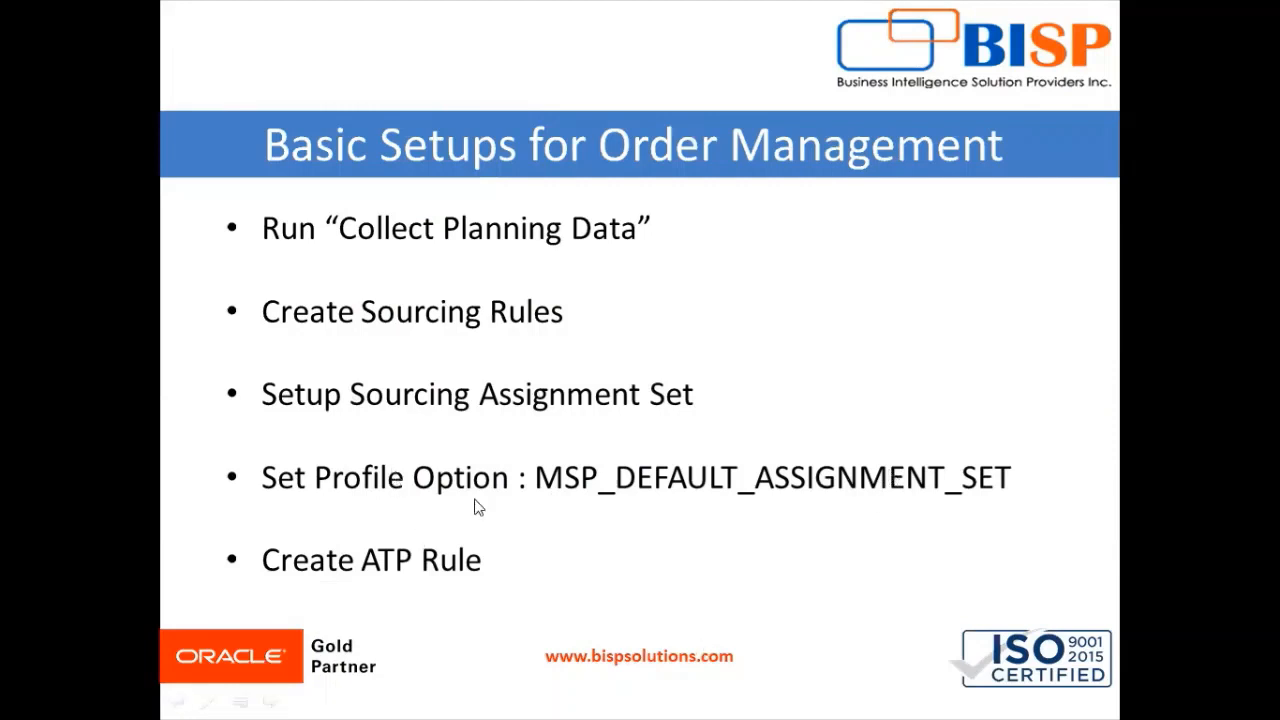
key(alt+Tab)
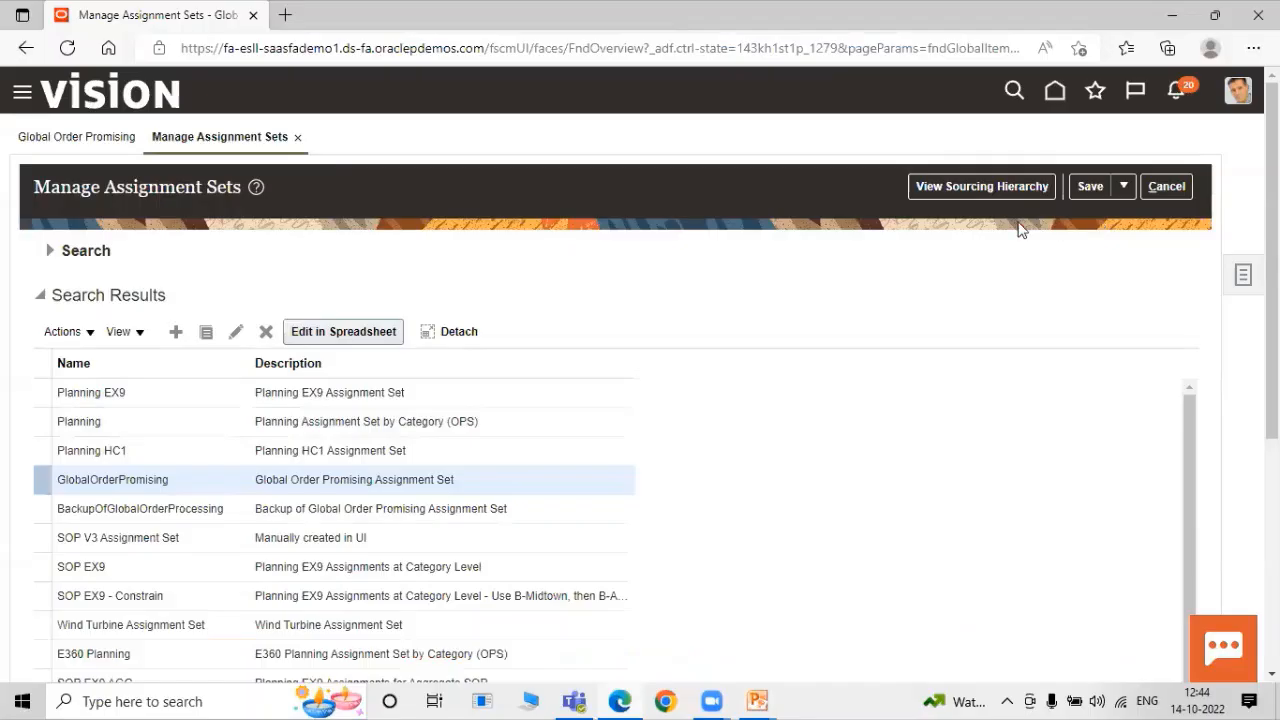
click(1106, 192)
click(1123, 190)
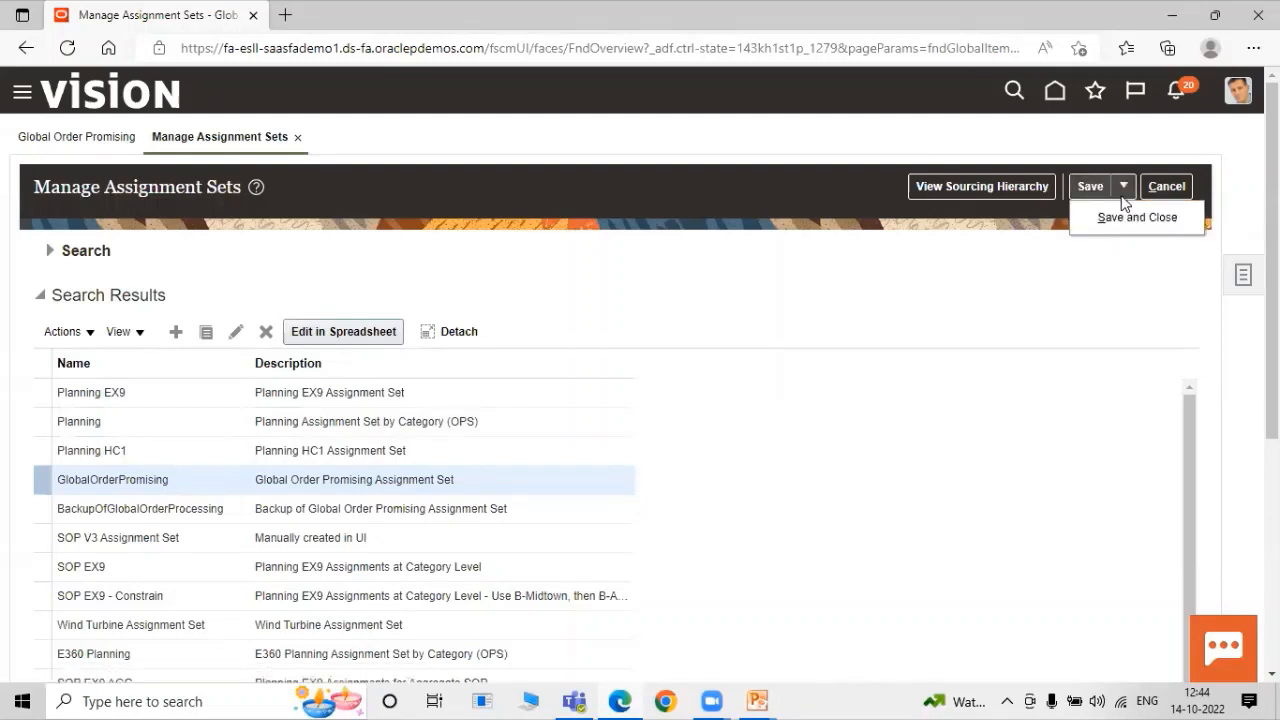
click(1119, 221)
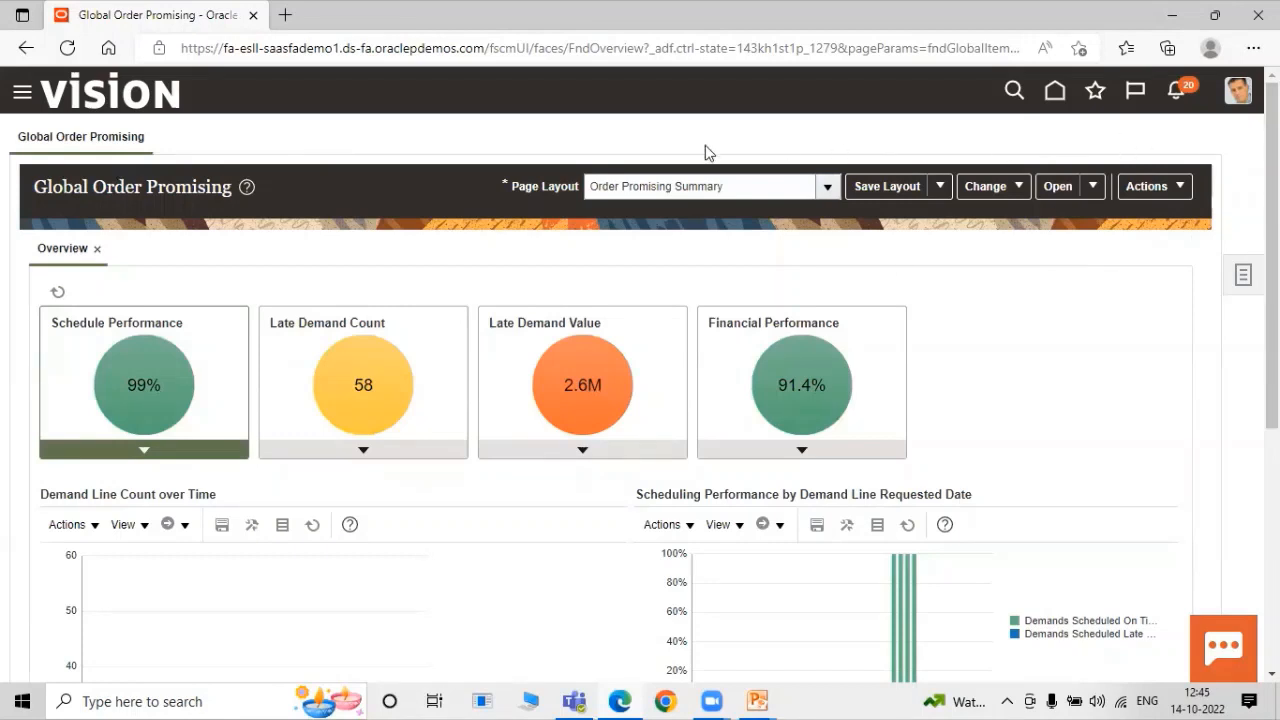
Go to Setup and Maintenance and open its Search page for setup tasks.
click(1230, 102)
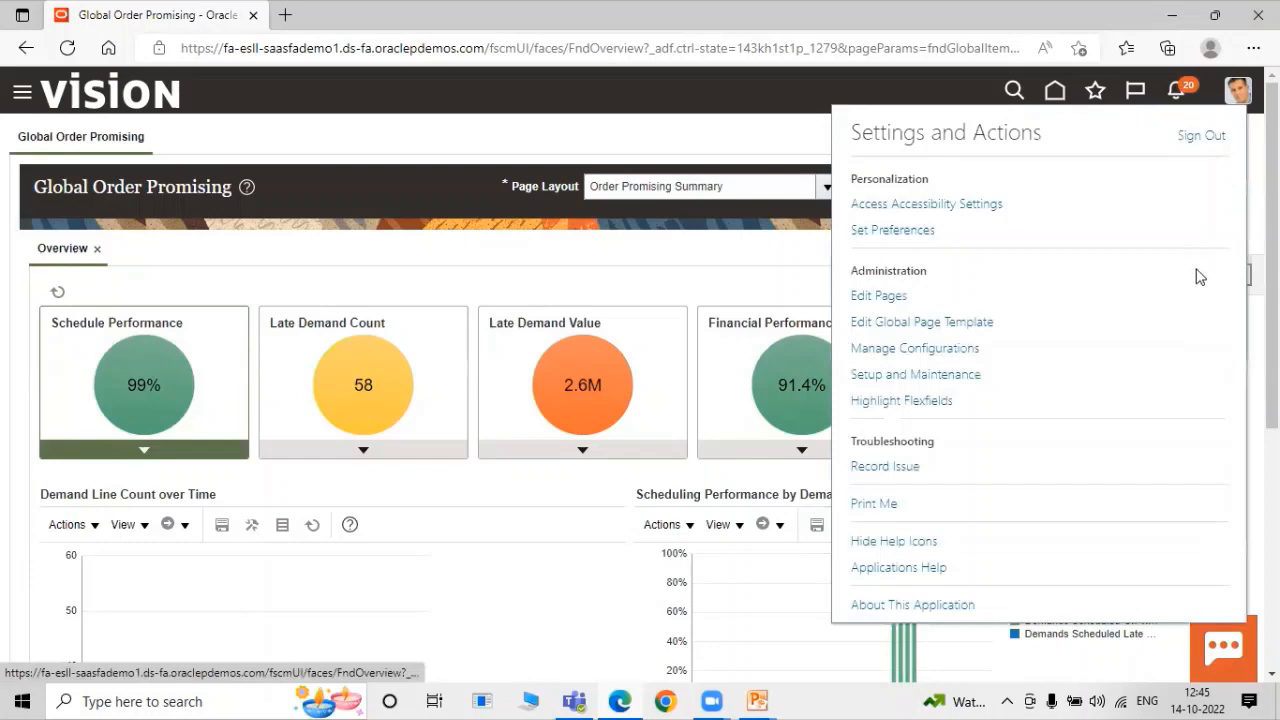
click(955, 373)
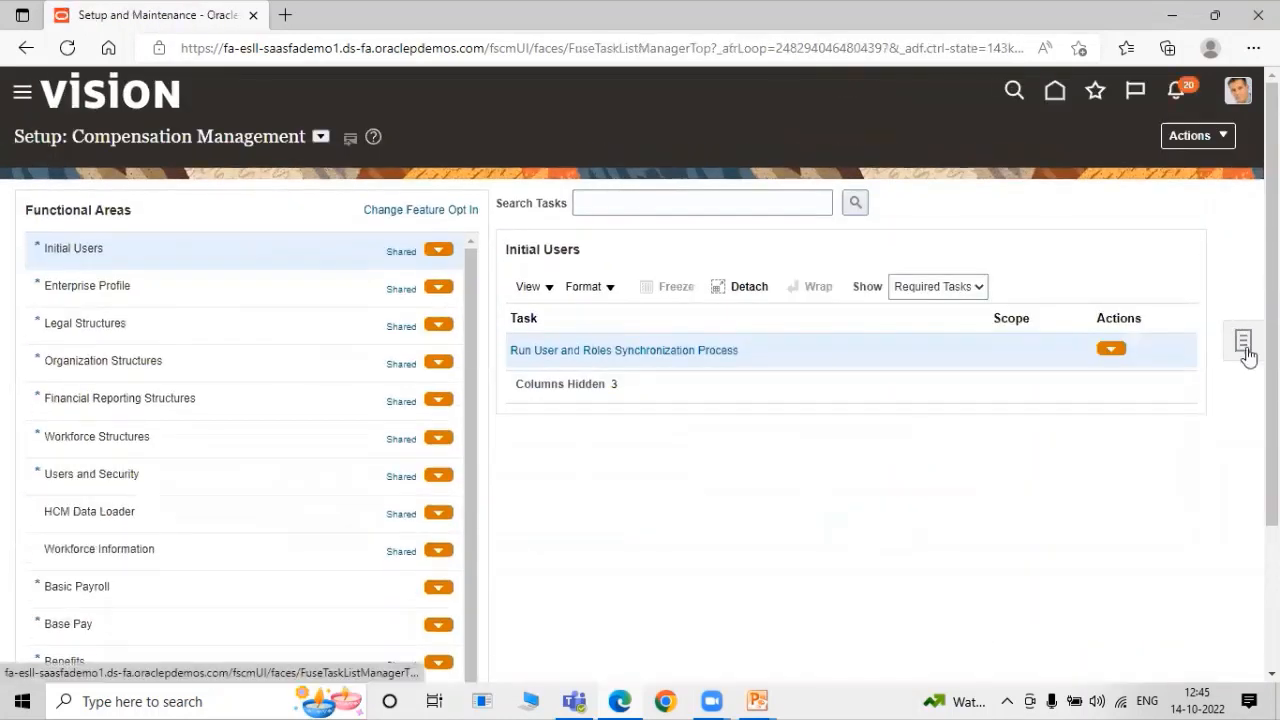
click(1243, 345)
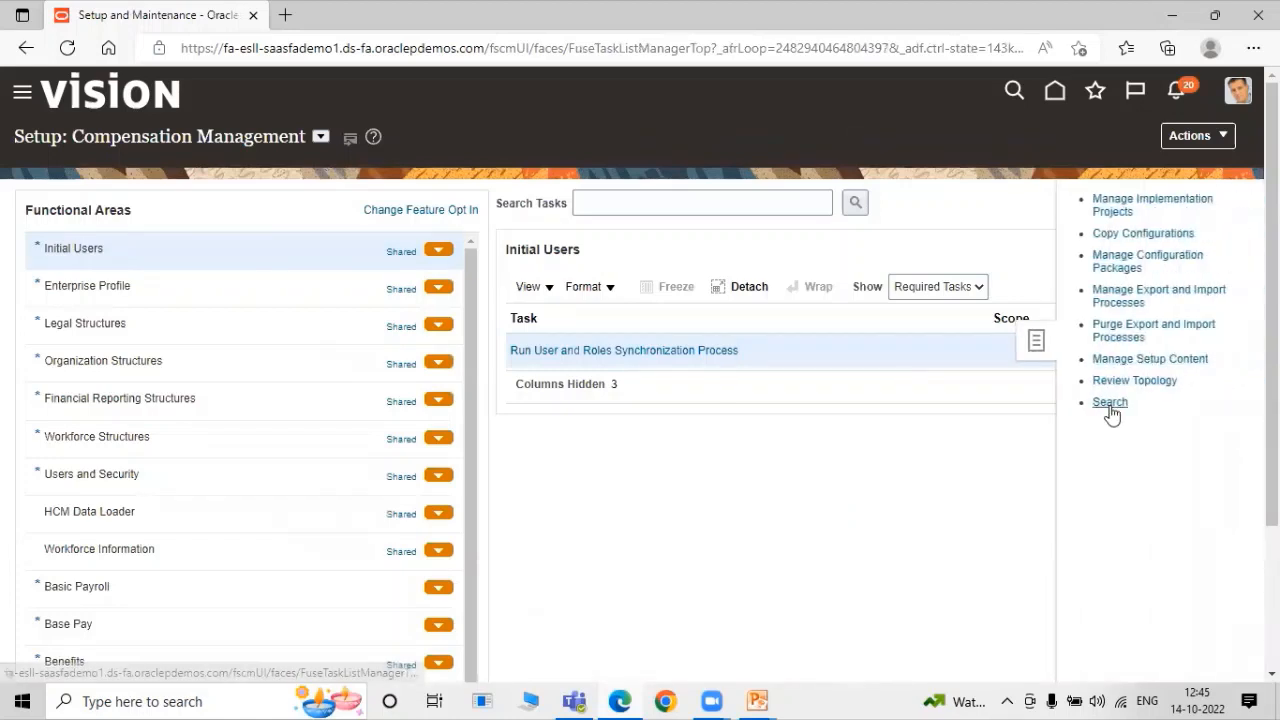
click(1109, 403)
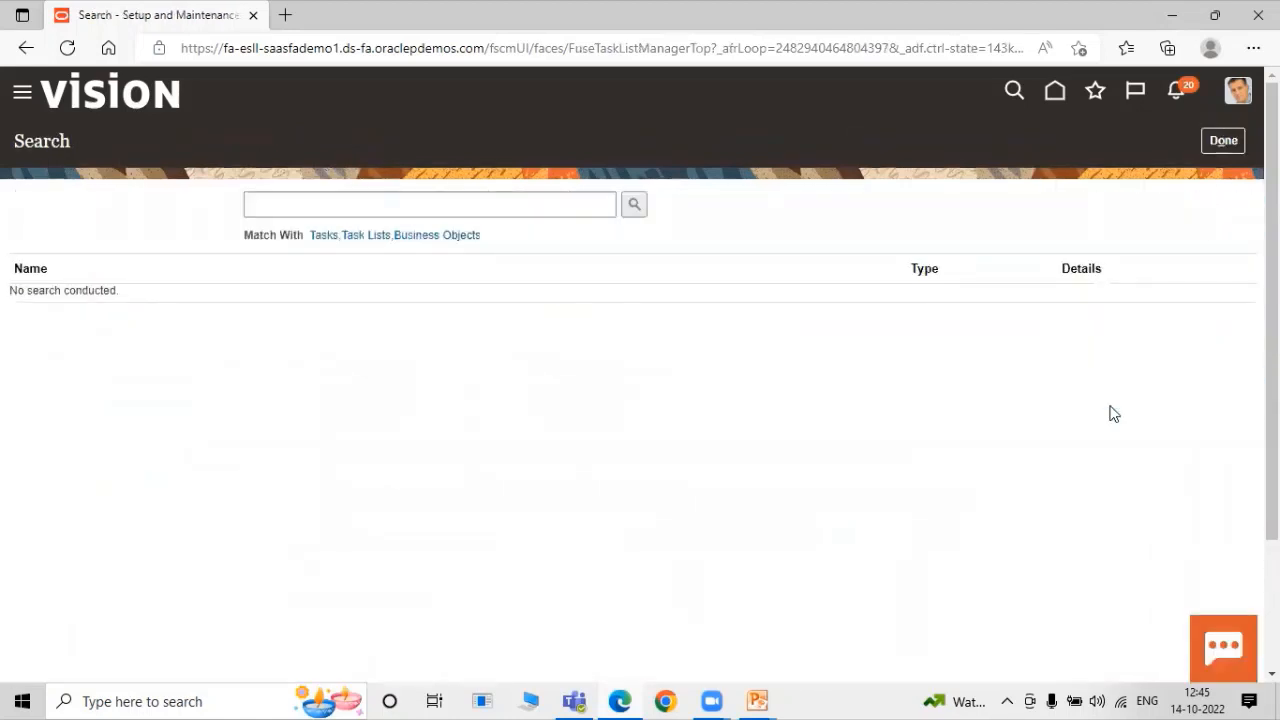
Search the setup tasks for Manage Administrator and open the Manage Administrator Profile Values task.
click(354, 205)
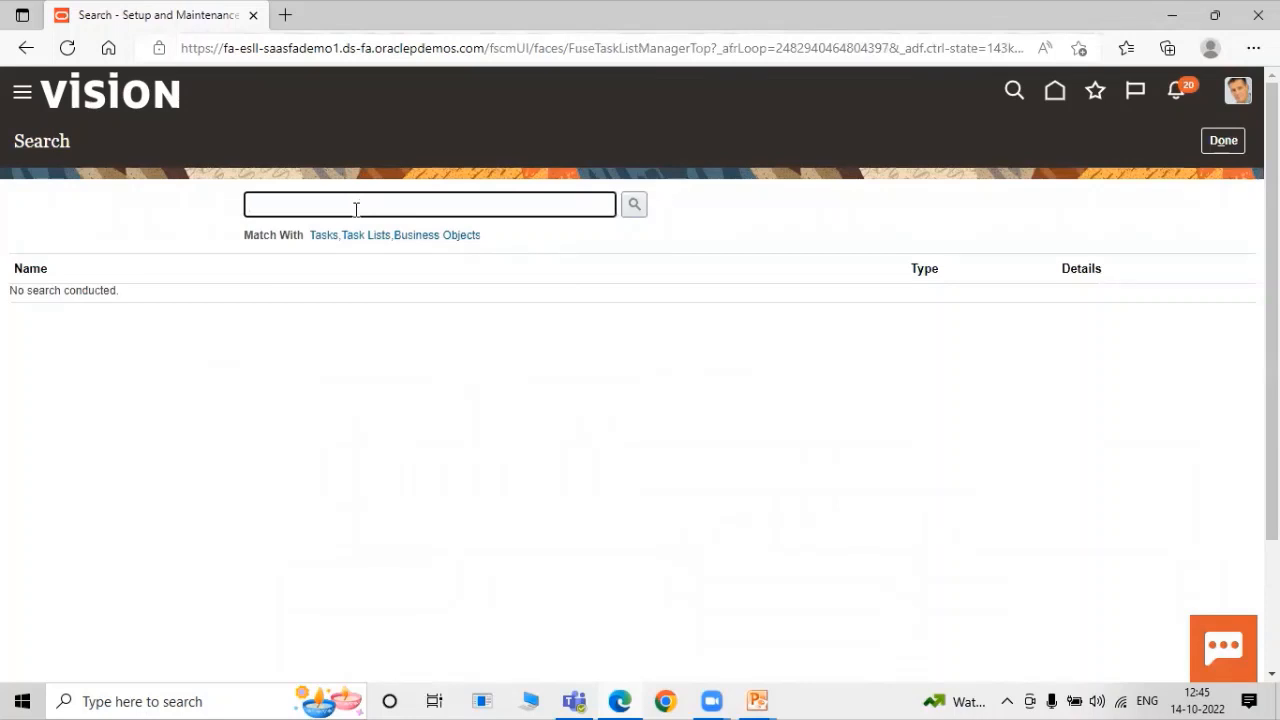
text(Manage Administrator)
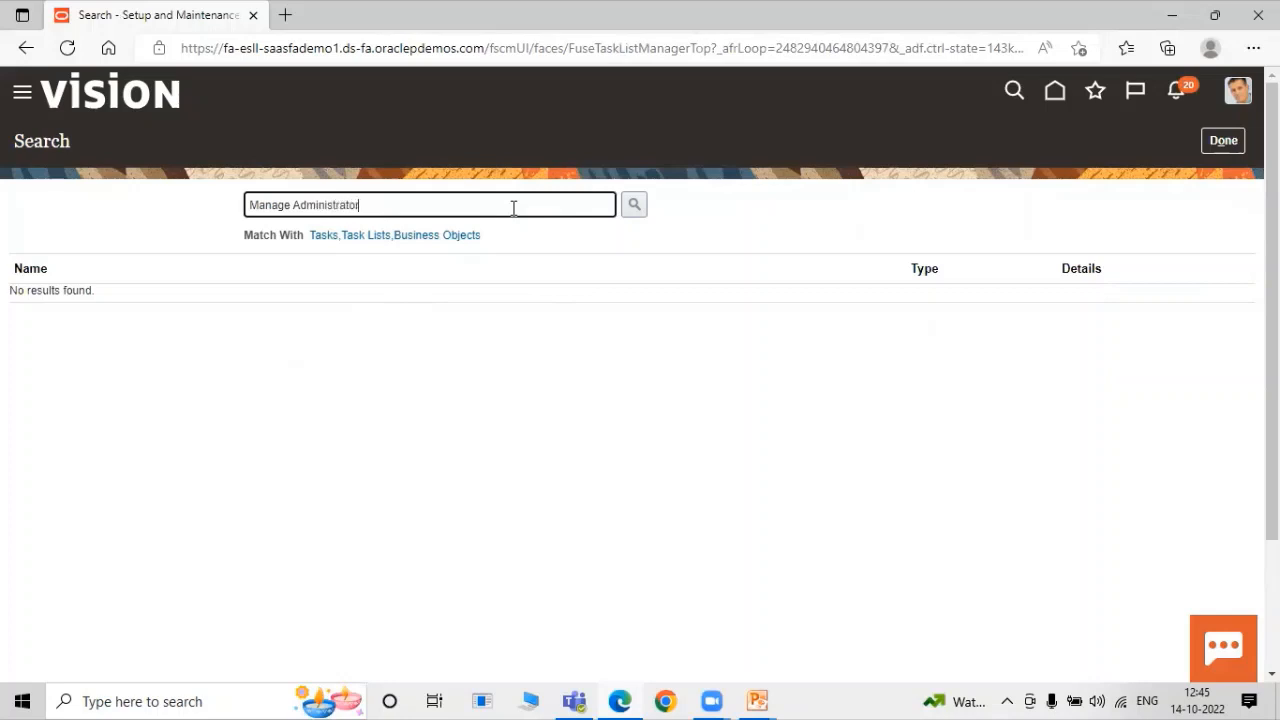
click(640, 203)
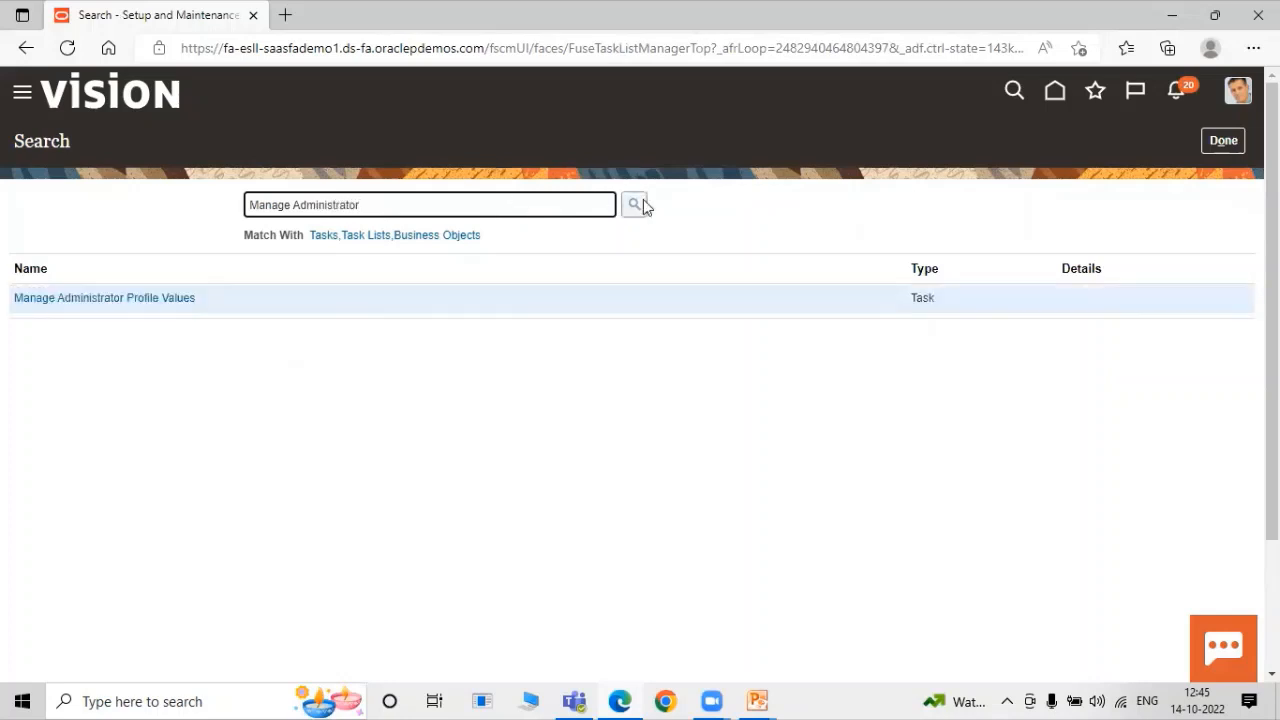
click(101, 299)
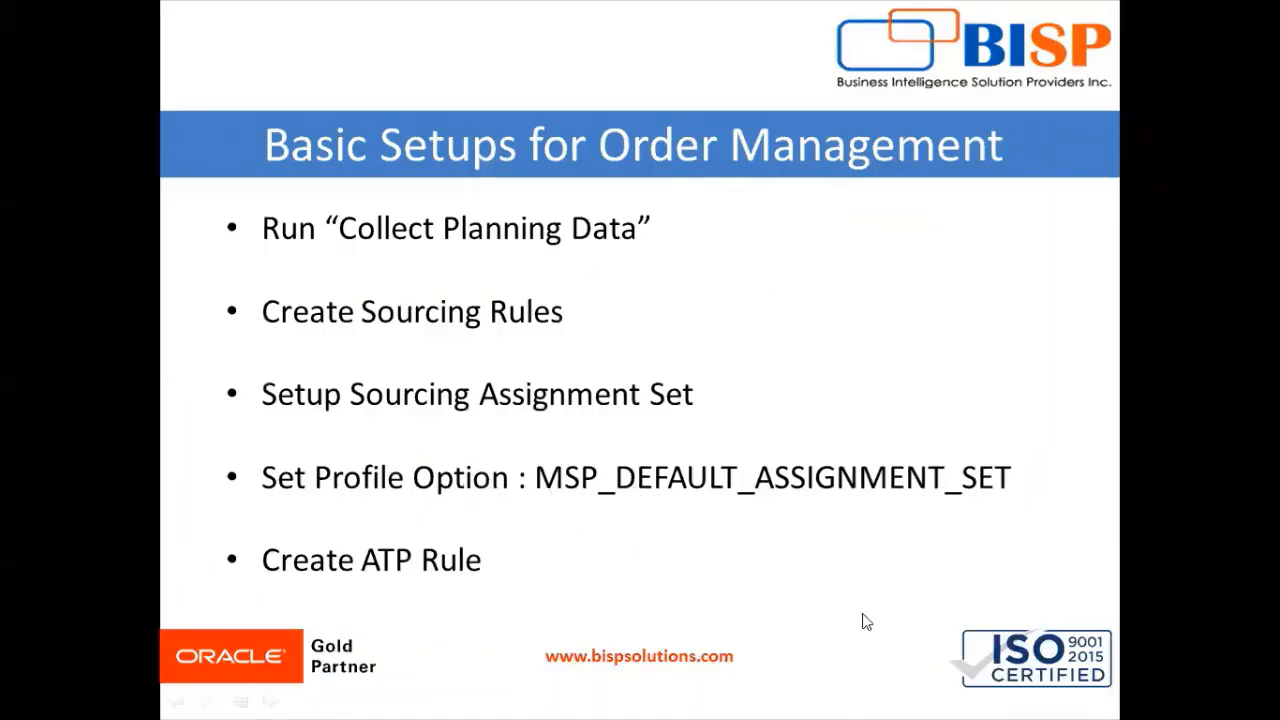
Search the profile options by the code MSP_DEFAULT_ASSIGNMENT_SET.
key(alt+Tab)
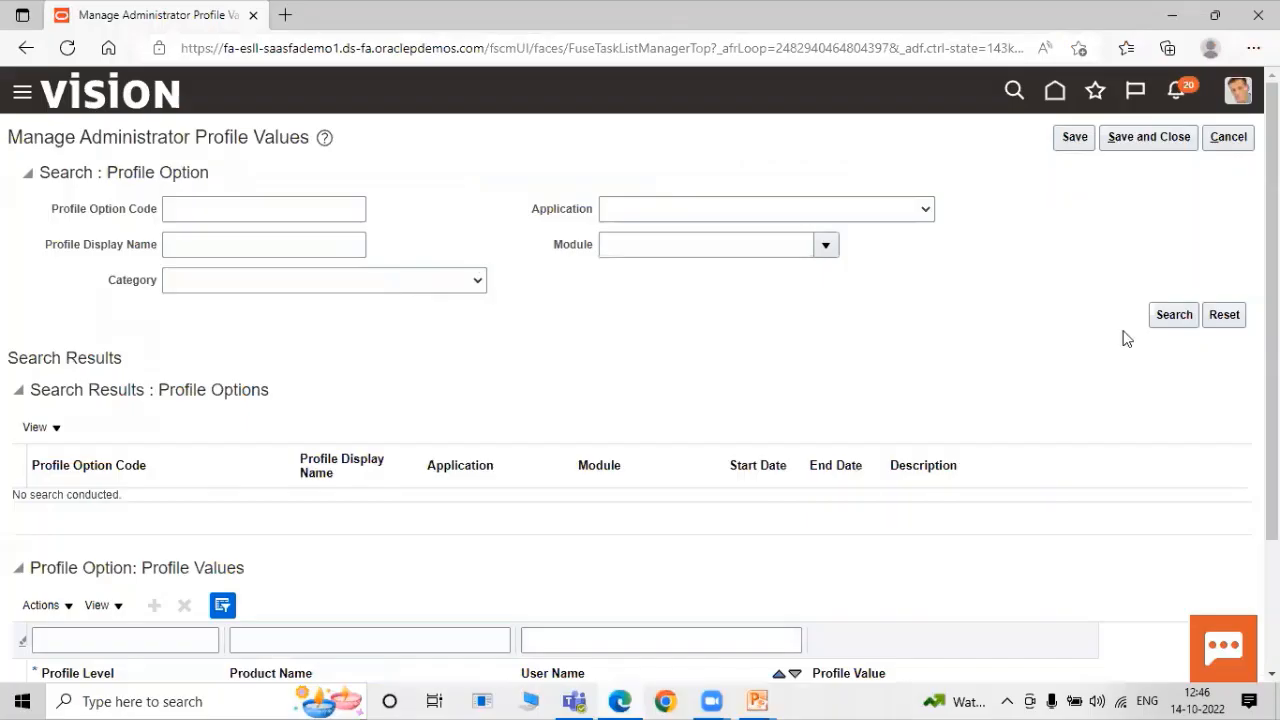
click(287, 211)
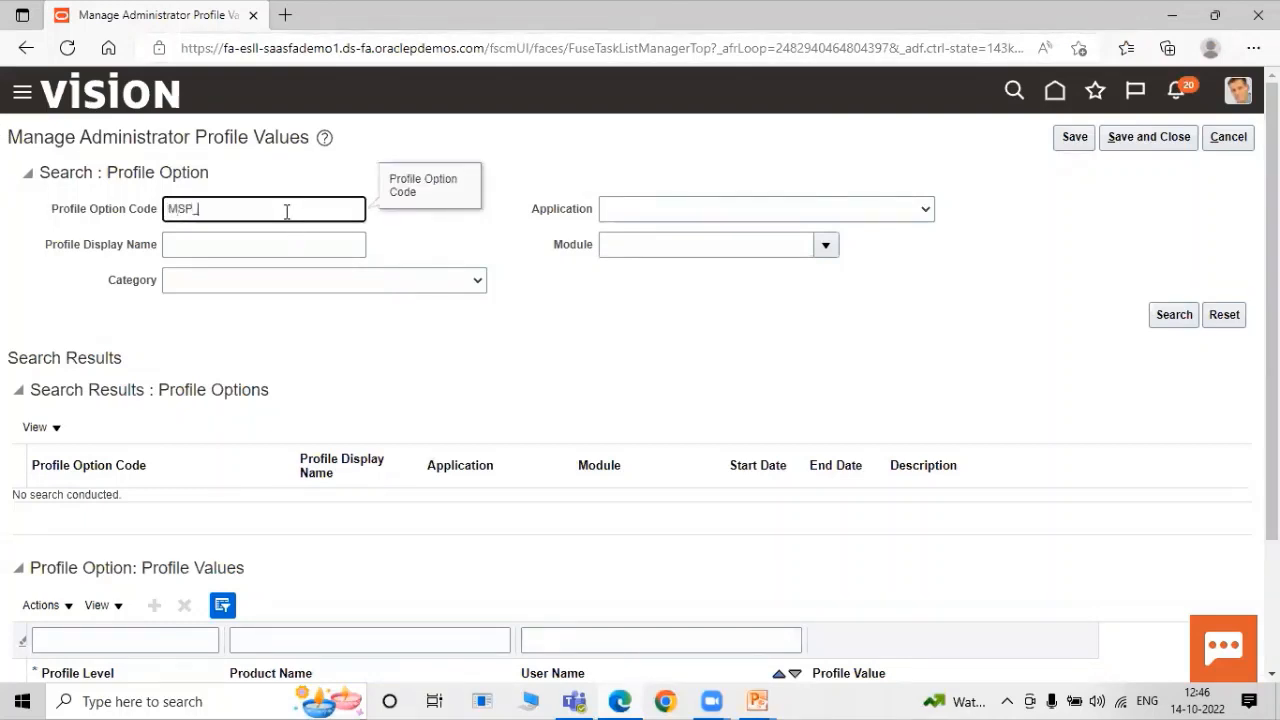
key(alt+Tab)
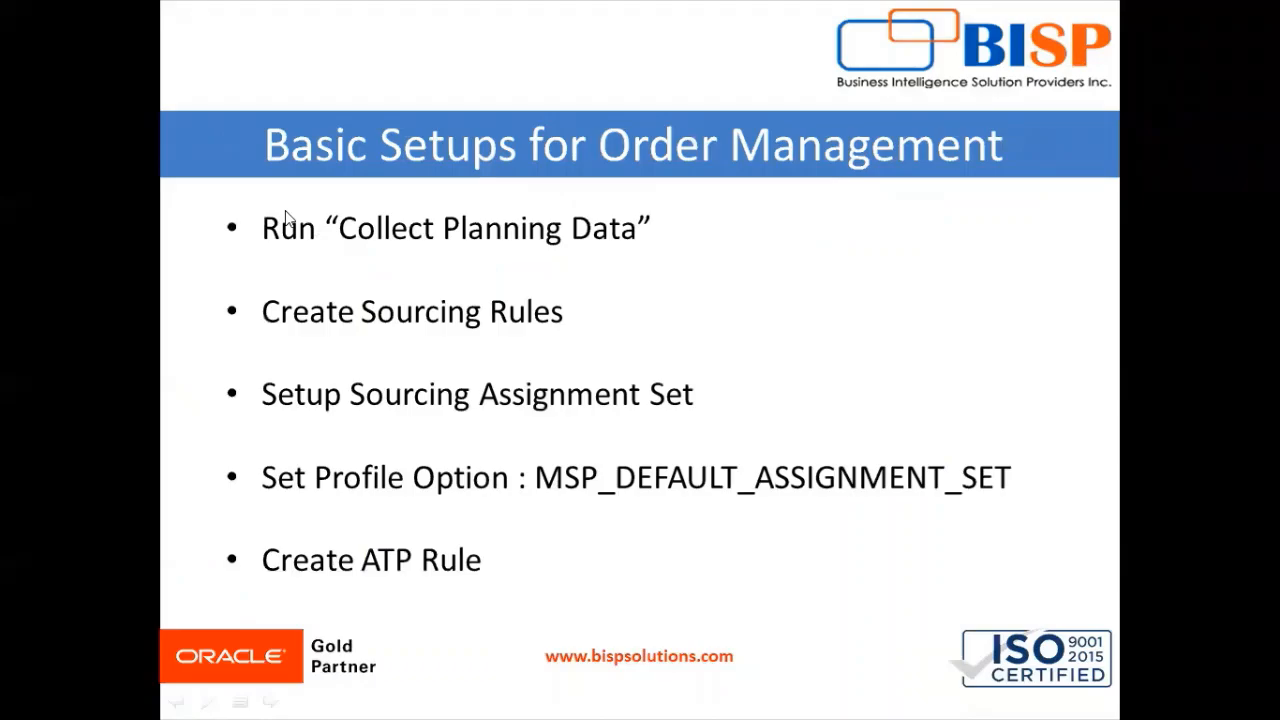
key(alt+Tab)
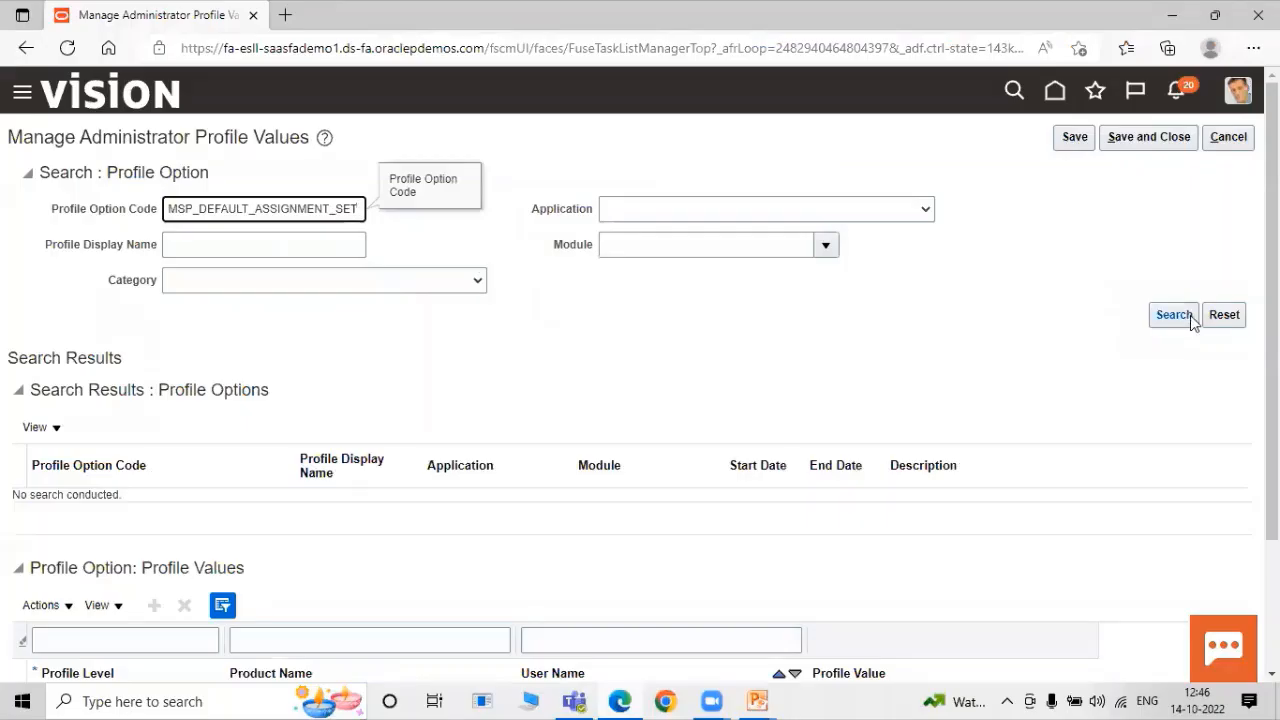
click(1176, 316)
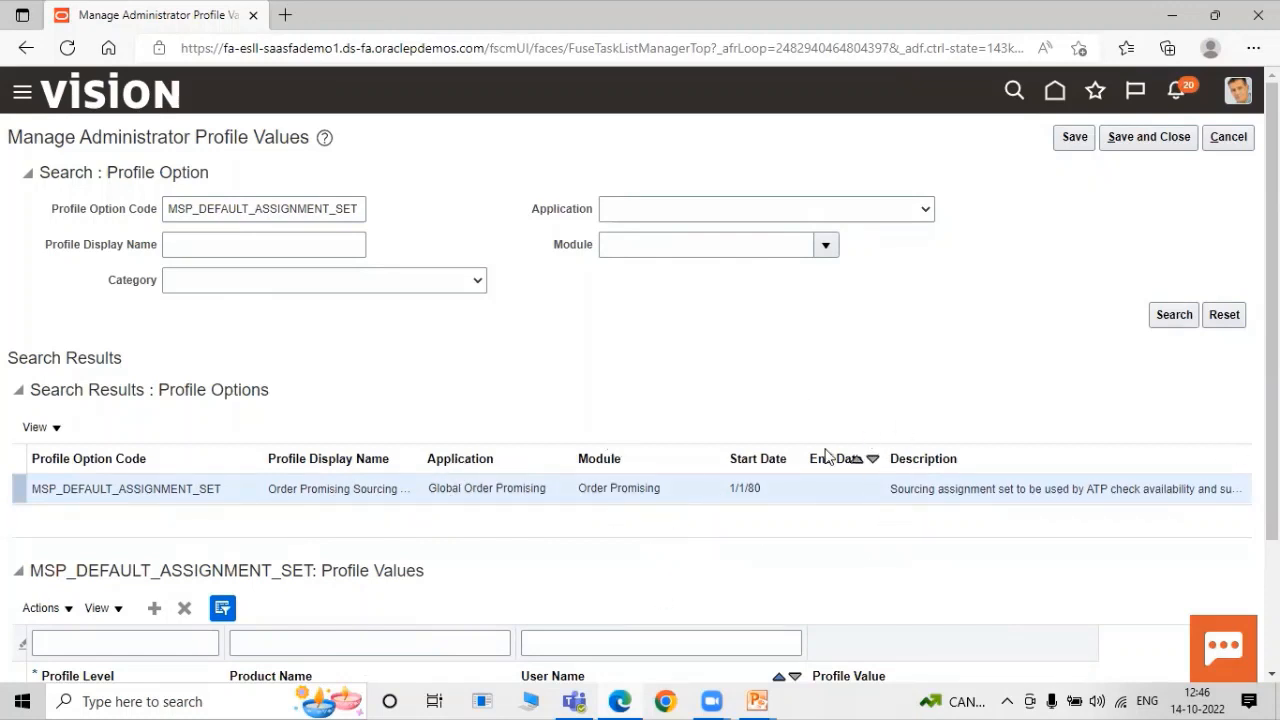
Check the option's site-level profile value, save and close the profile values, and leave the task search.
scroll(826, 456, down, 2)
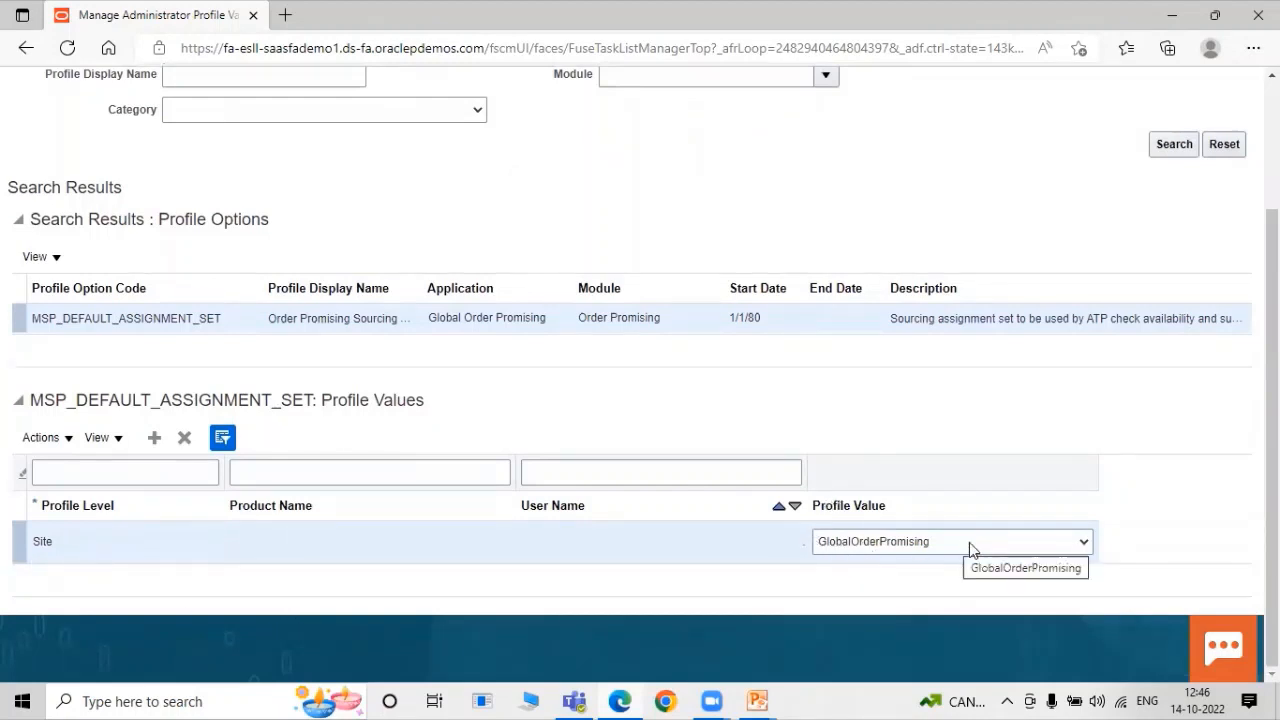
scroll(1035, 233, up, 2)
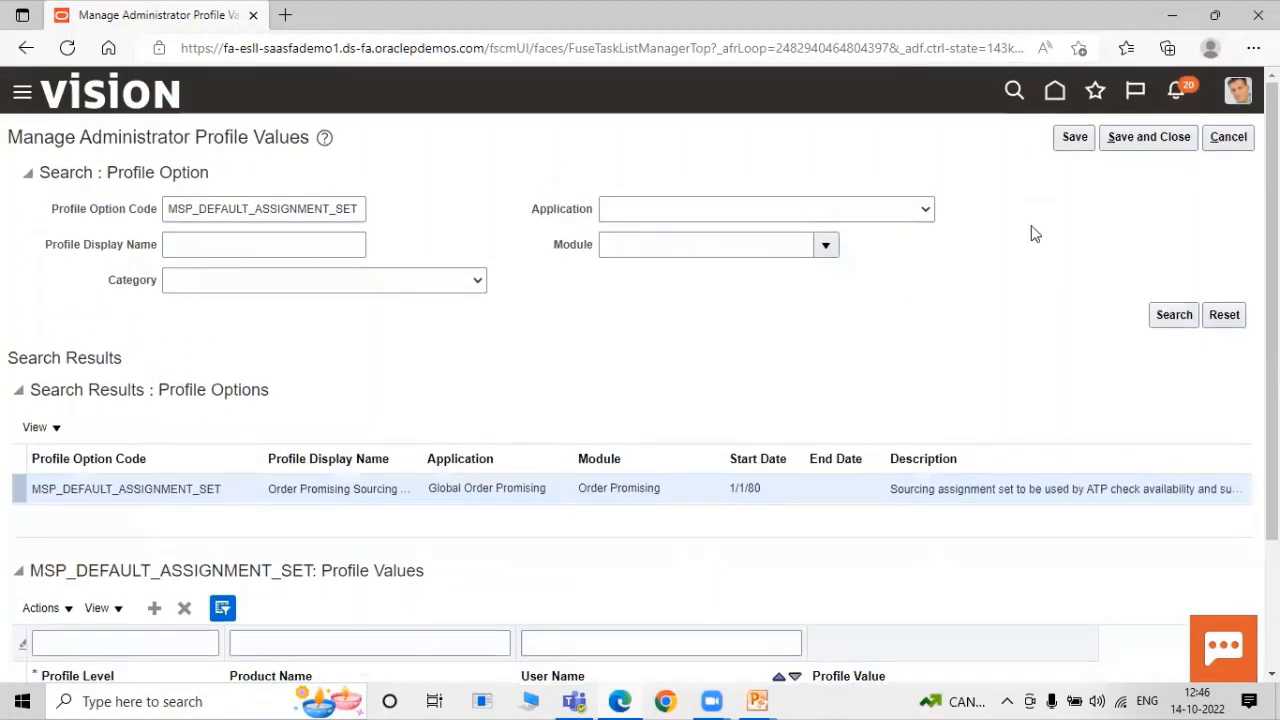
click(1150, 146)
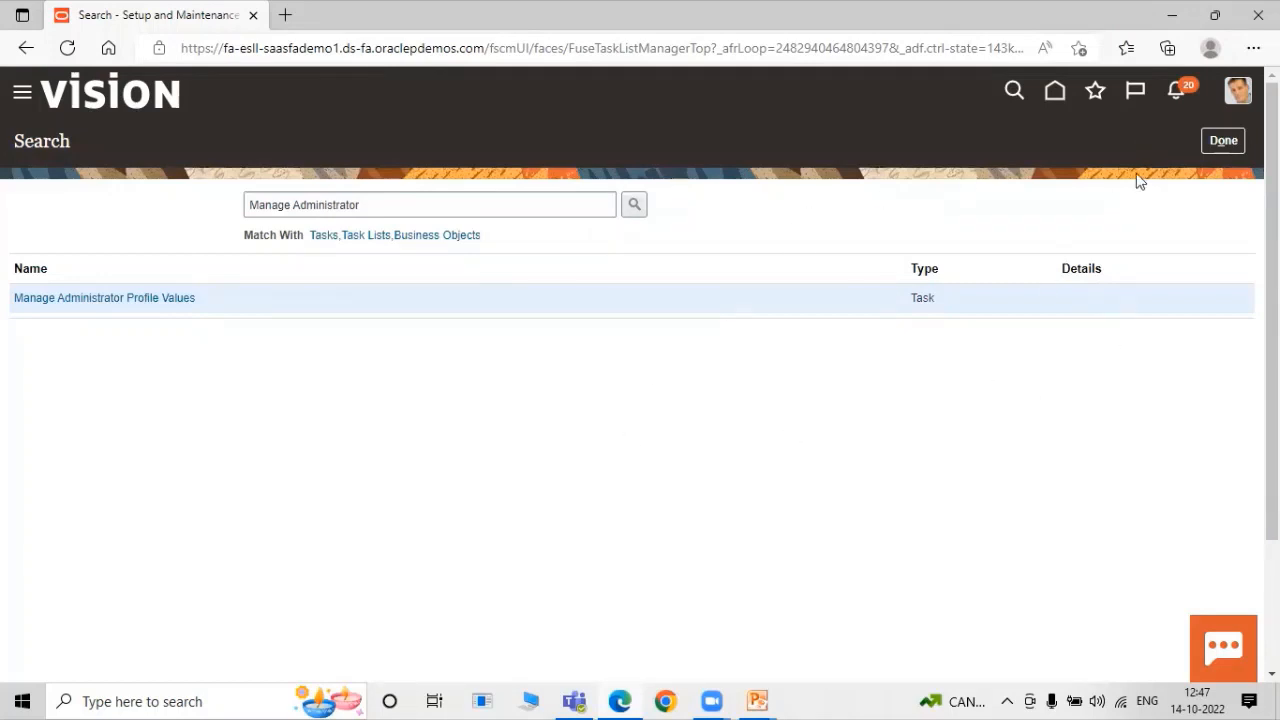
click(1221, 141)
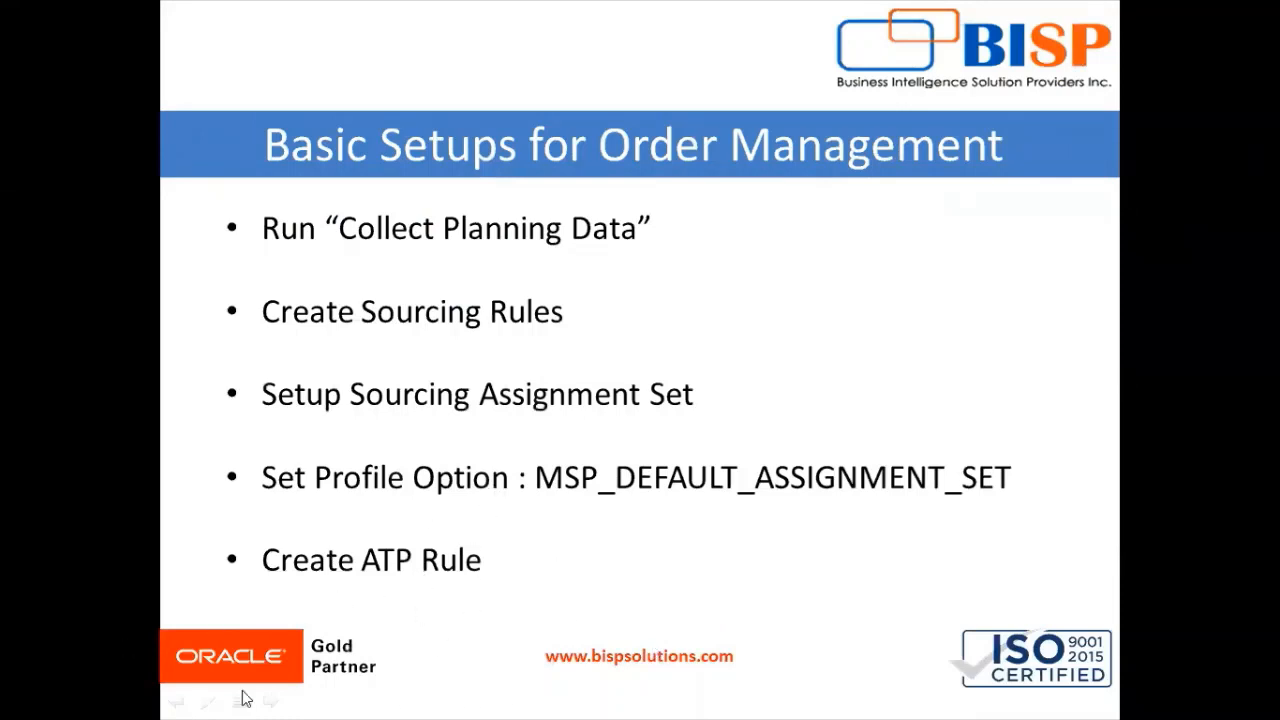
Open the Global Order Promising work area under Order Management.
key(alt+Tab)
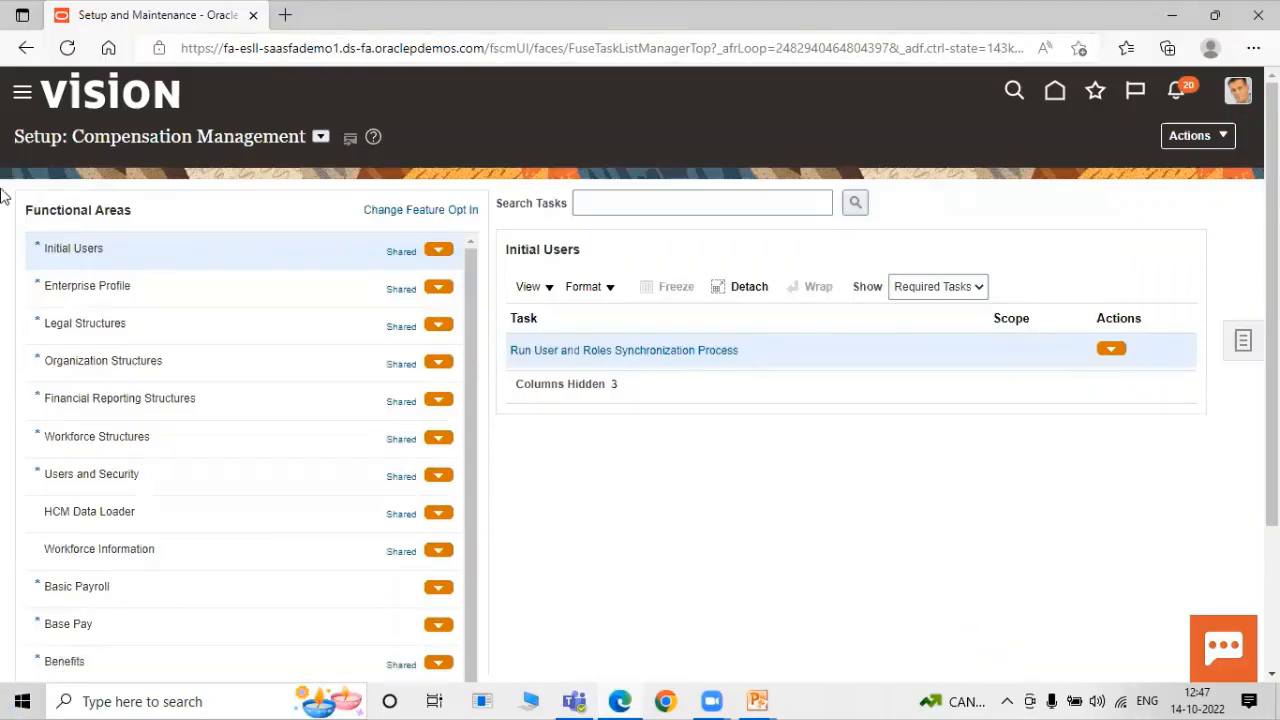
click(20, 97)
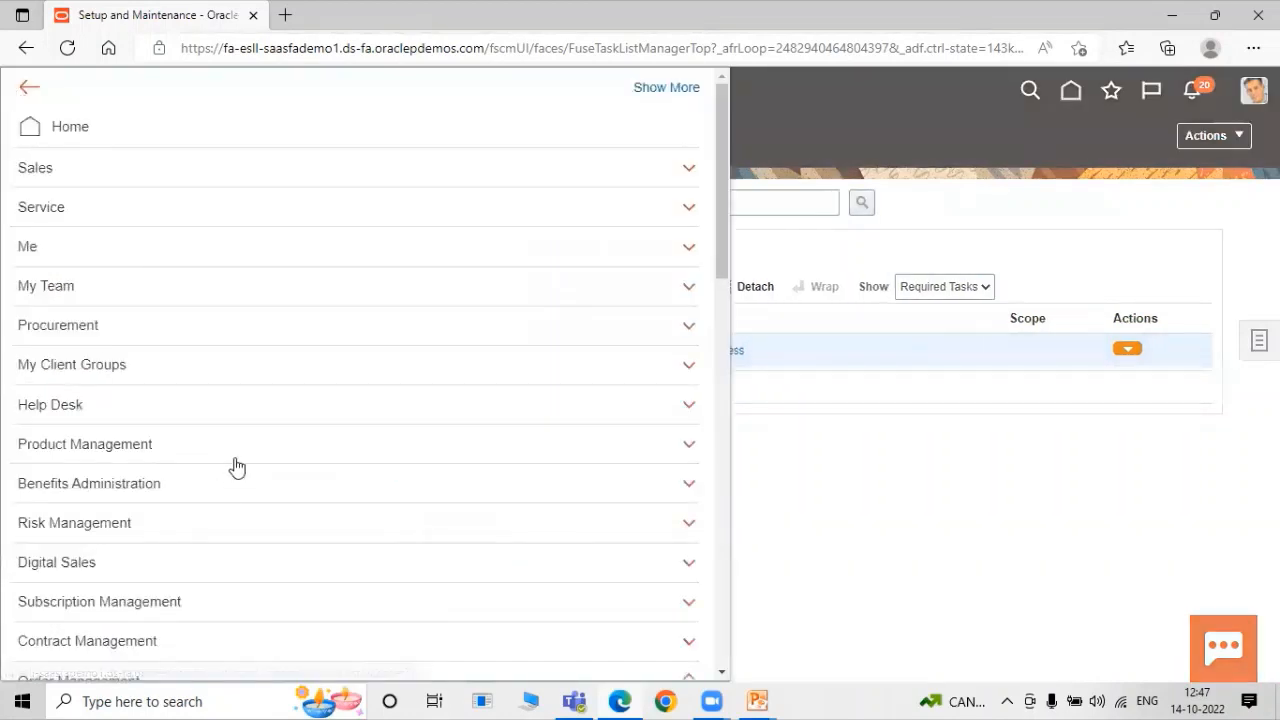
scroll(234, 466, down, 5)
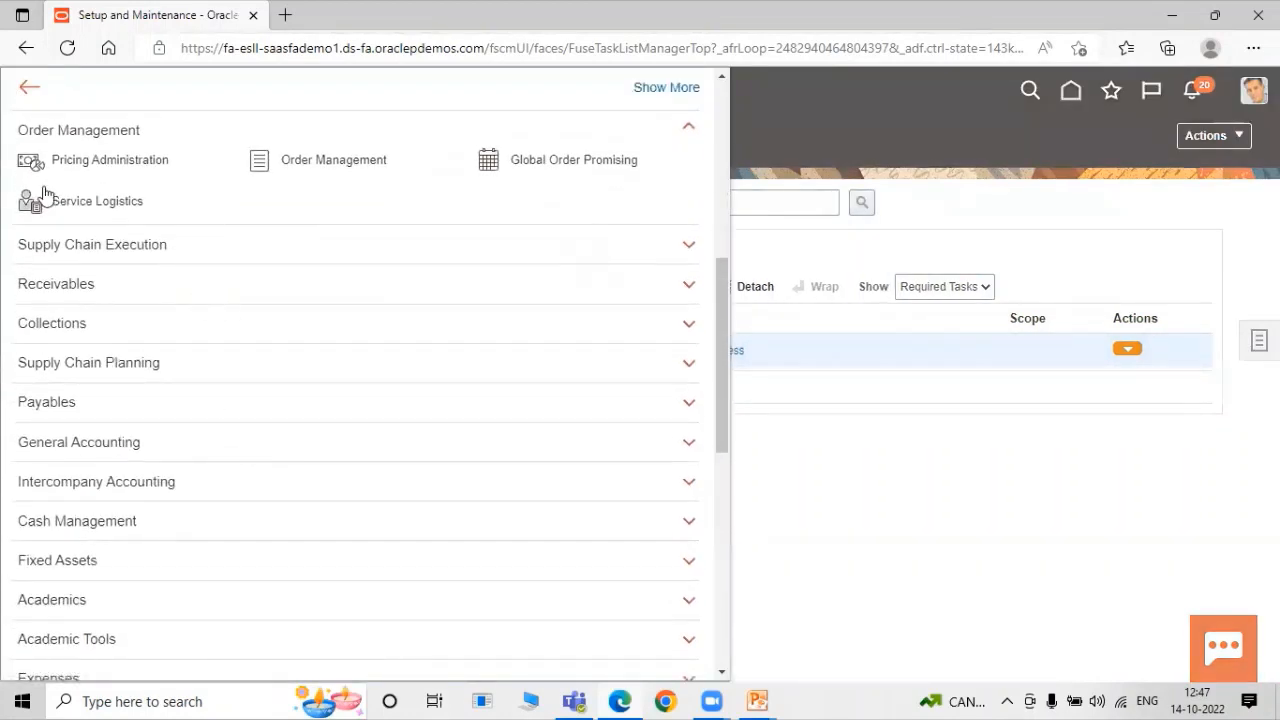
scroll(128, 257, up, 1)
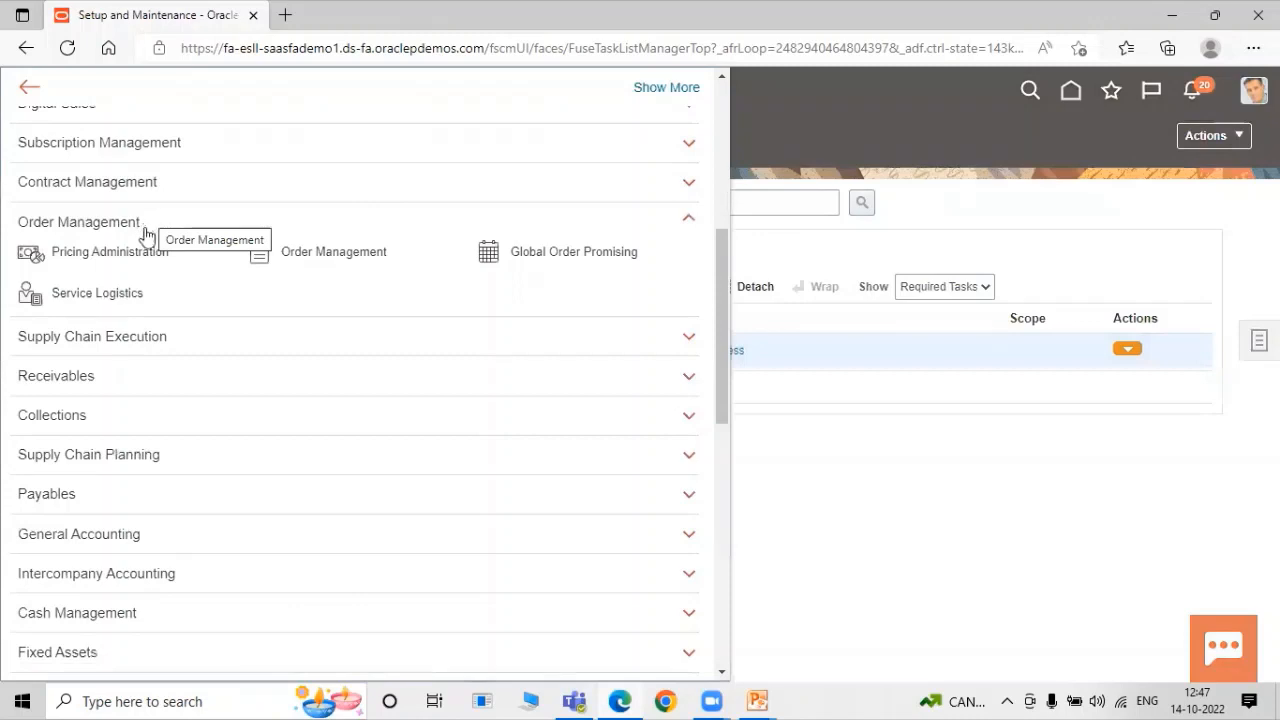
click(527, 252)
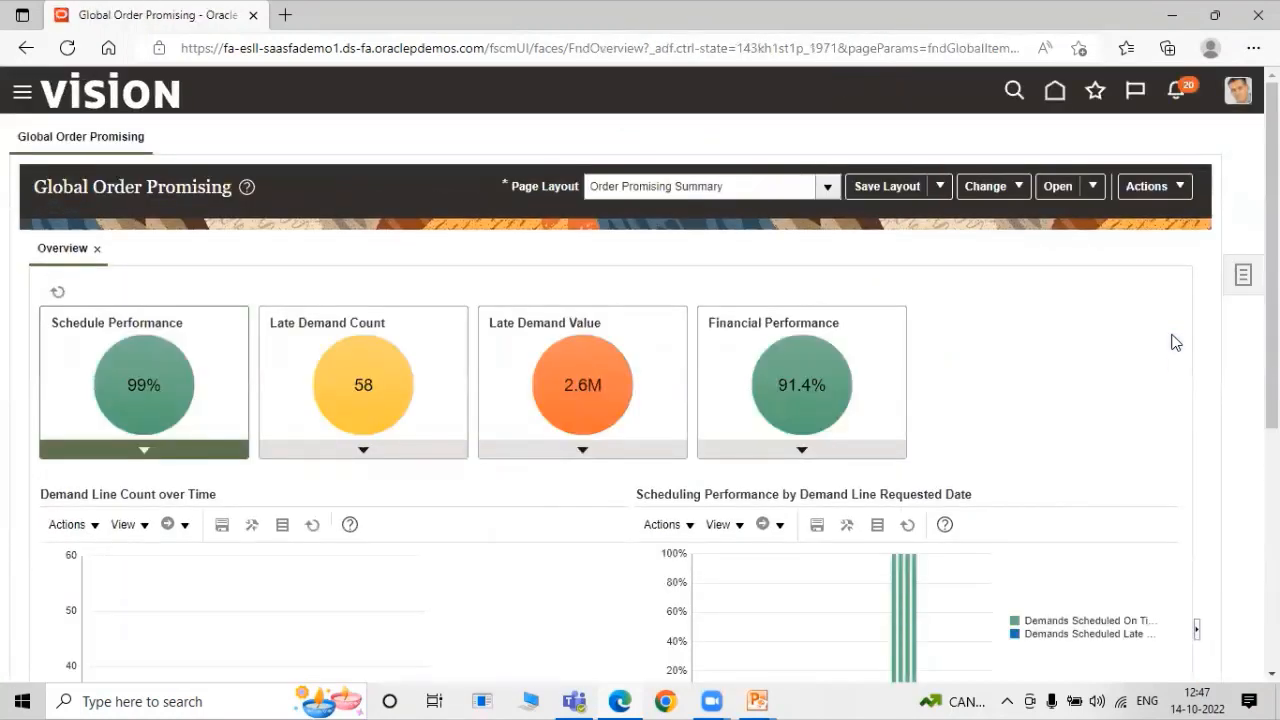
Open Manage ATP Rules and create a new ATP rule named TATA ATP Rule.
click(1243, 274)
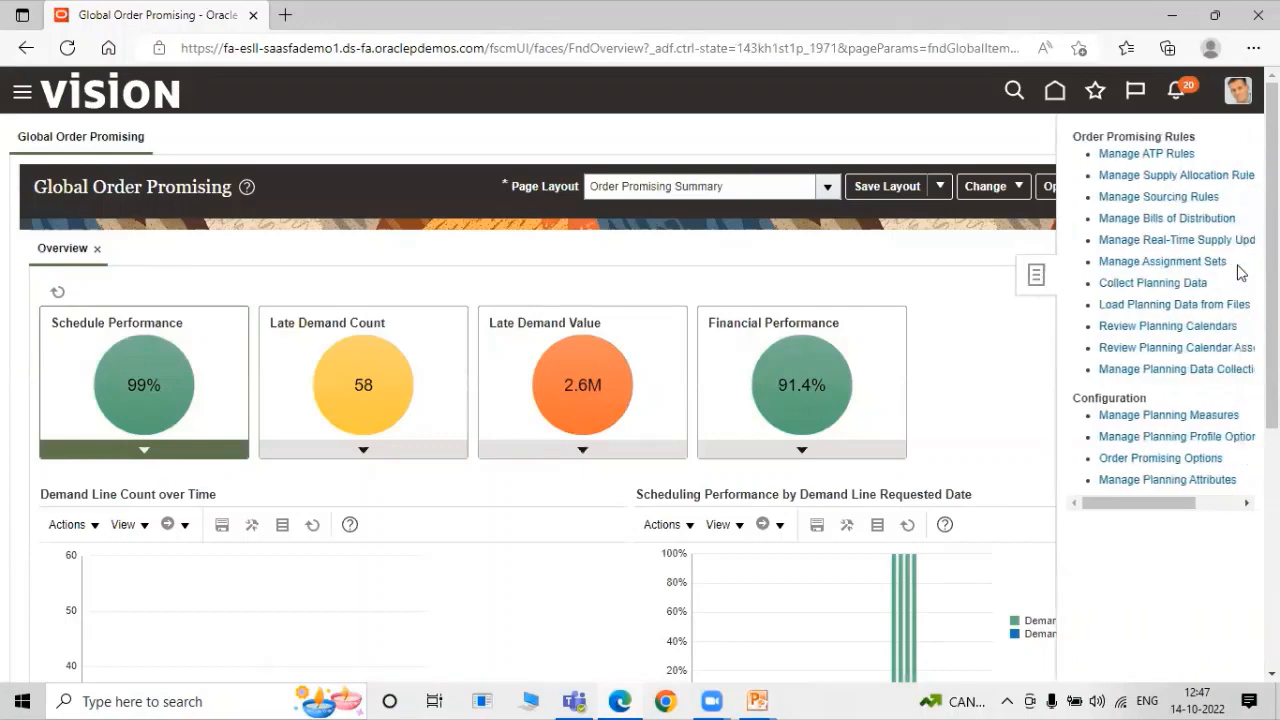
click(1160, 154)
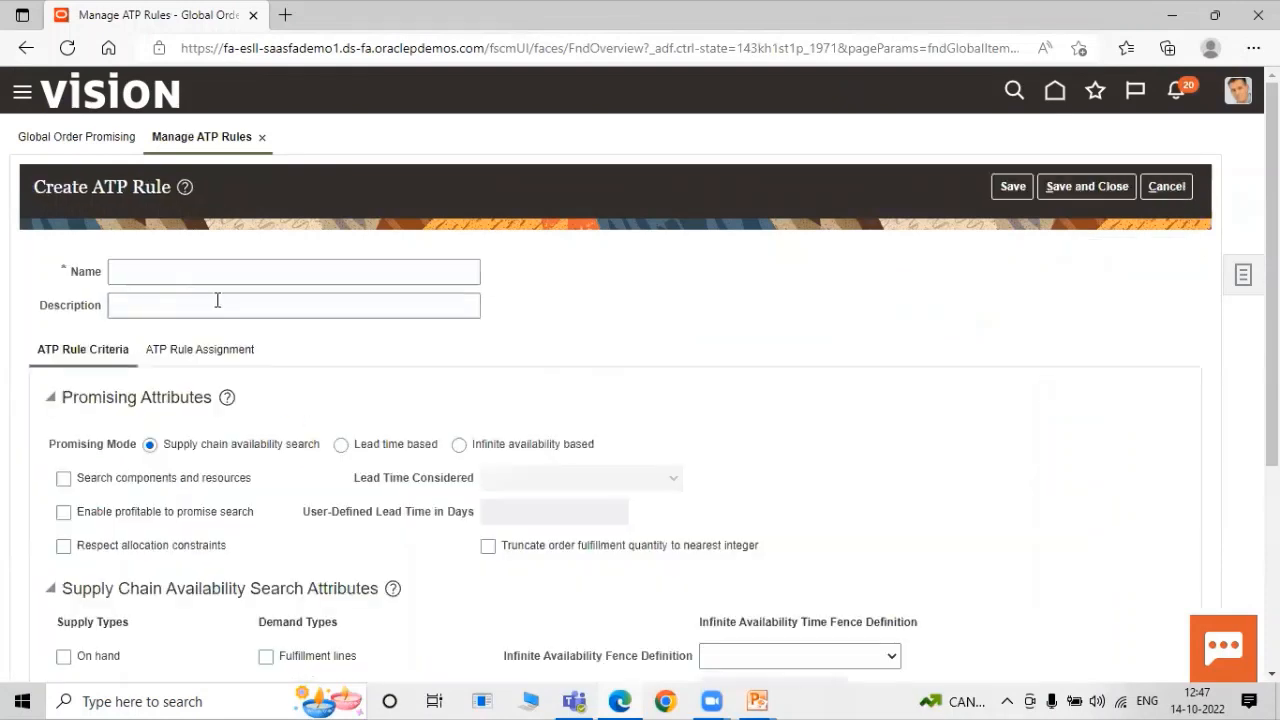
click(213, 269)
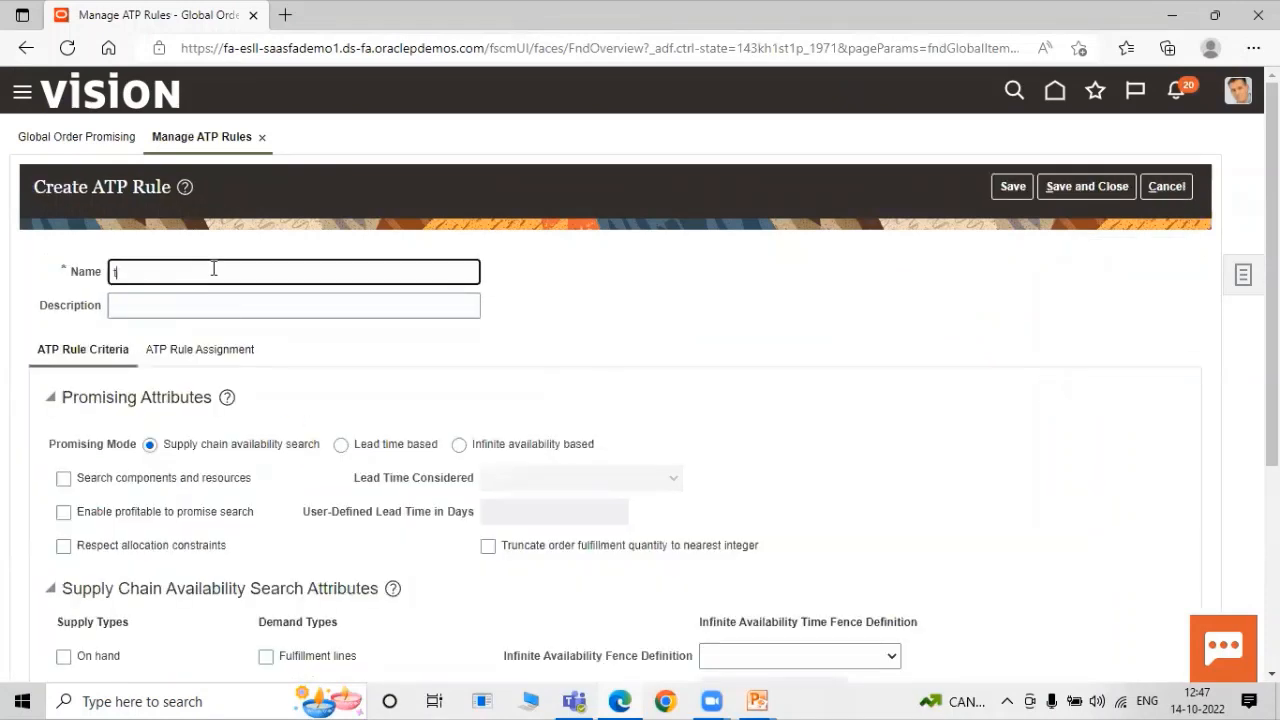
text(TATA ATP Rule)
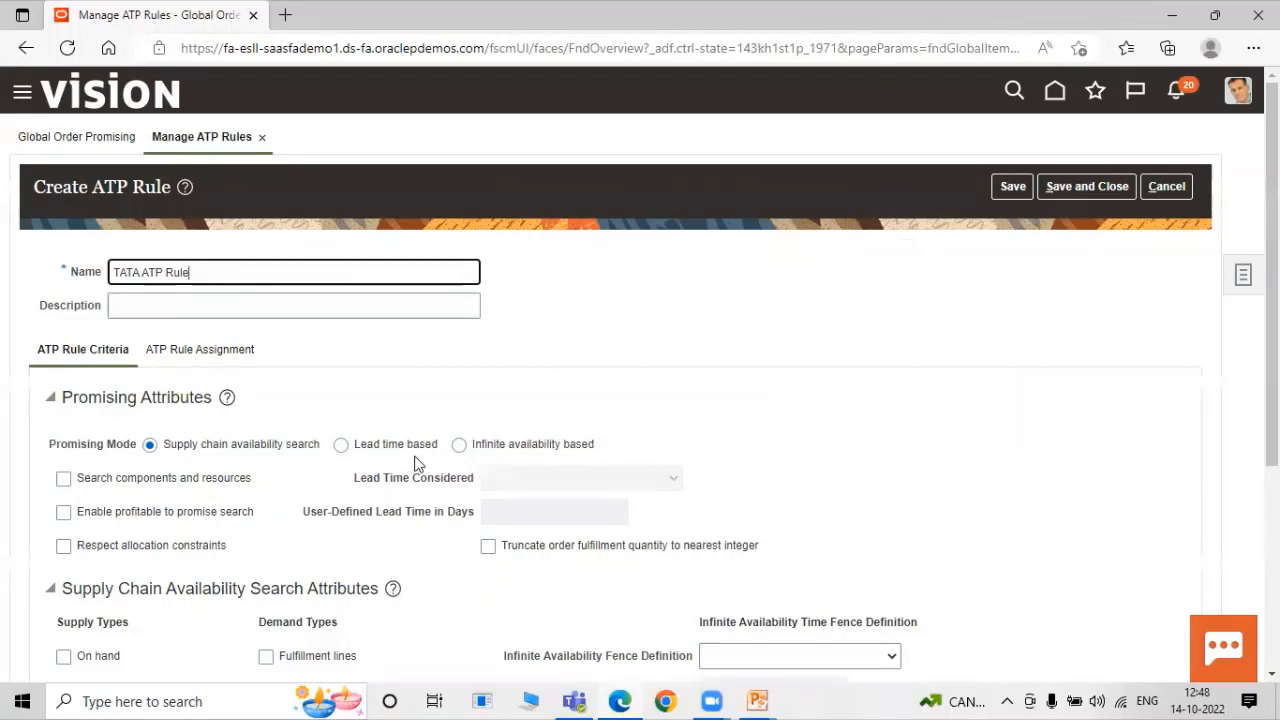
Compare the attributes offered by the Supply chain availability search mode and set the rule's promising mode to Infinite availability based.
scroll(489, 421, down, 1)
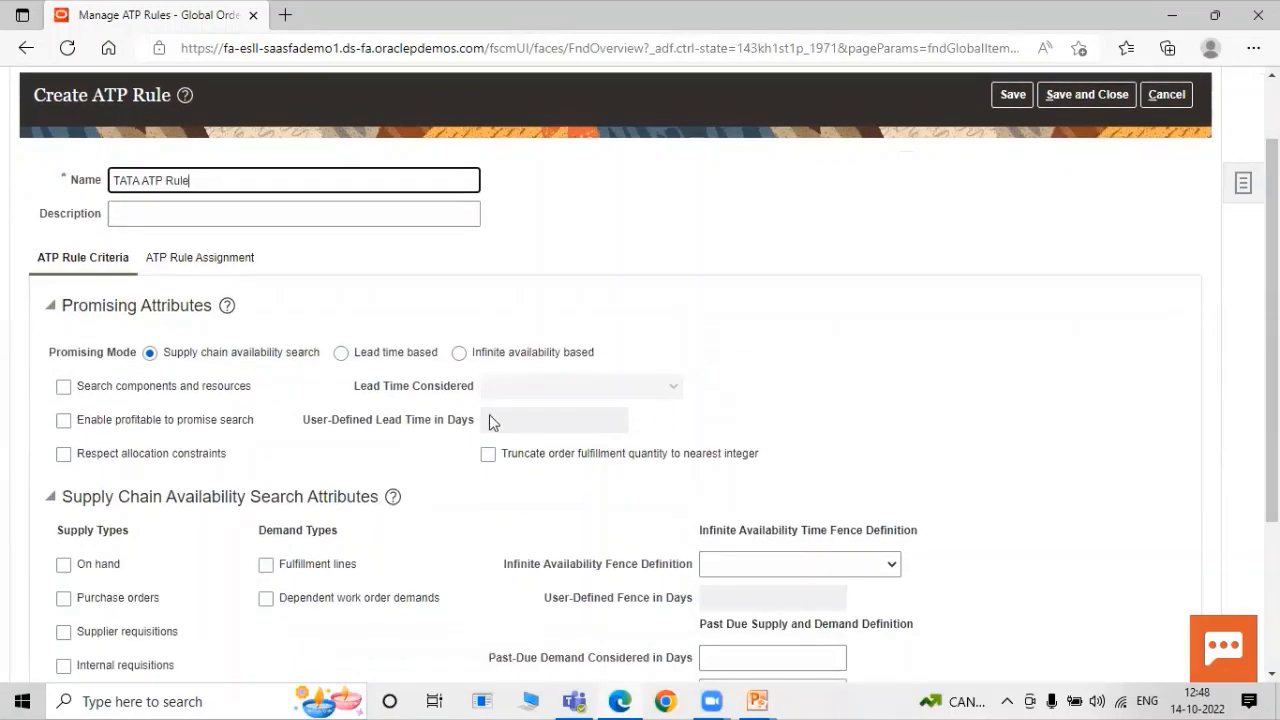
click(460, 355)
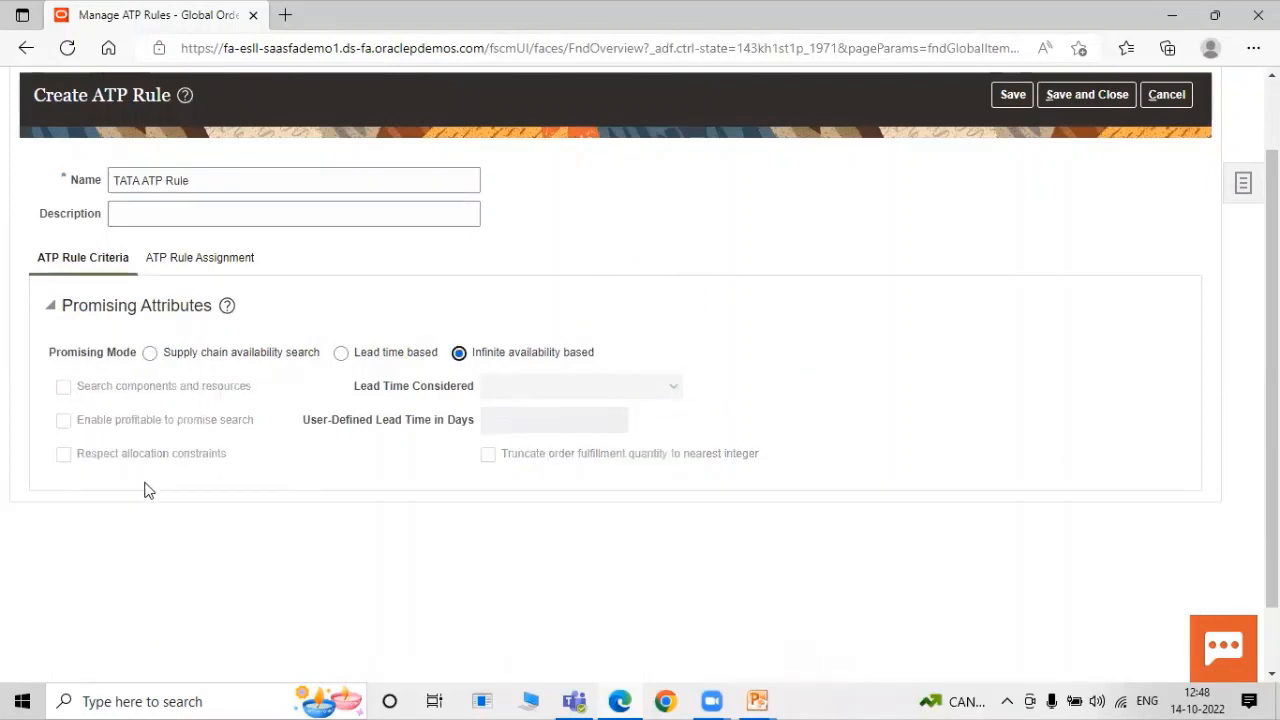
click(150, 353)
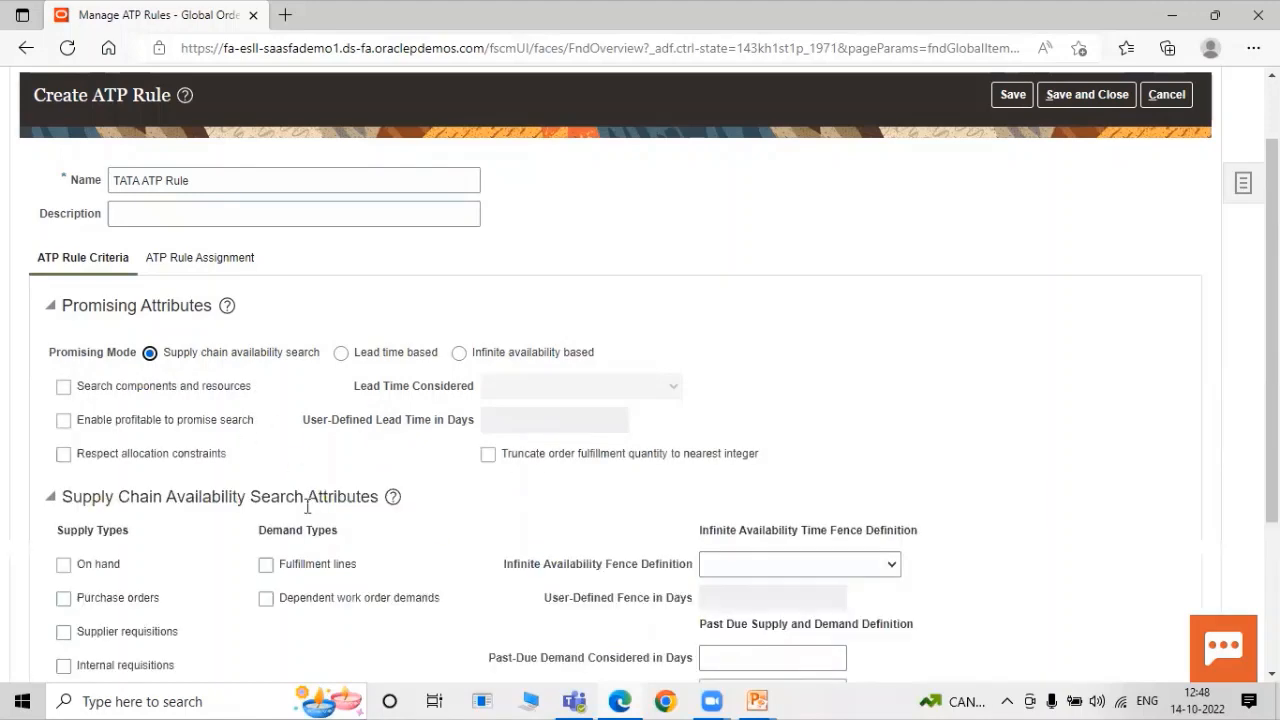
scroll(300, 530, down, 2)
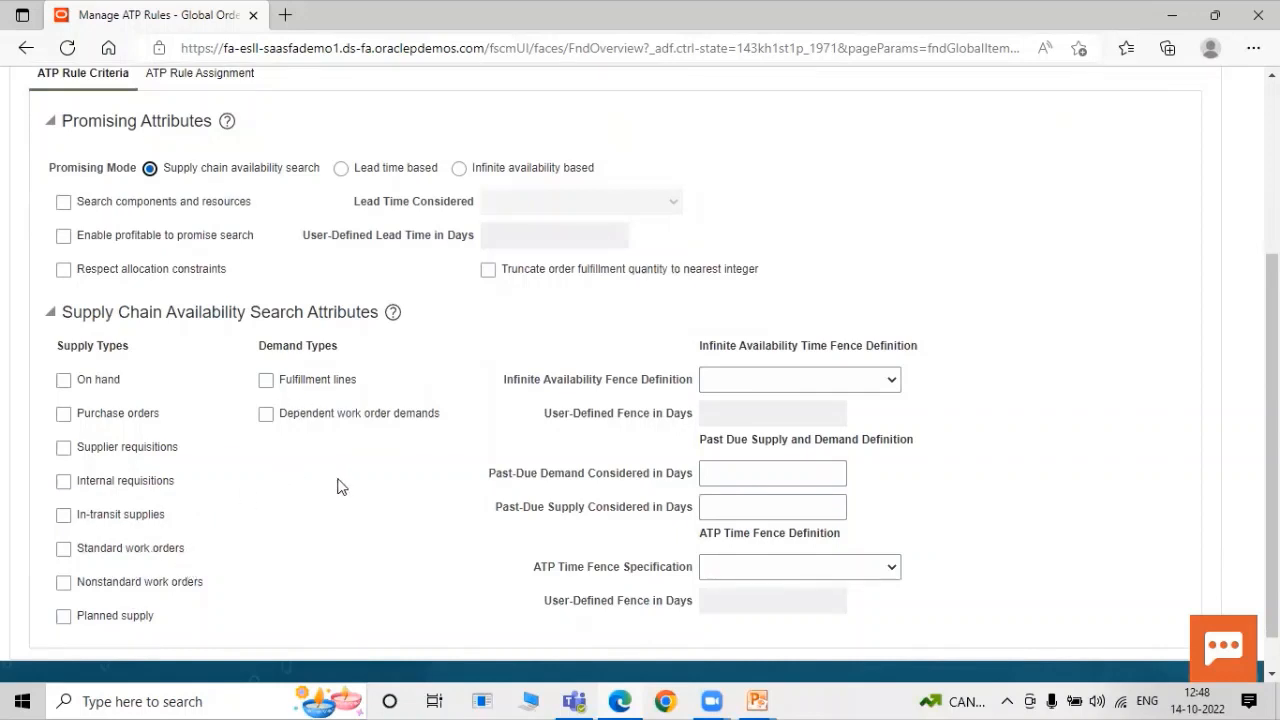
scroll(337, 486, up, 1)
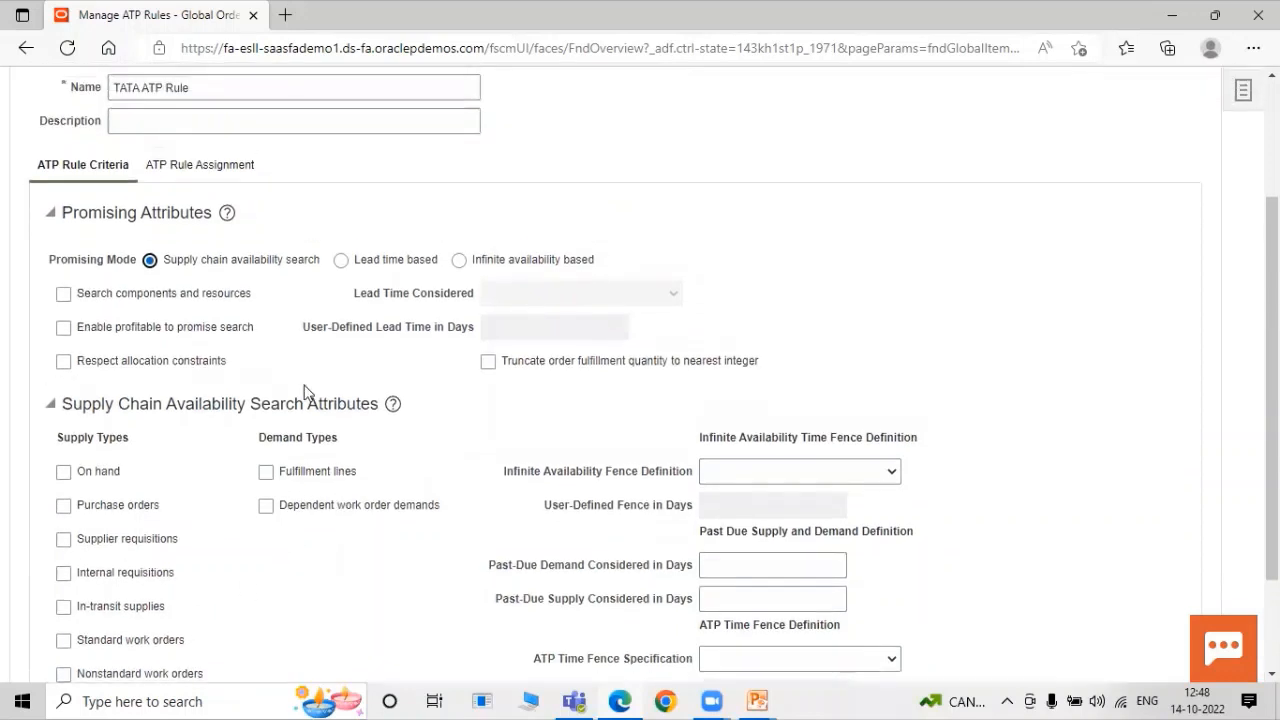
click(459, 261)
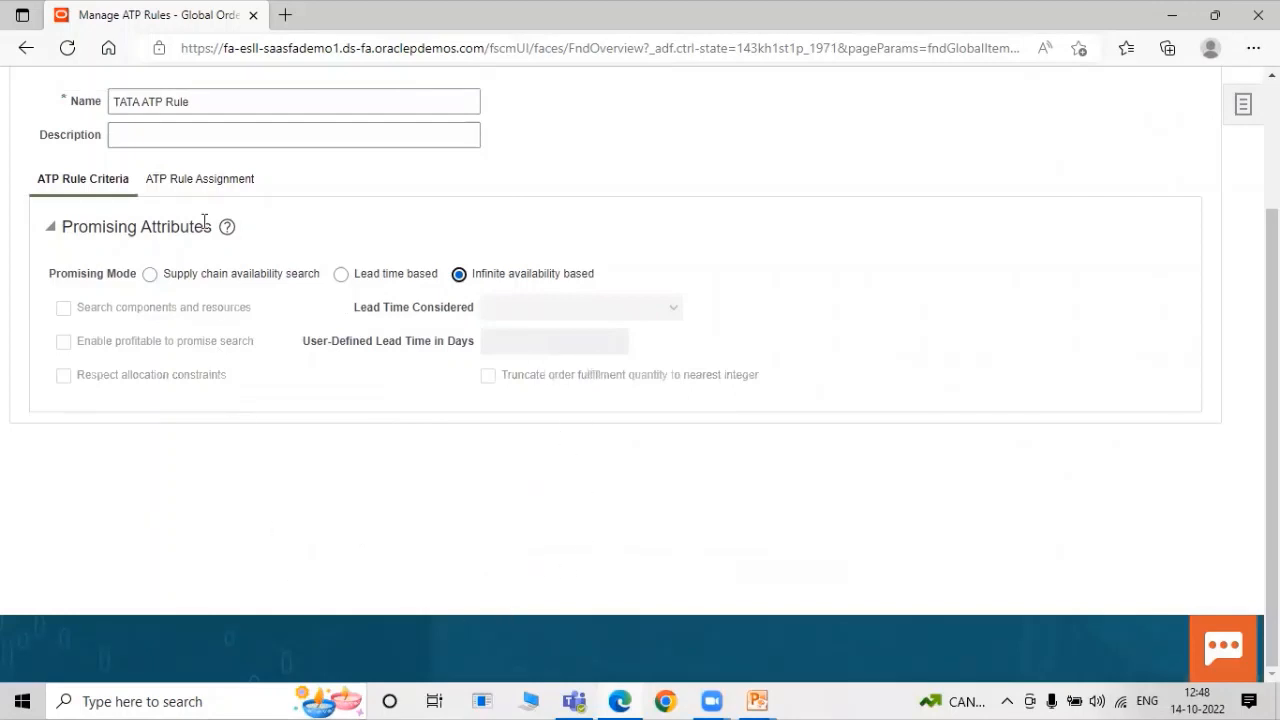
Add an assignment row to the TATA ATP Rule with Item and organization as its assignment basis.
click(201, 181)
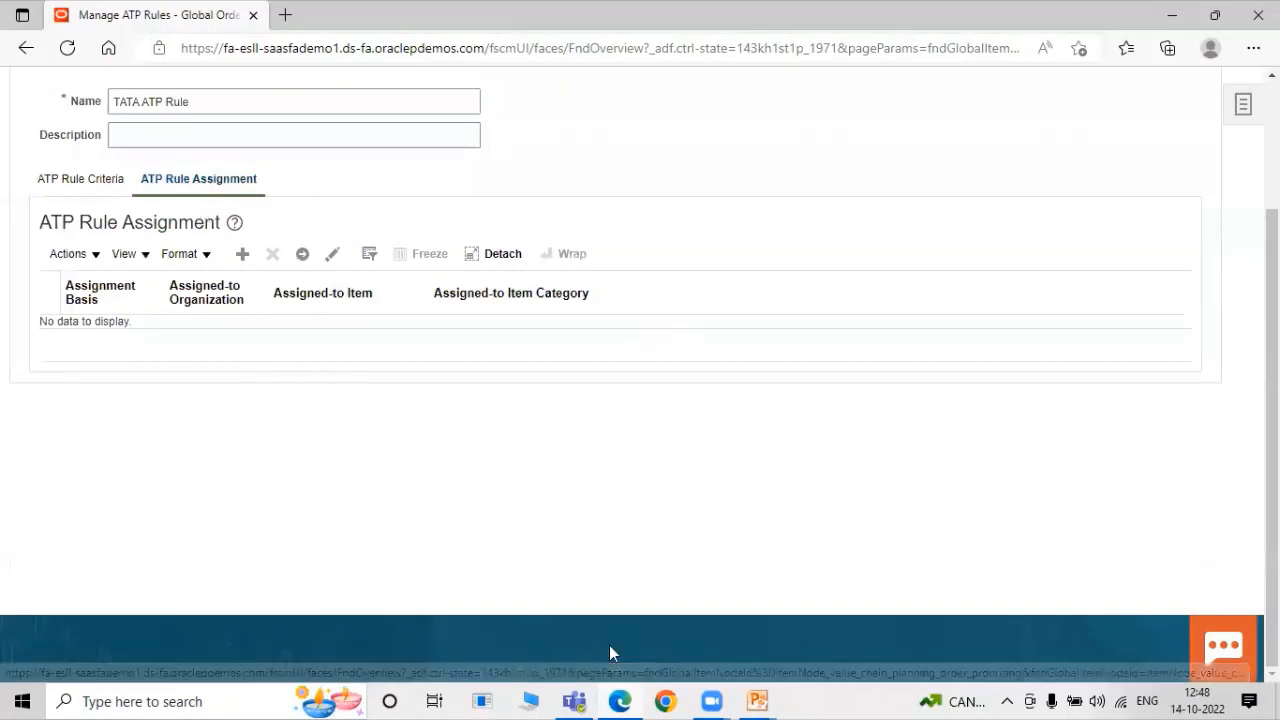
click(241, 258)
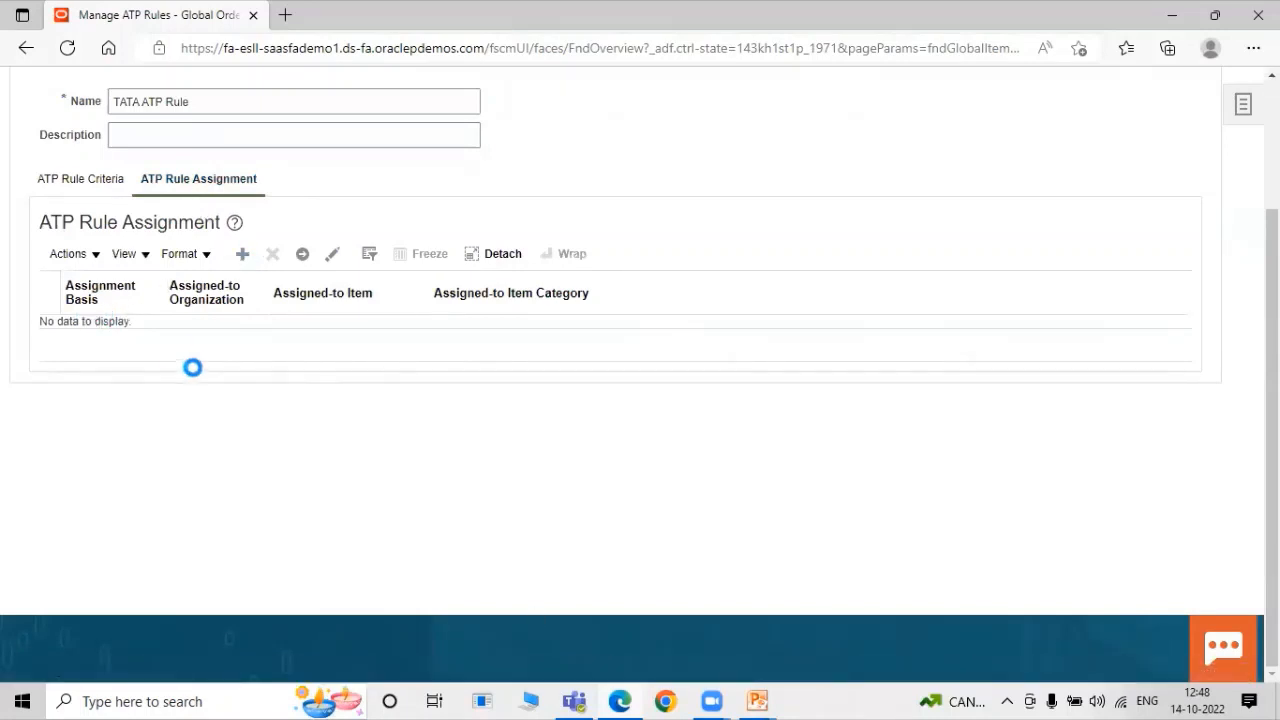
click(223, 320)
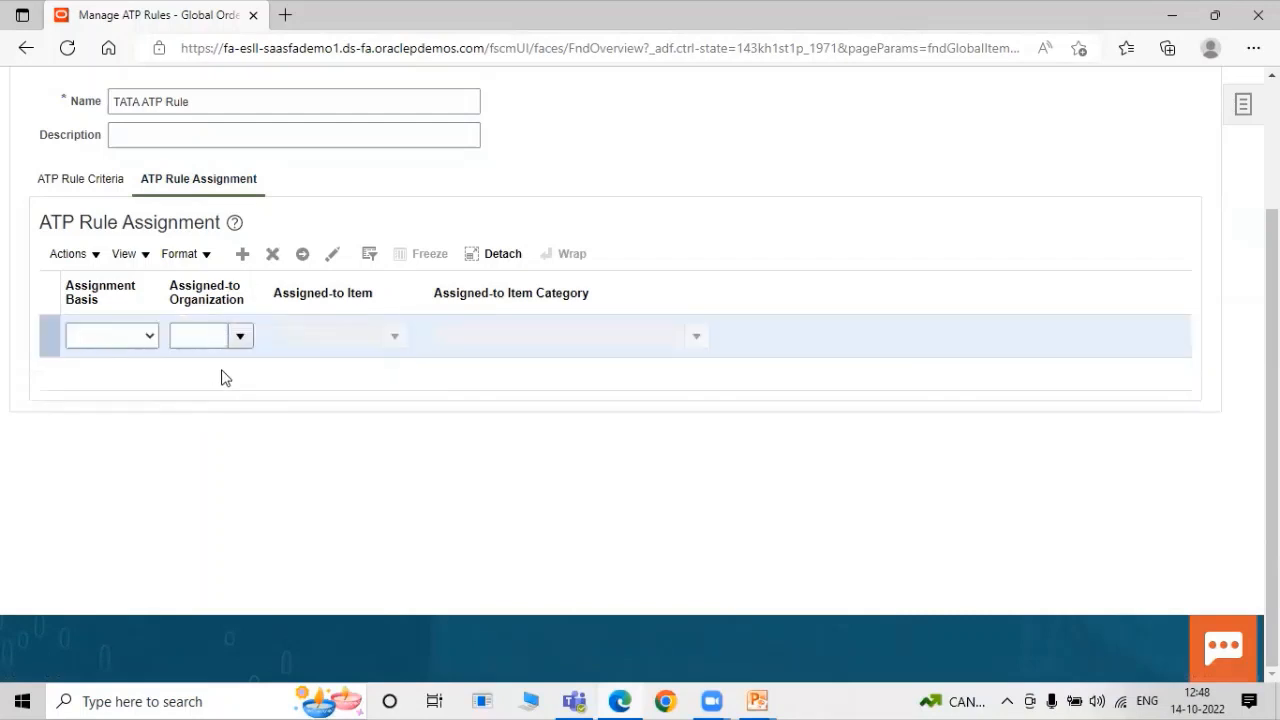
click(109, 336)
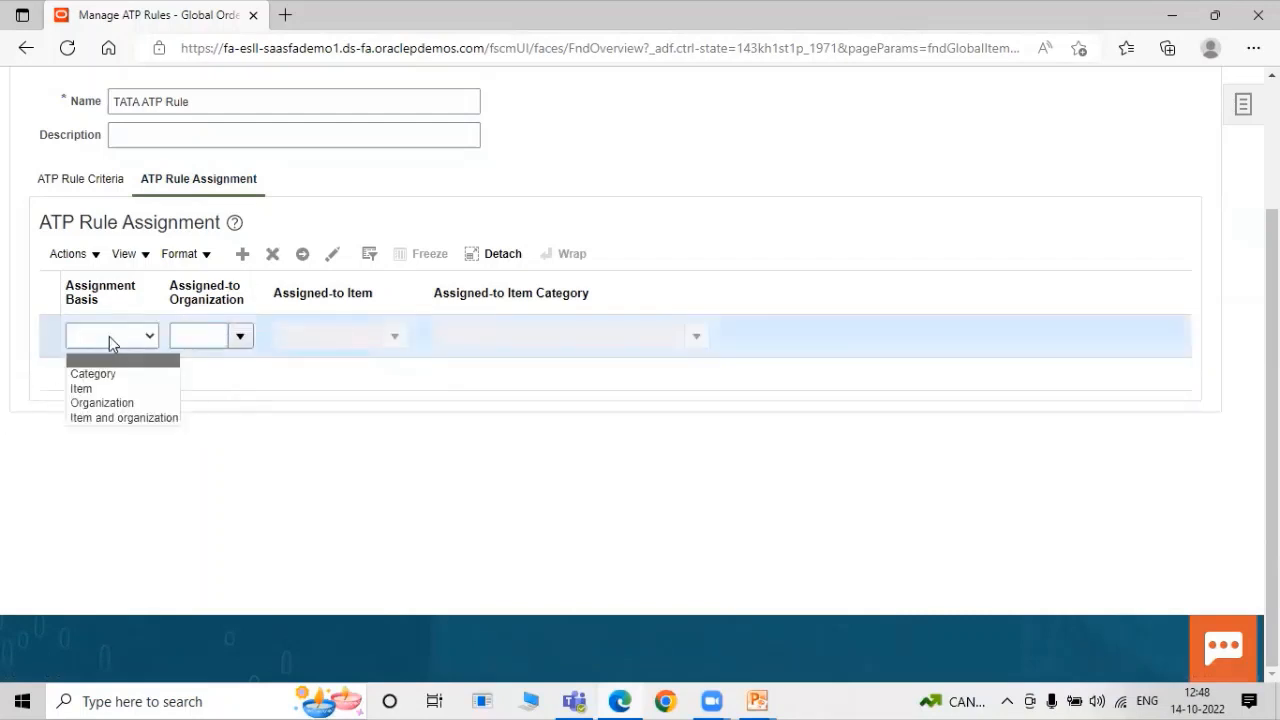
click(125, 417)
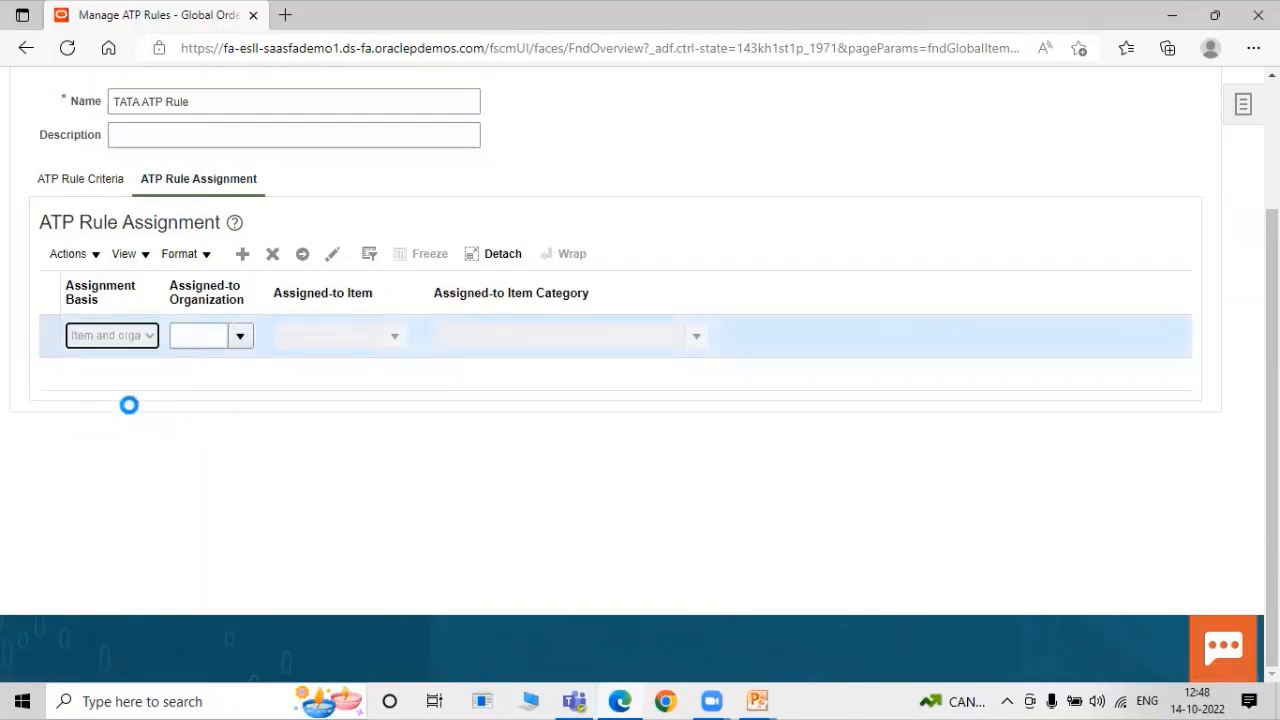
Assign the rule to organization 001 and enter TATA1001 as the assigned-to item.
click(238, 338)
click(239, 364)
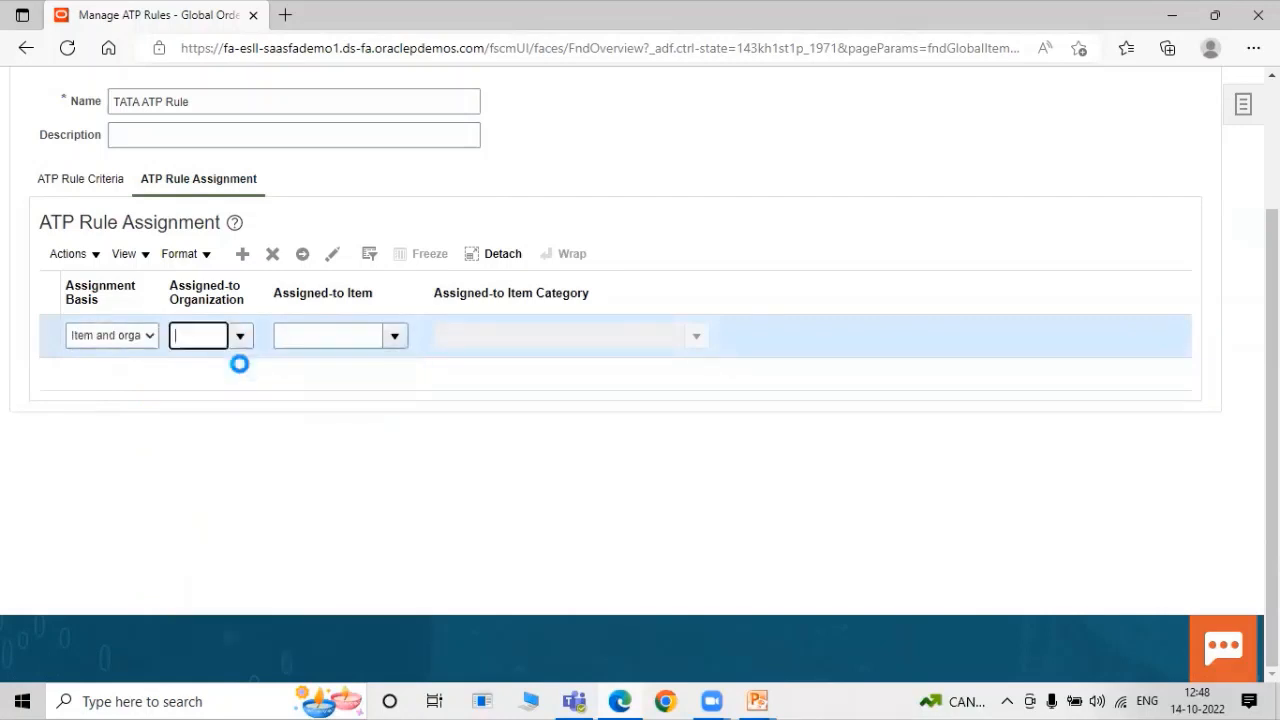
click(392, 336)
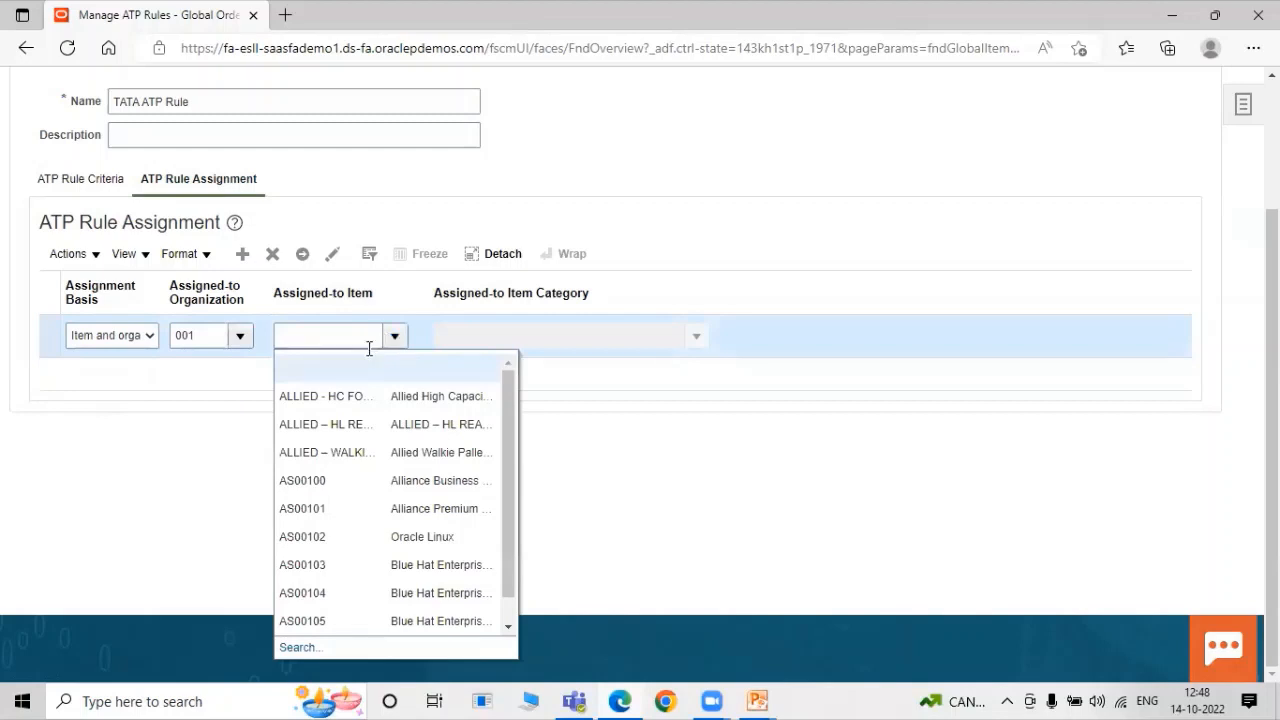
click(350, 337)
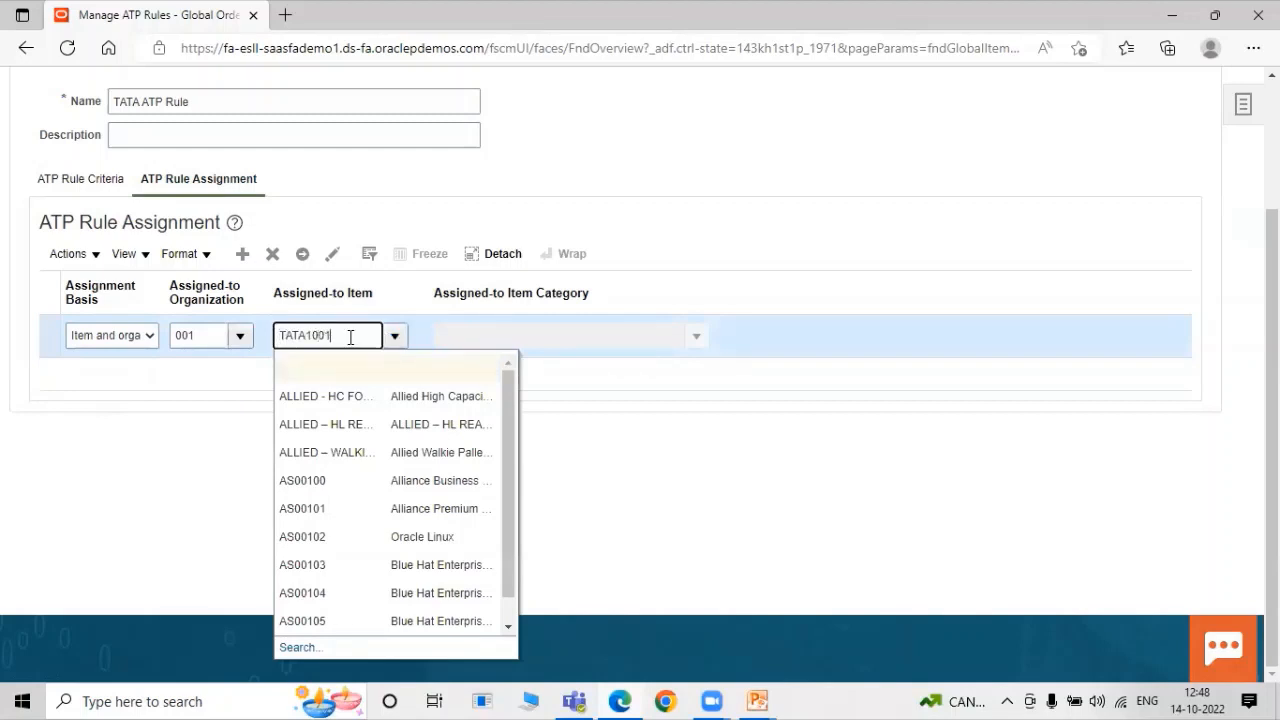
click(576, 401)
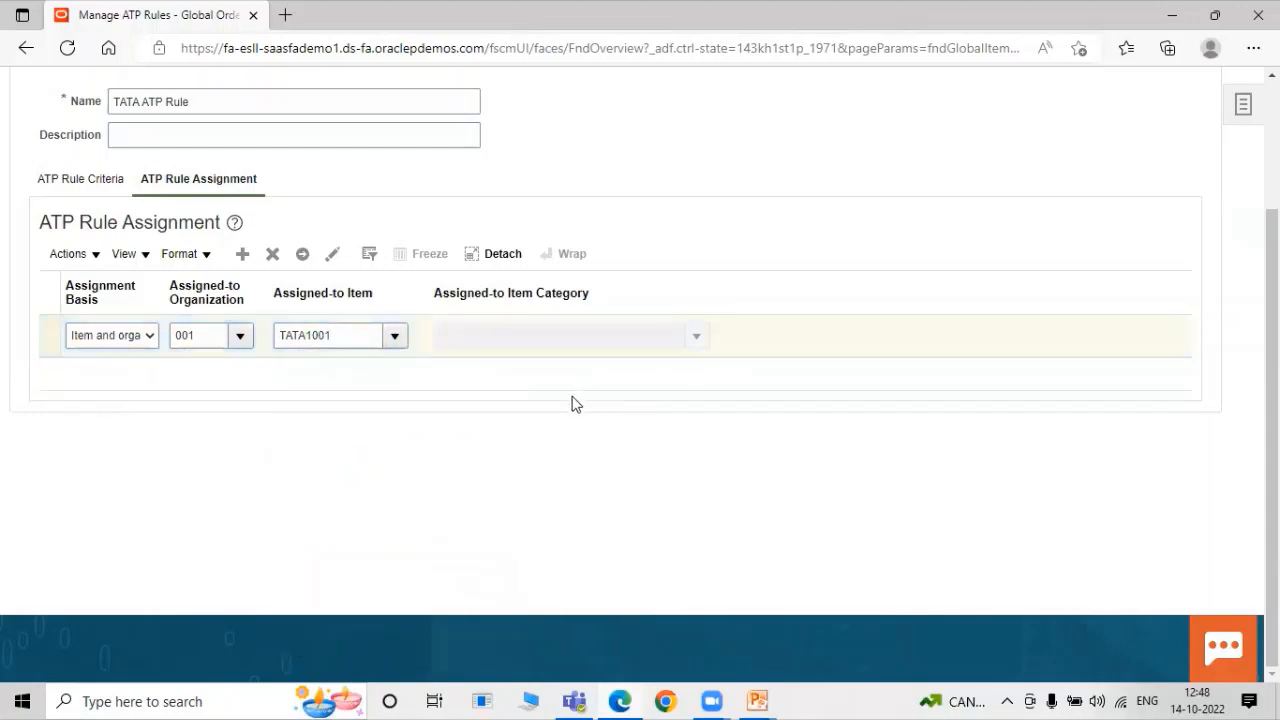
Search the assigned-to items for TATA1001 and cancel the search dialog.
click(393, 336)
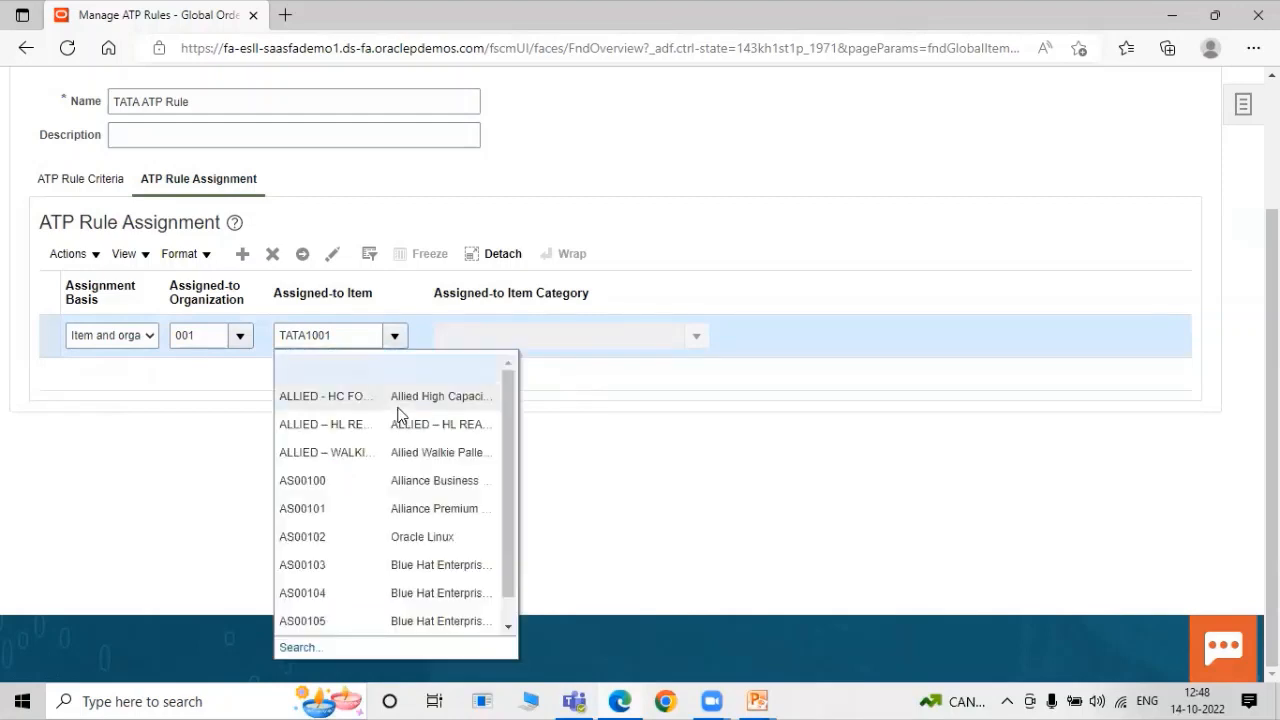
click(298, 648)
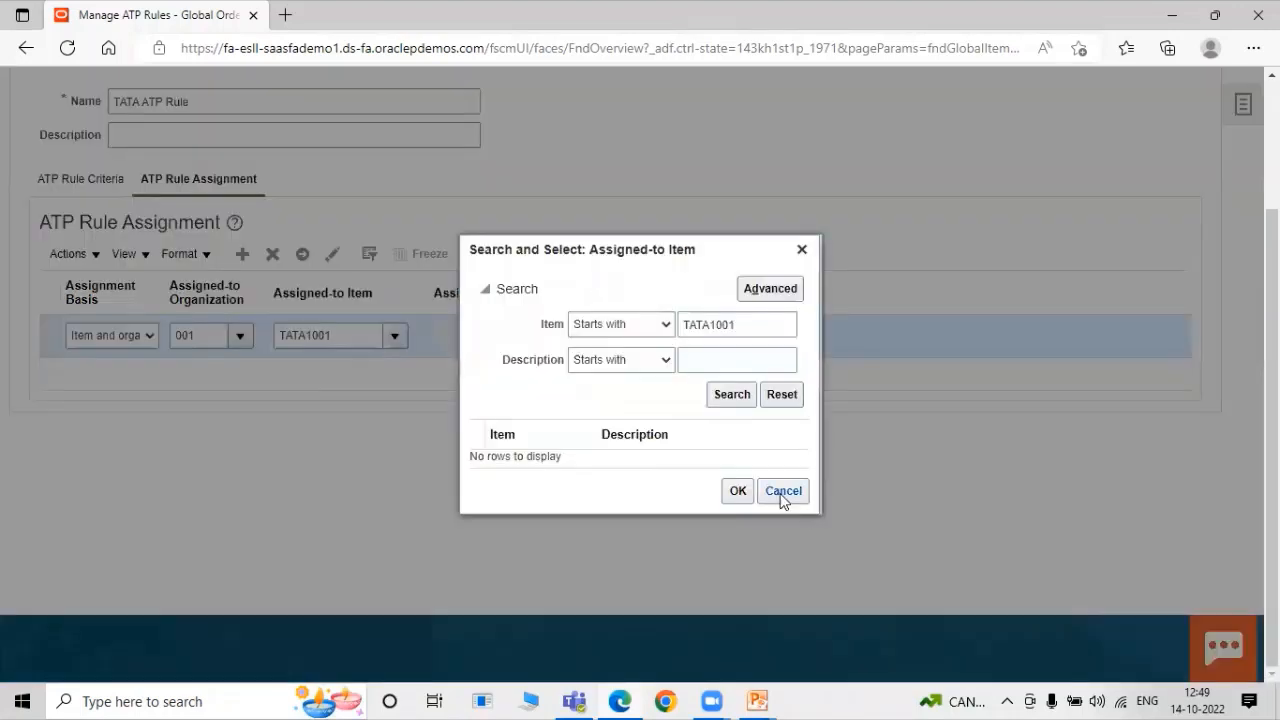
click(733, 393)
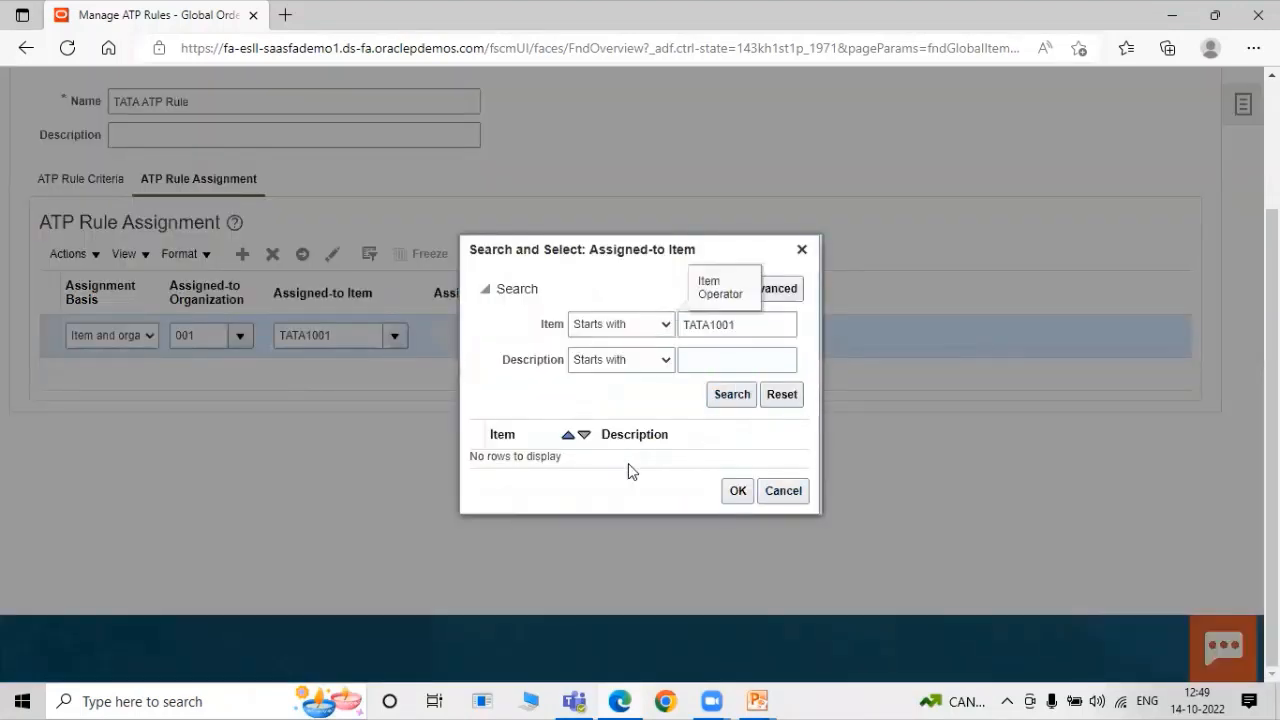
click(728, 400)
click(790, 490)
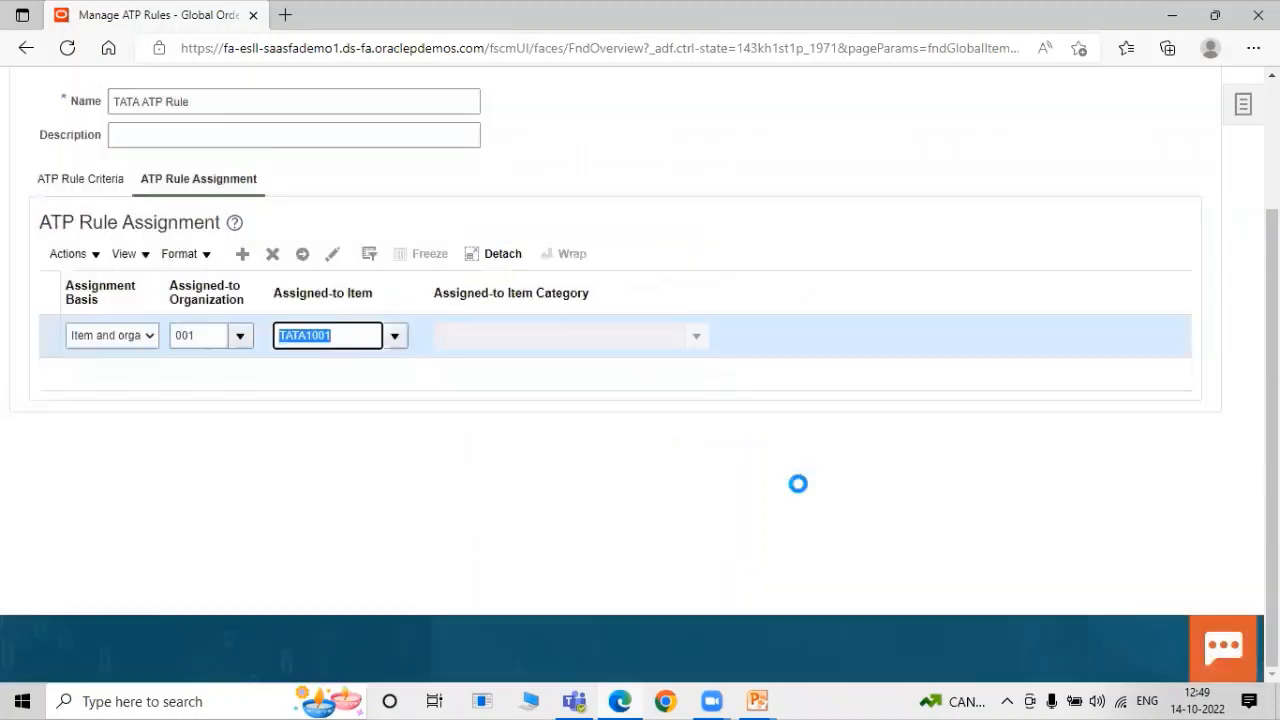
scroll(543, 540, up, 2)
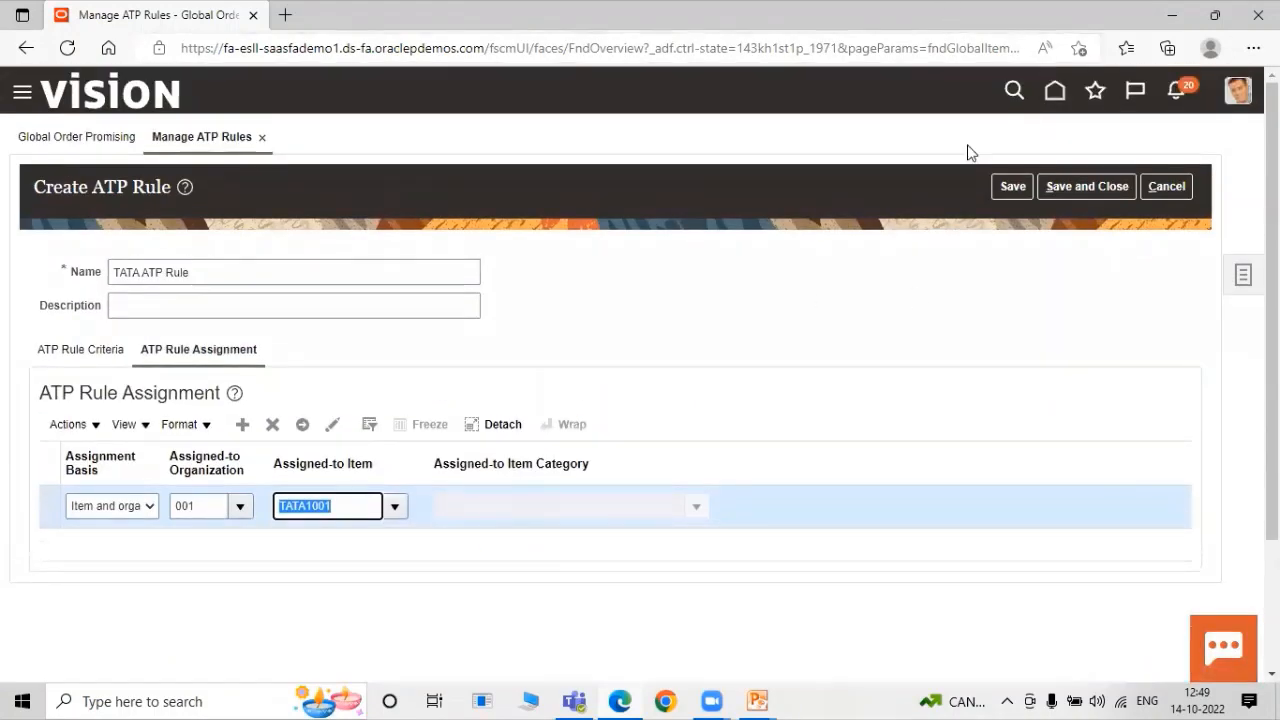
click(365, 604)
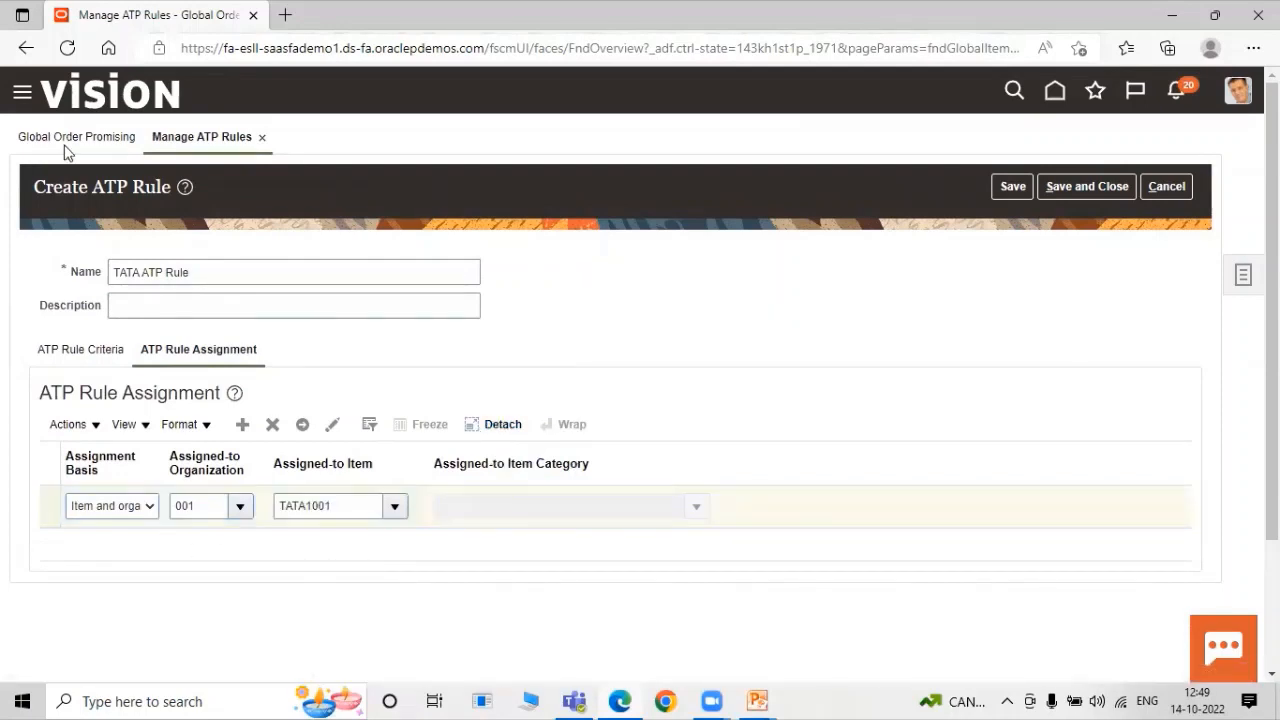
Open the home page in a new browser tab and go to Scheduled Processes there.
right_click(1050, 97)
click(1055, 111)
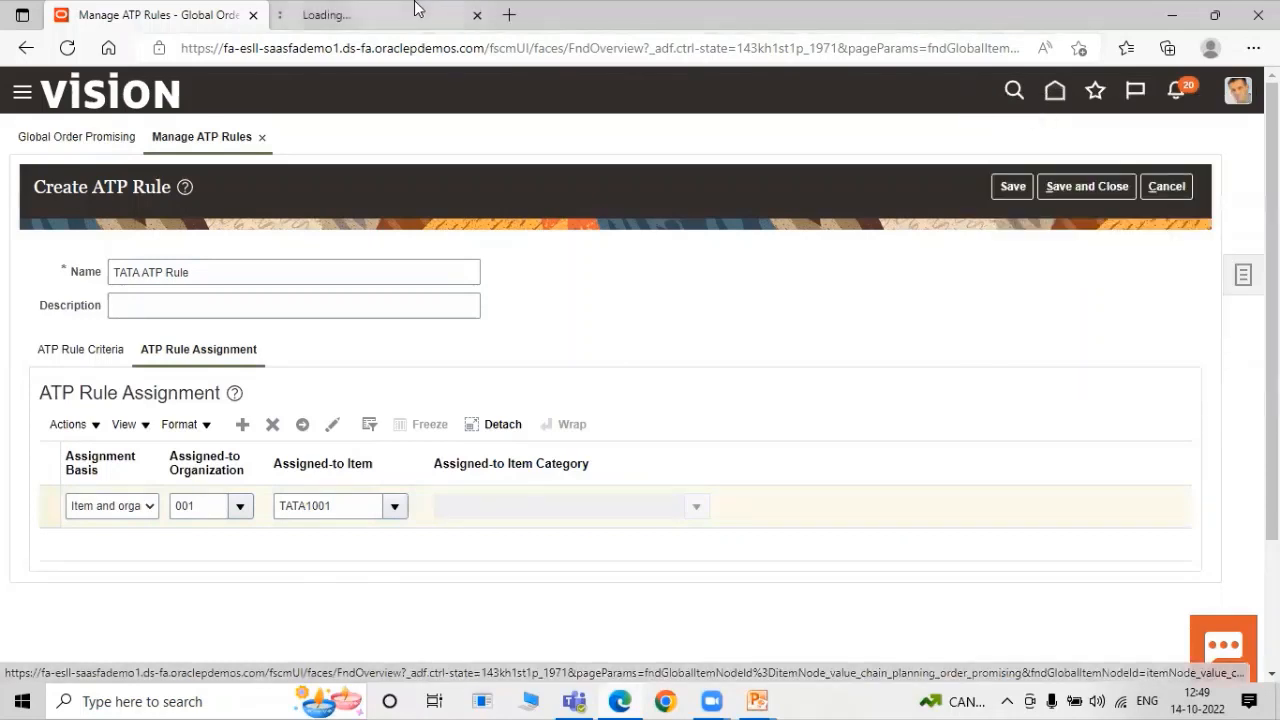
click(417, 12)
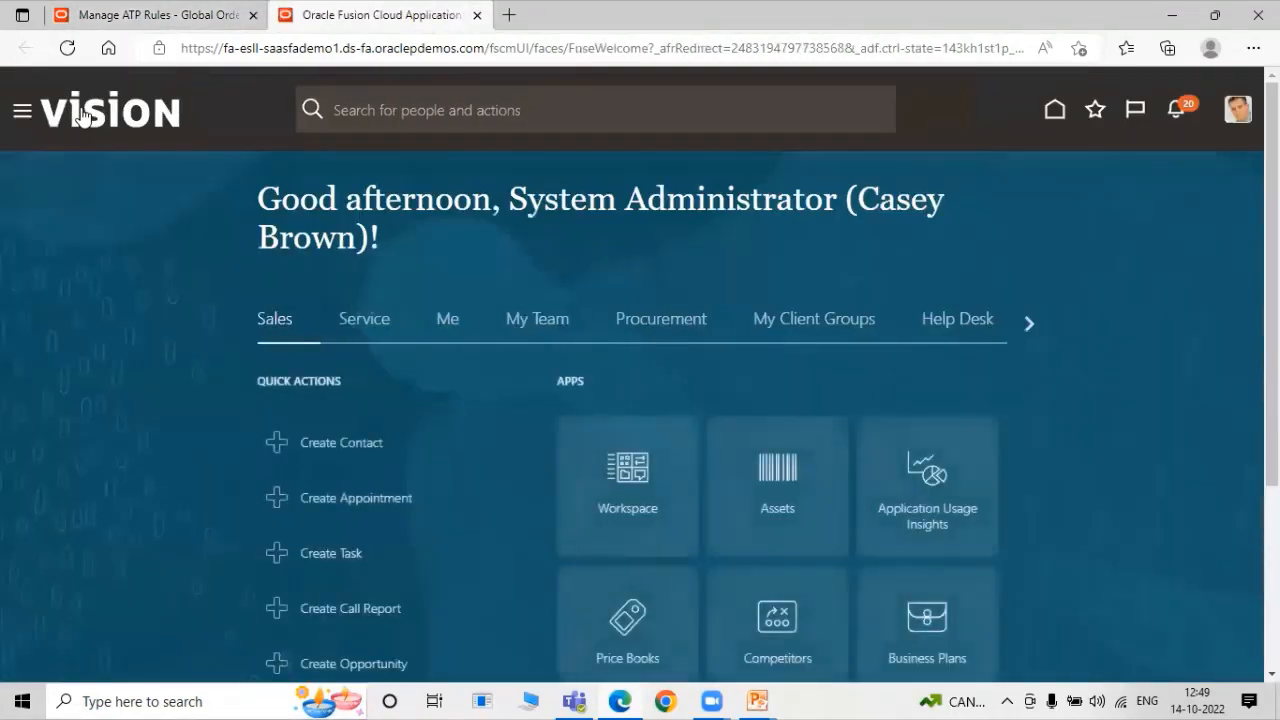
click(22, 112)
scroll(320, 420, down, 10)
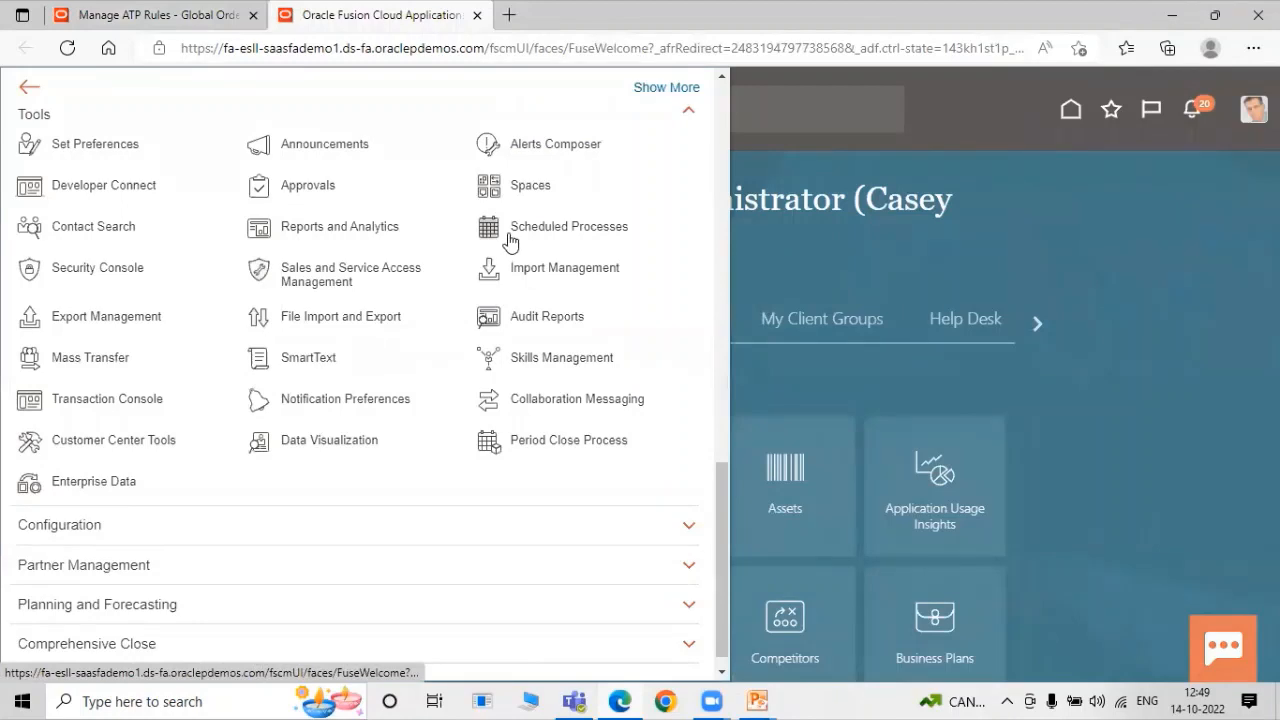
click(480, 258)
click(184, 12)
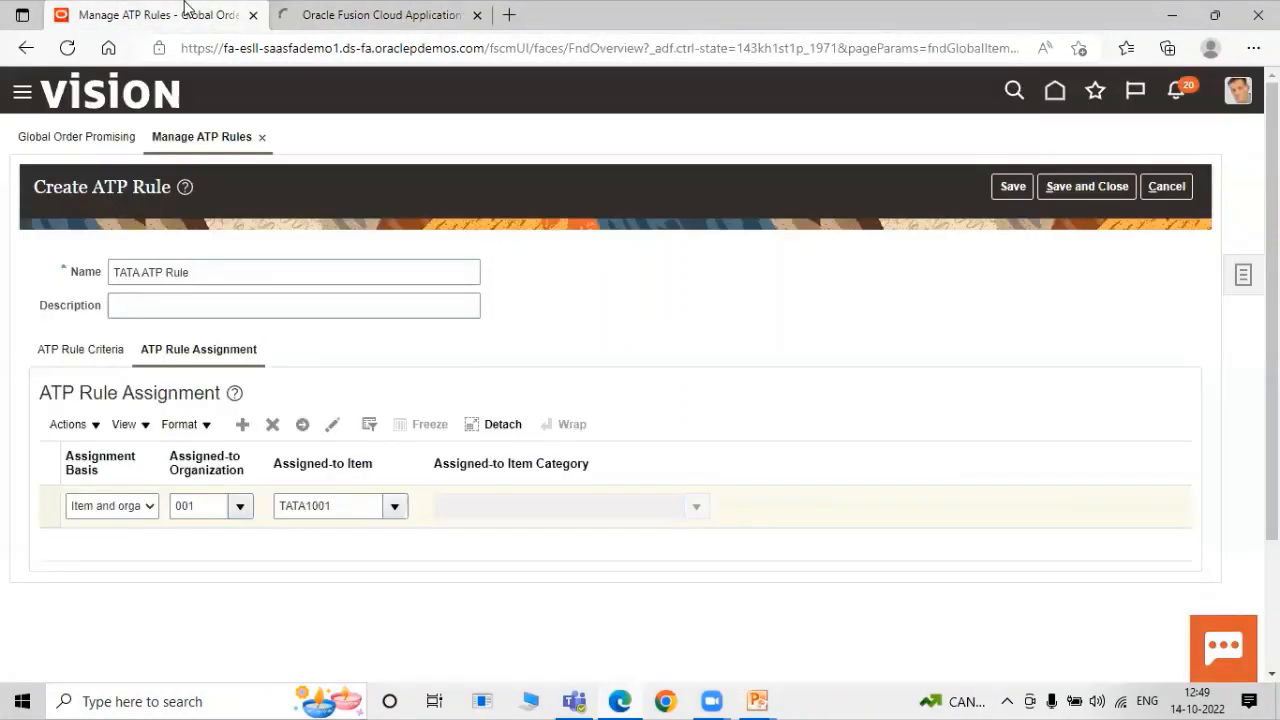
click(370, 15)
Find the Collection Job Set in the scheduled processes list and select it to check its status.
scroll(572, 438, down, 15)
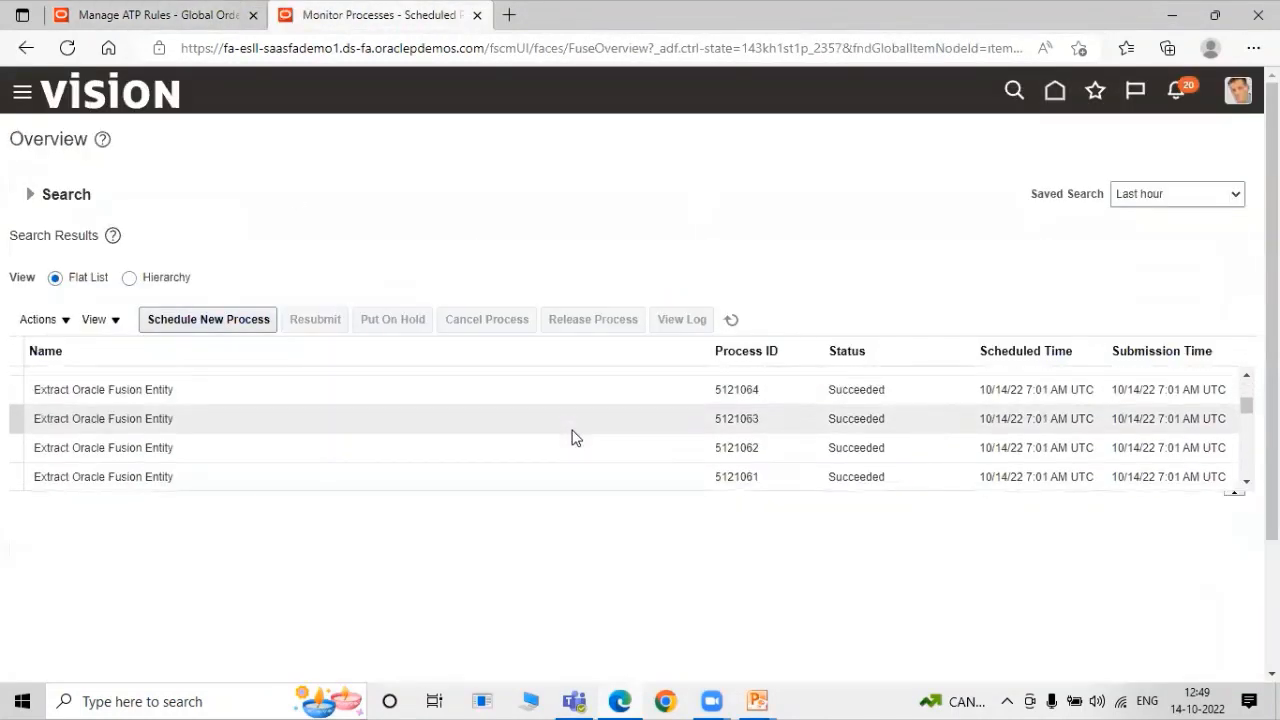
scroll(646, 430, down, 10)
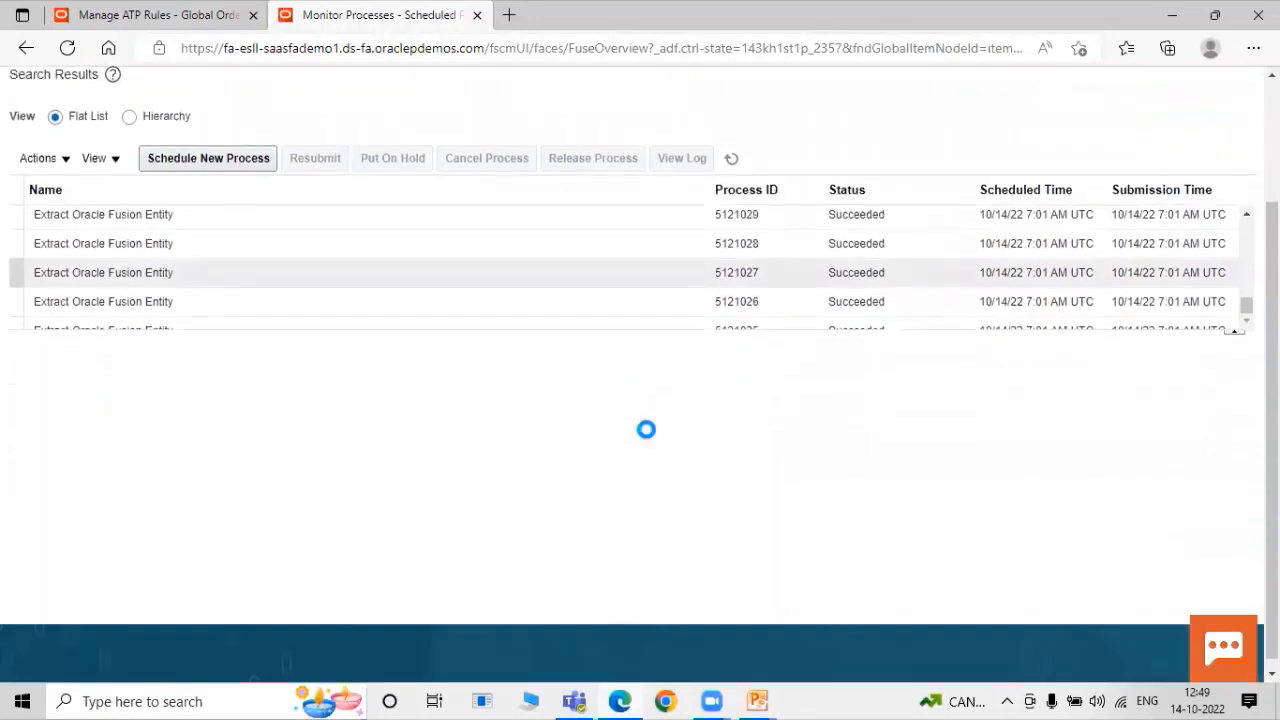
scroll(790, 266, down, 8)
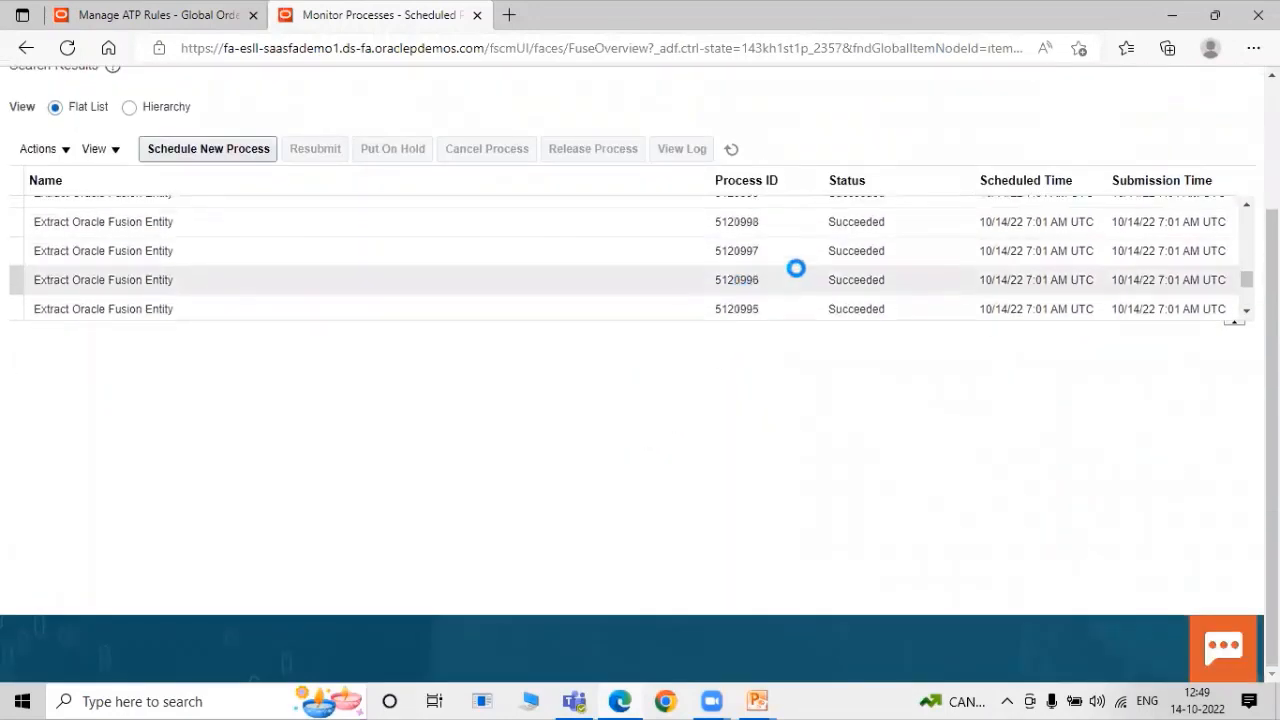
scroll(803, 277, down, 3)
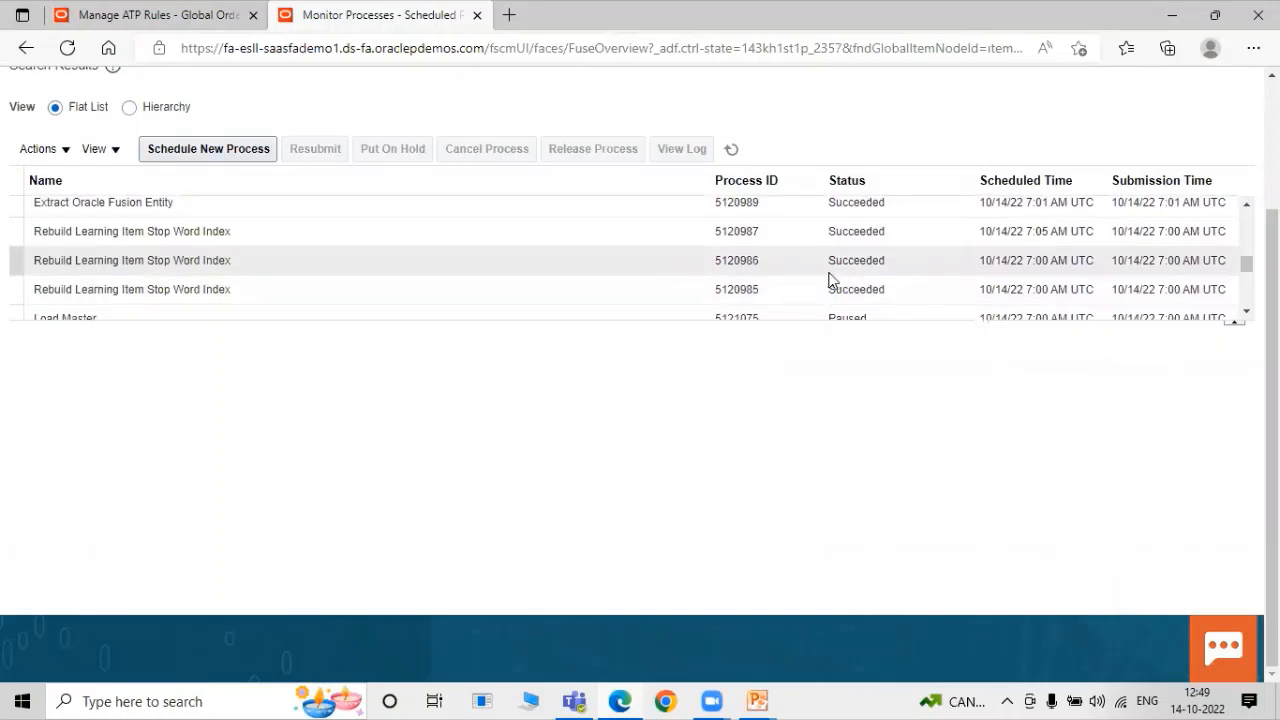
scroll(832, 275, down, 3)
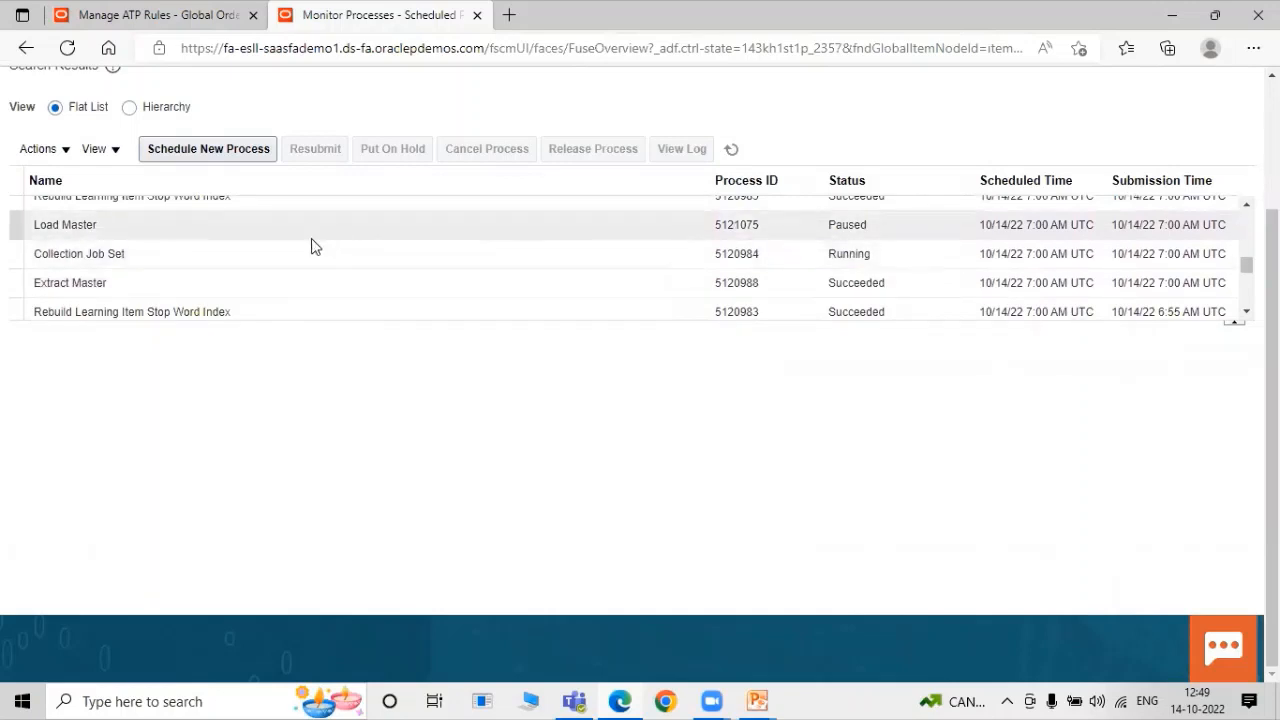
click(388, 265)
Return to the TATA ATP Rule, save and close it with the Item and organization basis, and finish managing ATP rules.
click(132, 8)
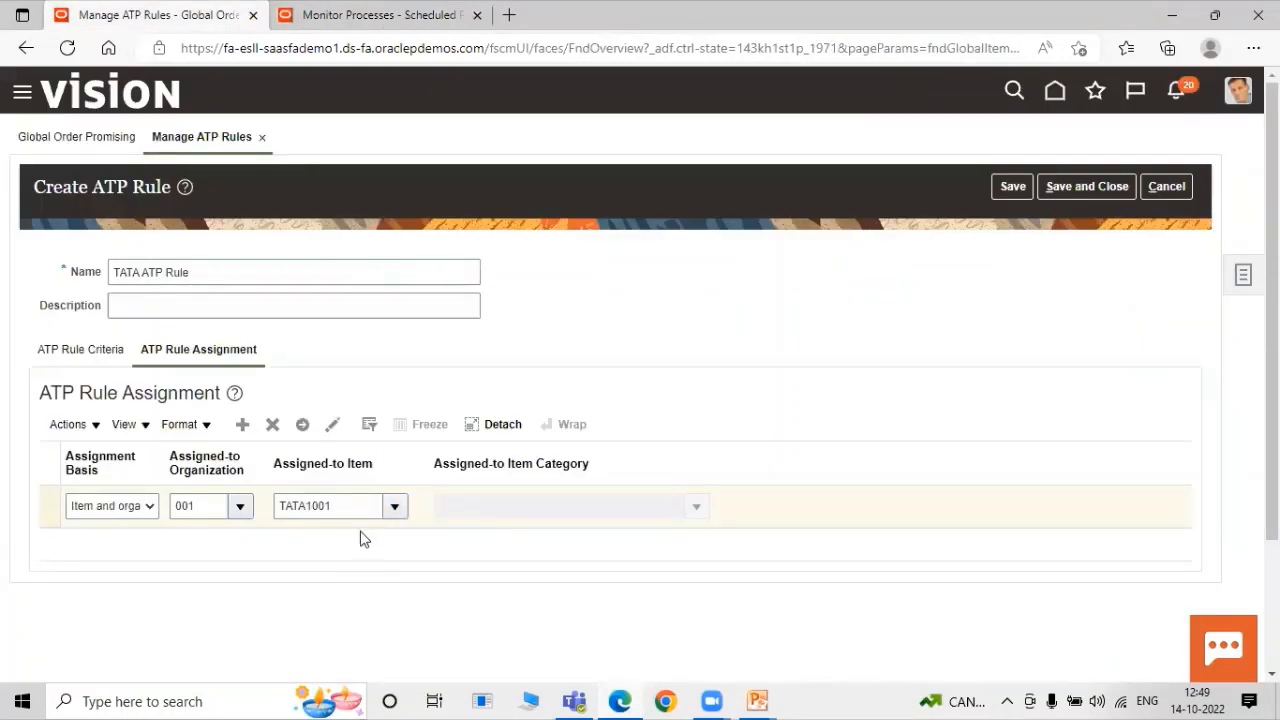
click(104, 506)
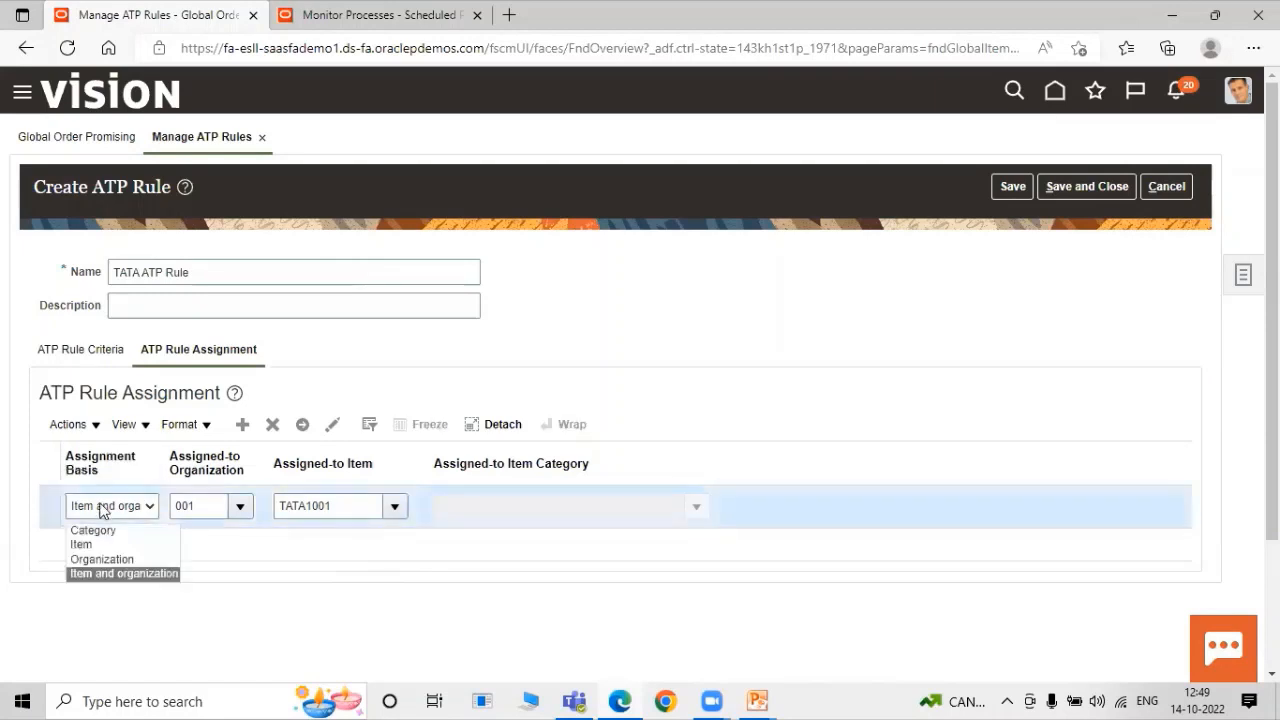
click(102, 559)
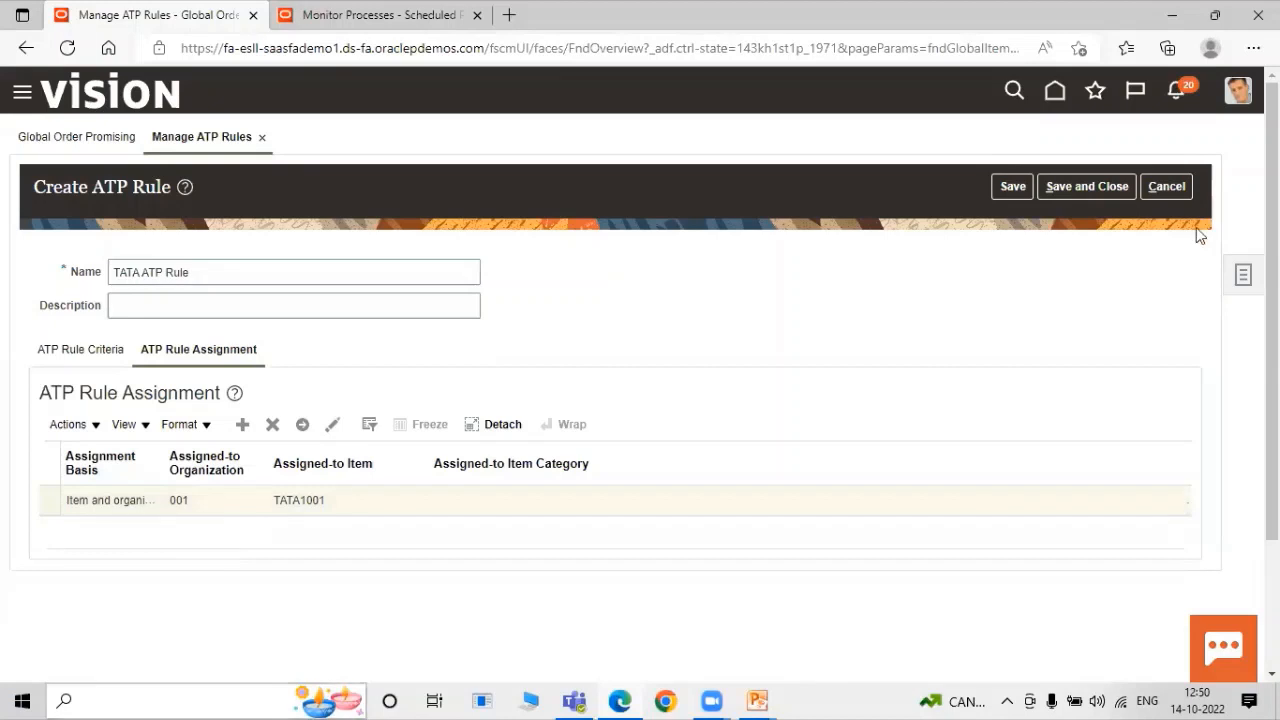
click(1106, 186)
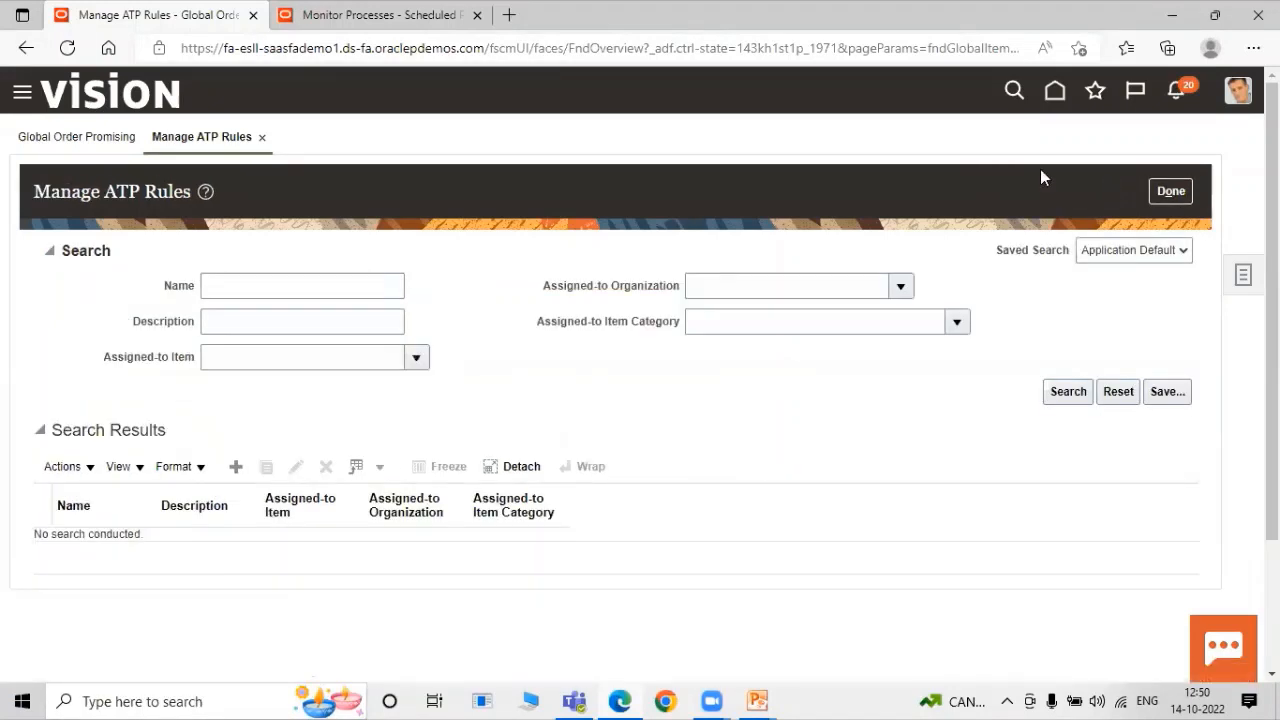
click(1175, 193)
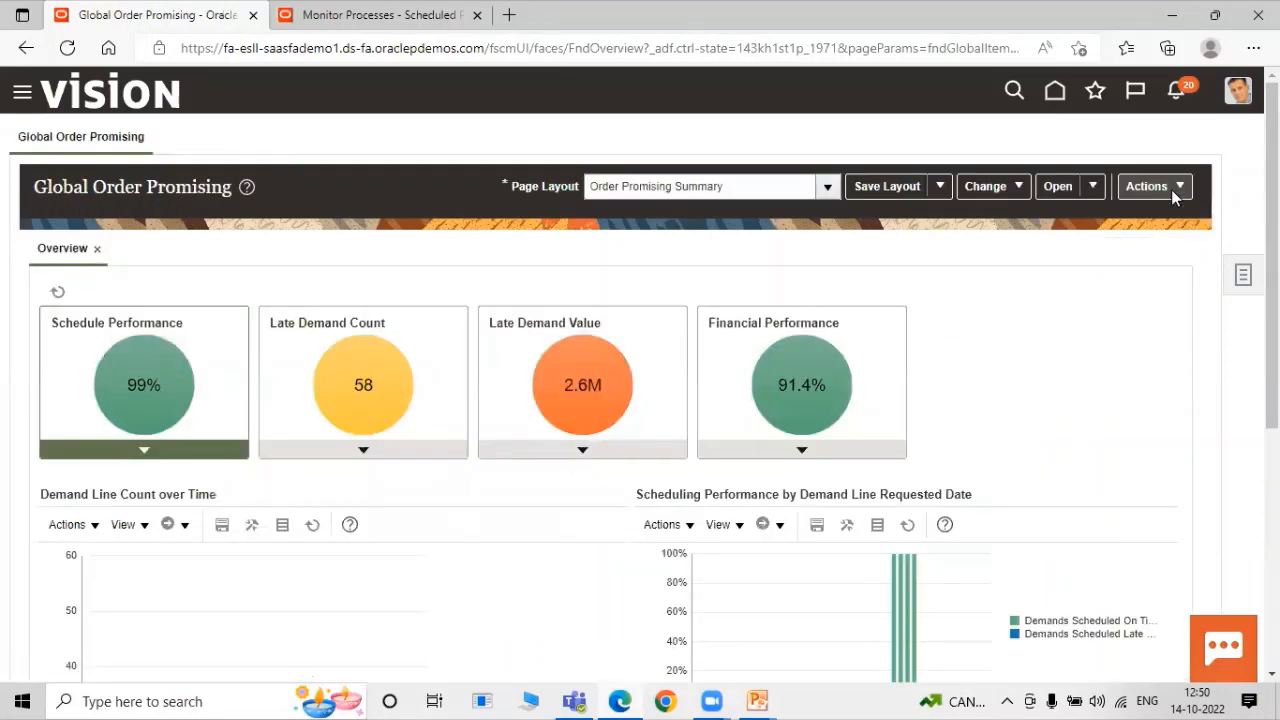
Switch to the PowerPoint slide show to review the Basic Setups for Order Management list, and return to the browser.
key(ctrl+Tab)
key(alt+Tab)
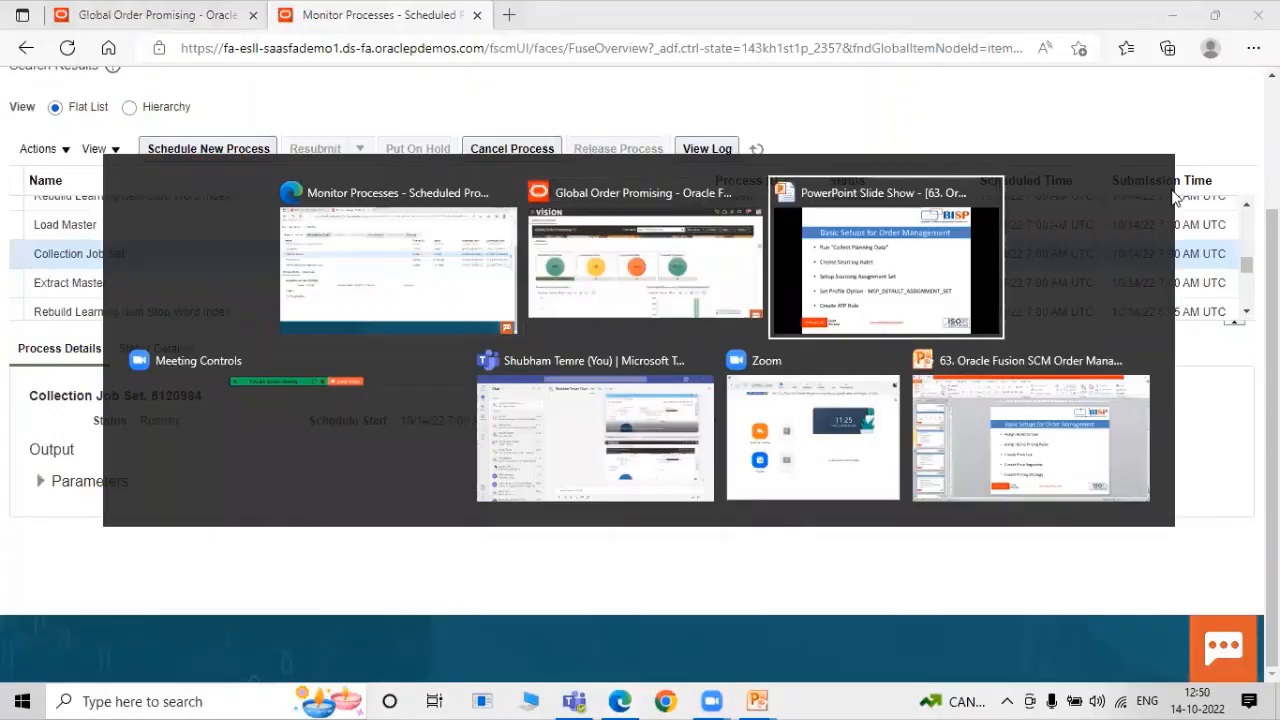
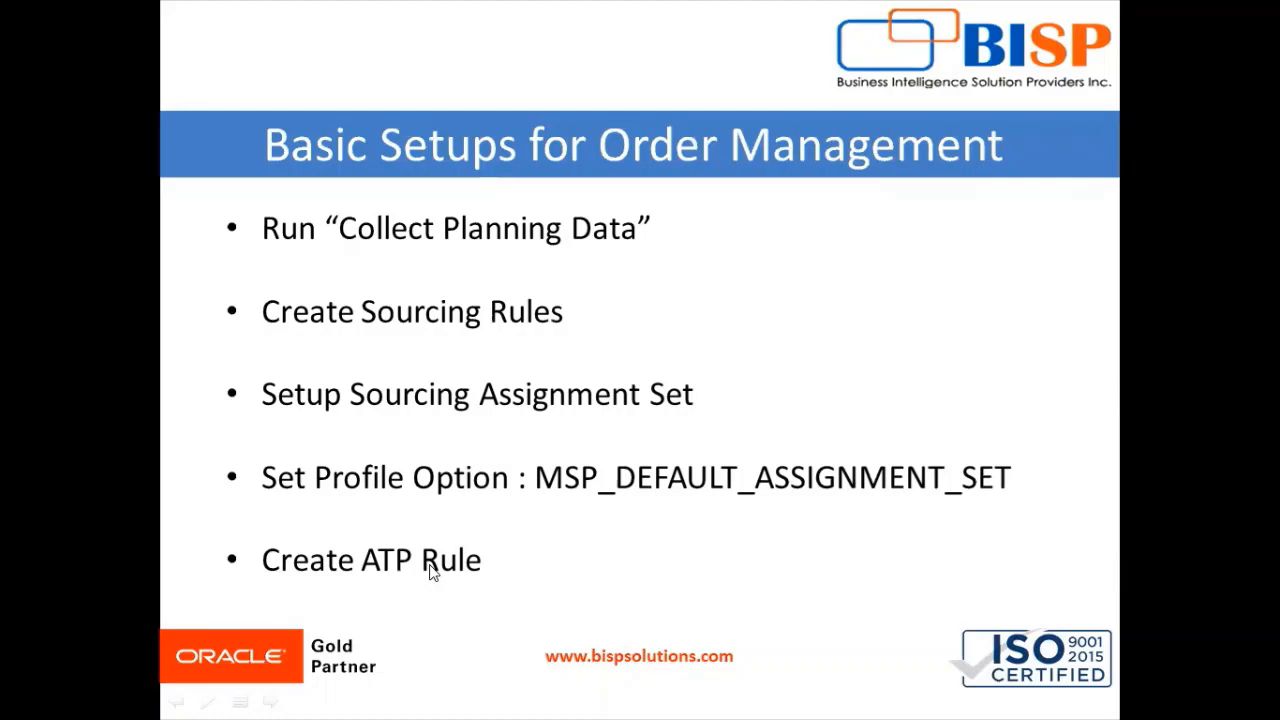
key(alt+Tab)
scroll(677, 418, up, 3)
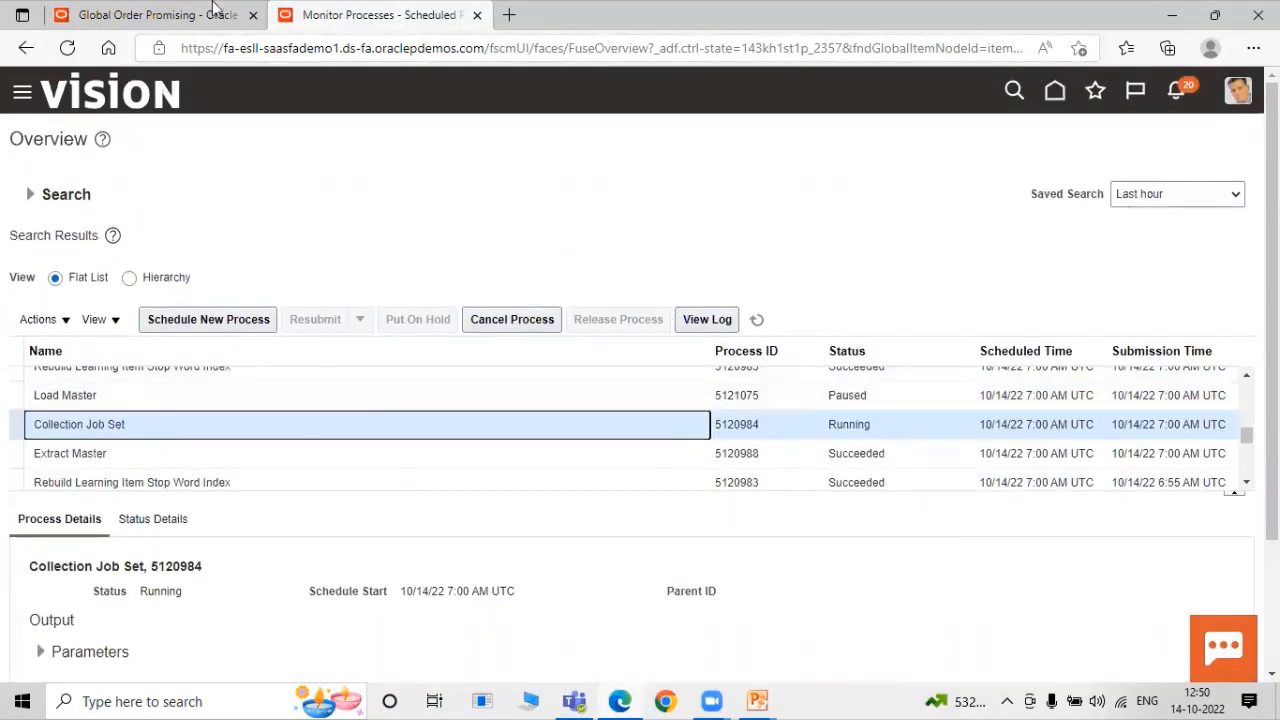
Return to Global Order Promising and start Collect Planning Data with source system OPS and collection type Targeted.
click(215, 13)
click(1243, 278)
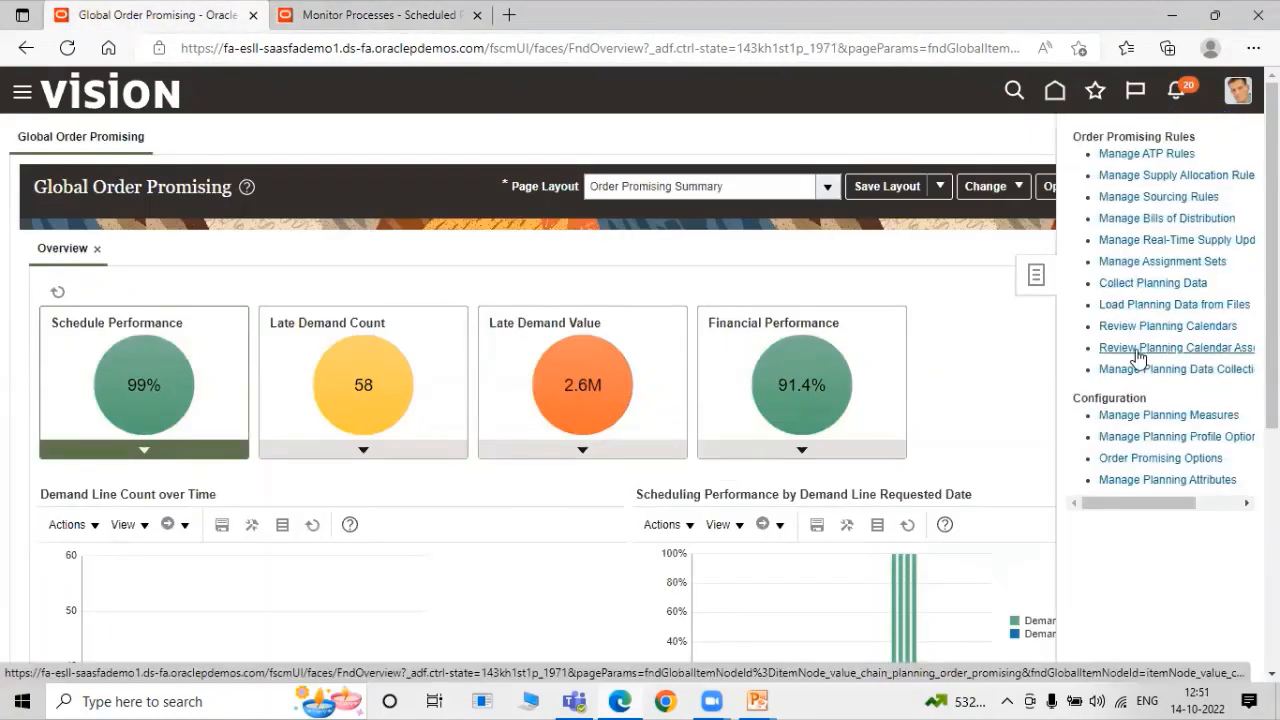
click(1153, 285)
click(398, 275)
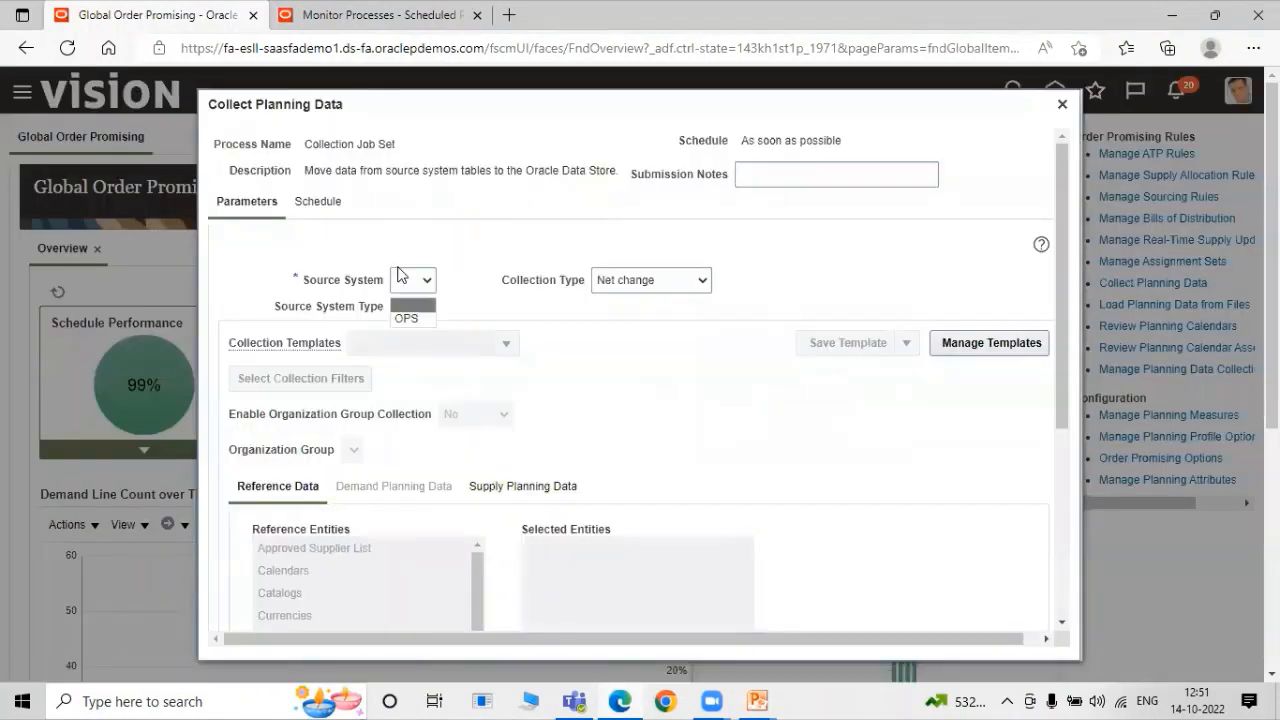
click(406, 318)
click(642, 286)
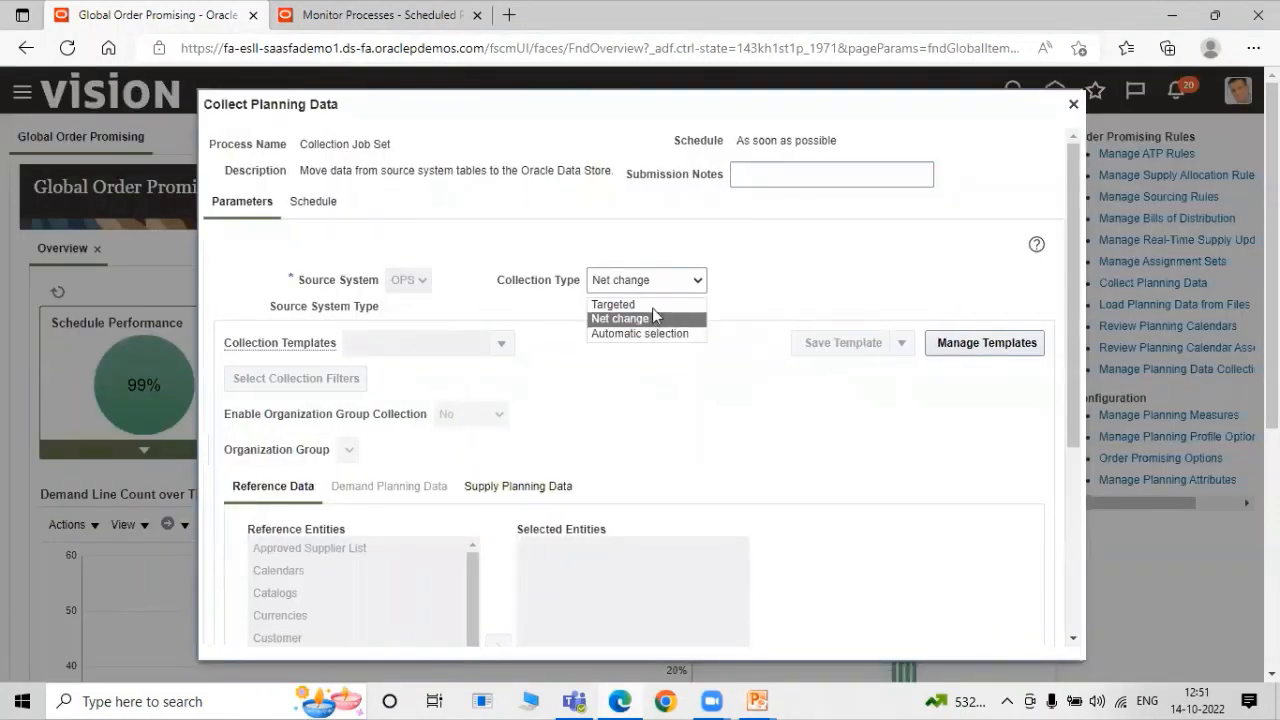
click(651, 305)
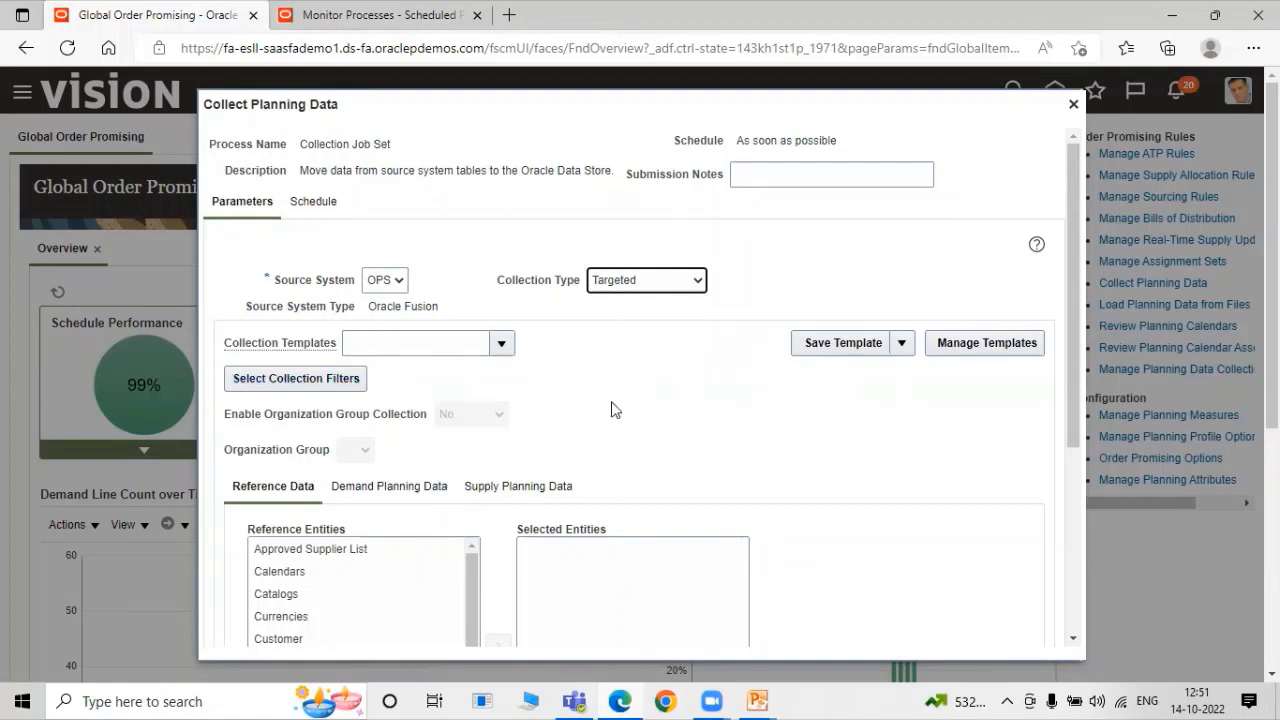
Add all reference entities and all supply planning entities to the selected entities for the collection.
scroll(612, 408, down, 2)
scroll(400, 466, down, 2)
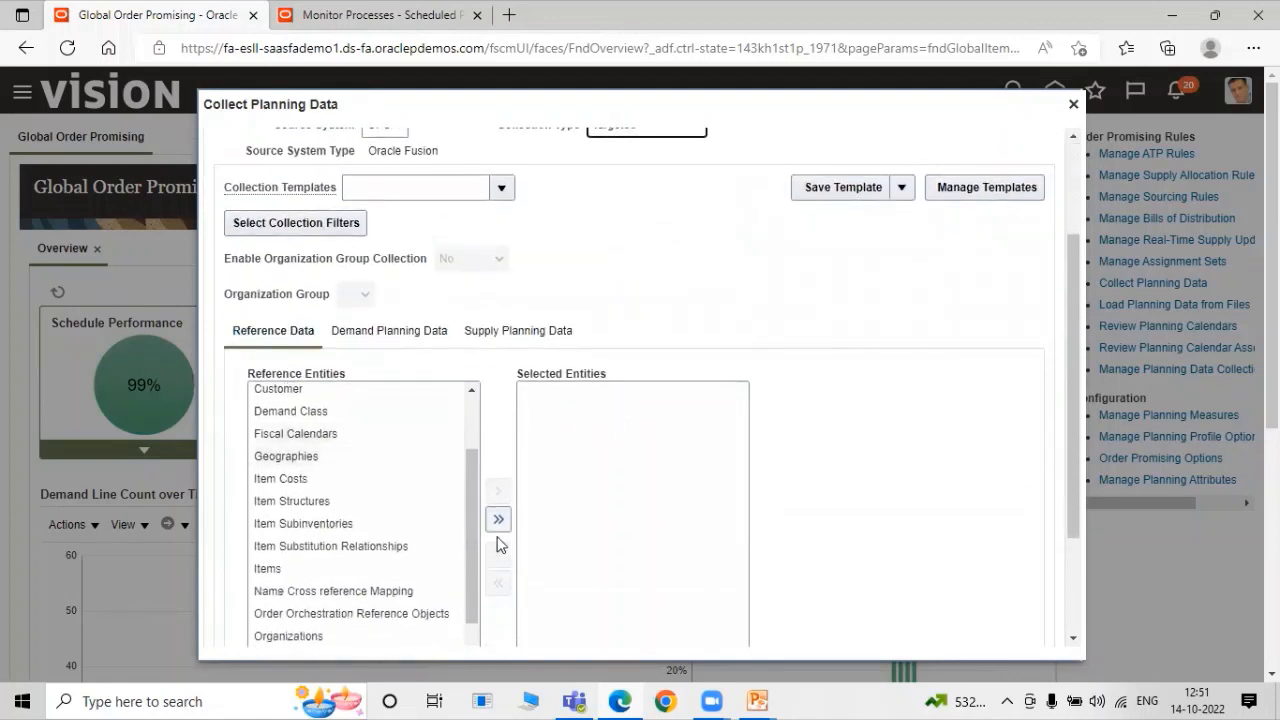
click(498, 519)
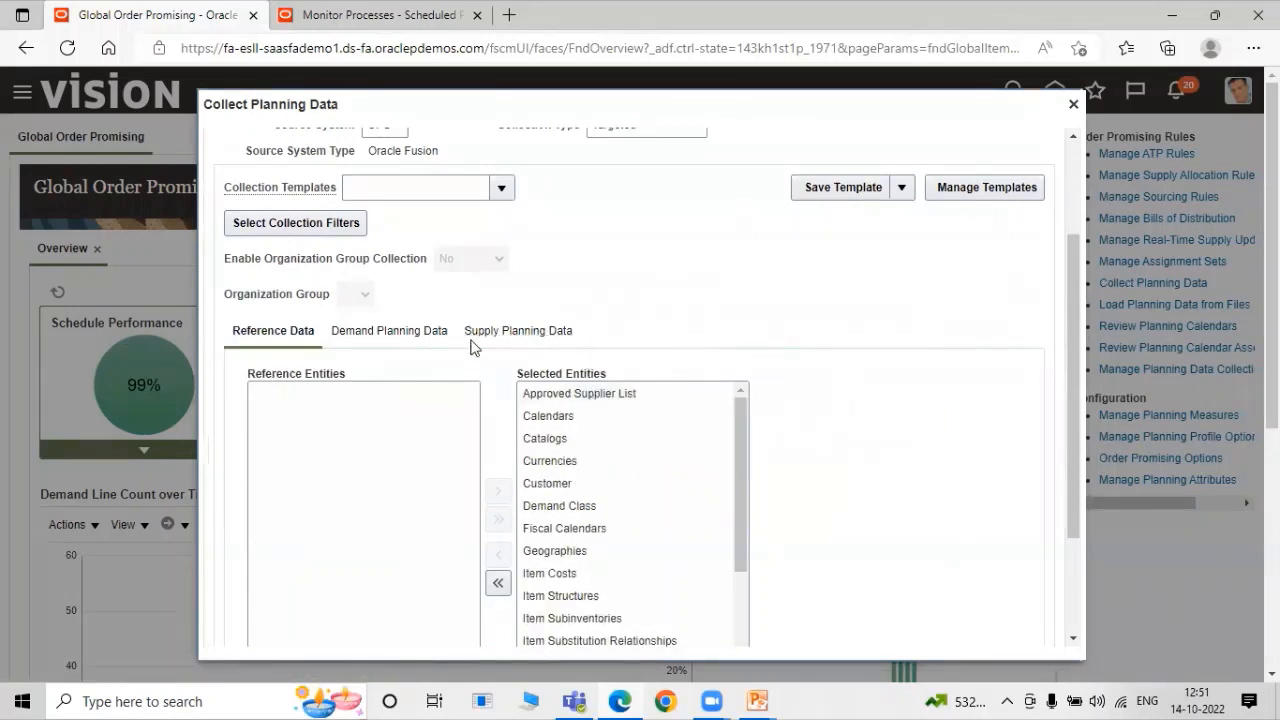
click(535, 330)
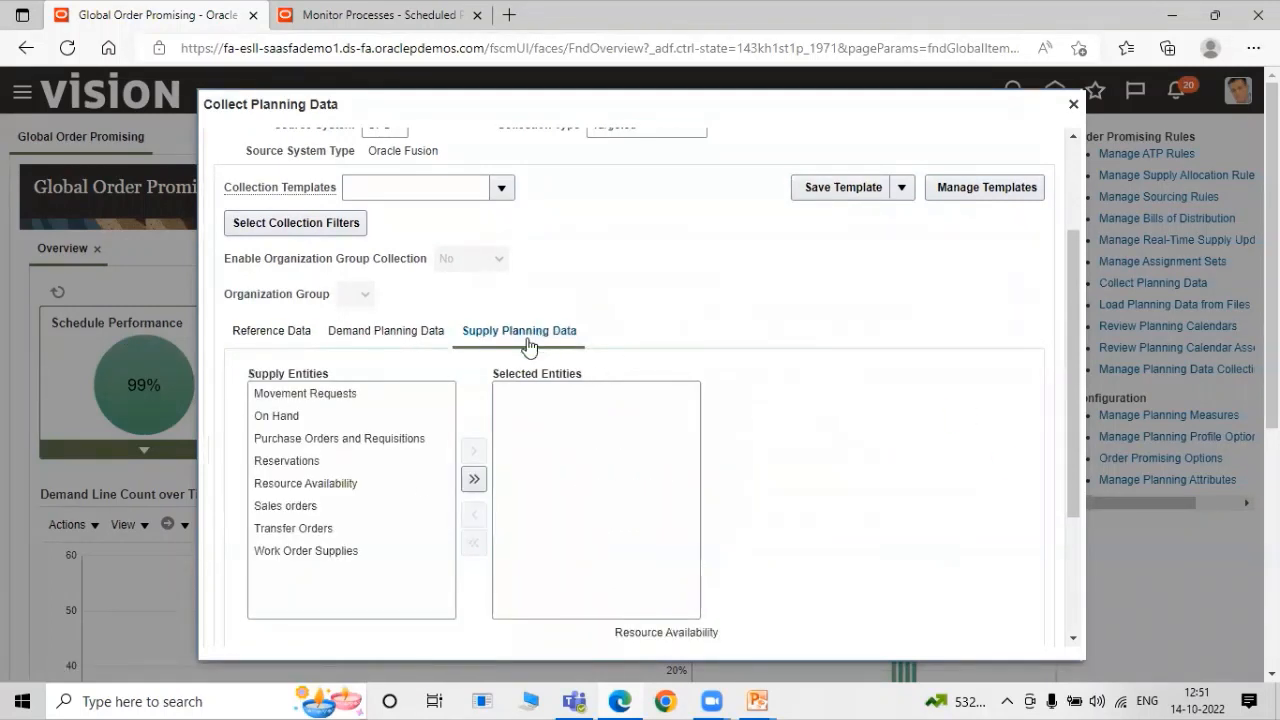
click(474, 479)
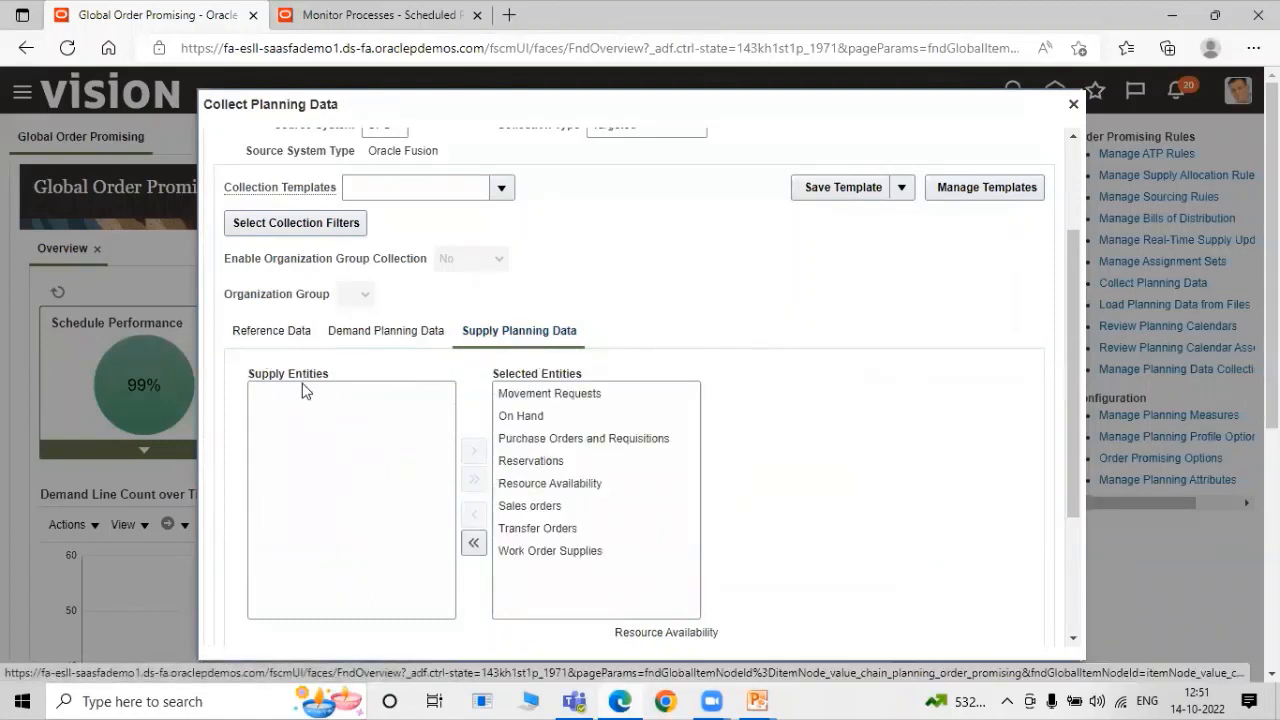
Submit the planning data collection and dismiss its submission notice.
scroll(820, 457, down, 3)
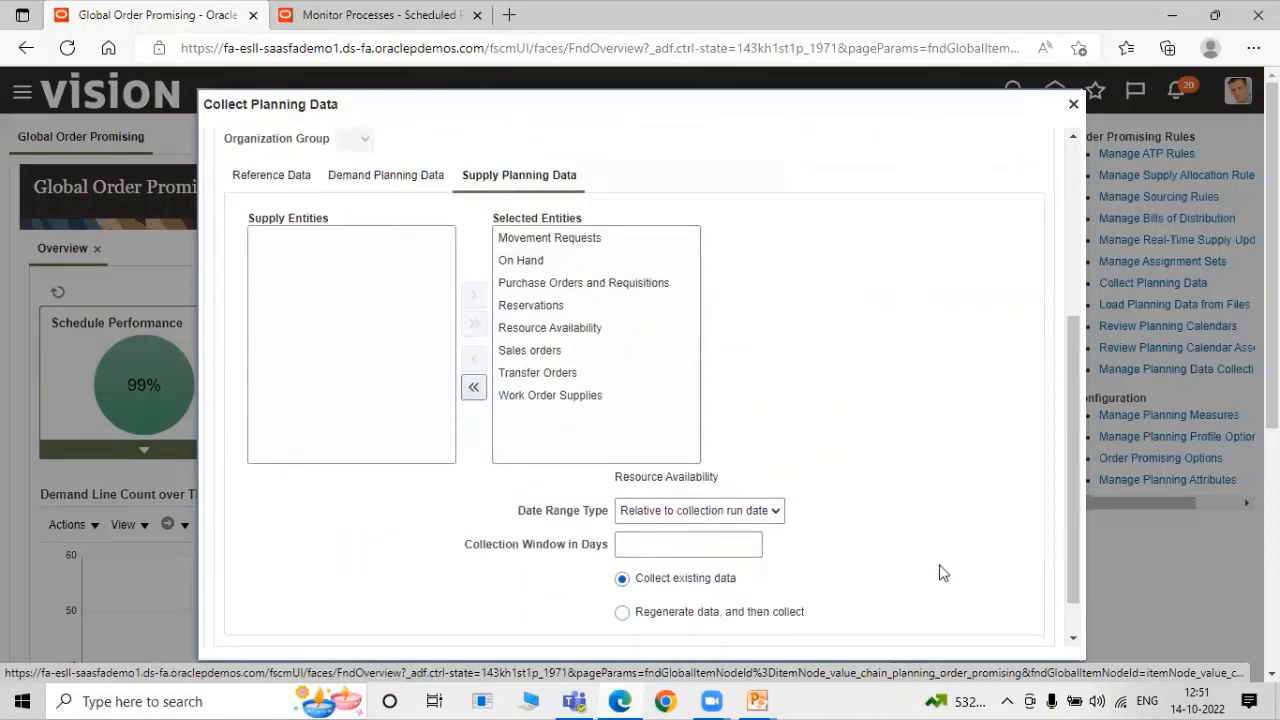
click(977, 630)
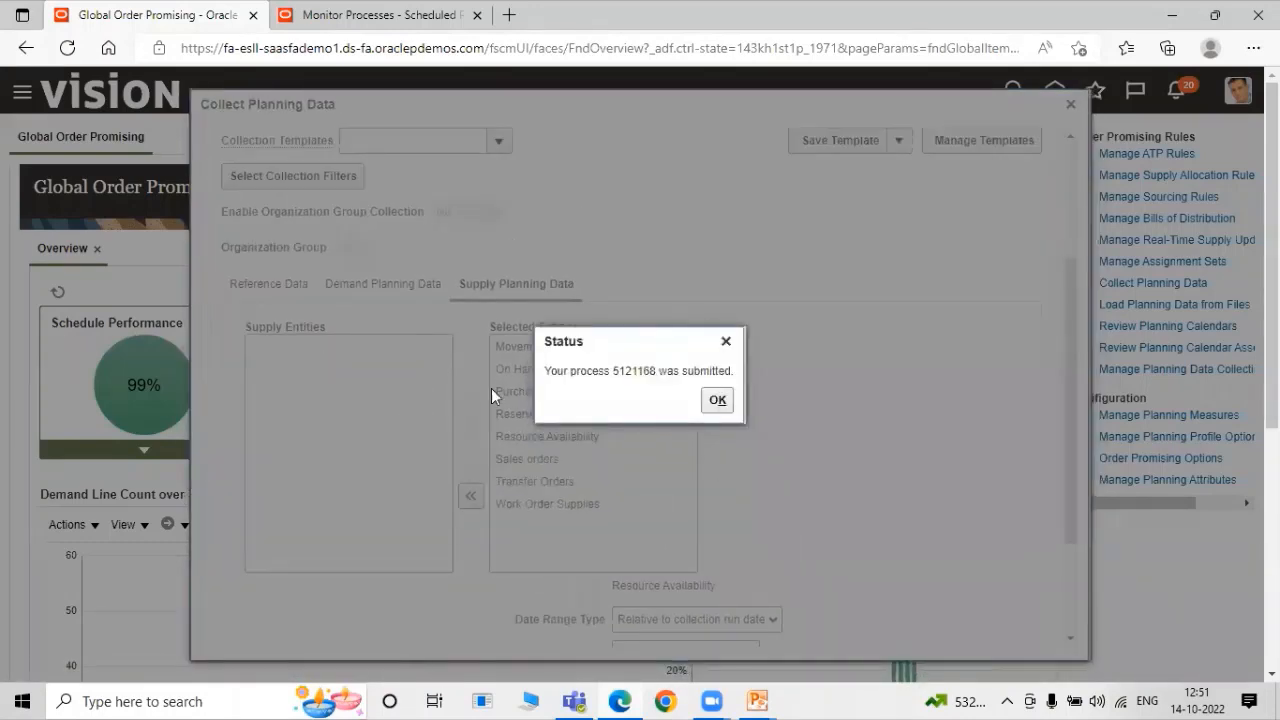
click(717, 399)
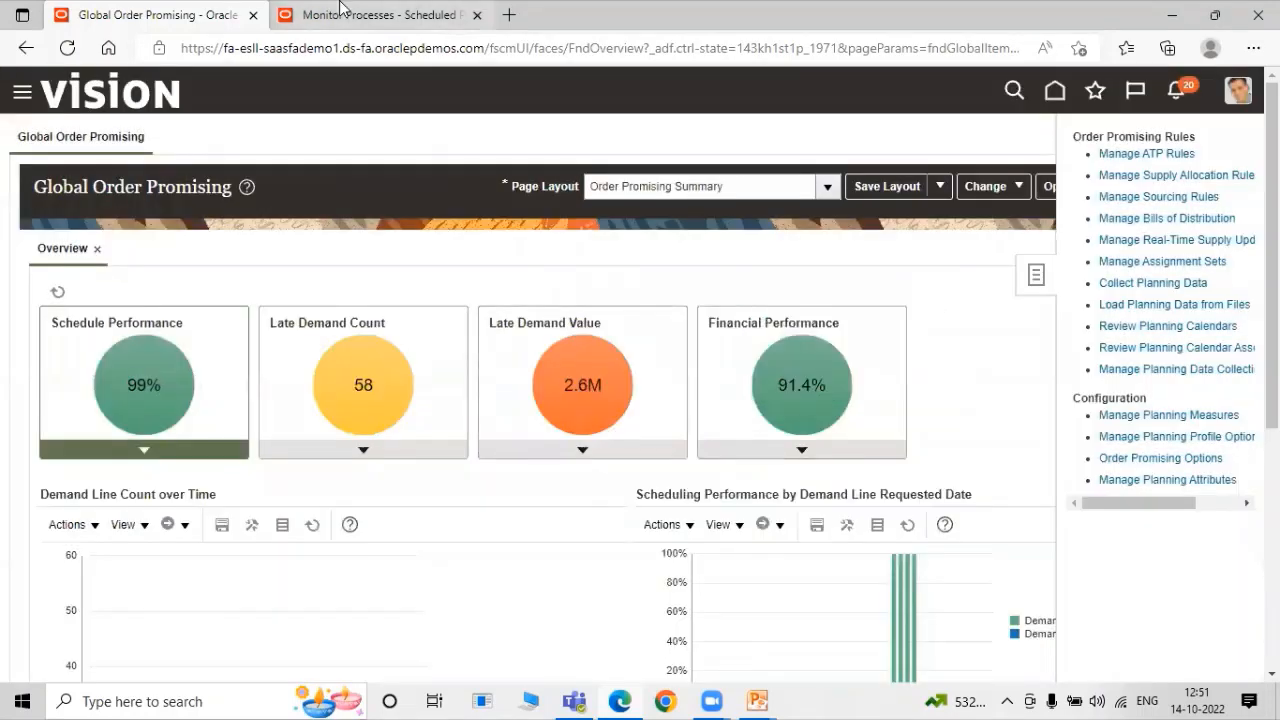
Go back to the scheduled processes, refresh the list, and look through it for the newly submitted Collection Job Set.
click(380, 15)
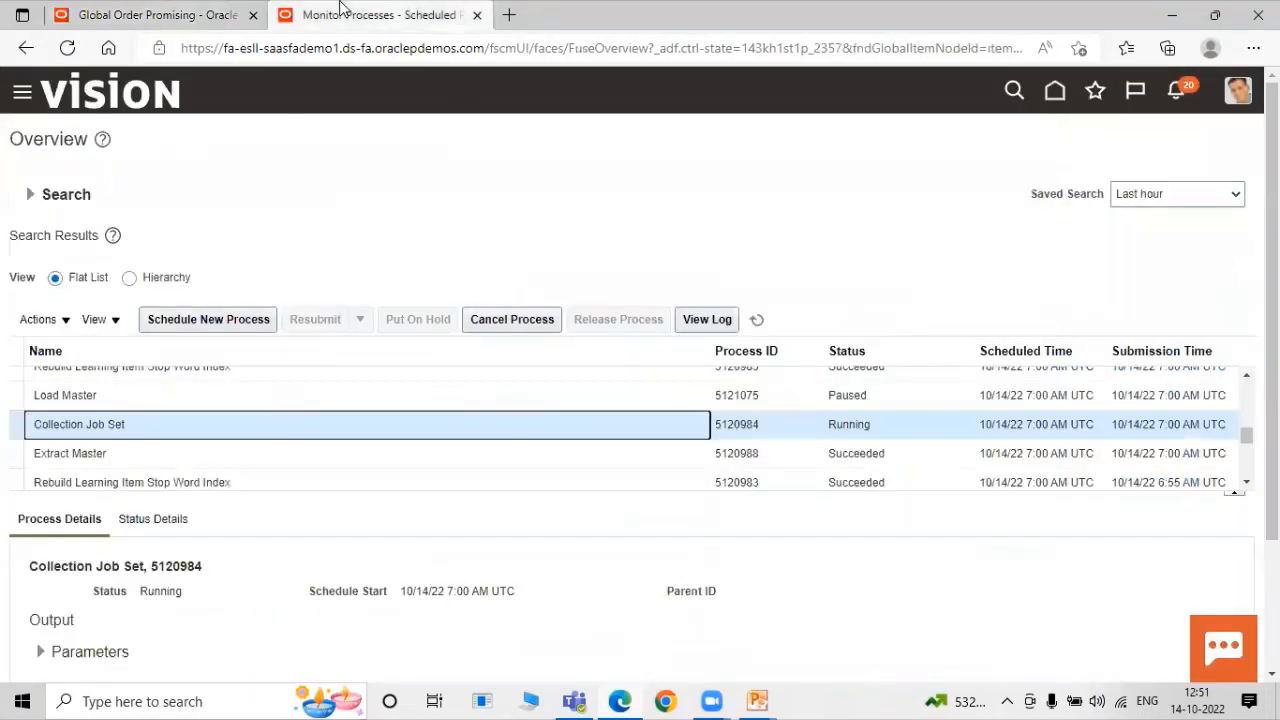
click(757, 319)
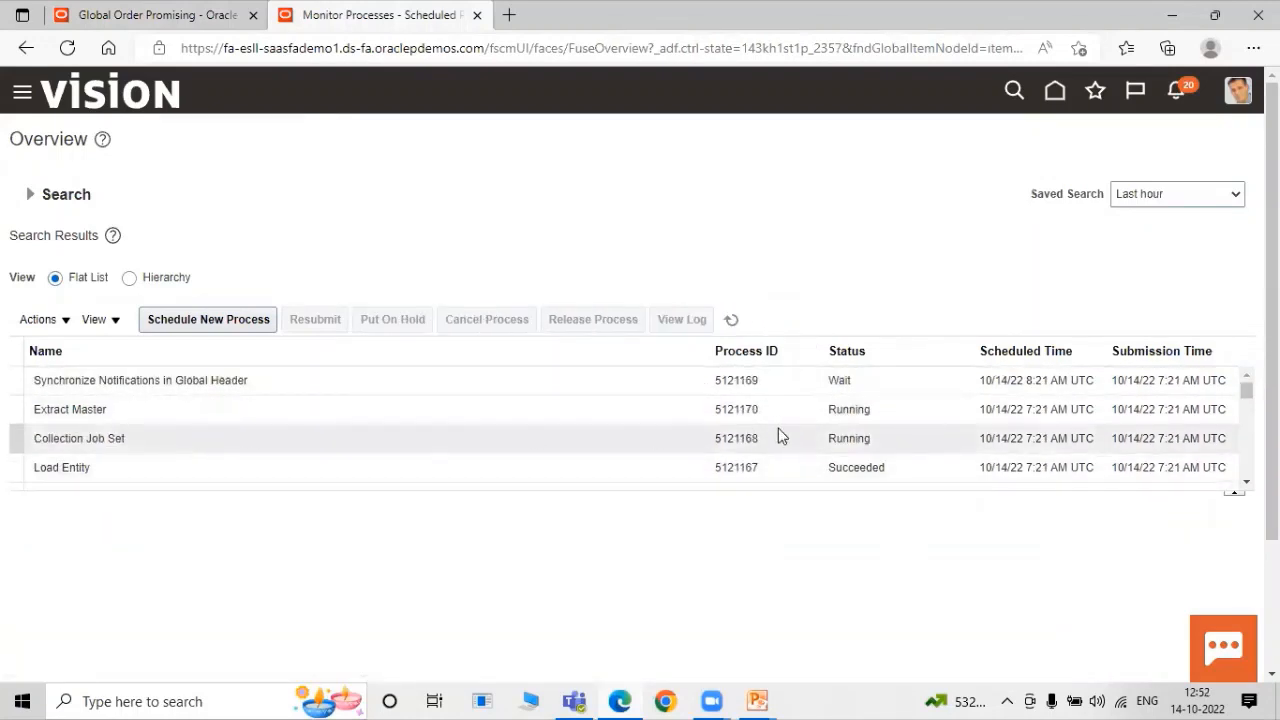
click(741, 321)
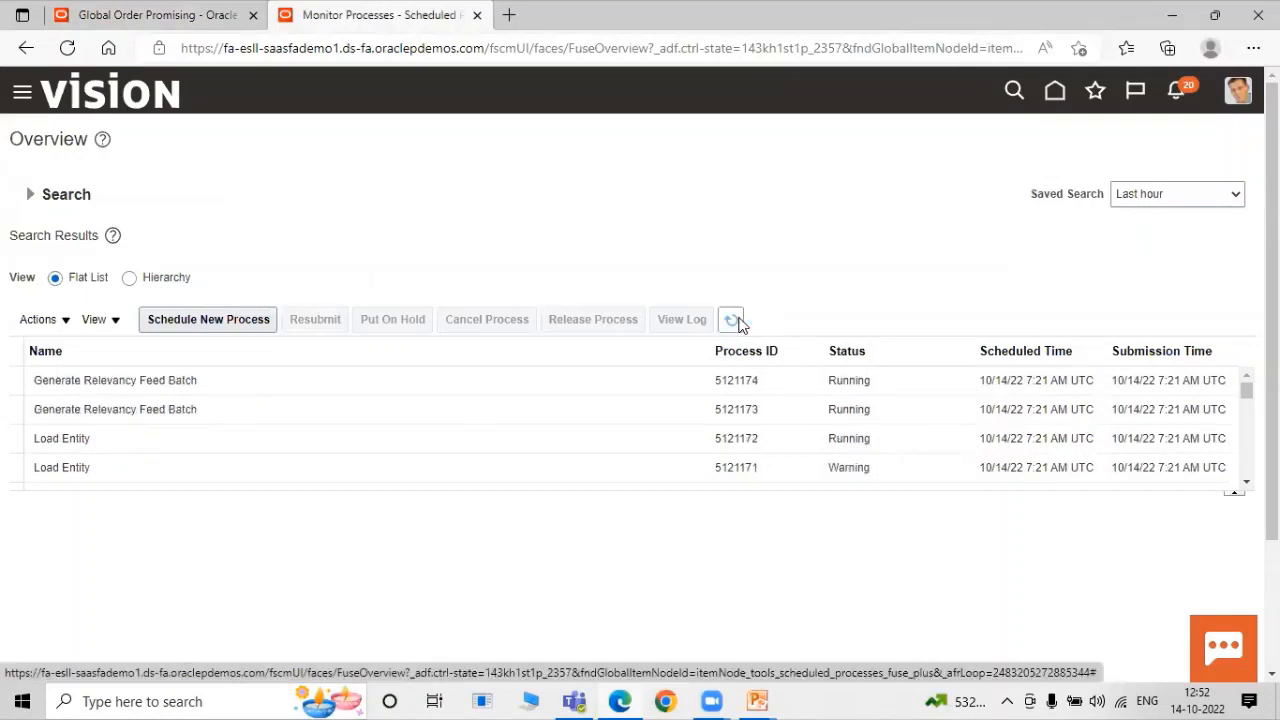
click(739, 321)
scroll(547, 416, down, 2)
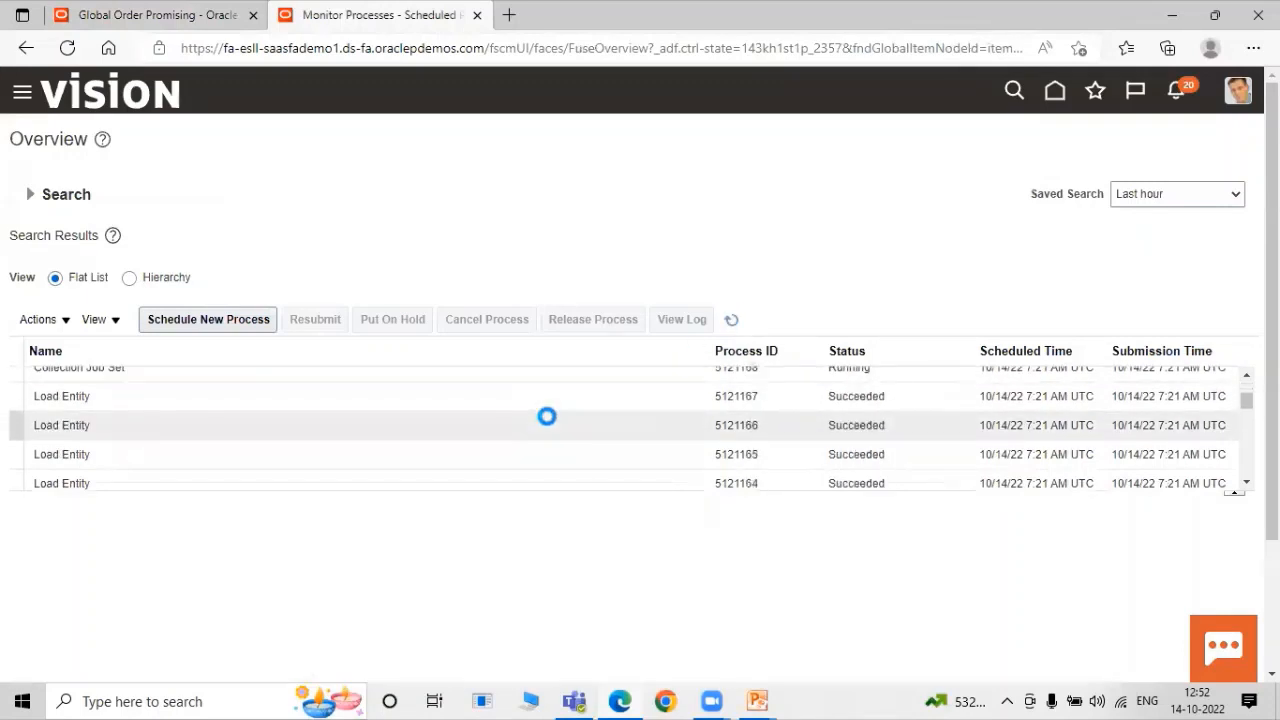
scroll(548, 420, down, 3)
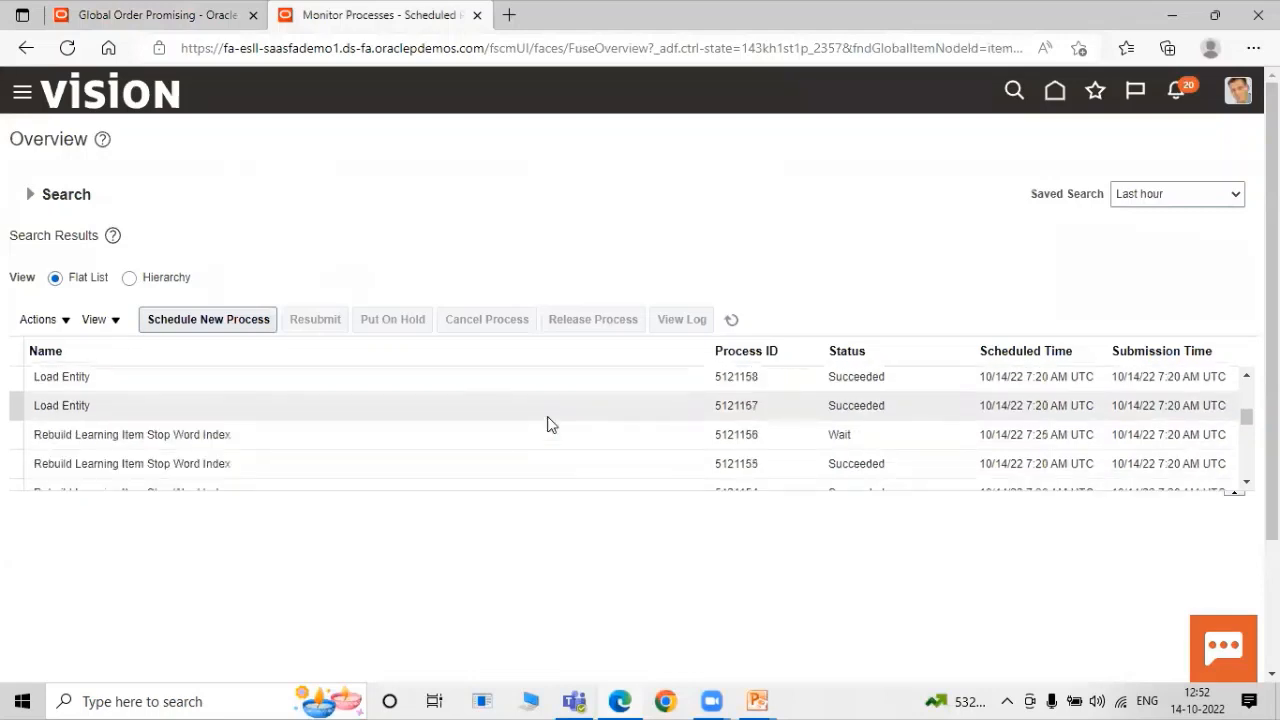
scroll(548, 424, down, 2)
scroll(548, 424, up, 3)
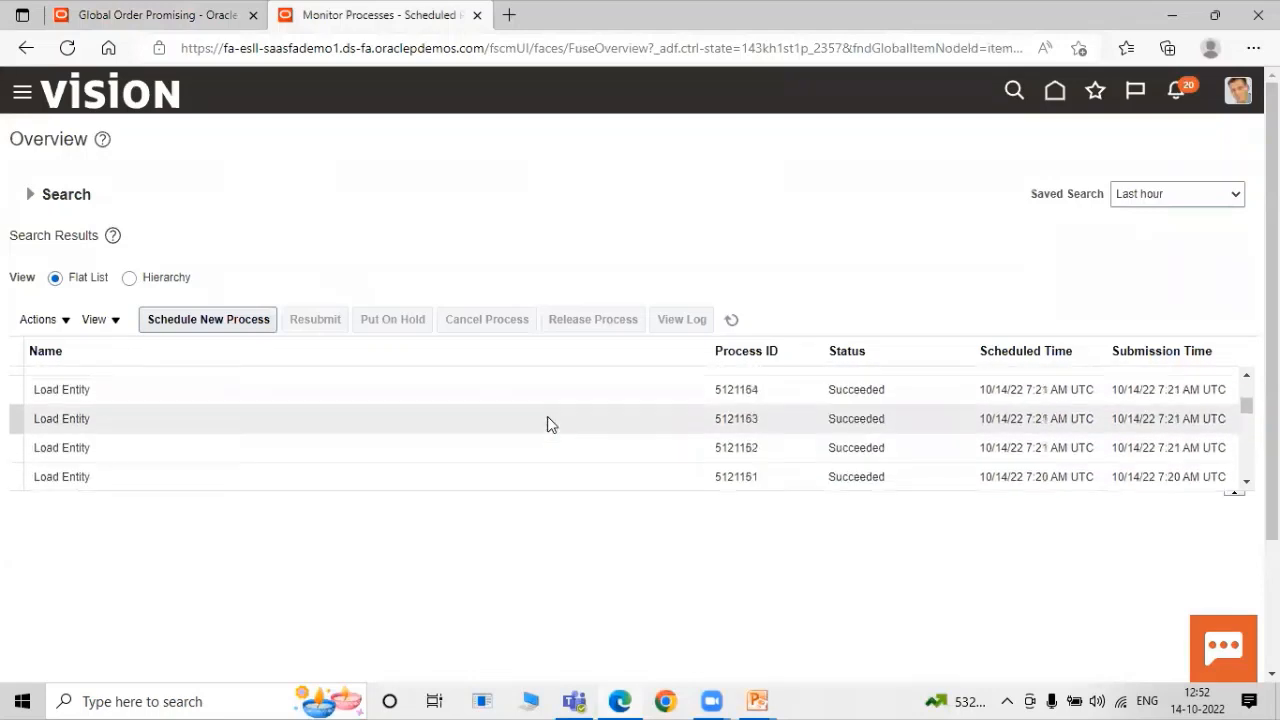
scroll(548, 424, up, 3)
scroll(548, 424, down, 2)
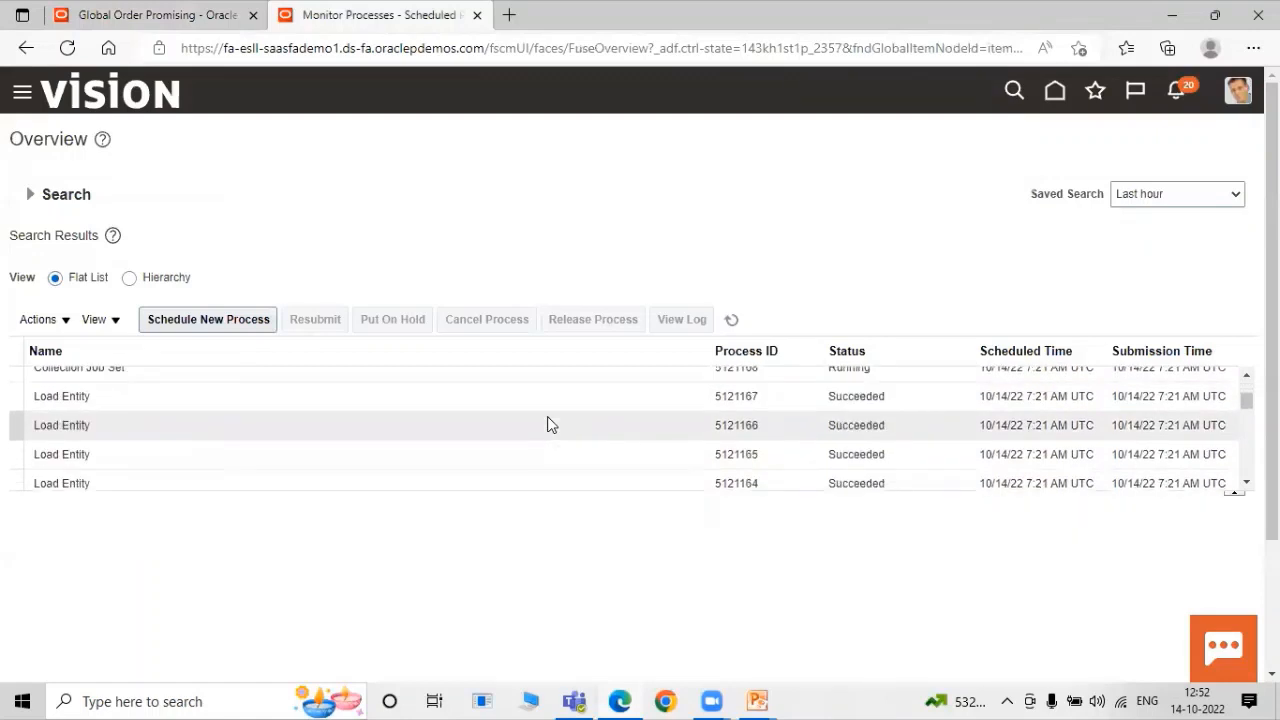
scroll(548, 424, up, 1)
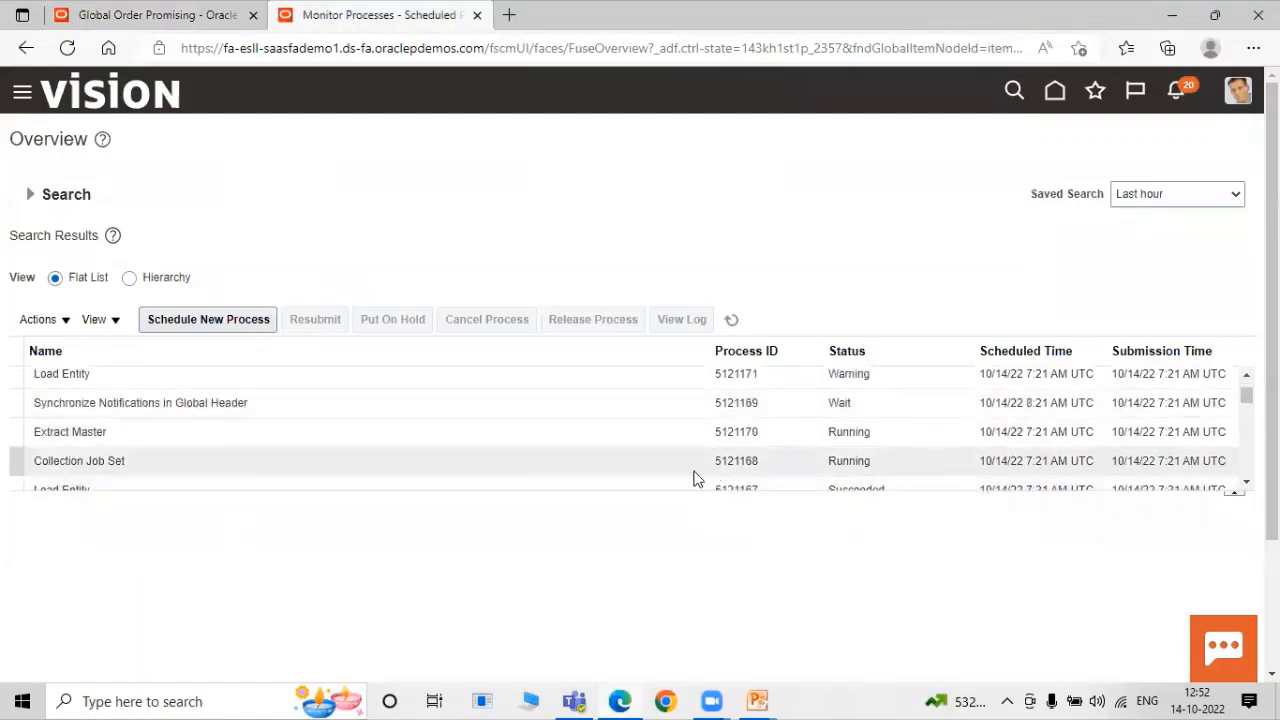
scroll(694, 477, up, 1)
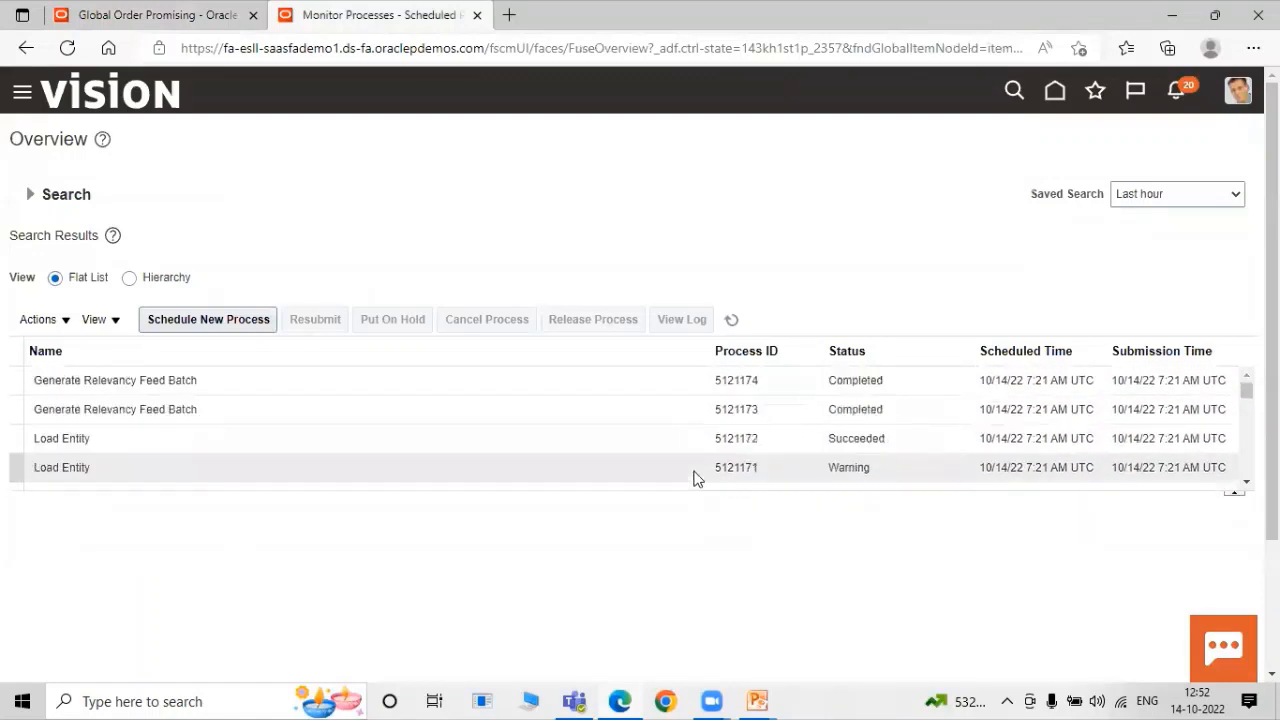
Keep refreshing the scheduled processes list and select the new Collection Job Set to check its final status.
click(733, 319)
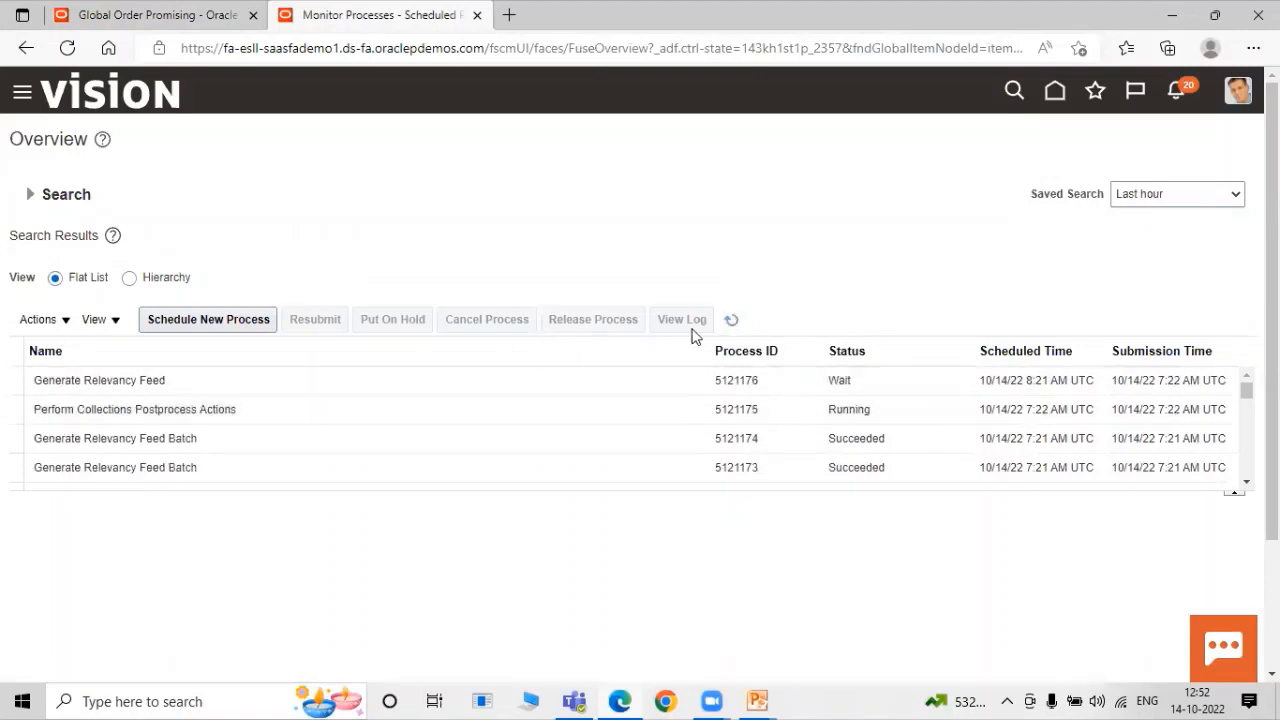
click(731, 319)
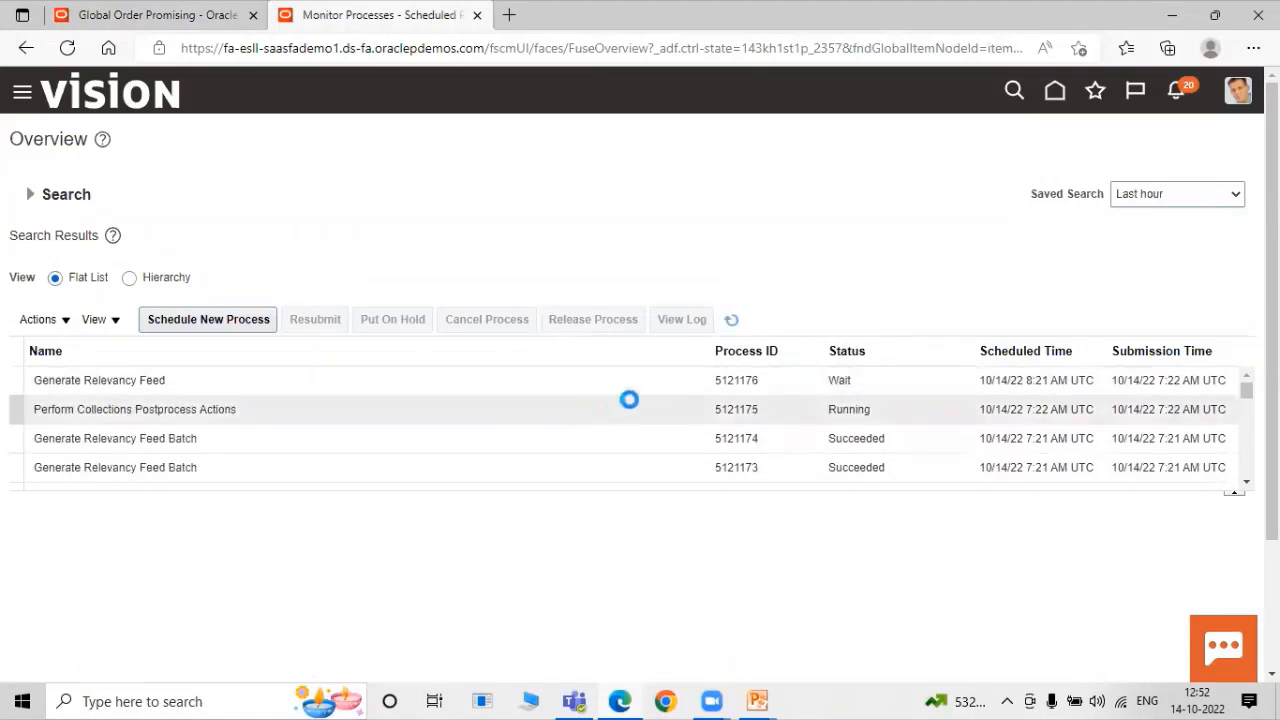
scroll(751, 420, down, 1)
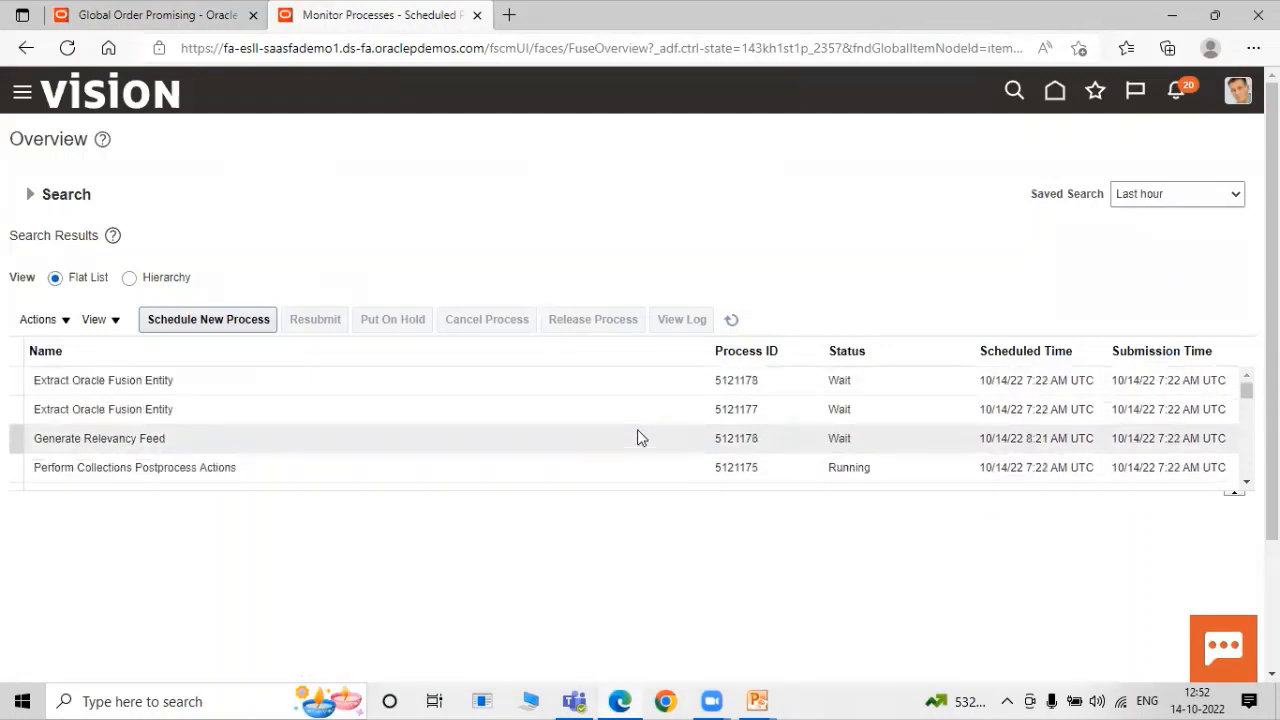
click(731, 319)
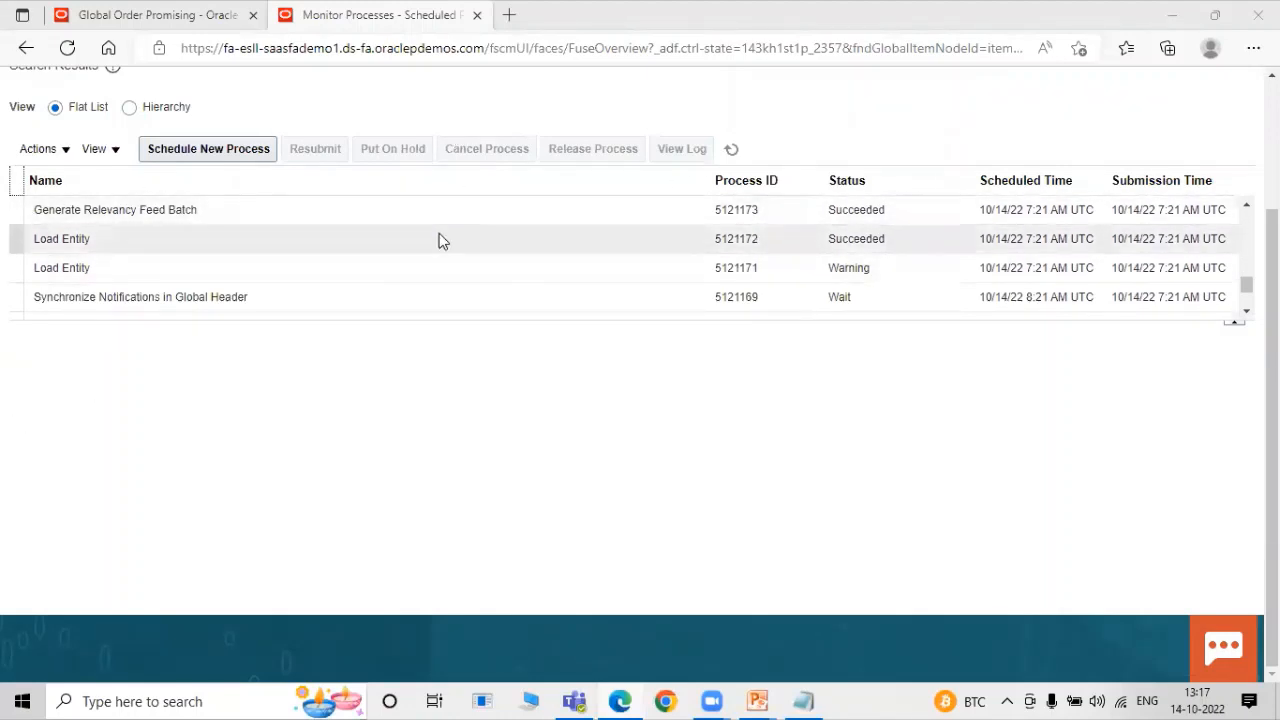
scroll(440, 241, down, 1)
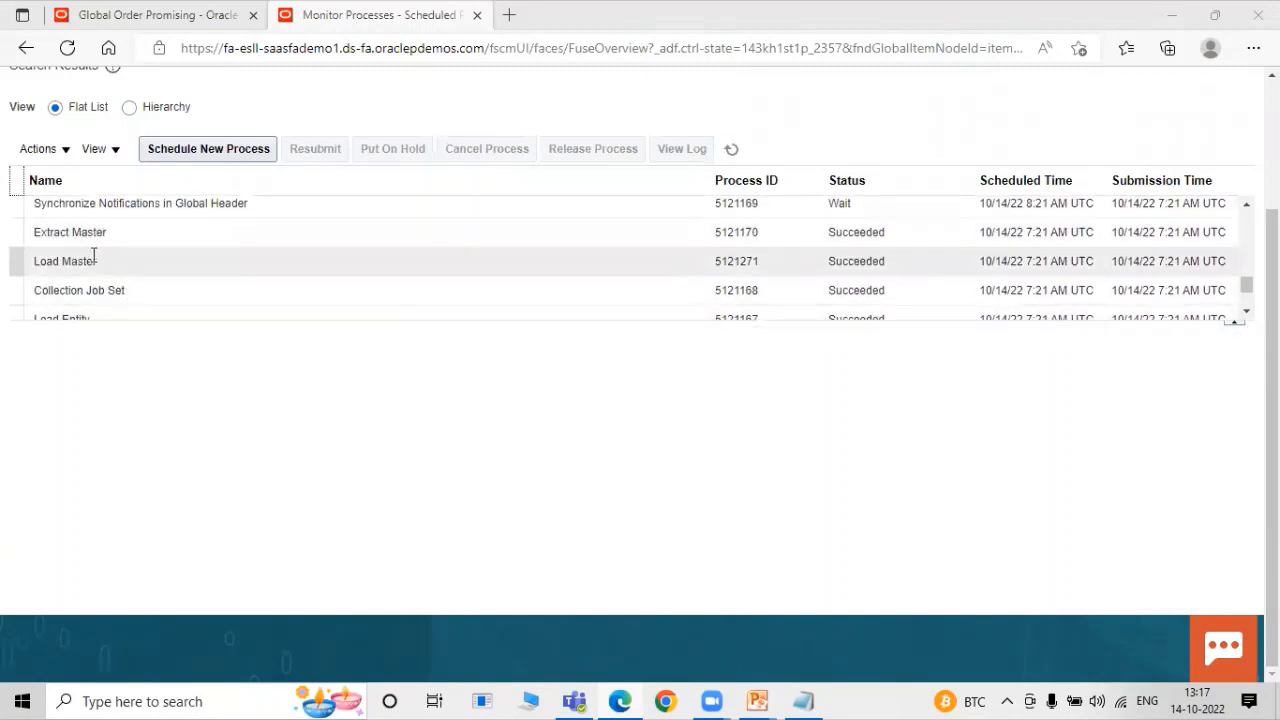
click(710, 292)
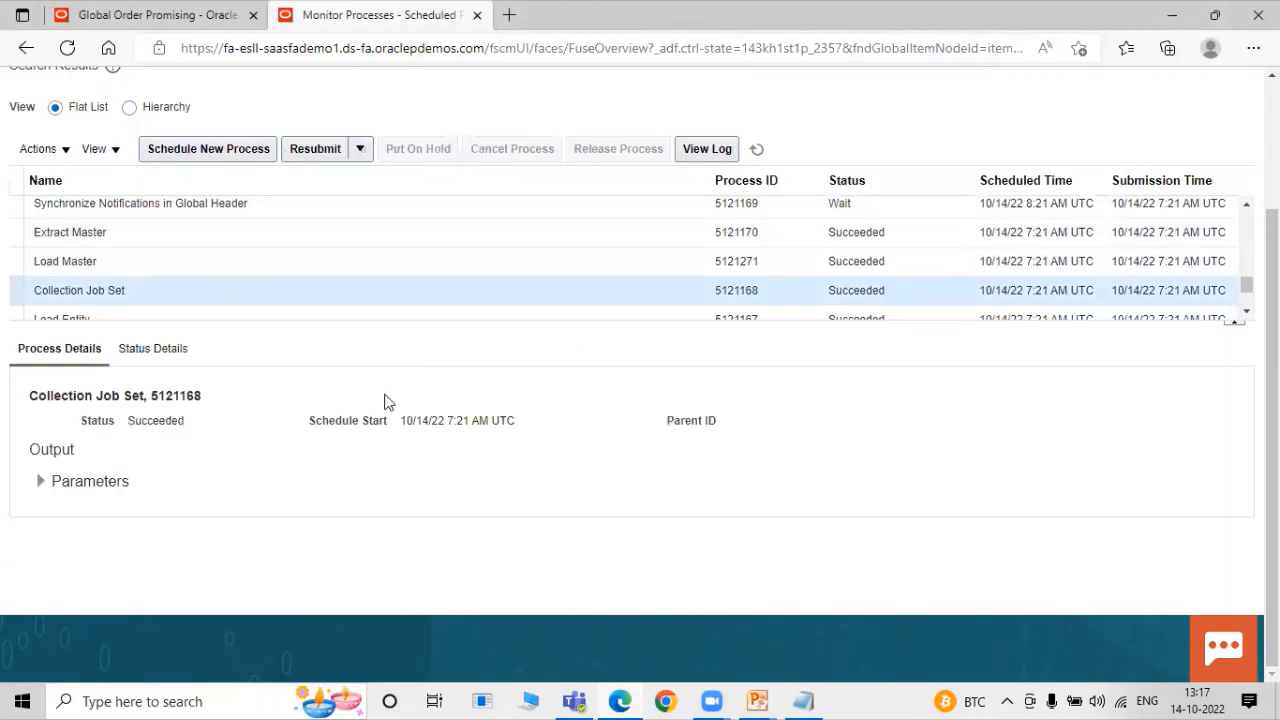
Switch to the PowerPoint slide show to read the next Order Management setup, and return to the browser to schedule a new process.
key(alt+Tab)
key(Tab)
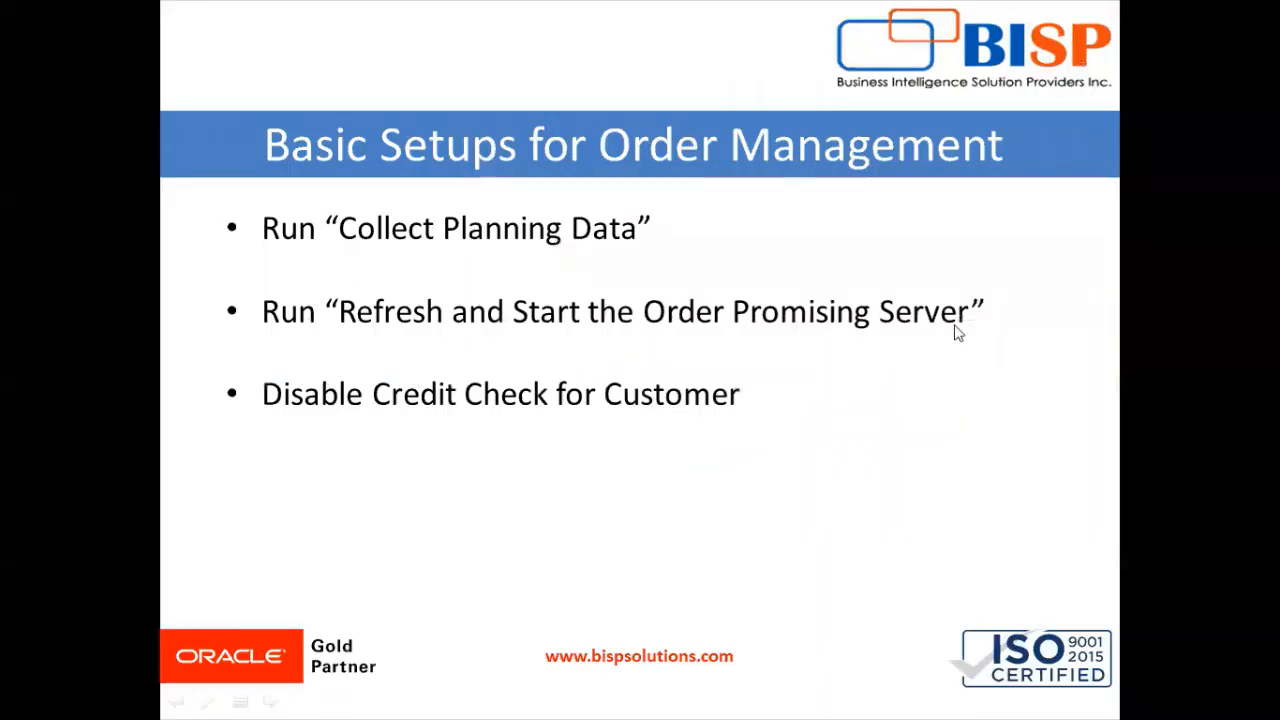
key(alt+Tab)
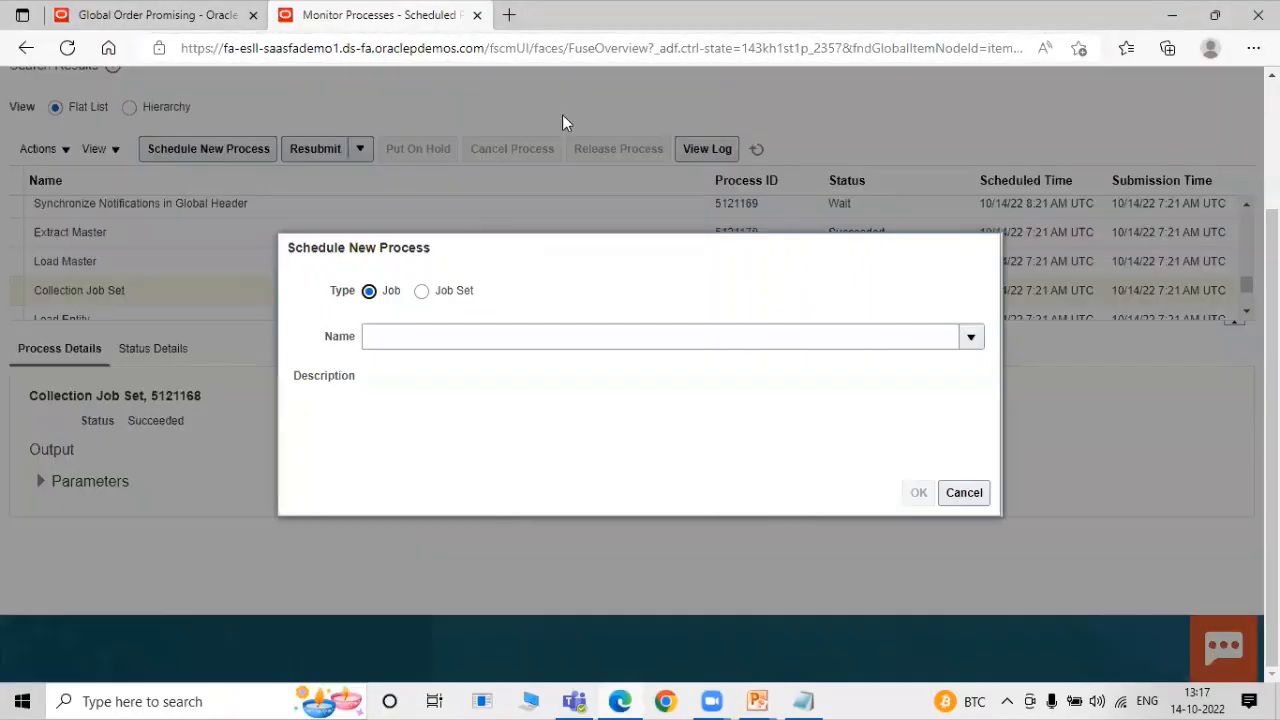
Search the job names for "Refresh and start", choose Refresh and Start the Order Promising Server, and open its process details.
click(372, 338)
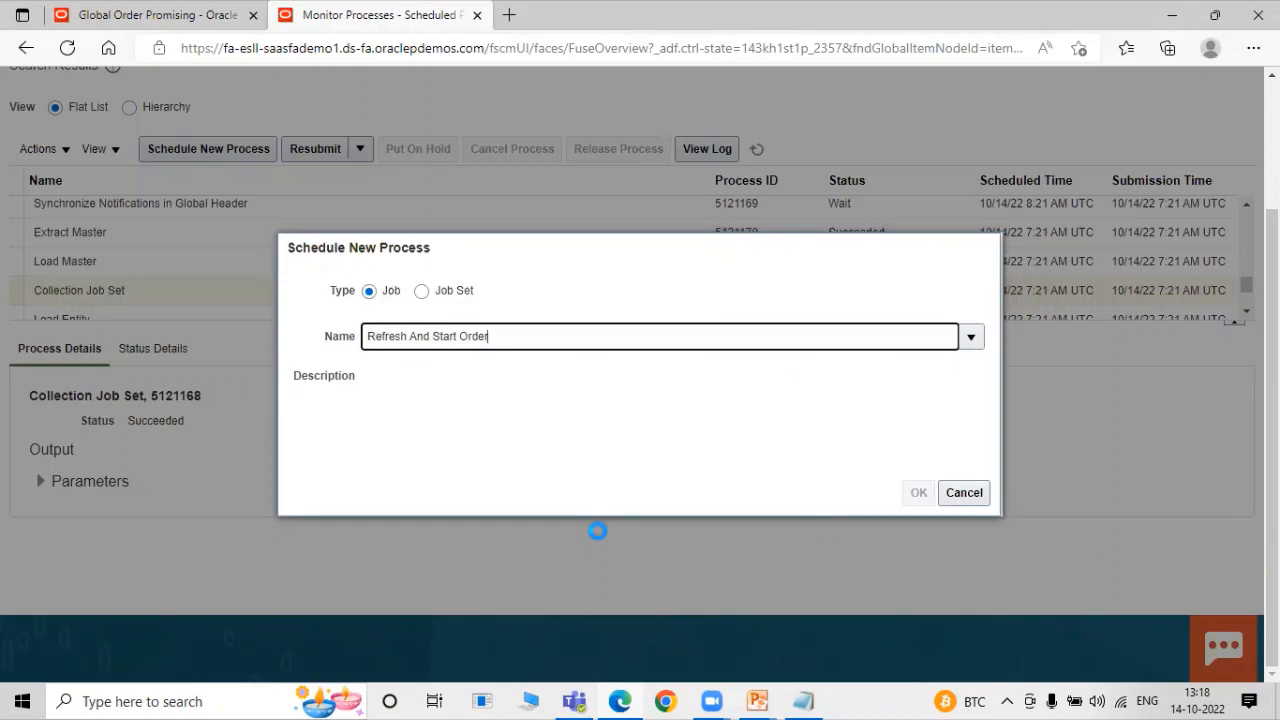
click(423, 343)
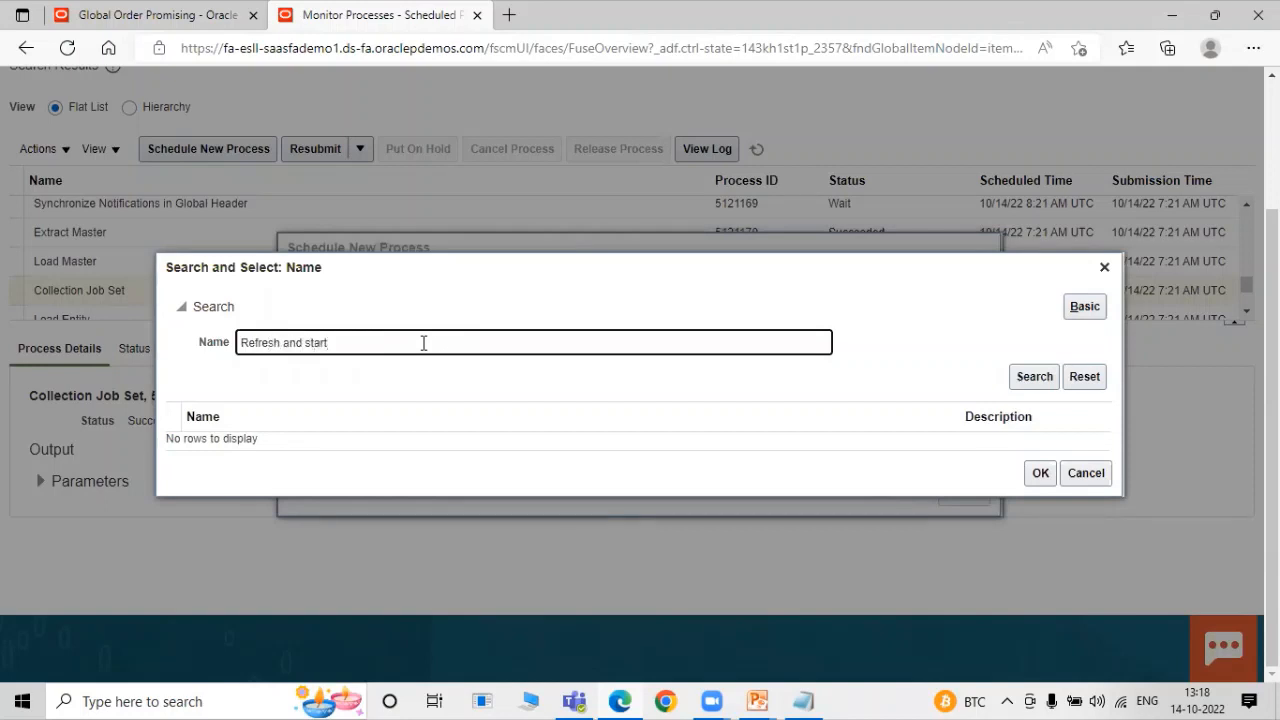
click(1031, 388)
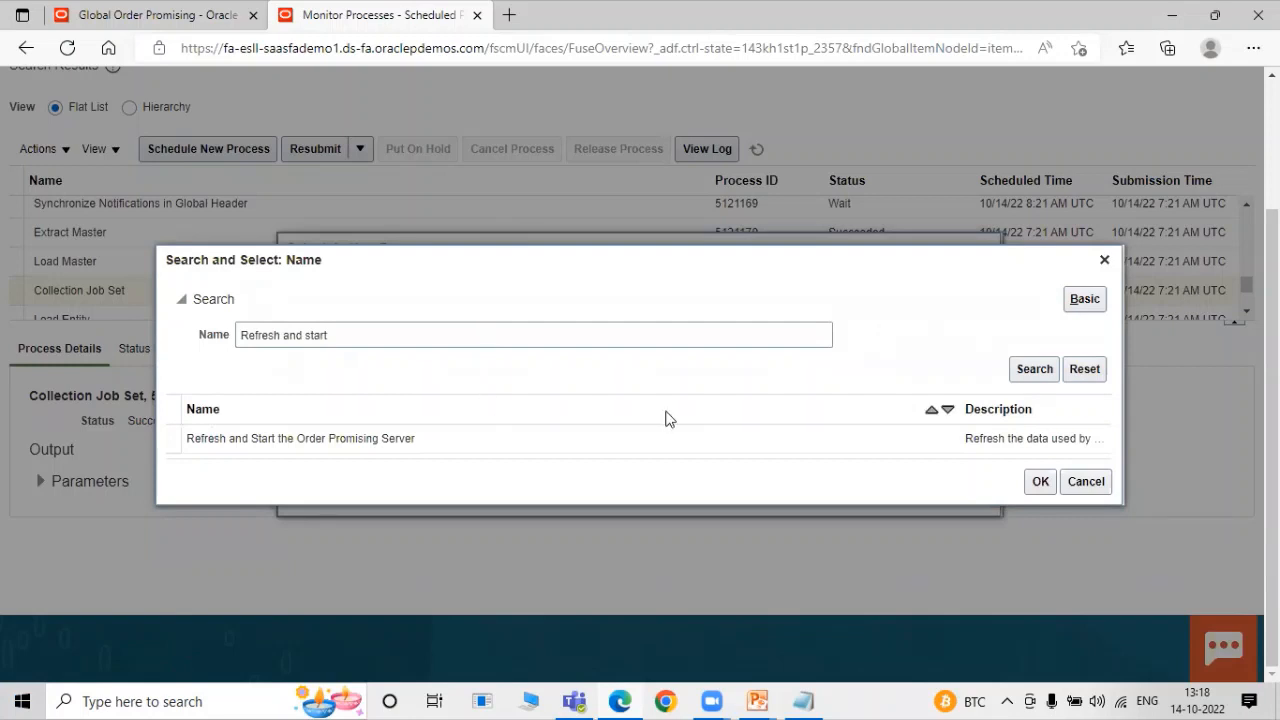
click(446, 443)
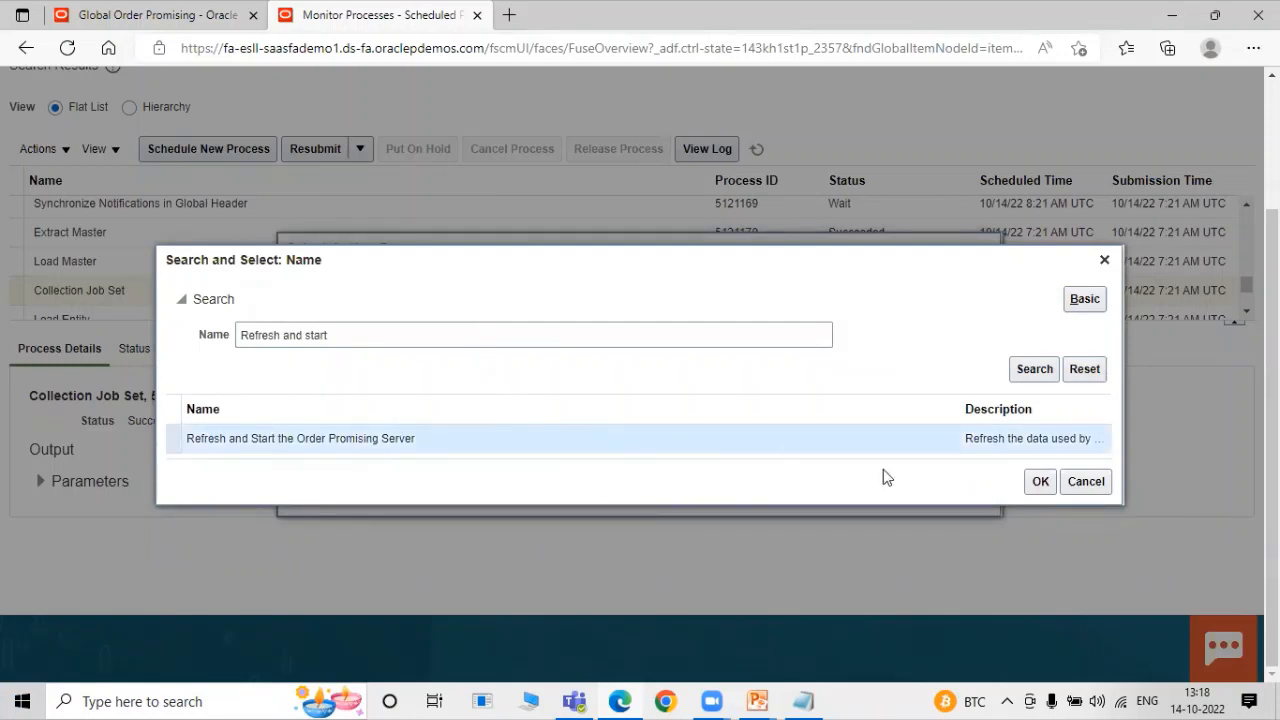
click(1038, 484)
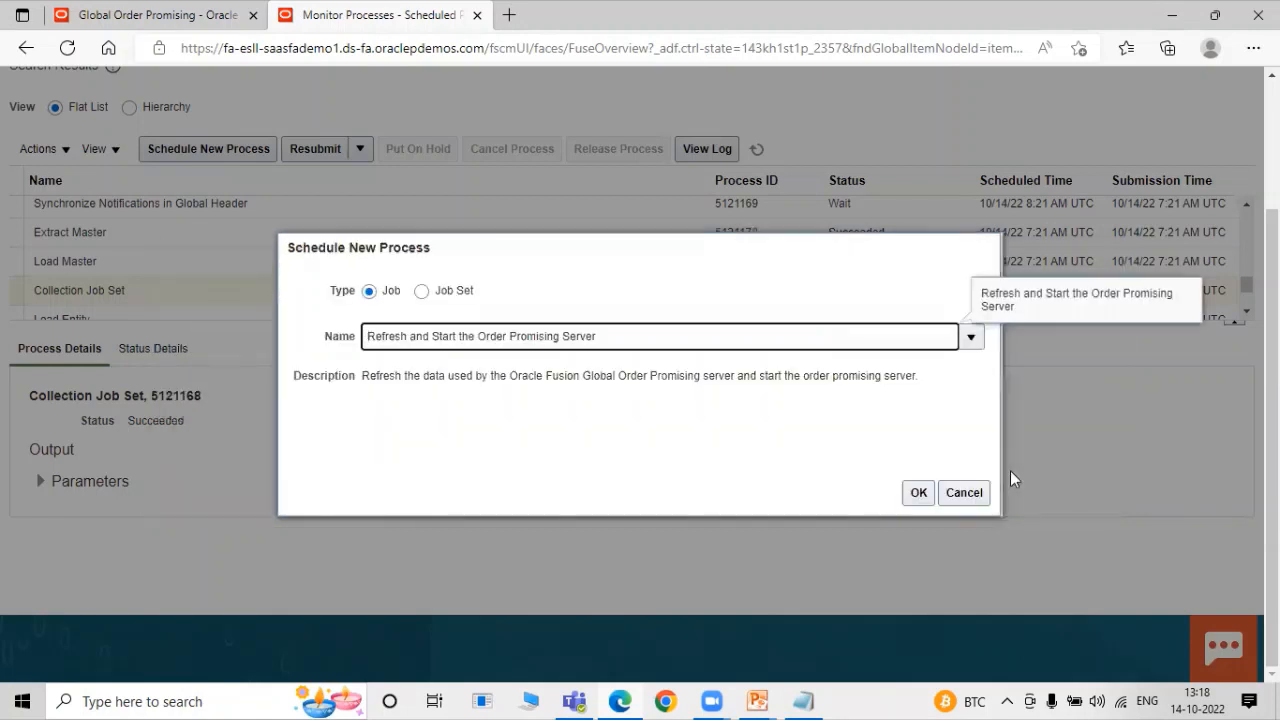
click(918, 492)
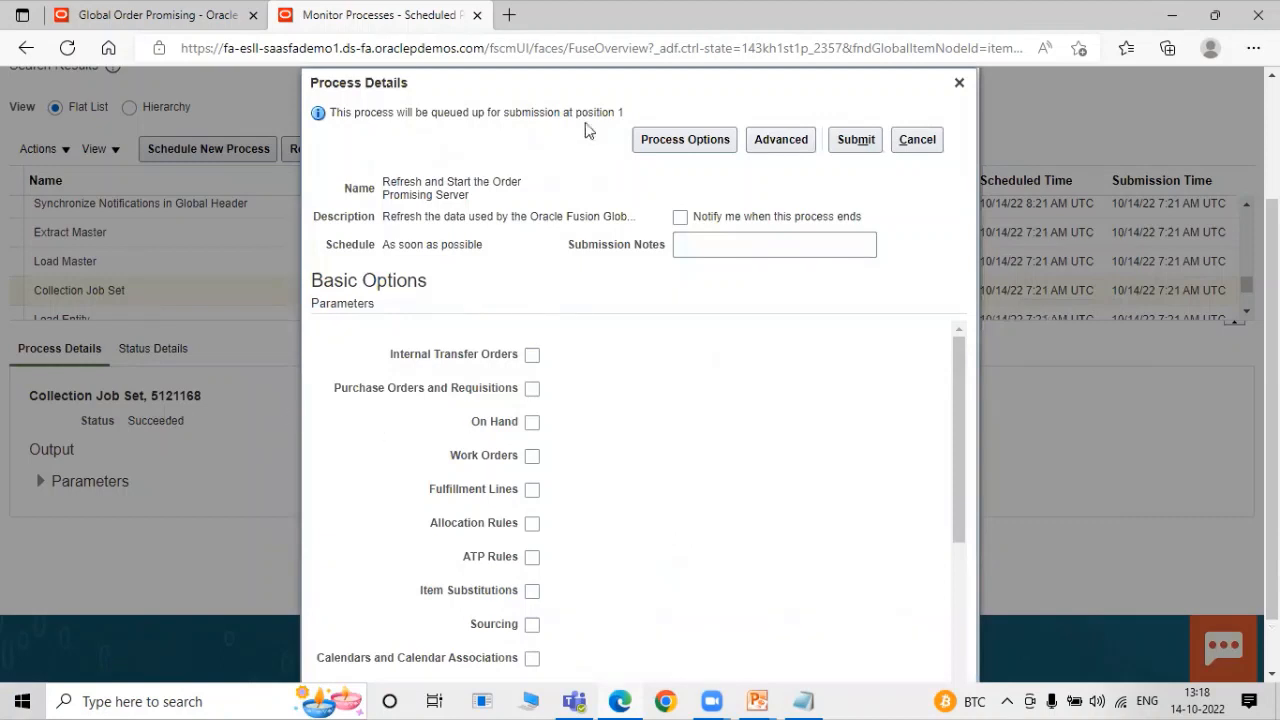
drag(953, 366, 956, 377)
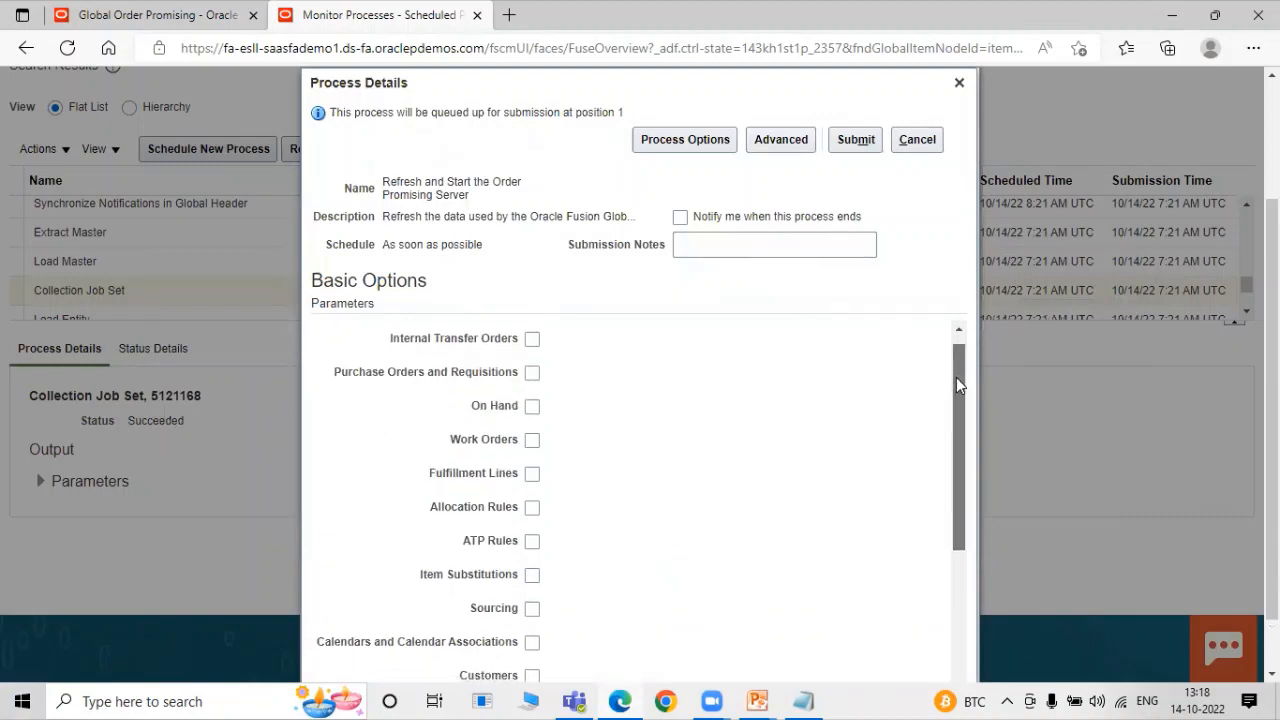
Include Internal Transfer Orders, Purchase Orders and Requisitions, On Hand, and Work Orders in the process parameters.
click(532, 340)
click(532, 372)
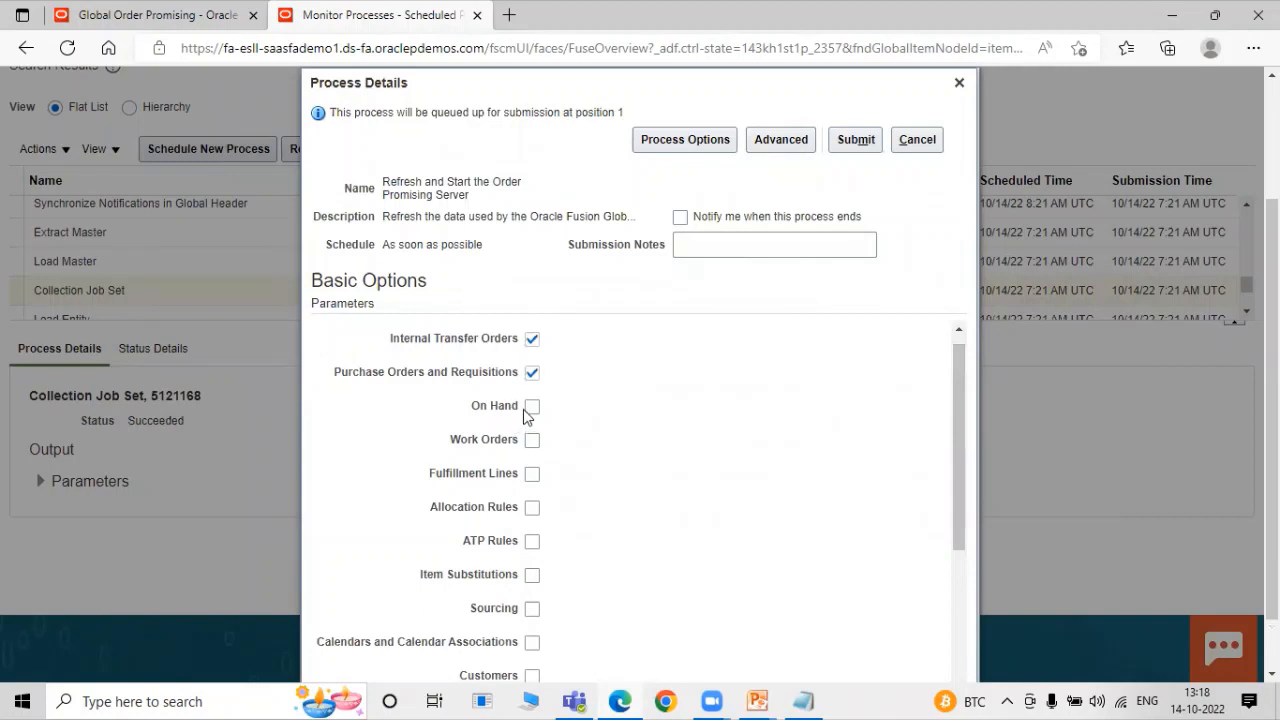
click(531, 407)
click(532, 441)
Include Fulfillment Lines, Allocation Rules, ATP Rules, Item Substitutions, and Sourcing in the process parameters.
drag(956, 392, 952, 454)
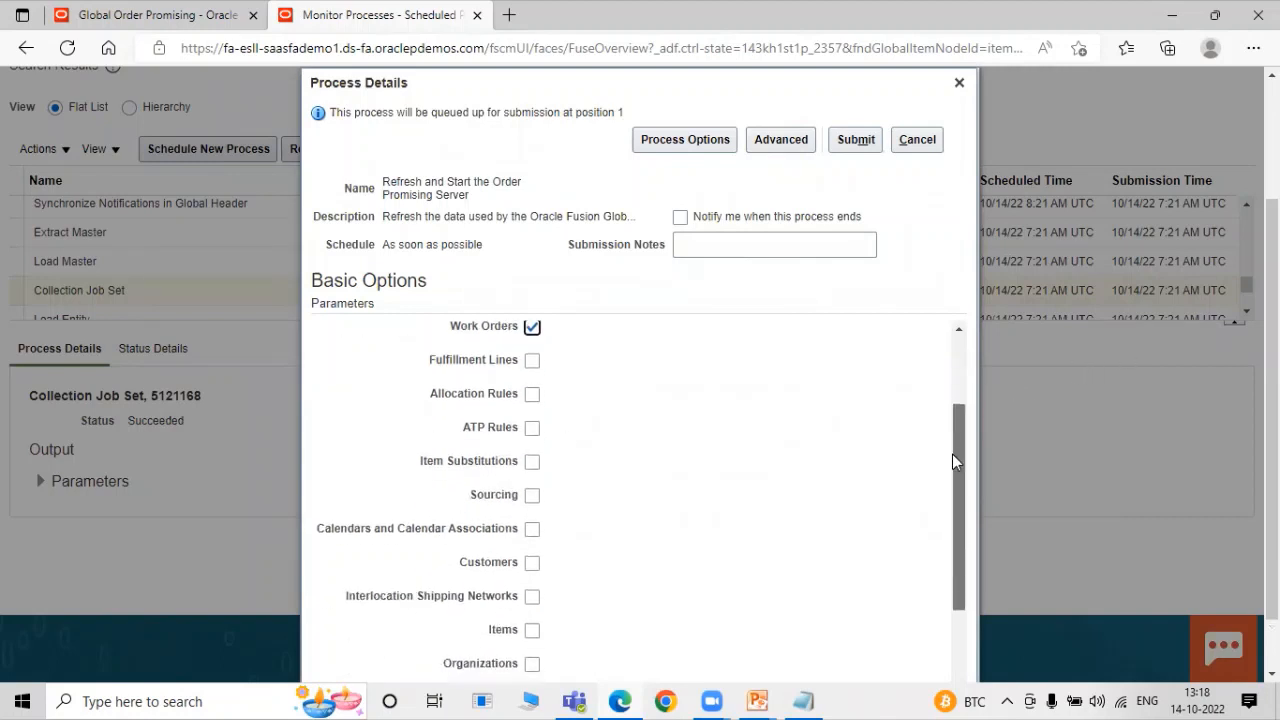
click(532, 360)
click(532, 394)
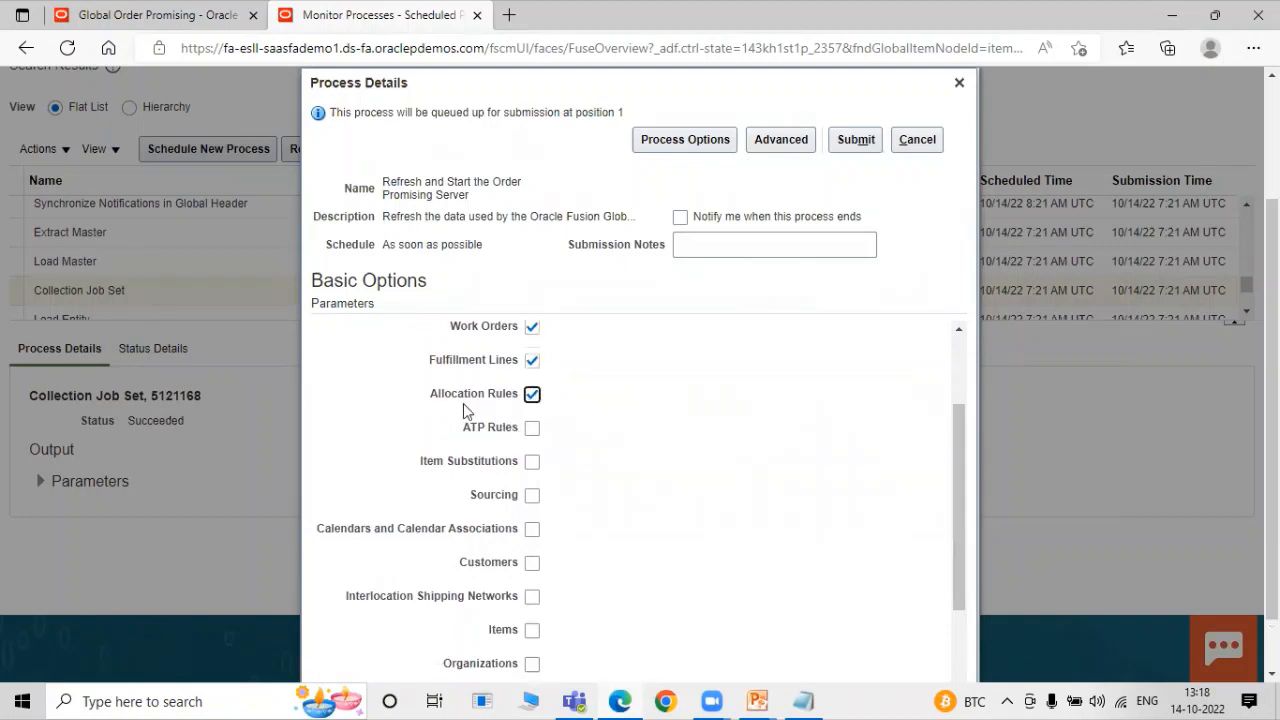
click(532, 428)
click(532, 461)
click(532, 495)
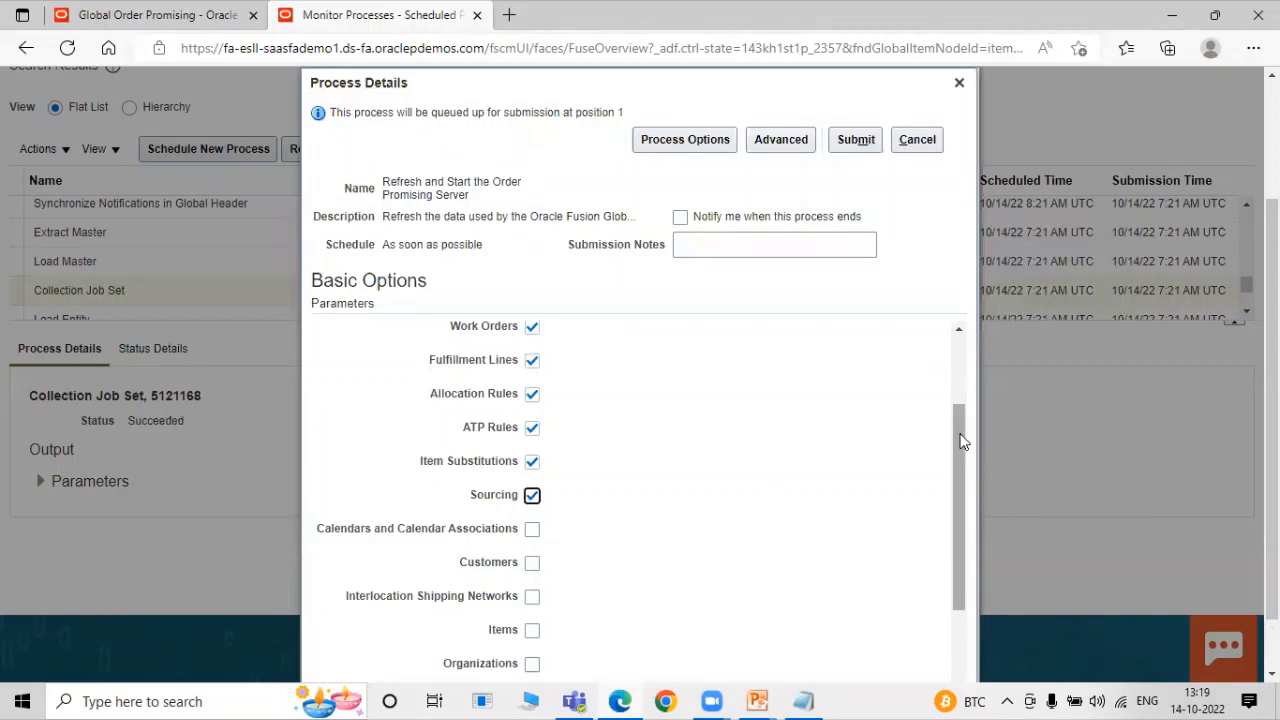
Include Calendars and Calendar Associations, Customers, Interlocation Shipping Networks, Items, and Organizations in the process parameters.
drag(960, 440, 960, 523)
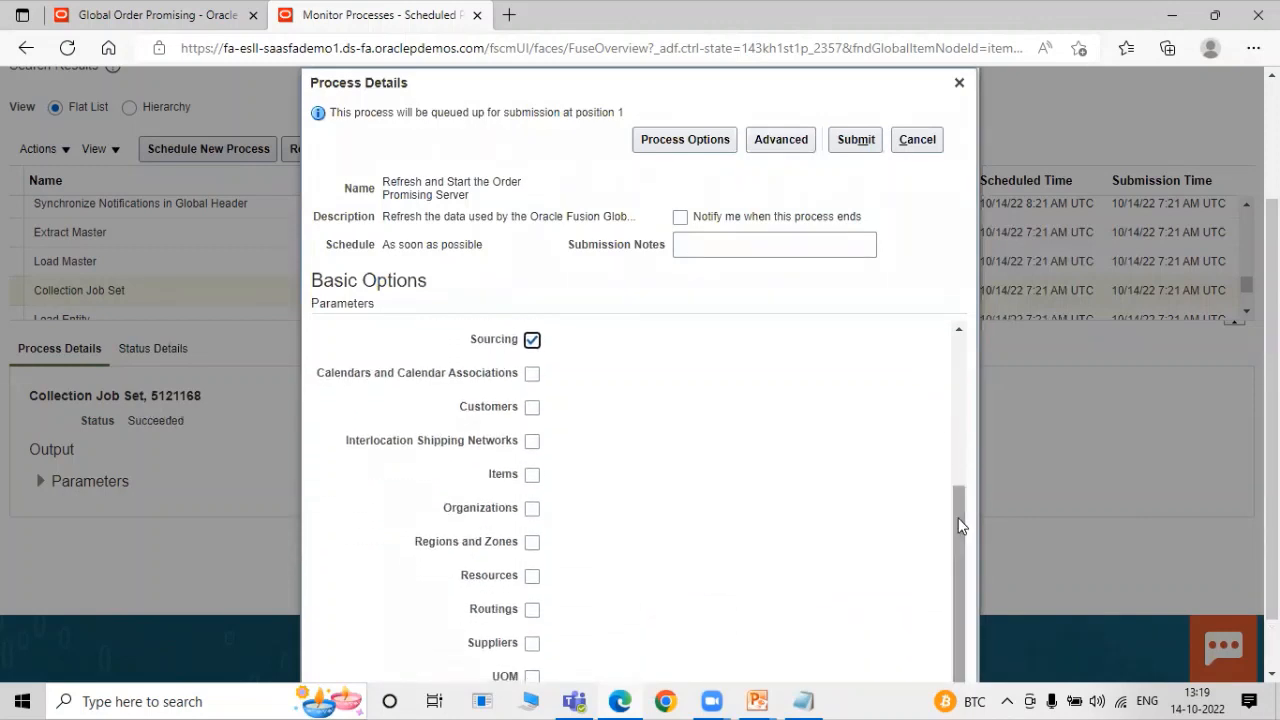
click(532, 373)
click(532, 407)
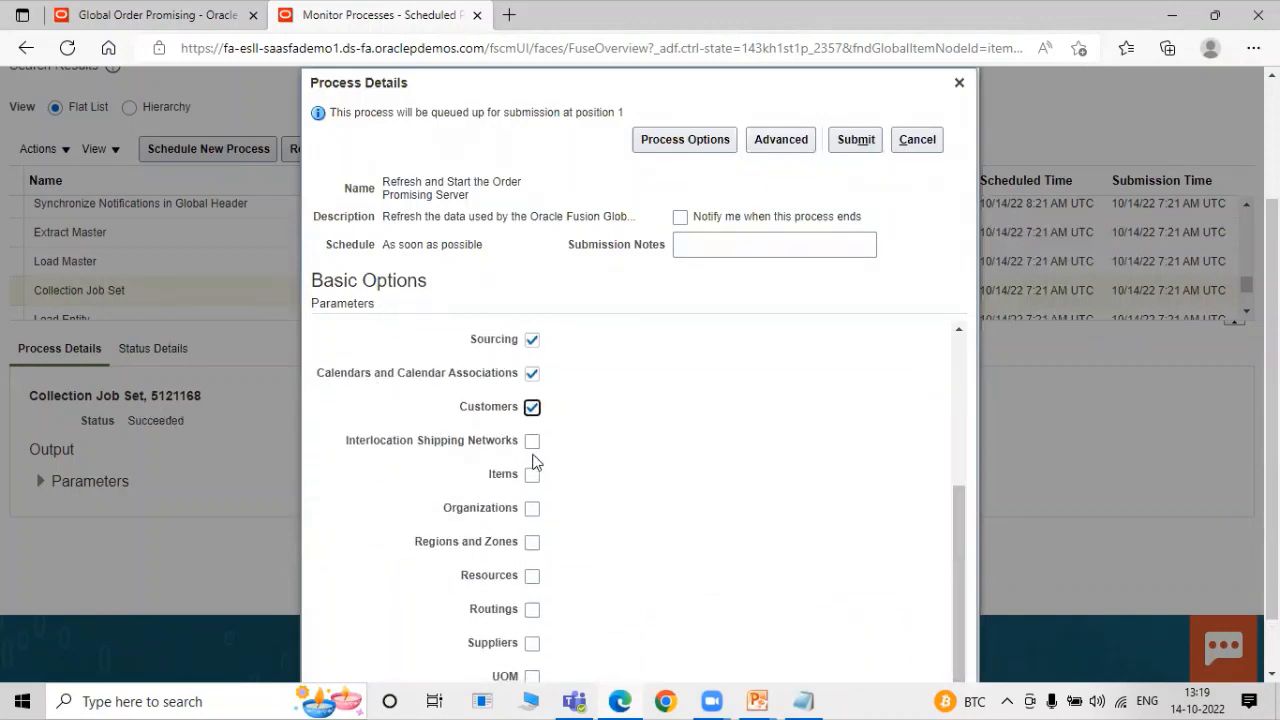
click(532, 445)
click(532, 475)
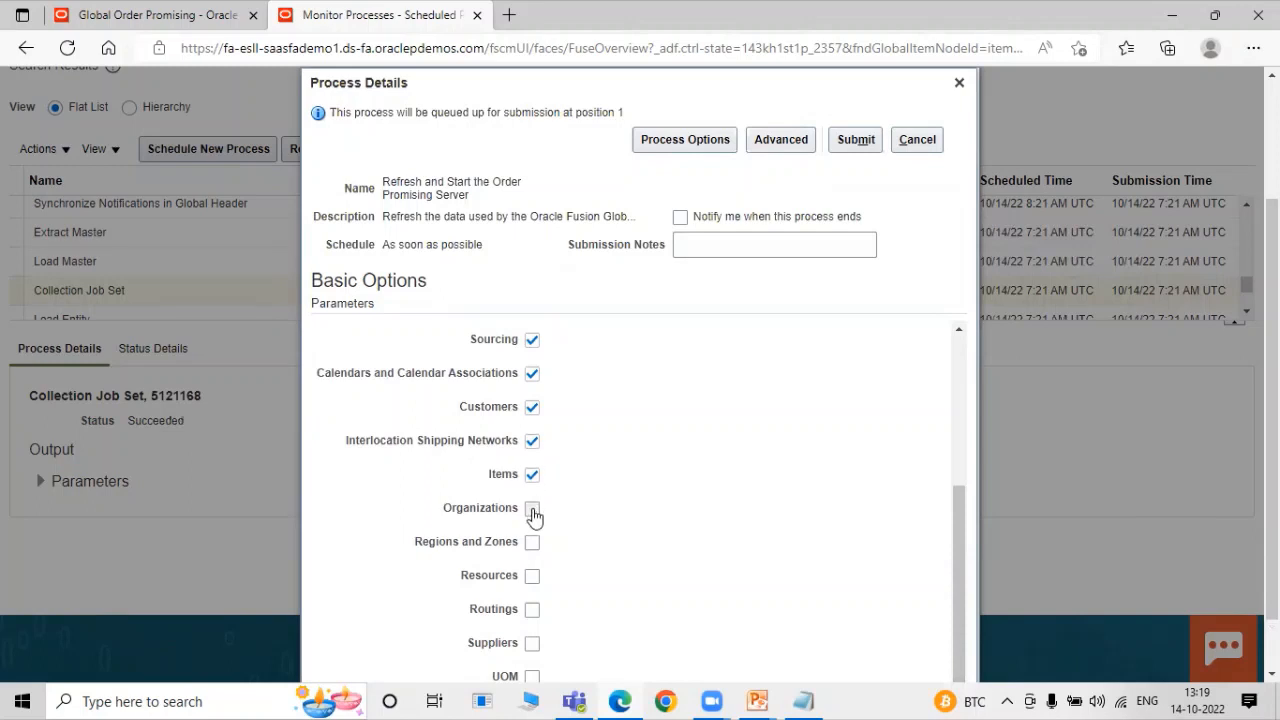
click(532, 510)
Include Regions and Zones, Resources, Routings, Suppliers, and UOM in the process parameters.
scroll(958, 512, down, 1)
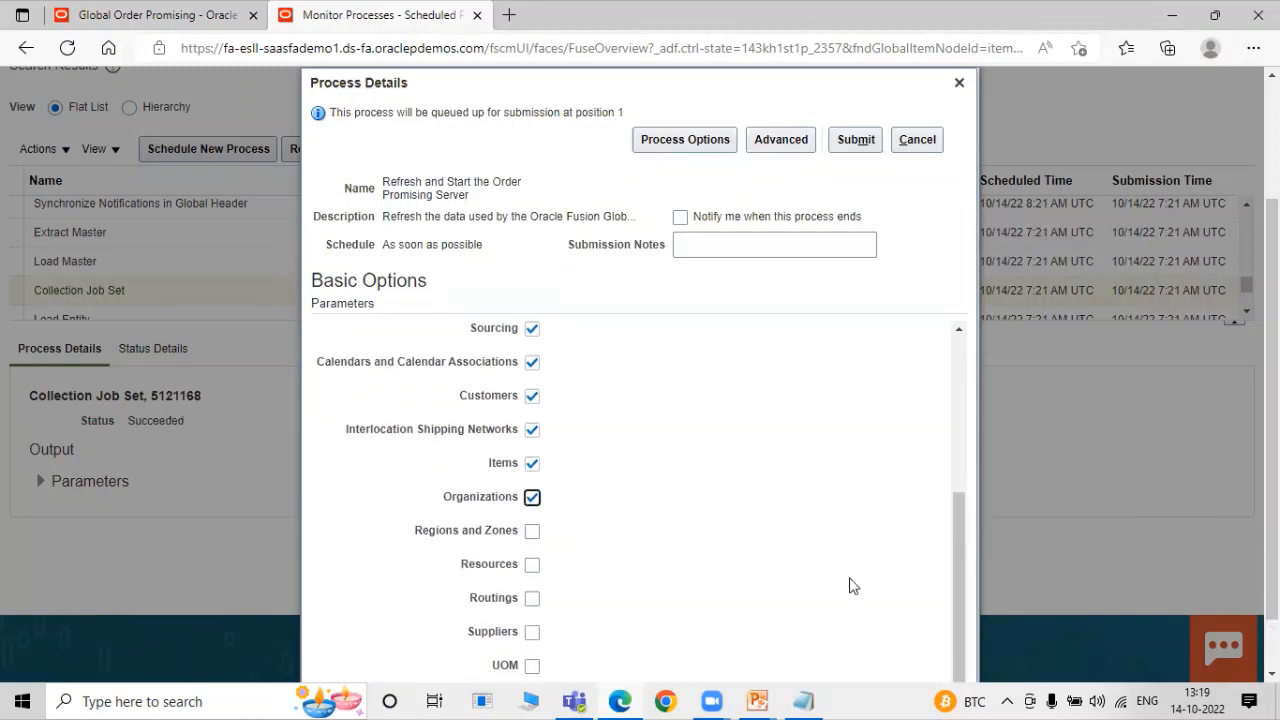
click(532, 531)
click(532, 565)
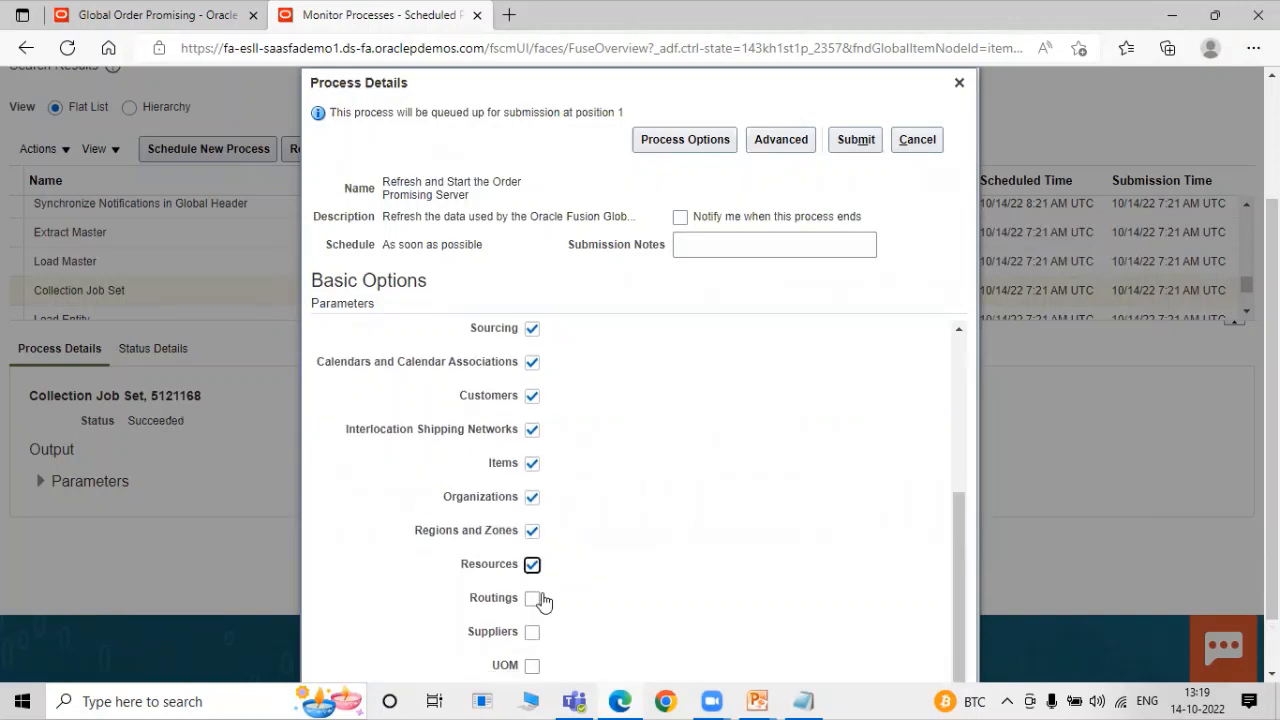
click(532, 598)
click(532, 632)
scroll(534, 632, down, 1)
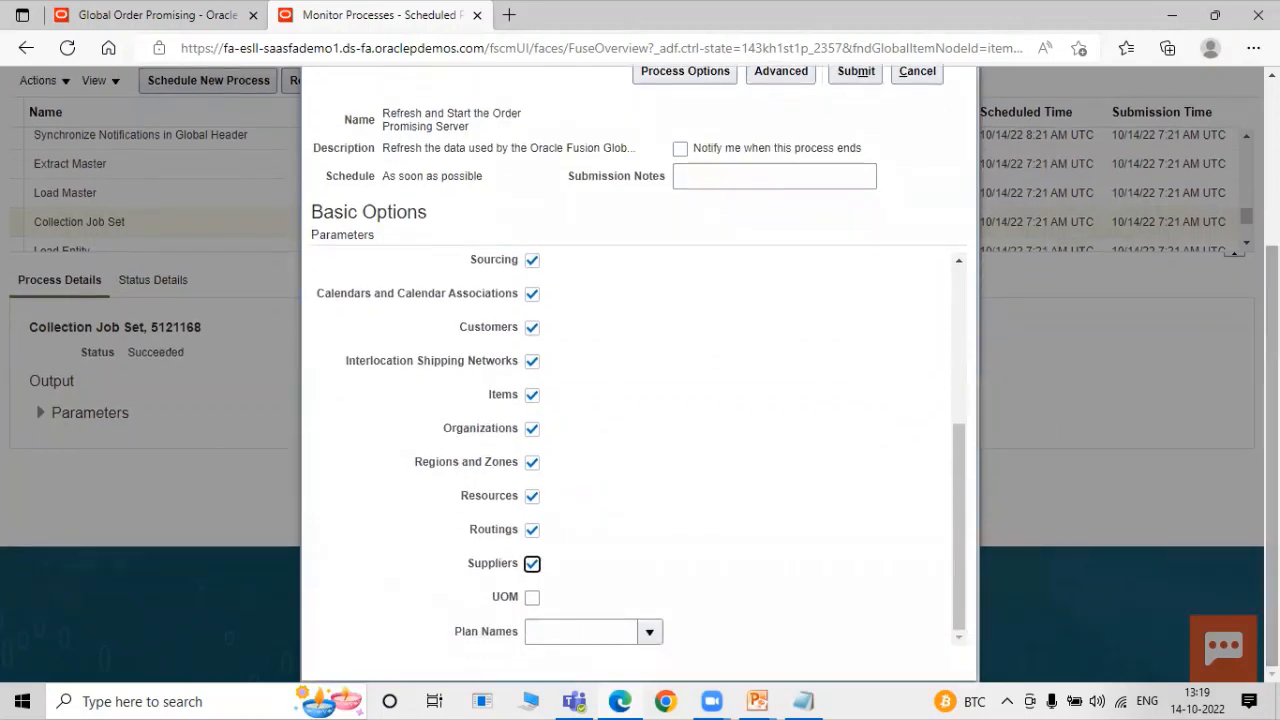
click(532, 597)
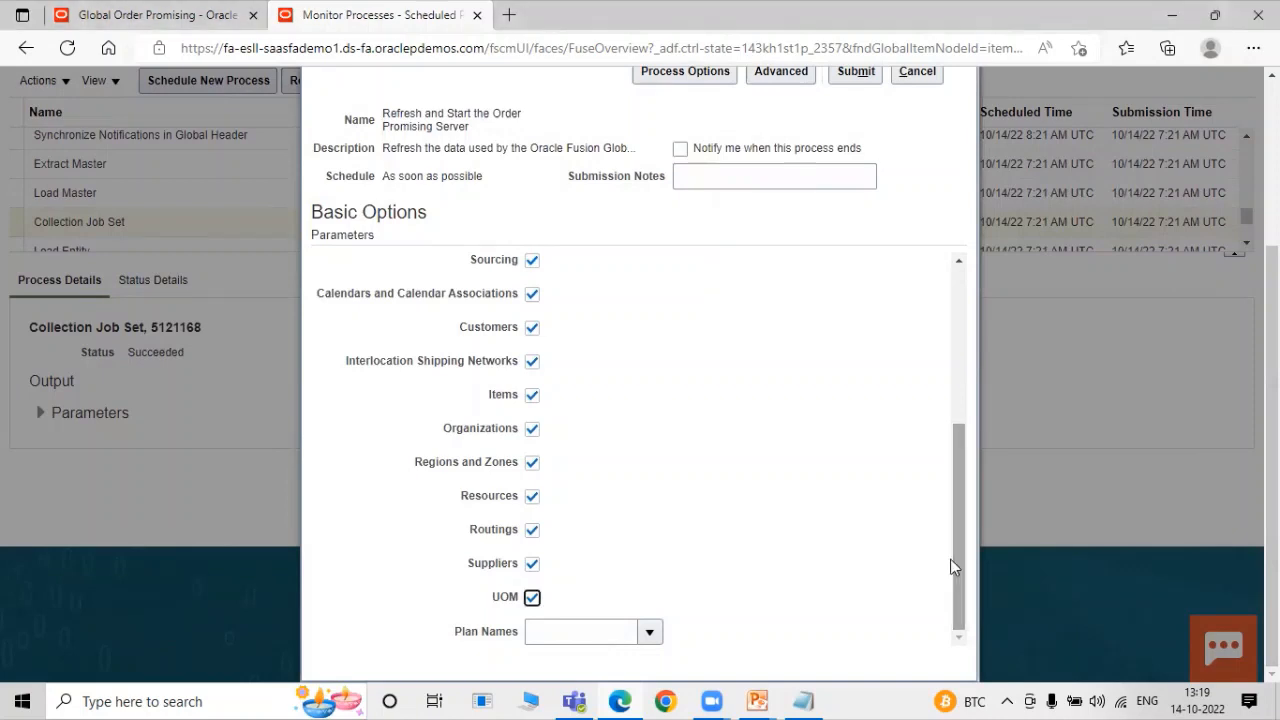
Submit the Refresh and Start the Order Promising Server process and acknowledge the confirmation.
scroll(828, 238, up, 2)
click(848, 258)
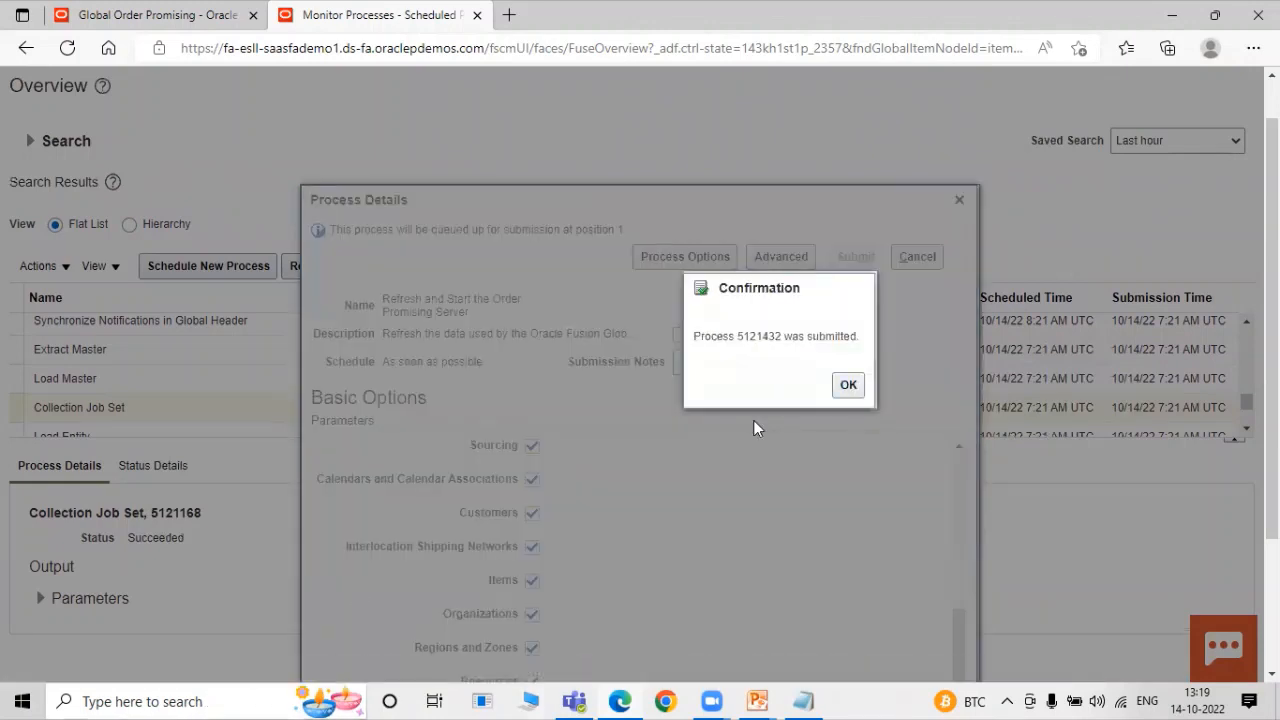
click(848, 386)
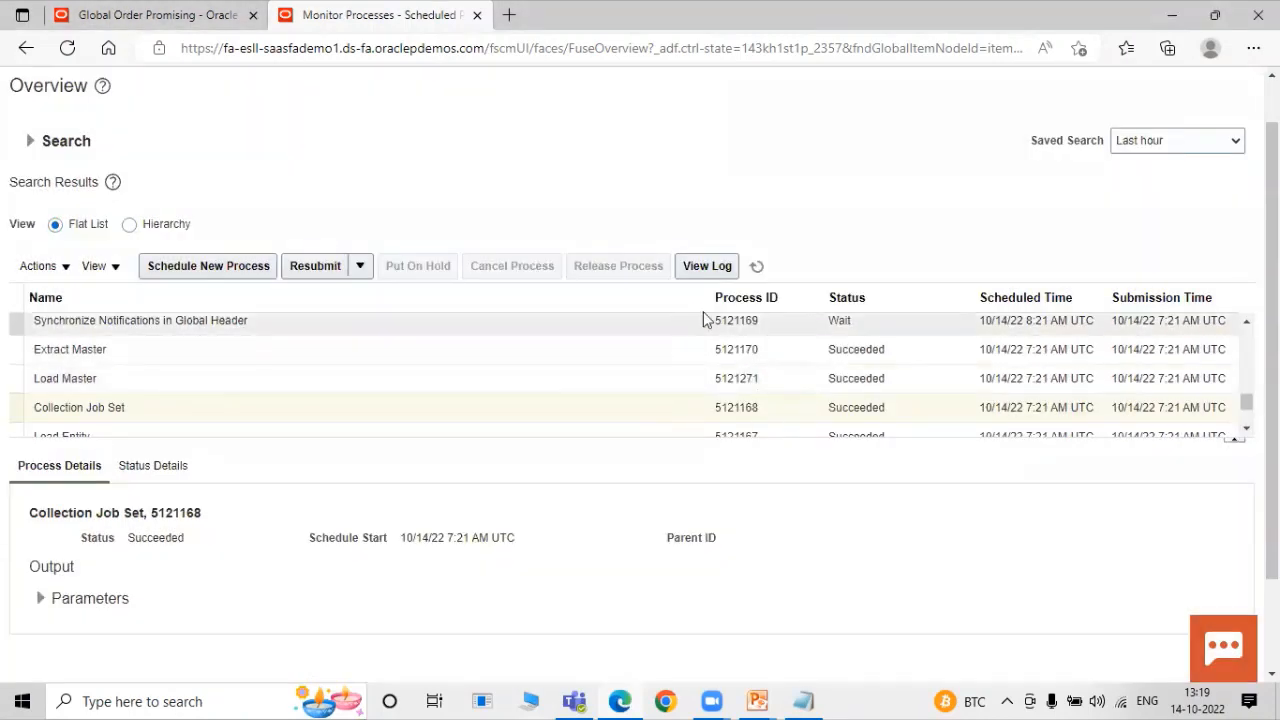
Refresh the scheduled processes list to check the status of the Refresh and Start the Order Promising Server process.
click(757, 268)
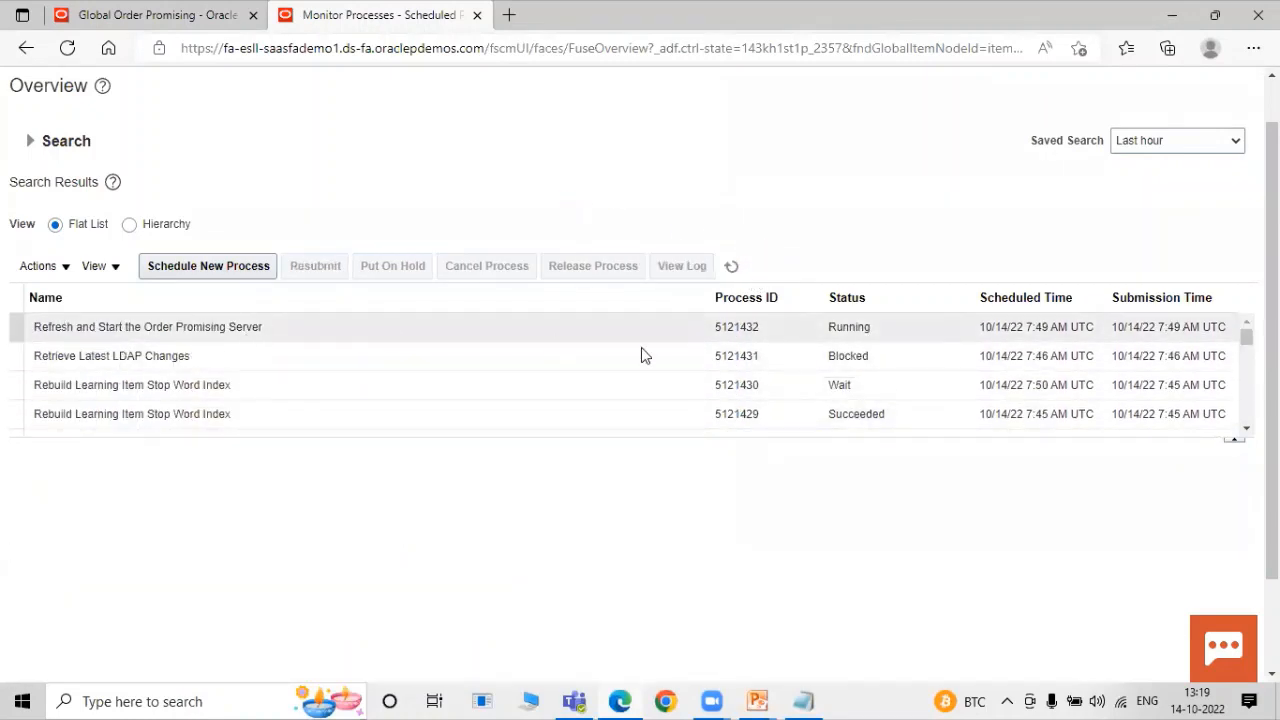
click(629, 354)
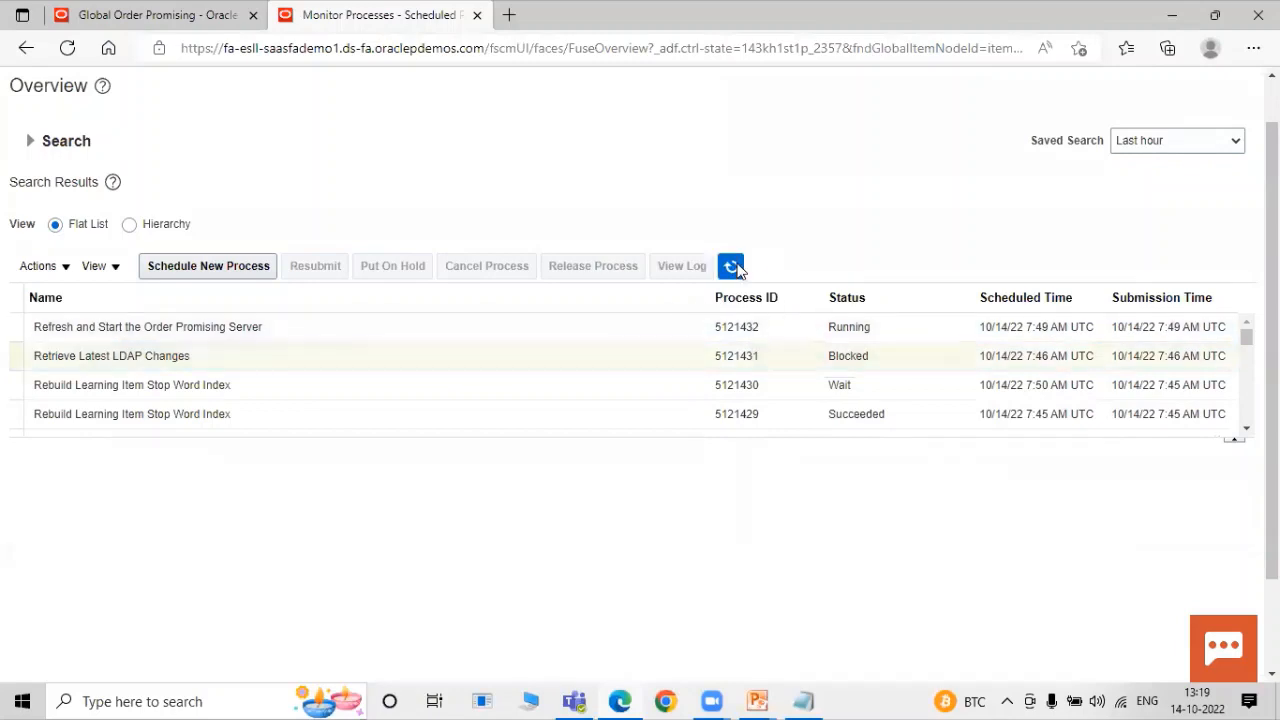
click(731, 266)
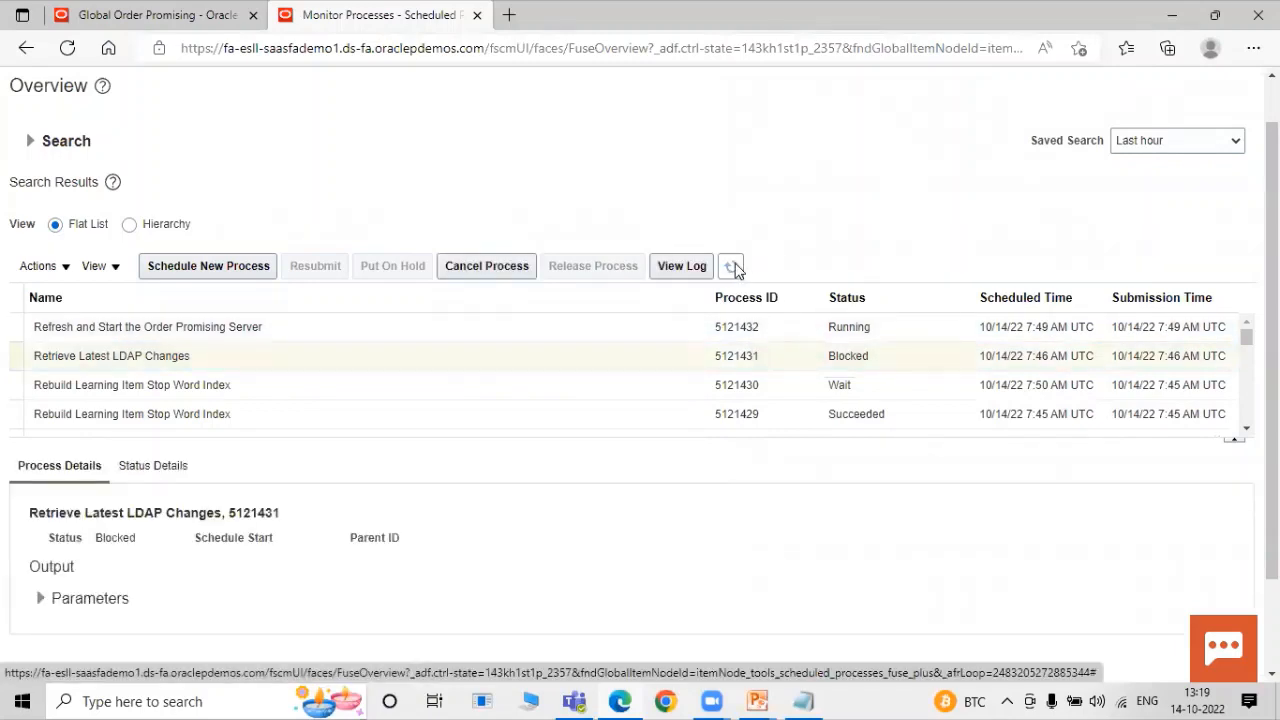
click(729, 329)
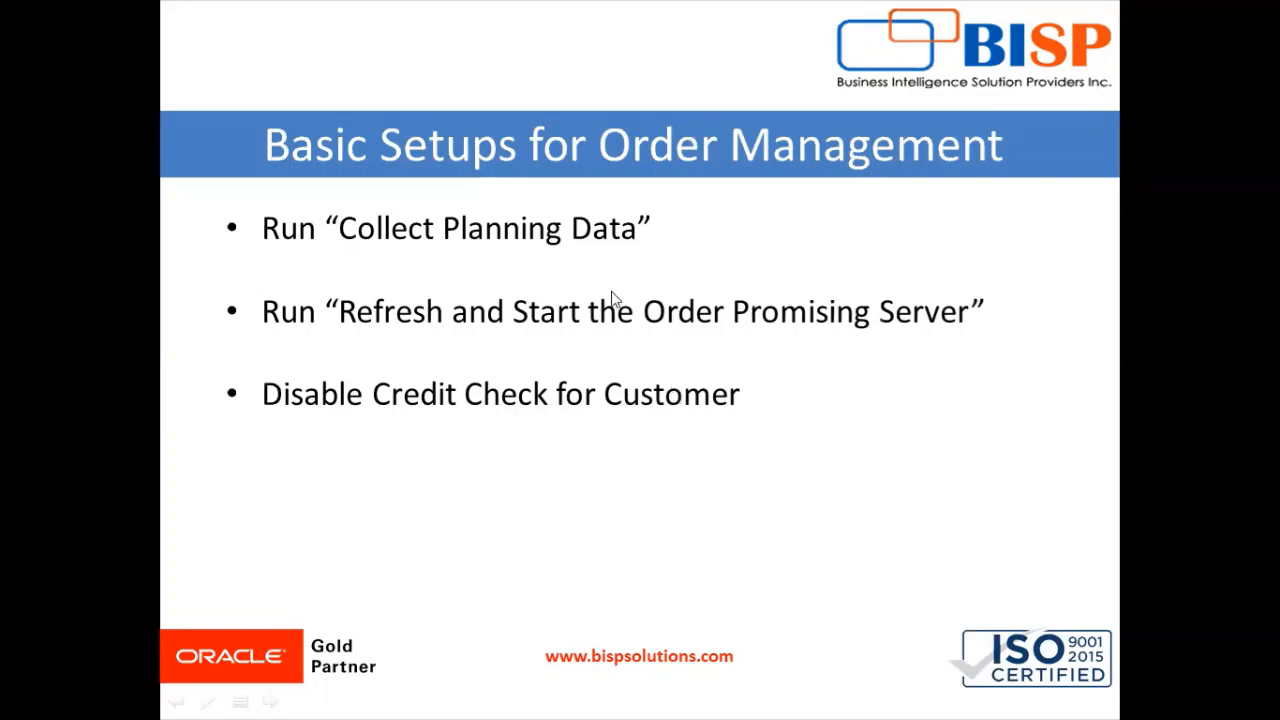
Return from the slide show to the browser and open Manage Implementation Projects in Setup and Maintenance.
key(alt+Tab)
key(alt+Tab)
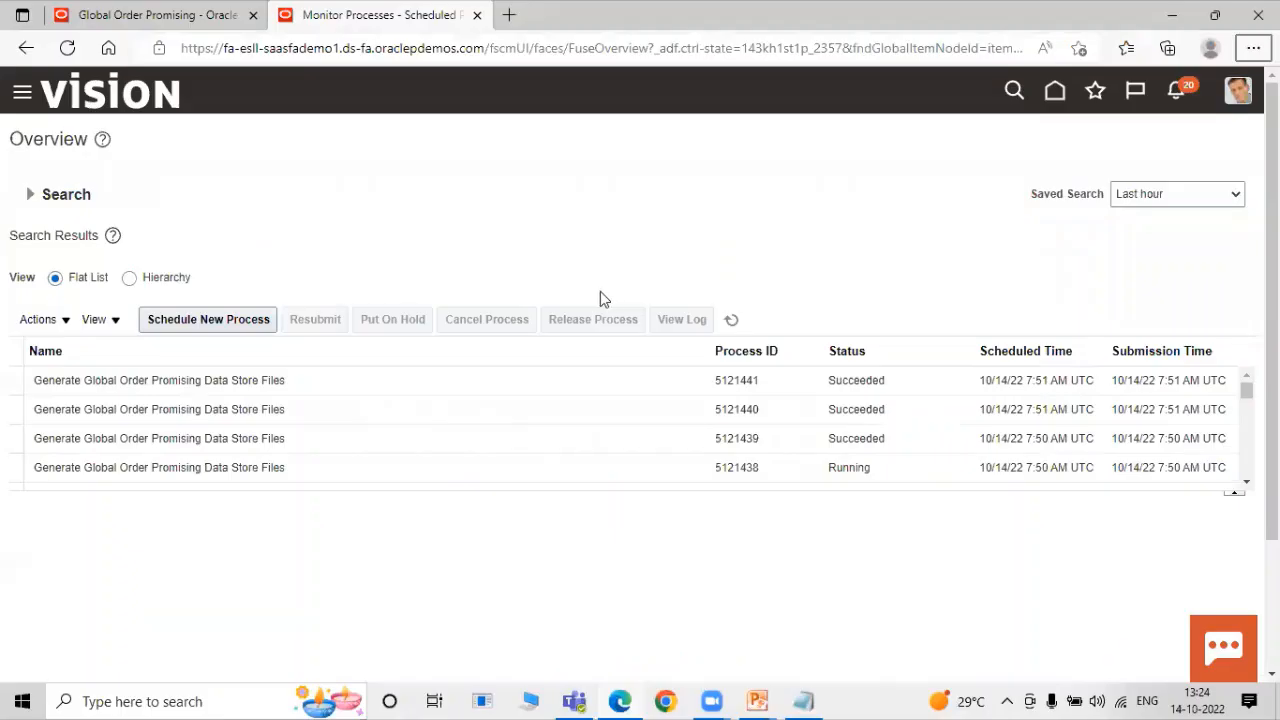
click(1240, 90)
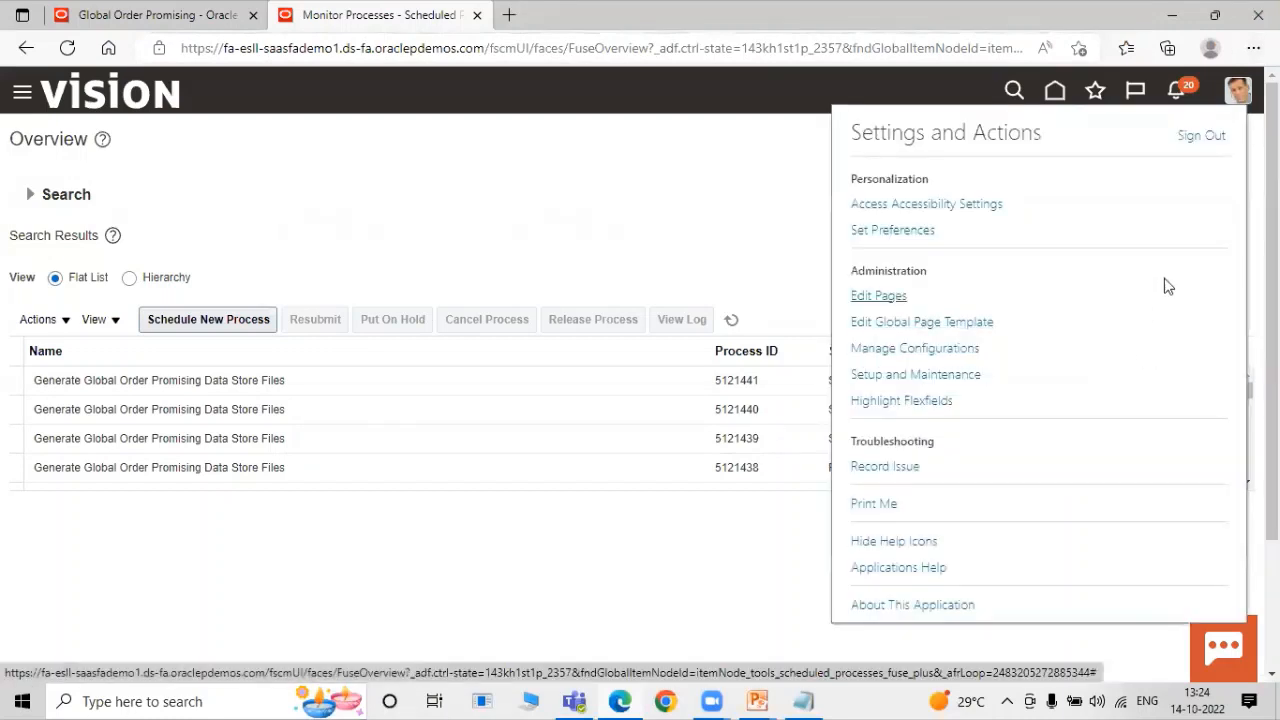
click(898, 376)
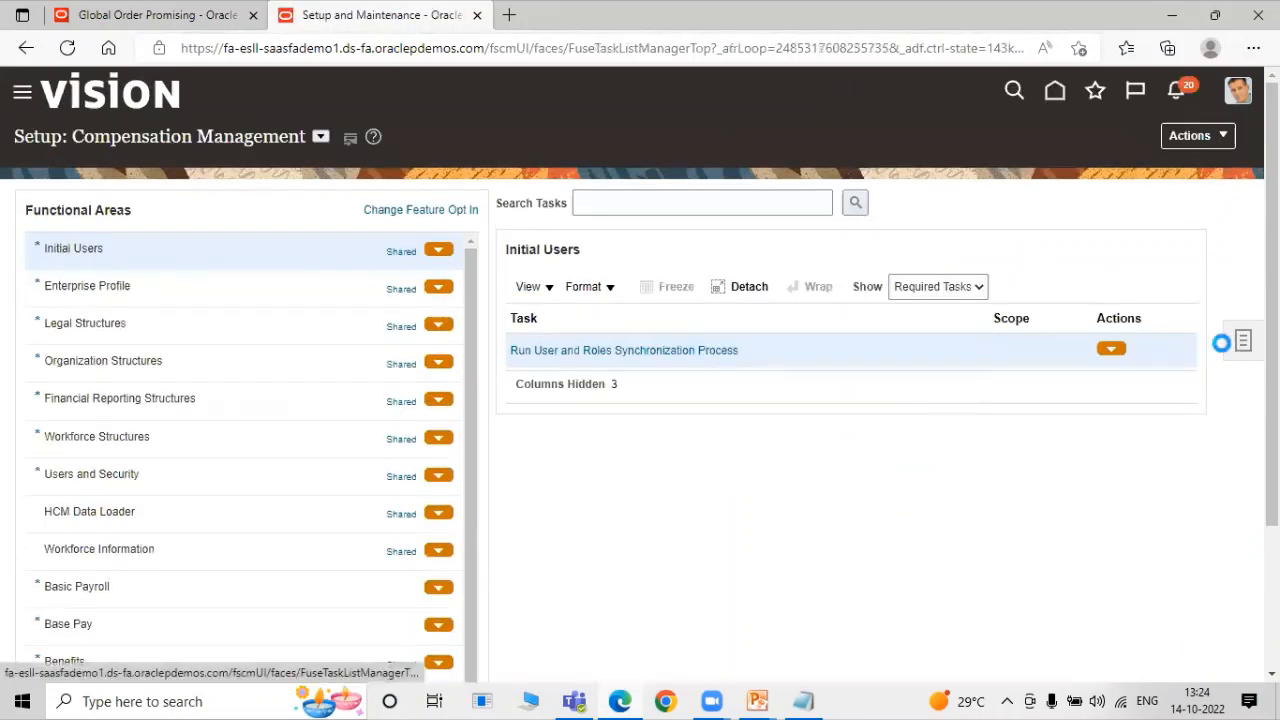
click(1226, 342)
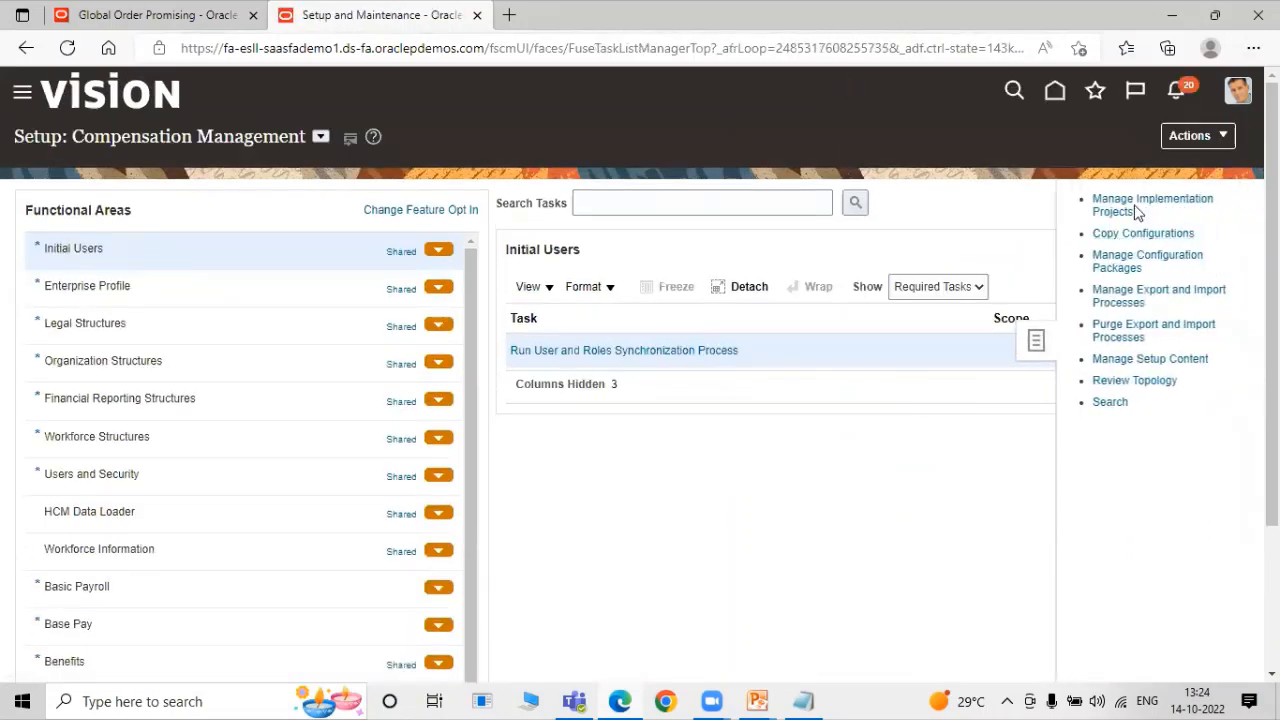
click(1136, 210)
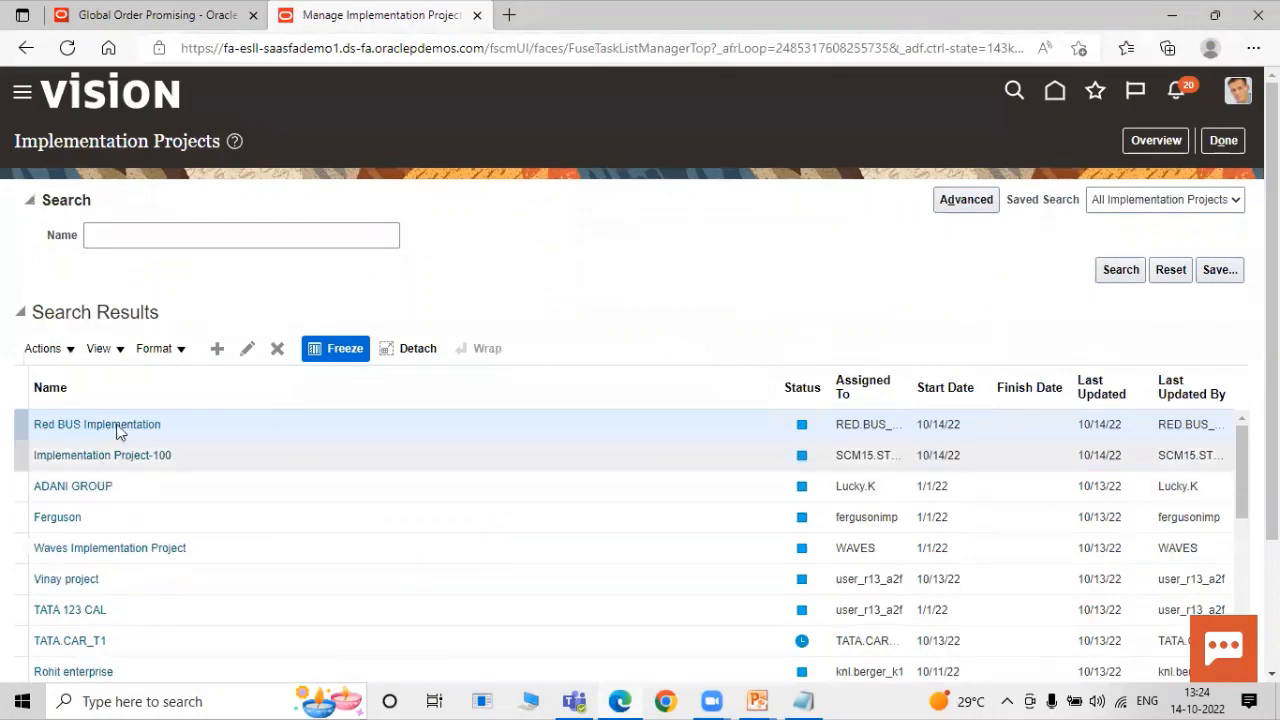
Search the implementation projects for "SCM" and open SCM Implementation Project for Rel13.
click(142, 237)
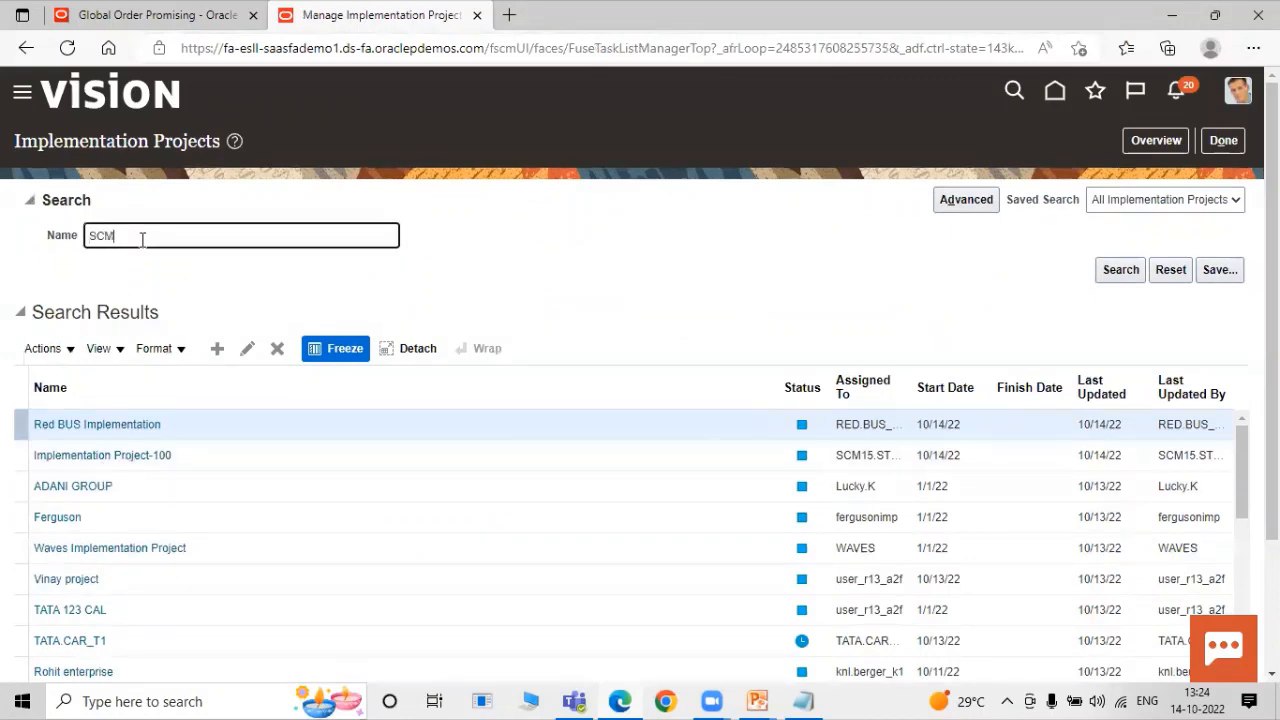
text(SCM)
key(Return)
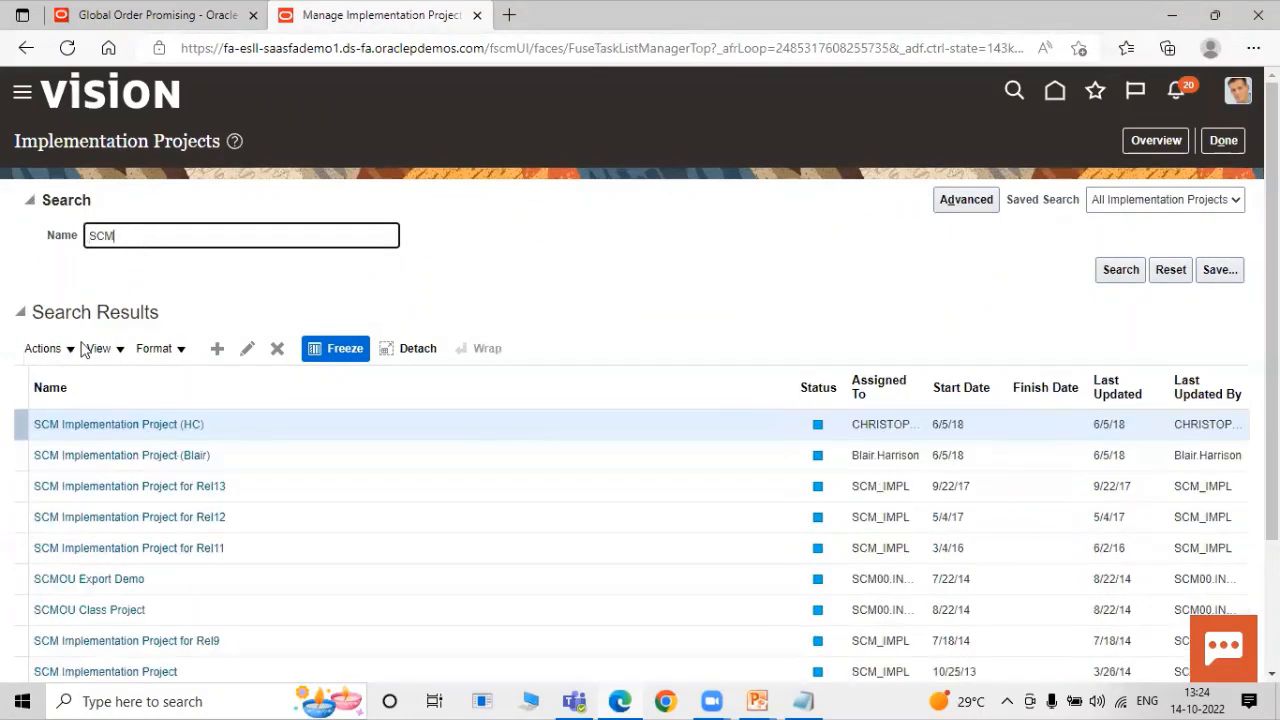
click(163, 489)
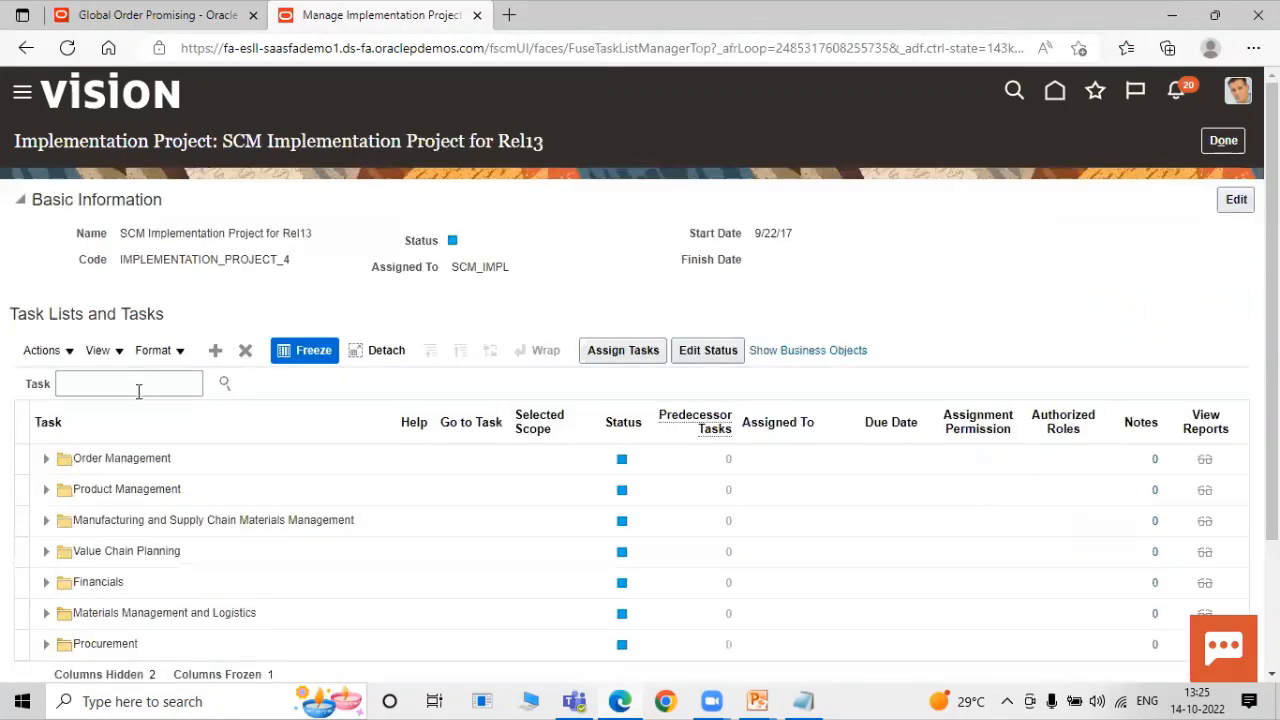
Search the project's tasks for "Manage Customer" and open the Manage Customers task under Define Revenue Management, Define Customer.
click(138, 387)
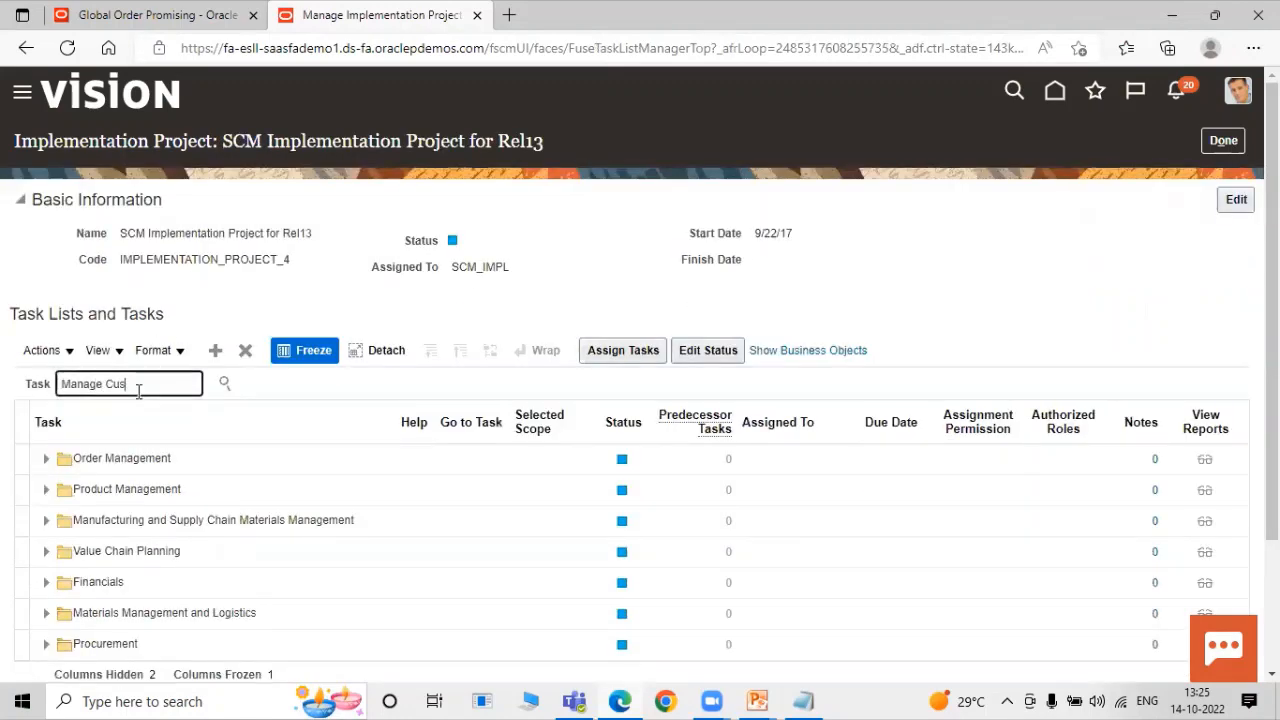
key(Return)
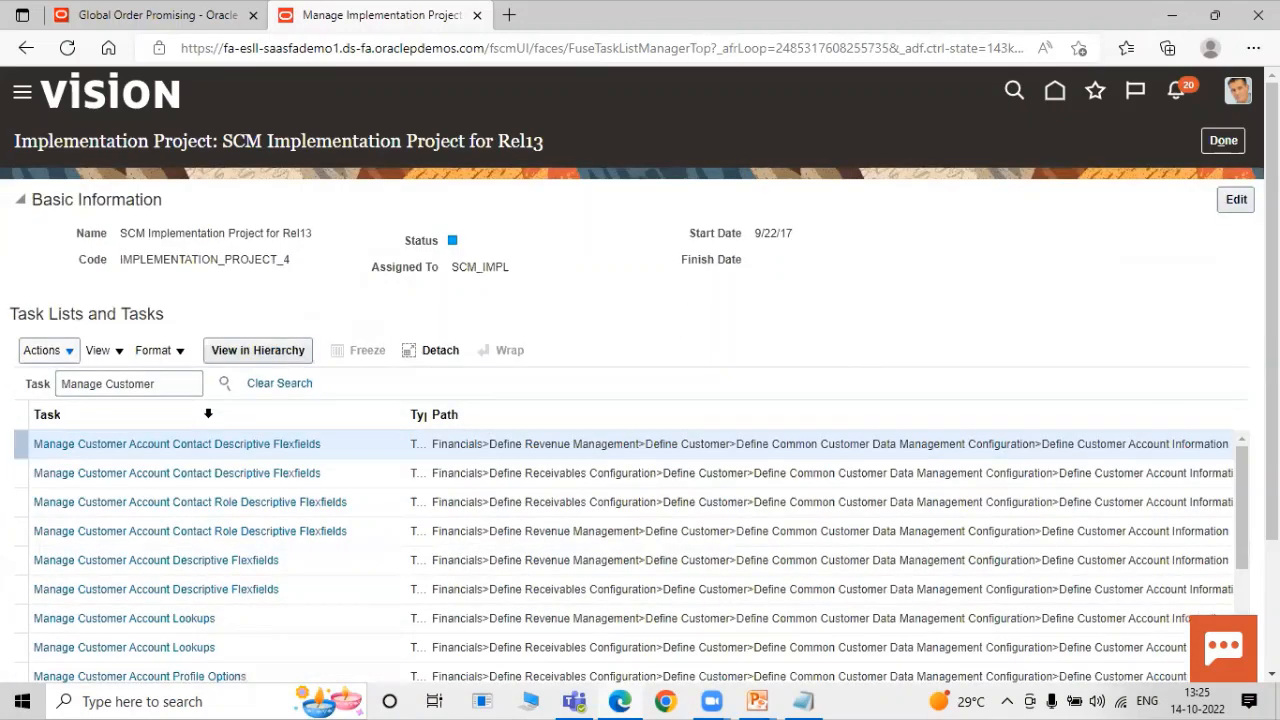
scroll(400, 545, down, 5)
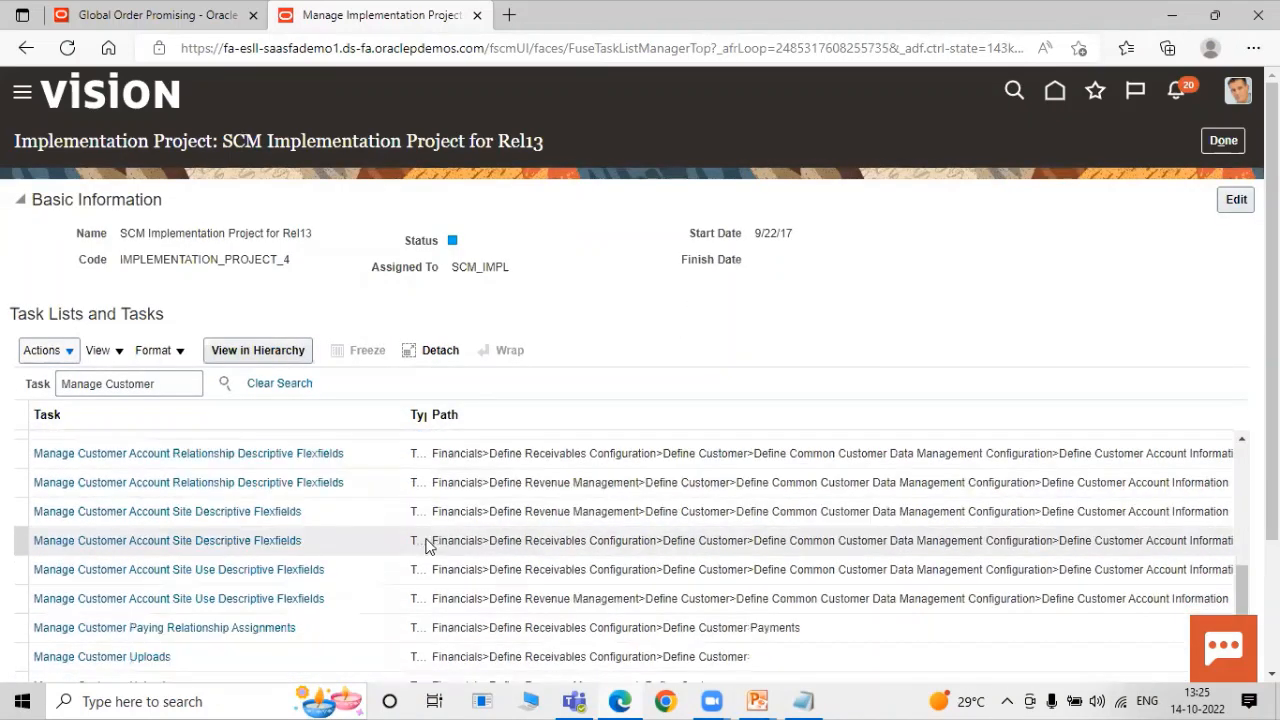
scroll(425, 545, down, 3)
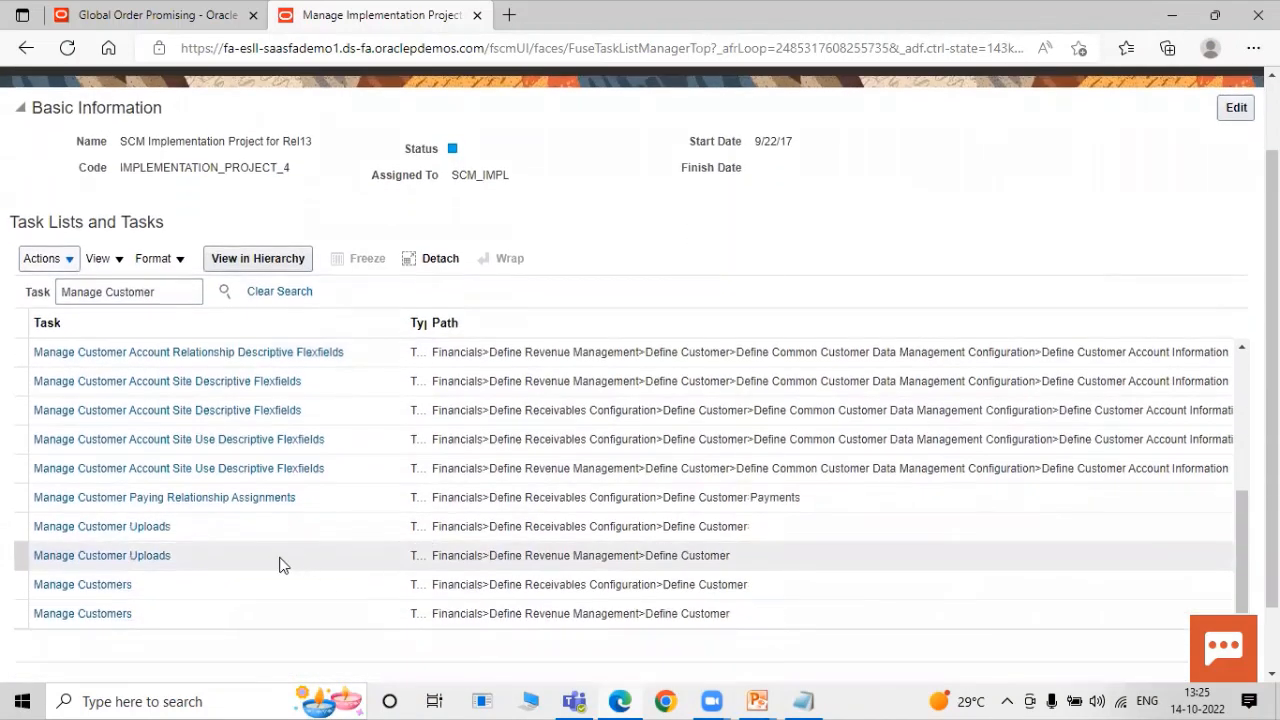
click(86, 614)
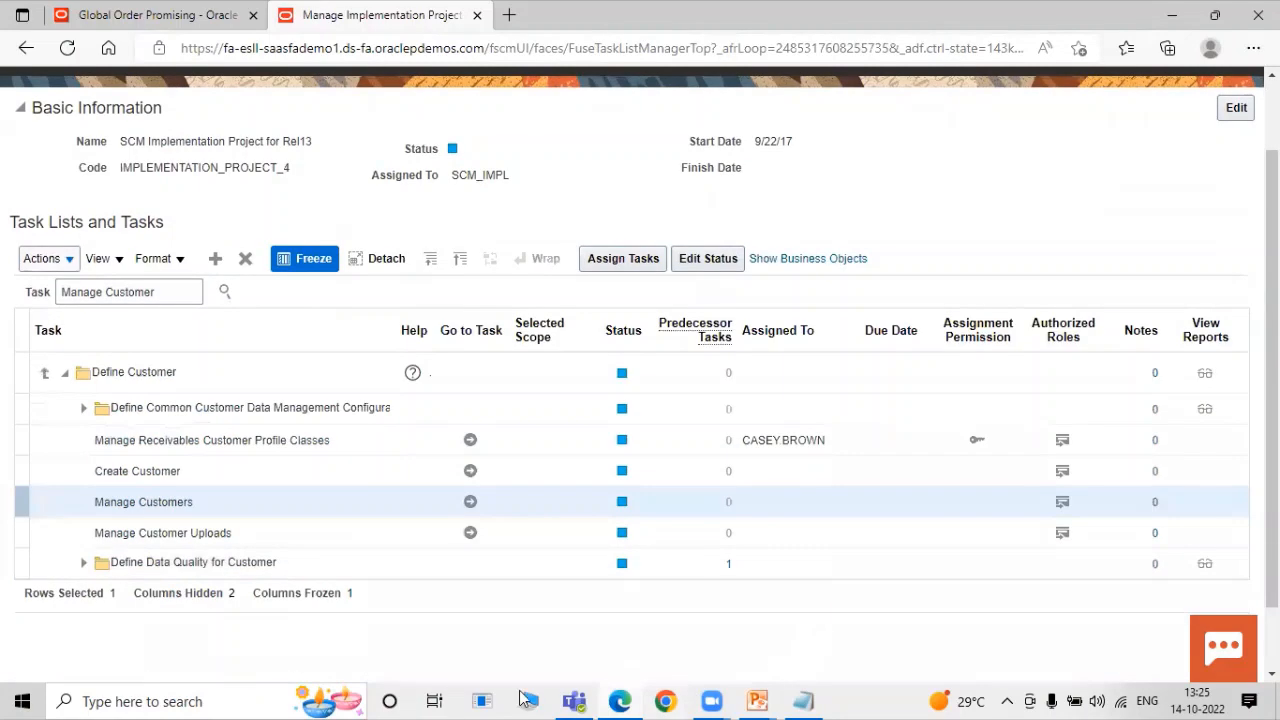
click(470, 501)
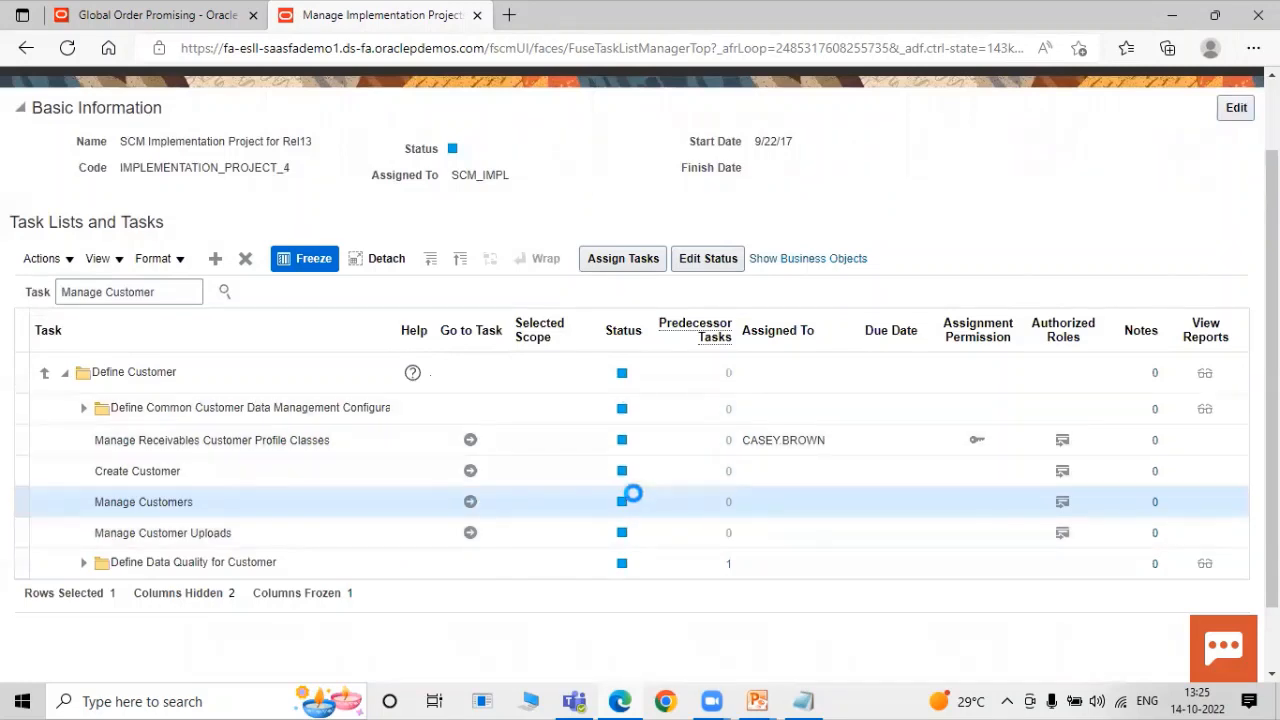
click(469, 496)
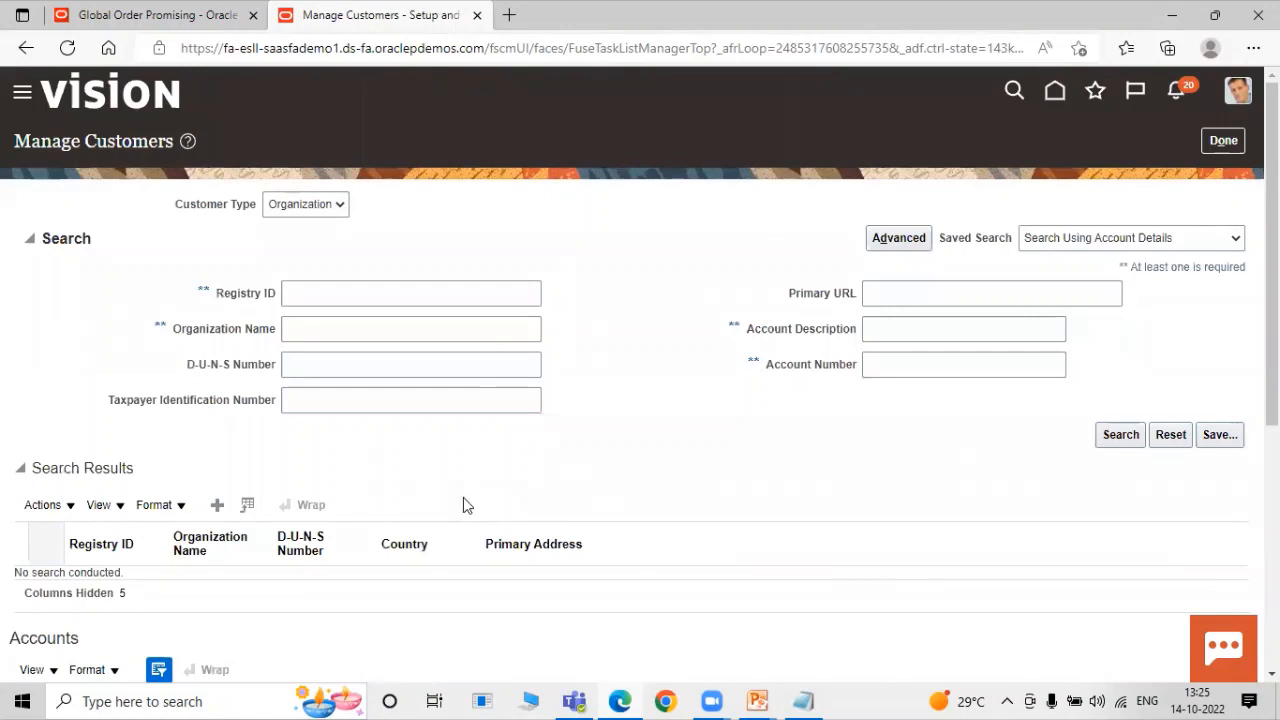
Search the organization customers by organization name for TATA Customer 1.
scroll(514, 403, down, 1)
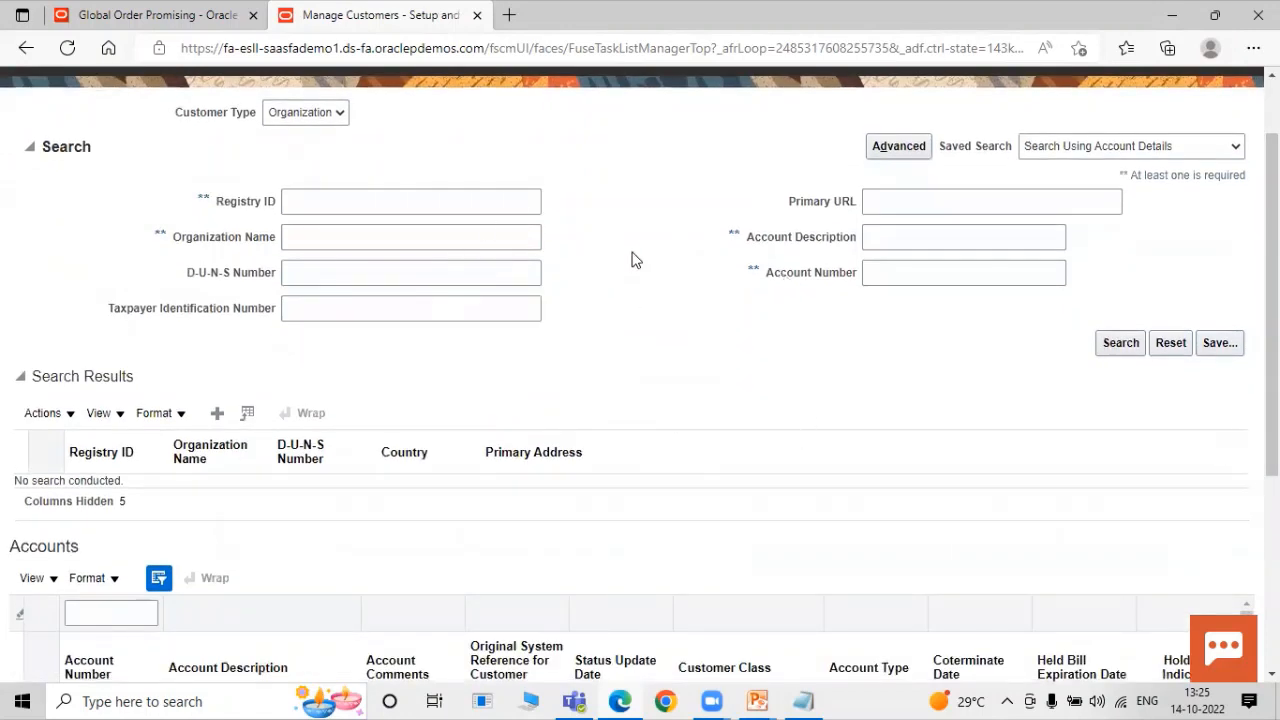
click(342, 241)
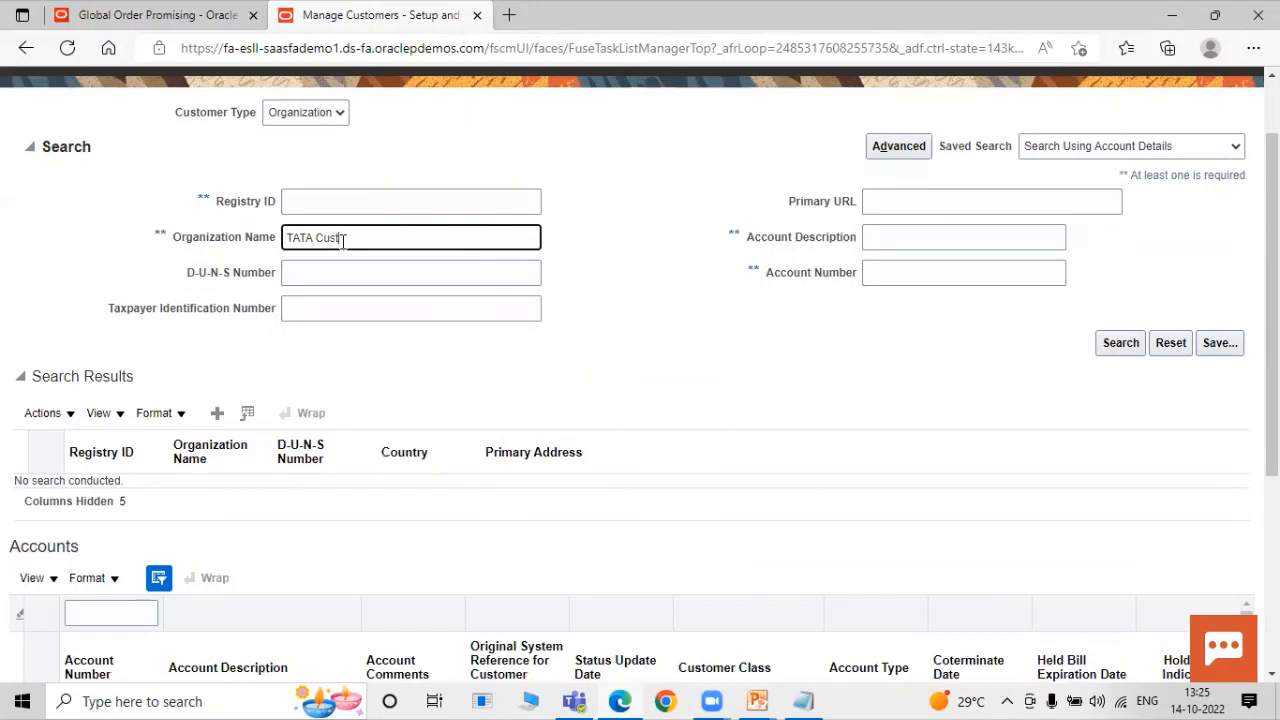
click(1108, 344)
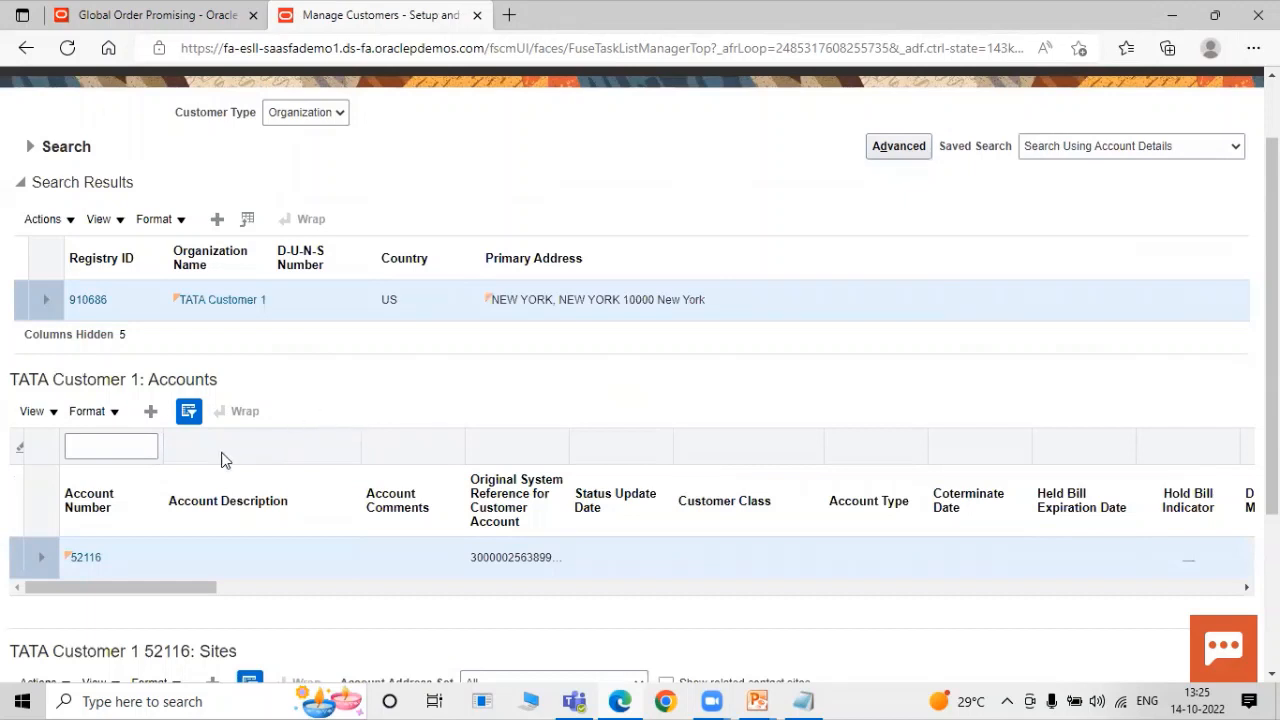
Open TATA Customer 1's account from the accounts list and show its profile history.
click(88, 560)
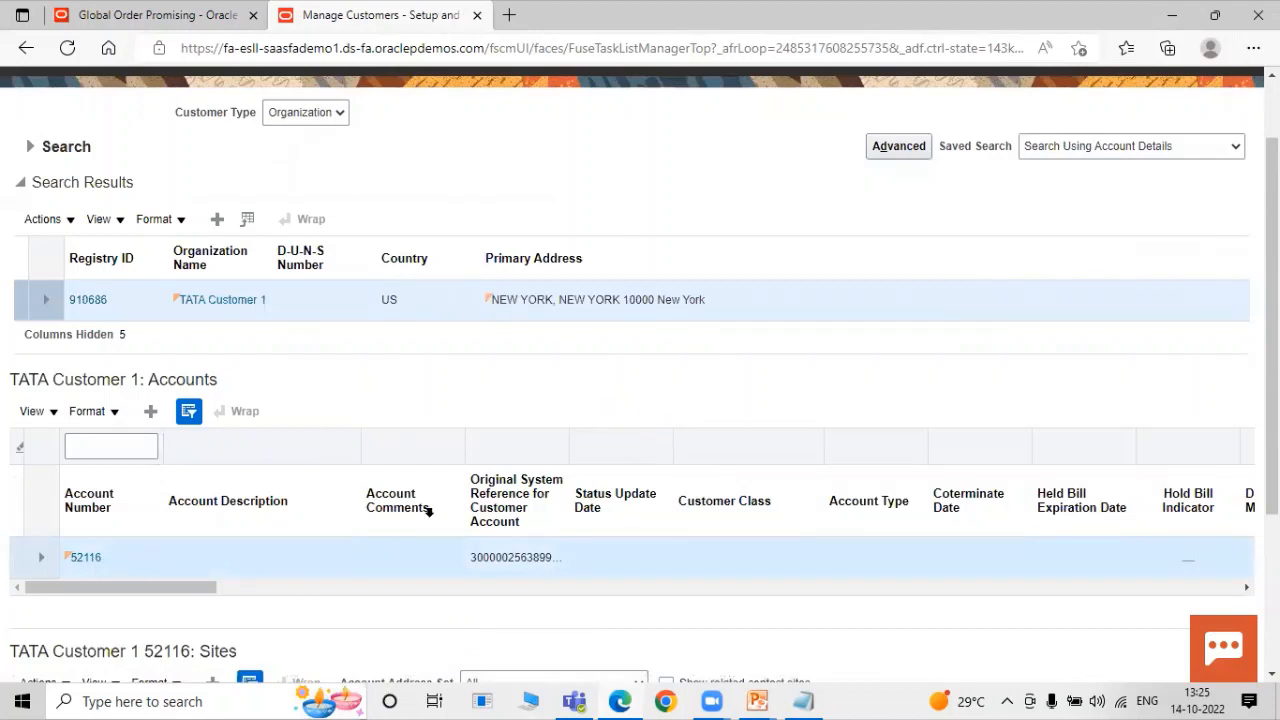
scroll(577, 479, down, 2)
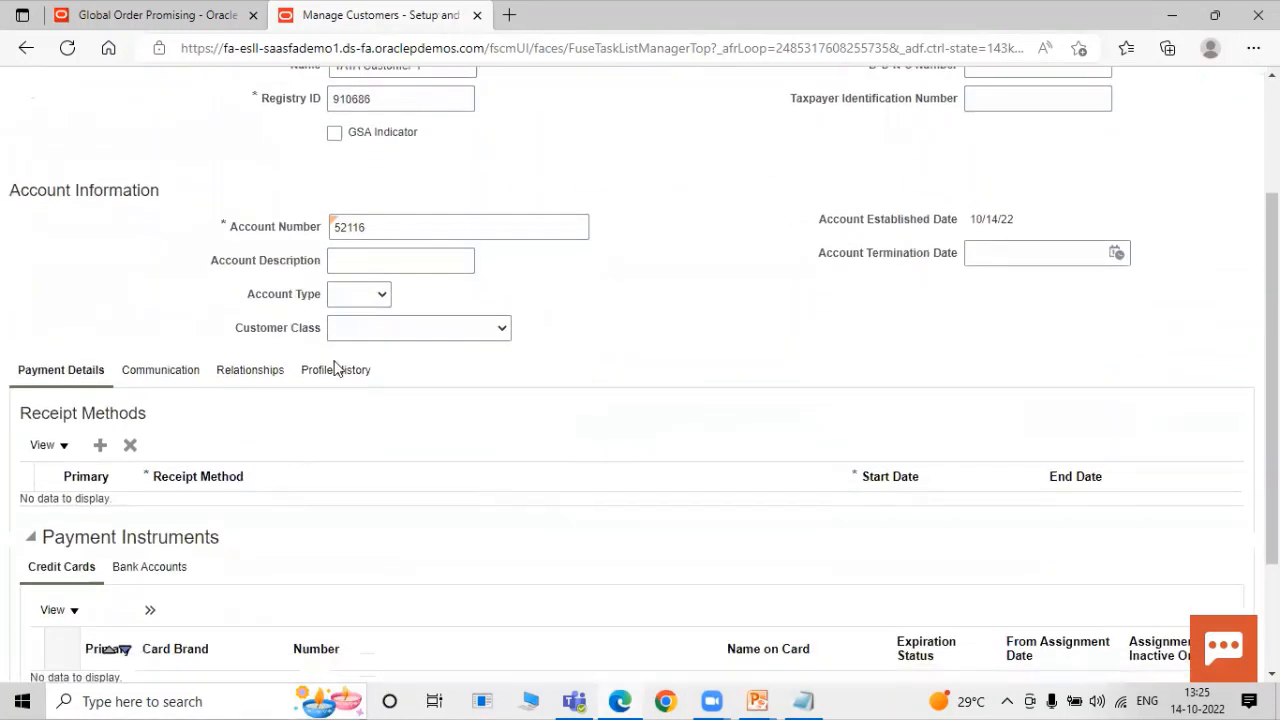
click(345, 374)
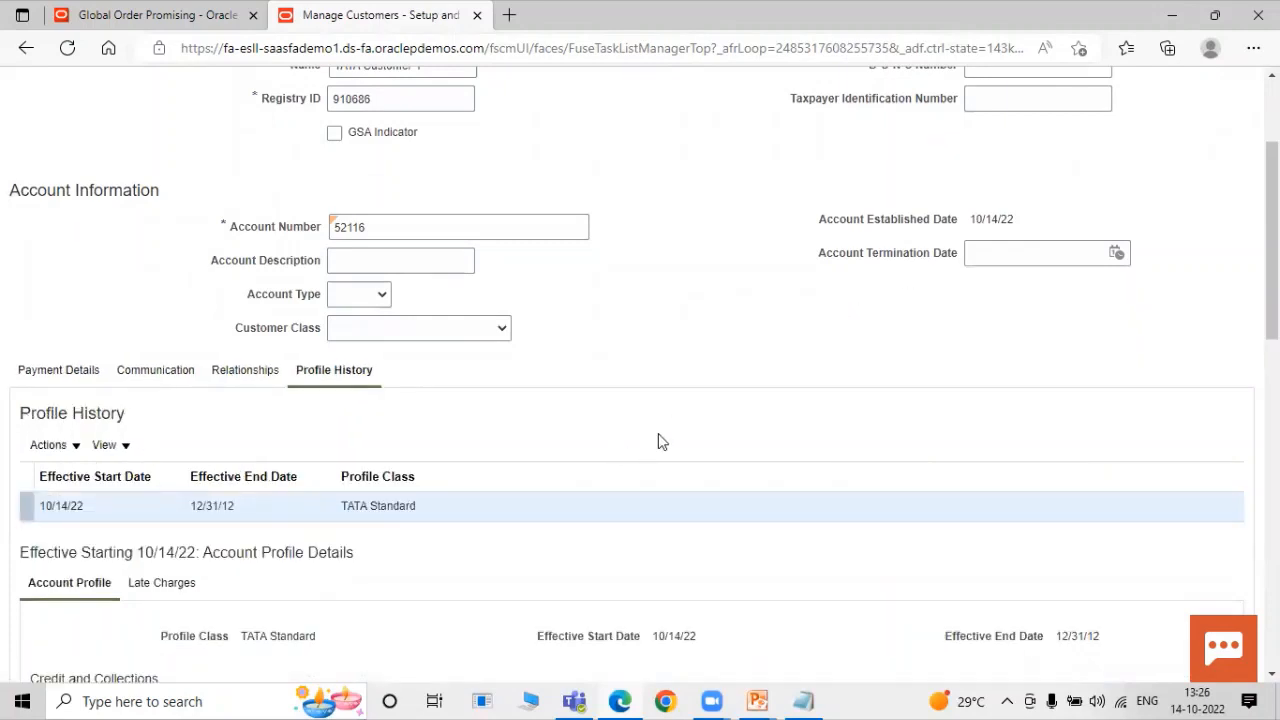
Examine the account profile details from credit and collections through invoicing, looking for the credit check setting.
scroll(1000, 405, down, 3)
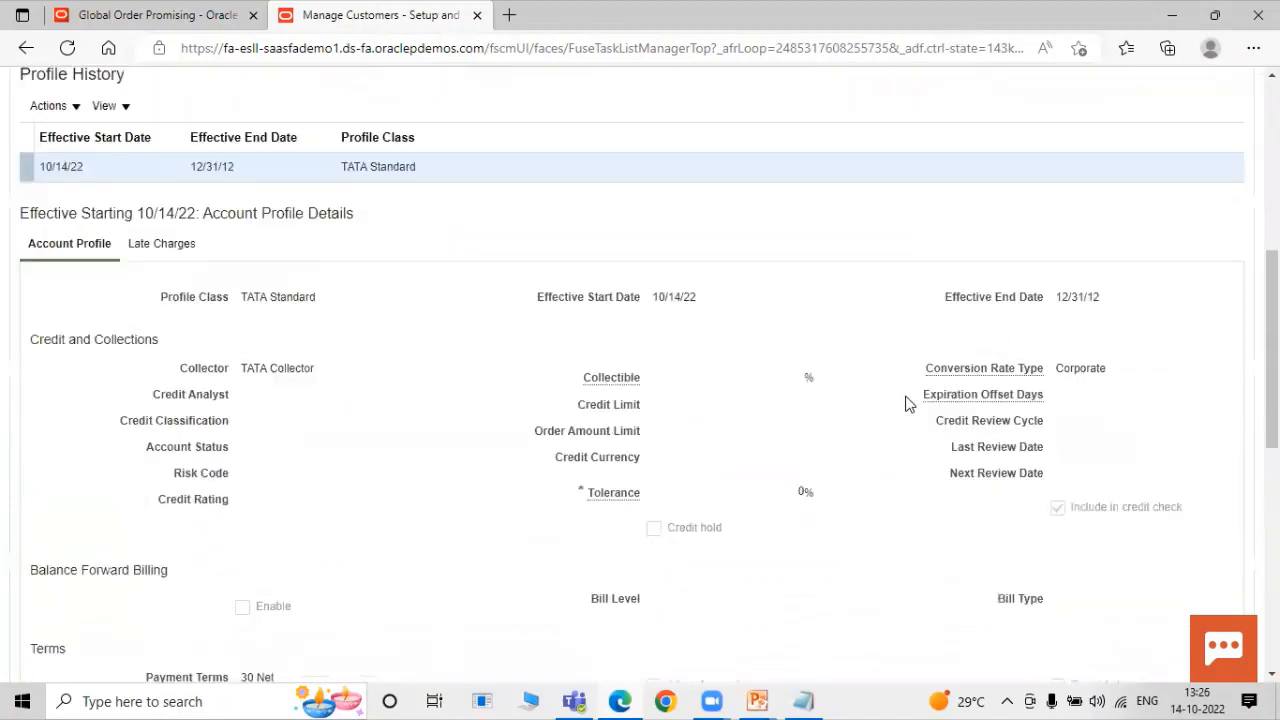
scroll(606, 371, up, 2)
scroll(894, 337, down, 7)
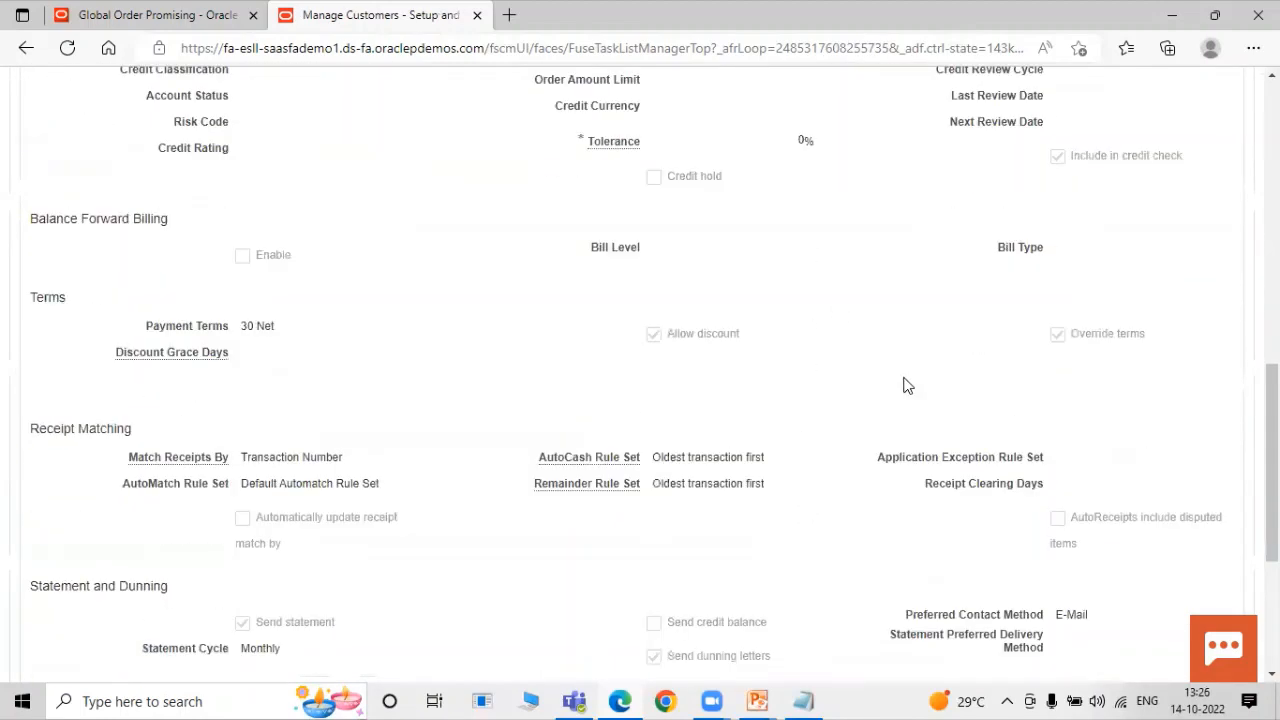
scroll(884, 379, down, 3)
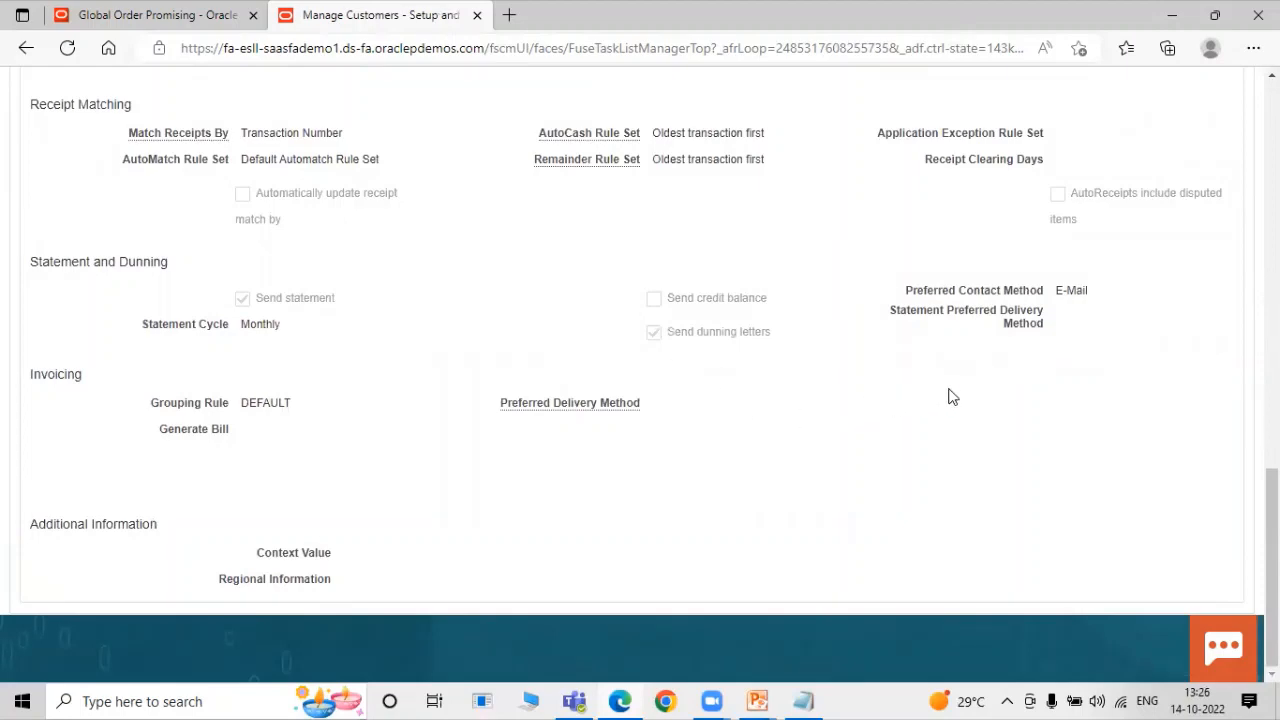
scroll(926, 410, up, 3)
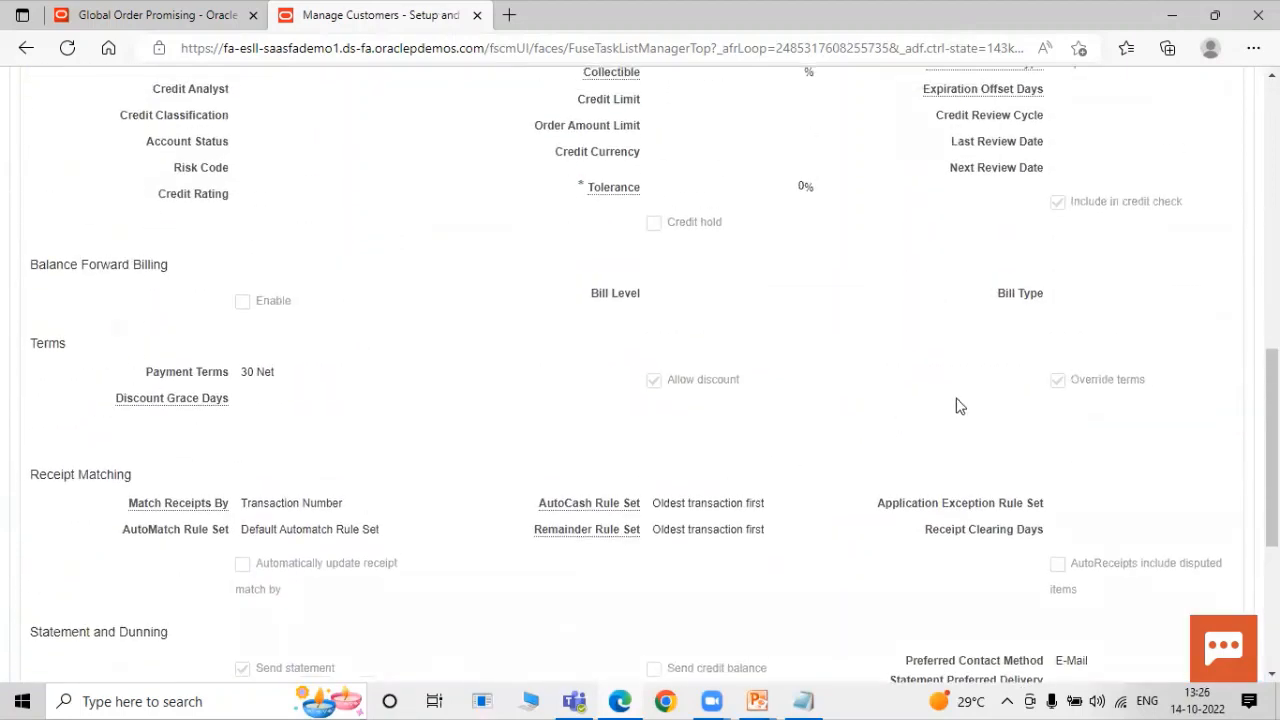
scroll(1066, 382, up, 3)
scroll(1066, 346, up, 2)
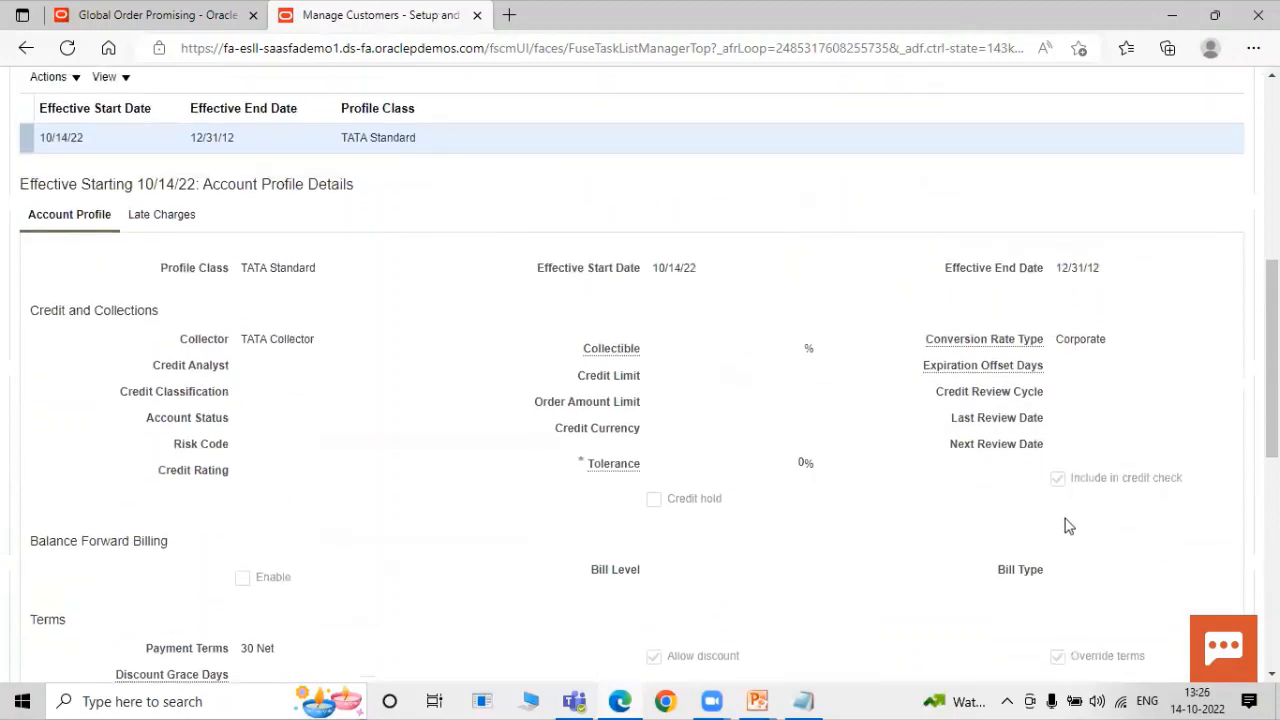
scroll(1115, 525, up, 1)
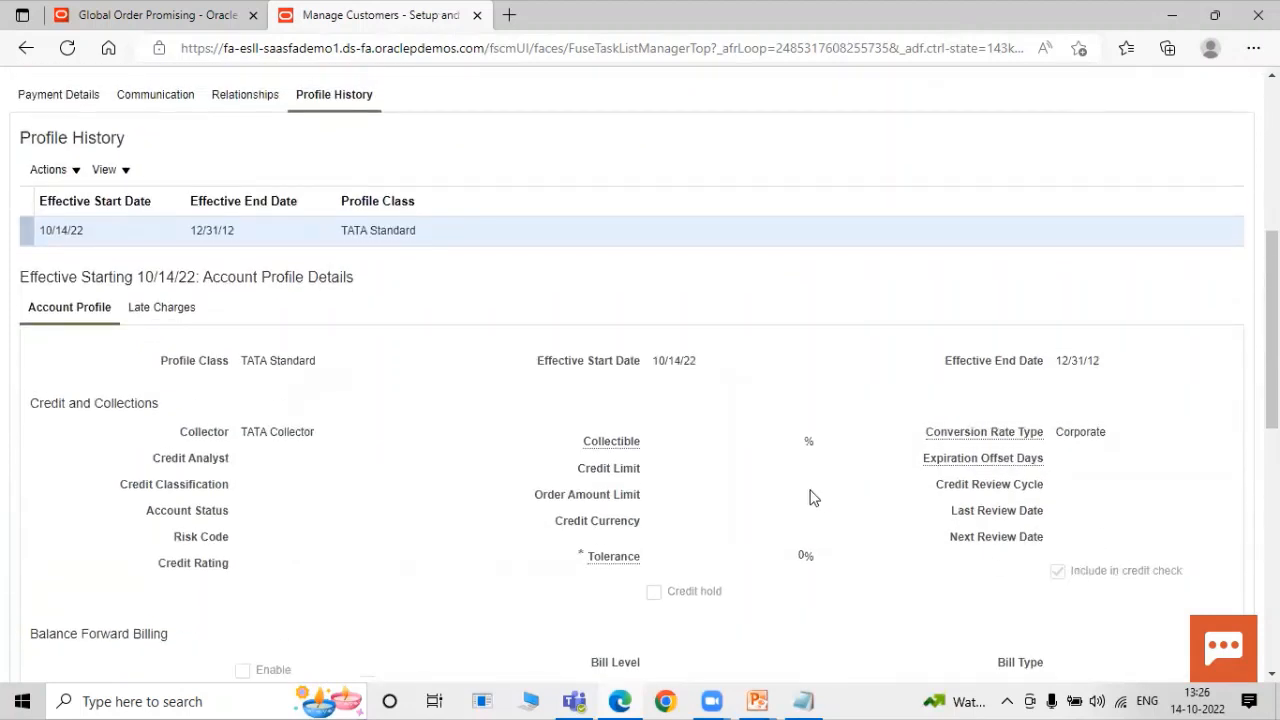
Correct the existing TATA Standard profile record by turning off Include in credit check.
click(48, 169)
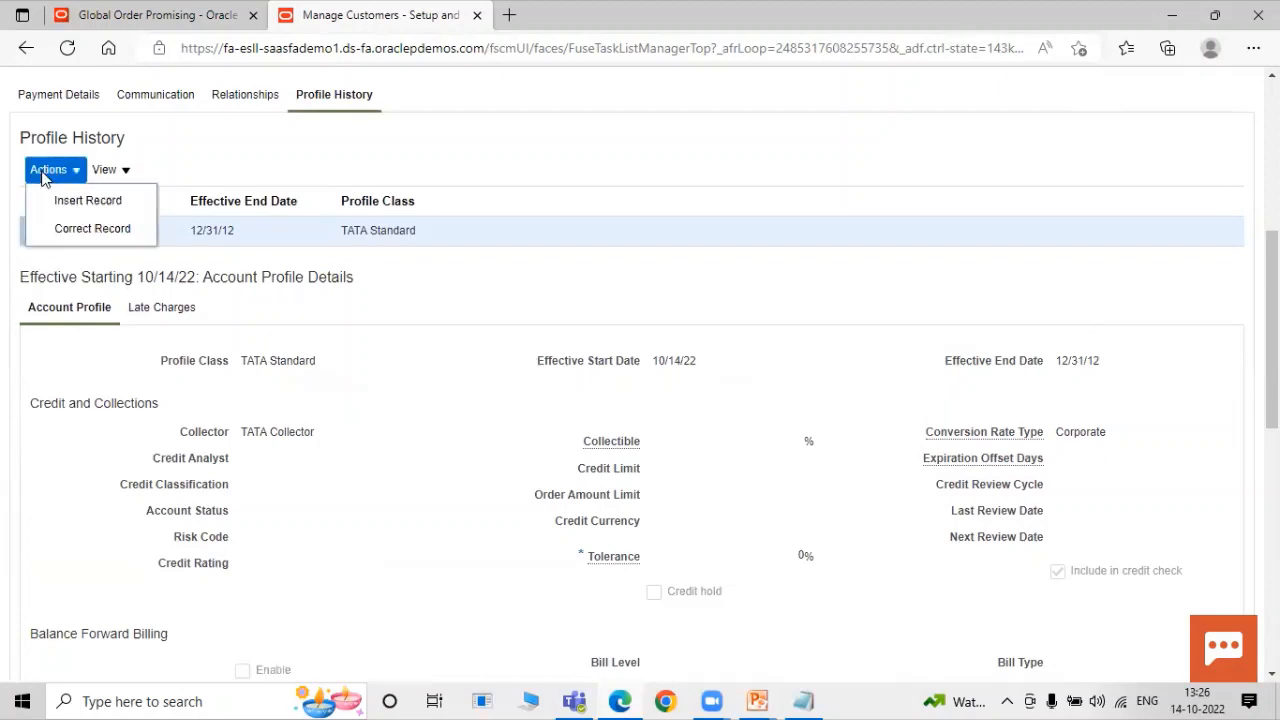
click(61, 231)
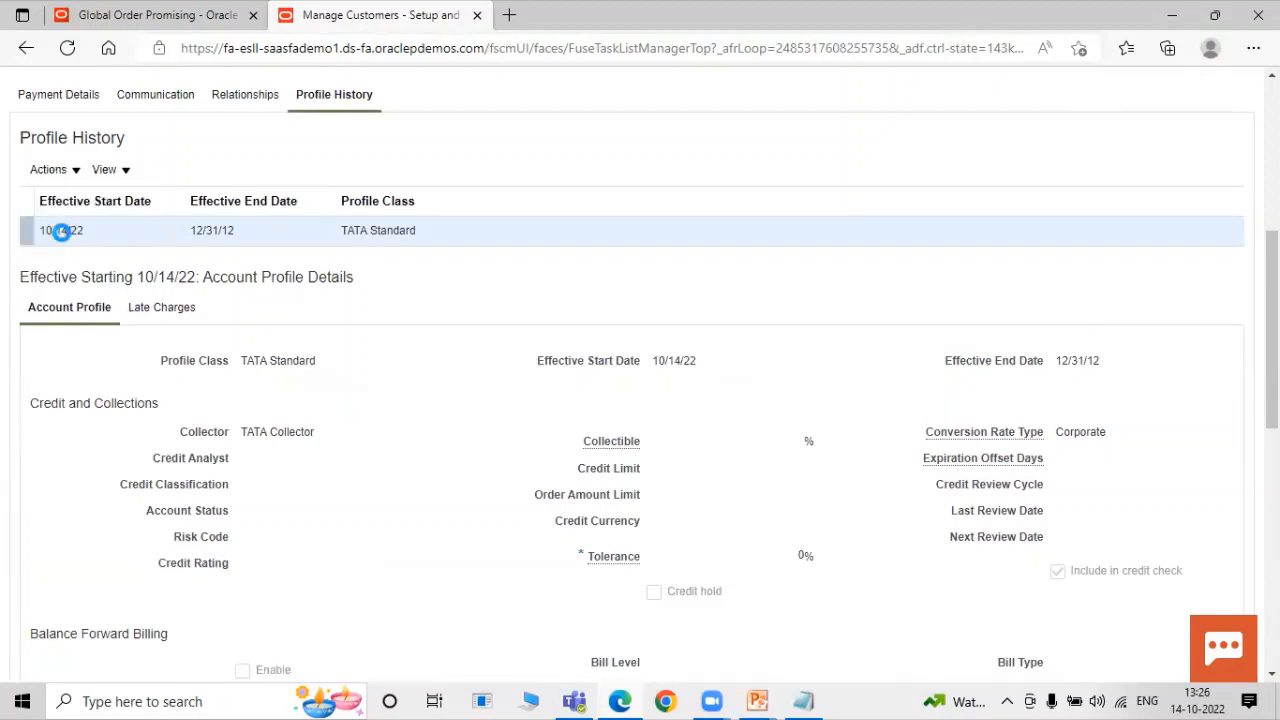
scroll(945, 412, down, 1)
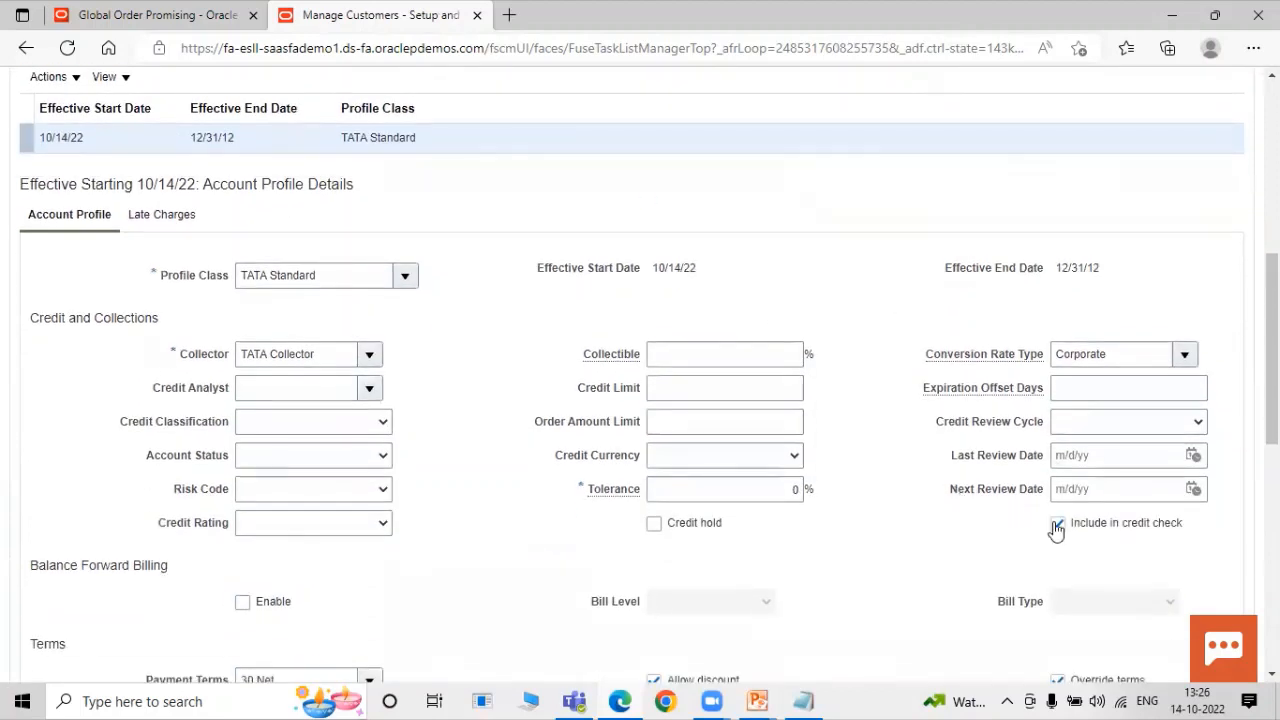
click(1057, 525)
Save and close the customer account, and finish Manage Customers to return to the implementation project's task list.
scroll(835, 563, up, 5)
click(1106, 150)
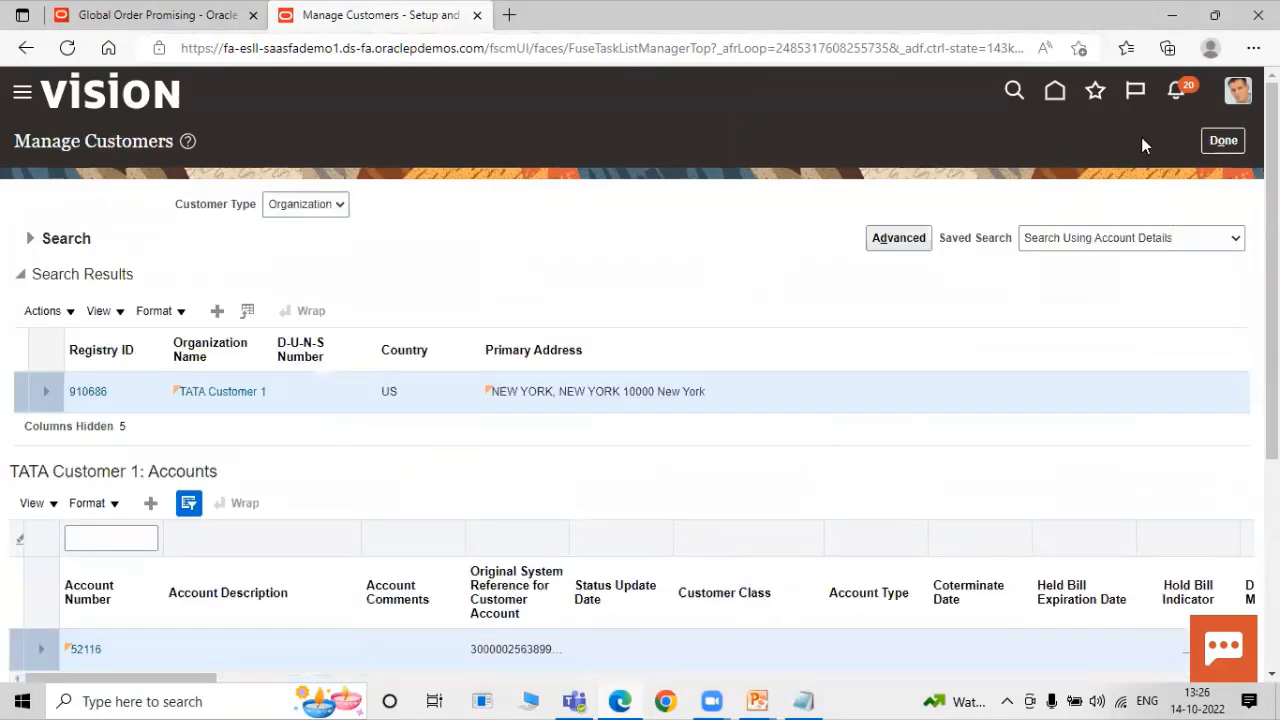
click(1221, 141)
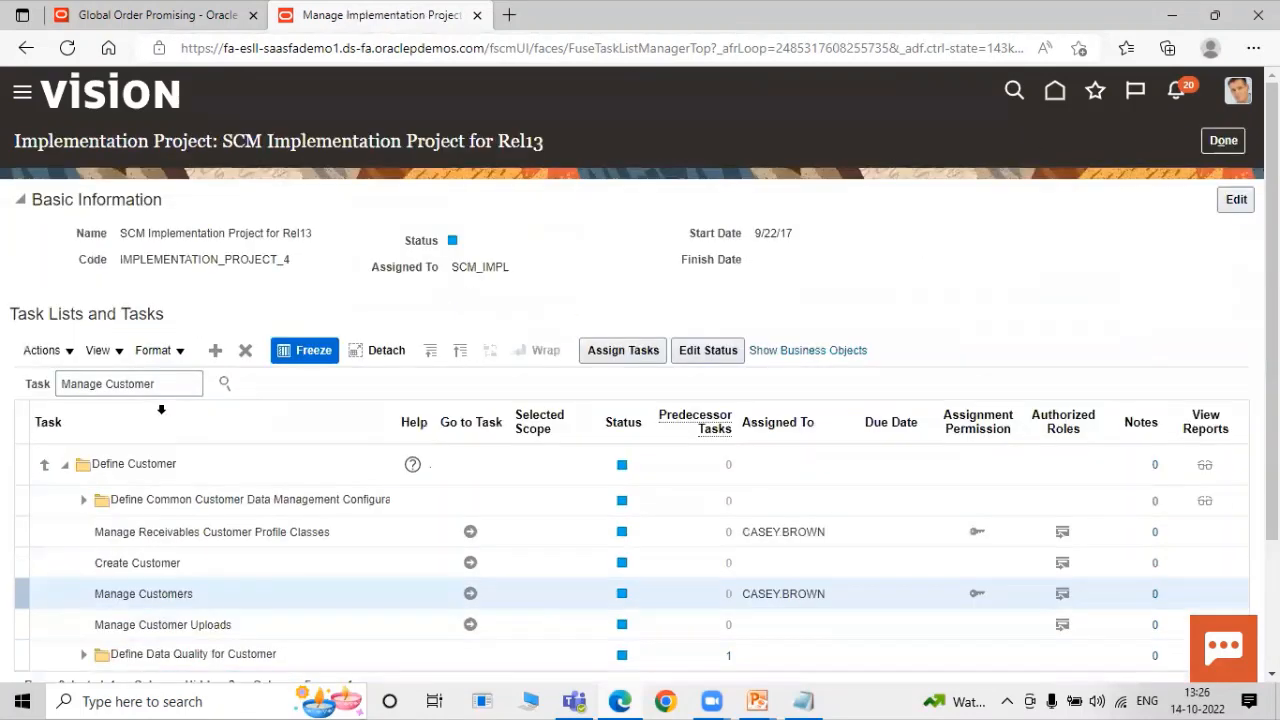